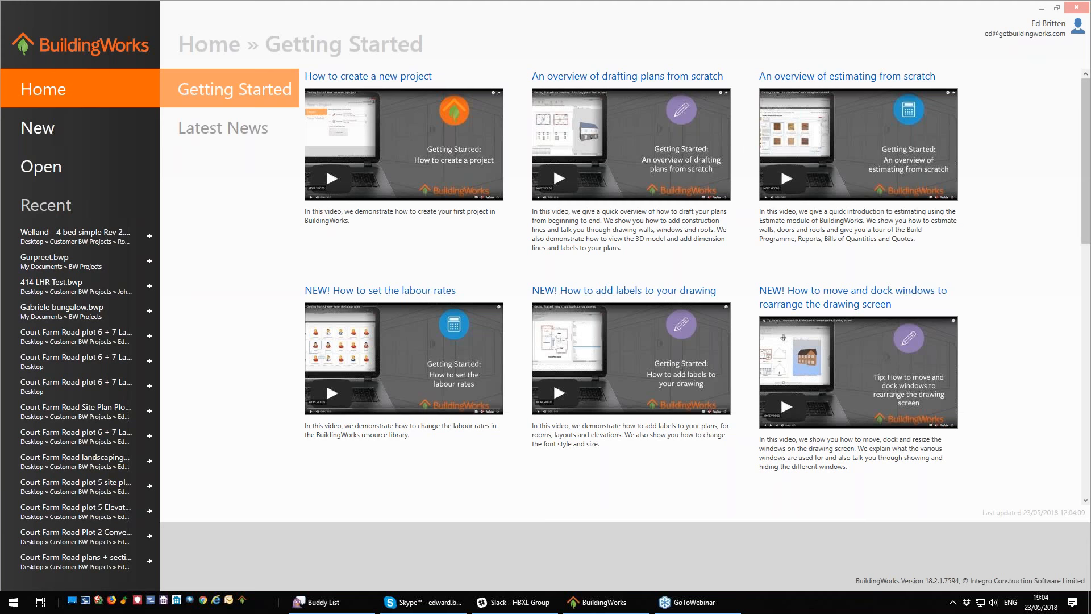
Step: Create a new project with Drawing and Estimate, using the A1 1 to 100 Plain Page template and the Extension labour productivity profile
left_click(78, 134)
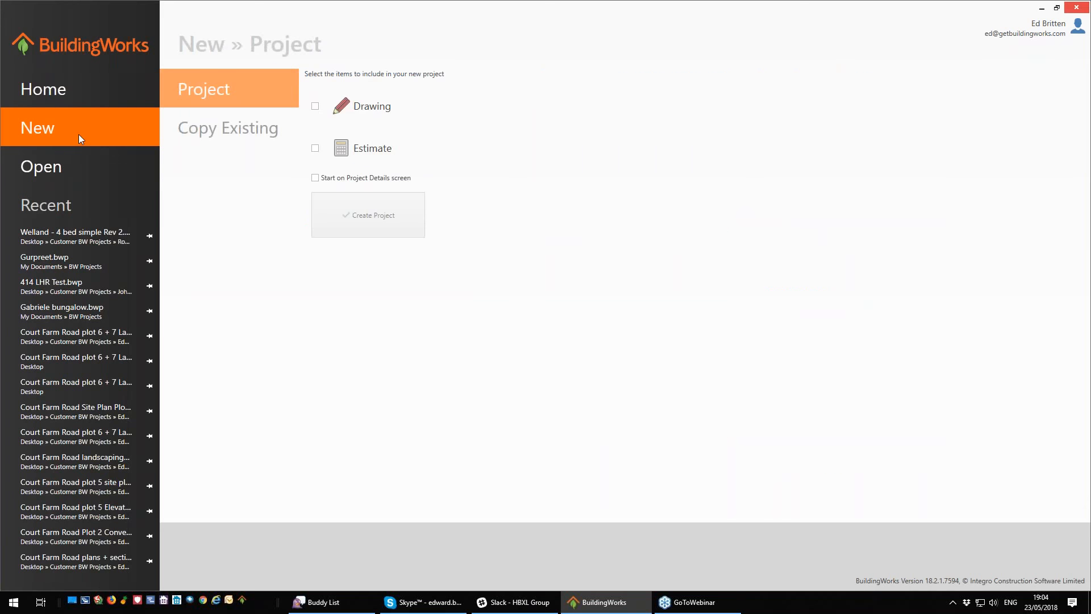
left_click(316, 107)
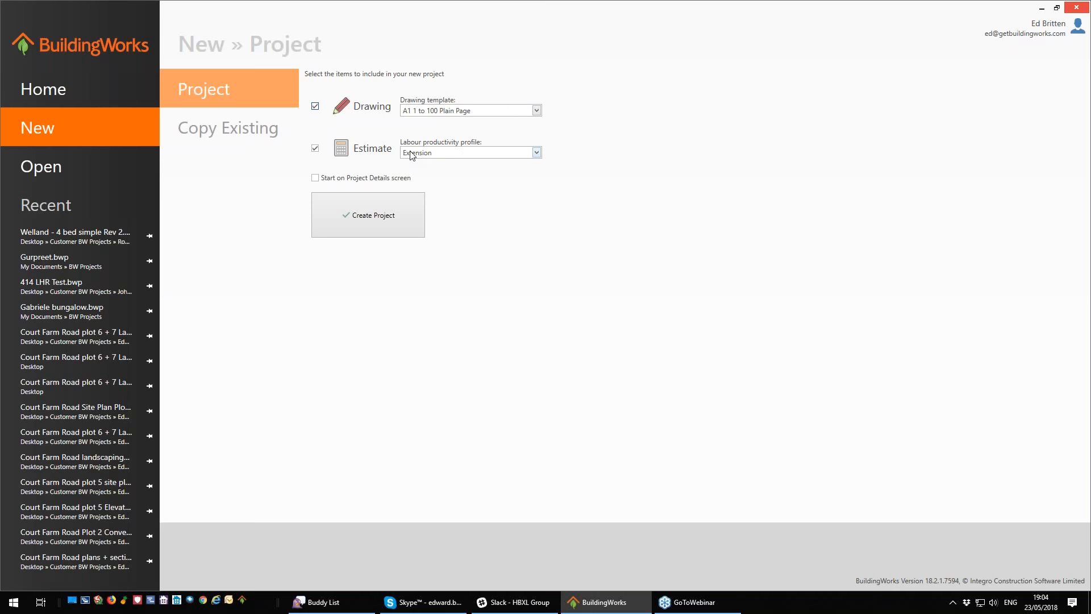
left_click(537, 152)
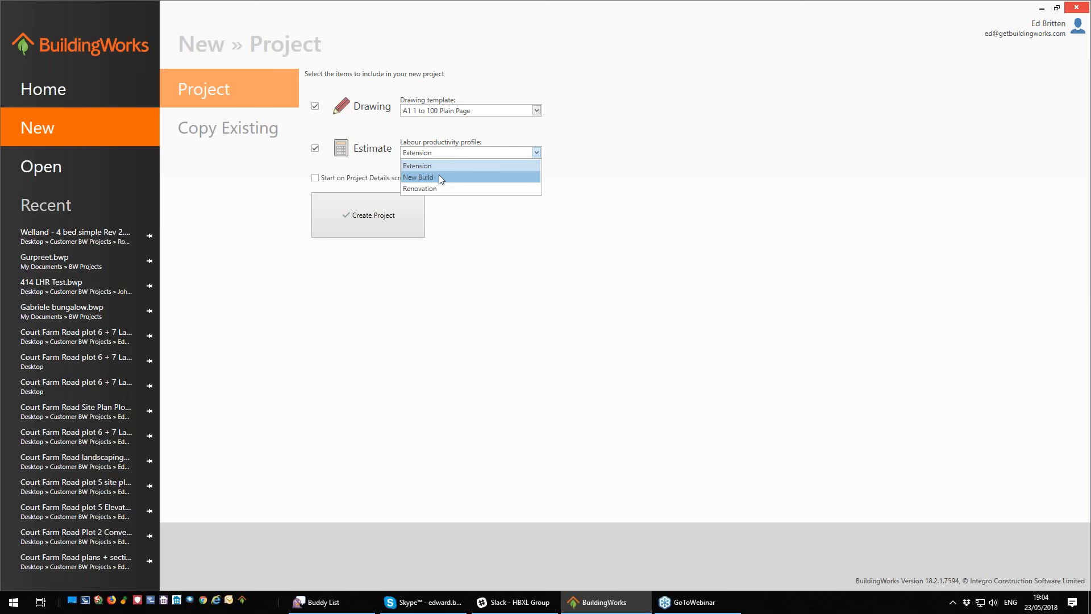
left_click(441, 168)
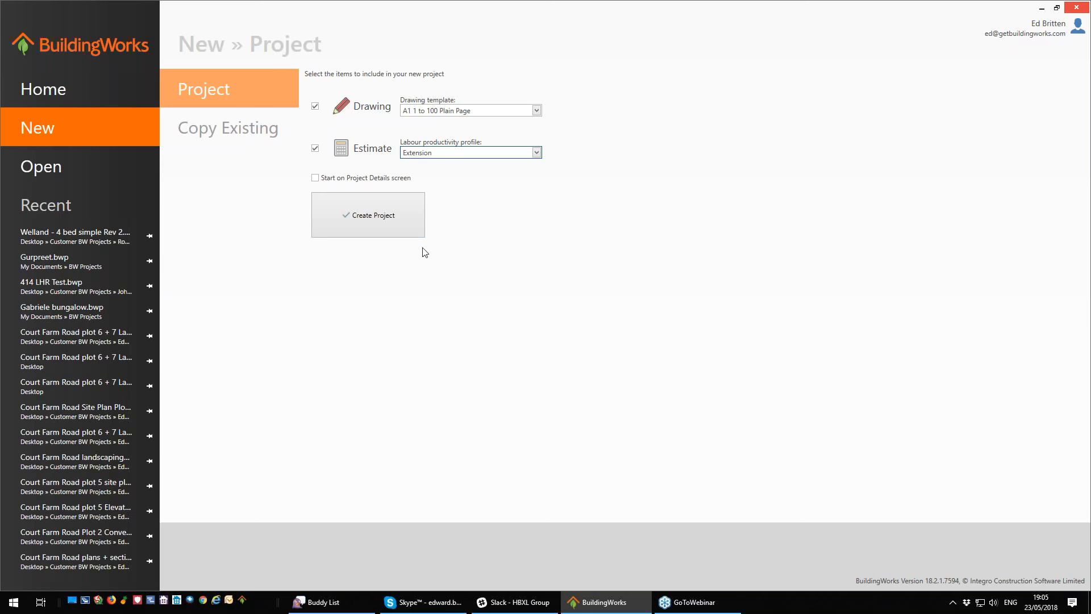
left_click(396, 217)
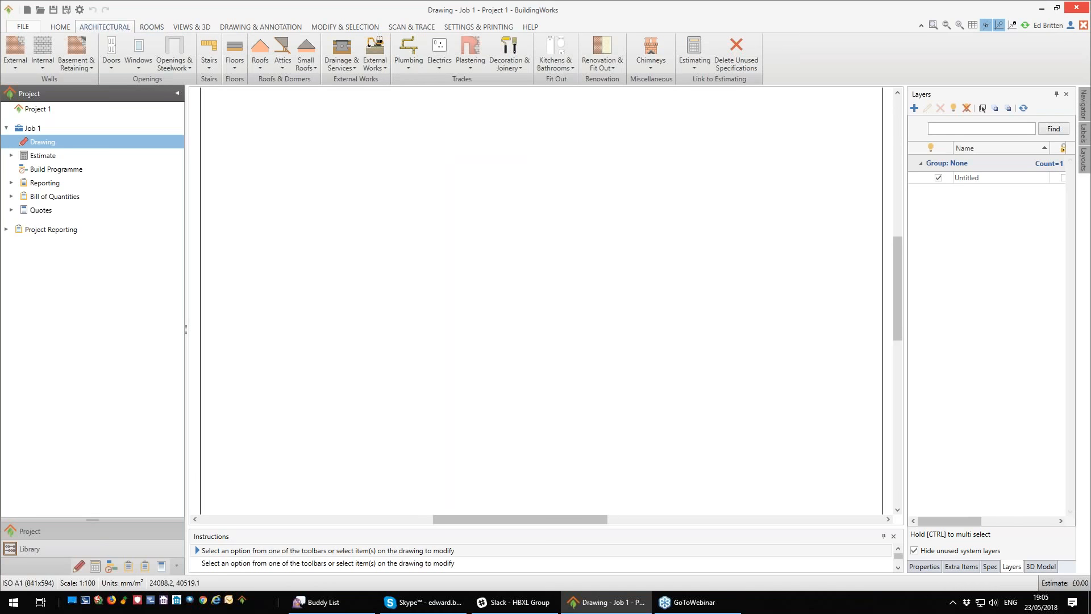
Step: Set up a brick and block external cavity wall with the Existing Wall specification, Ground Floor configuration and a 2400 mm single-storey wall height
scroll(469, 278, "down", 3)
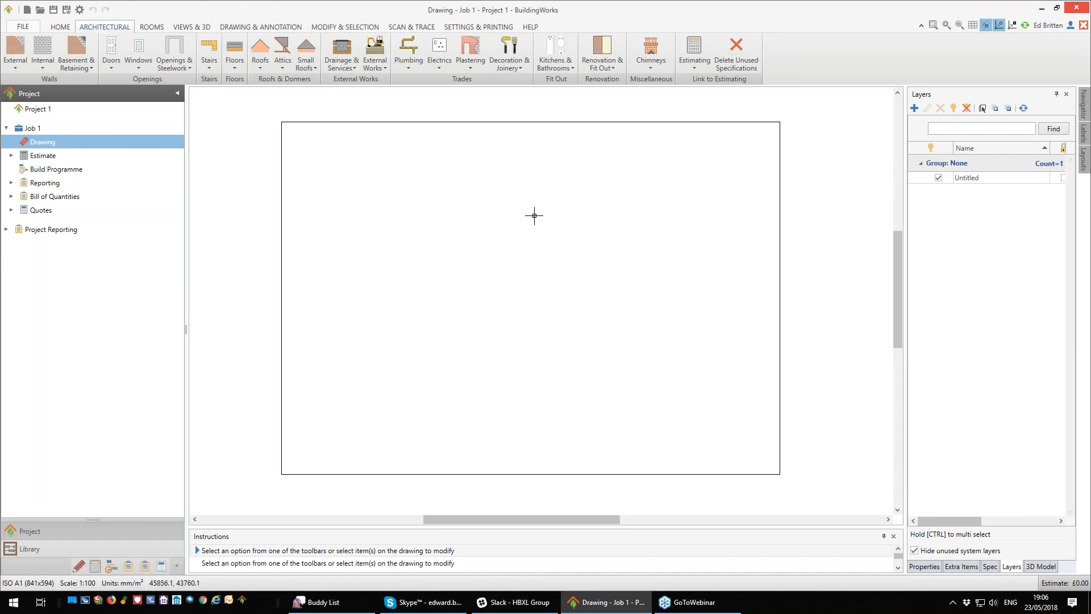
left_click(15, 67)
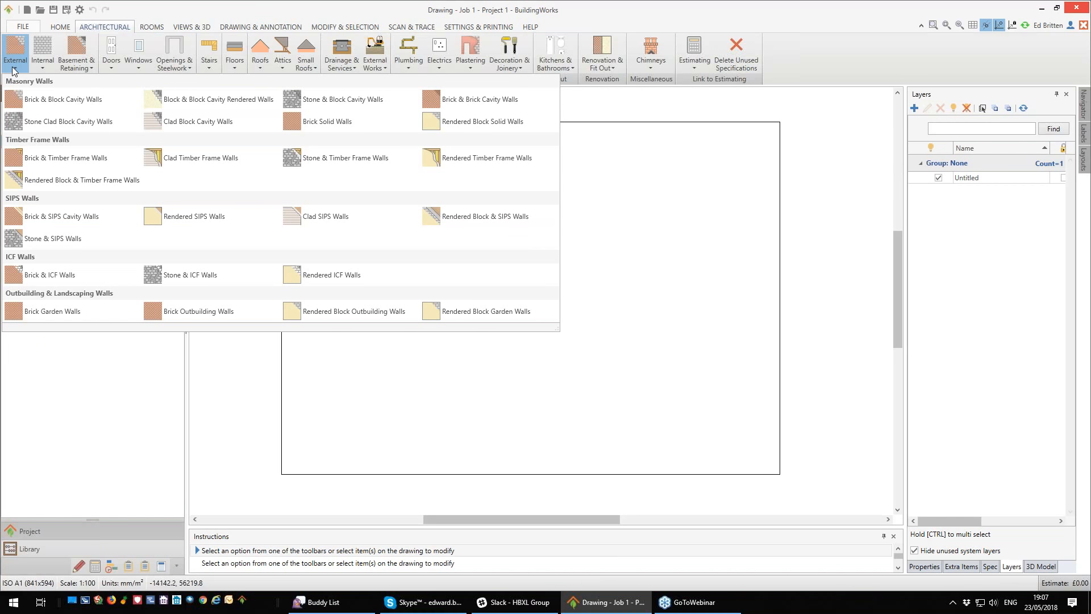
left_click(66, 102)
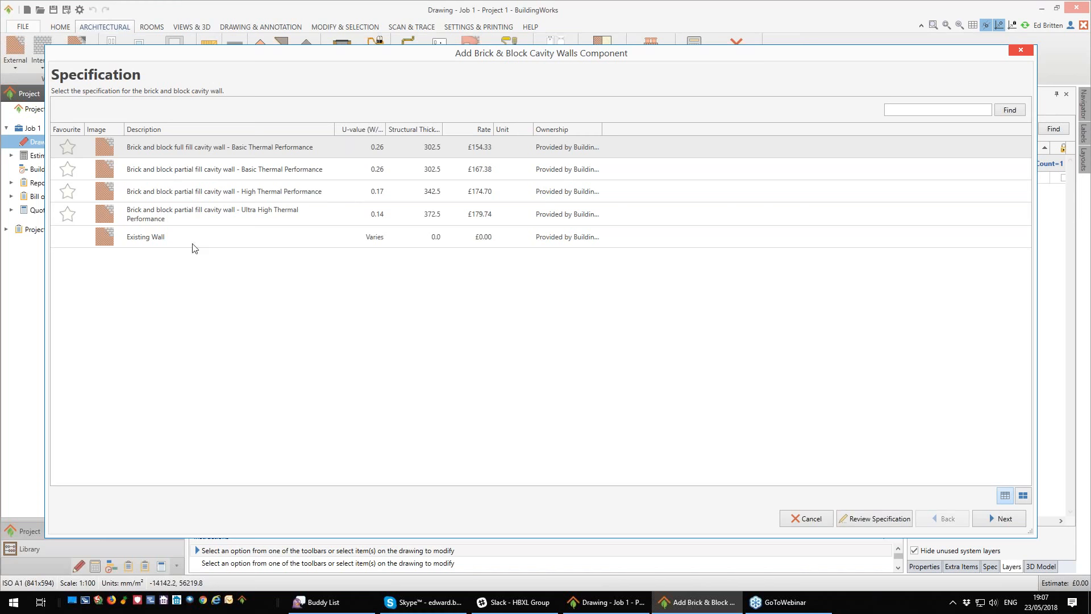
left_click(164, 237)
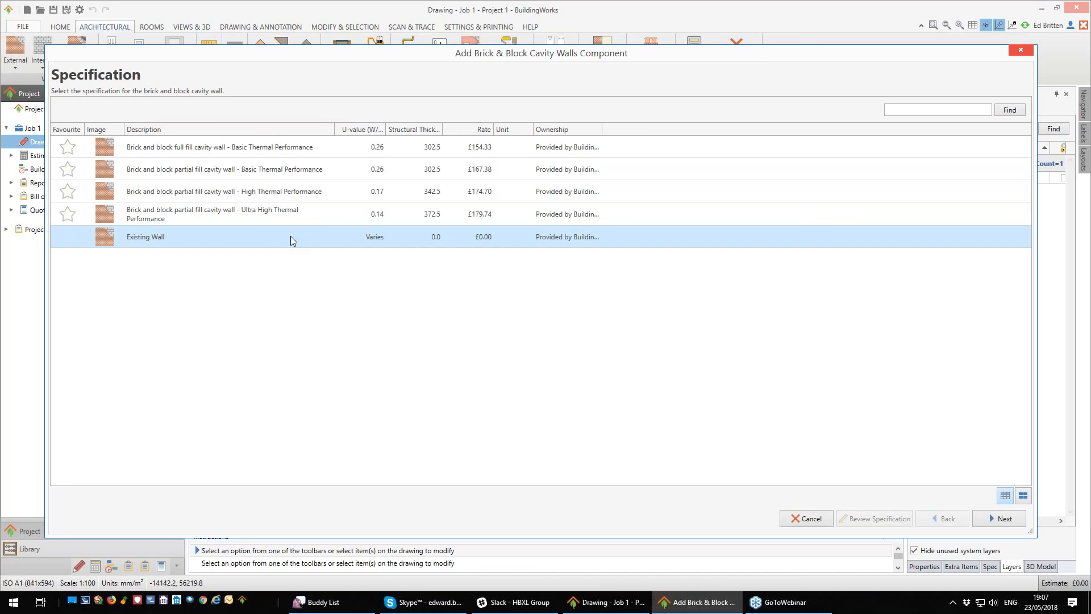
left_click(1000, 518)
left_click(460, 156)
left_click(1005, 523)
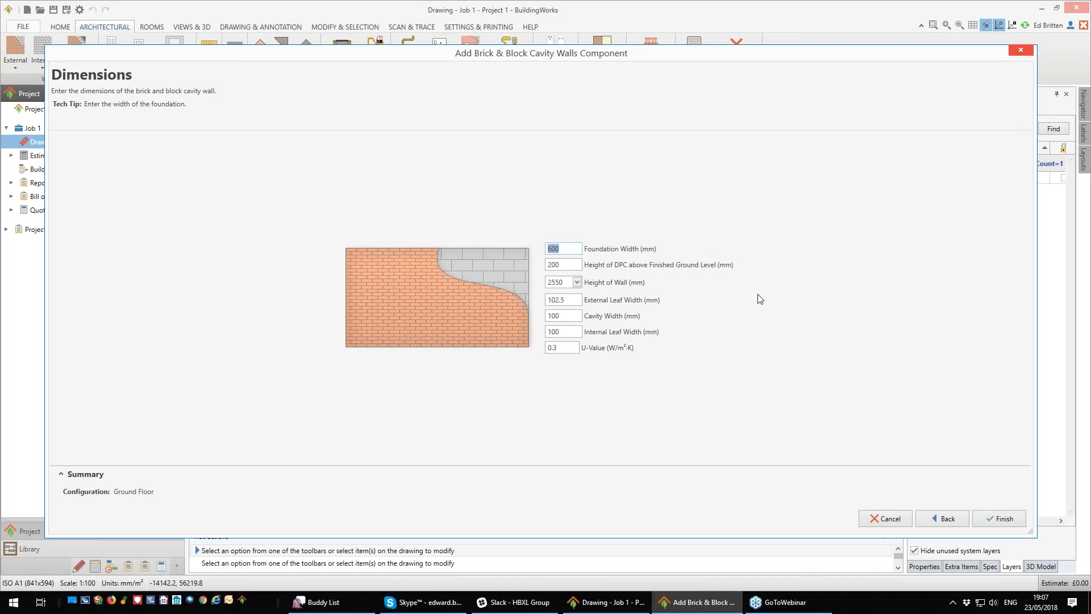
left_click(577, 282)
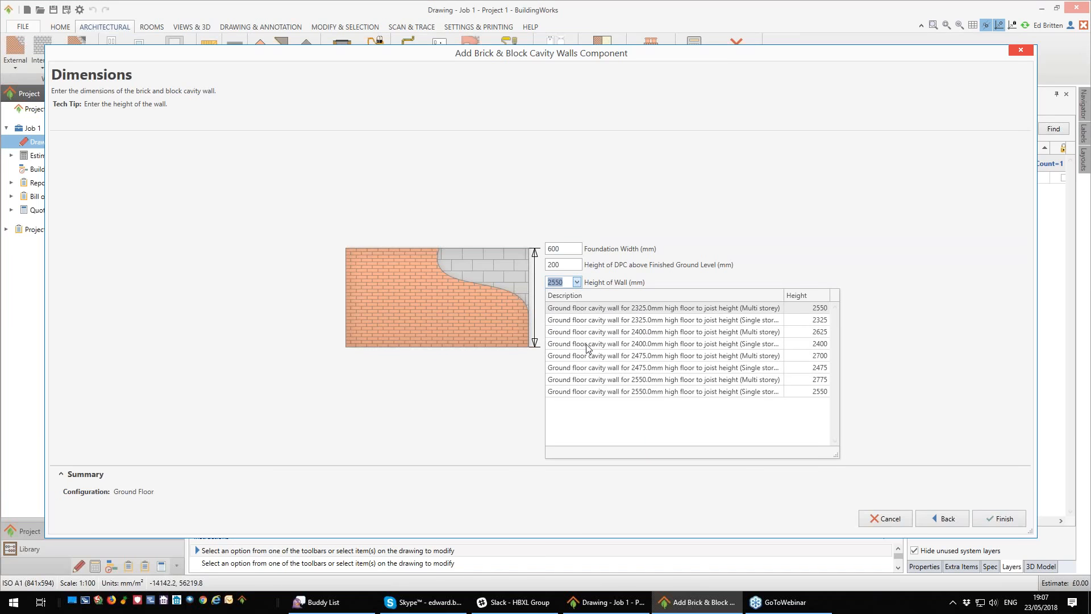
left_click(737, 344)
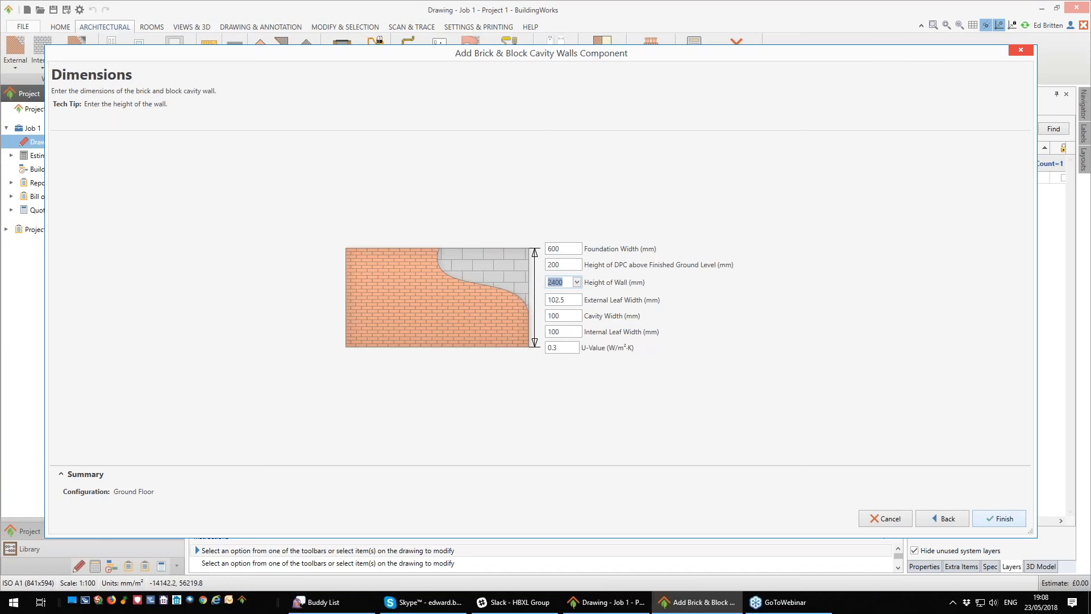
left_click(1000, 519)
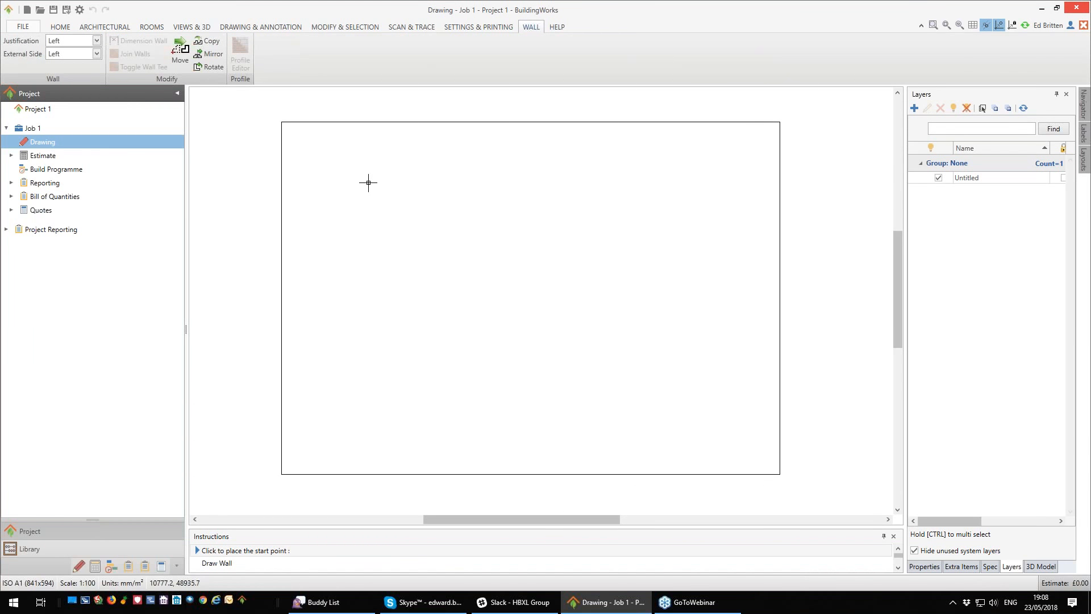
Step: Draw the rectangular outline of existing external walls, 8000 mm to the right and 10,000 mm down, and square off the remaining sides
left_click(350, 180)
scroll(381, 181, "up", 2)
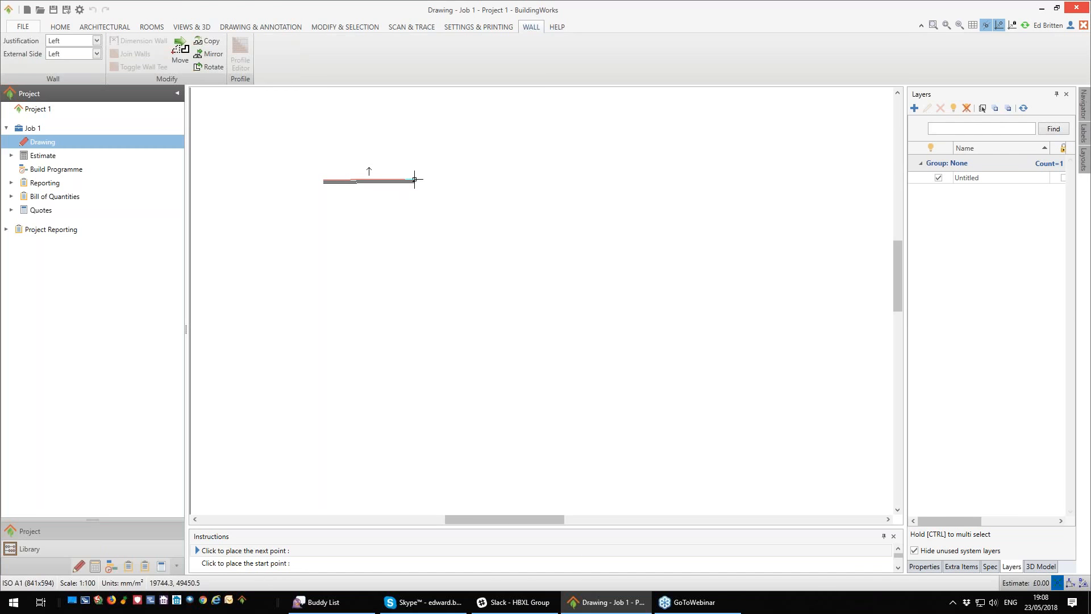
key("Right")
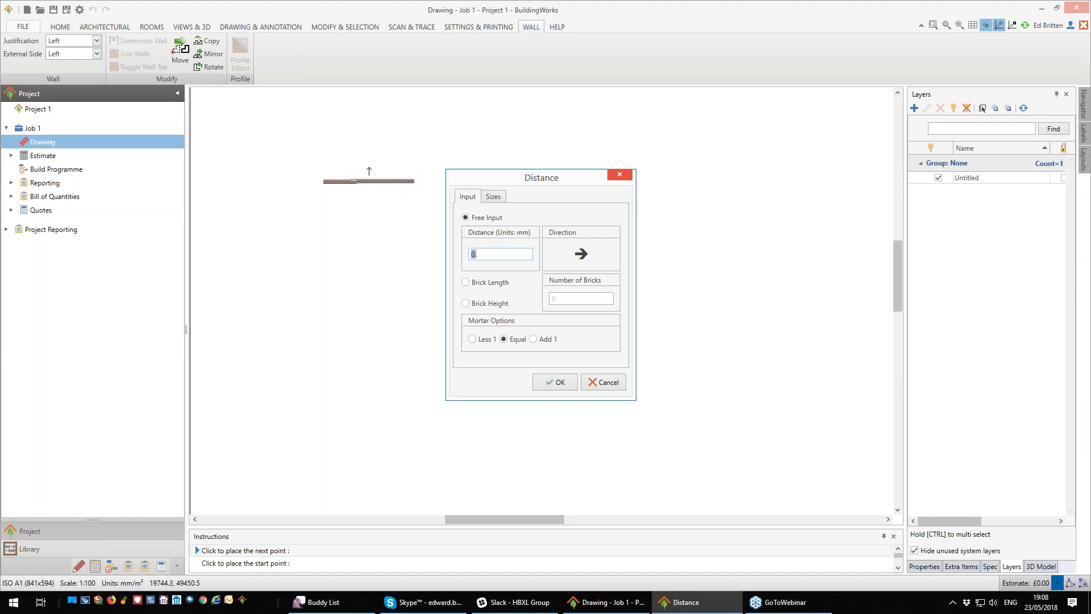
type("8000")
key("Return")
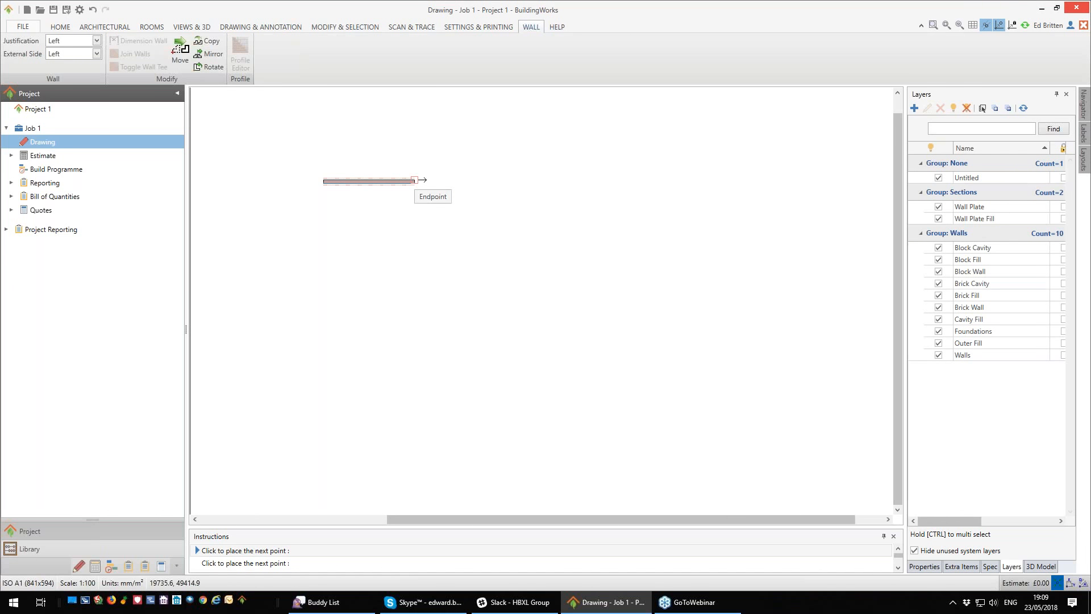
key("Down")
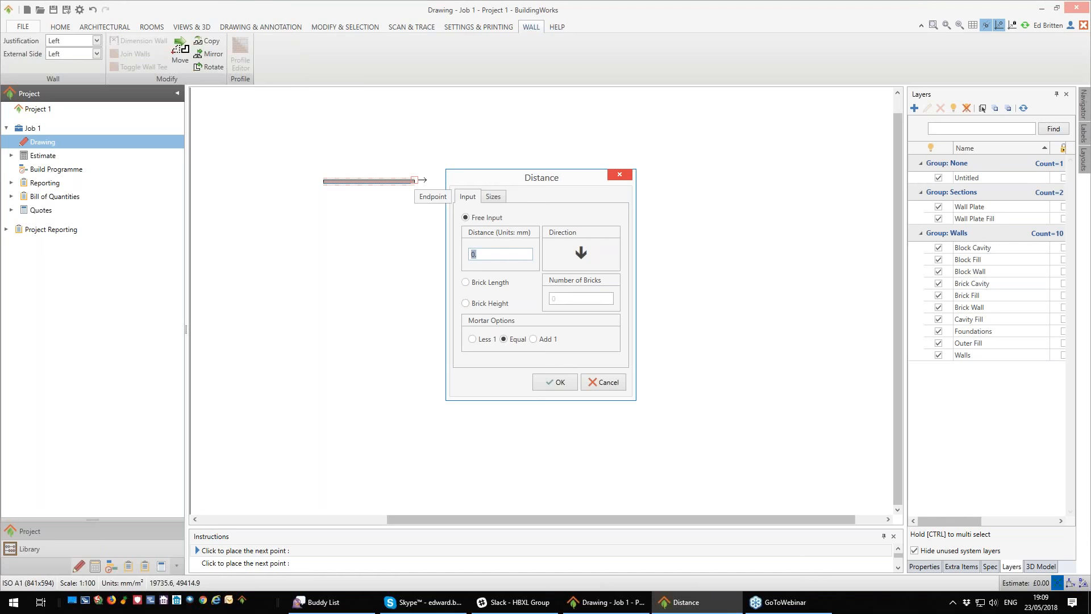
type("10,000")
key("Return")
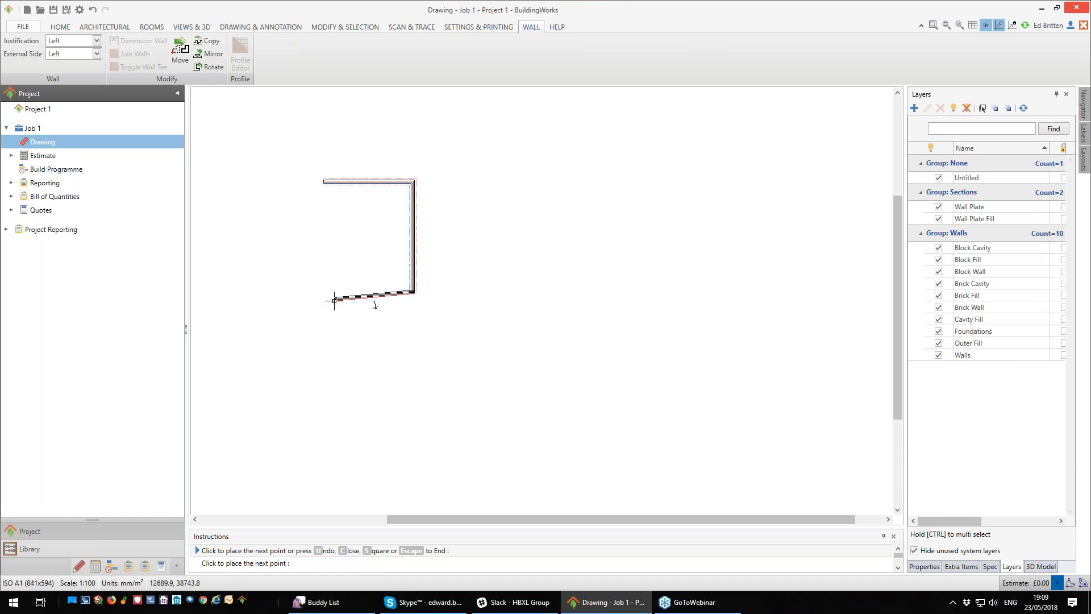
key("s")
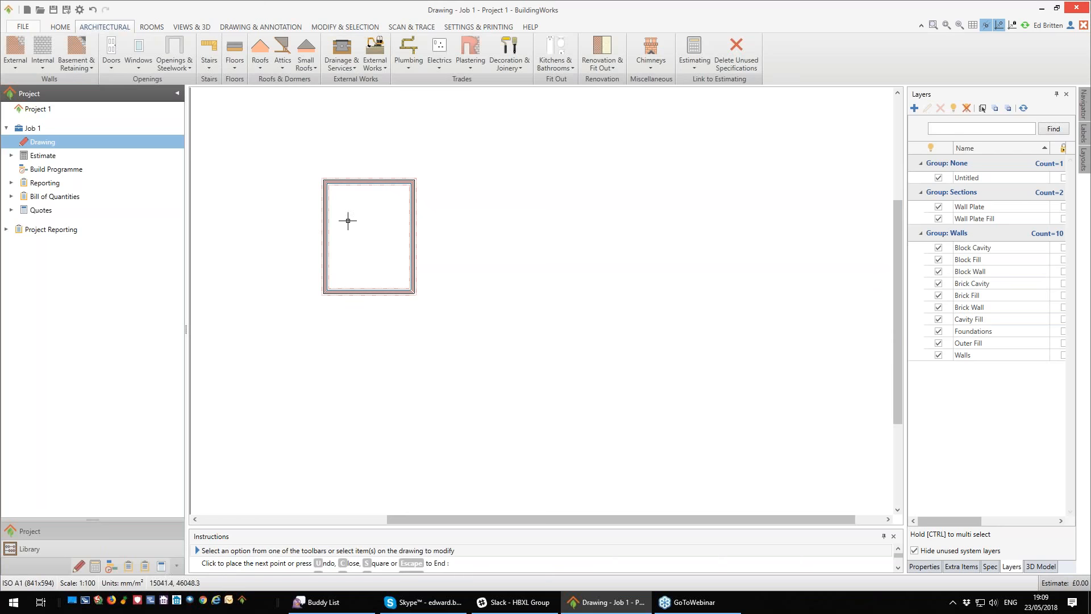
Step: Choose the Crystal Direct Composite Edwardian 4 external doorset in Anthracite Grey with Andaman Zinc glazing, 2088 x 1006 mm, keeping the 50 mm reveal depth
scroll(347, 220, "up", 5)
middle_click_drag(356, 219, 400, 236)
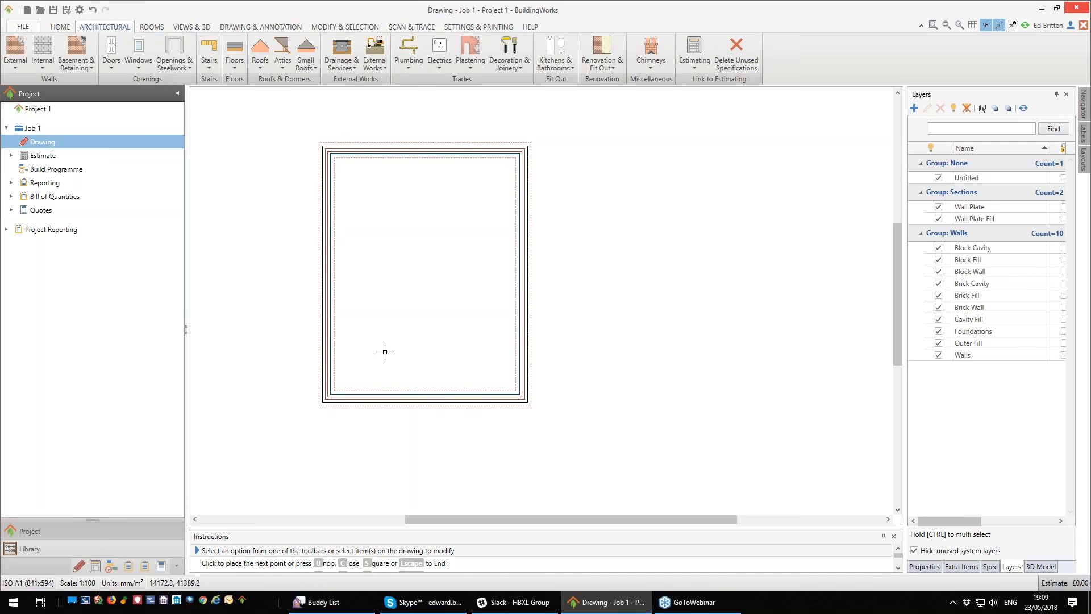
left_click(111, 55)
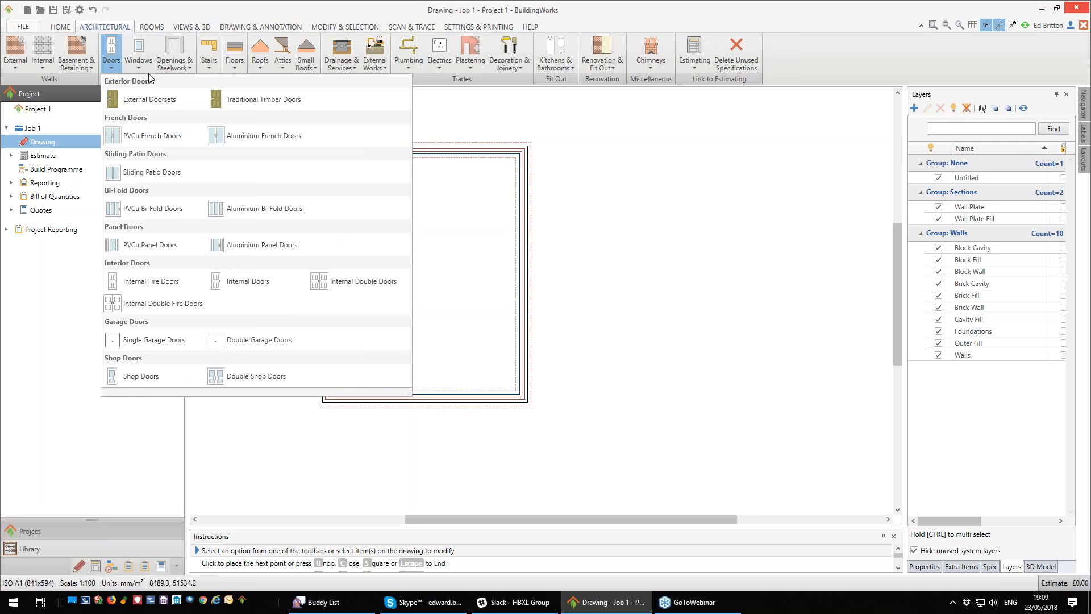
left_click(143, 101)
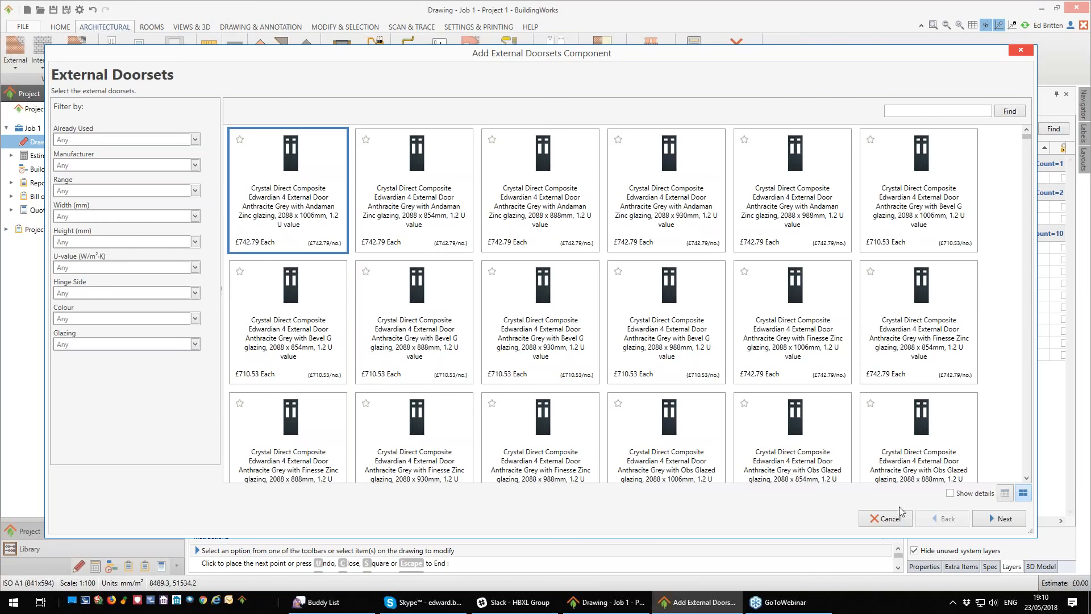
left_click(998, 519)
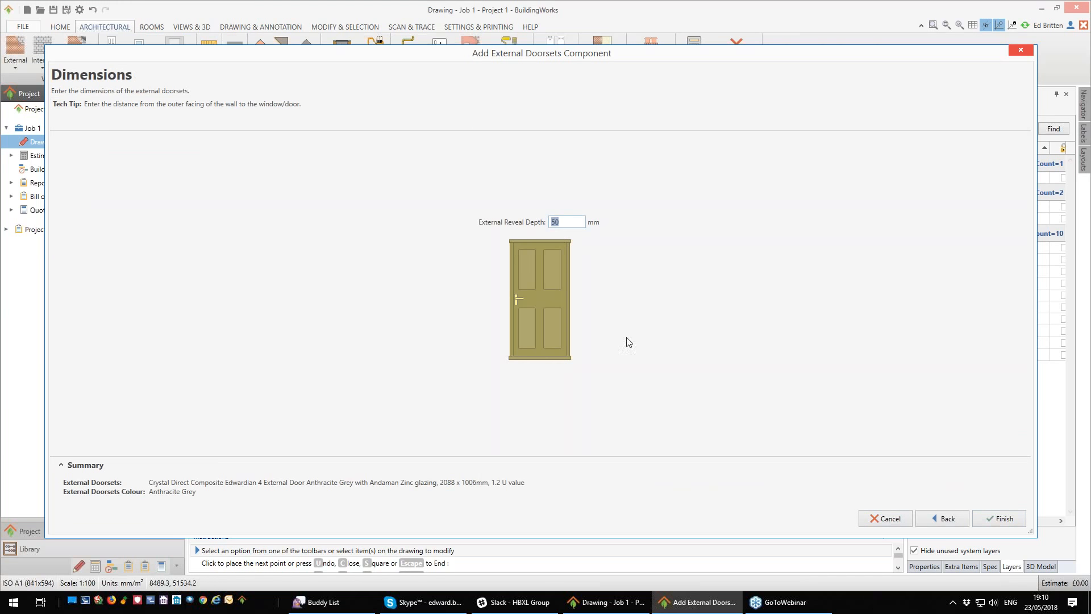
left_click(1000, 518)
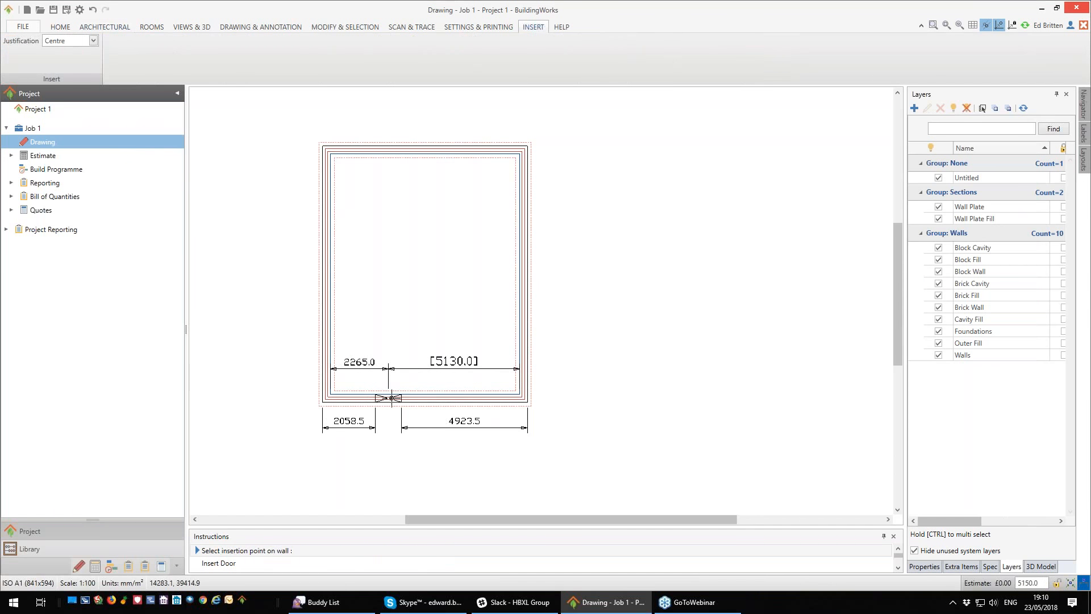
Step: Place the external door in the lower wall, left of its centre, as an existing door in an existing wall
left_click(377, 399)
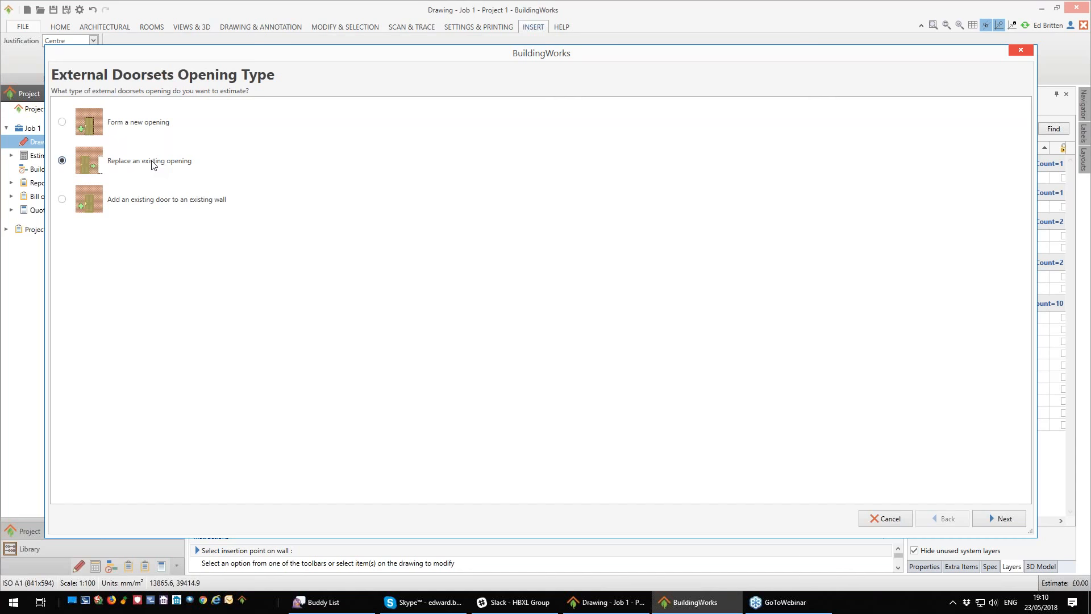
left_click(66, 203)
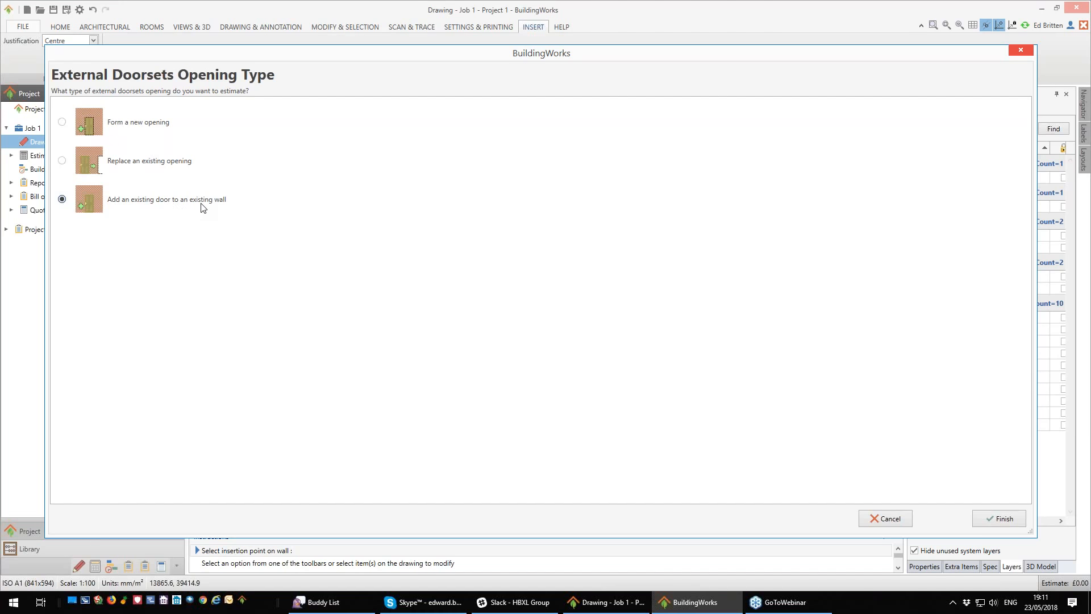
left_click(1000, 520)
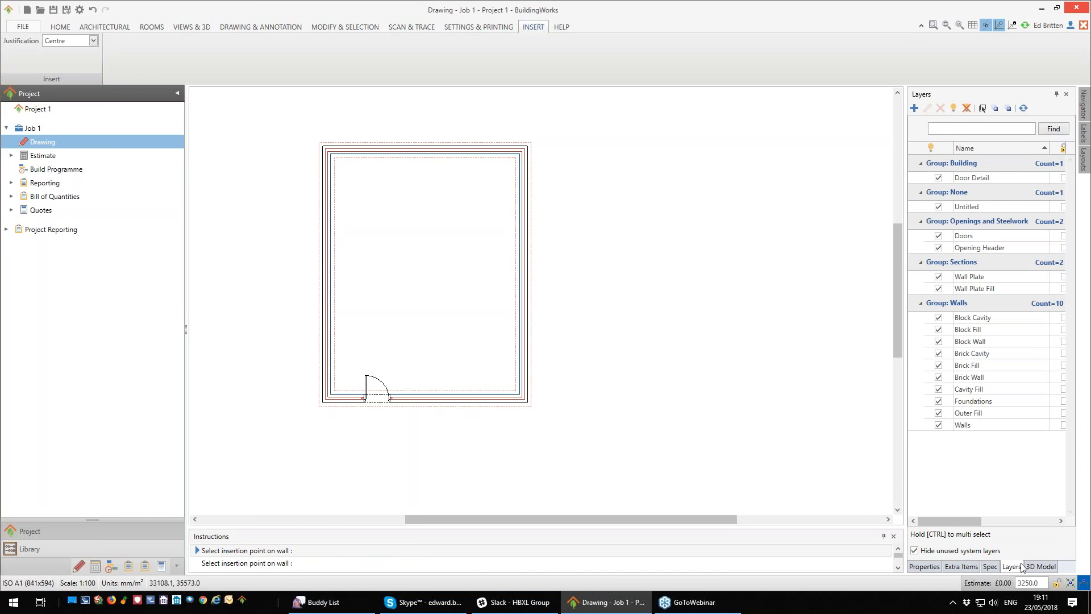
Step: Show the 3D model with textures and view the building from outside on the side with the door
left_click(1042, 566)
scroll(993, 374, "down", 4)
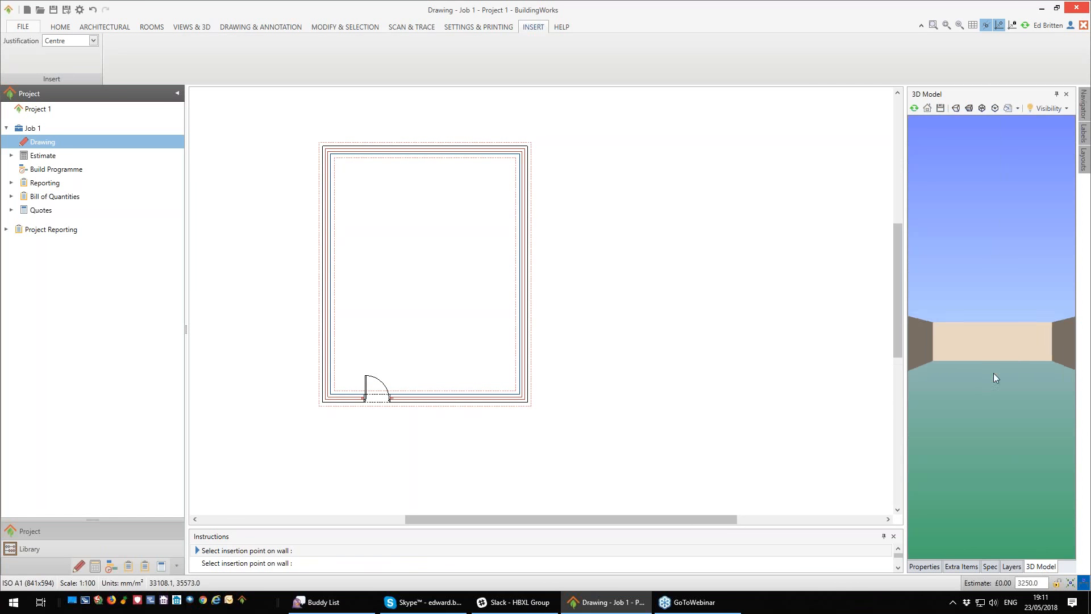
scroll(990, 383, "down", 5)
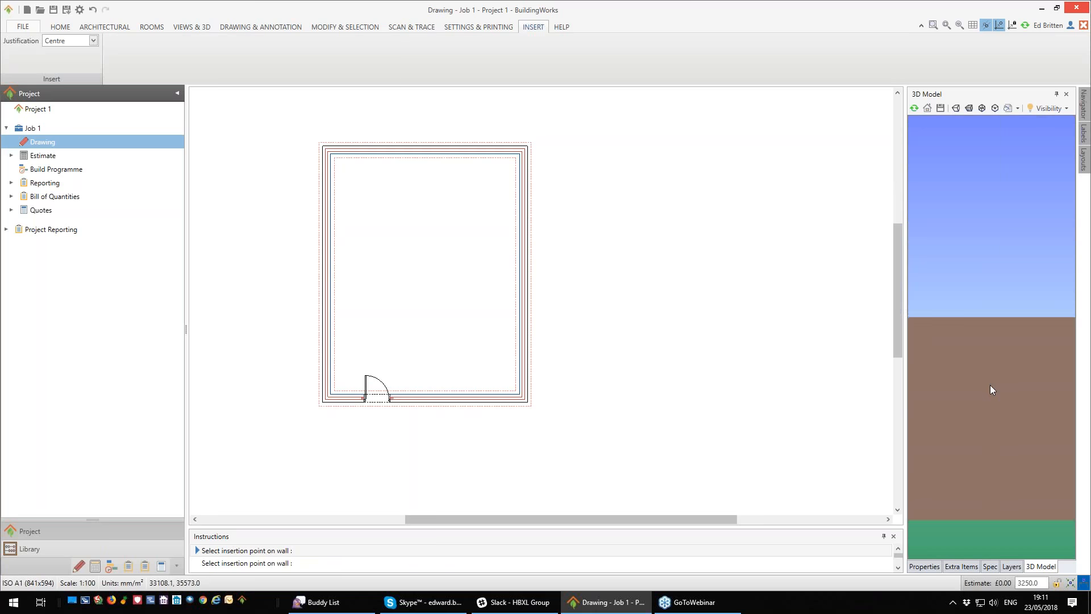
left_click_drag(1006, 402, 996, 401)
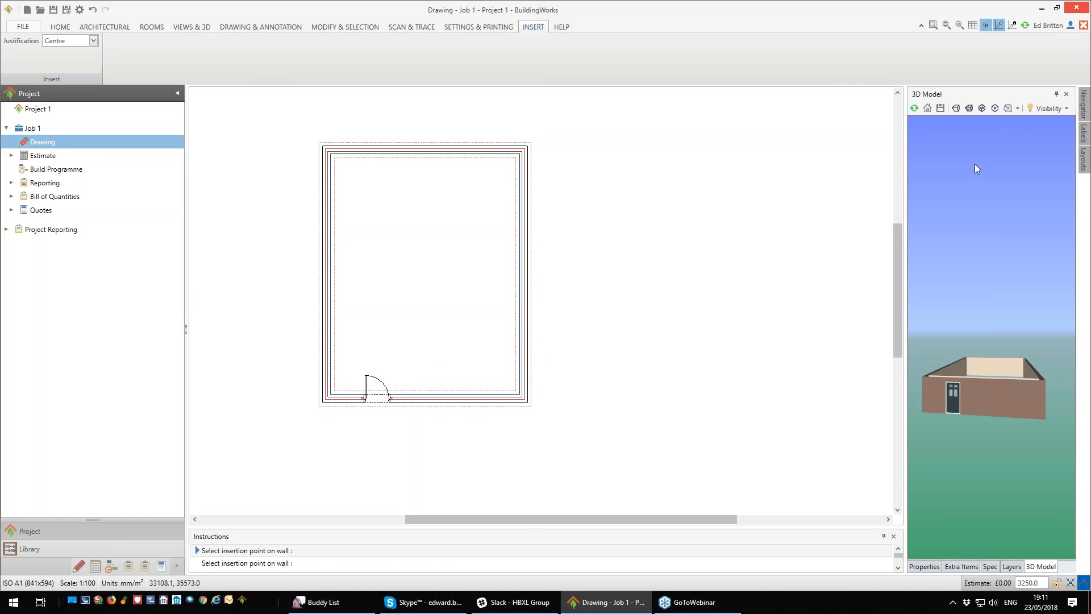
left_click(963, 110)
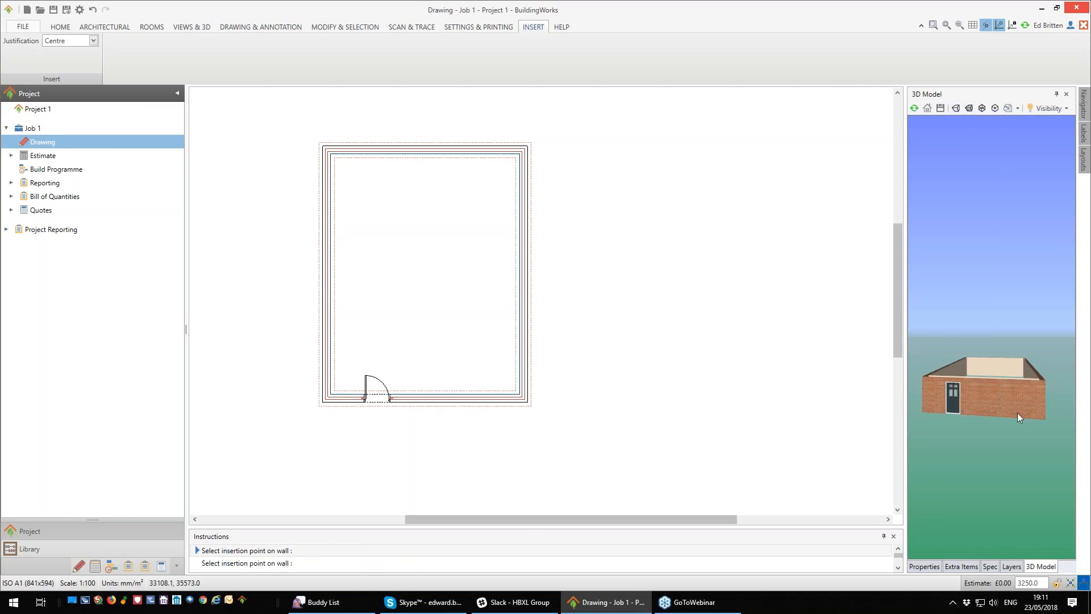
mouse_move(1010, 396)
left_mouse_down()
mouse_move(1013, 417)
mouse_move(1018, 405)
left_mouse_up()
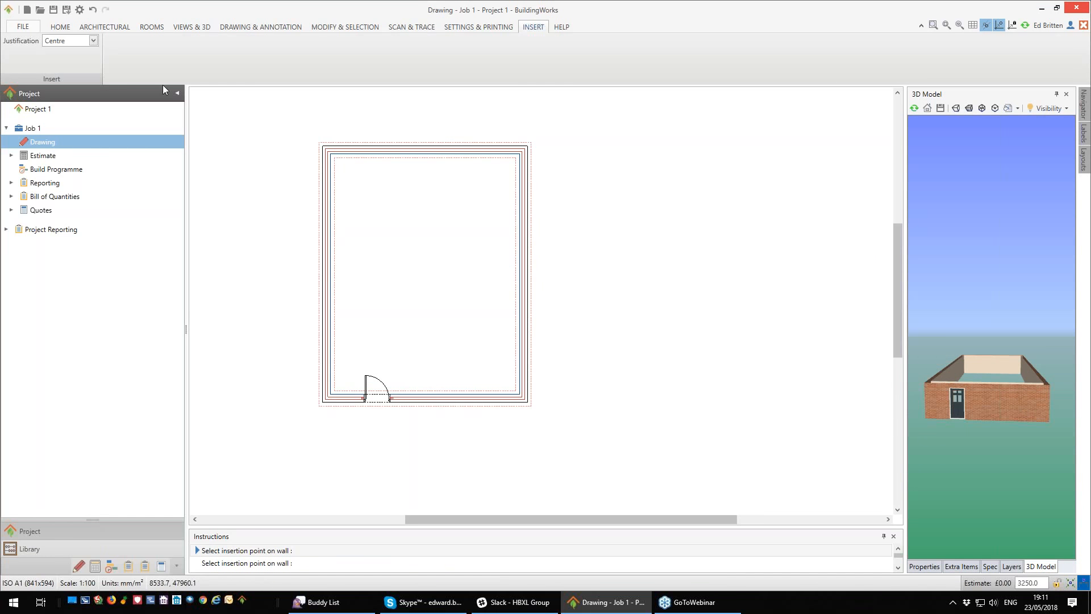
Step: Set up an internal block single skin wall as an existing ground floor wall, keeping the height at 2550 mm and width at 100 mm
left_click(104, 29)
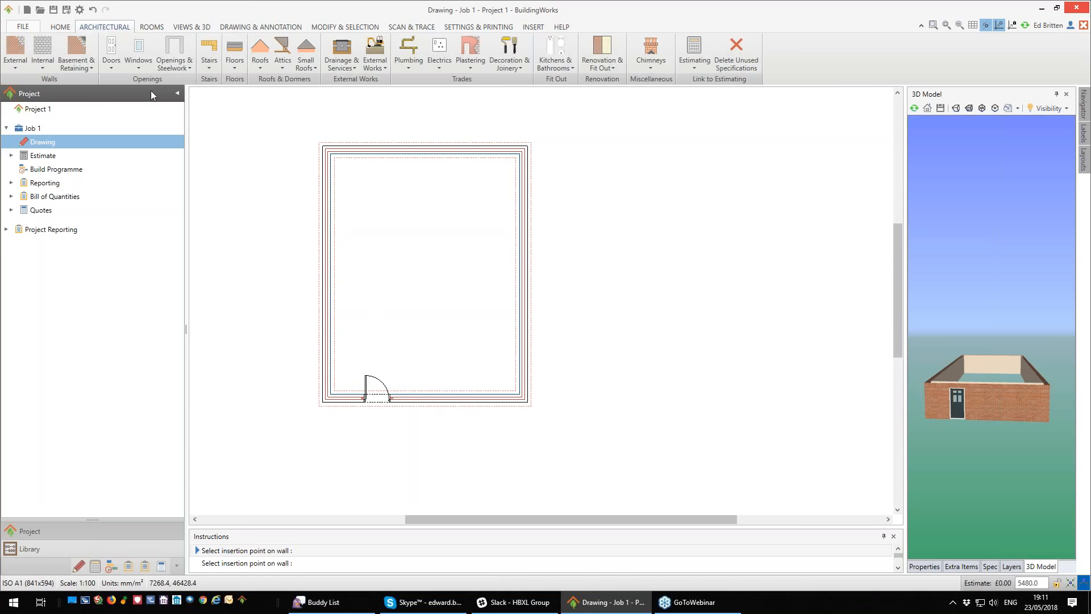
left_click(46, 68)
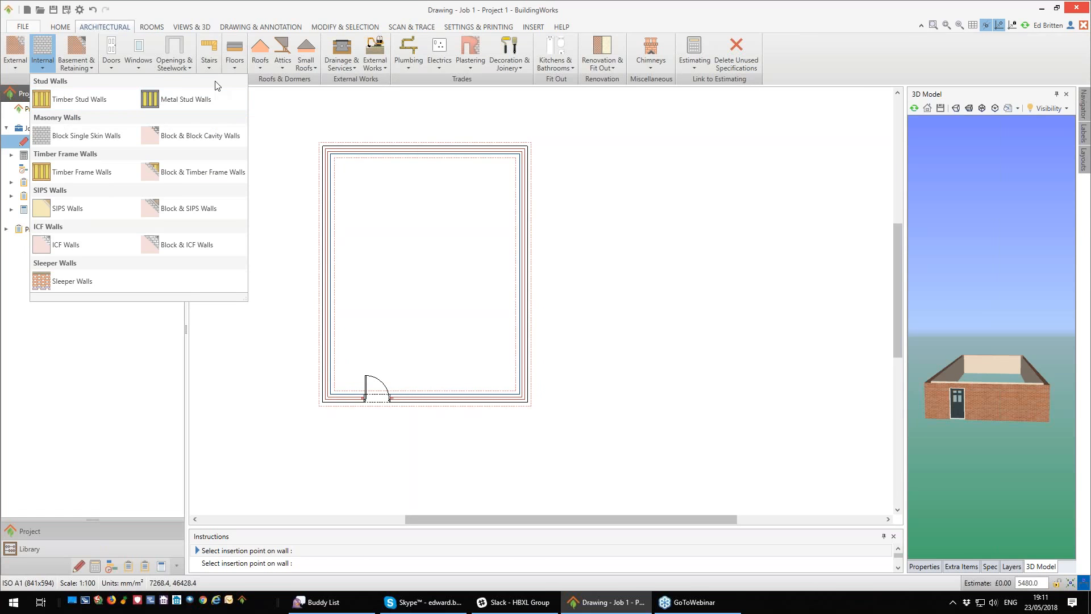
left_click(89, 140)
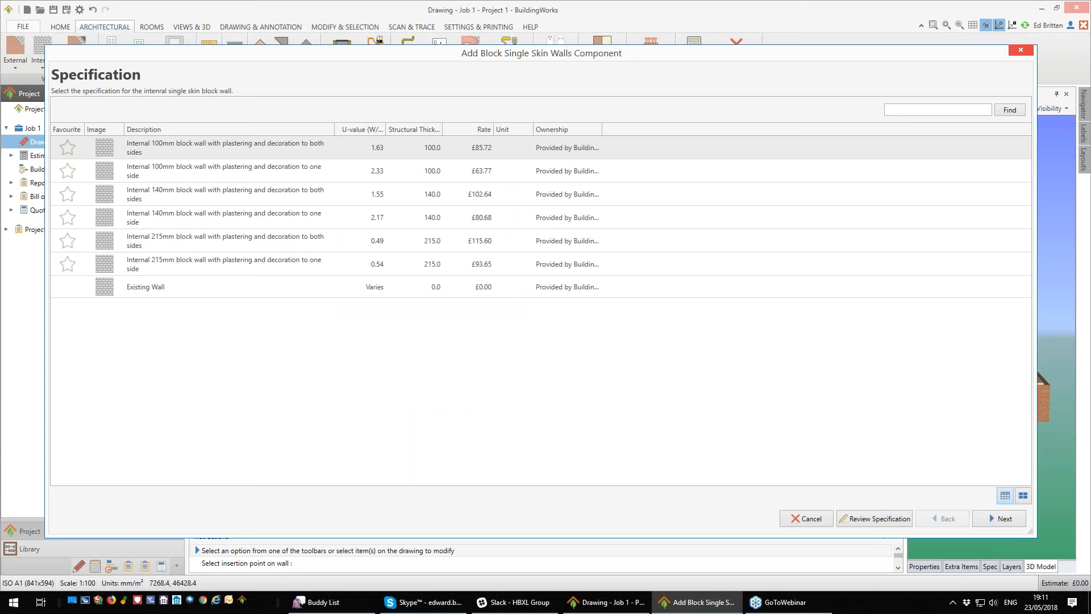
left_click(257, 289)
left_click(1006, 519)
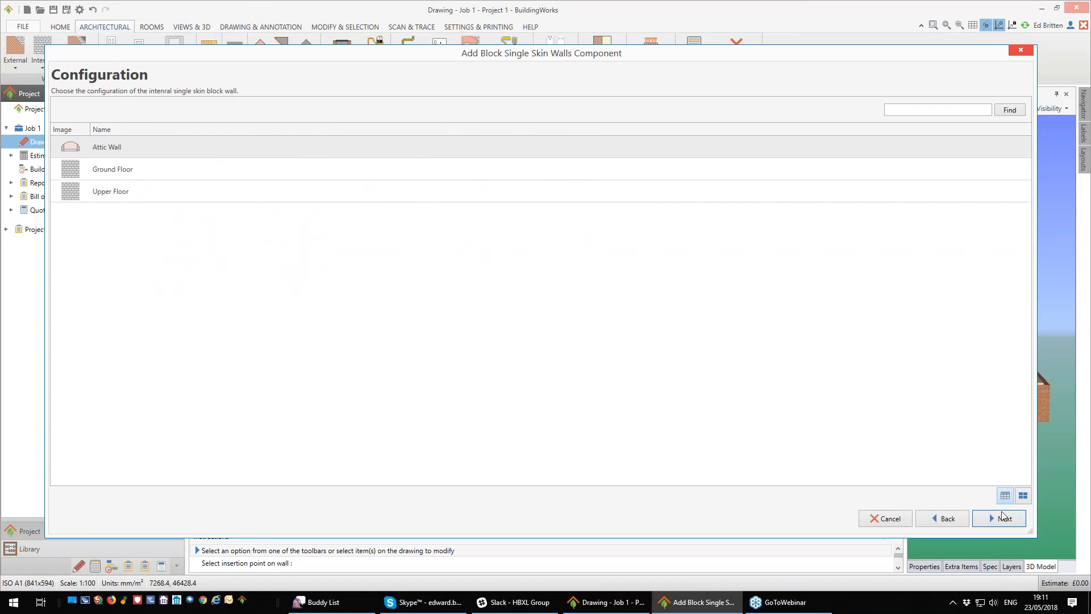
left_click(360, 174)
left_click(1001, 519)
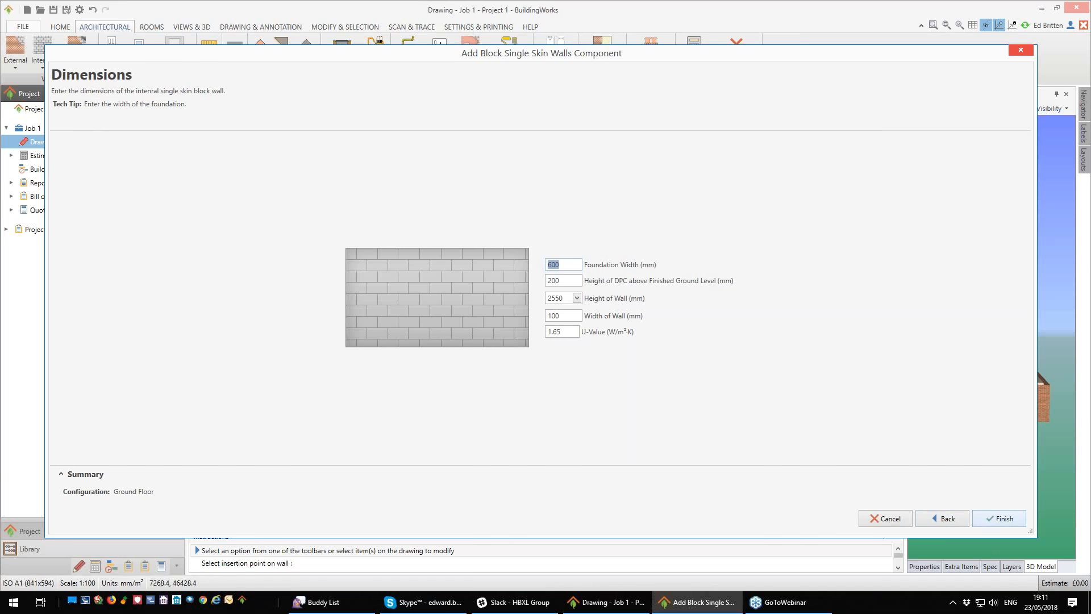
left_click(577, 298)
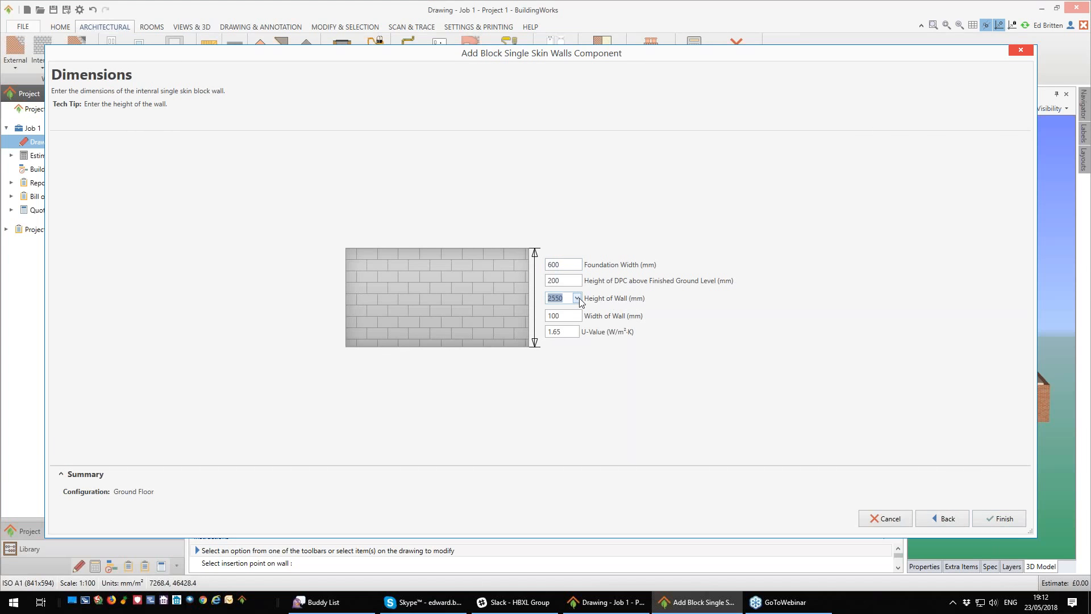
left_click(685, 359)
left_click(1020, 518)
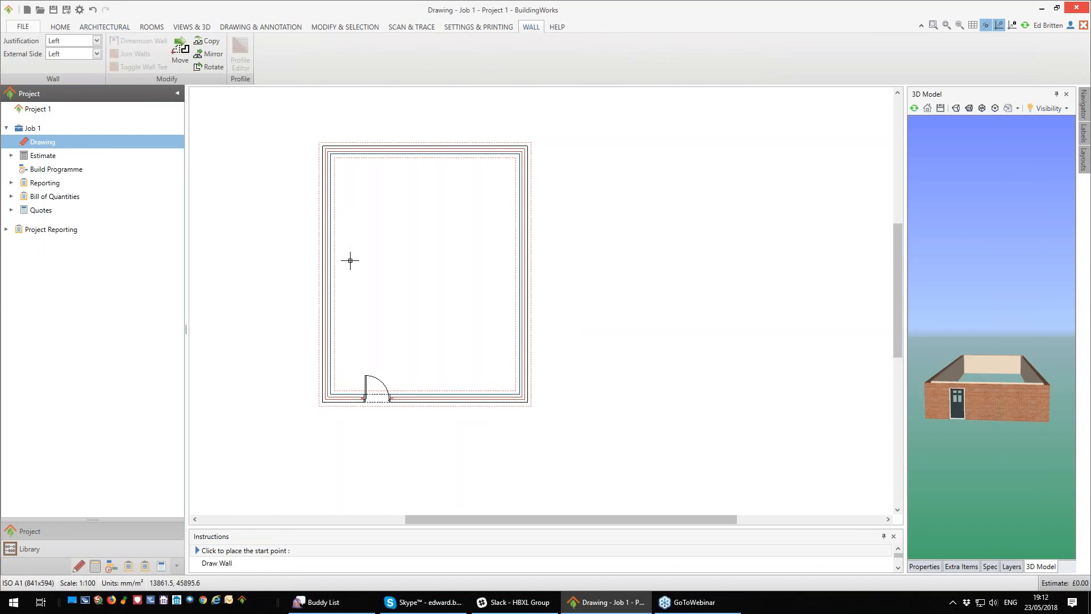
Step: Draw a full-width internal wall across the lower part, a central partition up to the rear wall, and a wall dividing the left-hand room
left_click(335, 321)
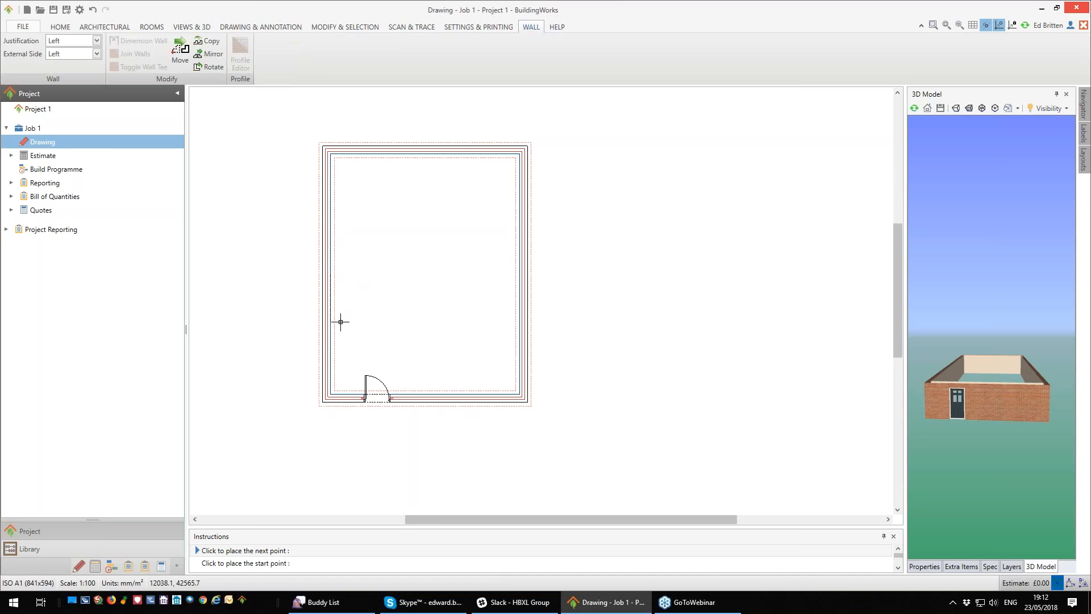
left_click(518, 322)
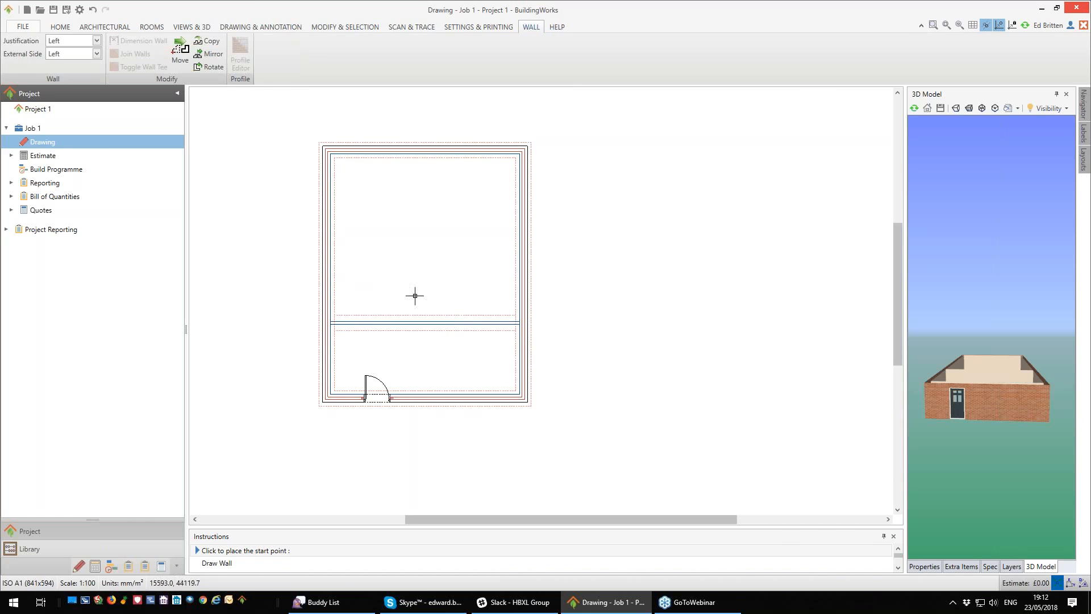
left_click(421, 319)
left_click(425, 155)
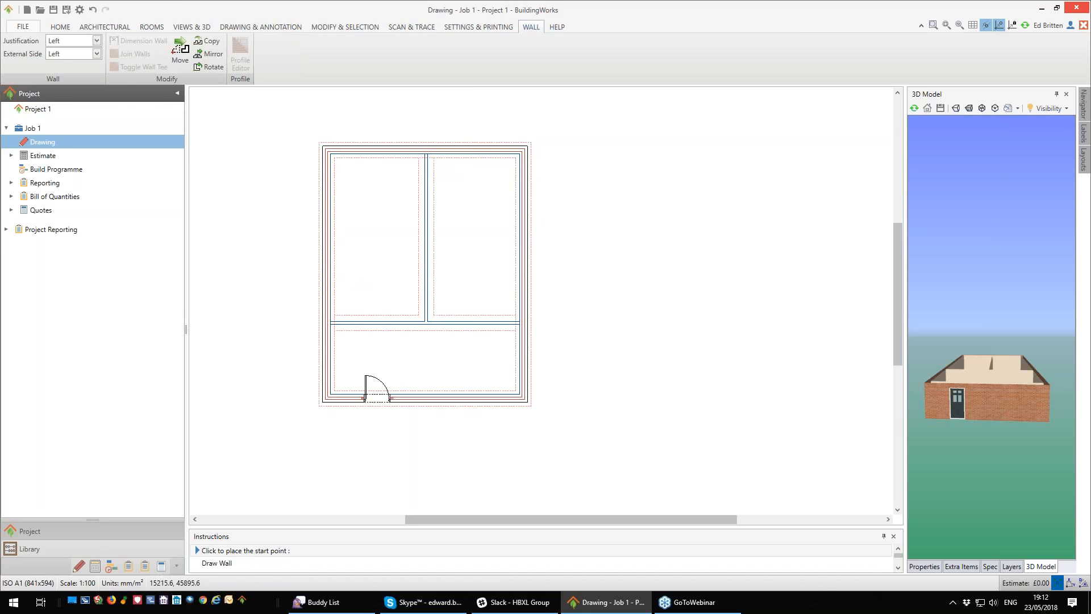
left_click(425, 235)
left_click(377, 246)
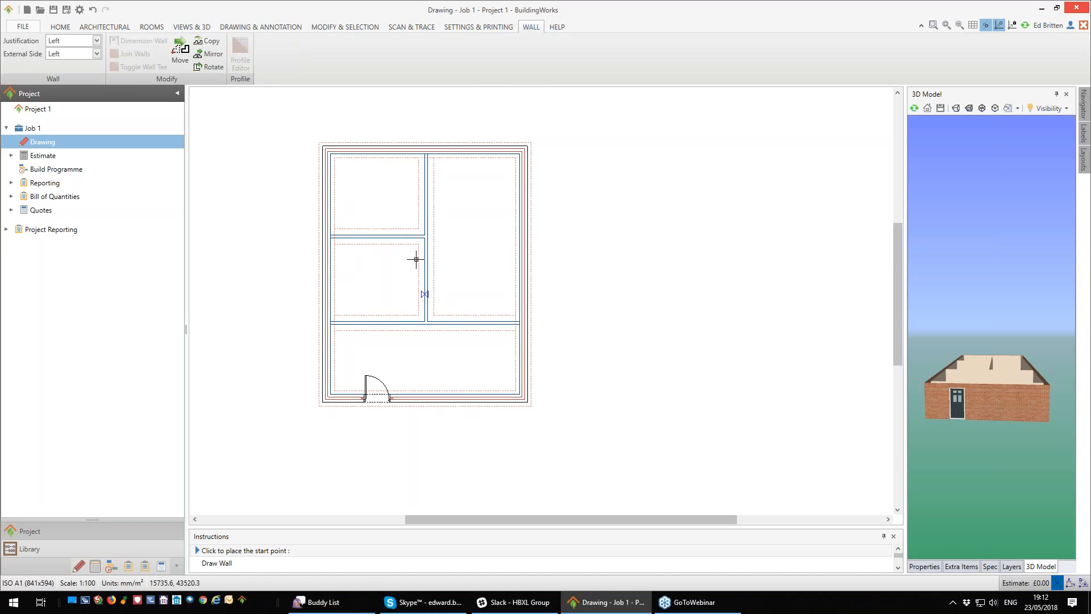
Step: Choose the JELD-WEN Arlington 2 Light Clear internal door, 838 x 1981 x 35 mm, with the 32 x 102 x 5100 mm stock door lining set
left_click(60, 27)
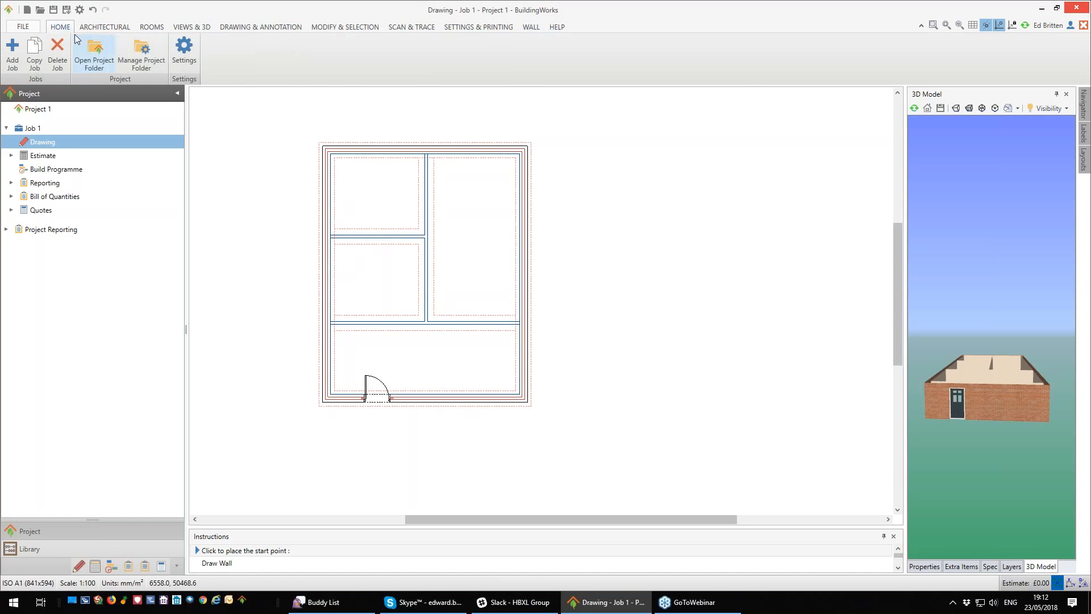
left_click(105, 26)
left_click(112, 67)
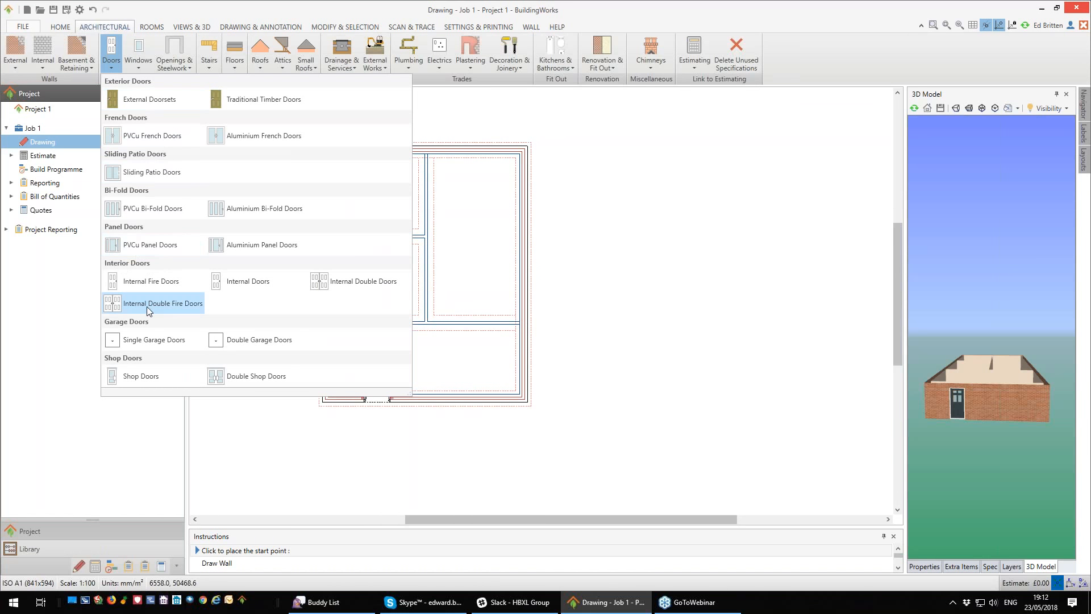
left_click(224, 284)
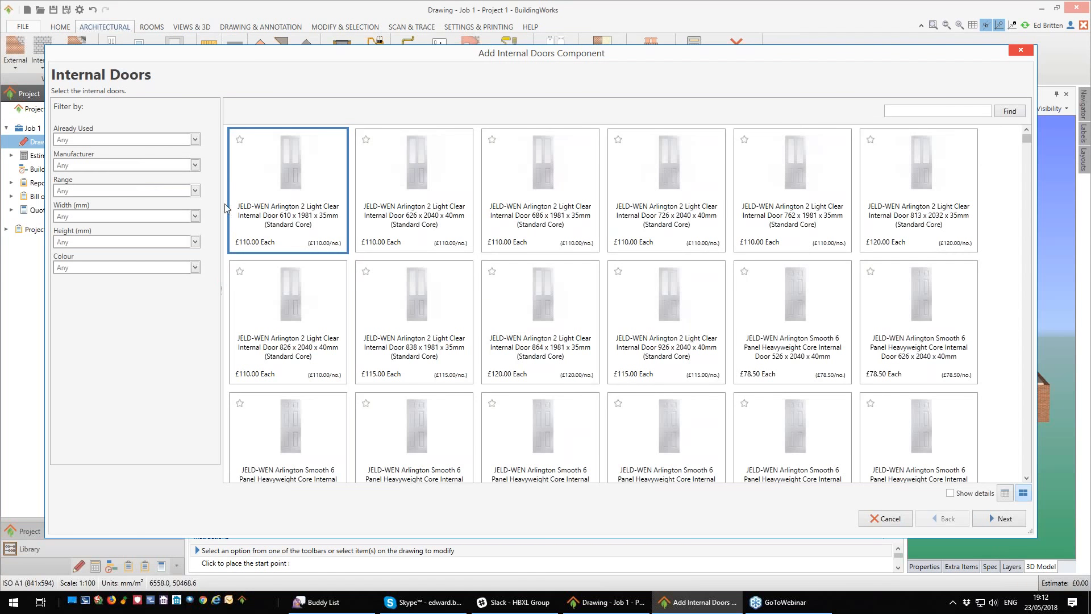
left_click(405, 355)
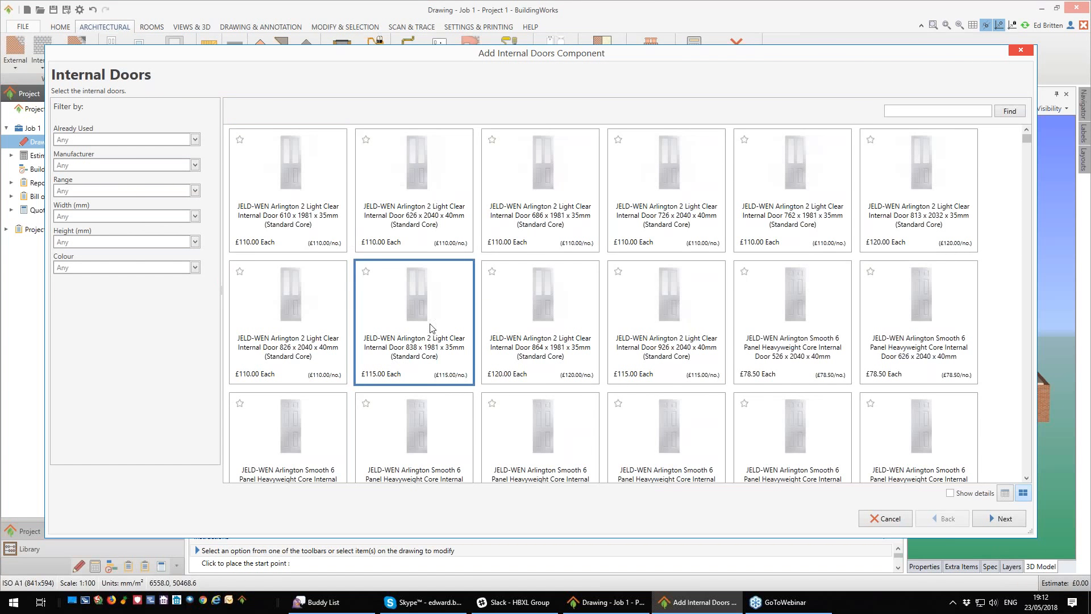
left_click(1002, 520)
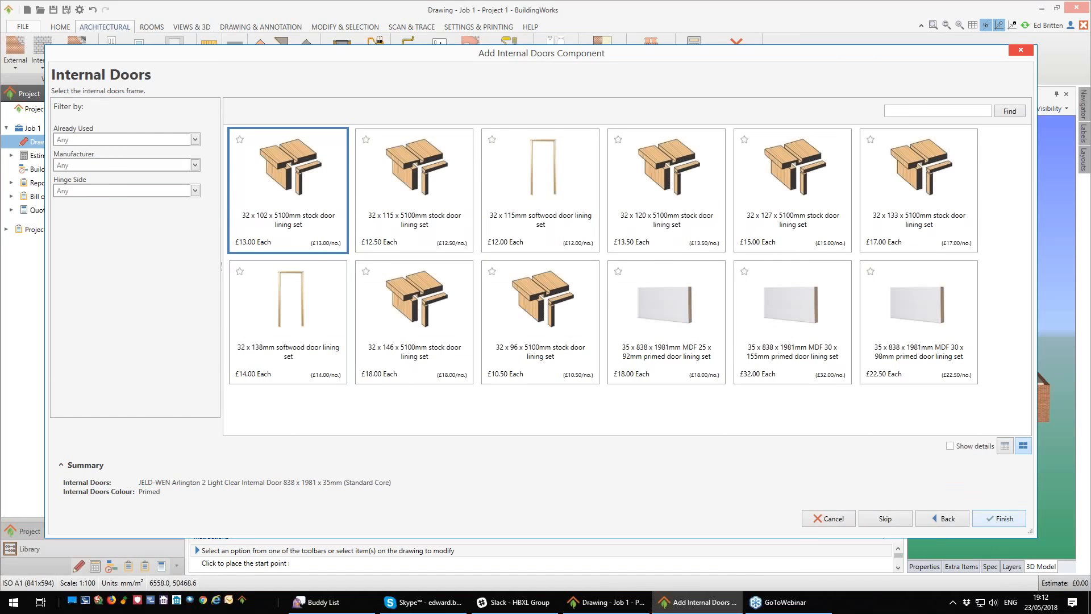
left_click(1000, 518)
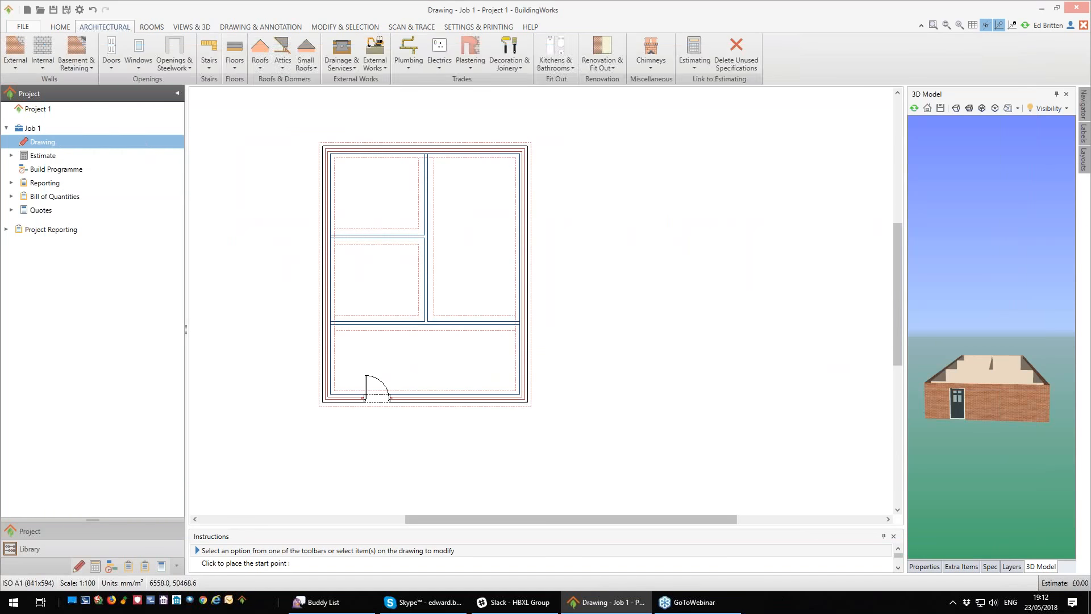
Step: Place the door near the right end of the wall dividing the left-hand rooms, opening downward, as an existing door in an existing wall
left_click(412, 237)
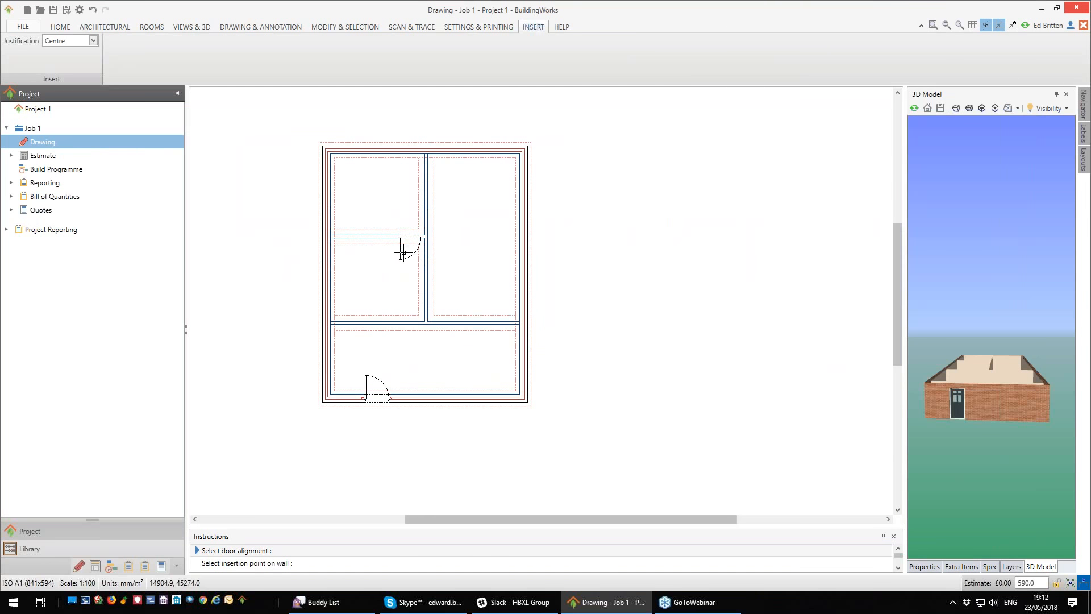
left_click(404, 258)
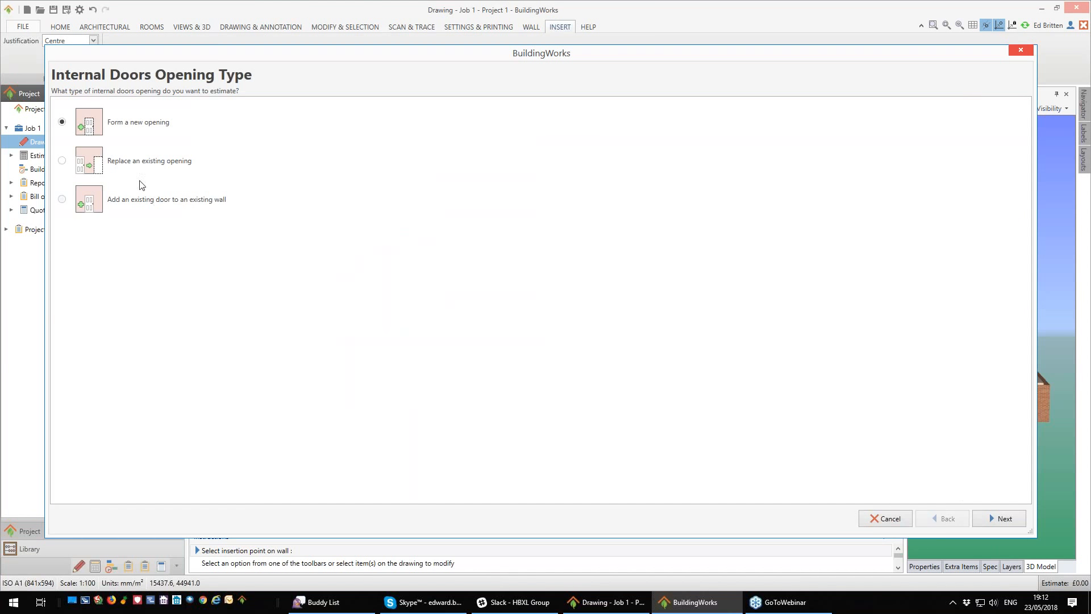
left_click(126, 200)
left_click(1001, 518)
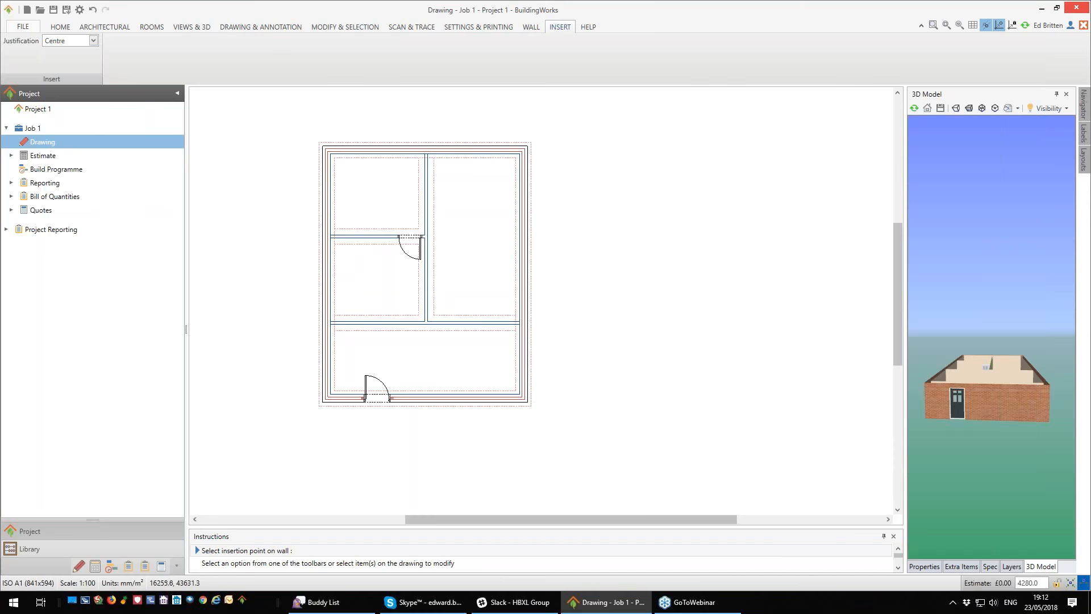
Step: Place an existing door in the full-width internal wall, just right of the central partition, opening into the large right-hand room
left_click(438, 309)
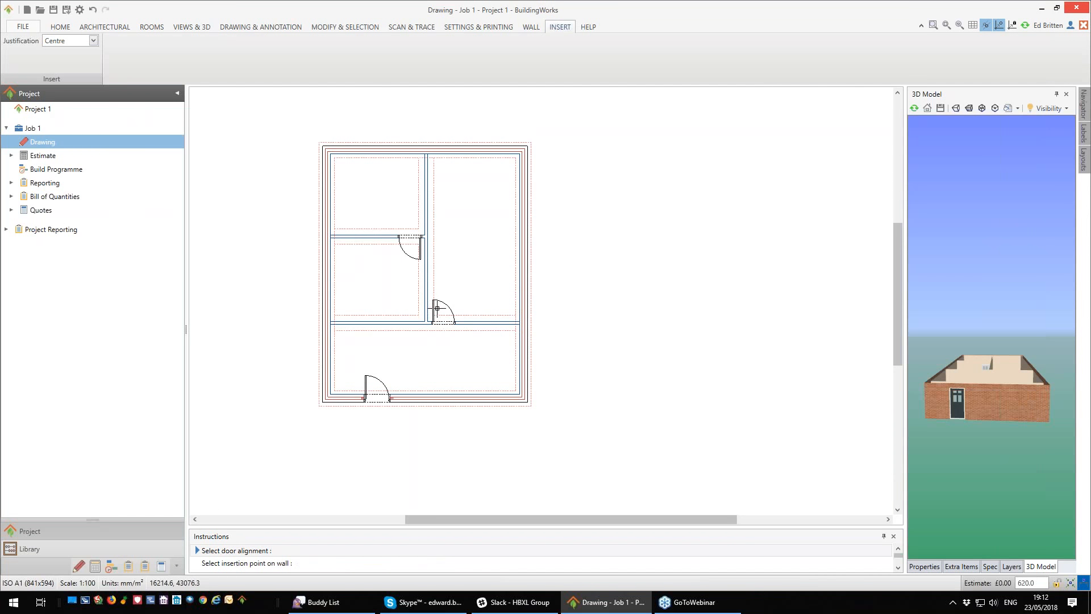
left_click(394, 319)
left_click(183, 200)
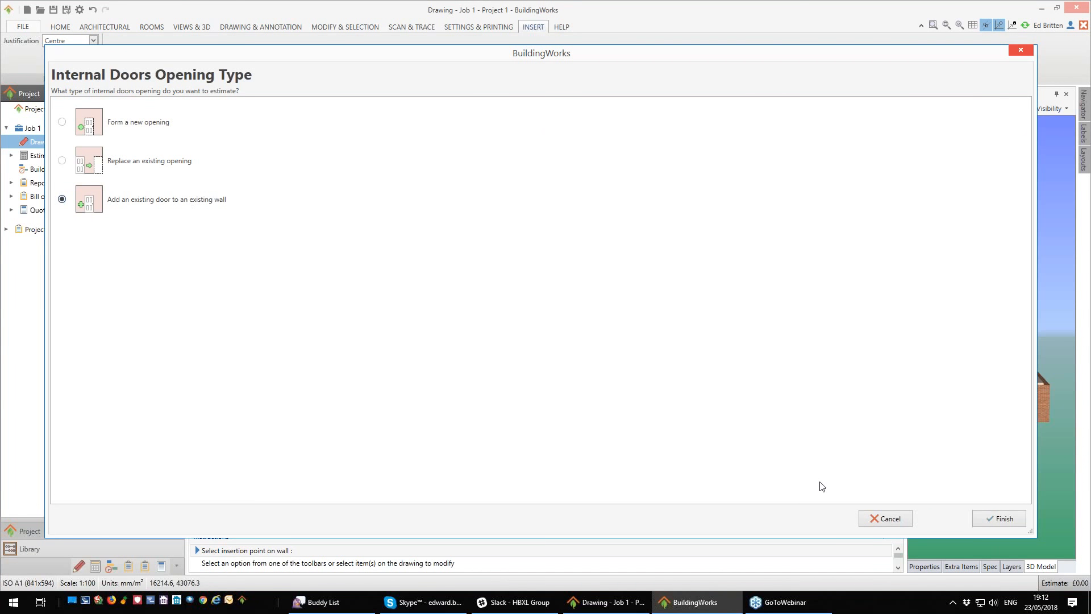
left_click(1000, 518)
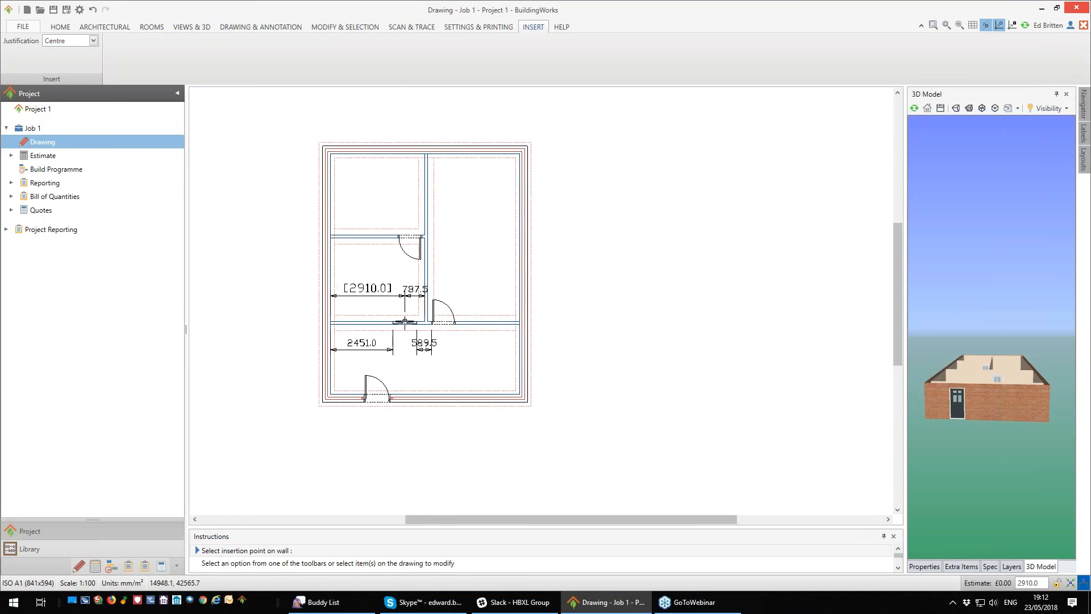
Step: Place a door in the full-width internal wall, just left of the central partition, as a new opening without a lintel
left_click(405, 310)
left_click(406, 310)
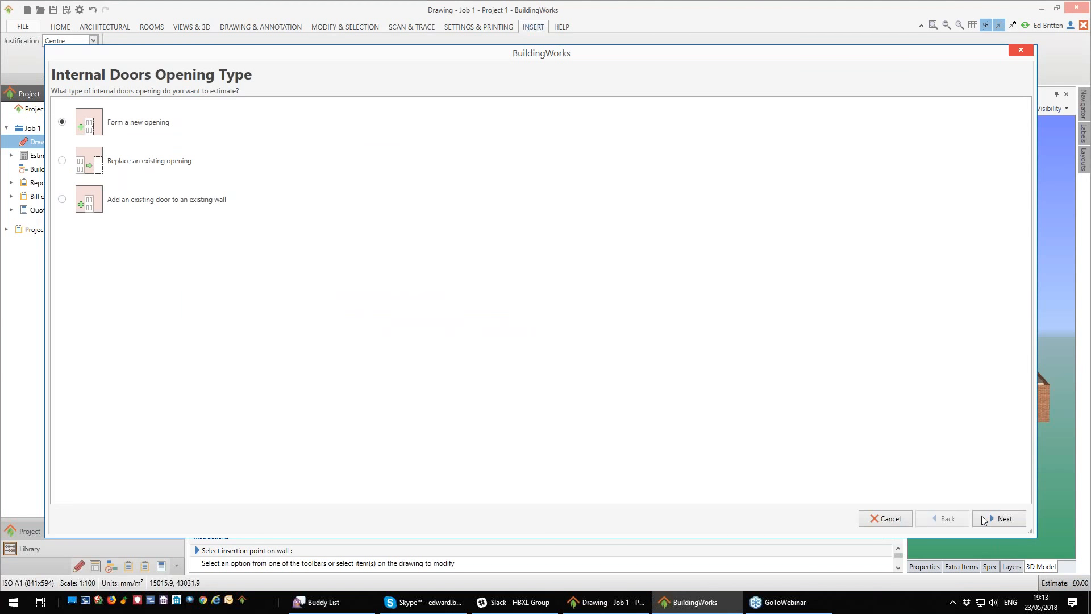
left_click(992, 521)
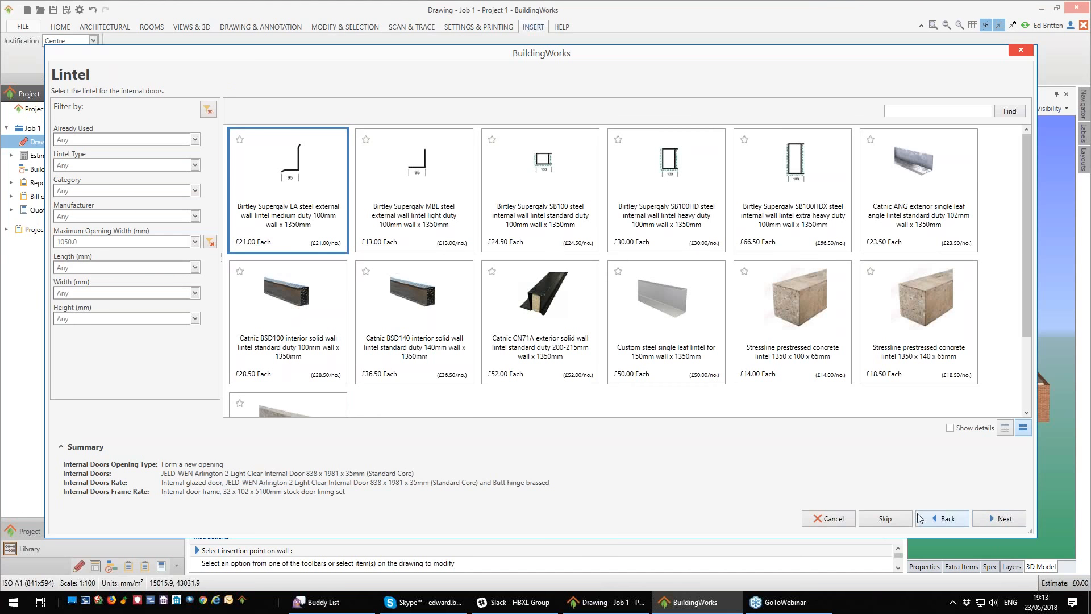
left_click(885, 518)
left_click(1005, 523)
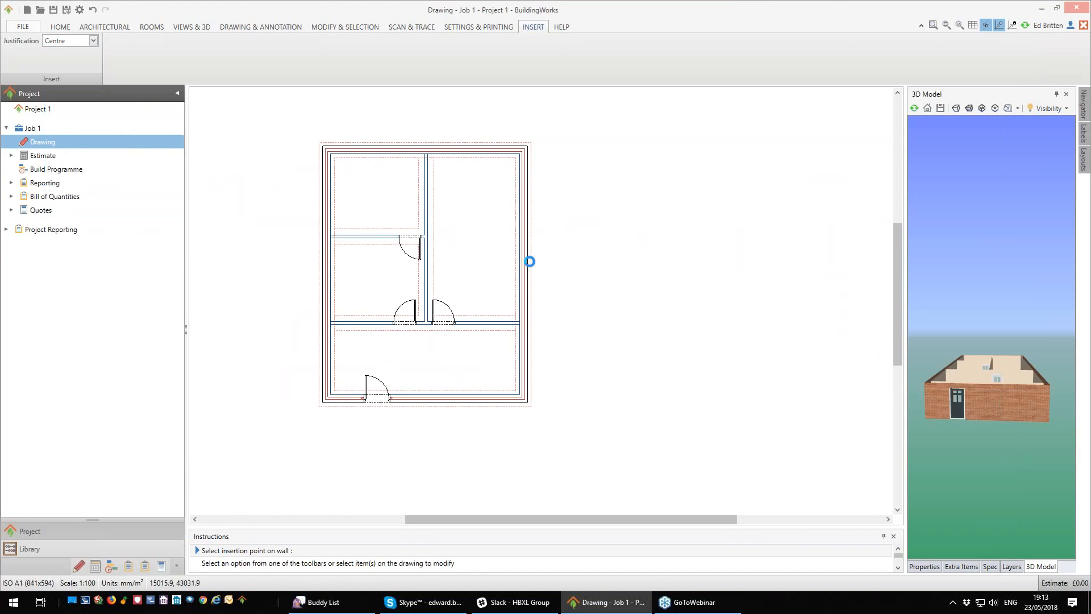
Step: Place an existing door in the central partition, opening into the upper left room, and finish inserting doors
left_click(430, 212)
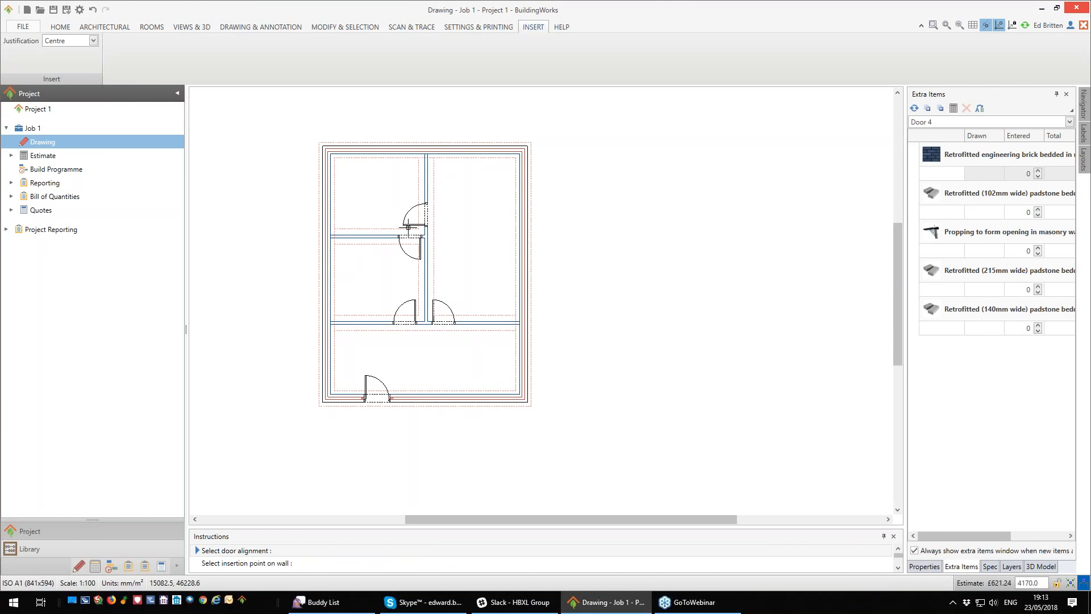
left_click(408, 228)
left_click(197, 202)
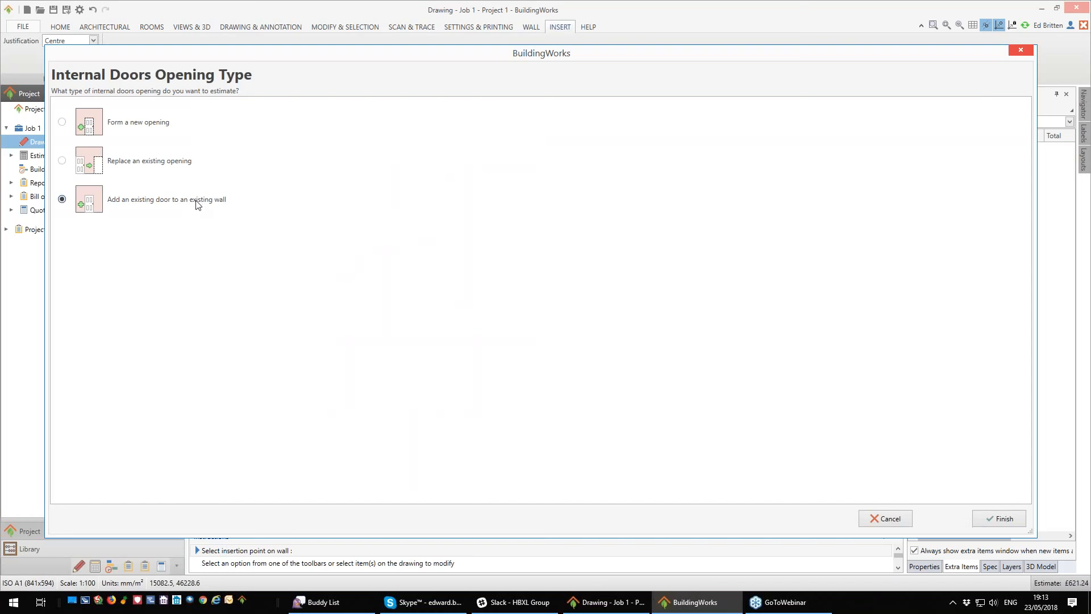
left_click(1002, 519)
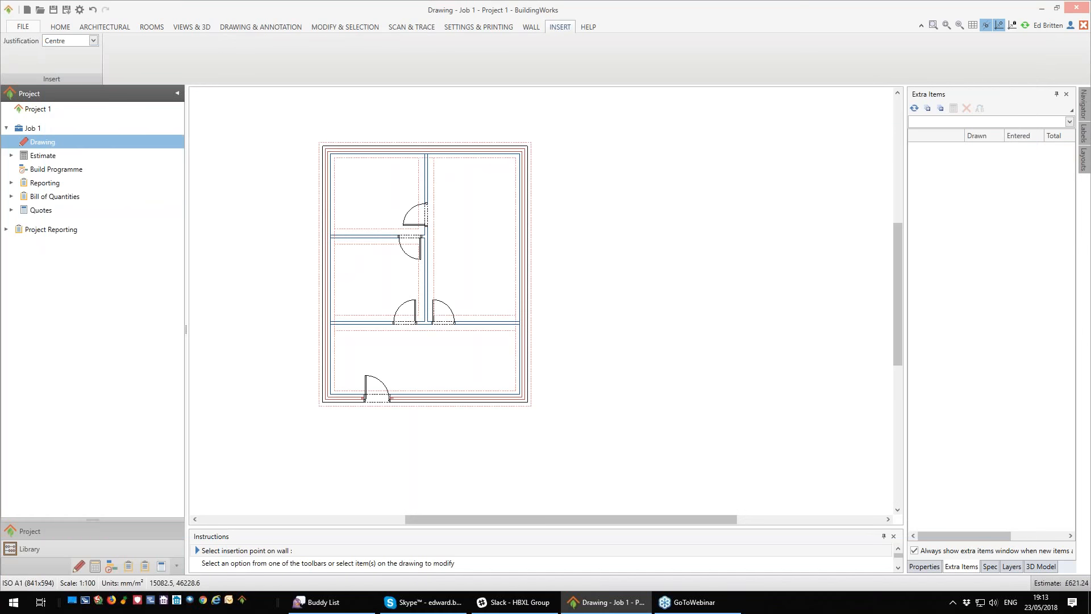
key("Escape")
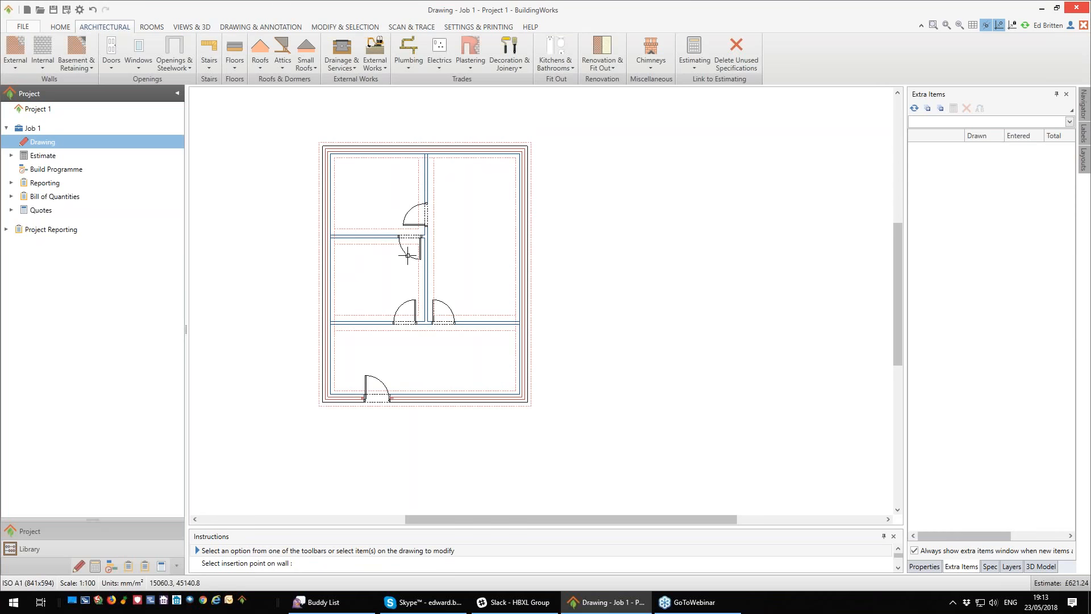
Step: Select all items marked as new for estimating and delete the door left of the central partition
mouse_move(408, 255)
left_click(694, 67)
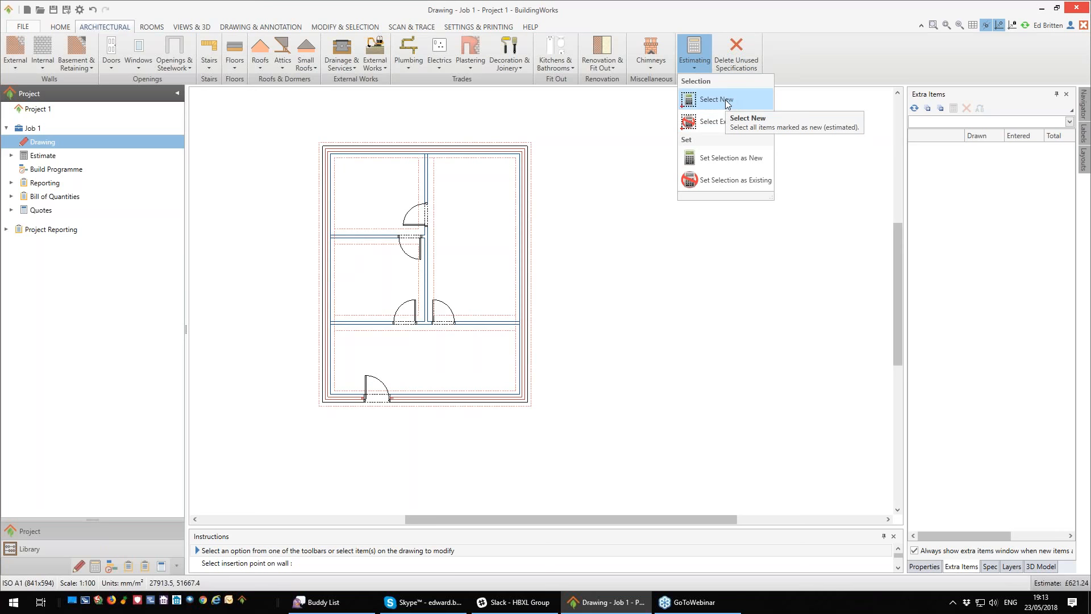
left_click(716, 100)
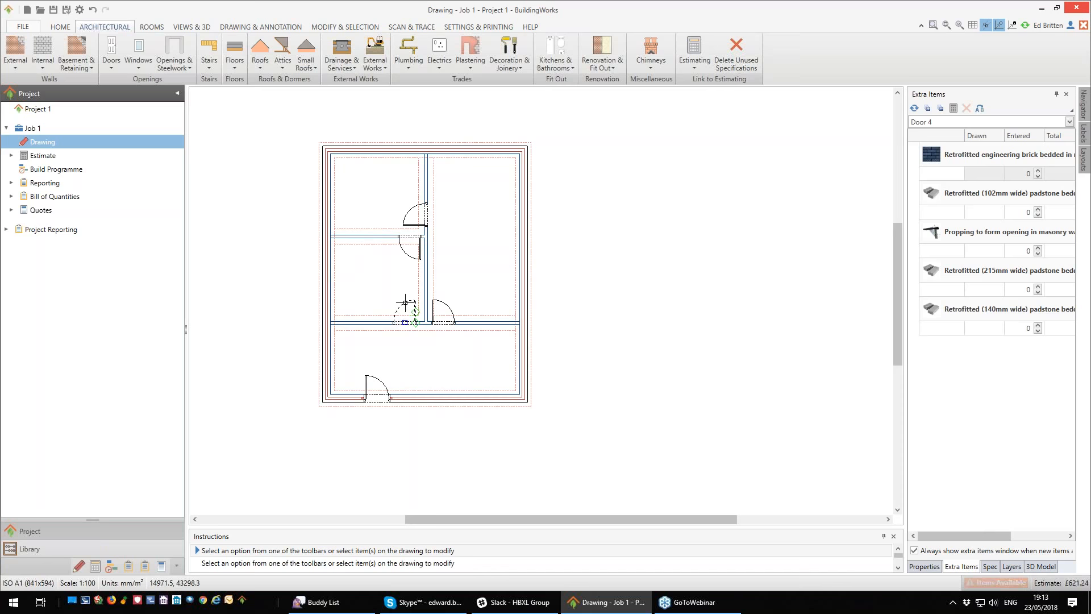
mouse_move(404, 305)
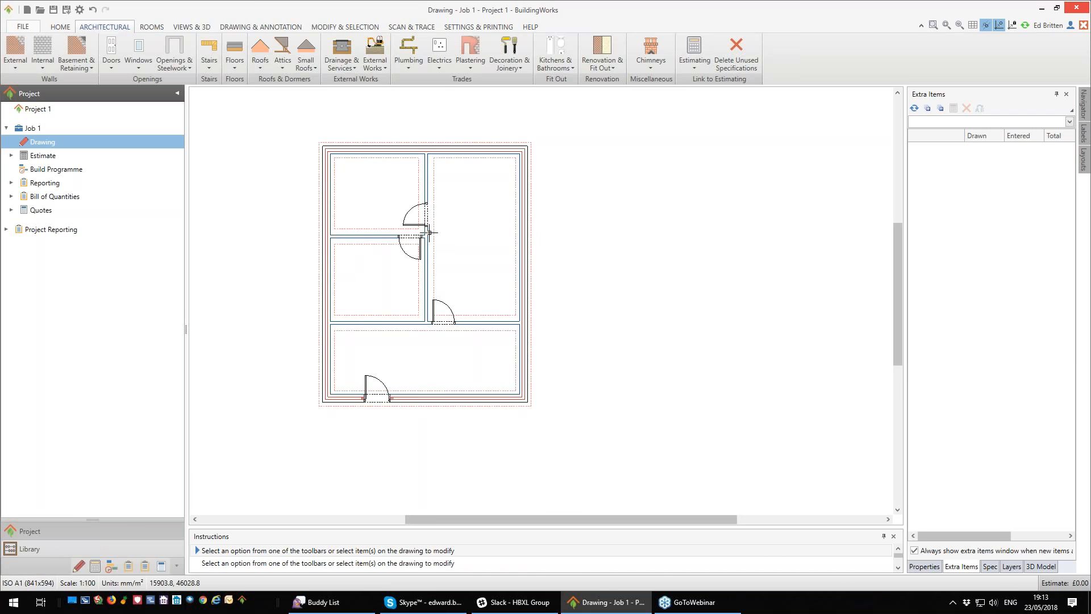
Step: Show the 3D model and view the internal walls and doors from a higher angle
mouse_move(429, 233)
left_click(1041, 566)
mouse_move(997, 401)
left_mouse_down()
mouse_move(970, 428)
mouse_move(944, 427)
mouse_move(1005, 439)
mouse_move(1005, 406)
left_mouse_up()
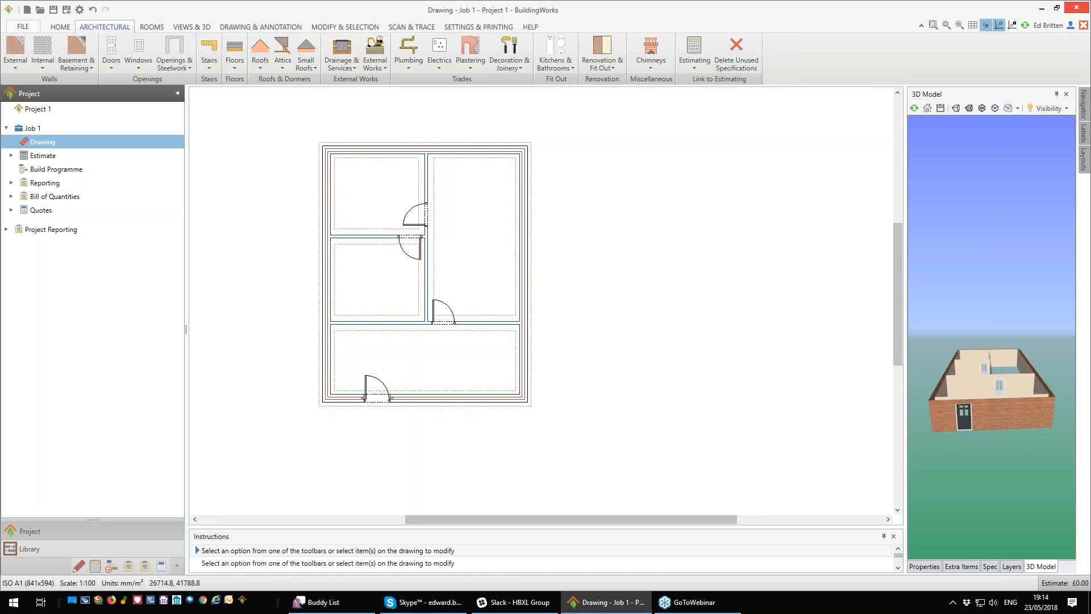
middle_click_drag(571, 288, 554, 299)
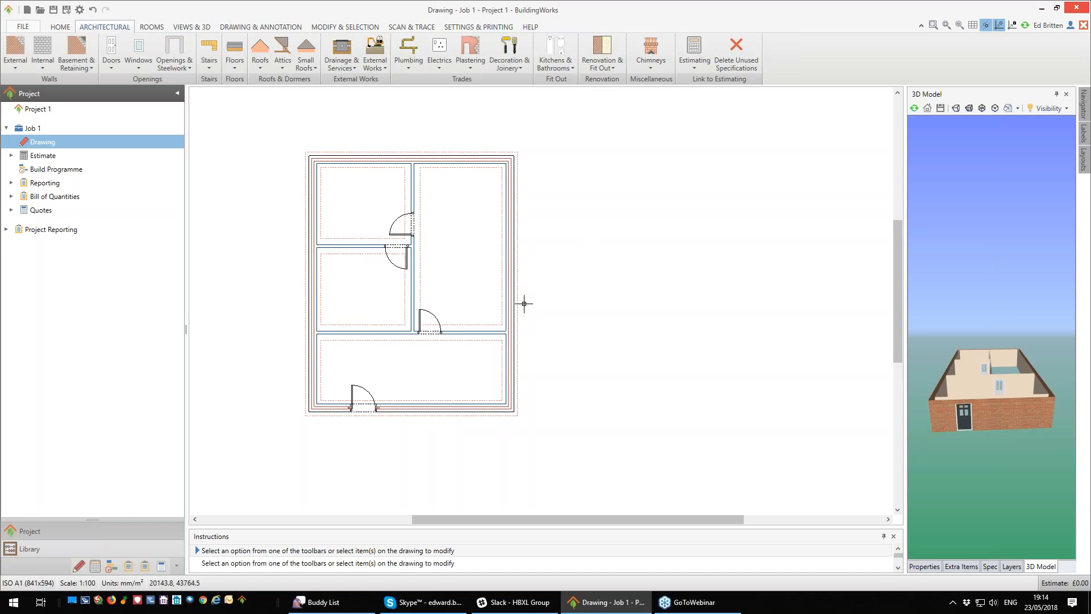
Step: Start a cold cut roof with timbers at 400mm centres, Basic Thermal Performance, and large format profiled concrete interlocking tiles, dry fixed with lathe and felt
left_click(261, 67)
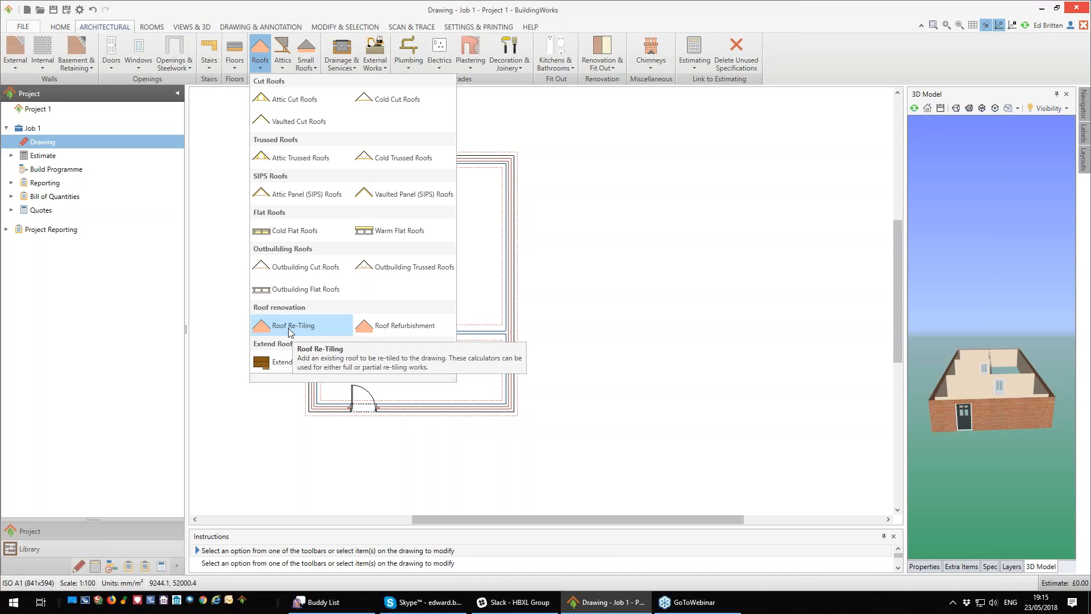
left_click(408, 101)
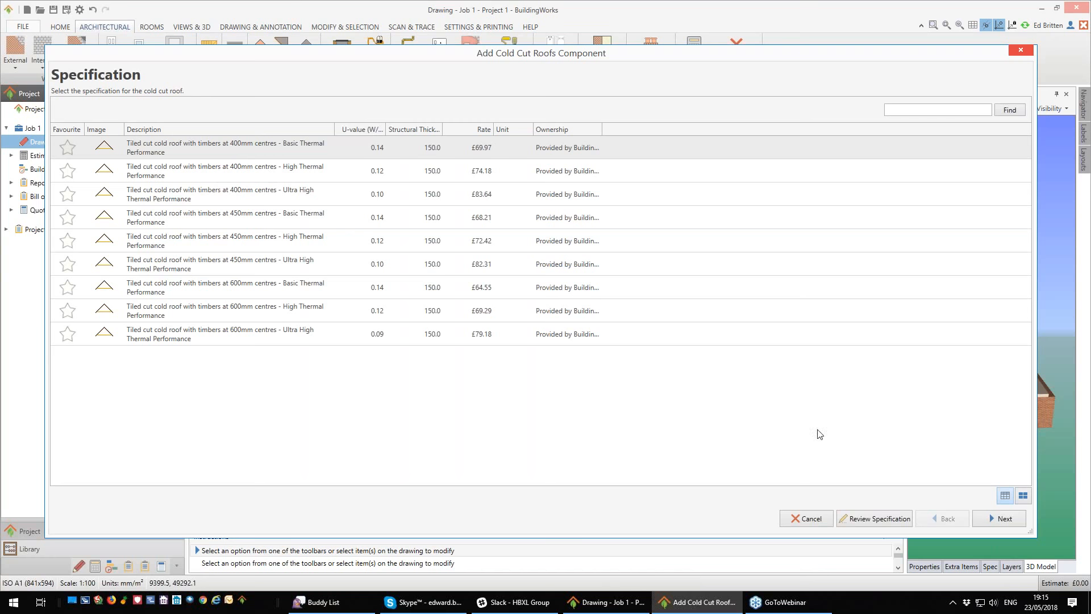
left_click(998, 520)
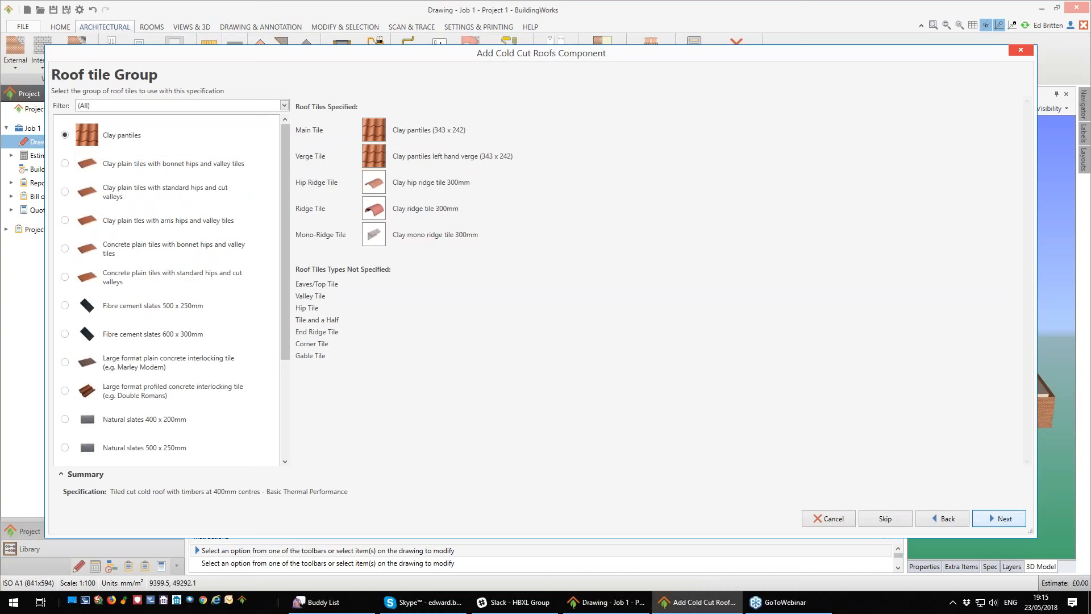
left_click_drag(285, 356, 287, 409)
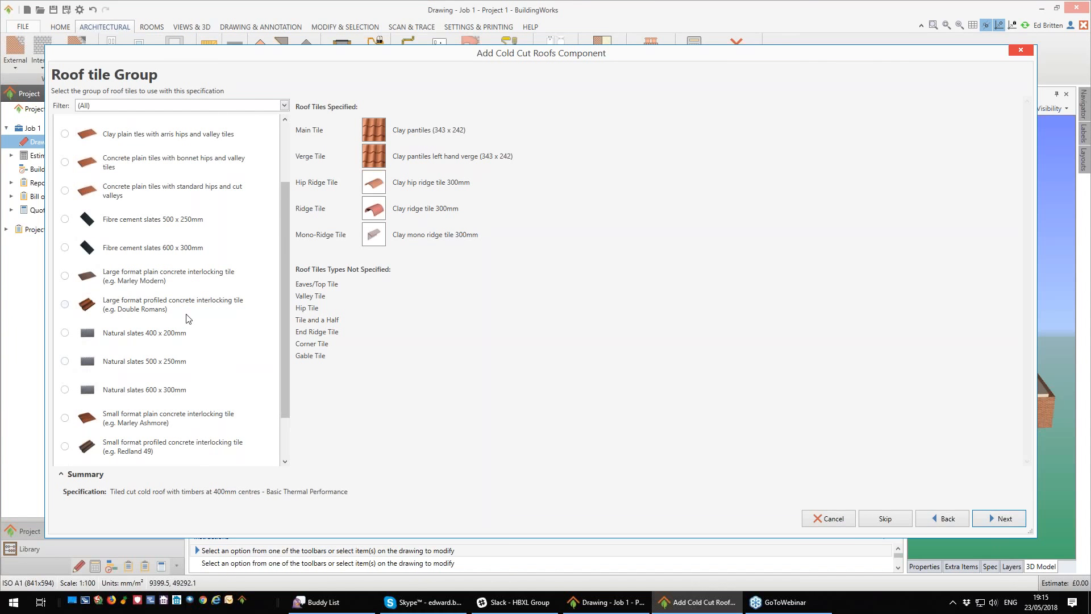
left_click(65, 305)
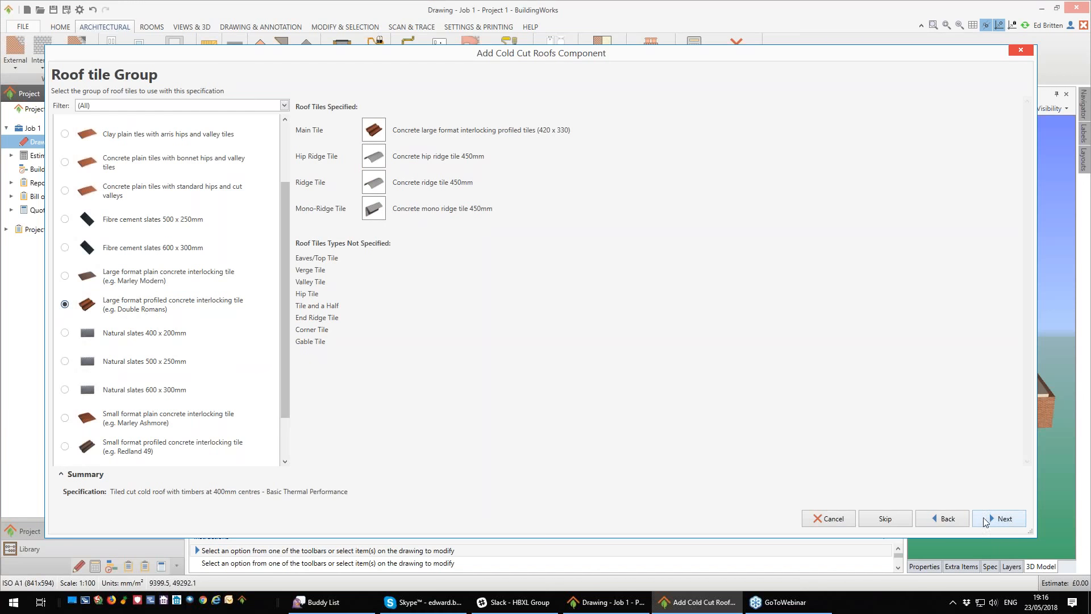
left_click(1000, 519)
left_click(1000, 518)
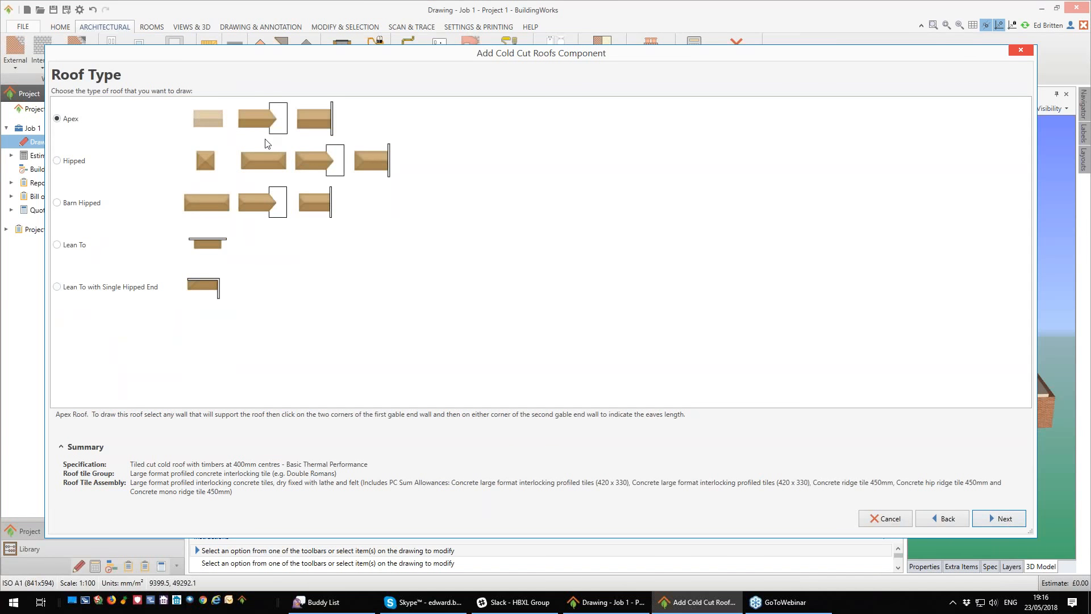
Step: Draw an apex roof with 45° pitches on both sides over the whole house, placing its gable ends on the two shorter external walls
left_click(1002, 518)
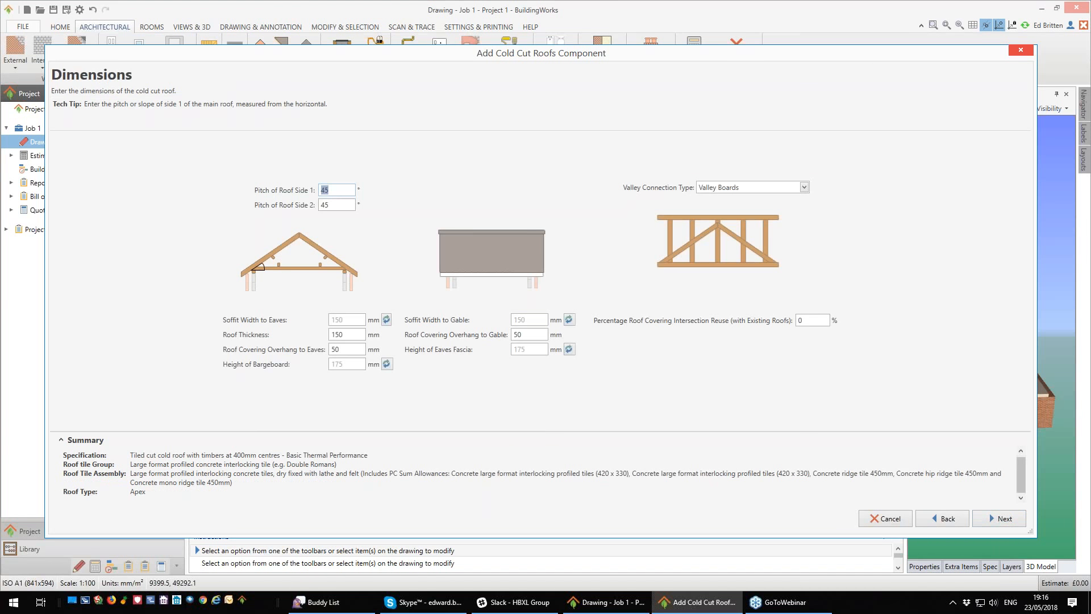
left_click(1003, 518)
left_click(1002, 518)
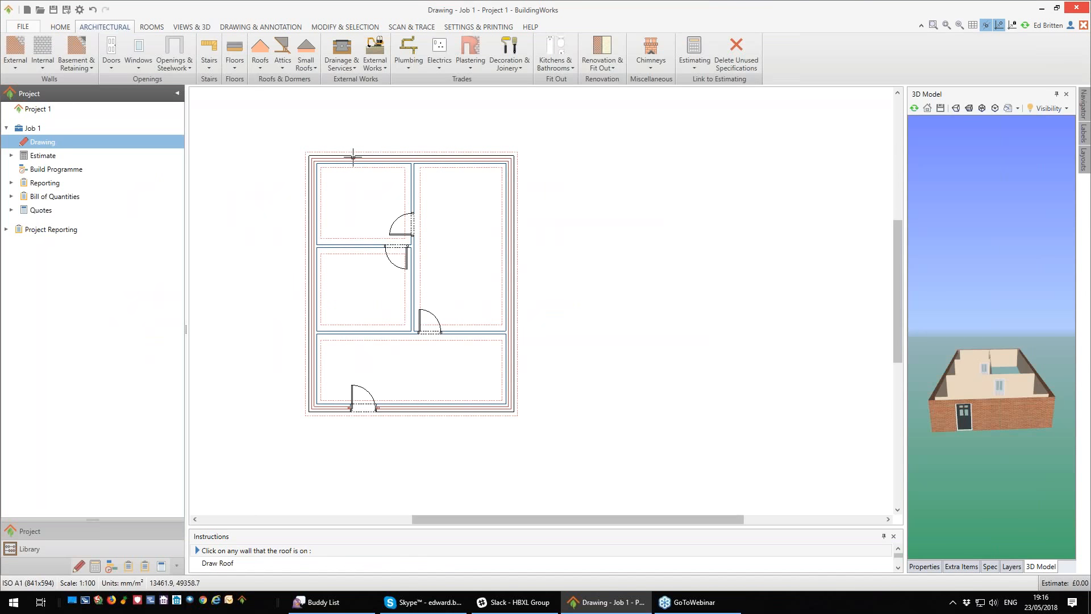
left_click(364, 158)
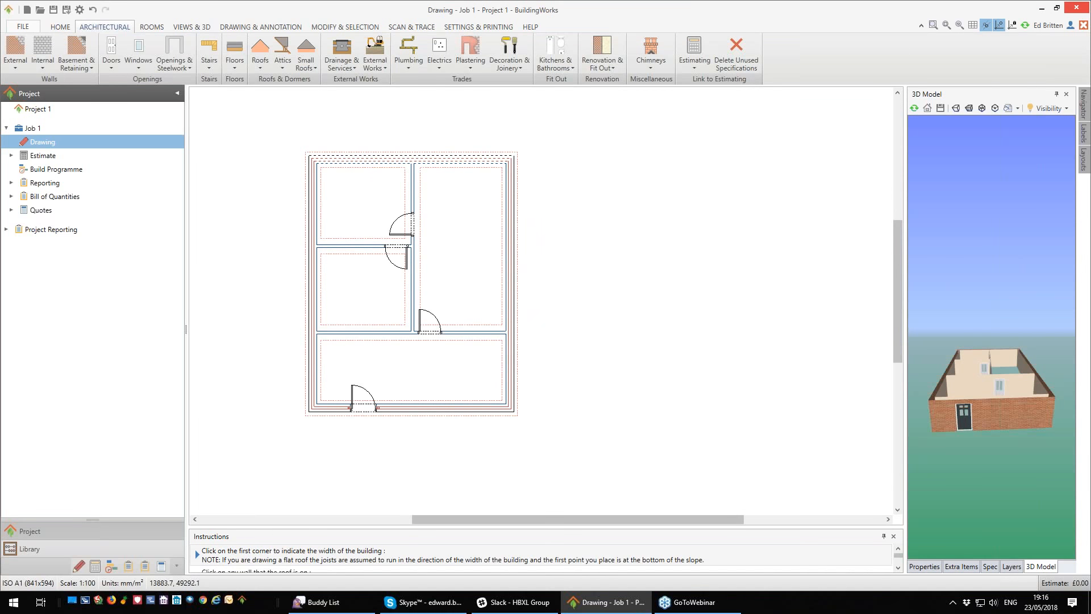
left_click(309, 153)
left_click(512, 154)
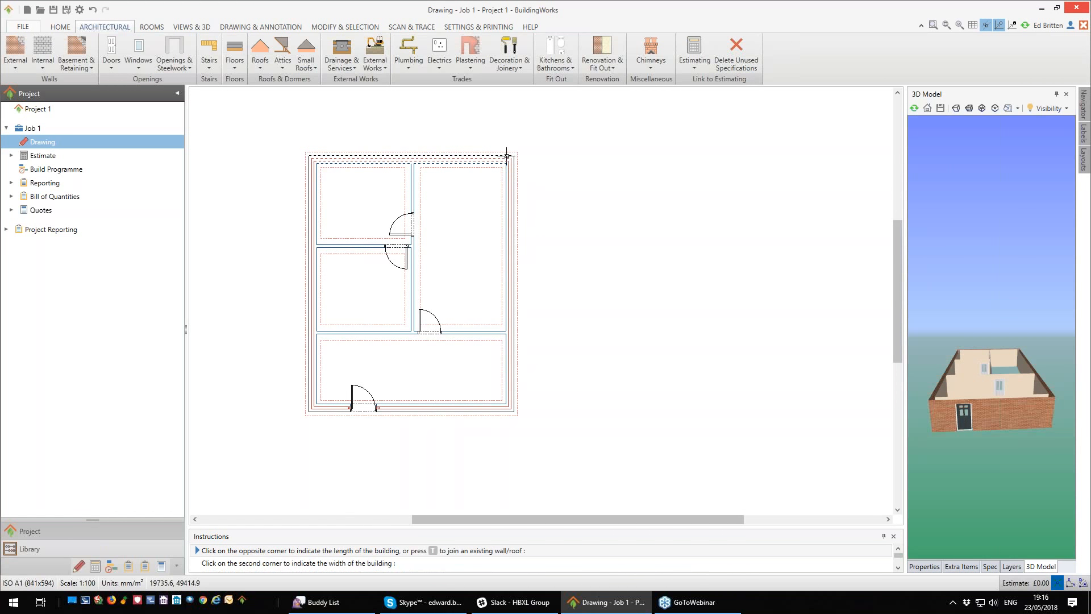
left_click(308, 411)
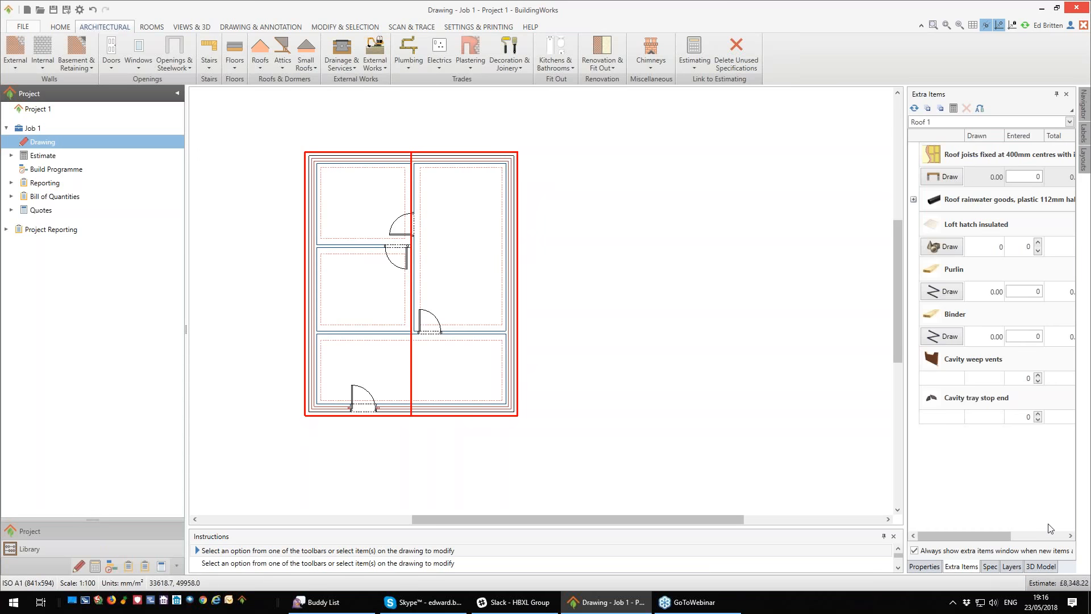
Step: Show the refreshed 3D model and view the roofed house from a front corner
left_click(1046, 567)
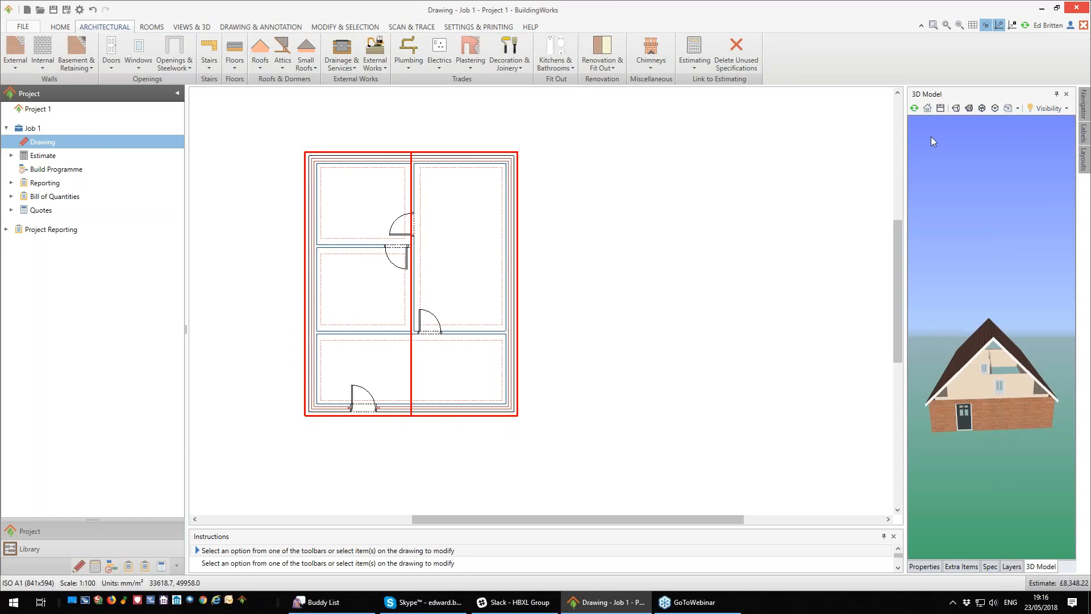
left_click(915, 108)
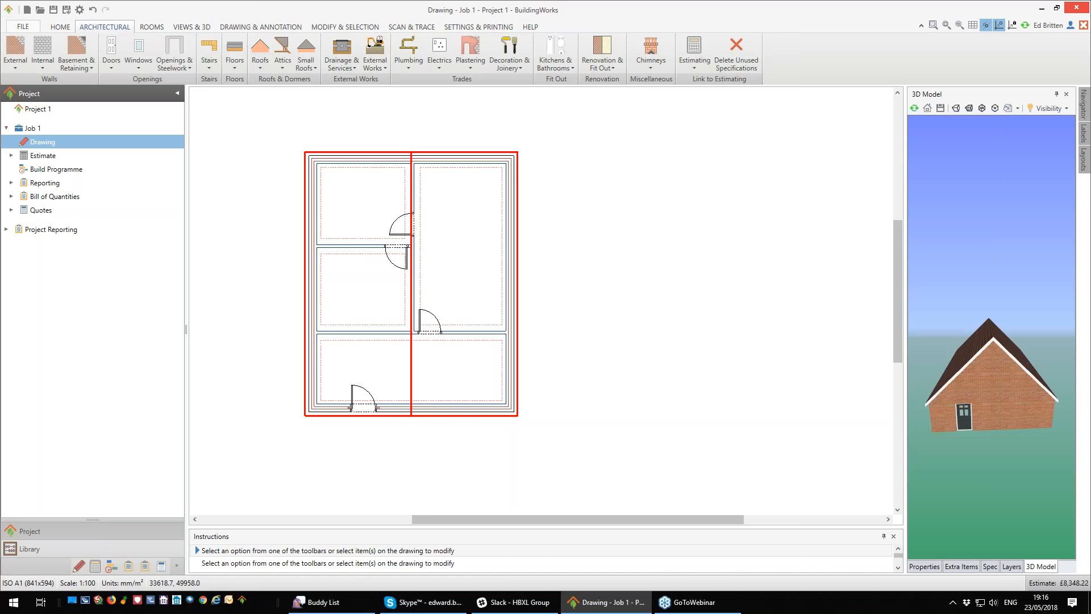
left_click_drag(1031, 370, 989, 385)
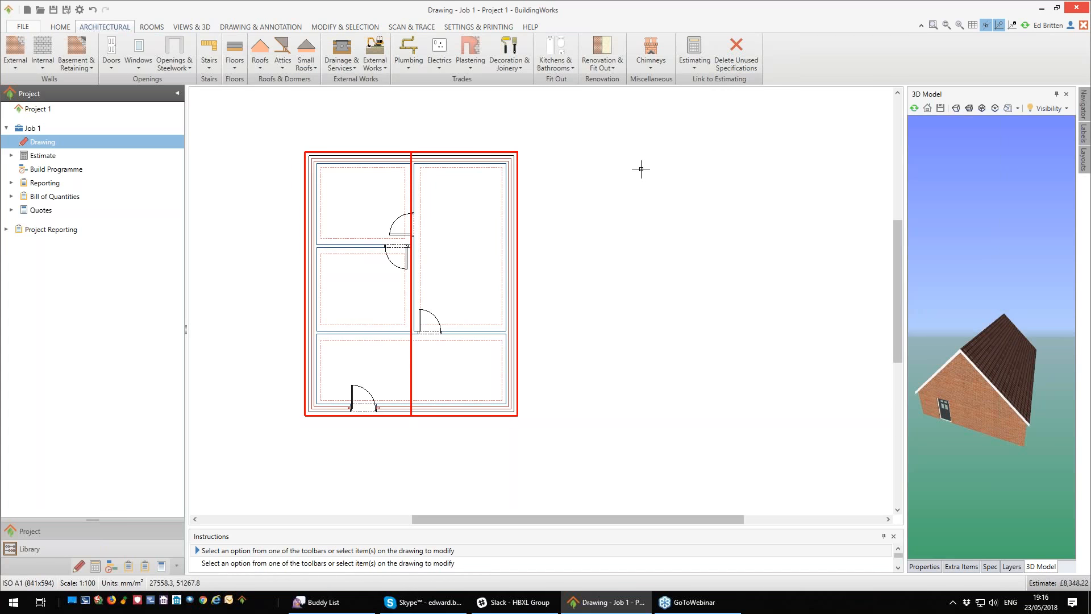
Step: Select the whole house plan, including the roof, and set the selection as existing for estimating
left_click_drag(298, 142, 530, 435)
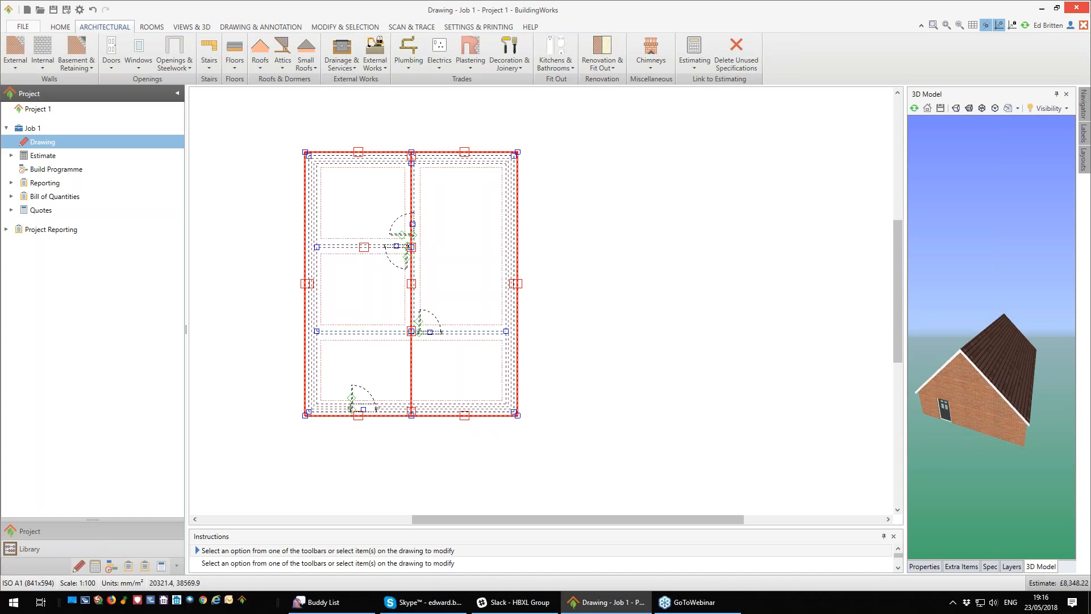
left_click(696, 69)
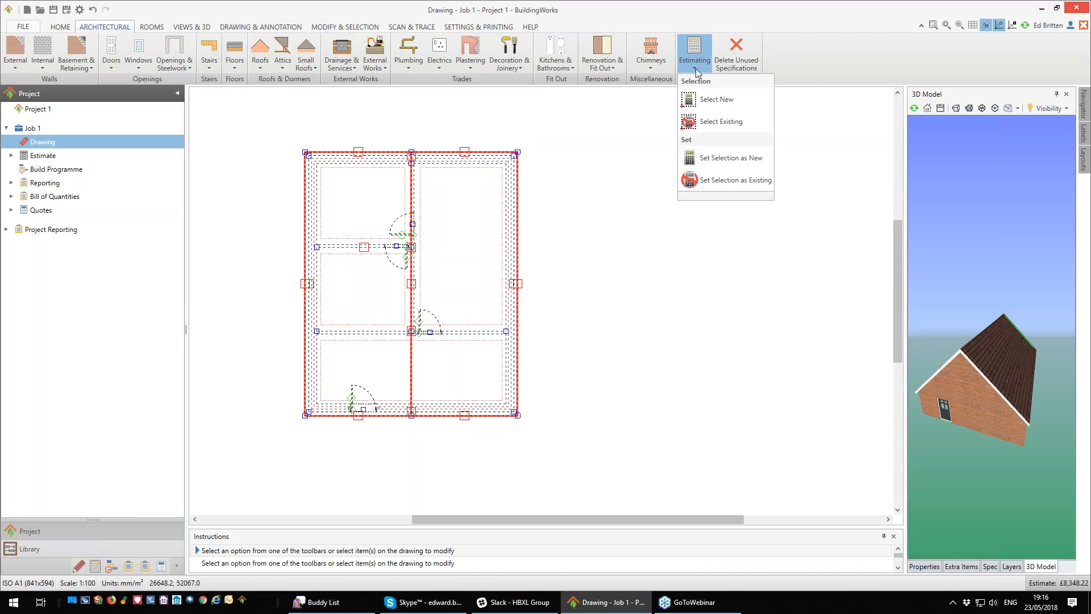
left_click(728, 181)
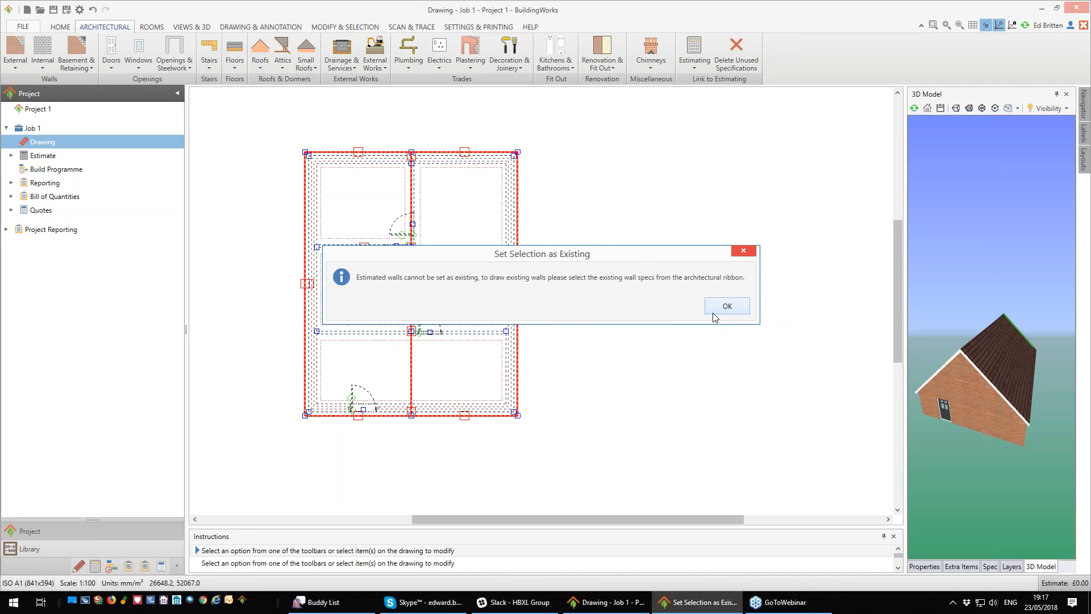
left_click(724, 307)
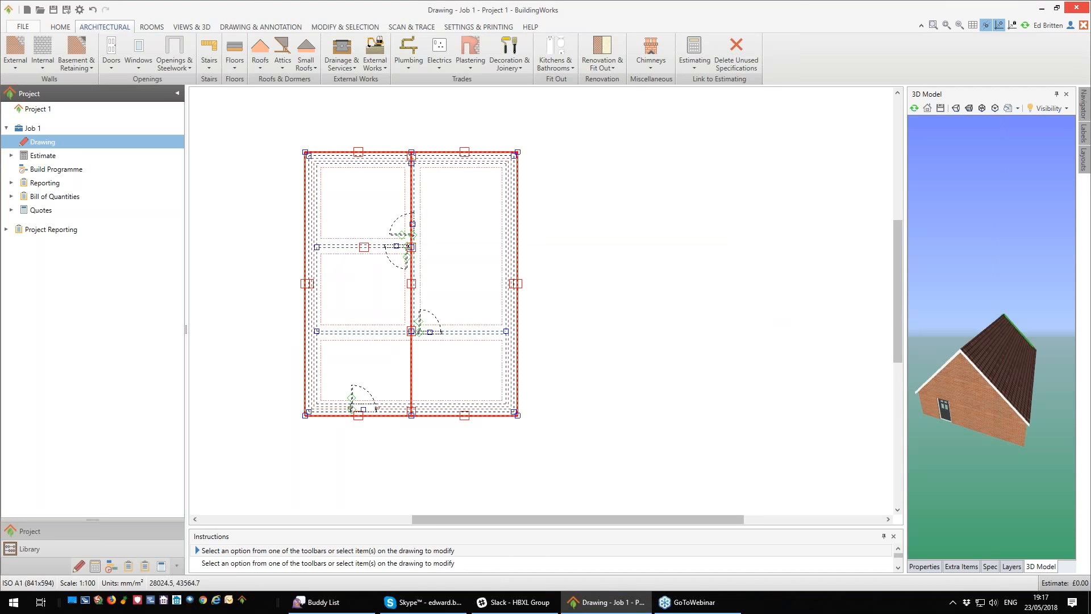
left_click_drag(999, 350, 1012, 375)
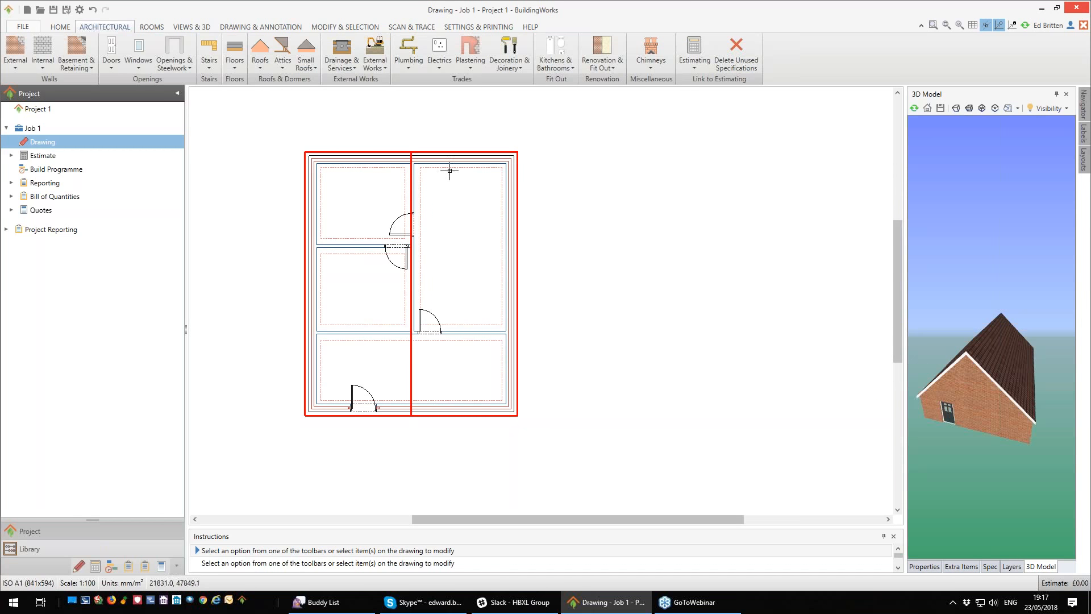
Step: Start a new brick and block partial fill cavity wall with Basic Thermal Performance and review the components of its wall assembly
left_click(15, 70)
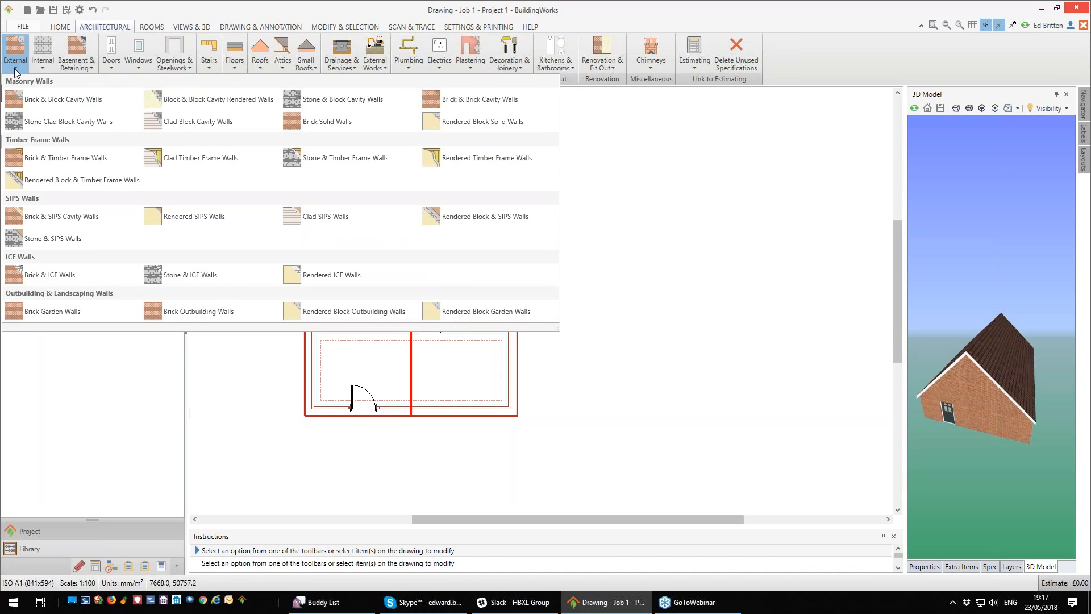
left_click(55, 104)
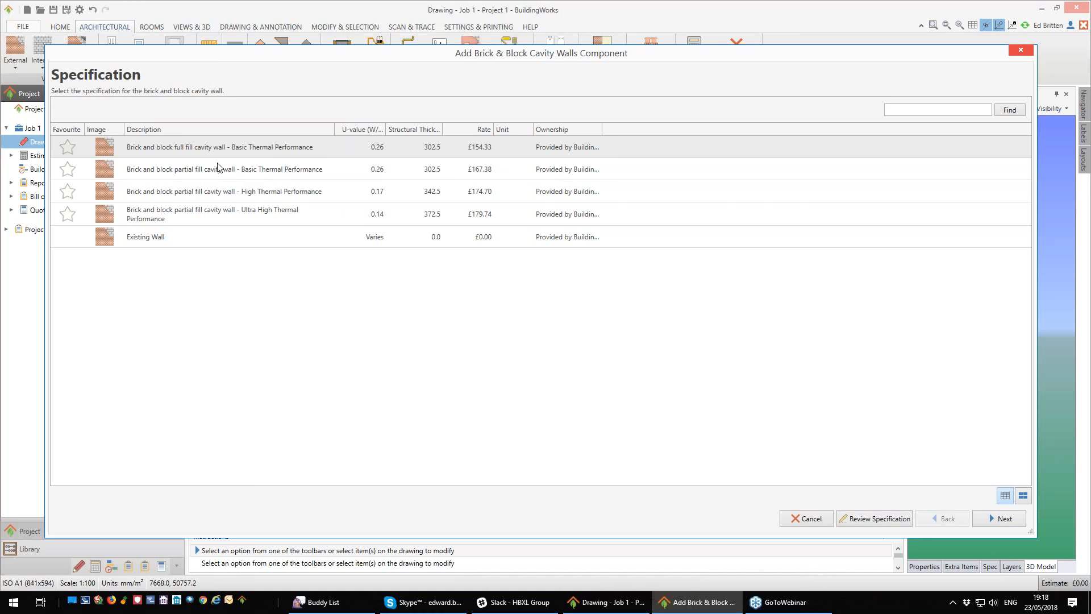
left_click(310, 194)
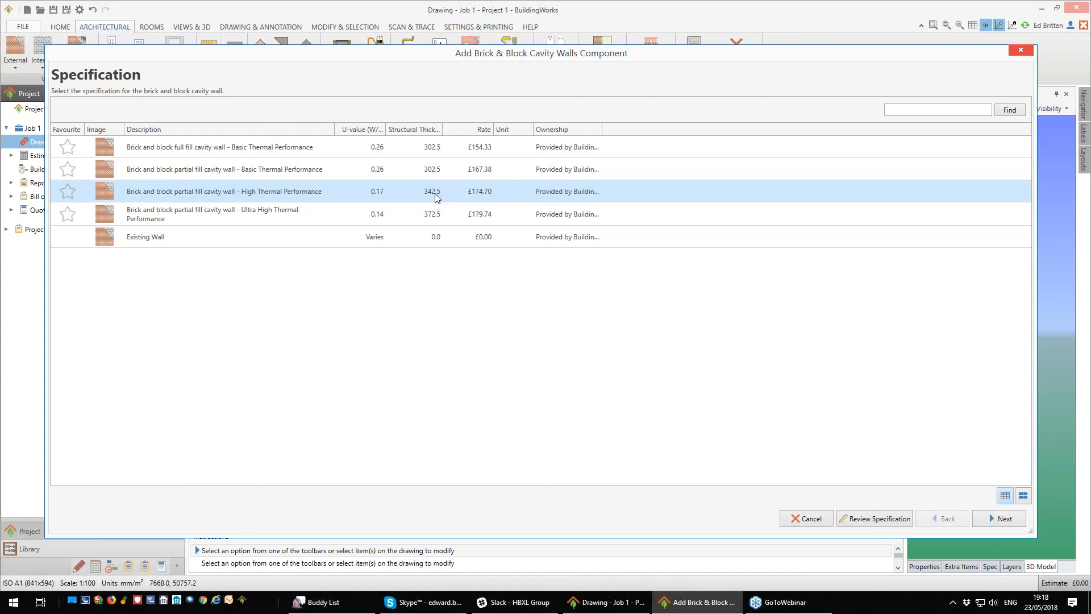
left_click(320, 171)
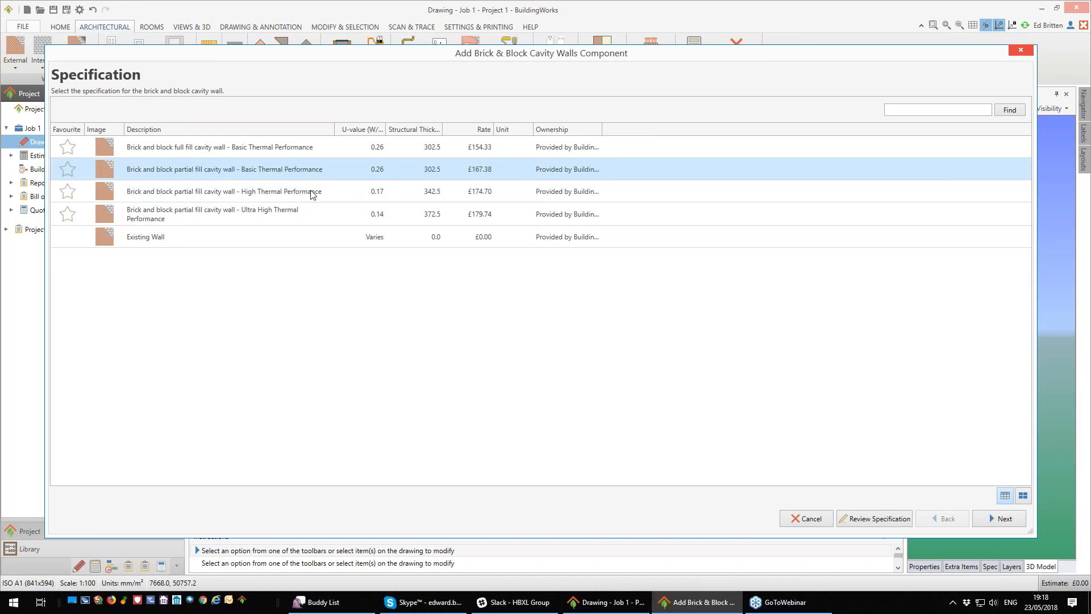
left_click(884, 520)
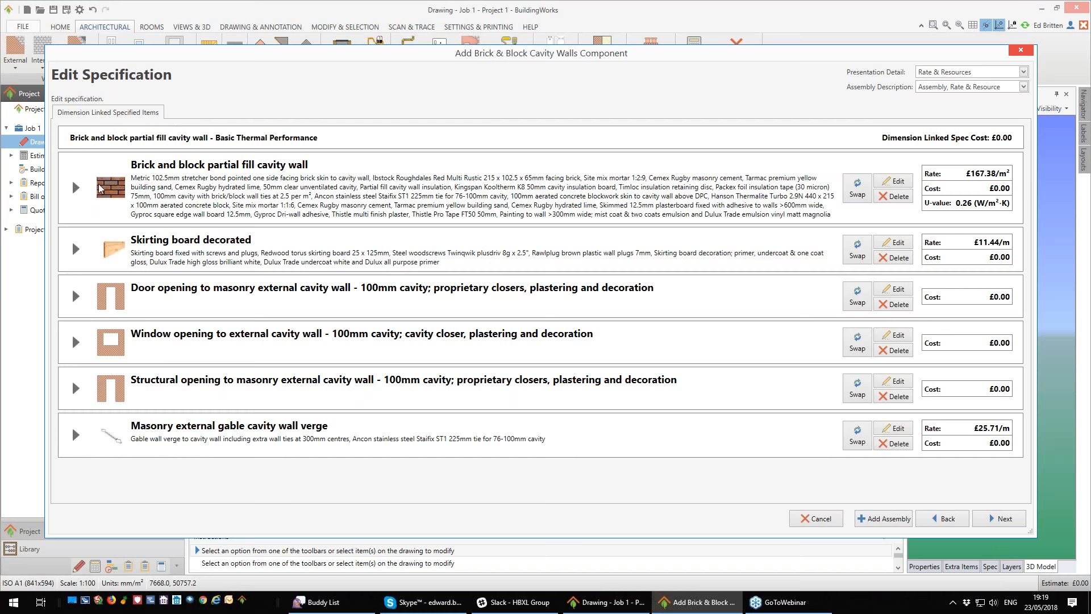
left_click(76, 188)
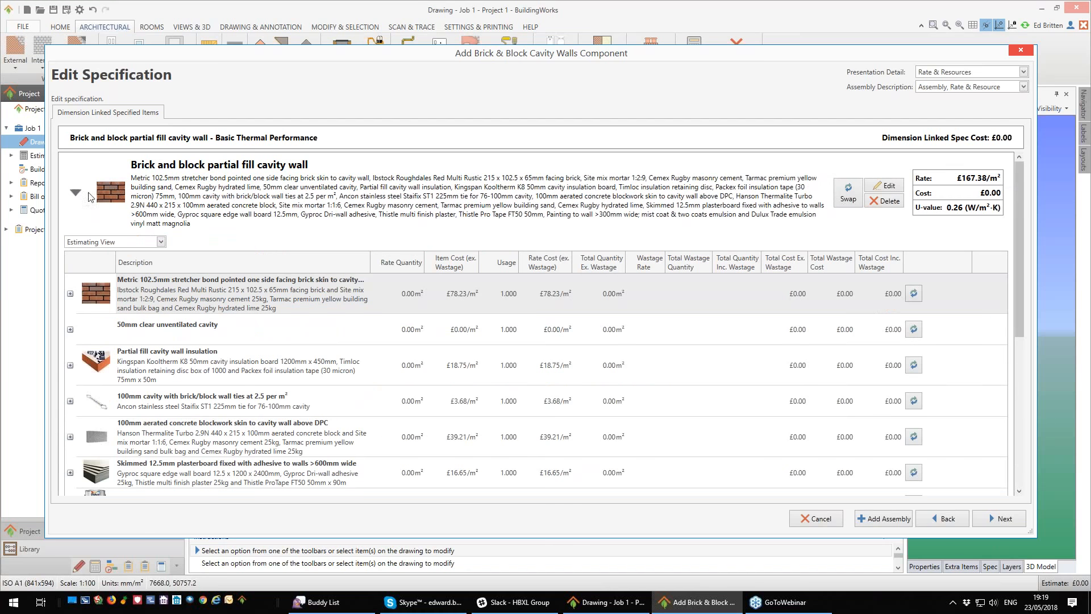
scroll(424, 229, "down", 1)
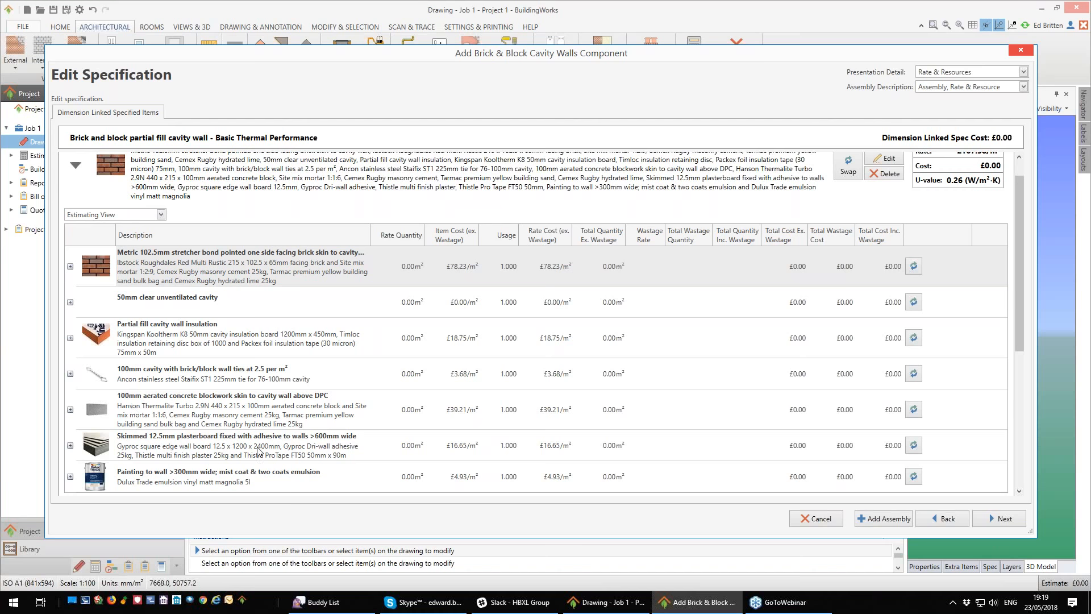
mouse_move(1021, 336)
left_mouse_down()
mouse_move(1022, 409)
mouse_move(1018, 323)
left_mouse_up()
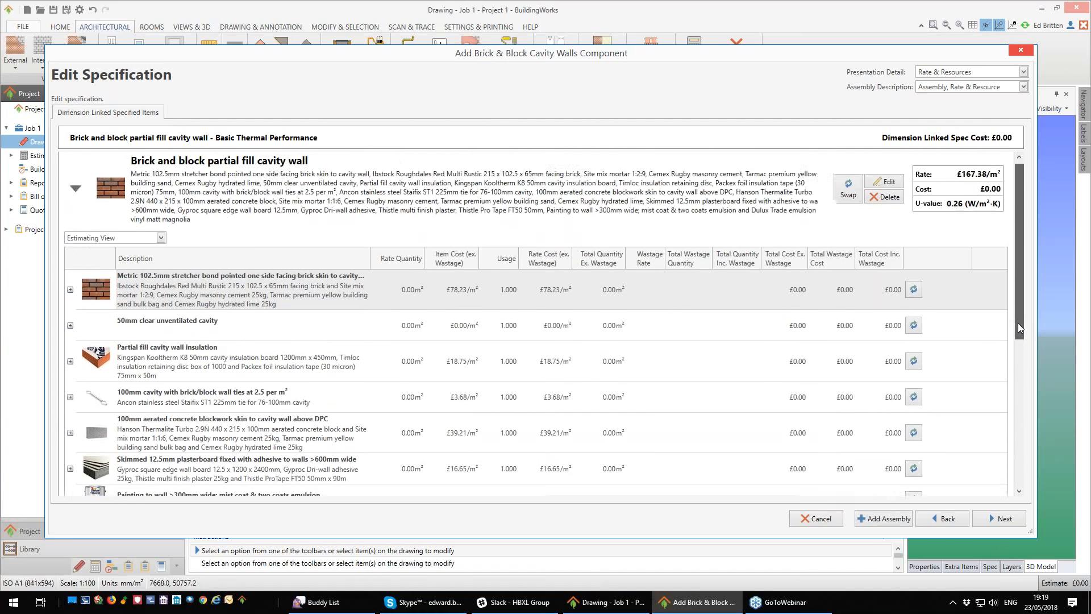
Step: Swap the facing brick in the wall's outer skin for the generic 215 x 102.5 x 65mm facing brick and accept the edited specification
left_click(70, 291)
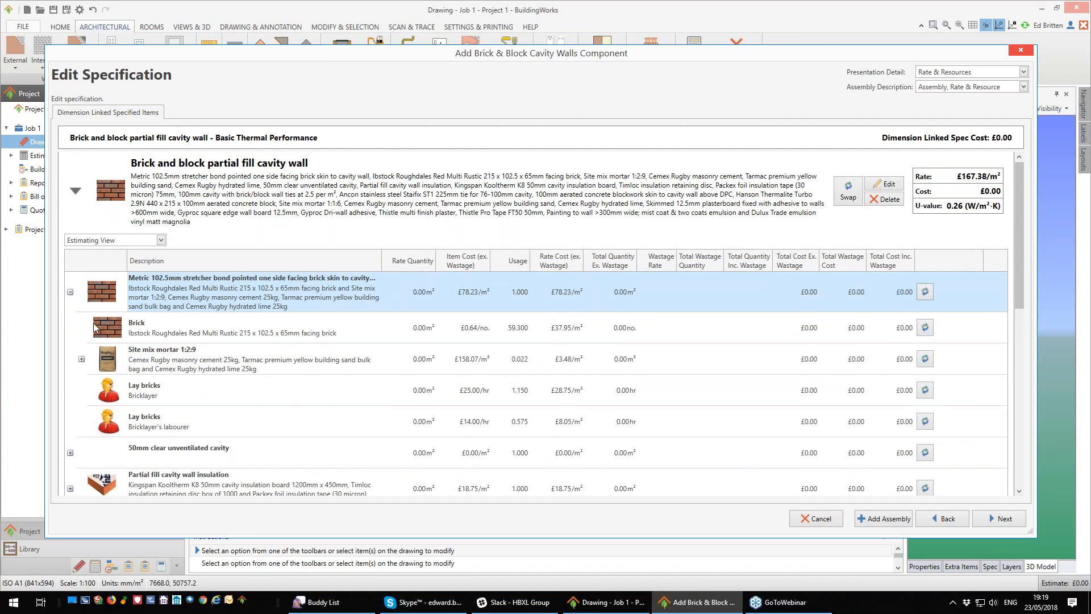
left_click(177, 329)
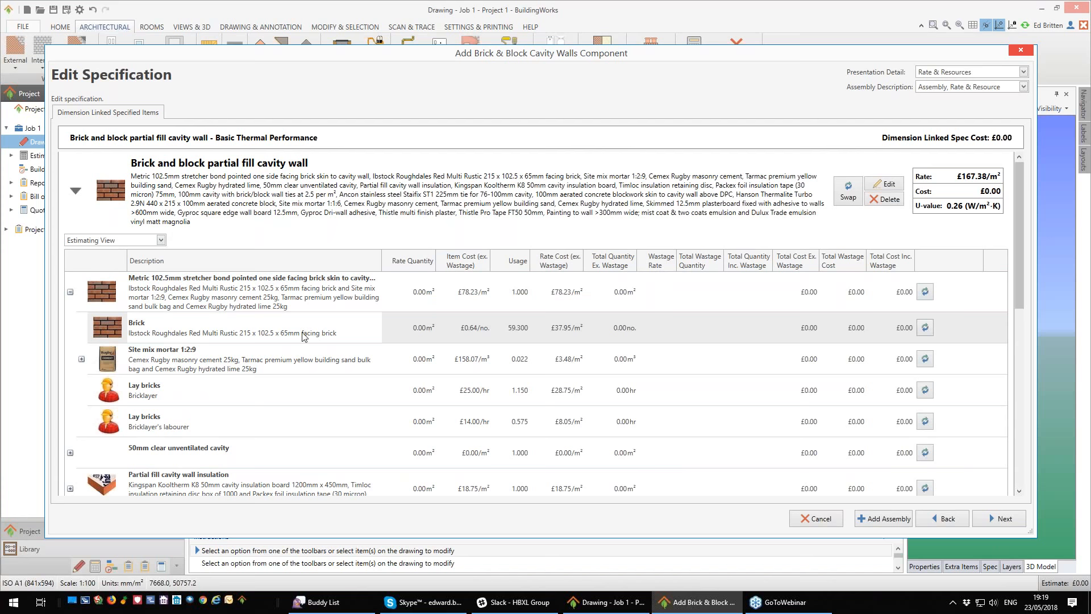
left_click(925, 328)
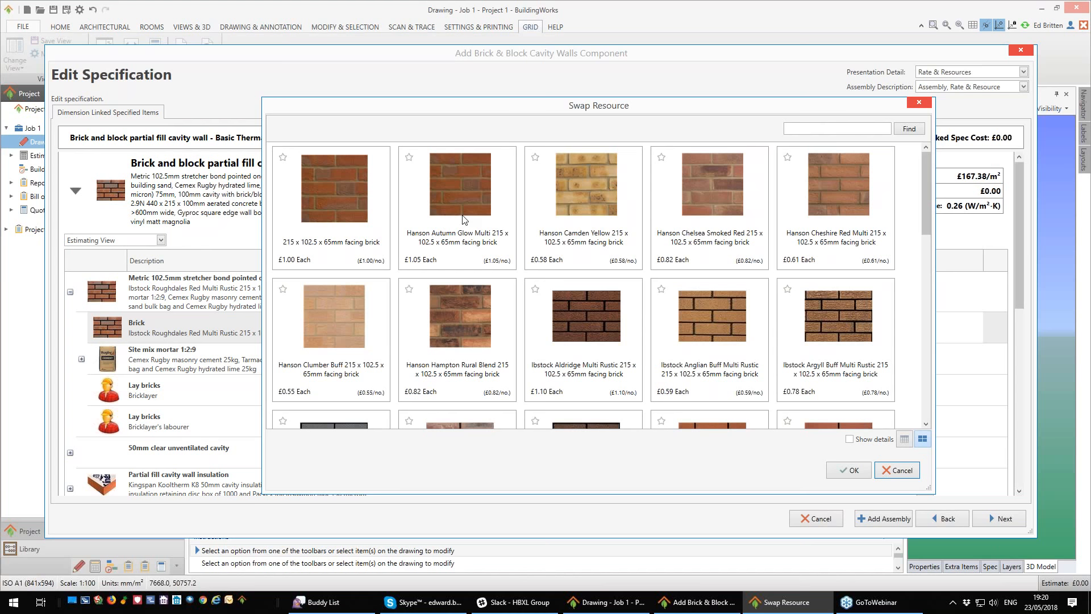
left_click(343, 227)
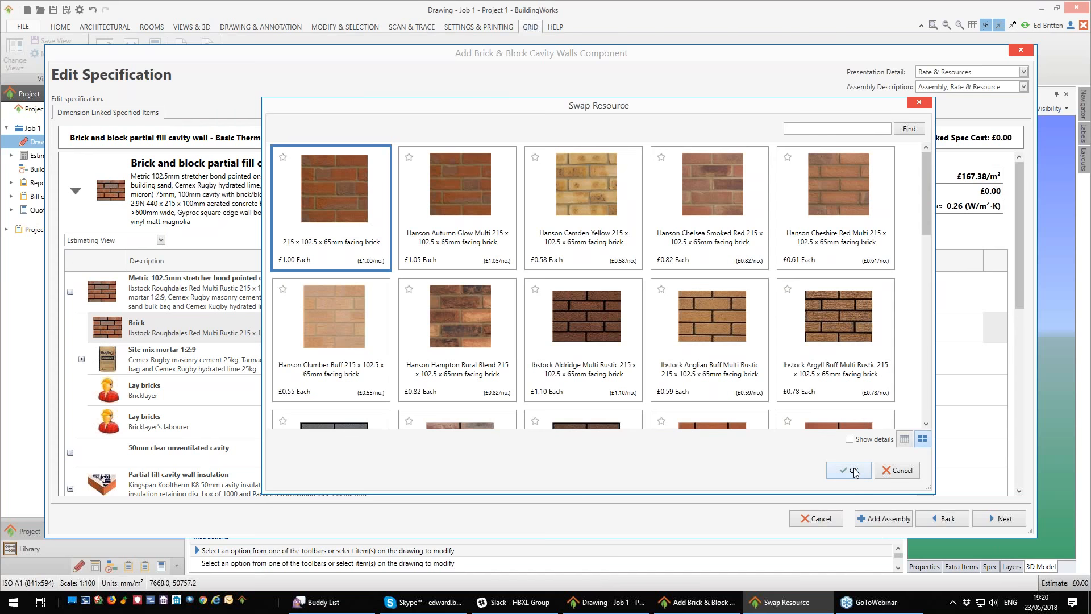
left_click_drag(774, 110, 724, 112)
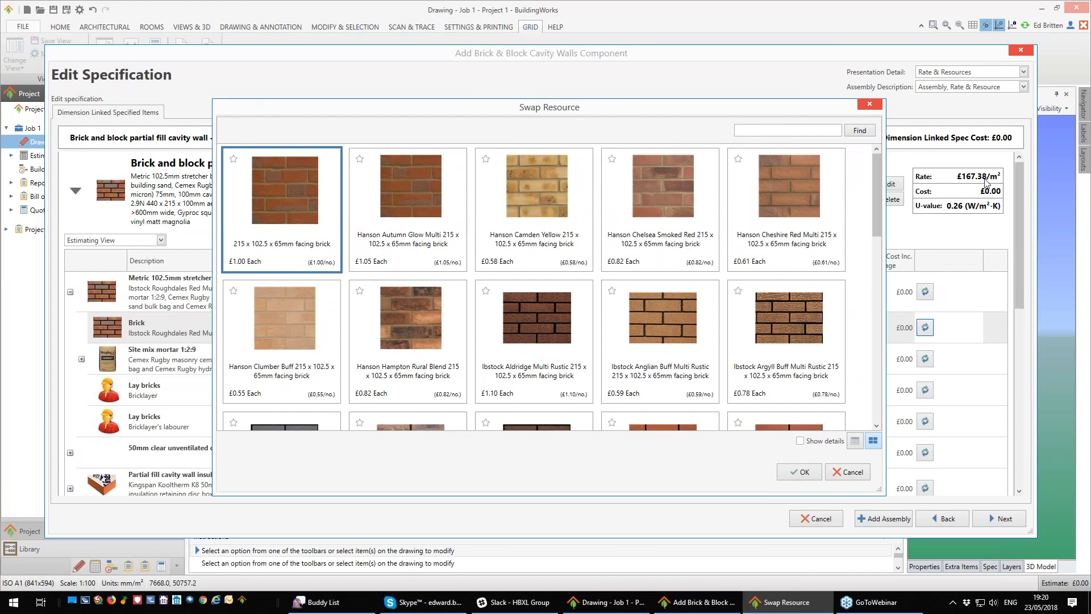
left_click(802, 473)
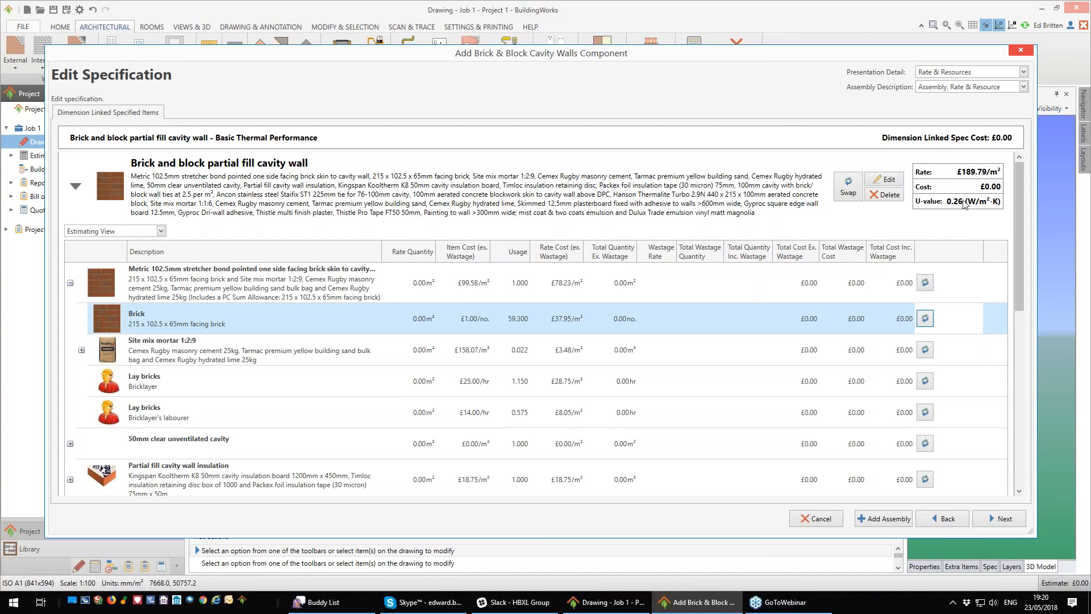
mouse_move(963, 204)
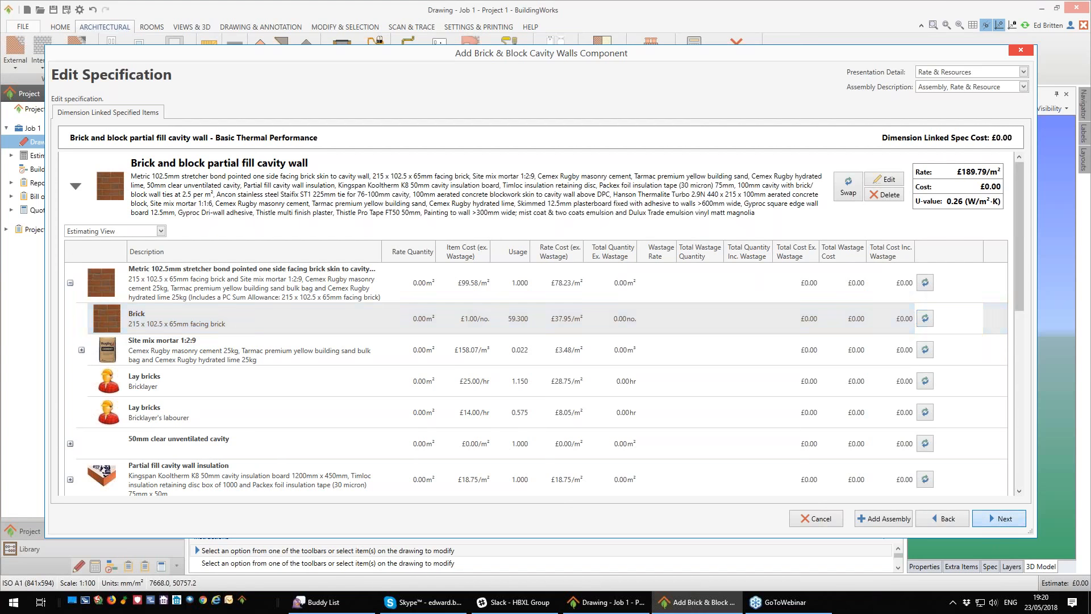
left_click(1002, 519)
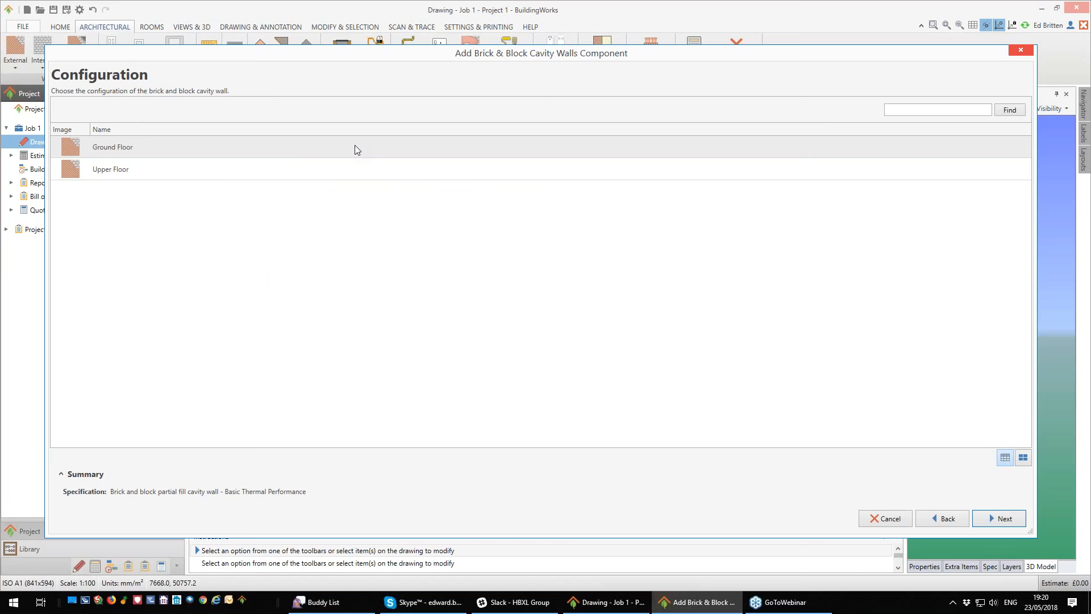
Step: Configure the cavity wall for the ground floor and give it the Trench fill foundation to extension specification
left_click(999, 519)
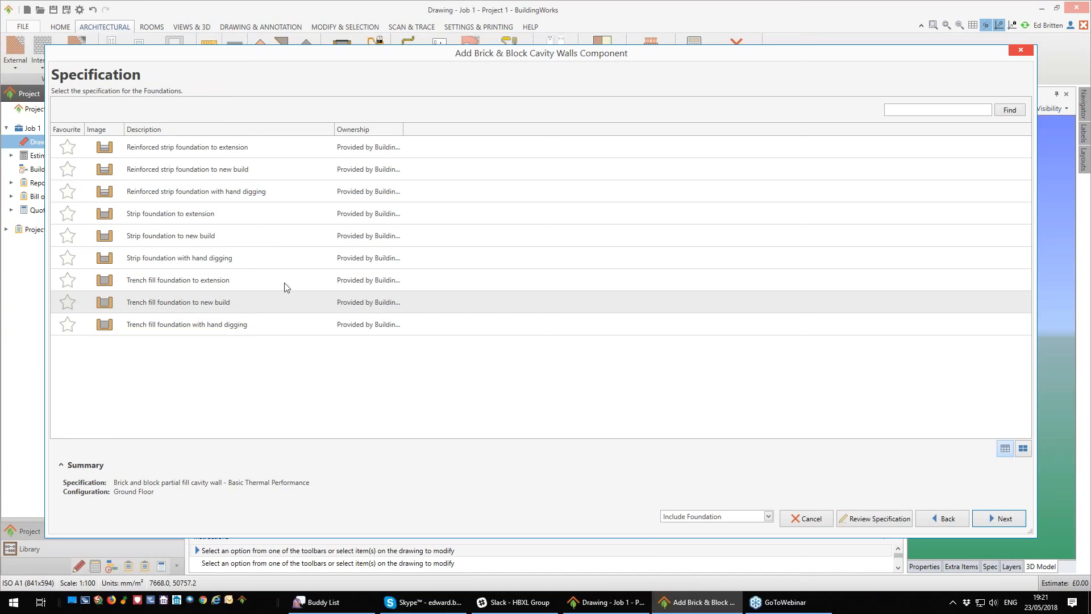
left_click(242, 282)
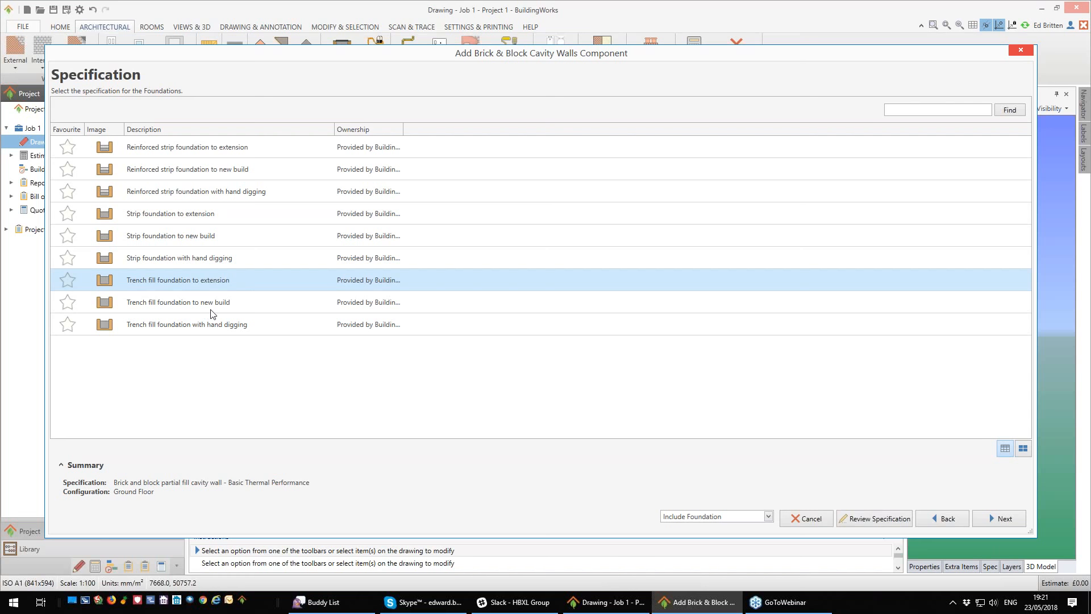
left_click(233, 301)
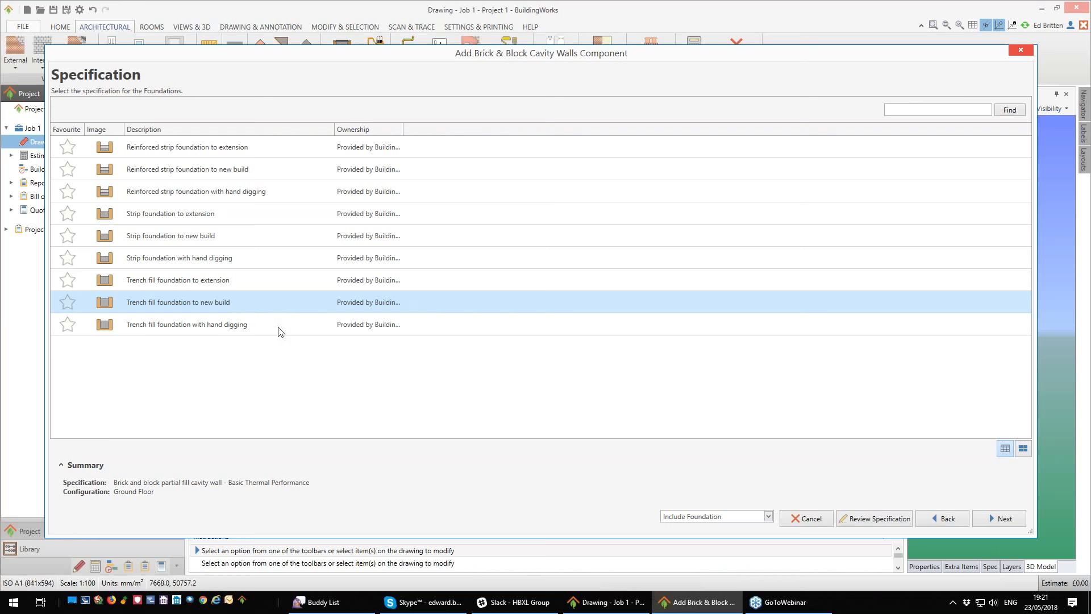
left_click(224, 327)
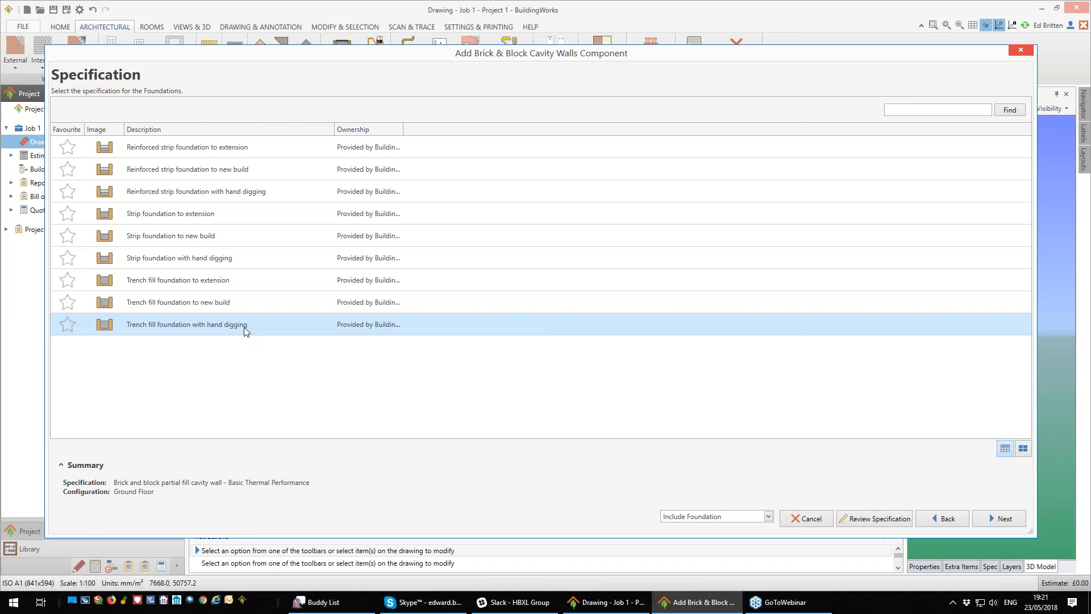
left_click(253, 285)
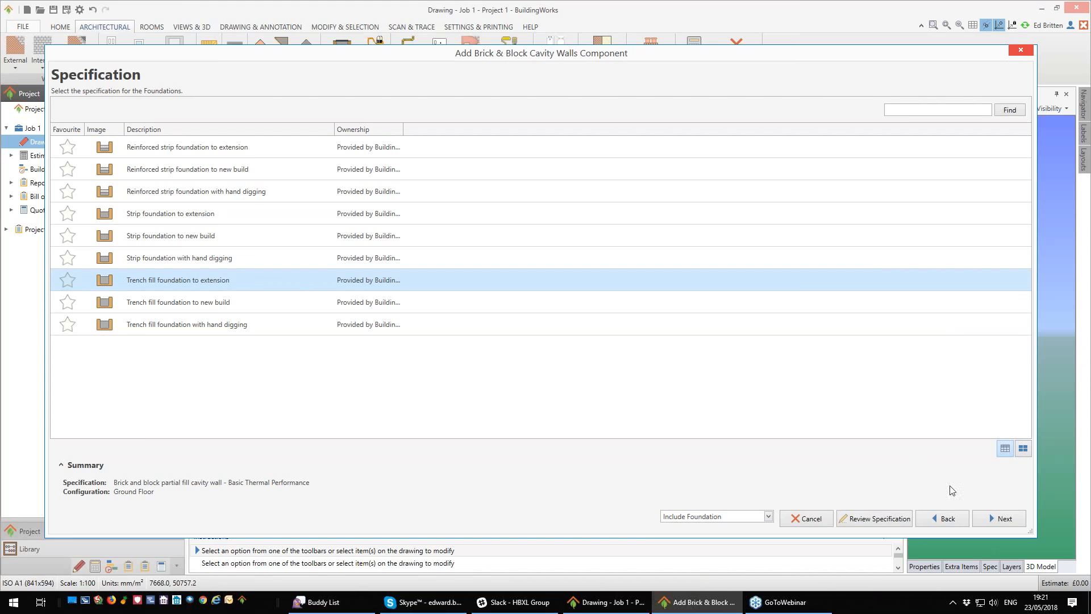
left_click(1005, 518)
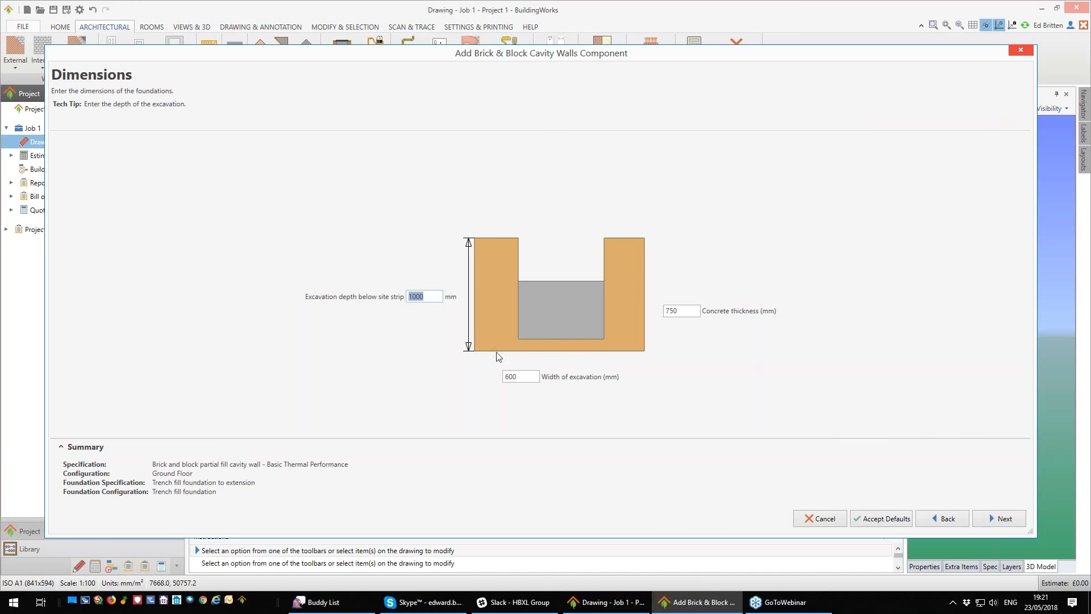
Step: Review the trench fill dimensions and accept 1000 mm excavation depth, 600 mm width and 750 mm concrete thickness
left_click(518, 377)
left_click(684, 311)
left_click(430, 297)
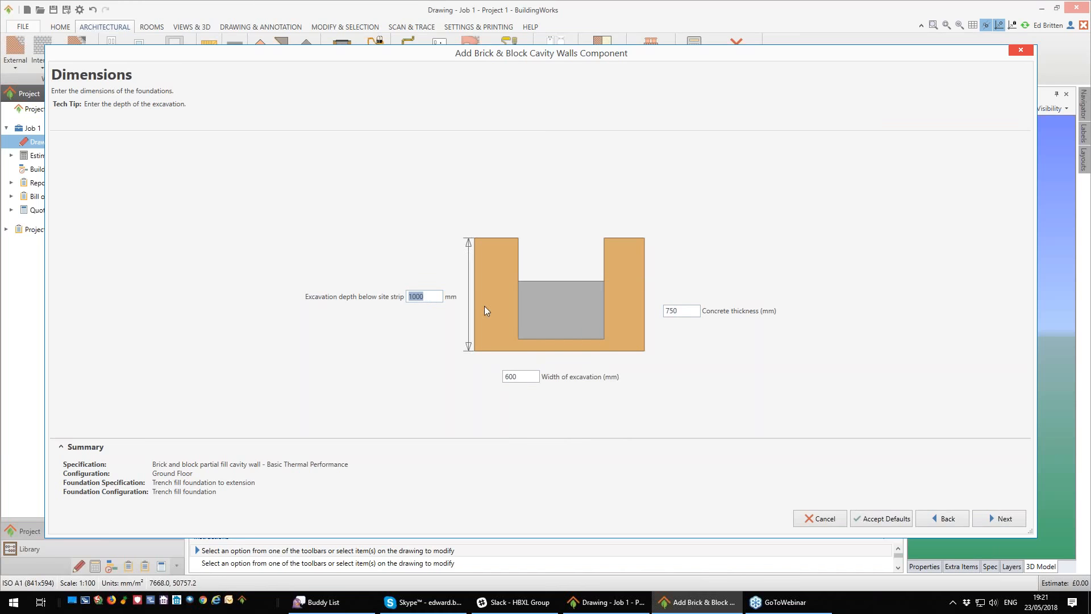
left_click(527, 377)
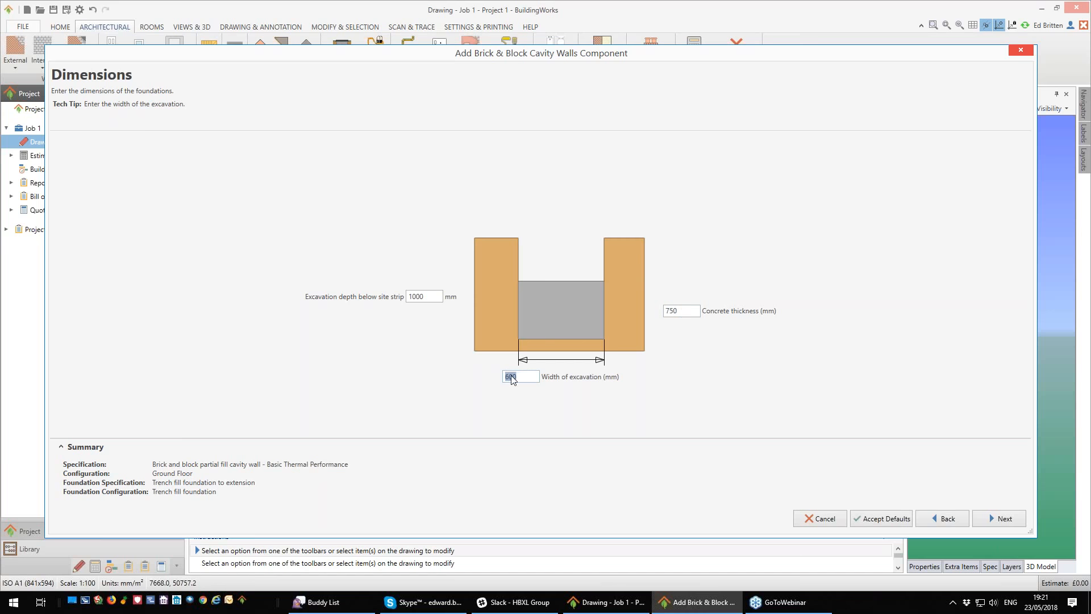
left_click(425, 297)
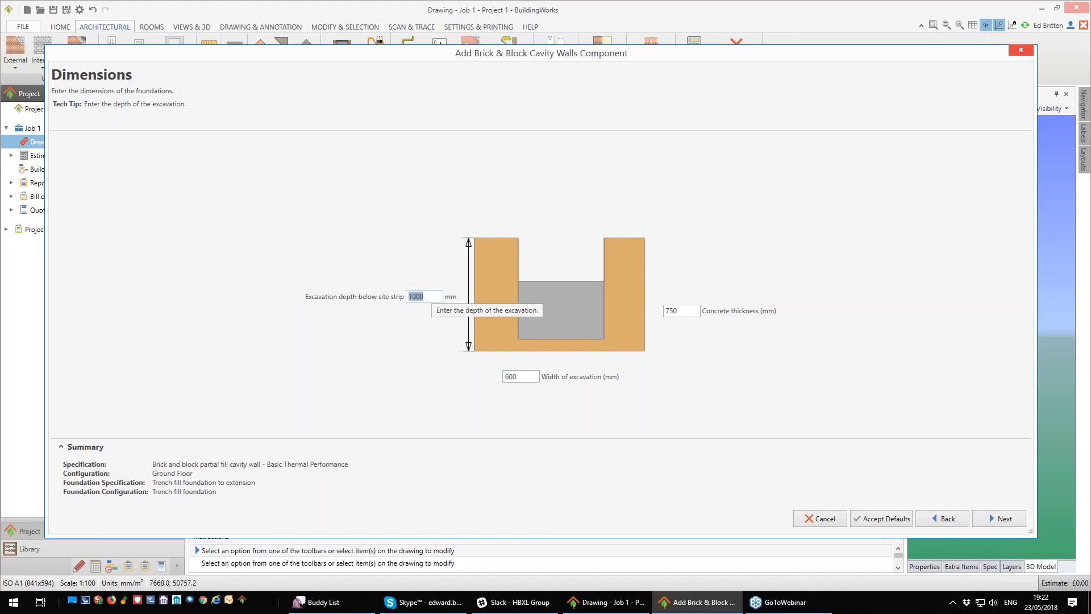
left_click(683, 310)
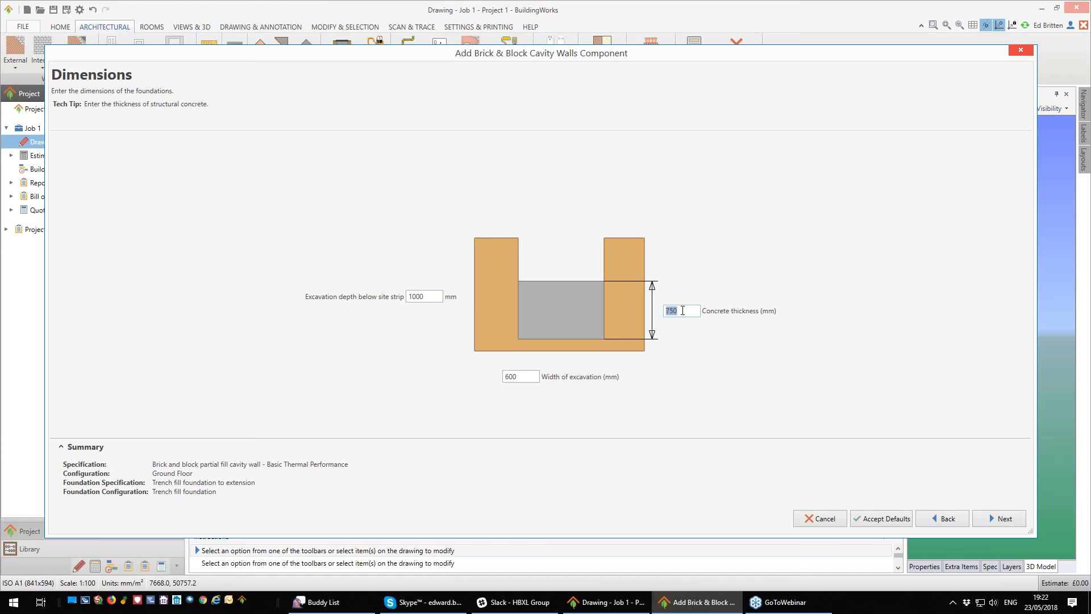
left_click(1004, 518)
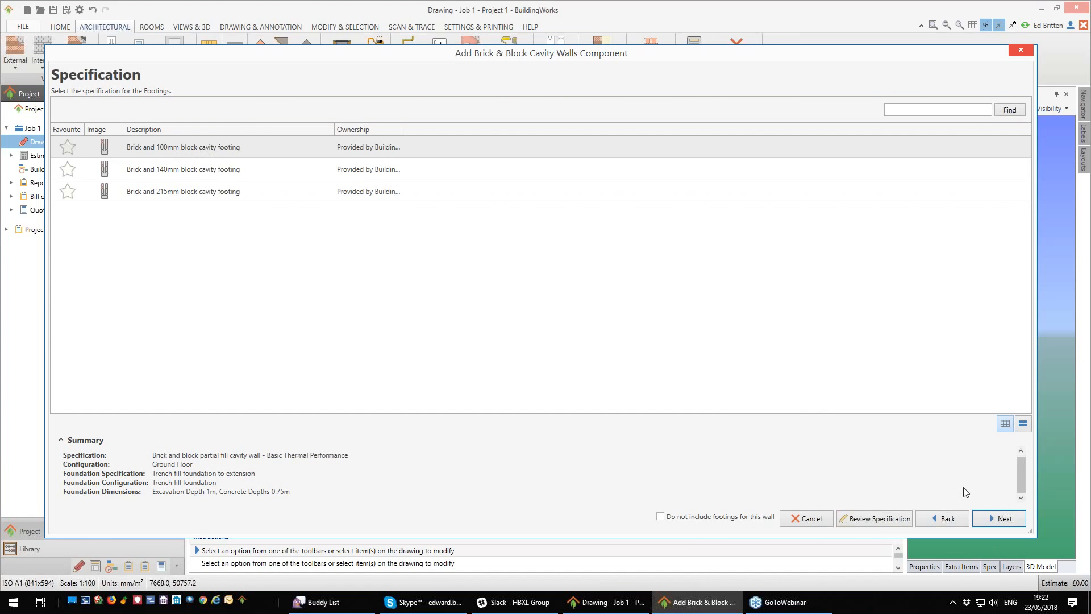
Step: Choose the brick and 100mm block cavity footing to trench fill foundations and accept its default depths
left_click(1004, 519)
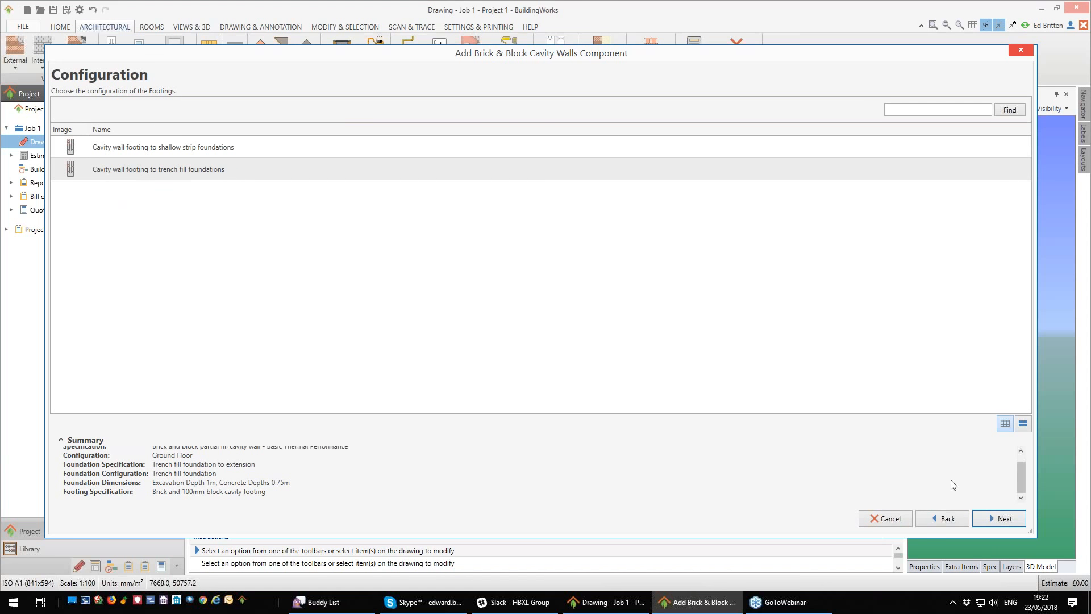
left_click(1005, 522)
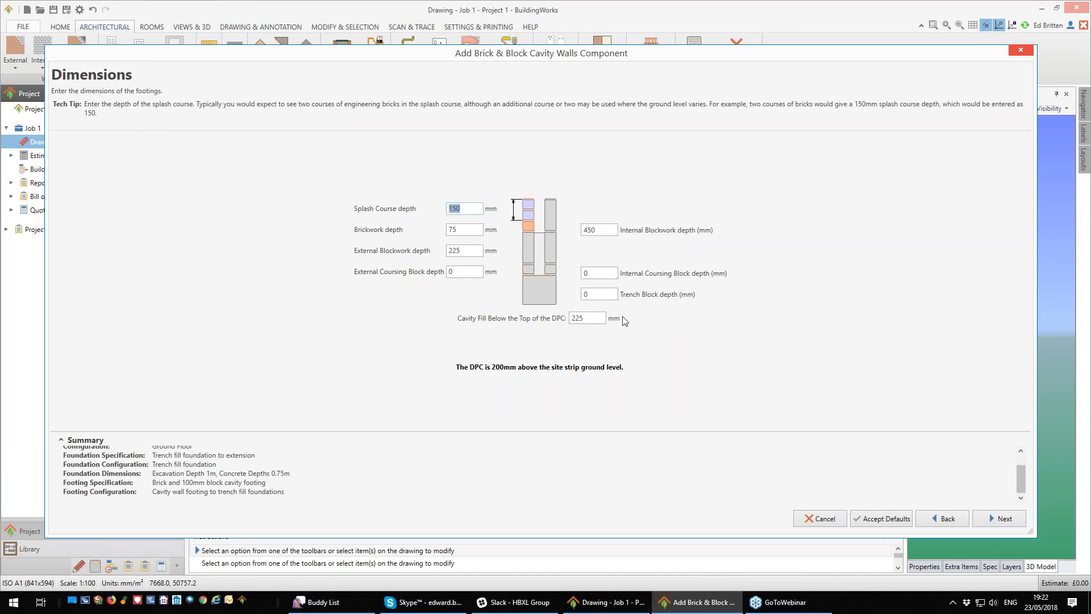
mouse_move(606, 293)
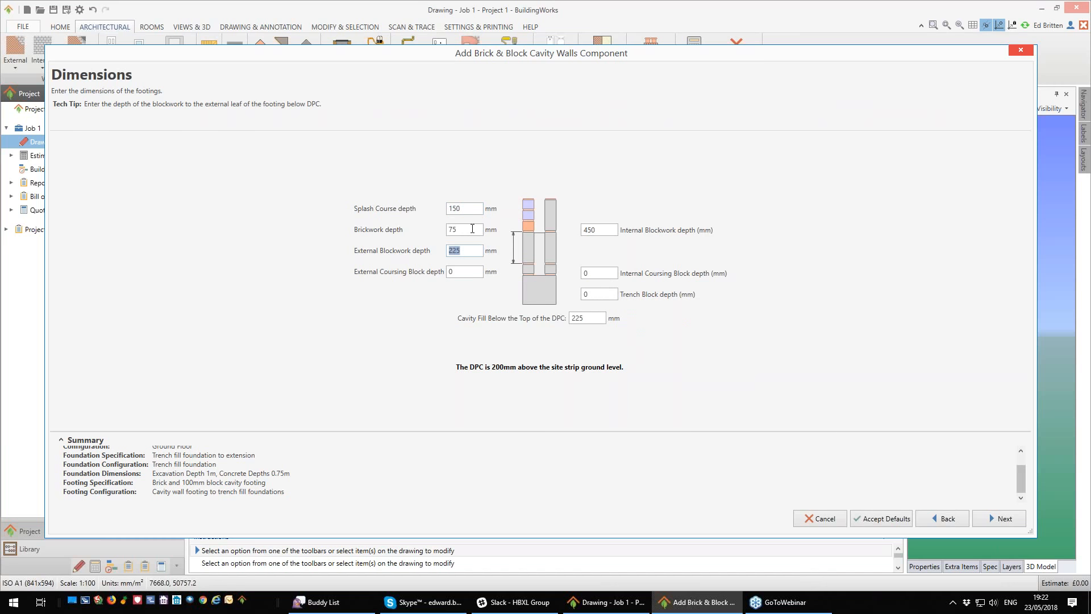
left_click(597, 230)
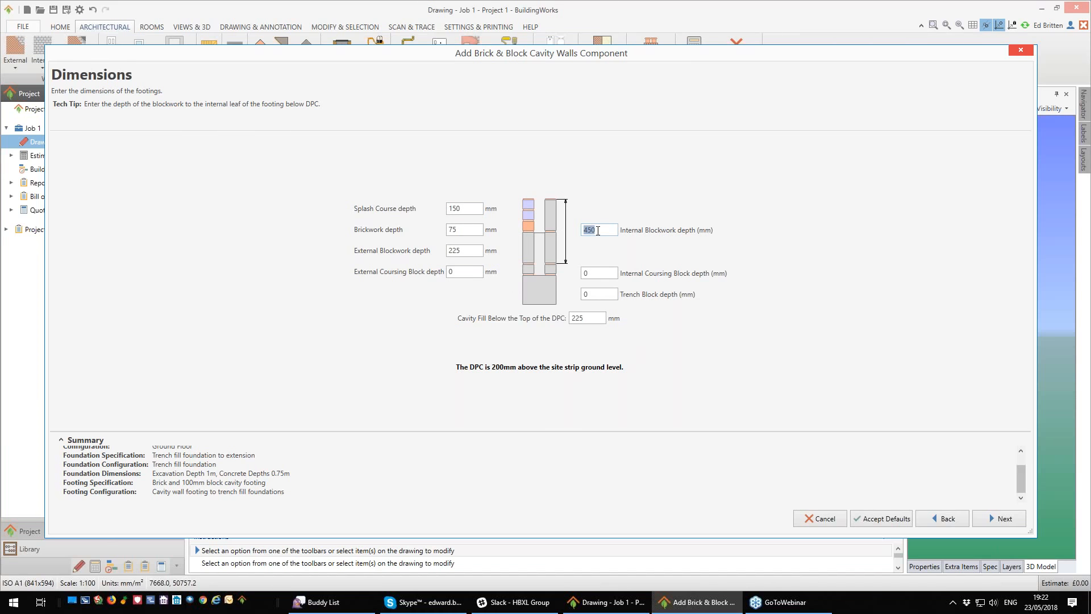
left_click(1000, 518)
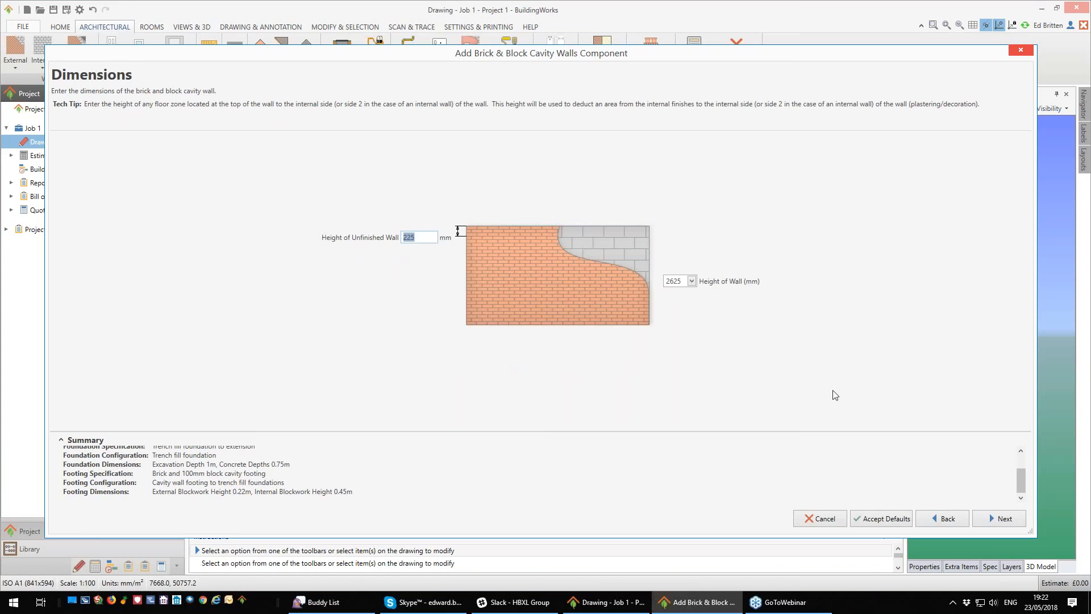
Step: Set the height of unfinished wall to 0 mm and the height of wall to 2400 mm
mouse_move(684, 282)
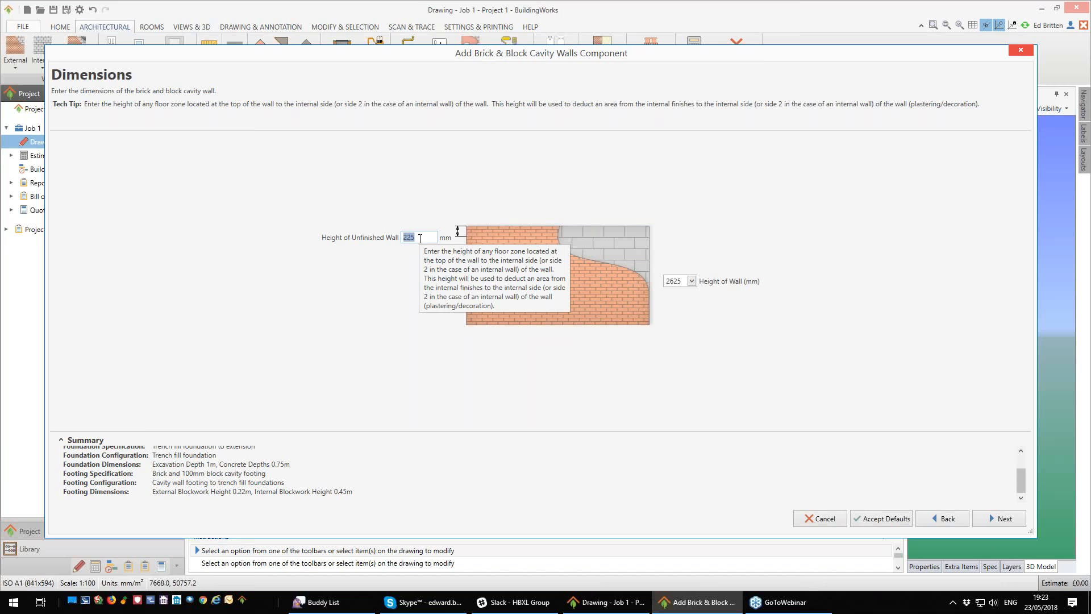
type("0")
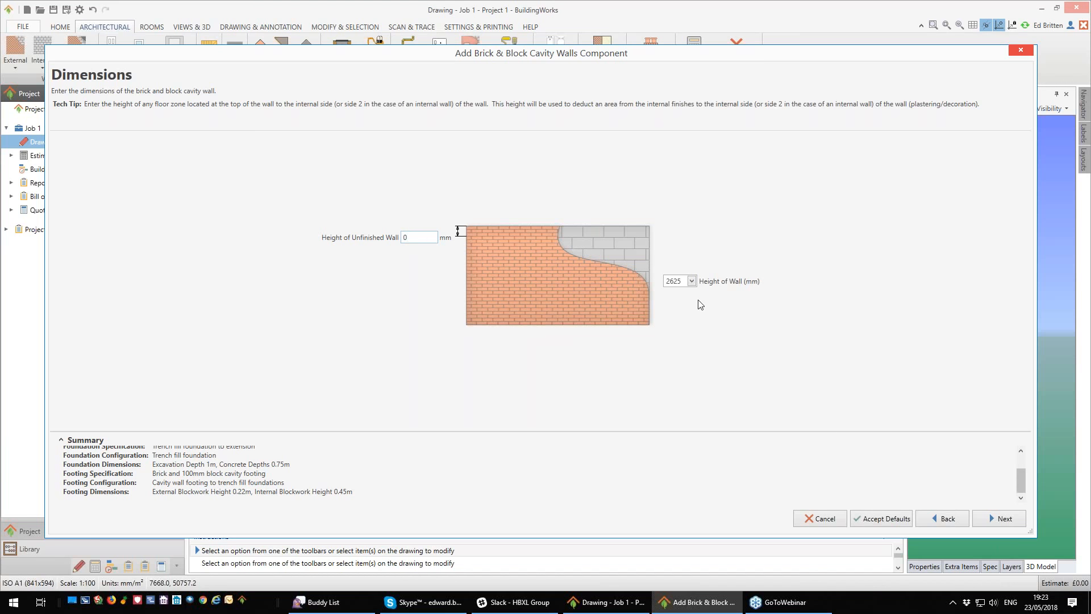
left_click(693, 282)
left_click(693, 282)
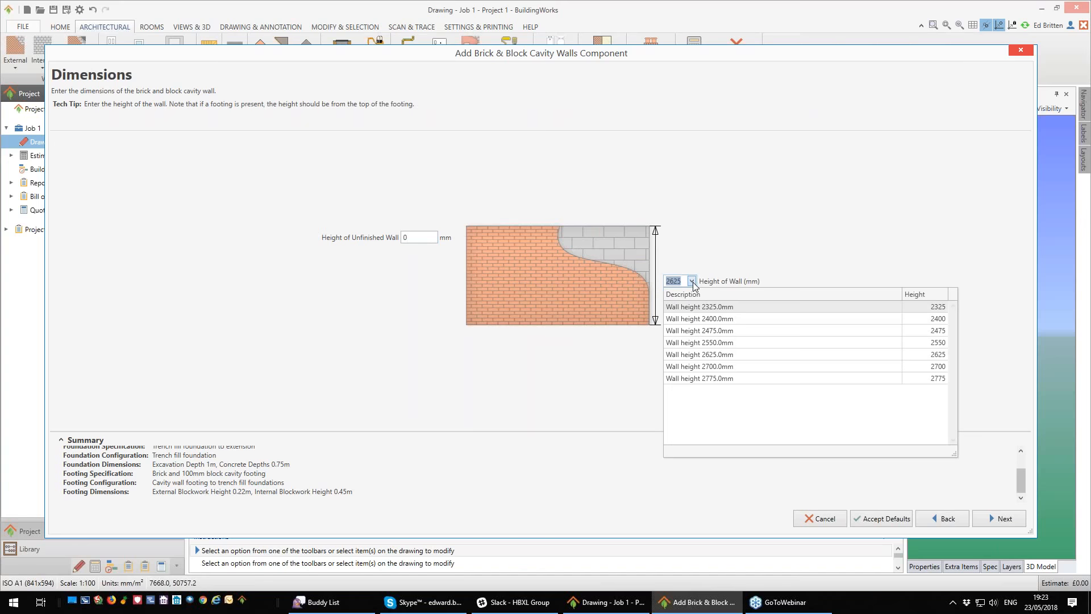
left_click(712, 324)
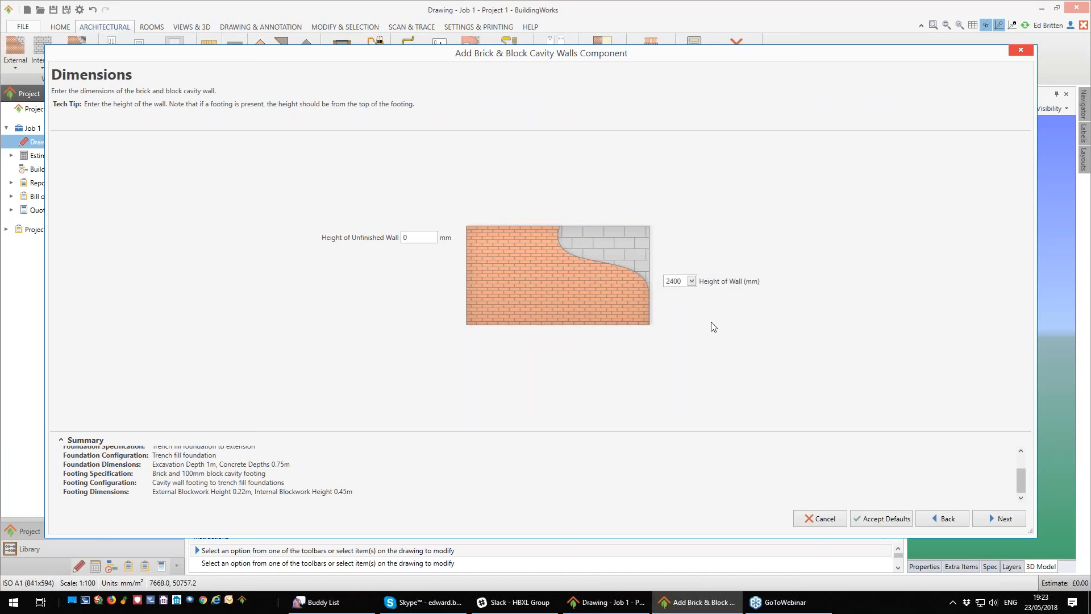
left_click(1001, 518)
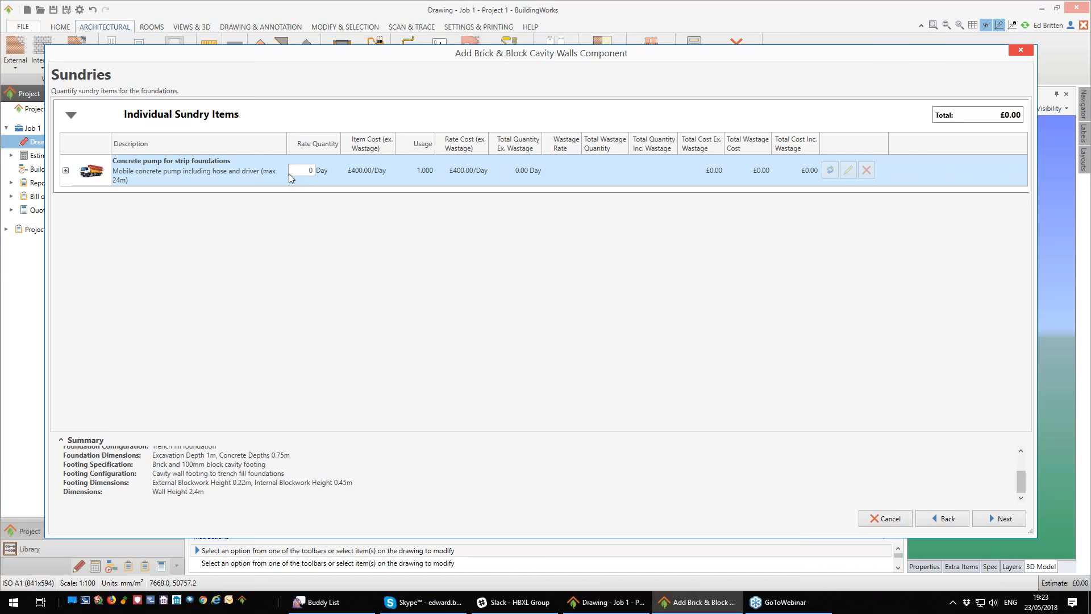
Step: Allow 1 day for the concrete pump, accept the facing brick price allowance and finish the wall component
left_click(303, 172)
type("1")
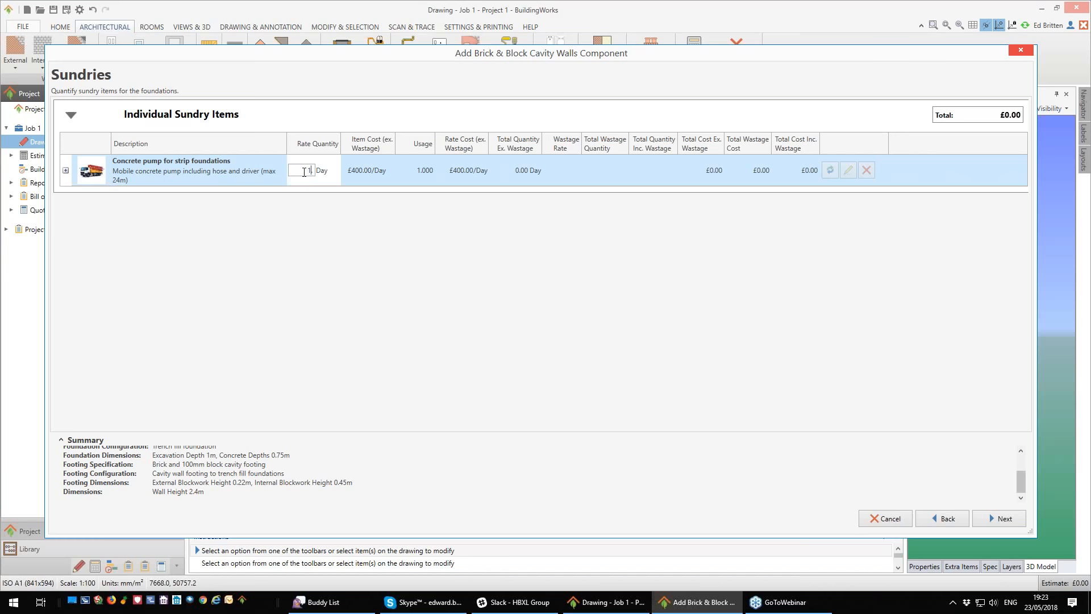
left_click(1003, 520)
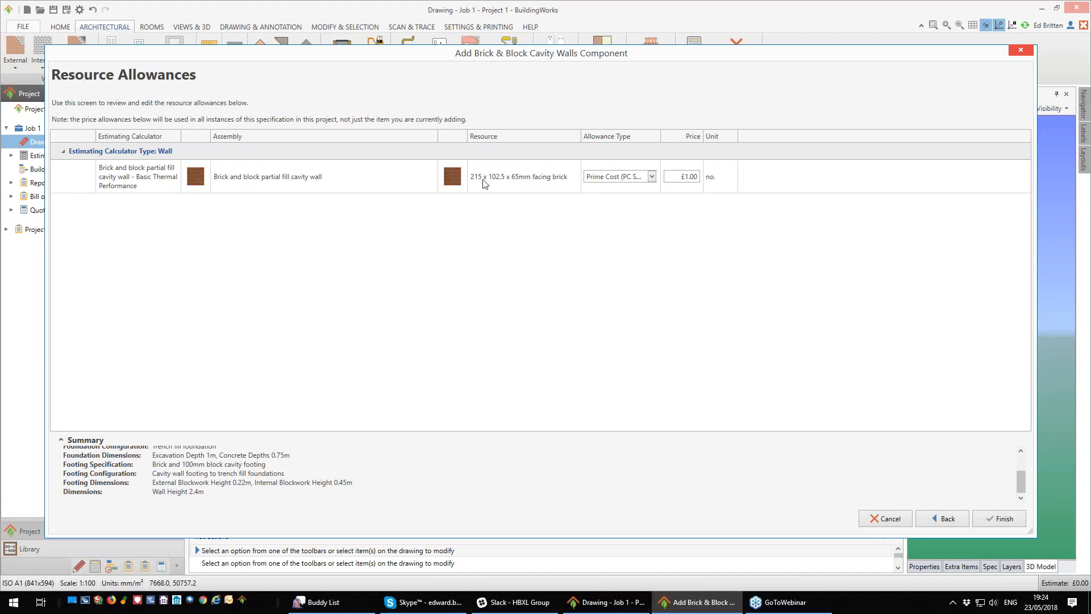
left_click(1001, 519)
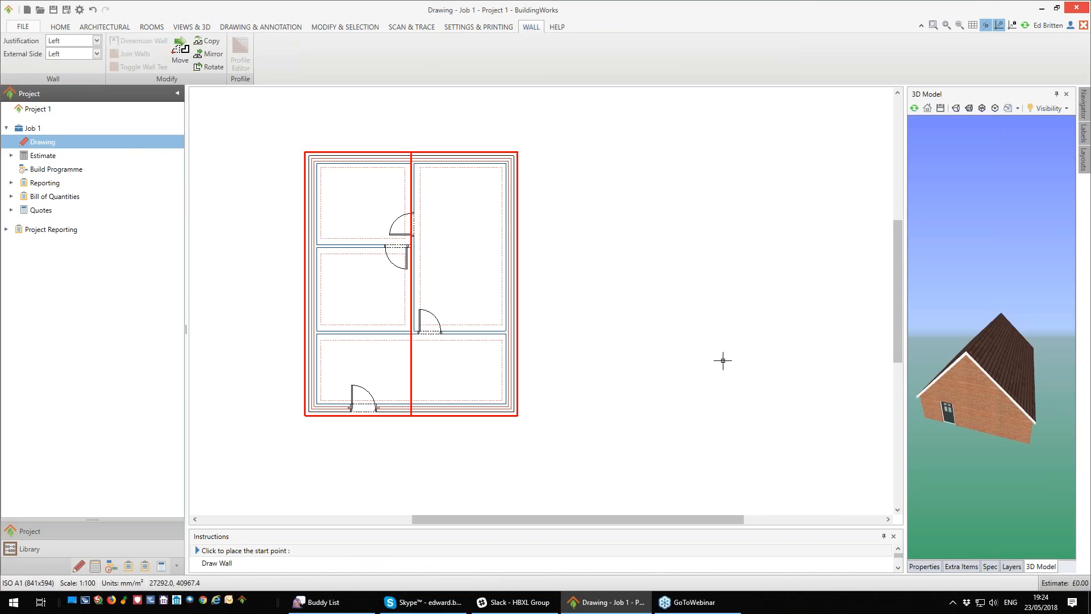
Step: Draw the first extension wall 4500 mm to the right from the existing house's upper-right outer corner
scroll(541, 160, "up", 2)
scroll(541, 159, "up", 1)
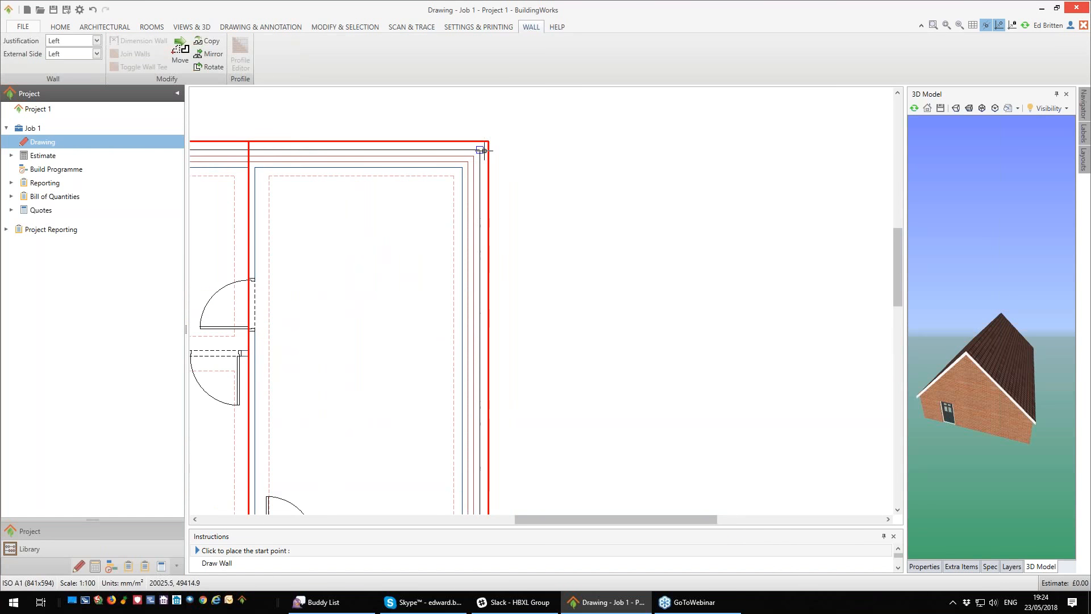
left_click(487, 145)
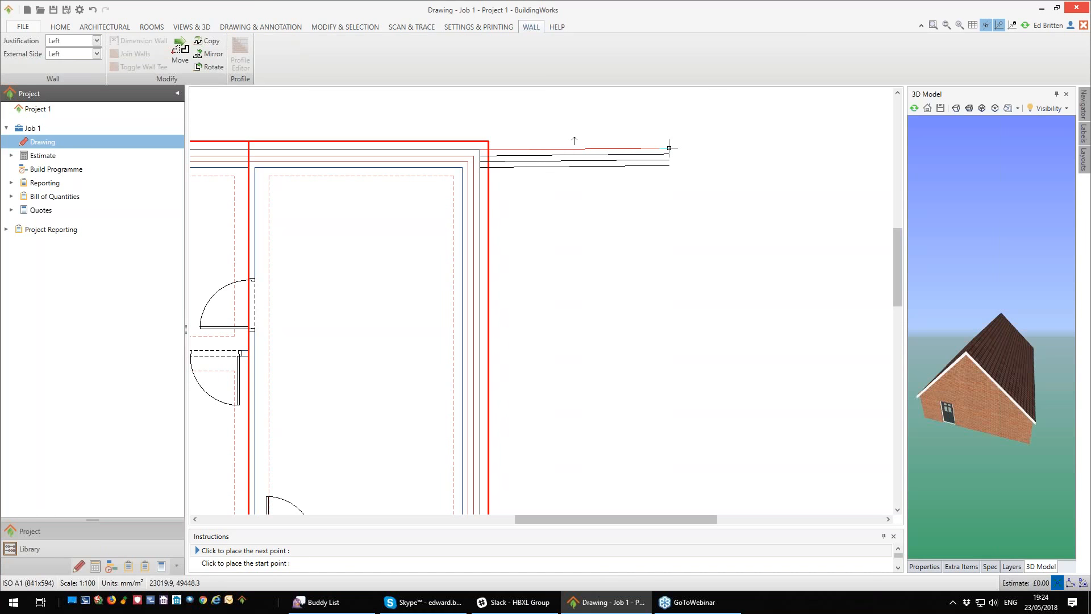
key("space")
key("space")
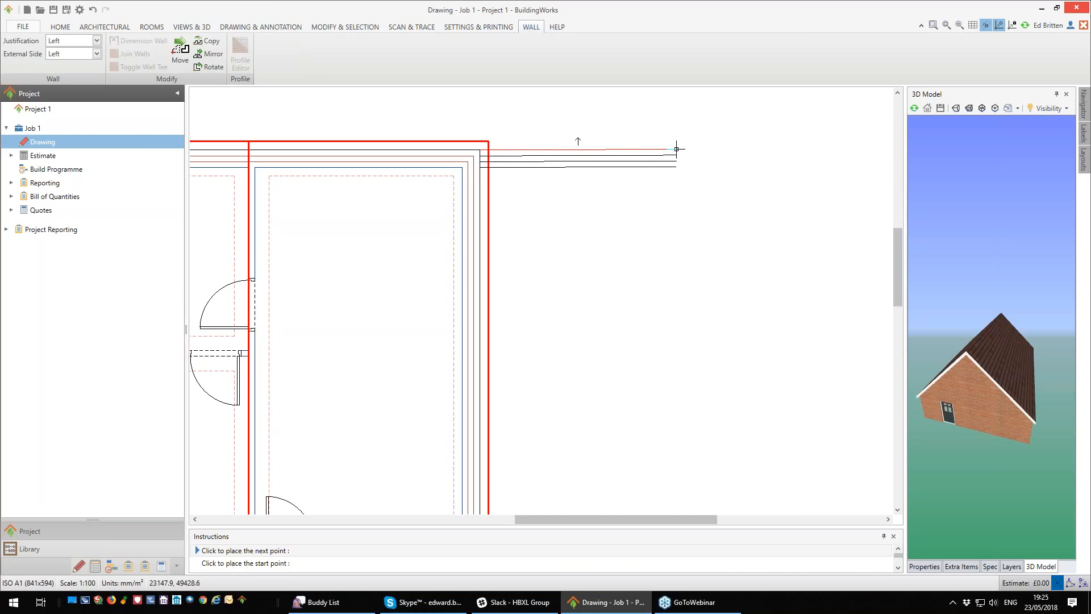
key("Right")
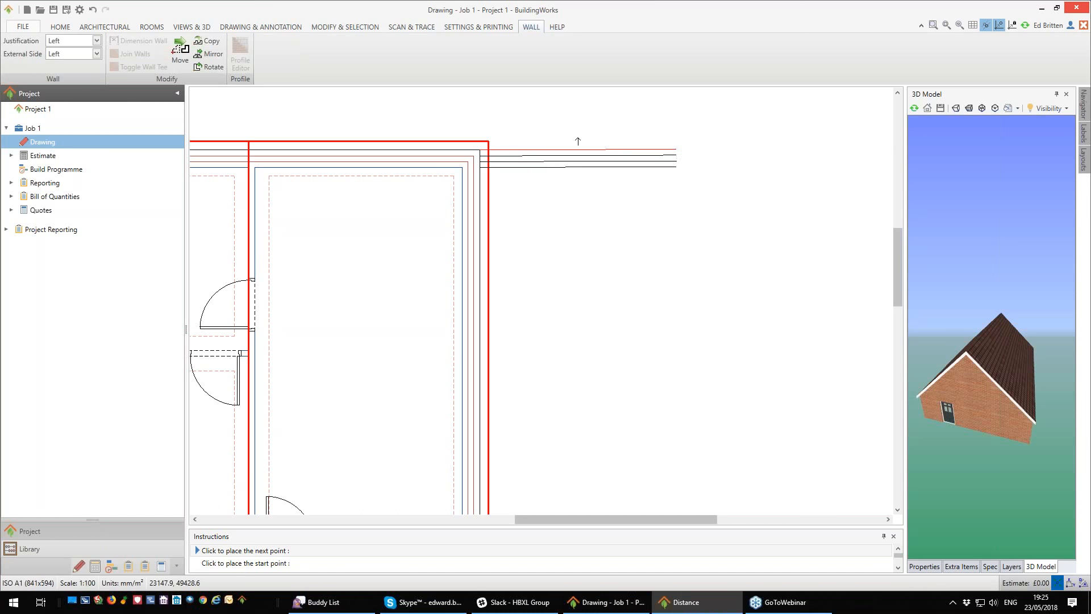
type("4500")
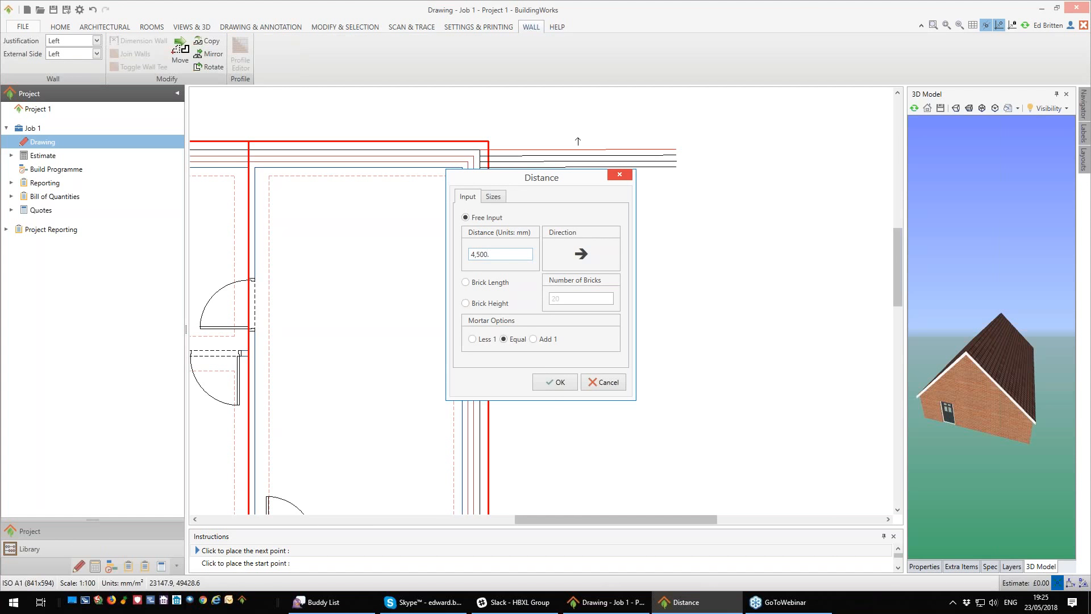
key("Return")
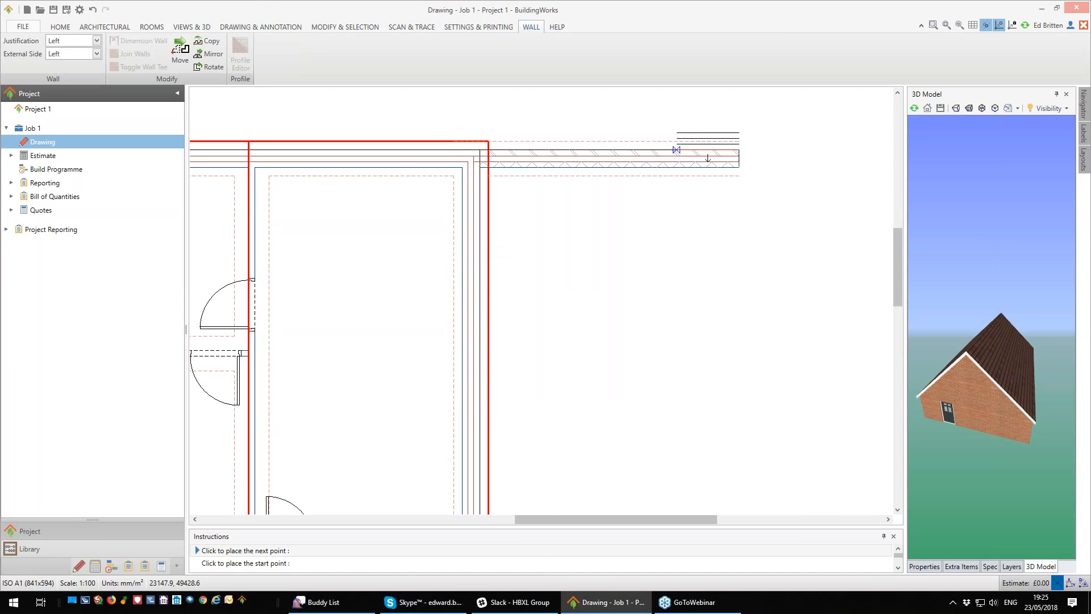
Step: Continue the extension with a 4000 mm wall downwards and a 4500 mm wall back left to the house
key("Down")
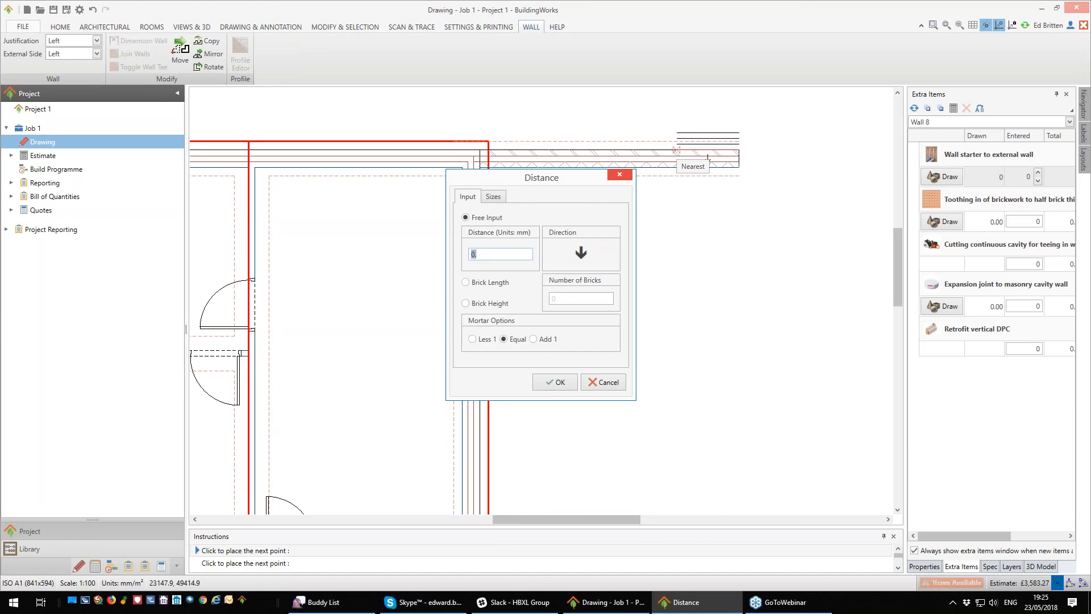
type("4000")
key("Return")
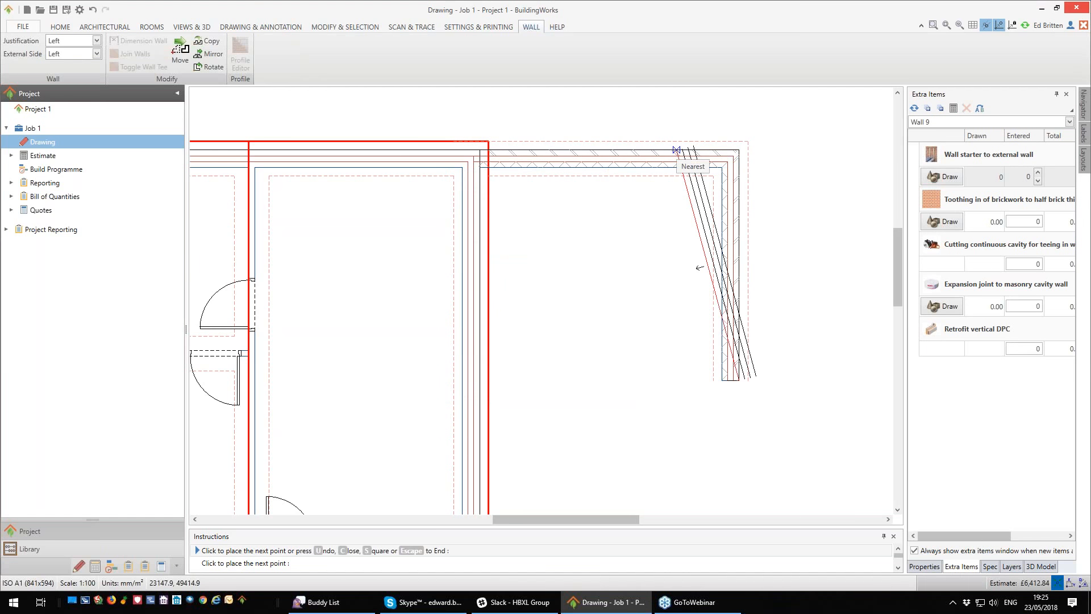
key("Left")
type("4500")
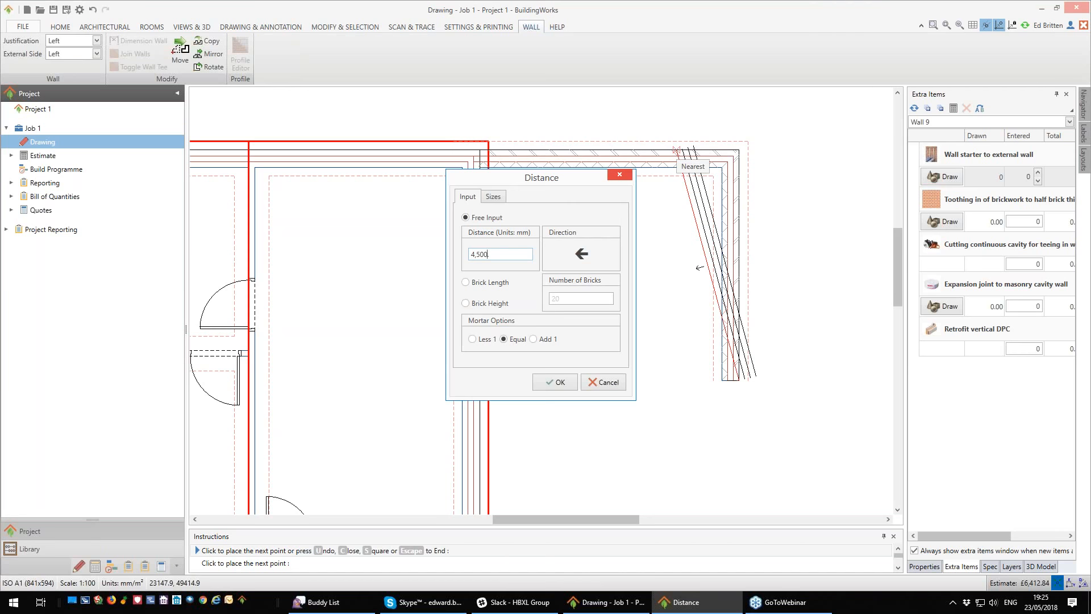
key("Return")
key("Escape")
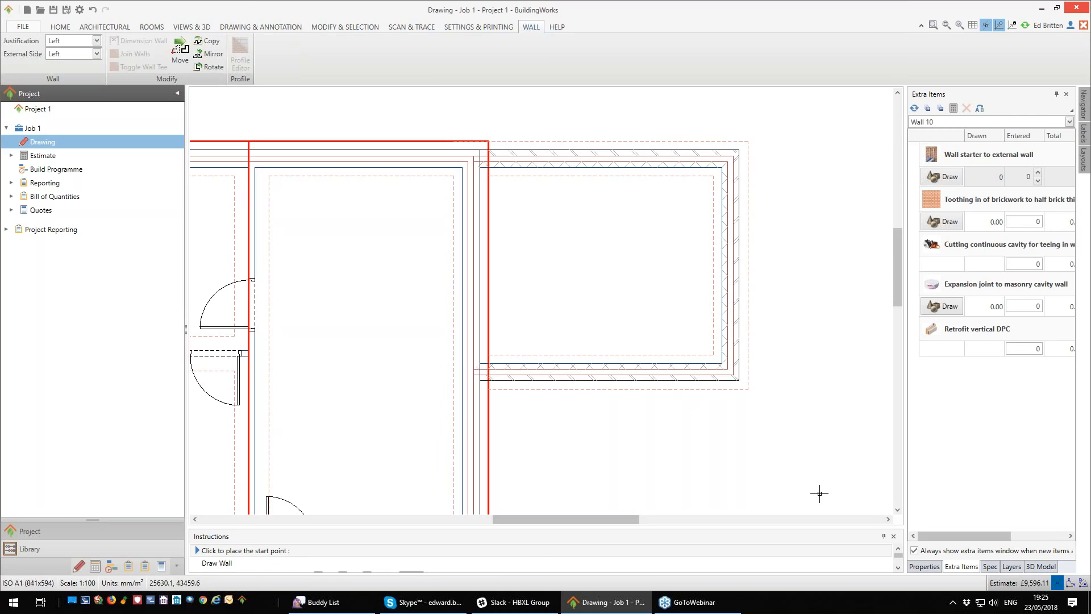
Step: Examine the external wall, footing and foundation specifications in the estimate and the drawn items listed under each
left_click(11, 157)
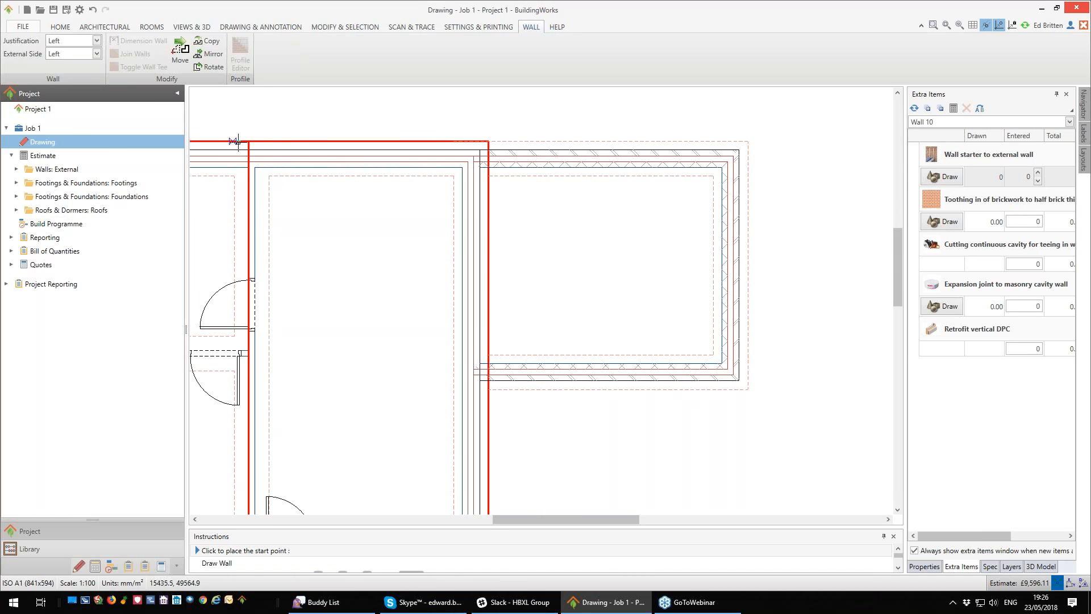
left_click(16, 170)
left_click(22, 182)
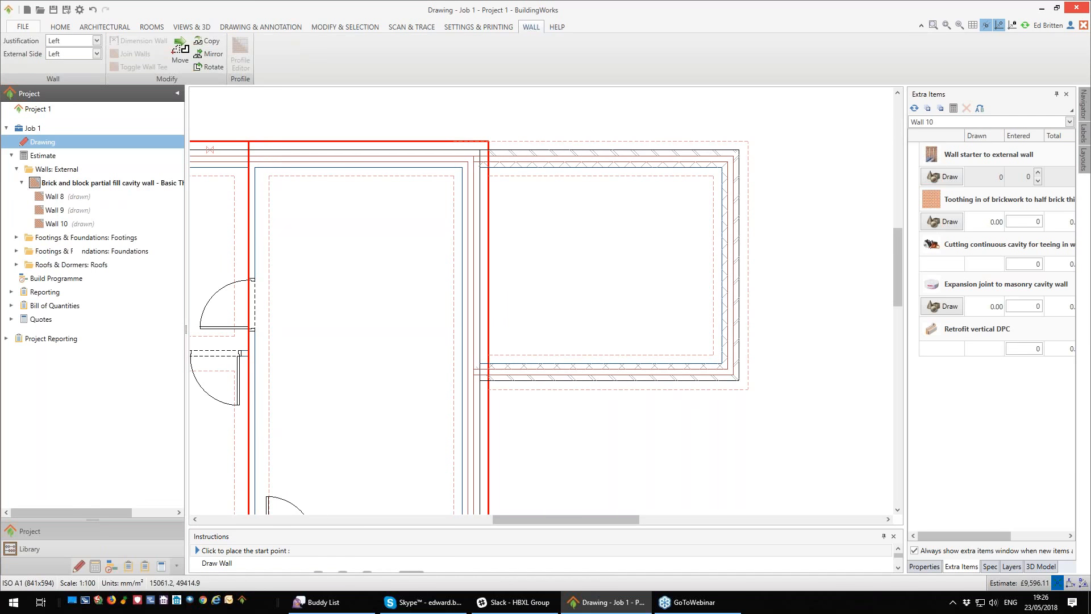
left_click(16, 238)
left_click(22, 251)
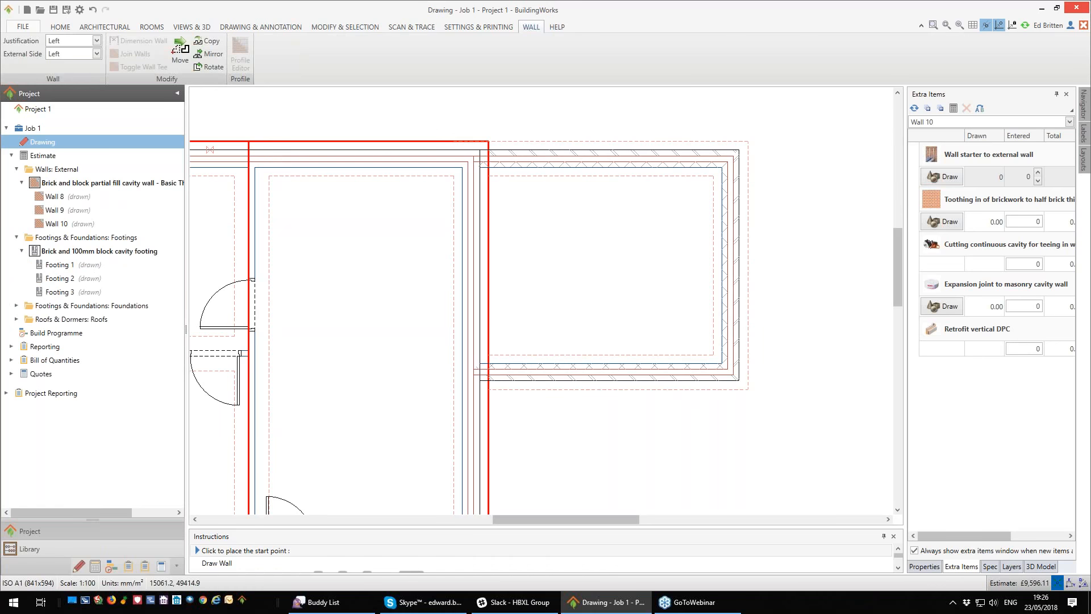
left_click(16, 305)
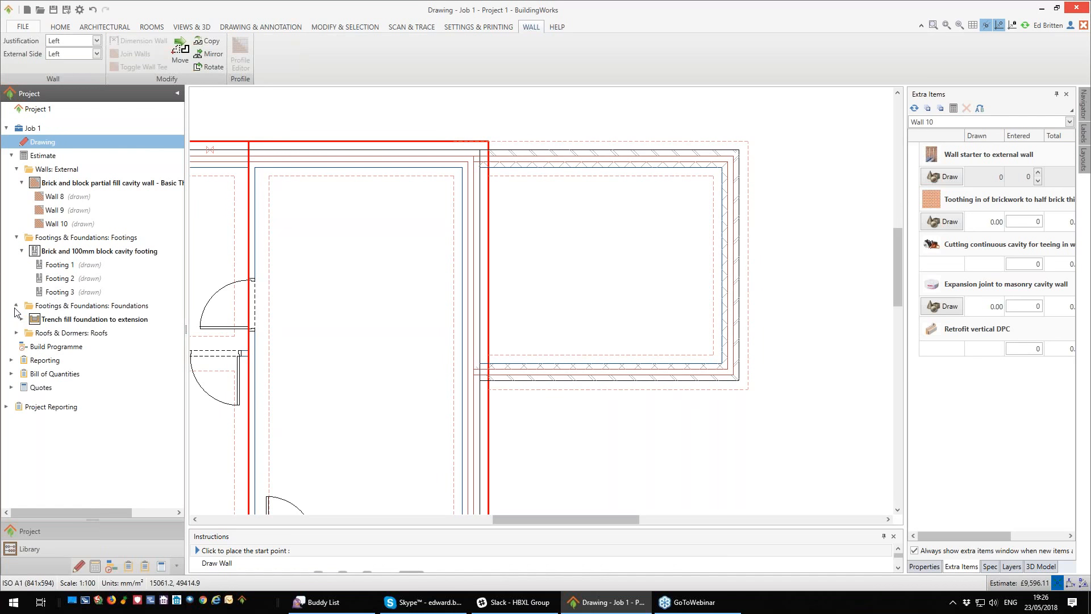
left_click(21, 320)
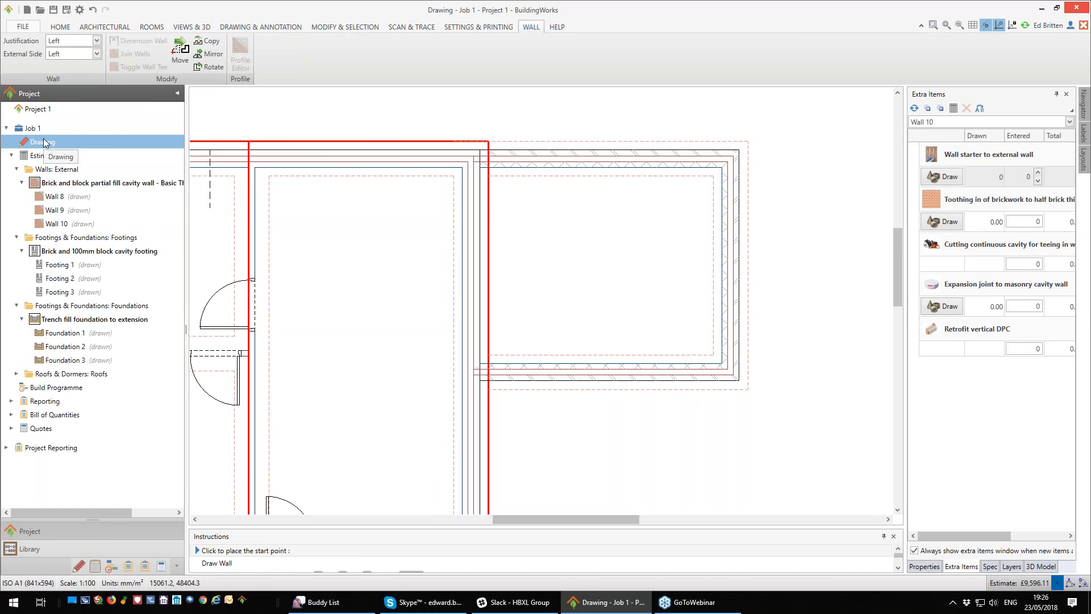
Step: Inspect the extension walls from the other side in the 3D model and return to the extra items for Wall 10
left_click(1048, 566)
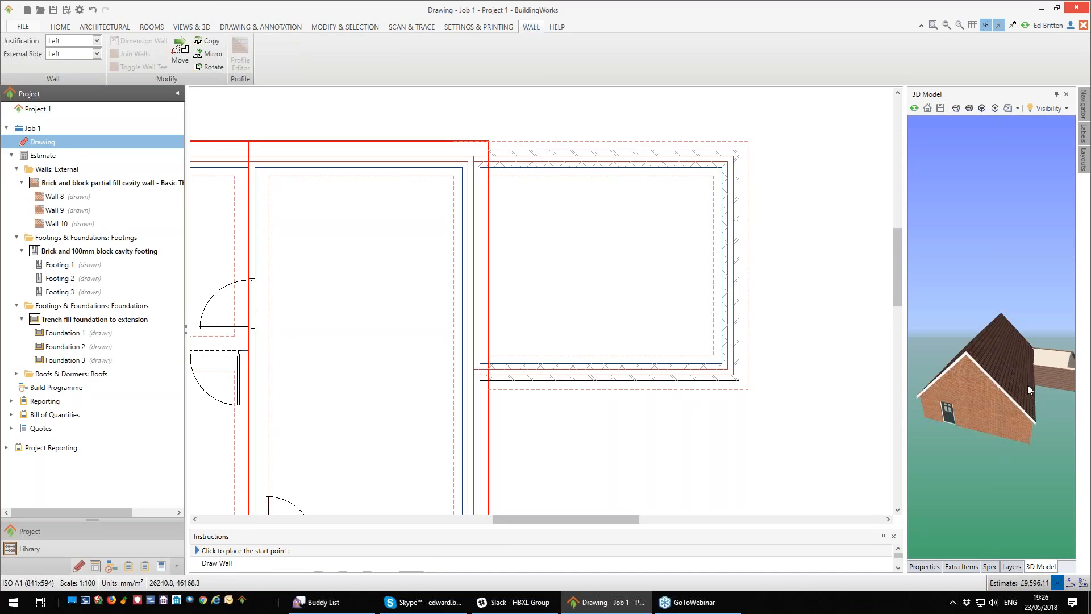
left_click_drag(990, 387, 1034, 405)
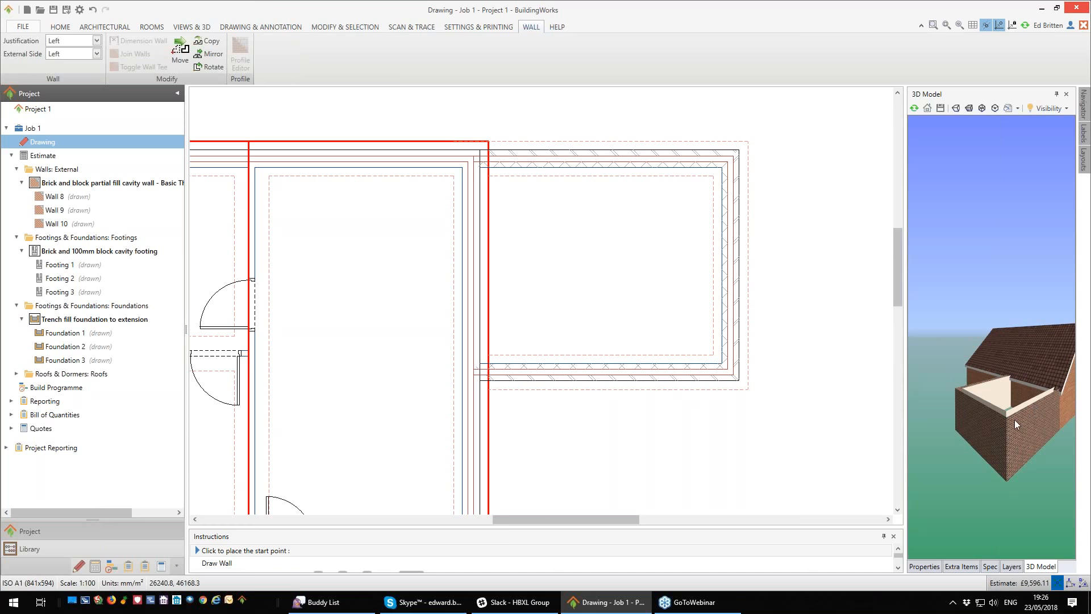
left_click(972, 567)
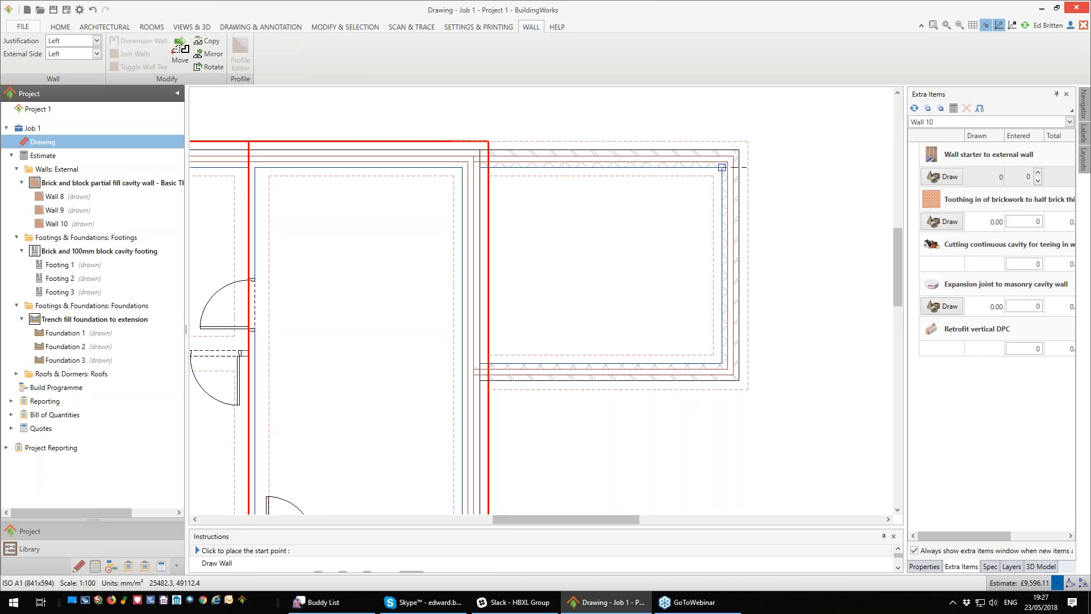
Step: Place a wall starter rotated 90 degrees where the extension's upper wall meets the house, aligning it with the outer brick leaf
left_click(945, 177)
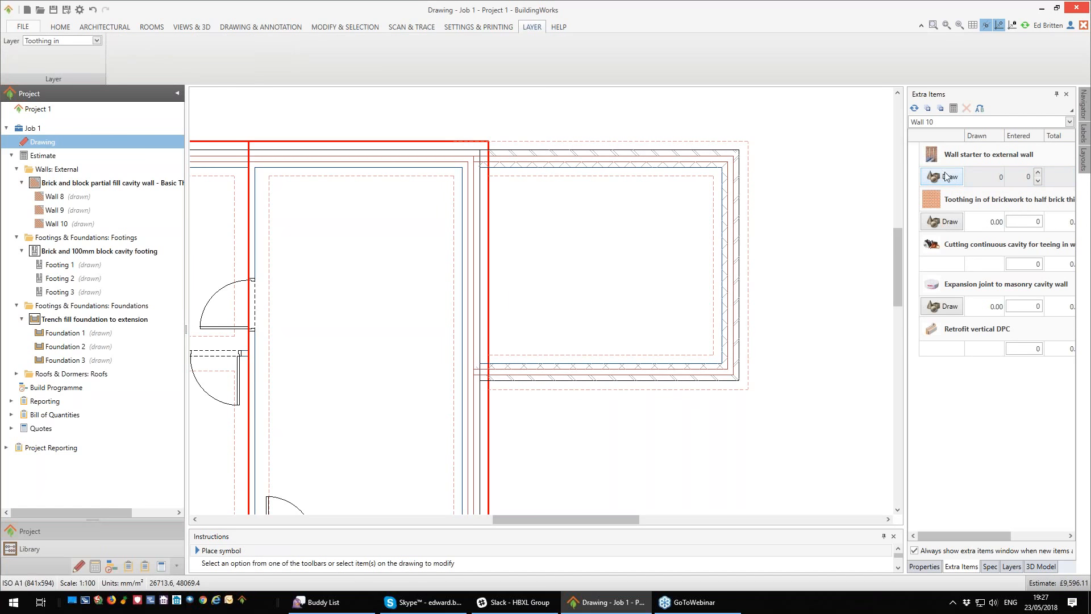
scroll(477, 143, "up", 4)
scroll(480, 150, "up", 3)
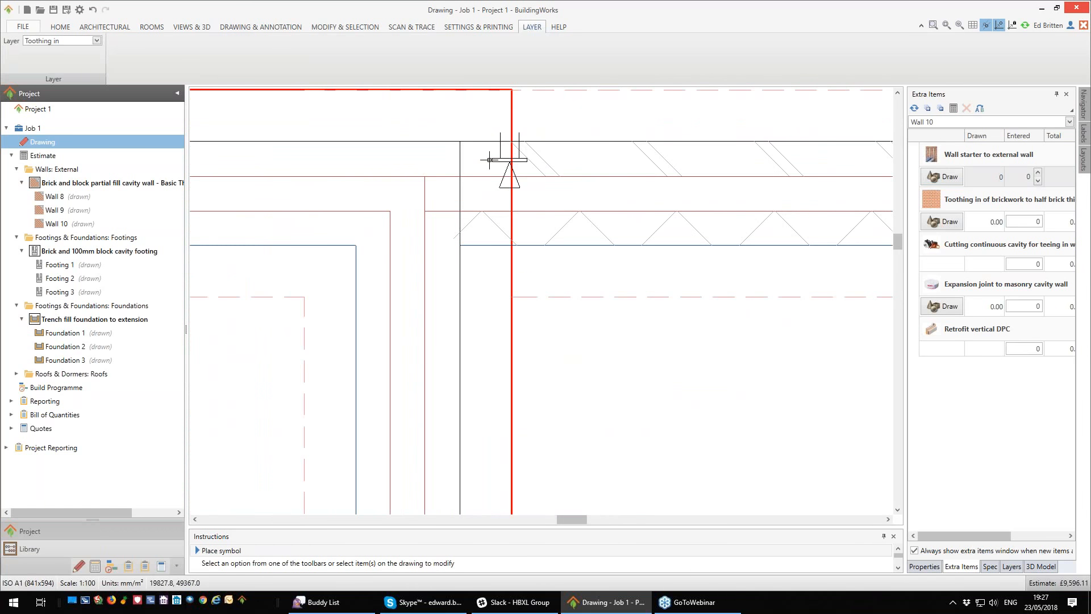
left_click(482, 164)
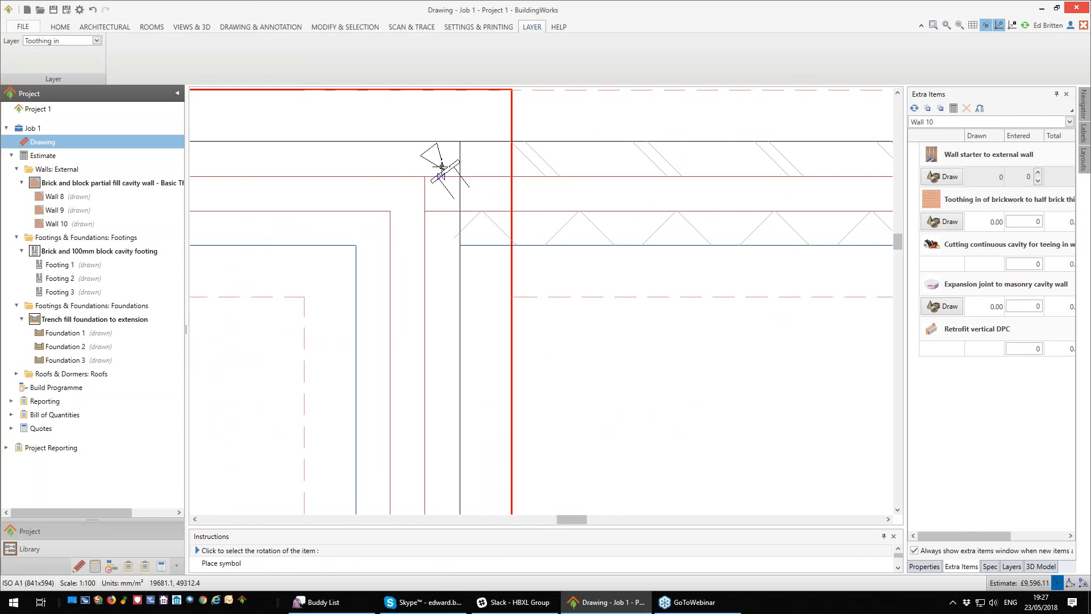
left_click(483, 155)
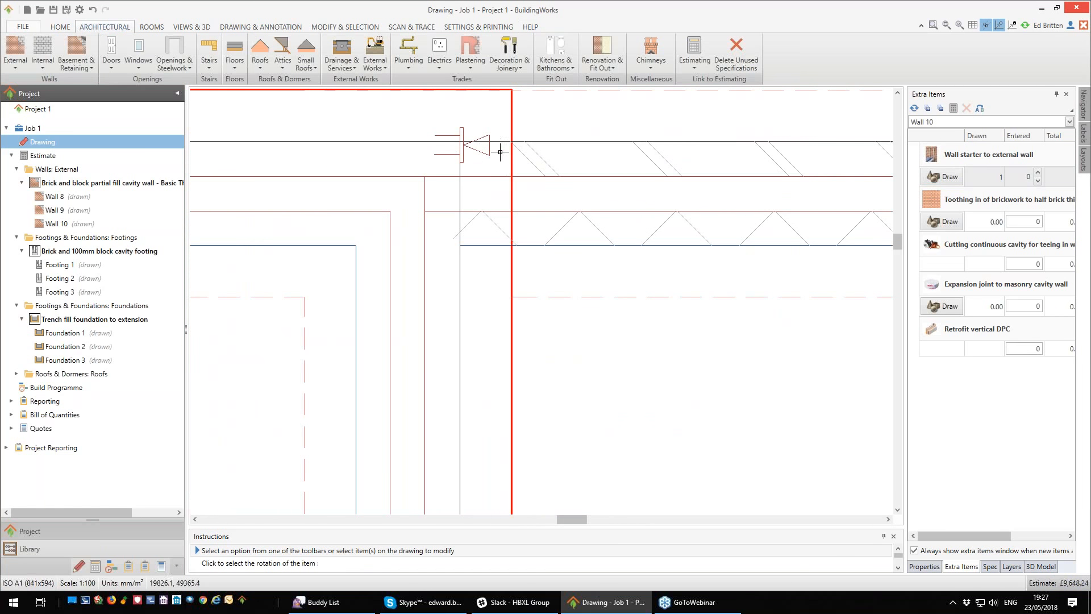
left_click(481, 158)
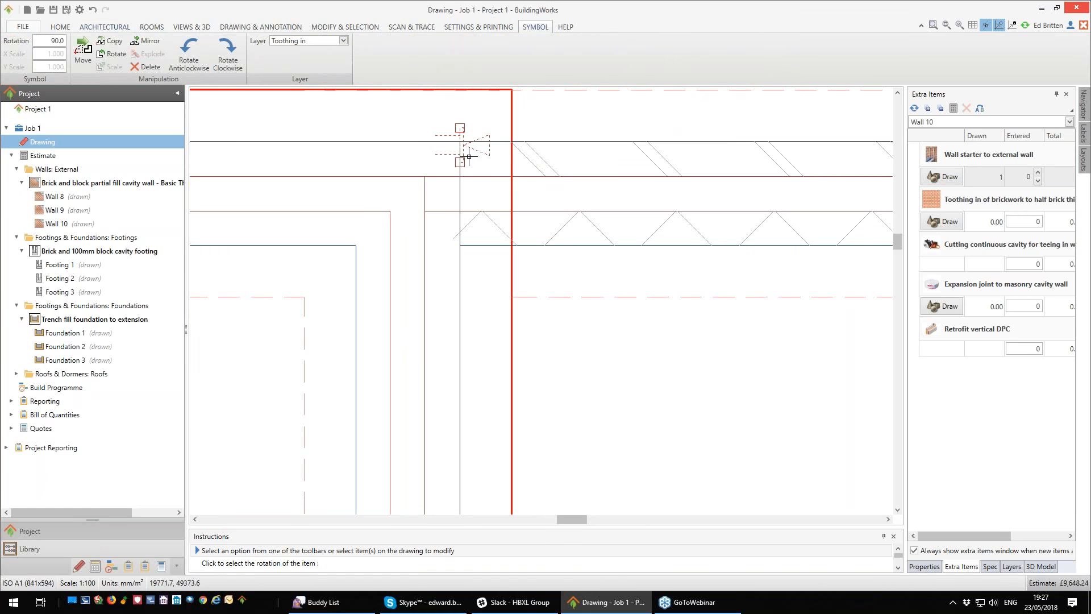
left_click(459, 163)
left_click(462, 175)
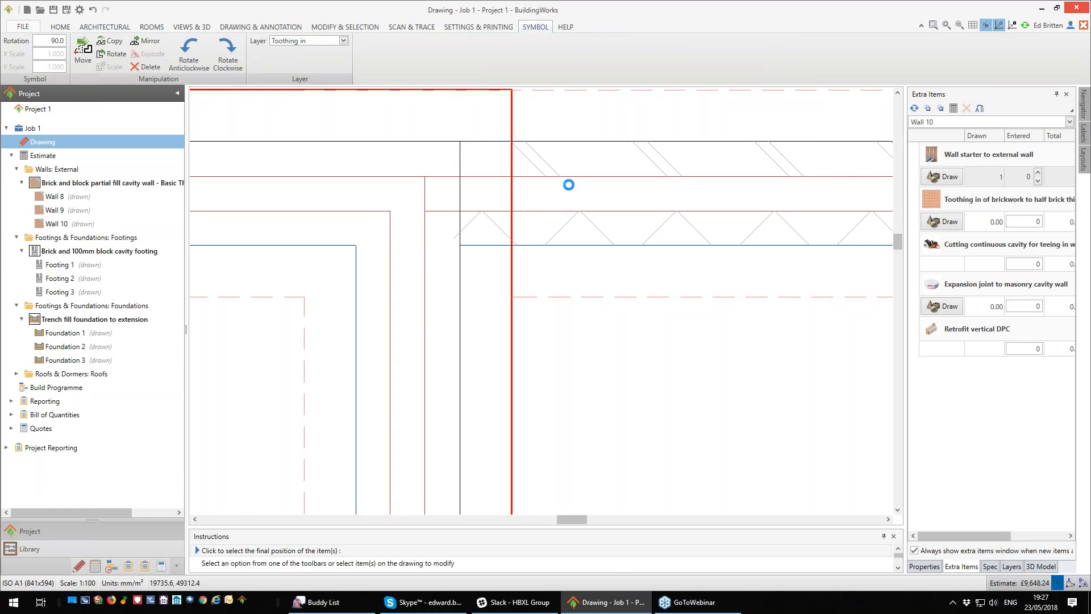
Step: Add a second wall starter at the same junction and align it with the inner block leaf of the extension's upper wall
left_click(942, 176)
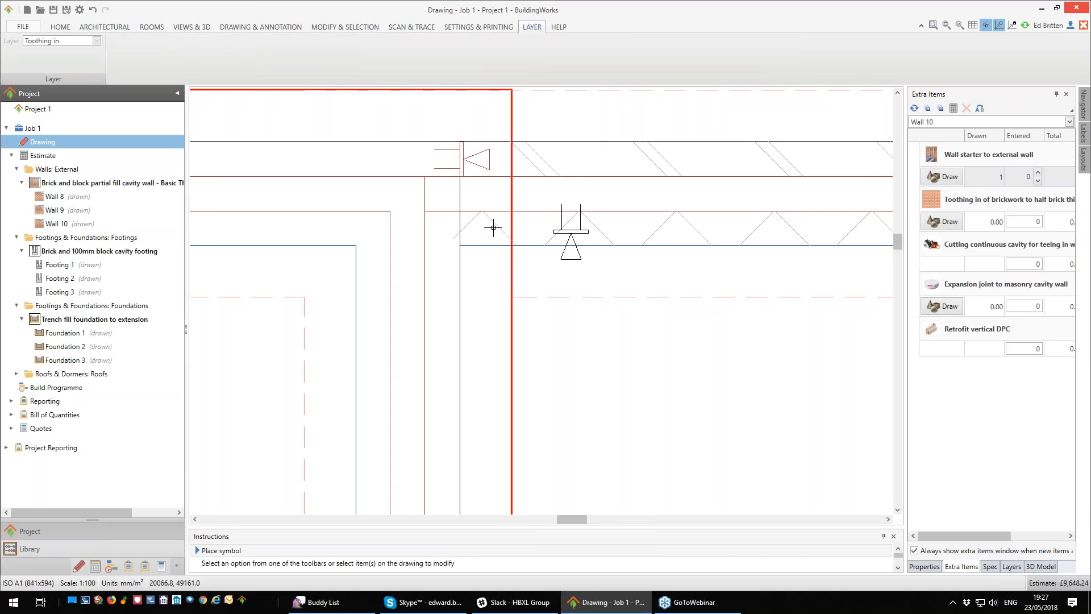
left_click(454, 227)
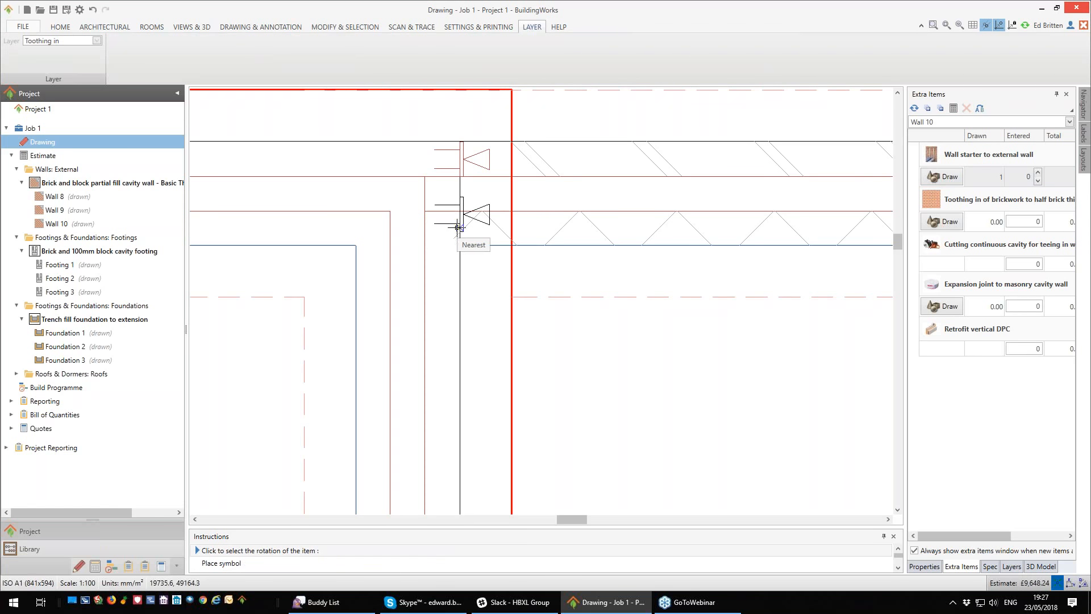
left_click(461, 222)
left_click(462, 222)
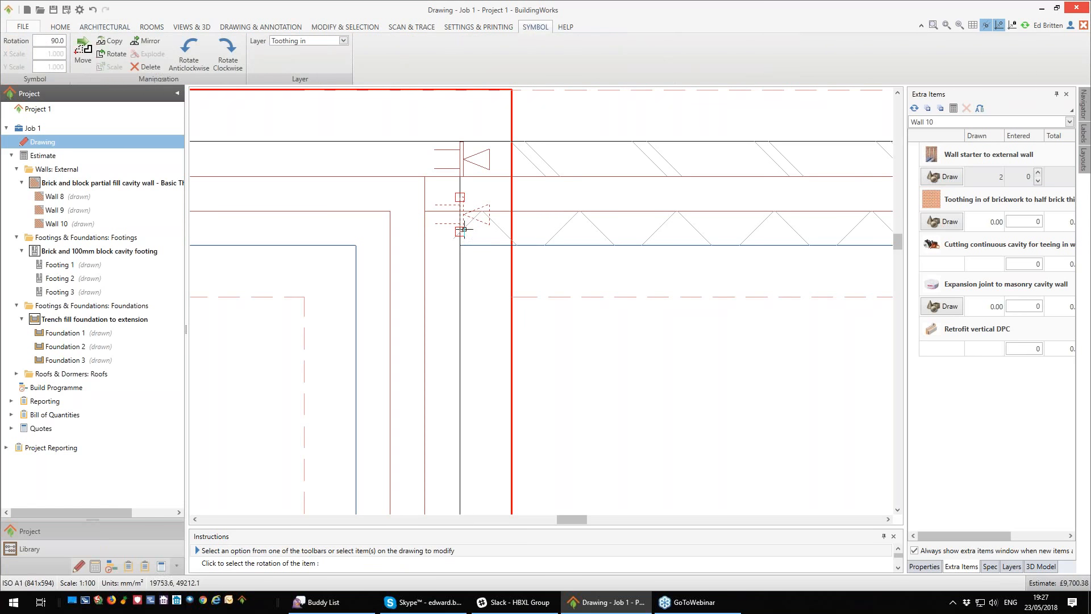
left_click(461, 232)
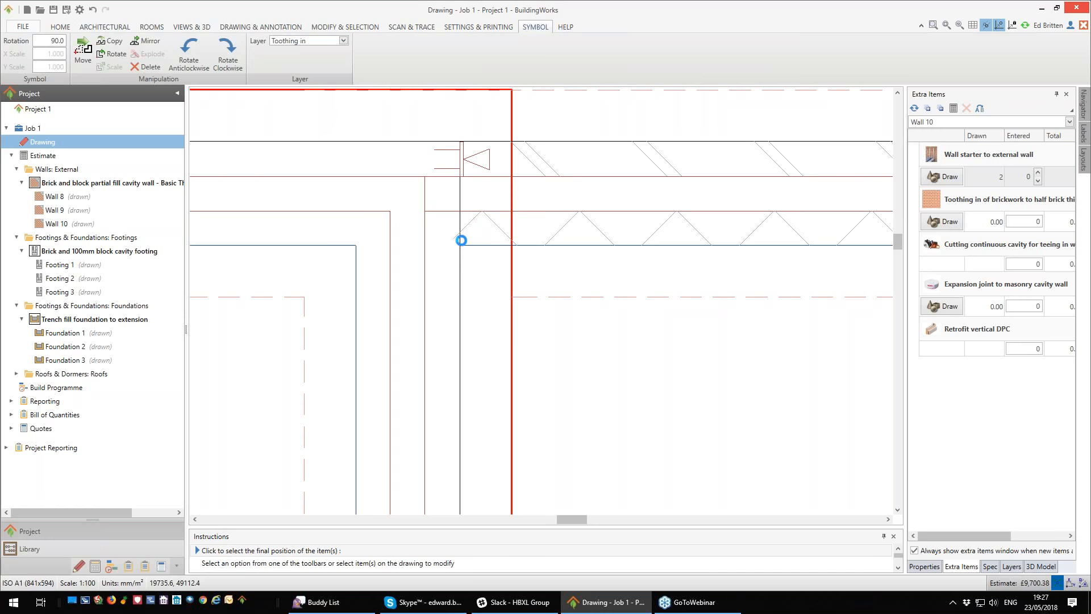
left_click(460, 245)
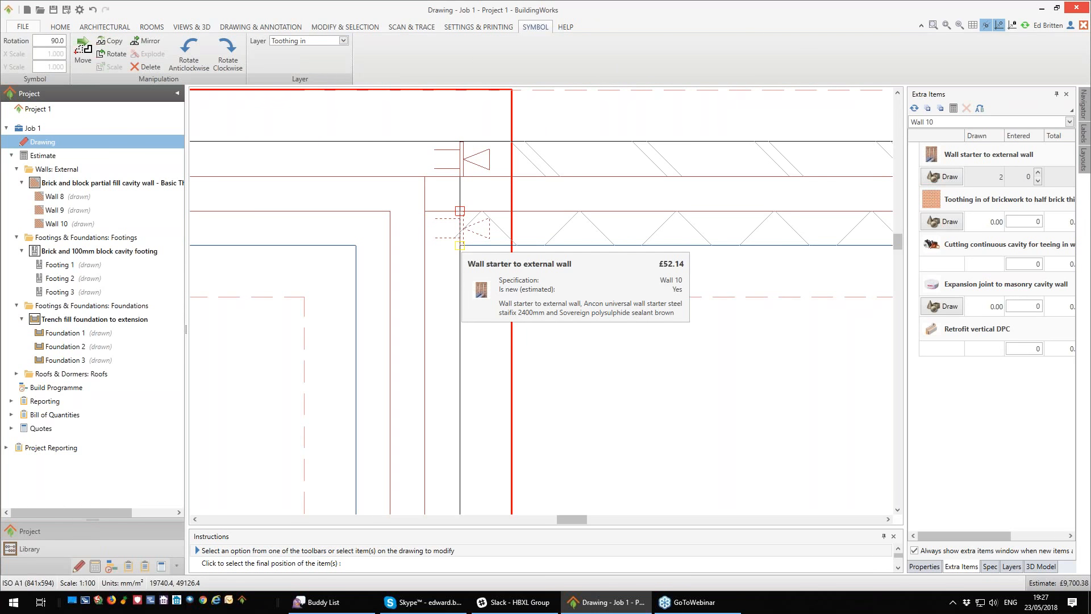
scroll(641, 262, "down", 2)
left_click(613, 329)
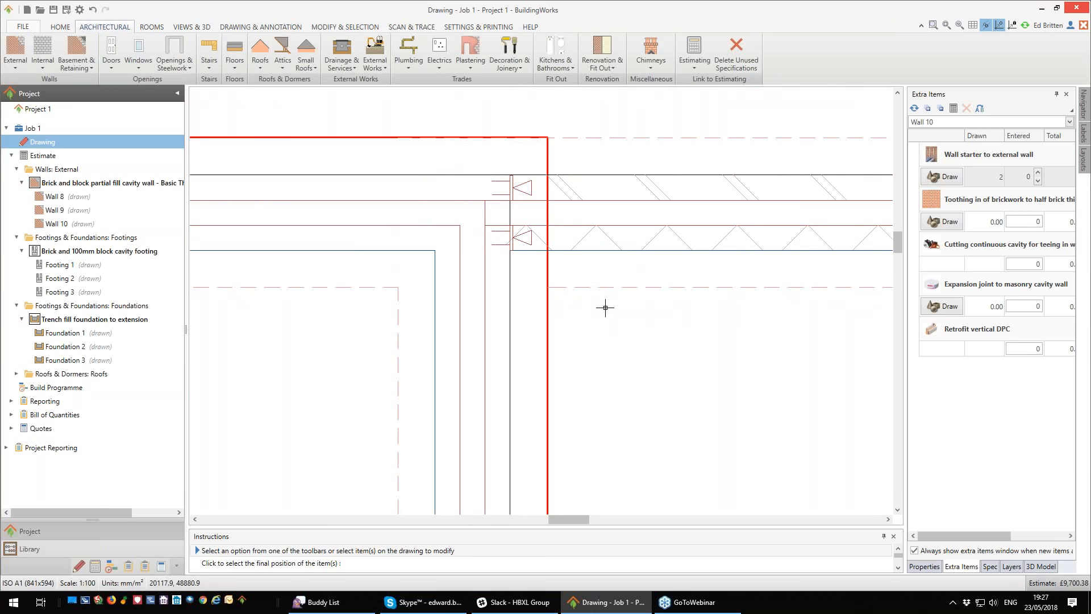
Step: Enter 2 additional wall starters for Wall 10 and widen the extra items list to show its totals and units
scroll(606, 307, "down", 3)
middle_click_drag(615, 300, 596, 209)
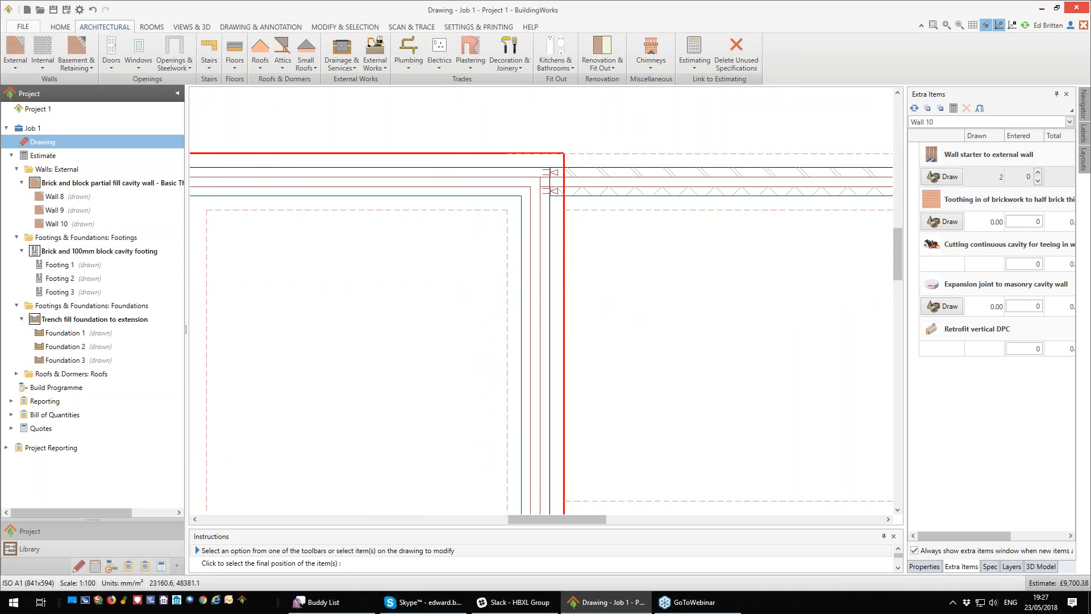
double_click(1038, 173)
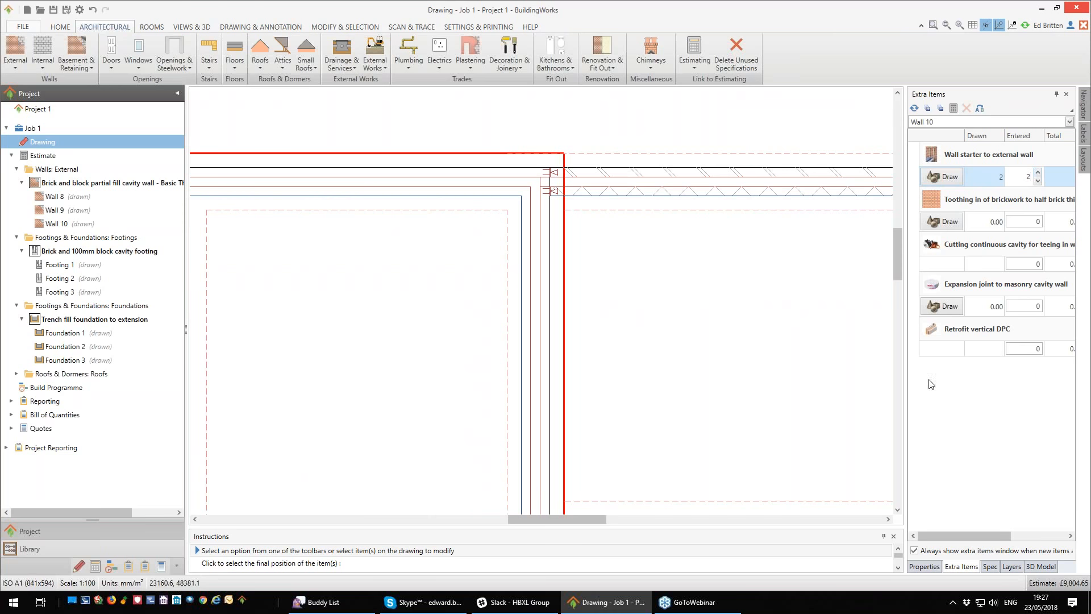
left_click_drag(906, 404, 839, 404)
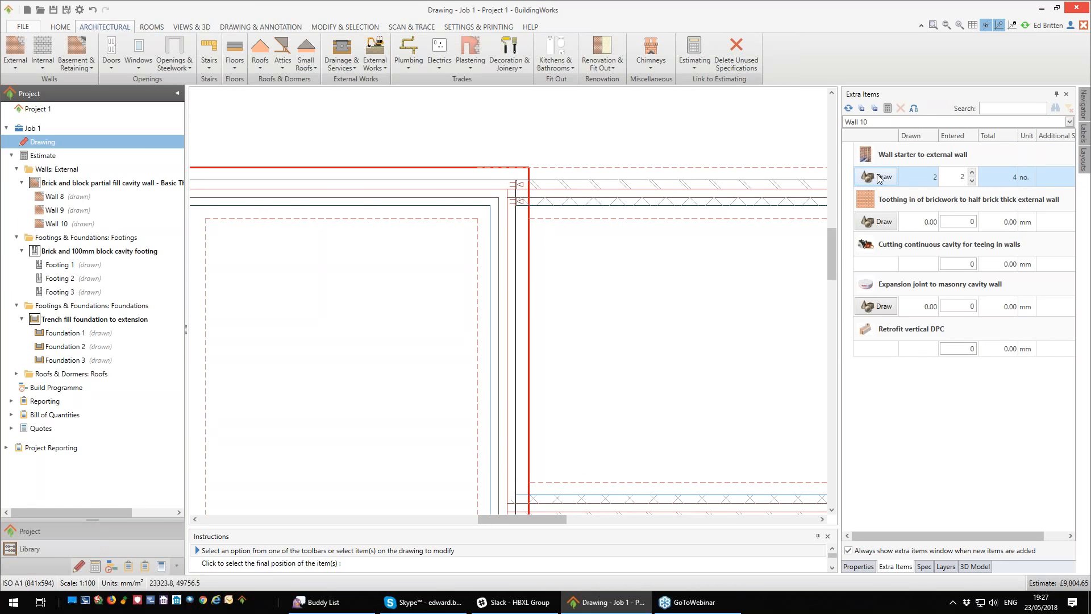
Step: Try raising the entered wall starter quantity and lower it back to 2
left_click(972, 173)
left_click(973, 173)
left_click(973, 172)
left_click(973, 173)
left_click(972, 182)
left_click(972, 182)
scroll(574, 272, "down", 1)
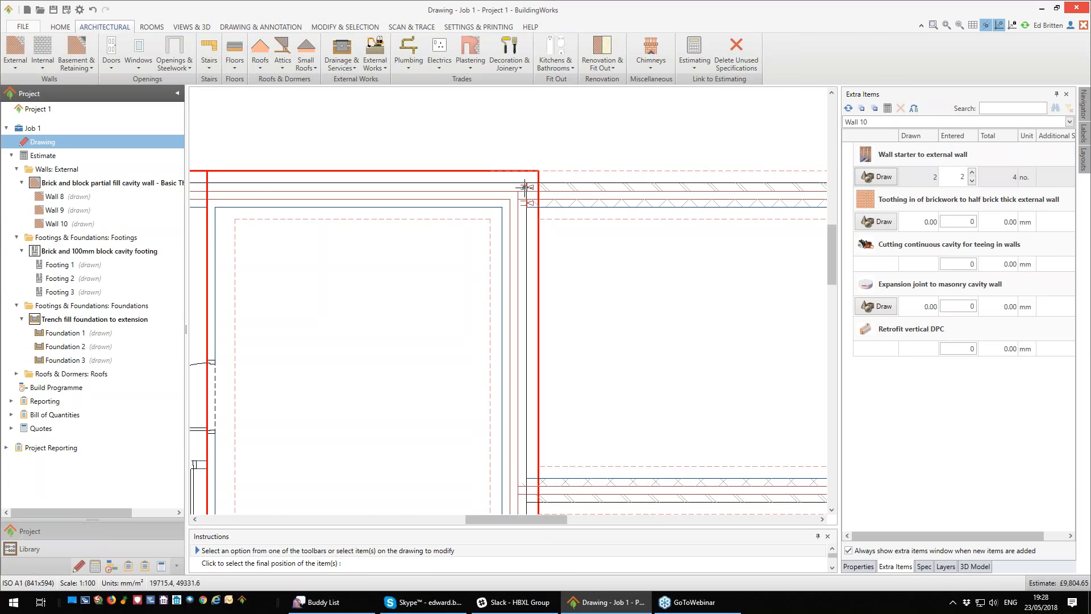
scroll(599, 268, "down", 1)
middle_click_drag(636, 302, 548, 272)
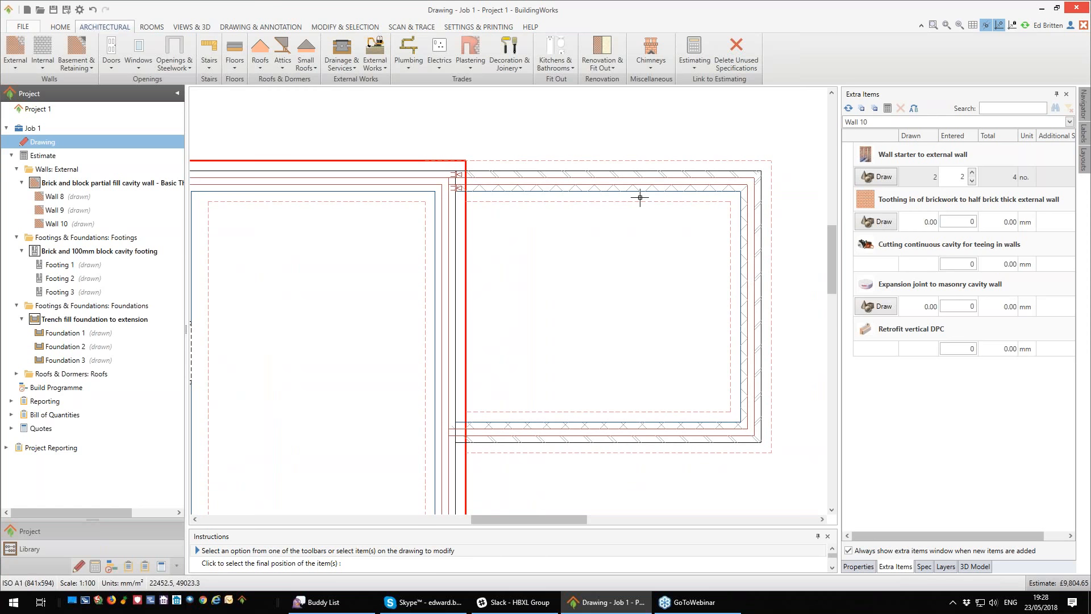
scroll(648, 196, "down", 1)
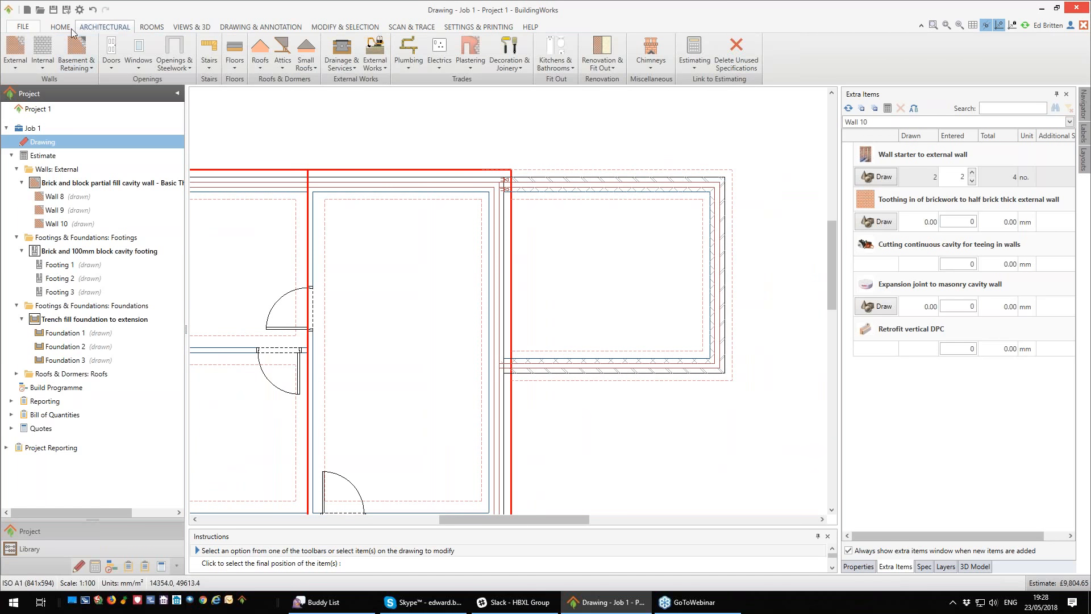
Step: Save the project in the BW Projects folder, naming it with the owner's first name followed by "demo"
left_click(53, 10)
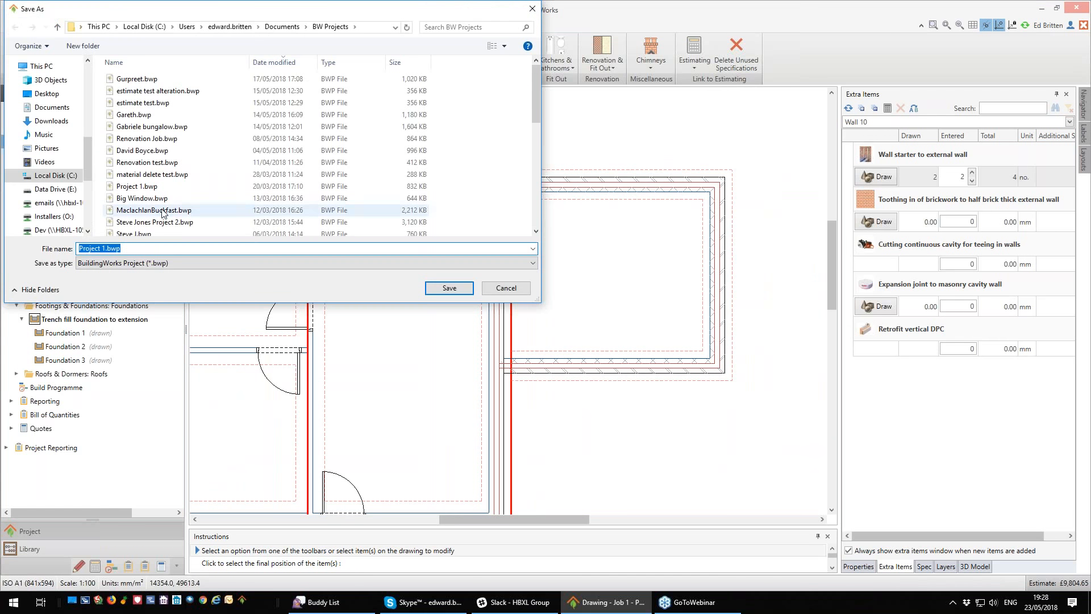
type("E")
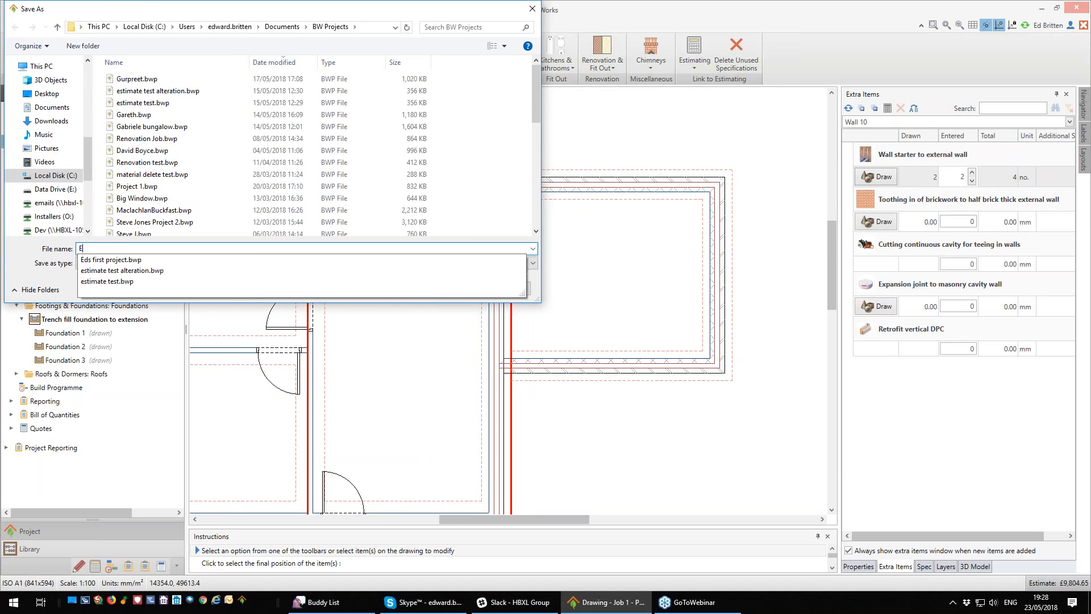
type("ds demo")
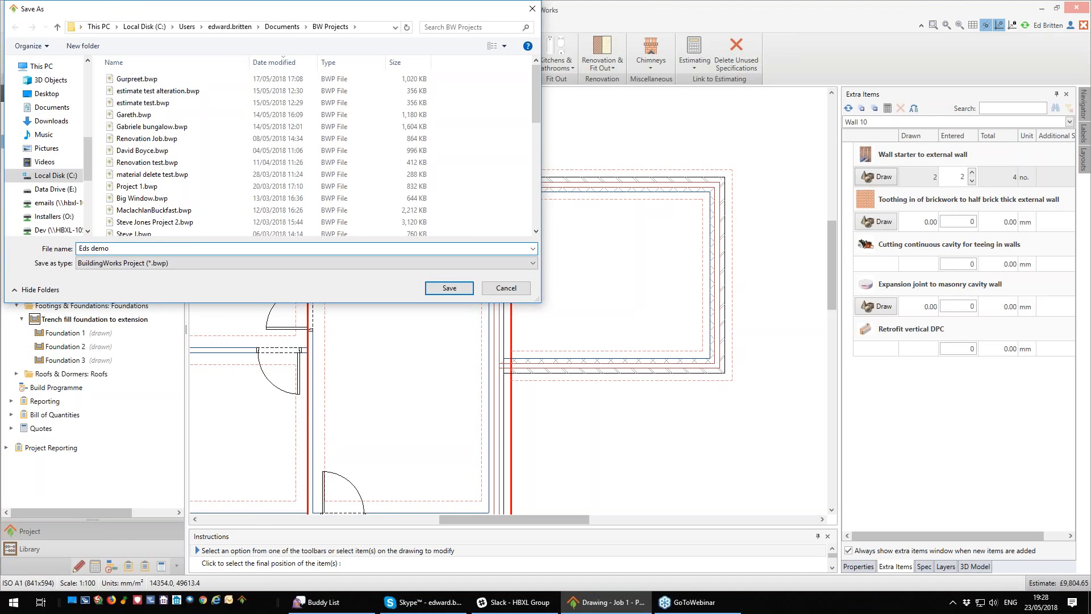
left_click(449, 288)
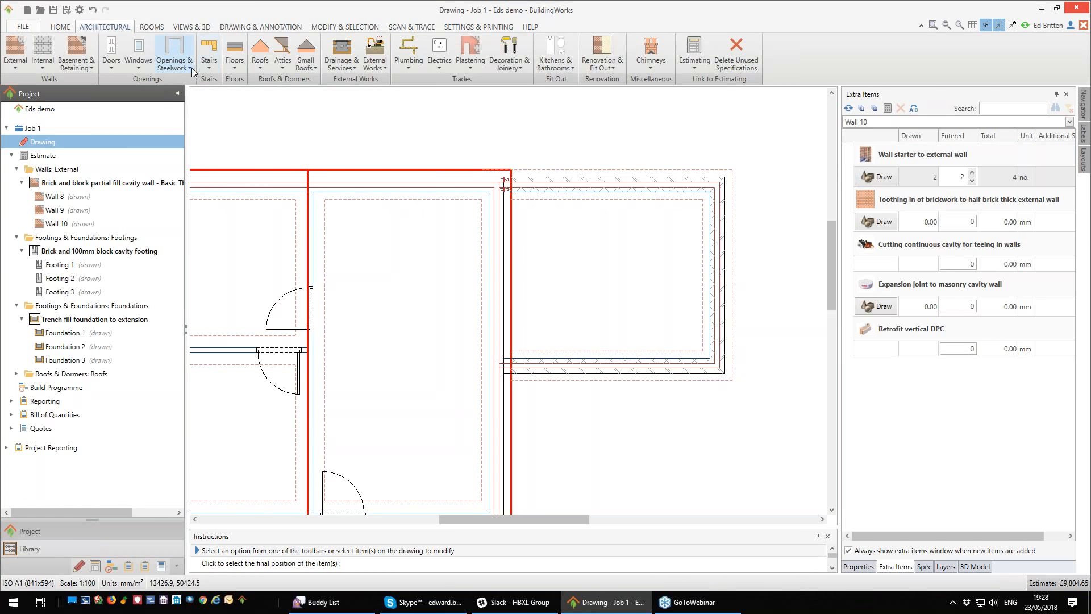
Step: Fill the extension's interior with the concrete slab specification "Reinforced concrete slab and screed finish, insulation above slab - Basic Thermal Performance"
left_click(234, 67)
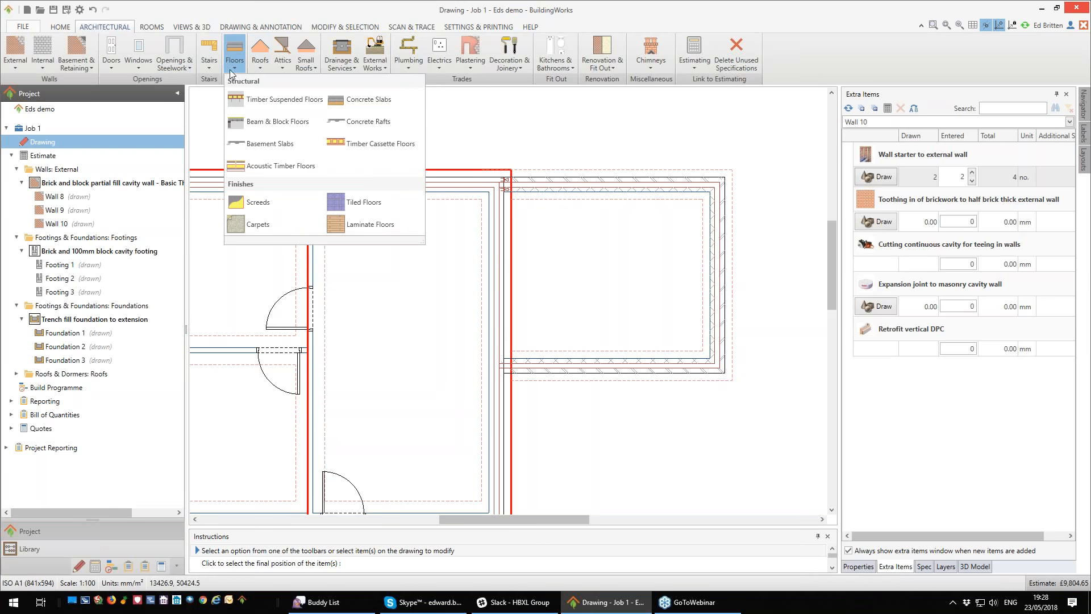
left_click(373, 103)
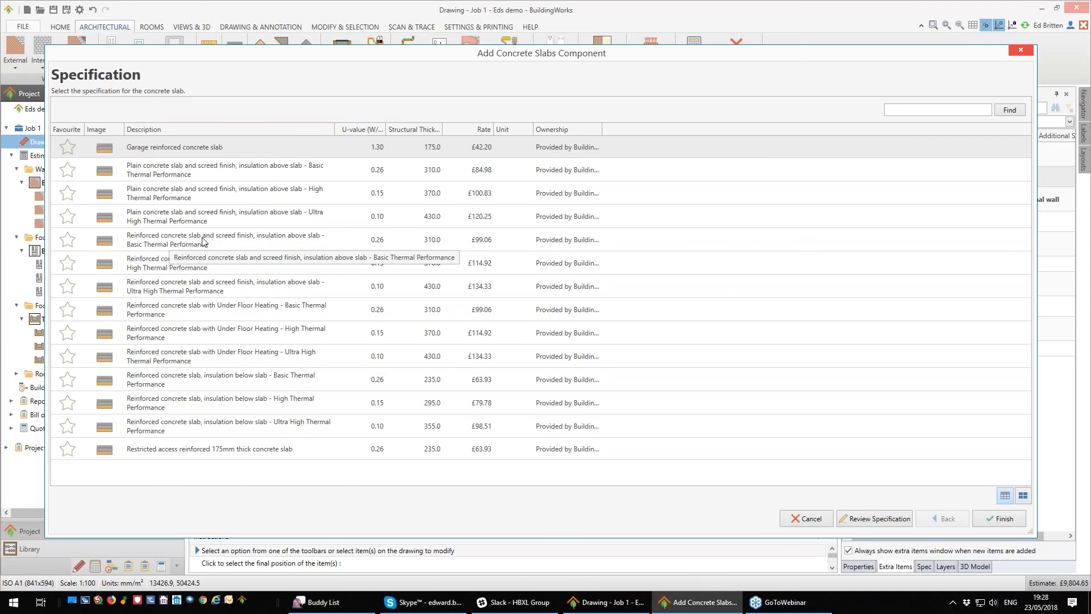
left_click(253, 240)
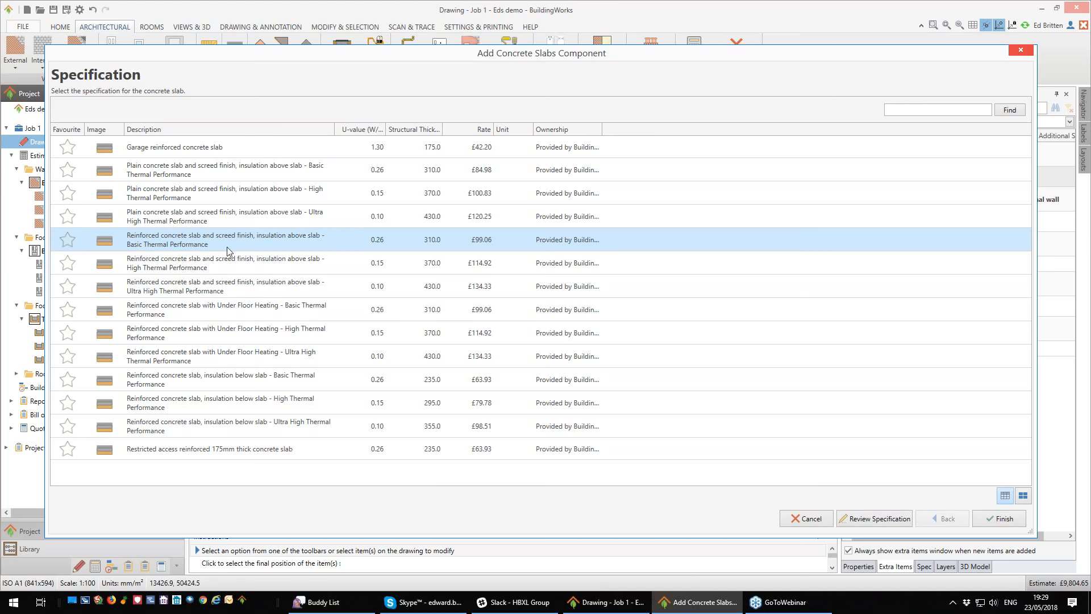
left_click(1002, 520)
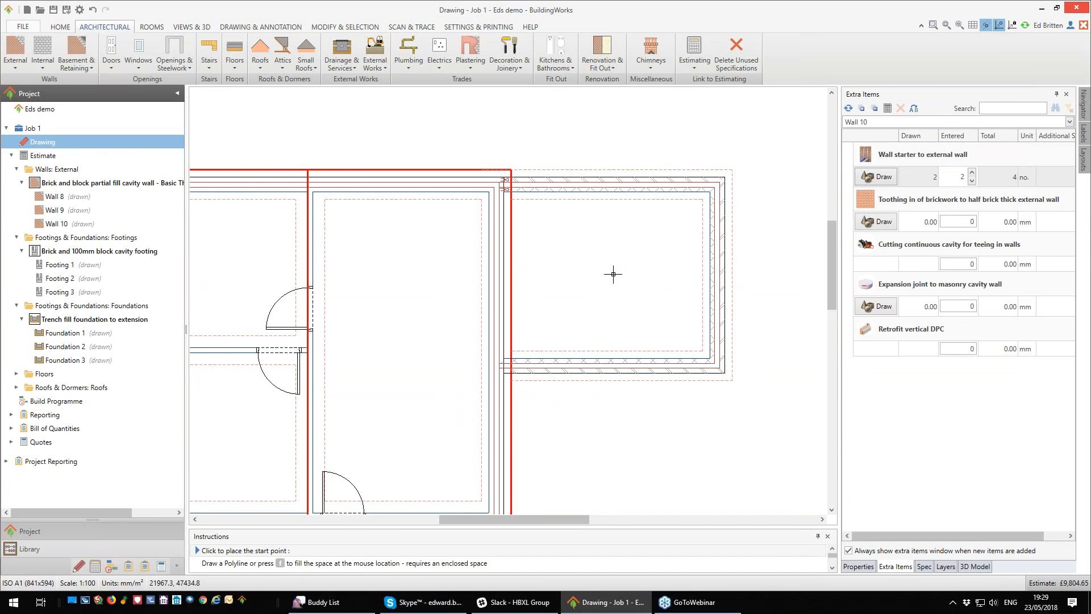
key("f")
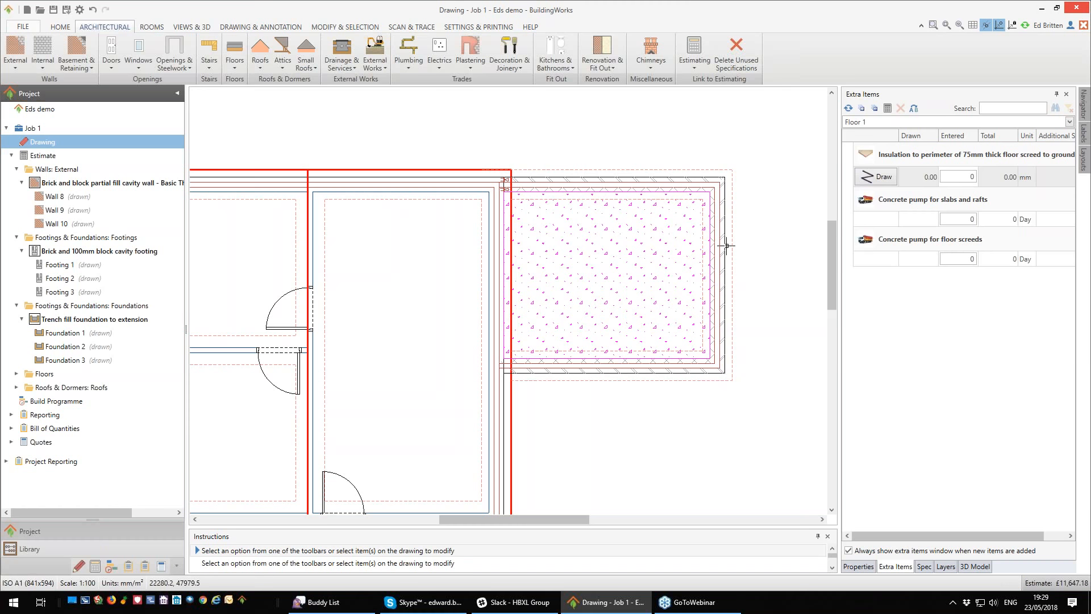
Step: Enter 1 day each for the concrete pump for slabs and rafts and the concrete pump for floor screeds
left_click(966, 221)
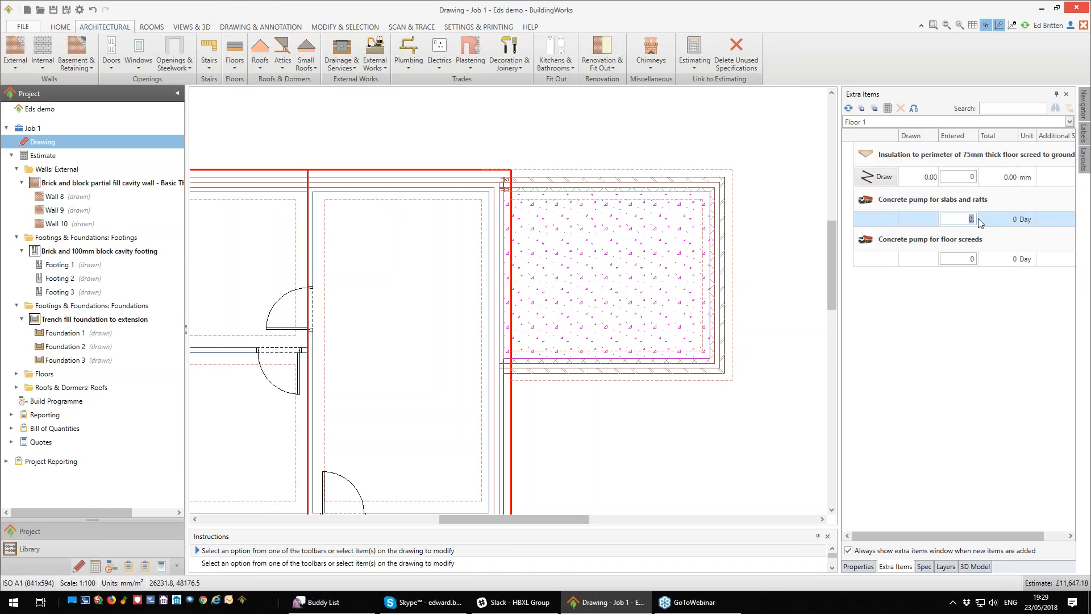
left_click(968, 260)
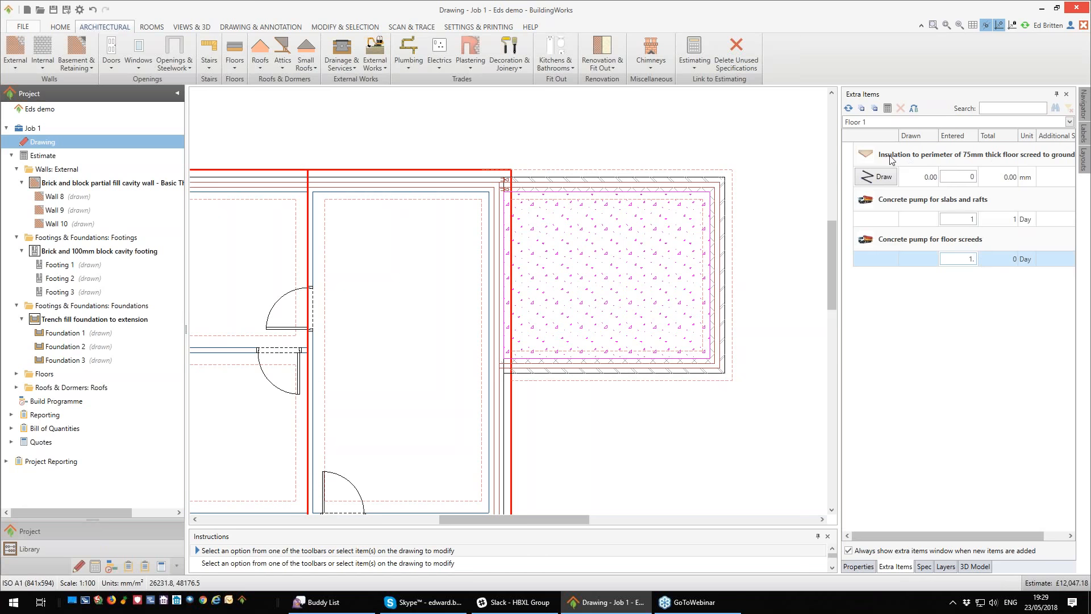
type("1.")
key("BackSpace")
type(".")
key("BackSpace")
type(".")
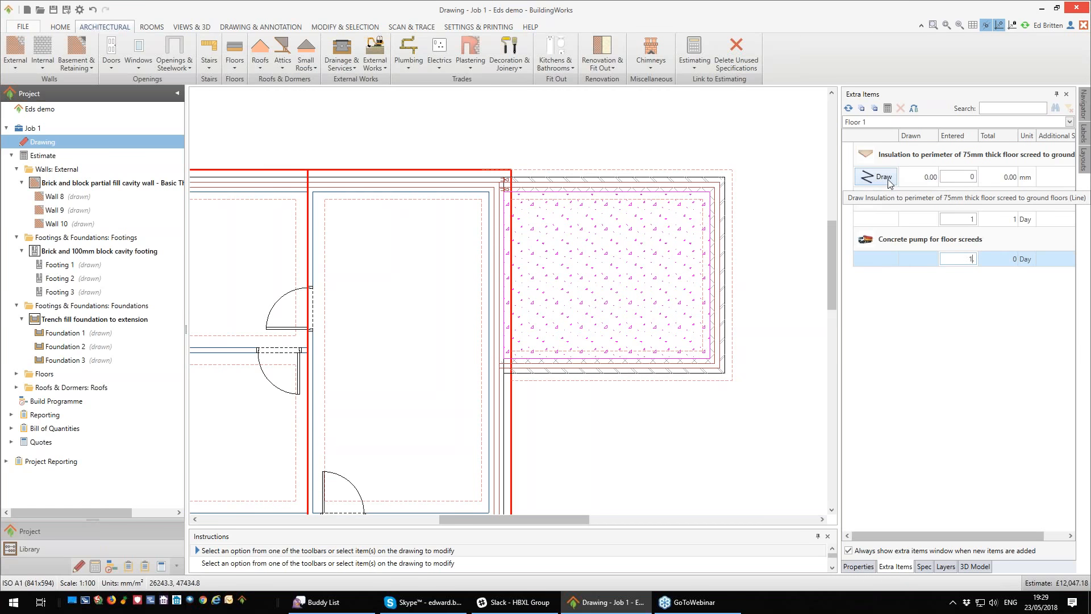
Step: Draw the floor screed perimeter insulation along the slab's three outer-wall edges, leaving the edge against the existing house open
left_click(887, 179)
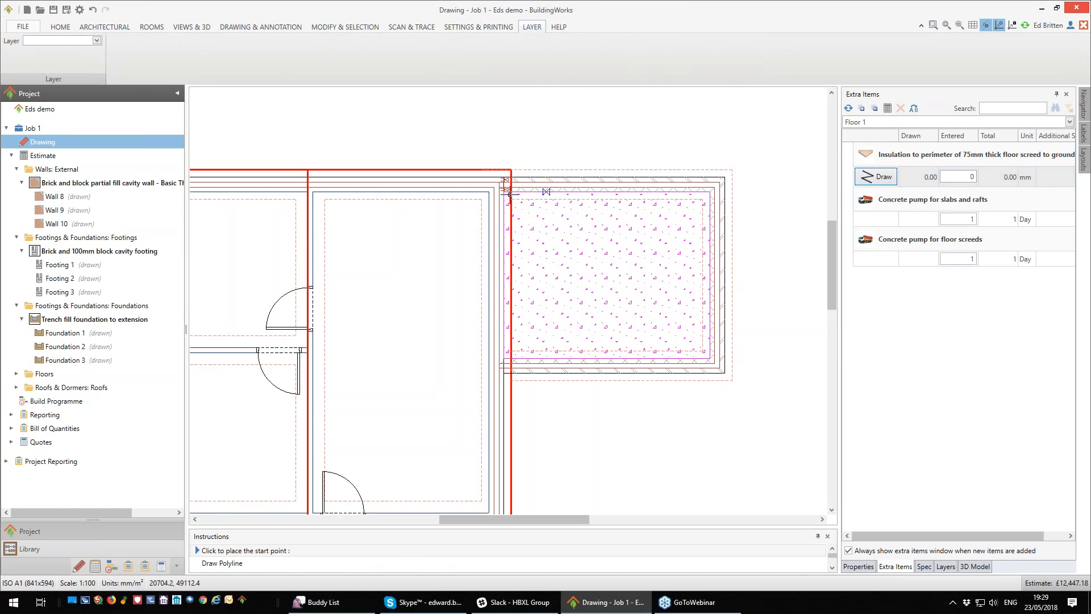
scroll(510, 195, "up", 2)
left_click(503, 183)
scroll(502, 184, "down", 2)
left_click(745, 184)
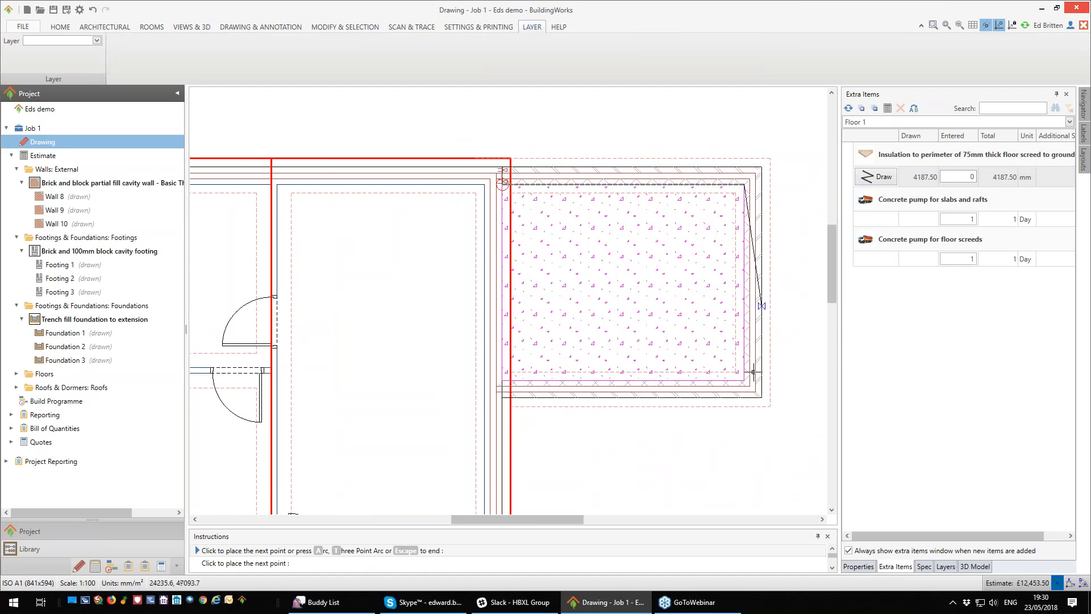
left_click(745, 380)
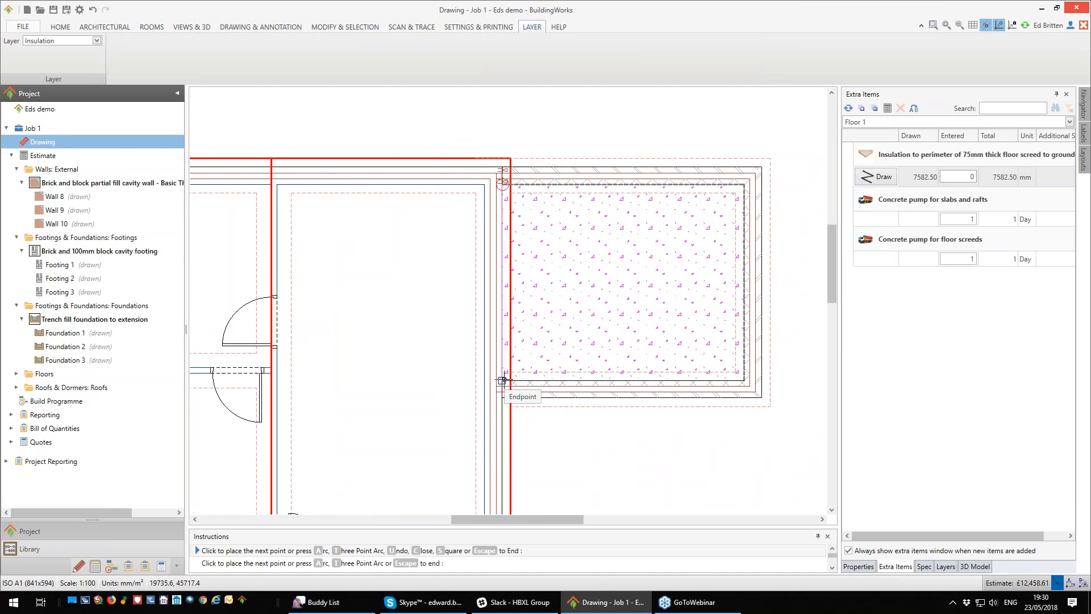
left_click(503, 380)
key("Escape")
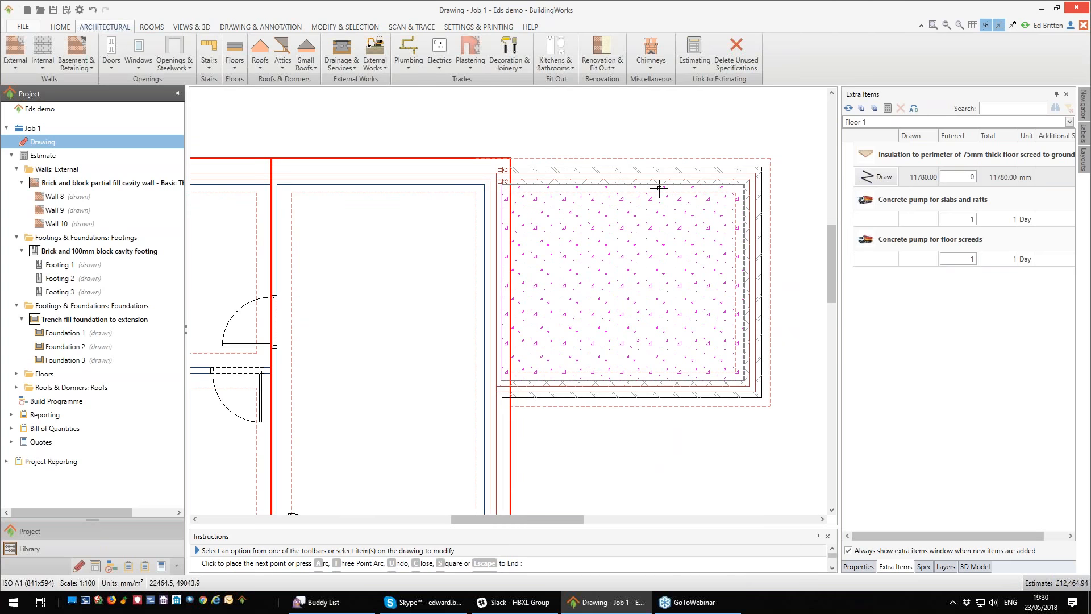
Step: Define a 3000 mm wide structural opening and place it in the existing house wall adjoining the extension
scroll(663, 244, "down", 1)
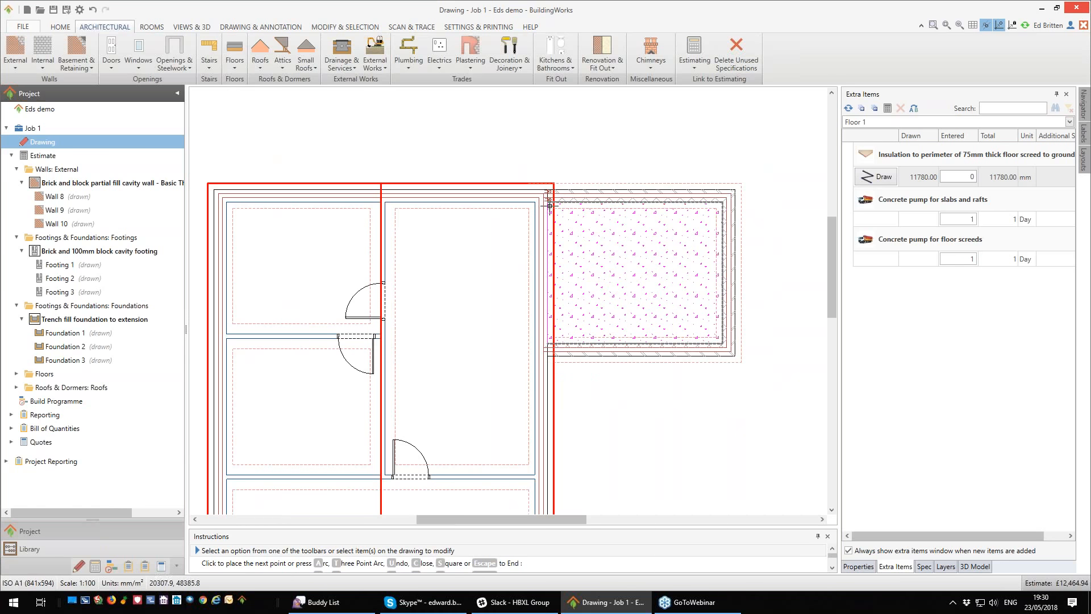
left_click(189, 69)
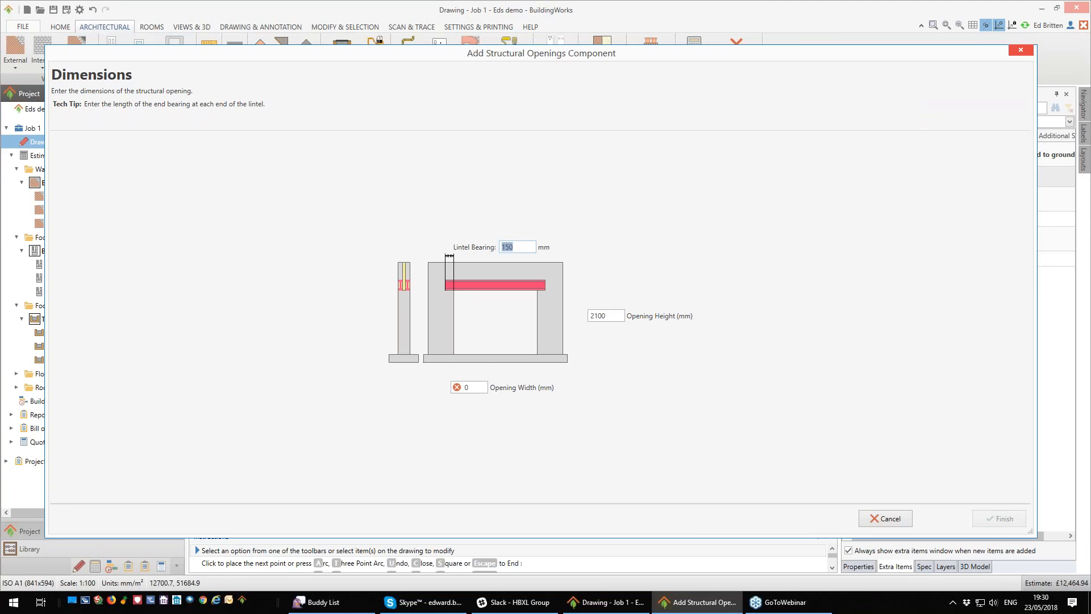
left_click(467, 387)
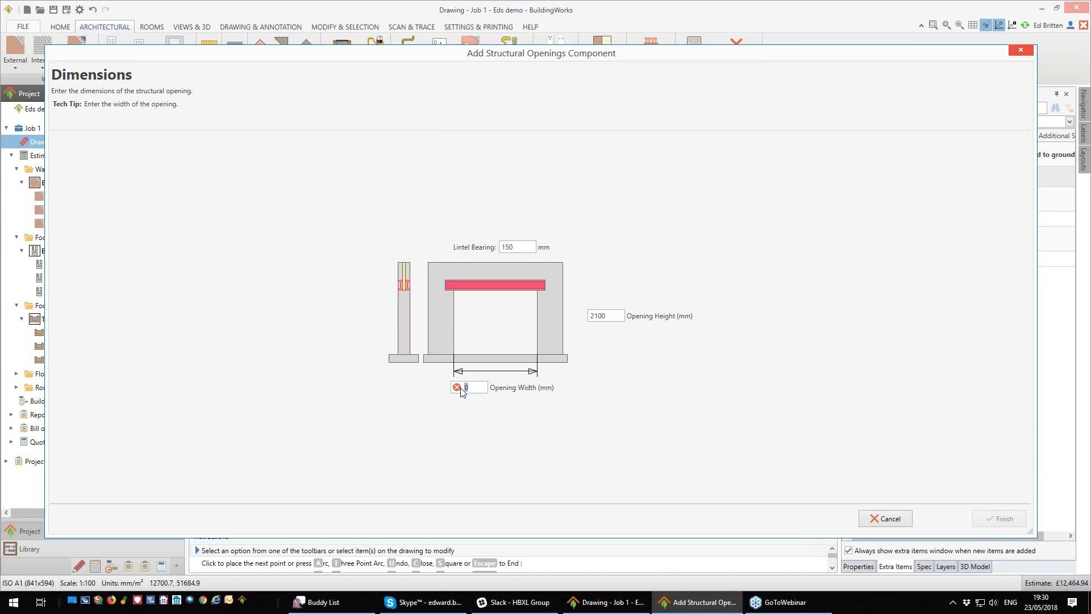
type("3000")
key("Tab")
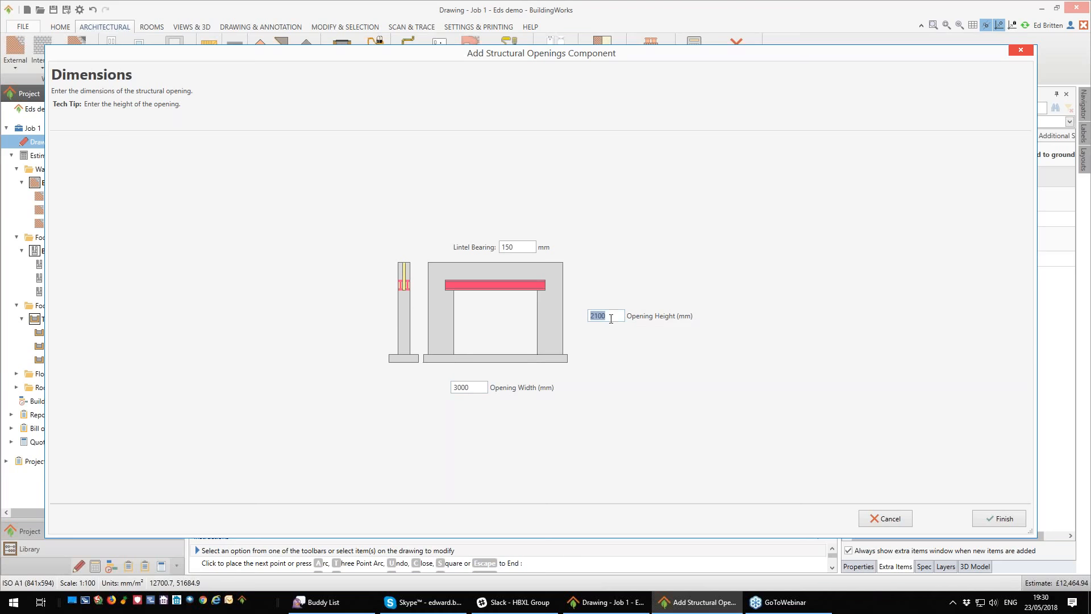
key("Tab")
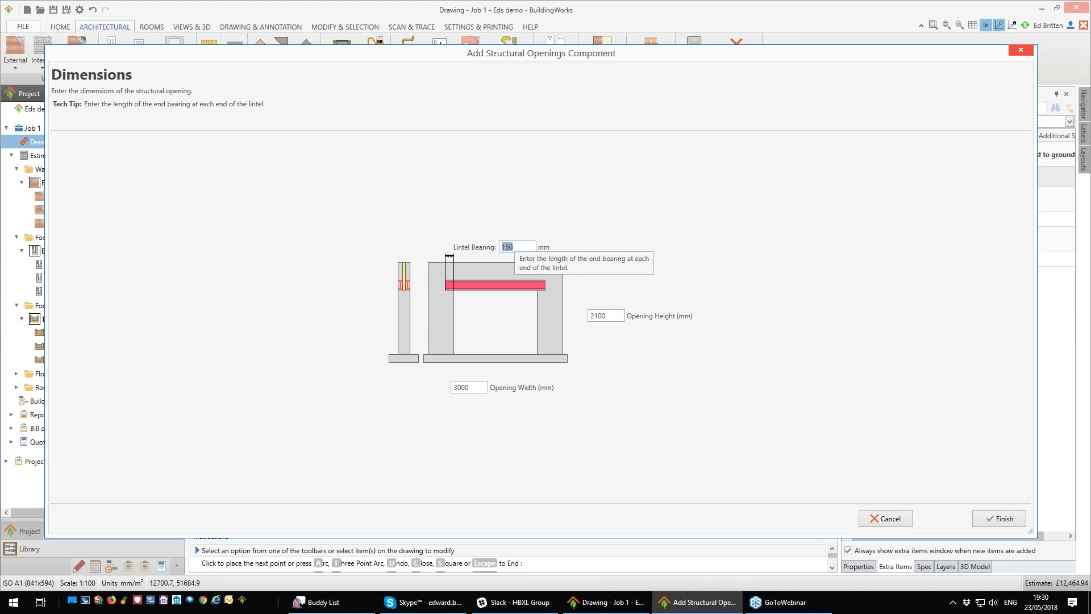
left_click(1001, 518)
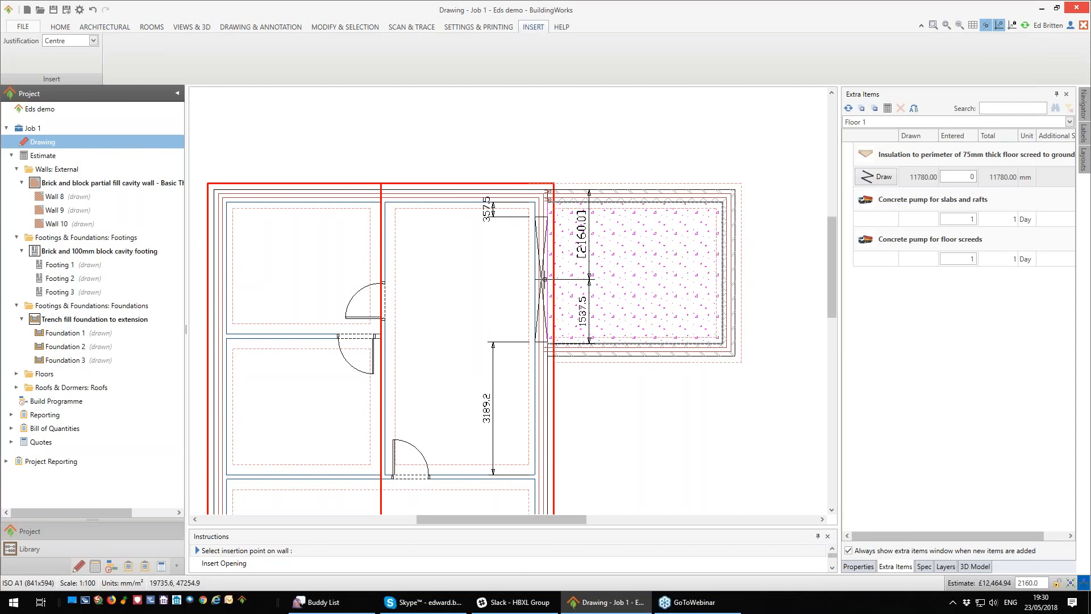
left_click(544, 279)
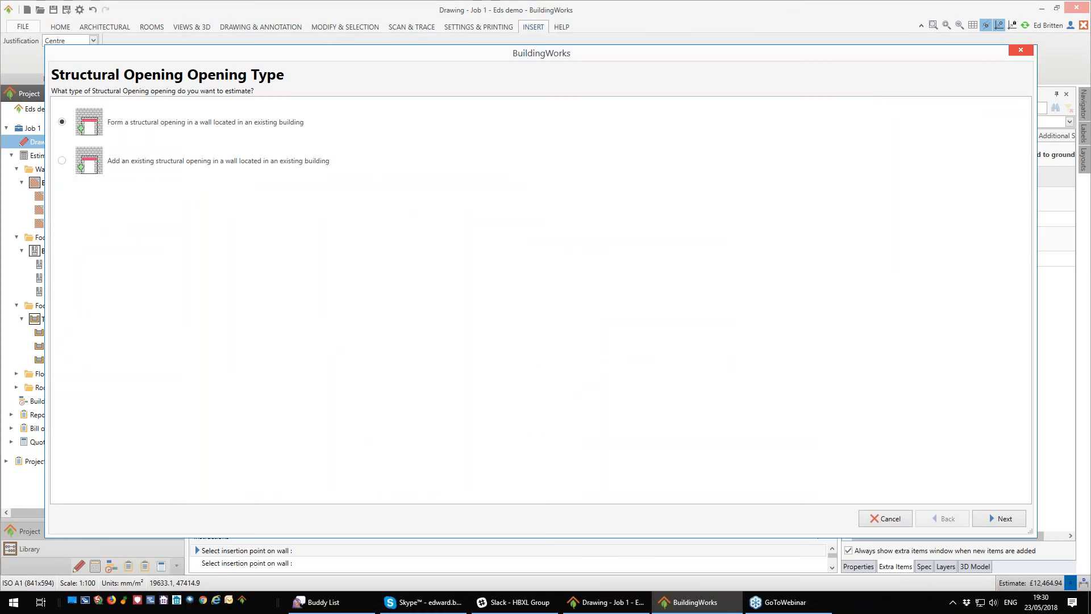
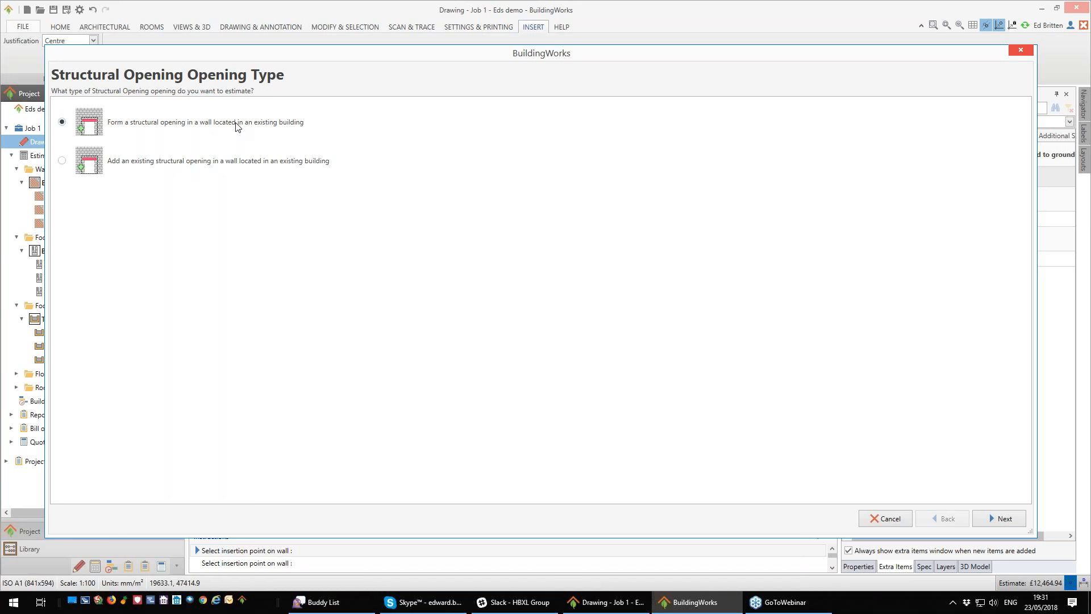
Step: Form the opening in an existing building wall, filter lintels to 3000 mm maximum opening width, and choose the Birtley Supergalv EV100 100mm wall x 3300mm
left_click(1003, 519)
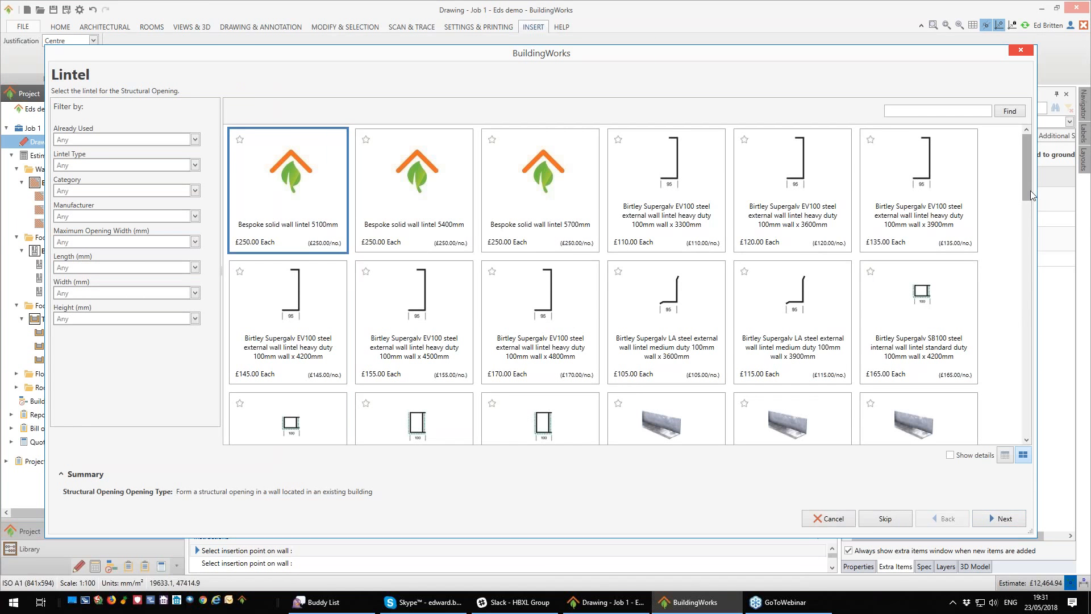
mouse_move(1029, 190)
left_mouse_down()
mouse_move(1028, 329)
mouse_move(1019, 193)
left_mouse_up()
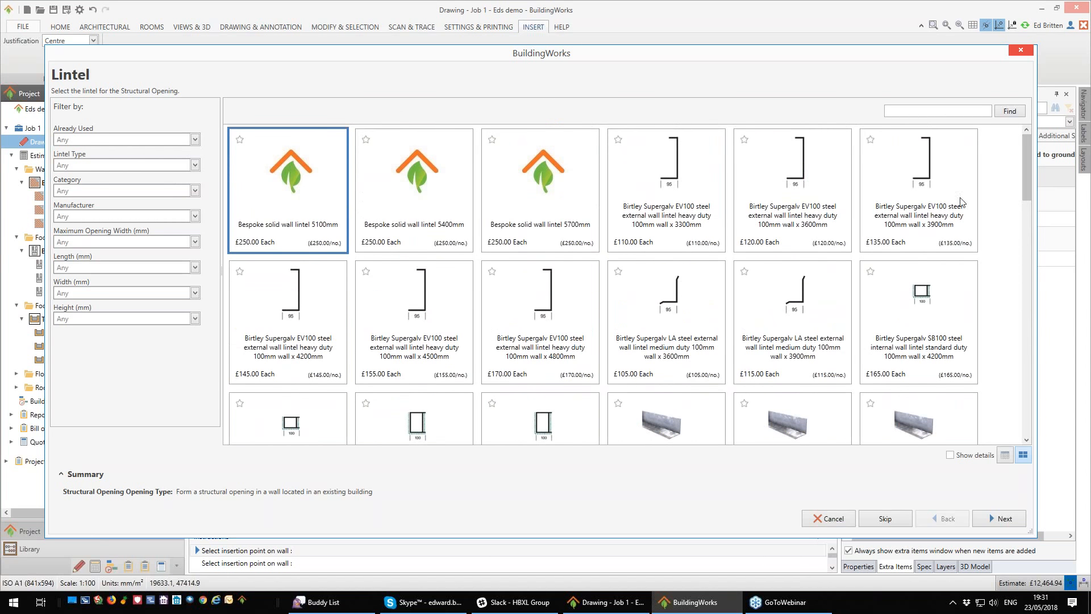
left_click(194, 242)
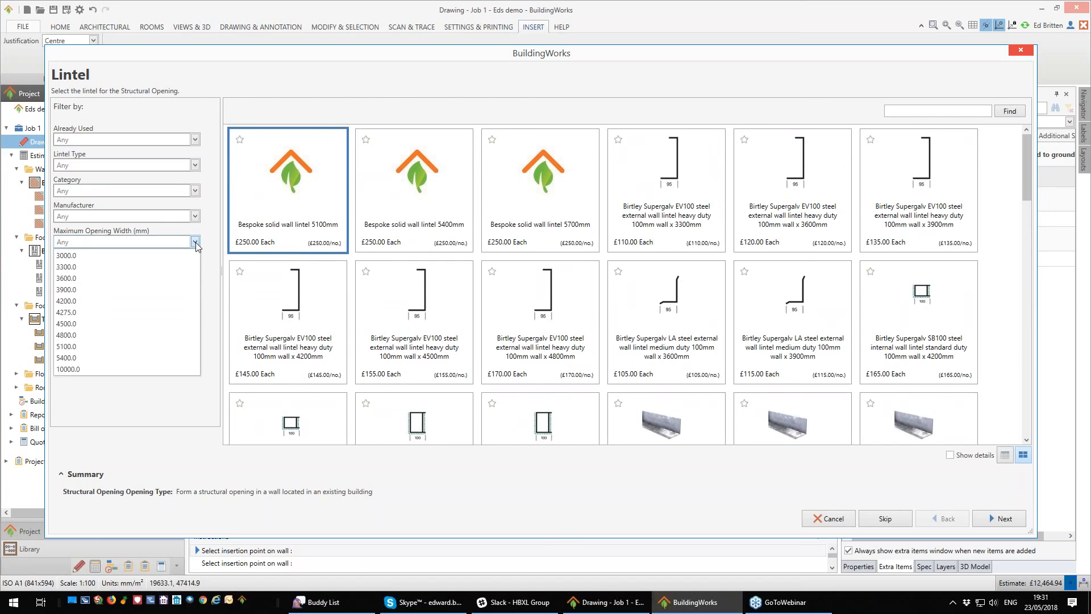
left_click(119, 256)
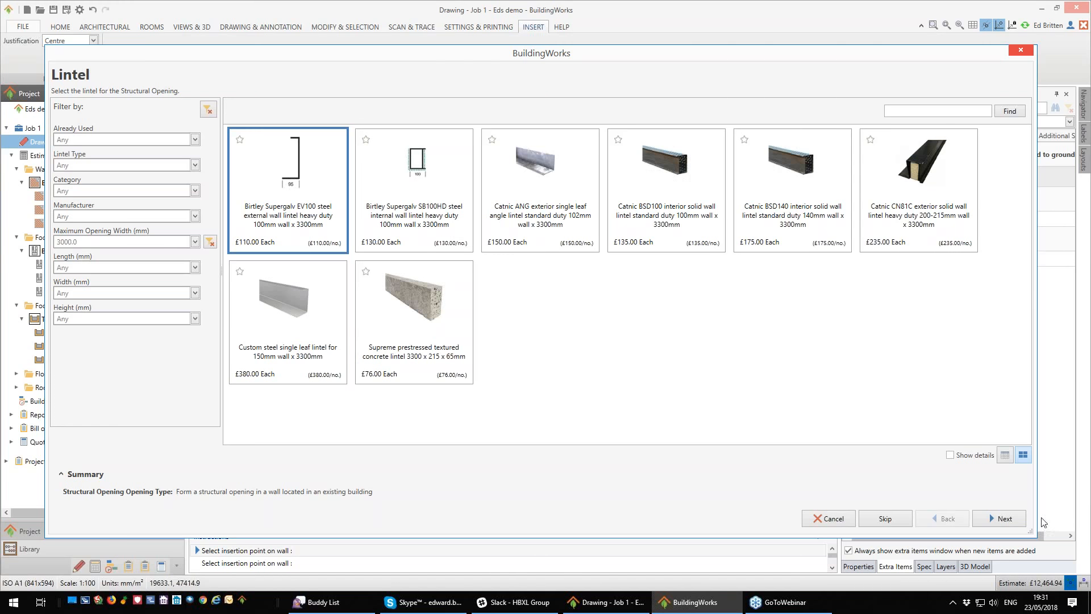
left_click(1022, 522)
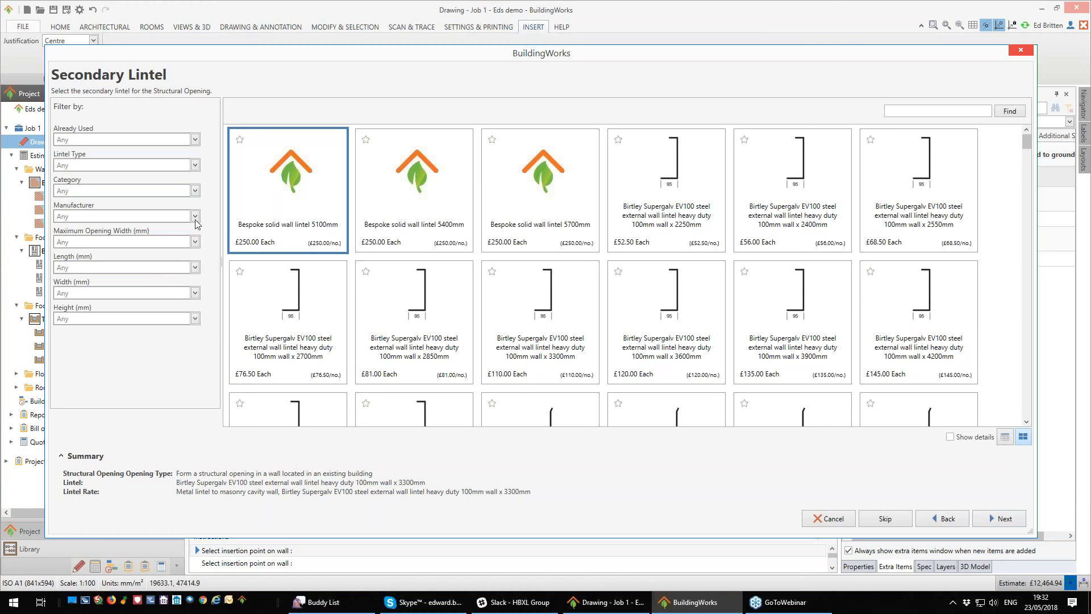
Step: Filter the secondary lintels to a 3000 mm maximum opening width and choose the Birtley Supergalv EV100 heavy duty 100mm wall x 3300mm
left_click(194, 242)
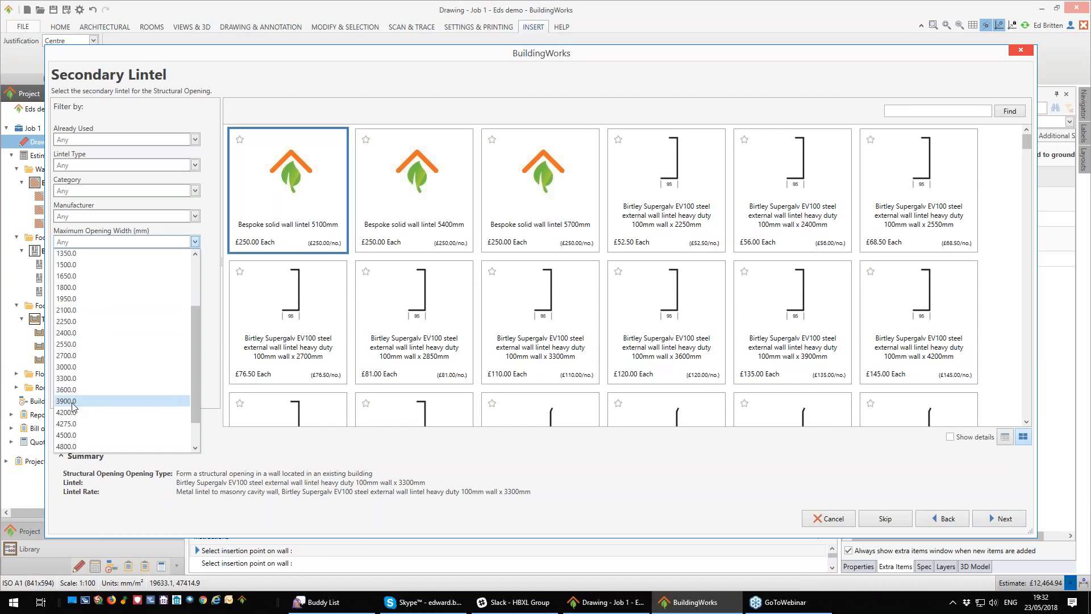
left_click(69, 366)
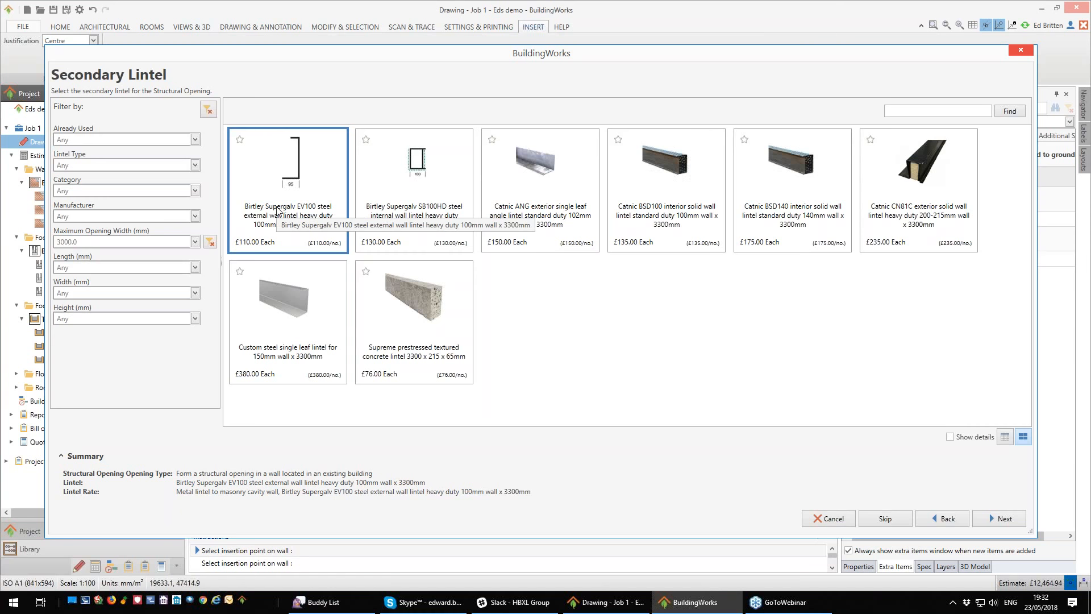
left_click(1005, 519)
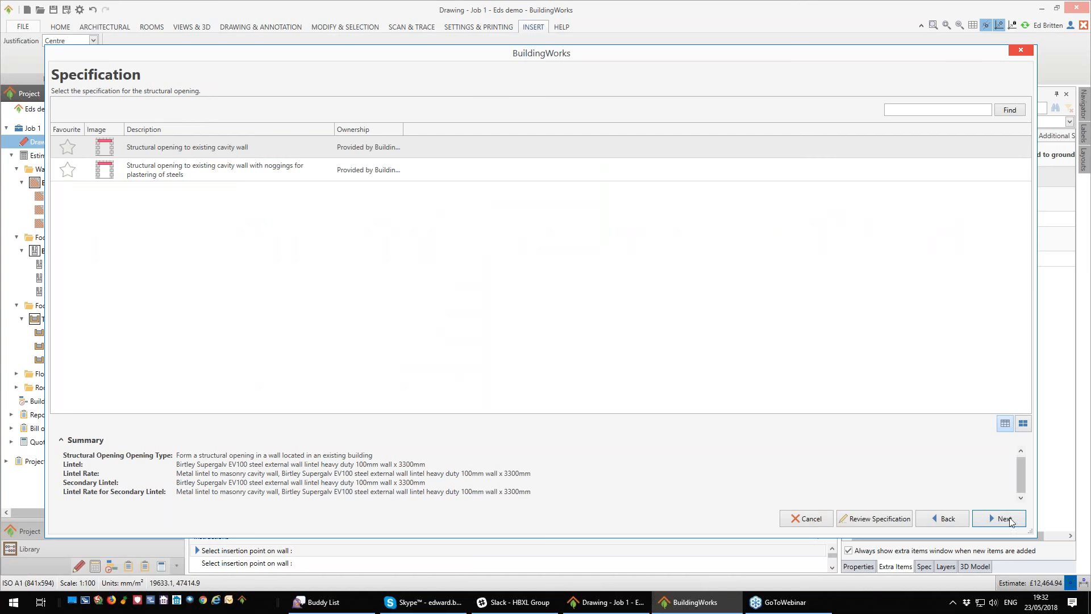
Step: Choose the specification "Structural opening to existing cavity wall with noggings for plastering of steels" and complete the opening
left_click(196, 173)
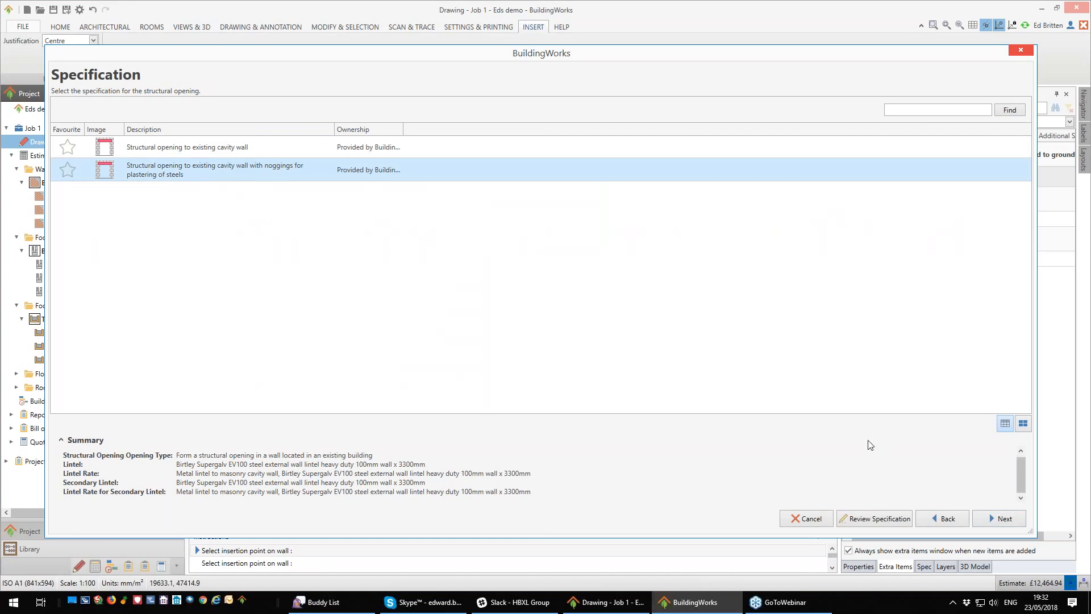
left_click(1002, 518)
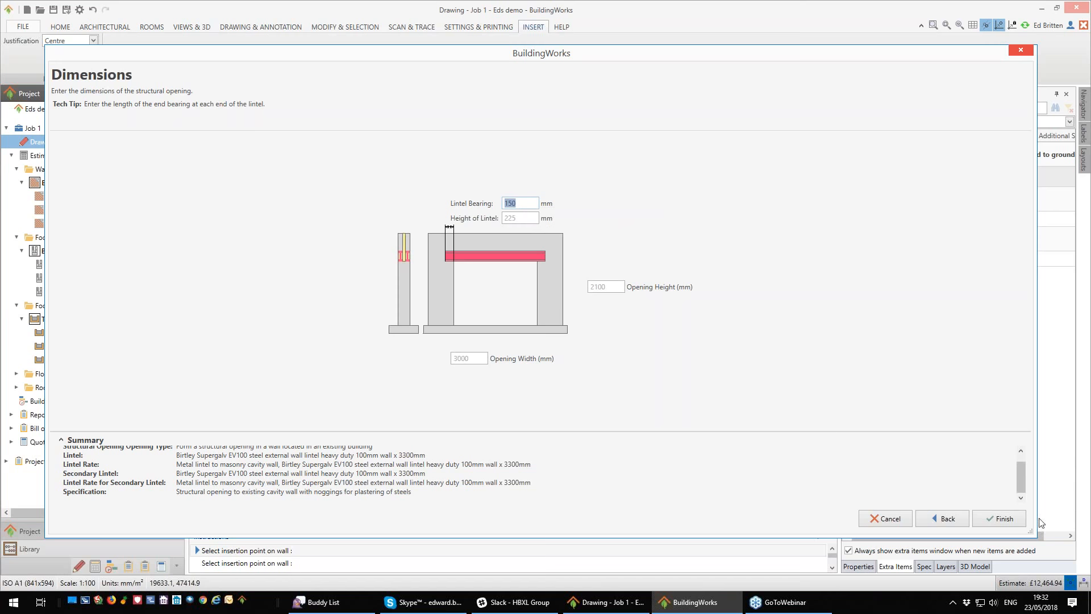
left_click(1001, 518)
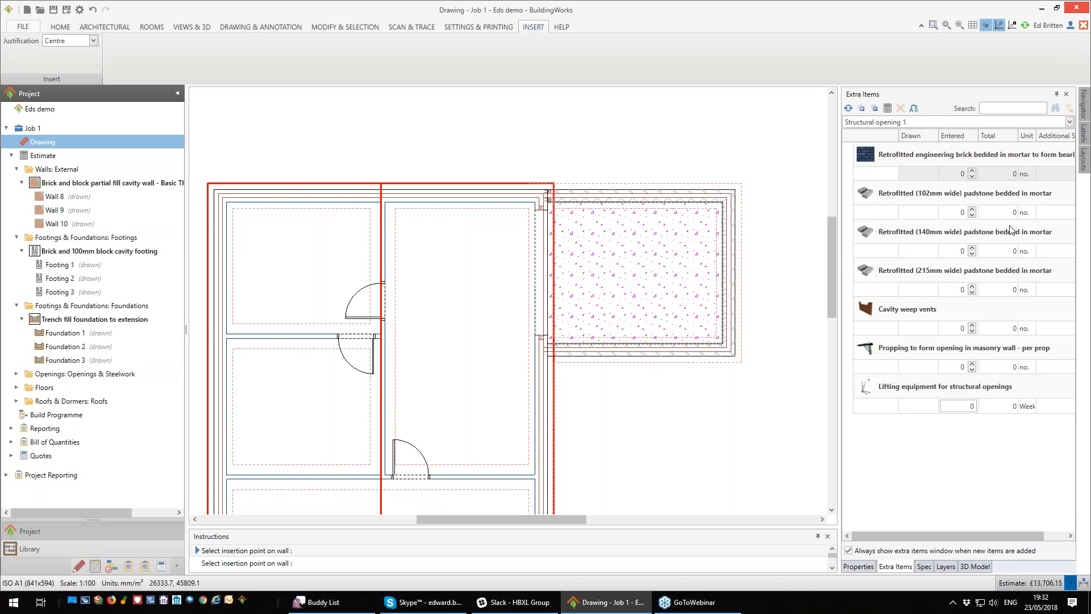
Step: Enter the structural opening's extras: 4 retrofitted 140mm wide padstones, 3 props and 1 week of lifting equipment
double_click(973, 248)
left_click(973, 248)
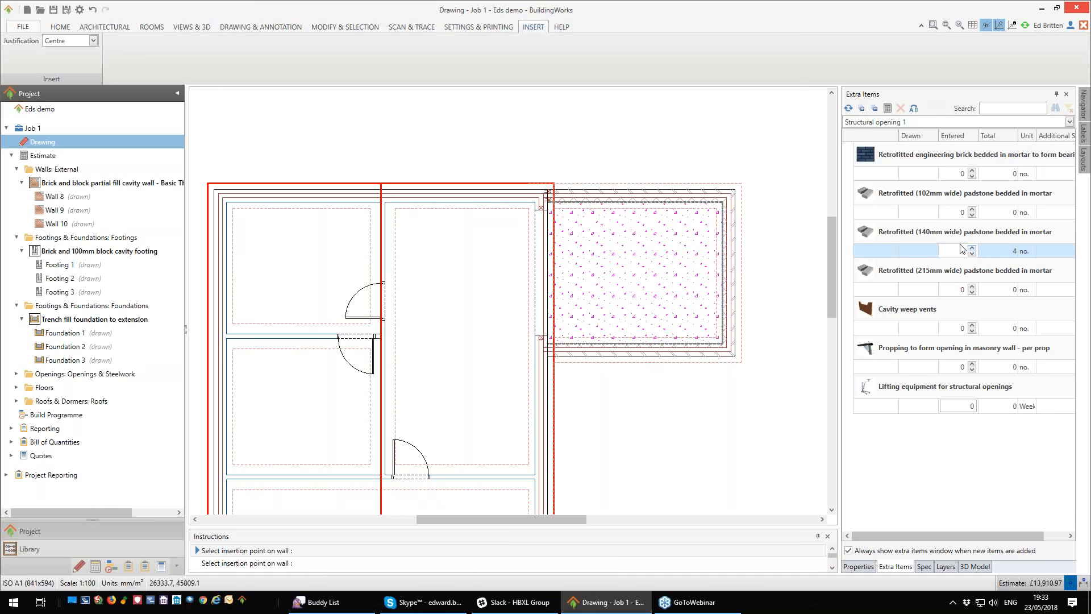
triple_click(973, 366)
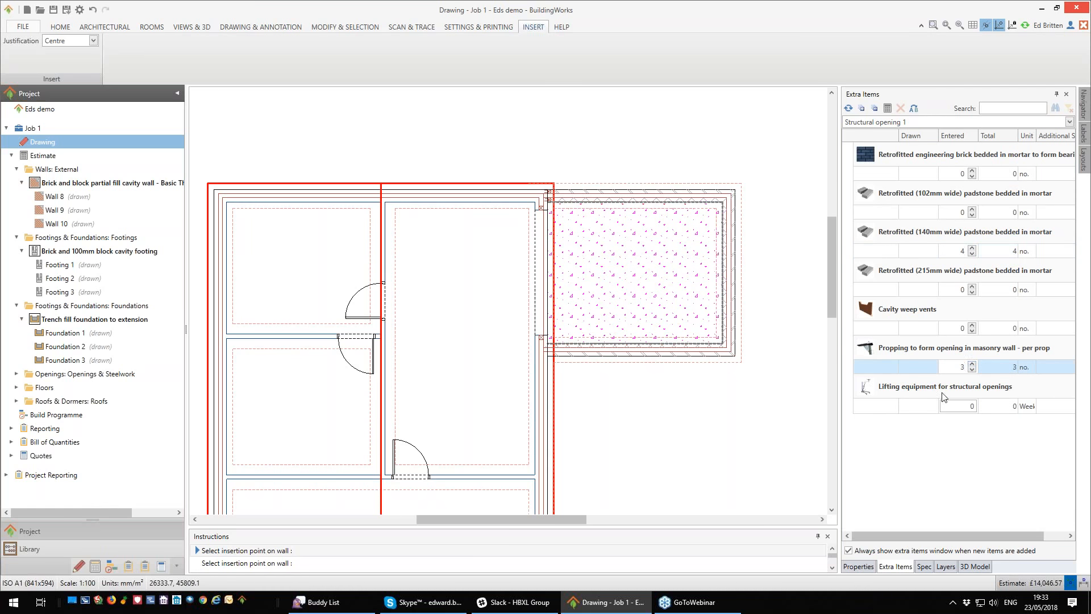
left_click(970, 405)
type("1.")
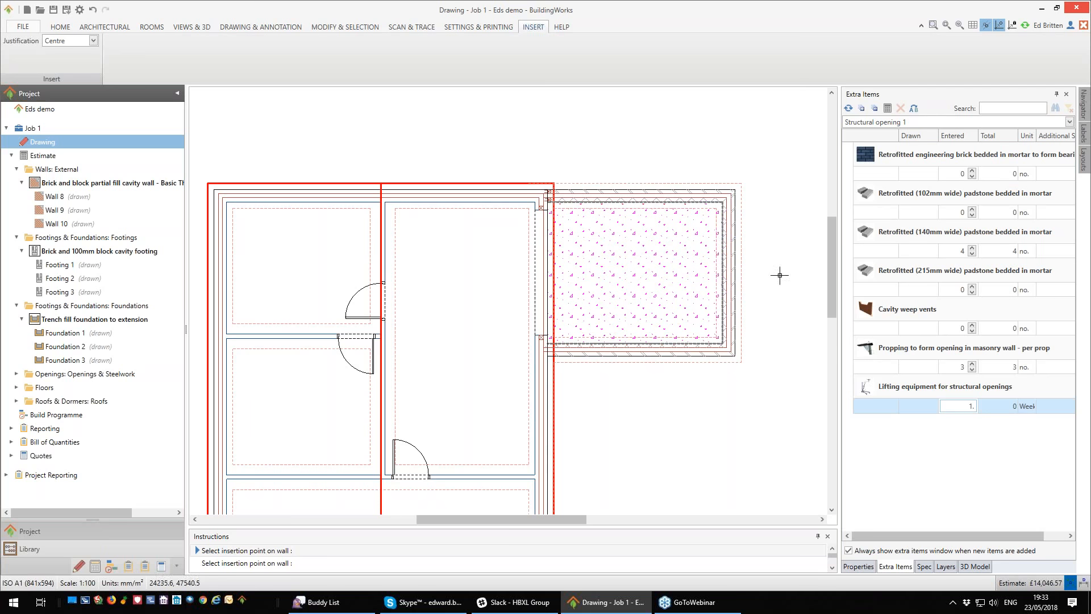
Step: Start adding aluminium bi-fold doors and filter them to 2990 mm width, 1.50 U-value and Grey colour
left_click(111, 29)
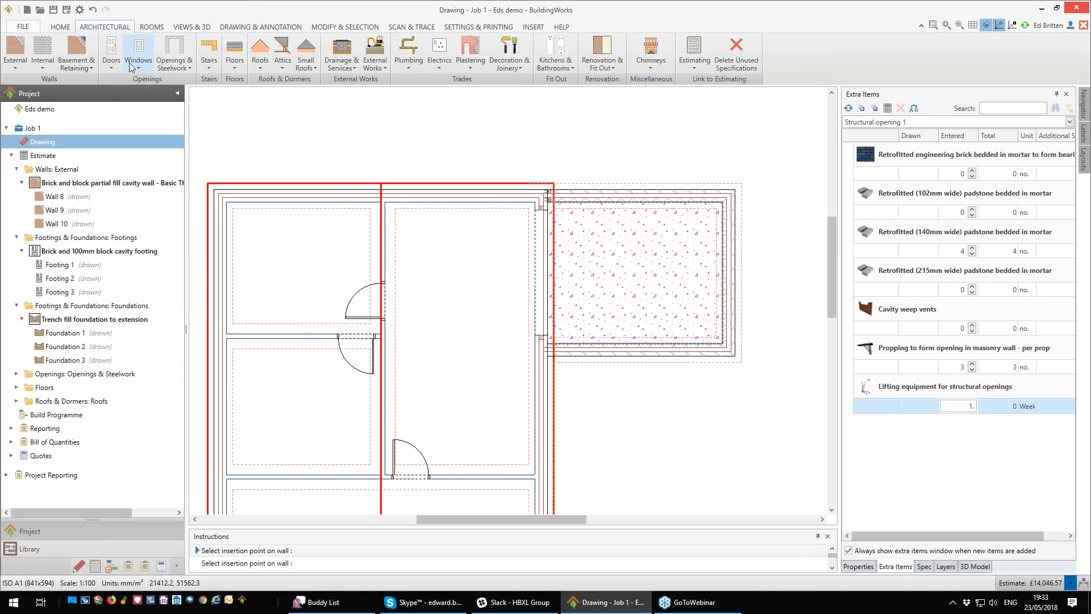
left_click(112, 67)
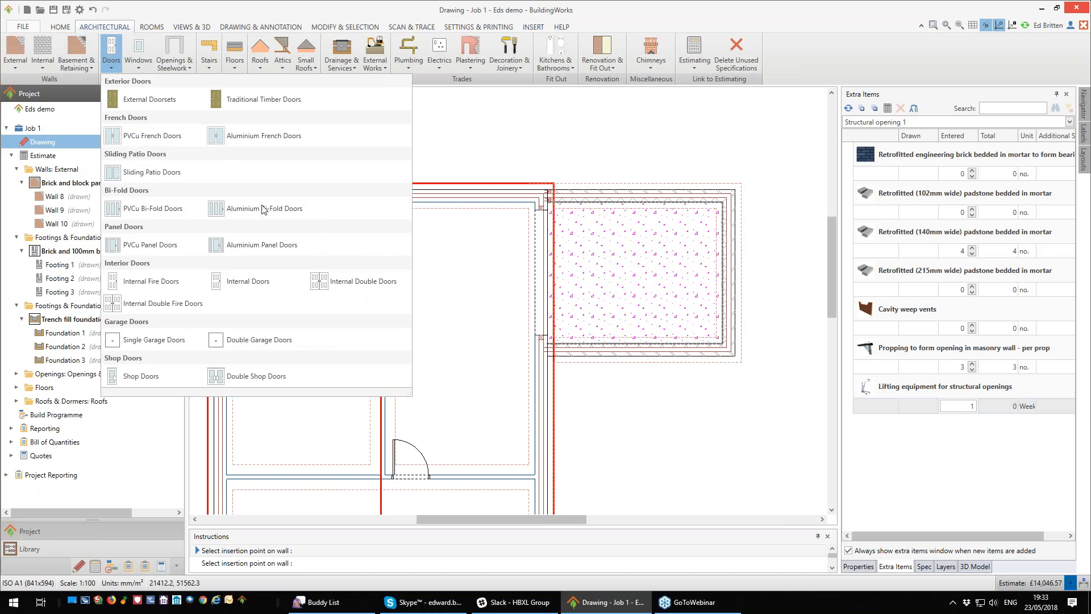
left_click(231, 211)
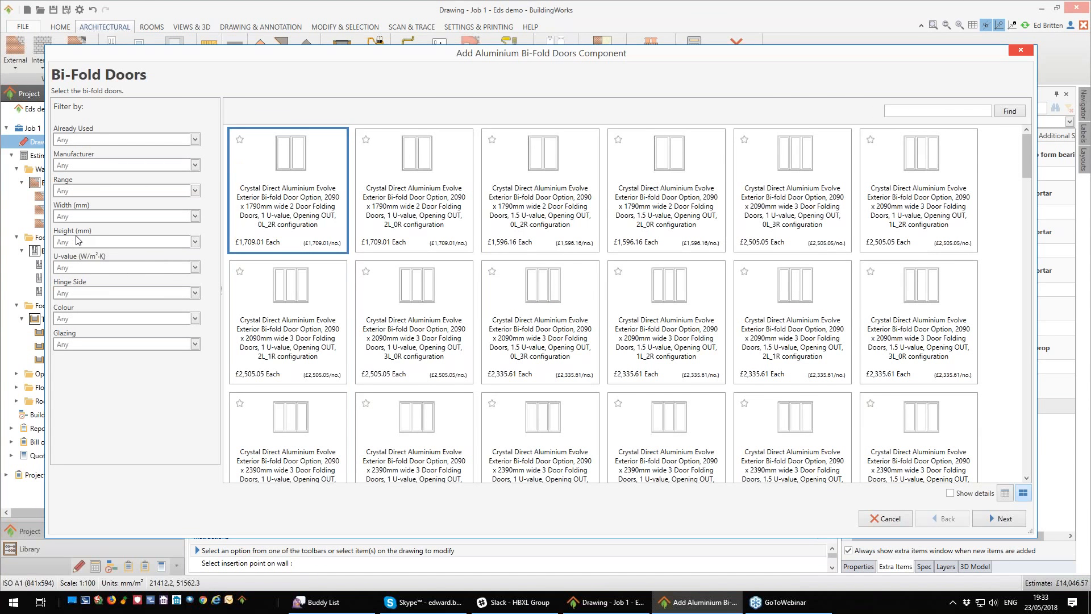
left_click(195, 217)
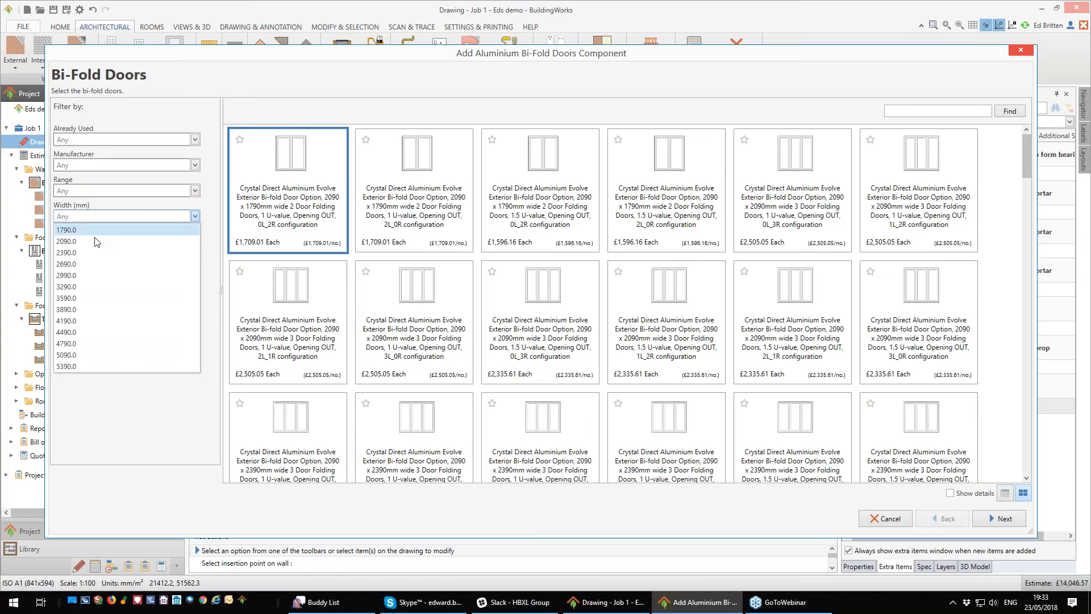
left_click(68, 275)
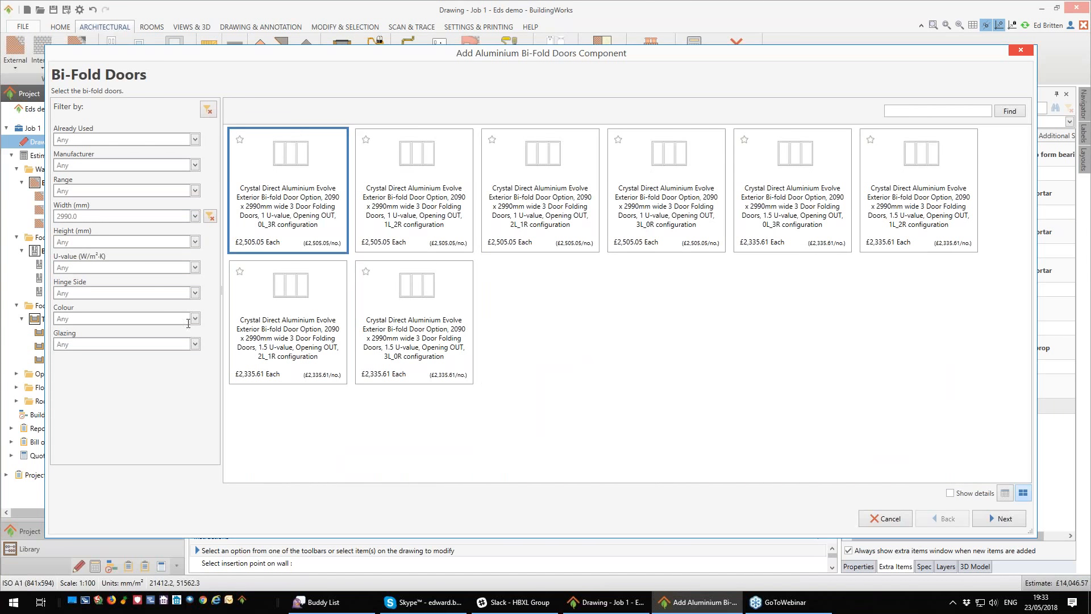
left_click(177, 270)
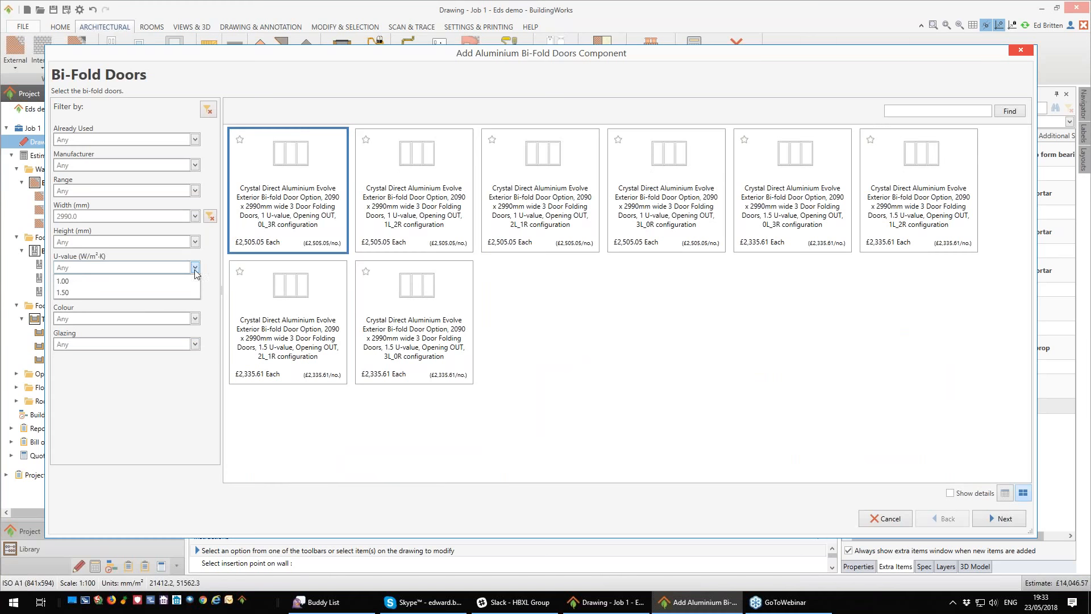
left_click(73, 292)
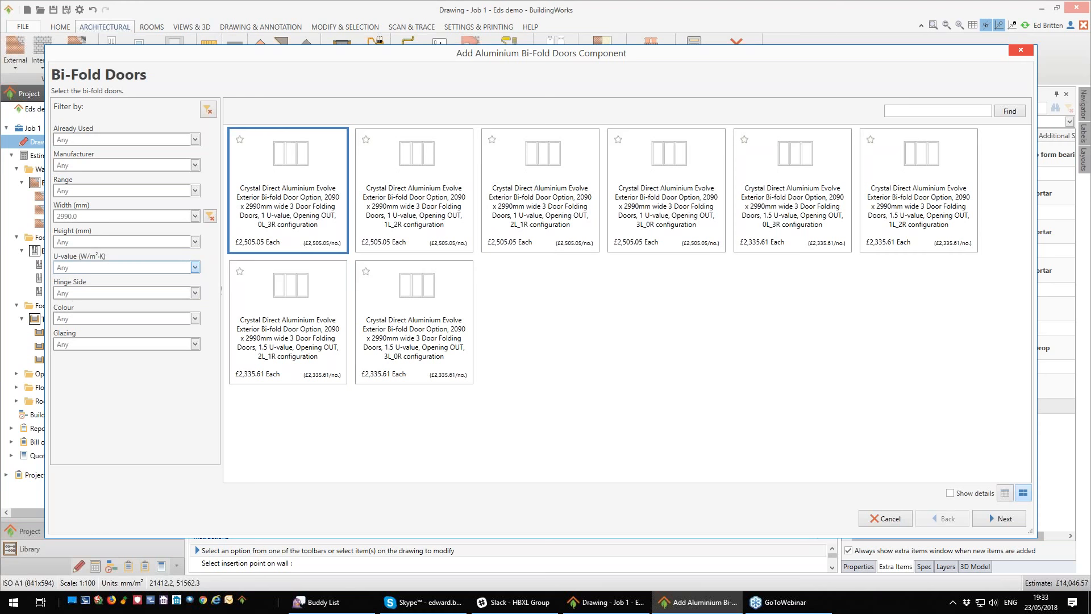
left_click(195, 320)
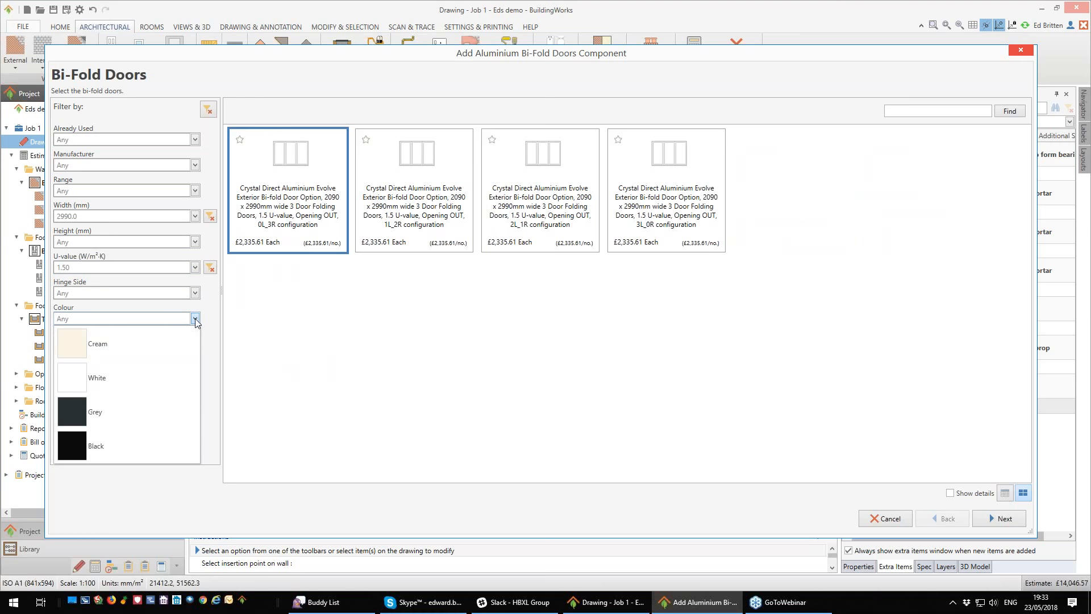
left_click(71, 412)
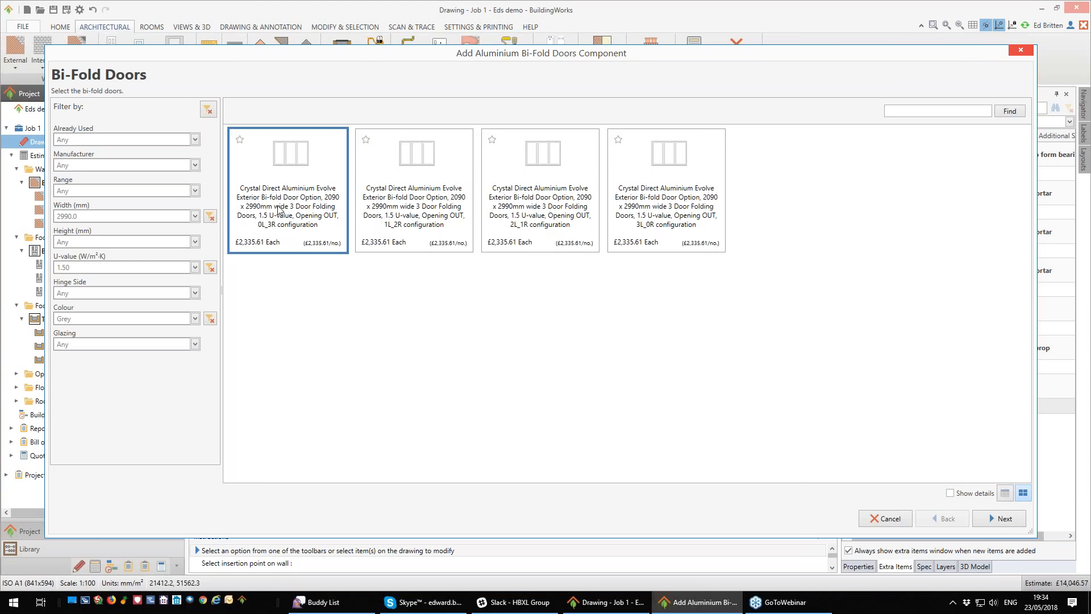
Step: Insert the 0L_3R bi-fold doors centred in the extension's end wall, opening outwards, with the Birtley Supergalv CB90 x 3300mm cavity lintel
left_click(1000, 519)
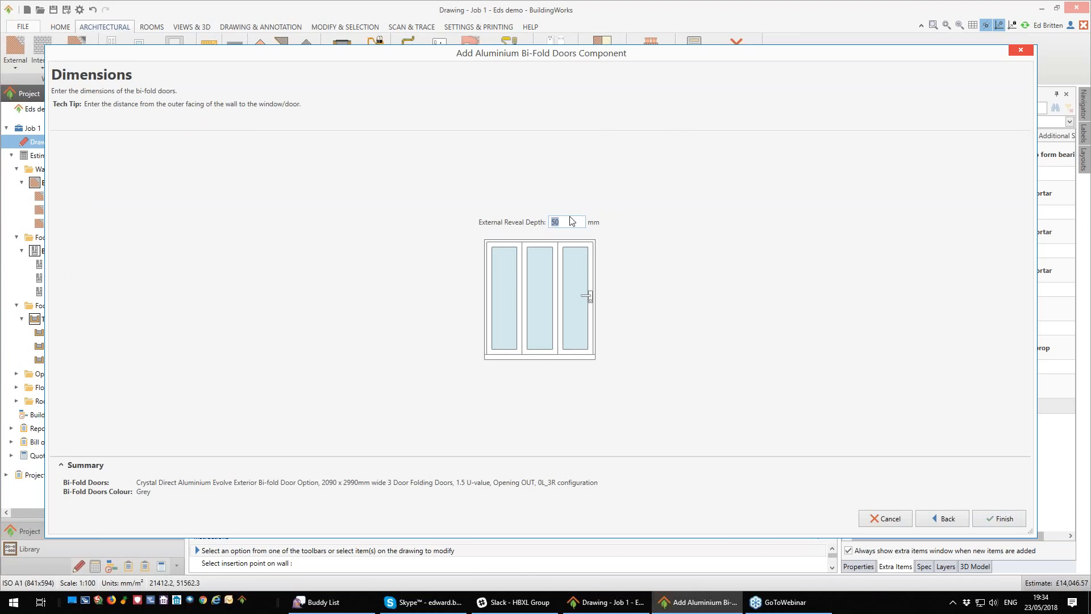
left_click(999, 518)
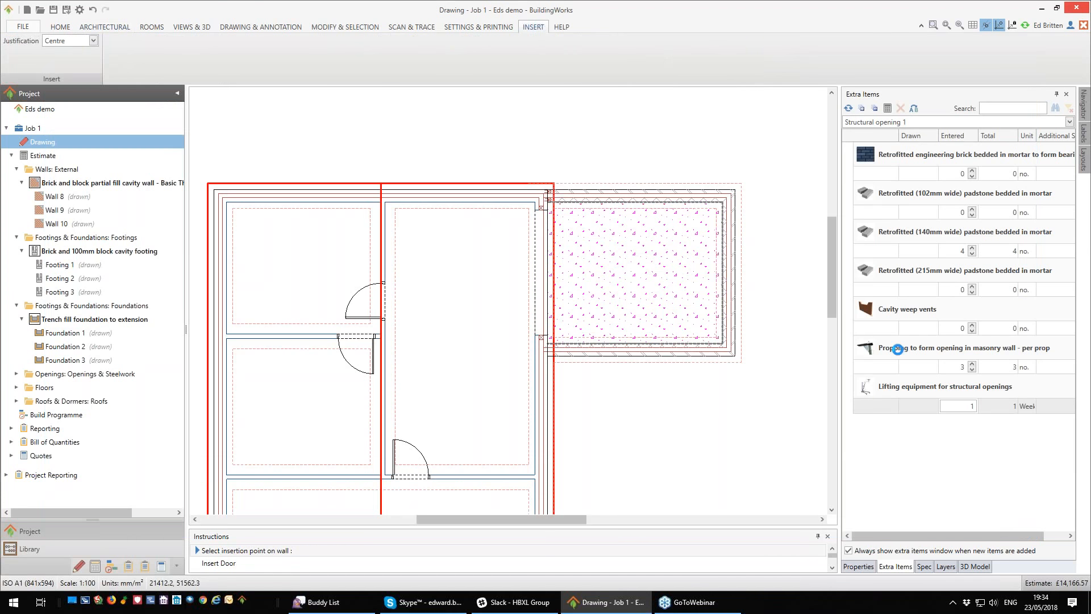
left_click(735, 264)
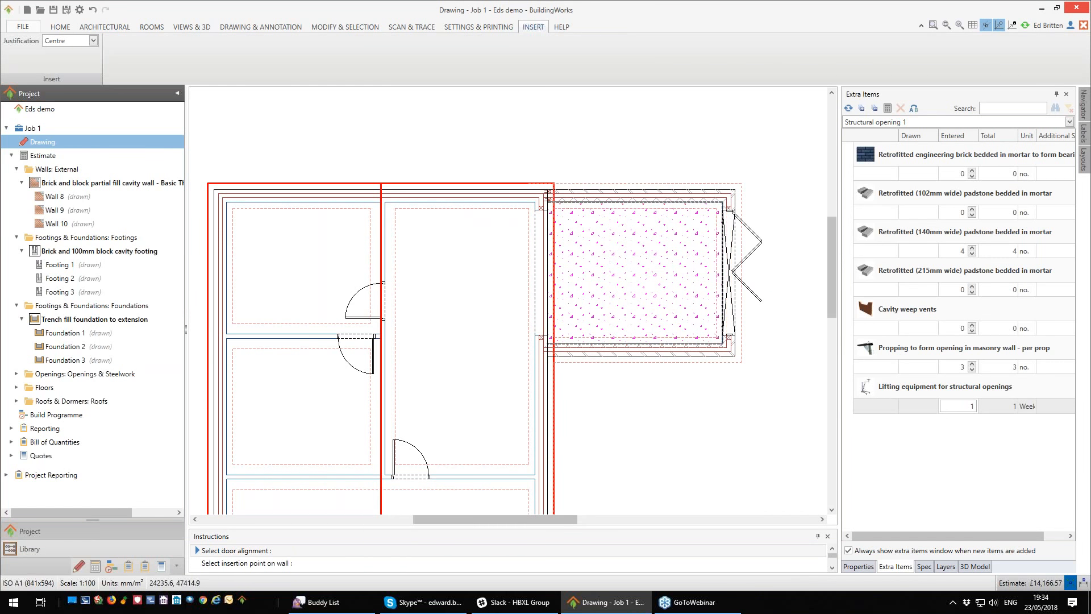
left_click(743, 267)
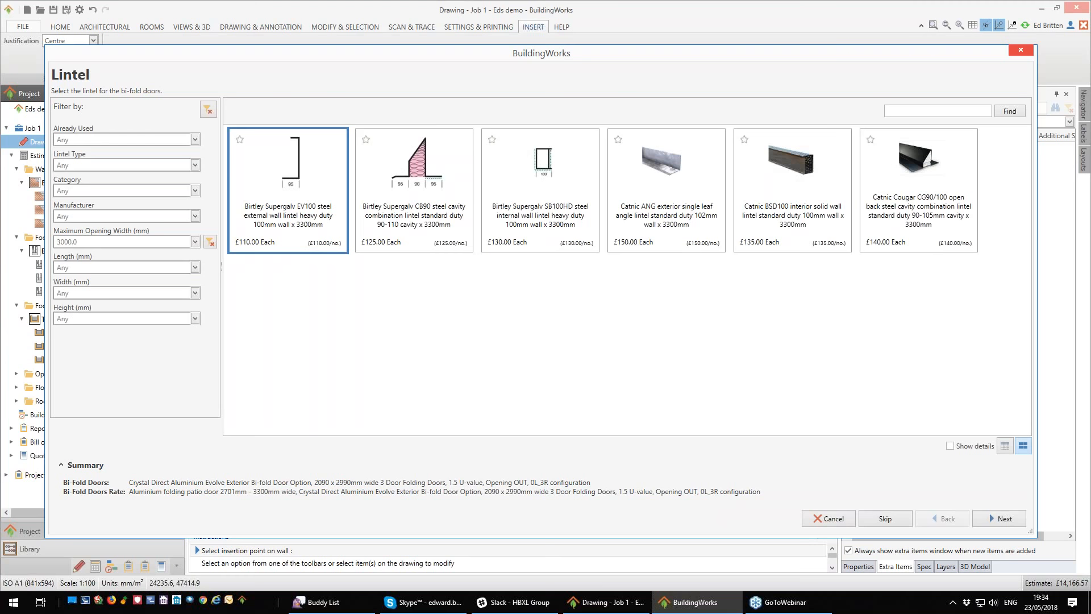
left_click(414, 222)
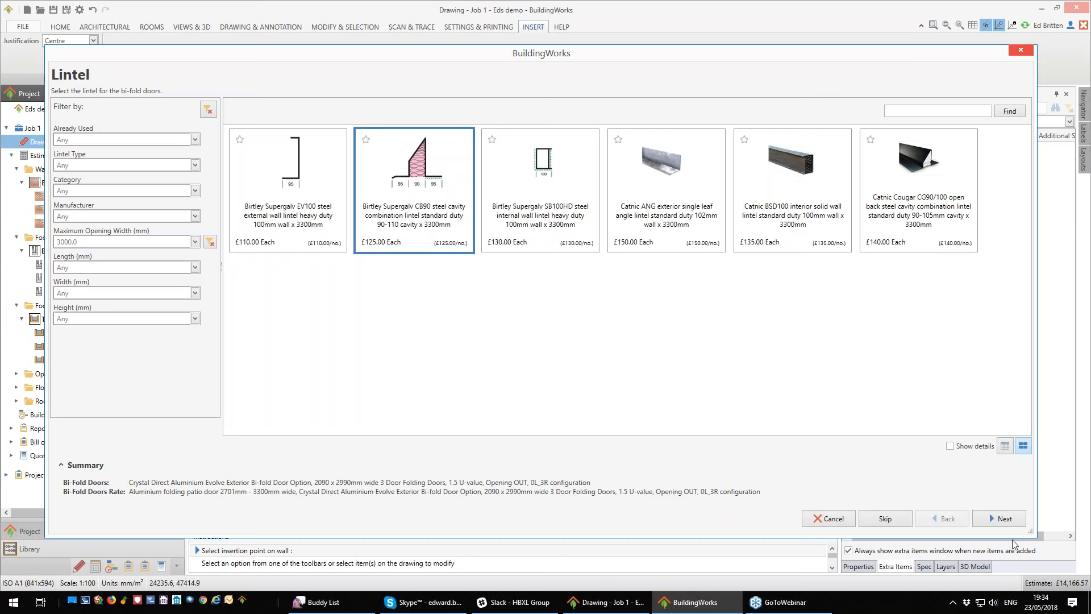
left_click(1003, 518)
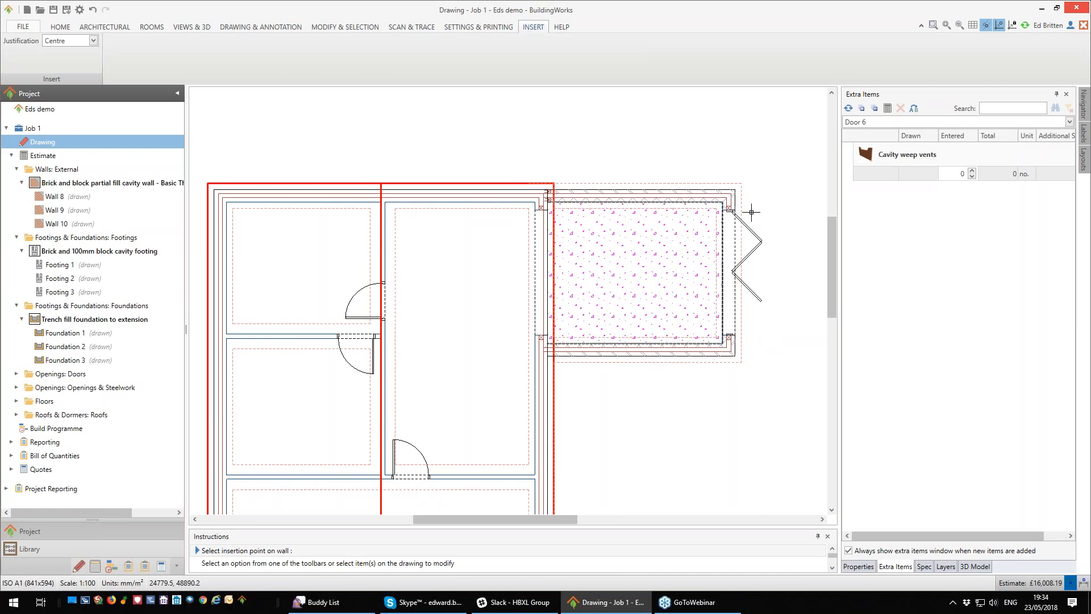
Step: Enter 2 cavity weep vents for the bi-fold doors and inspect the extension in the 3D model
left_click(972, 172)
left_click(972, 171)
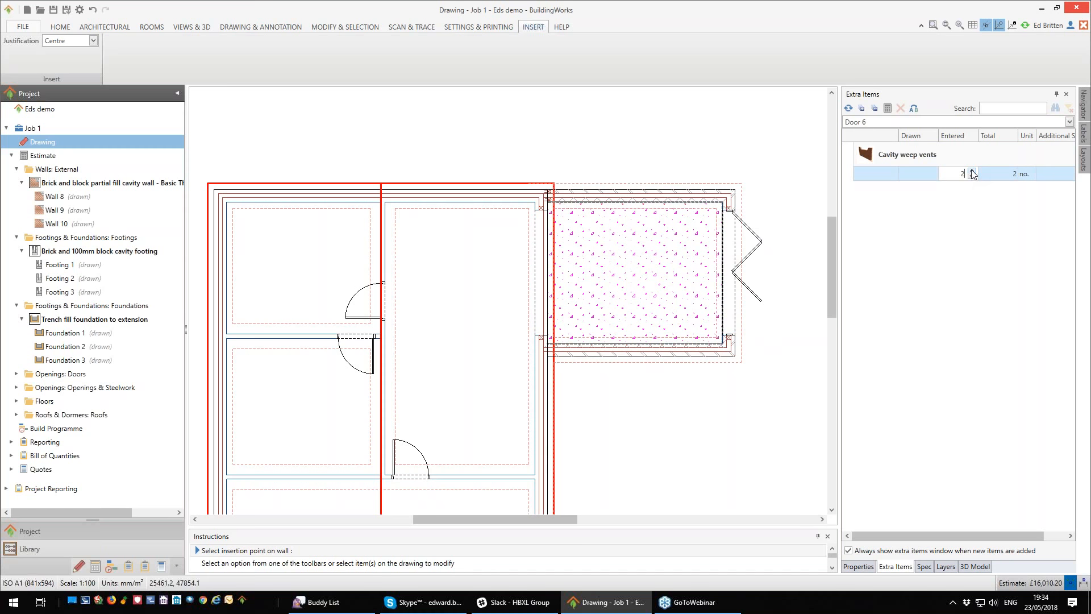
right_click(782, 436)
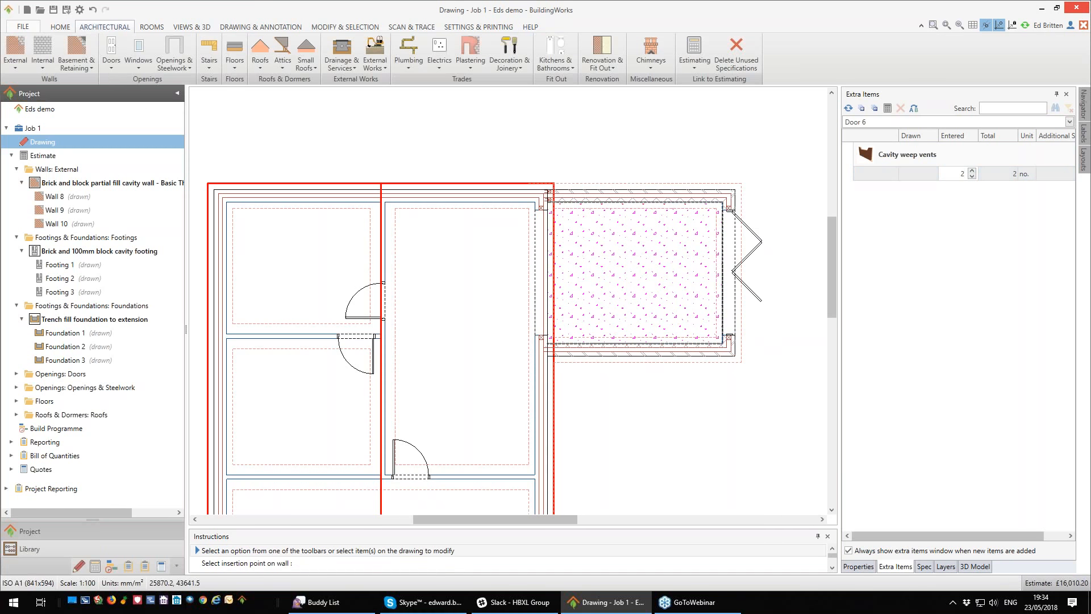
left_click(975, 566)
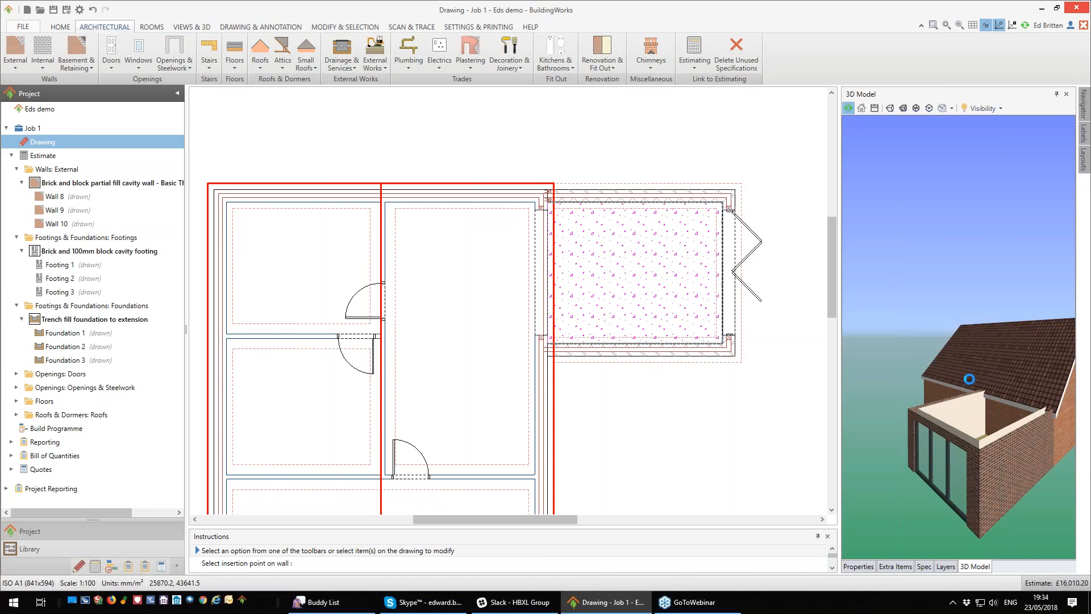
left_click_drag(984, 415, 964, 395)
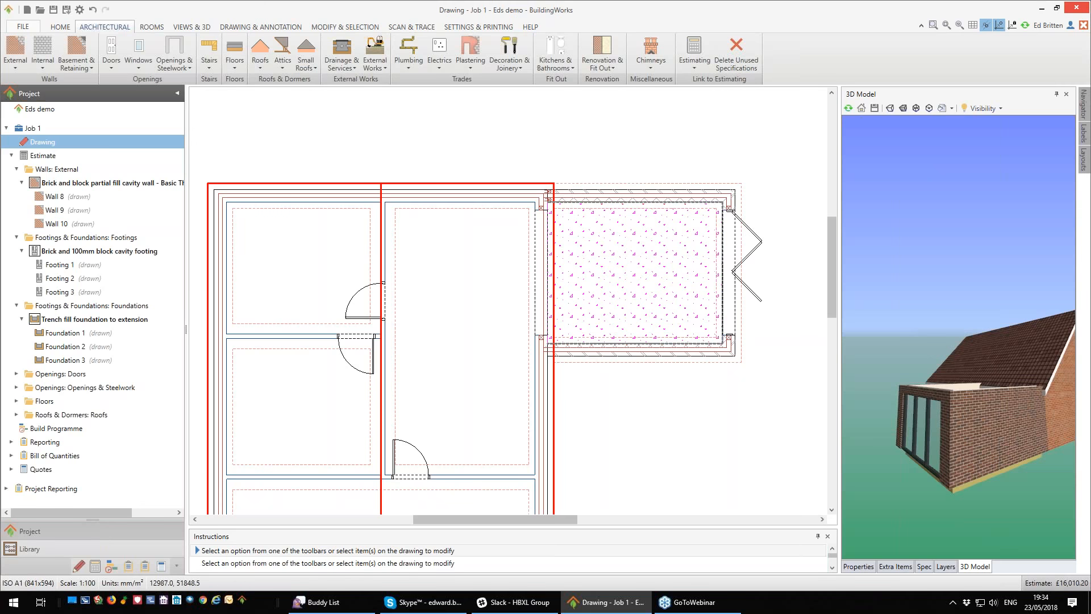
Step: Start a cold cut roof with the specification "Tiled cut cold roof with timbers at 400mm centres - Basic Thermal Performance"
left_click(261, 67)
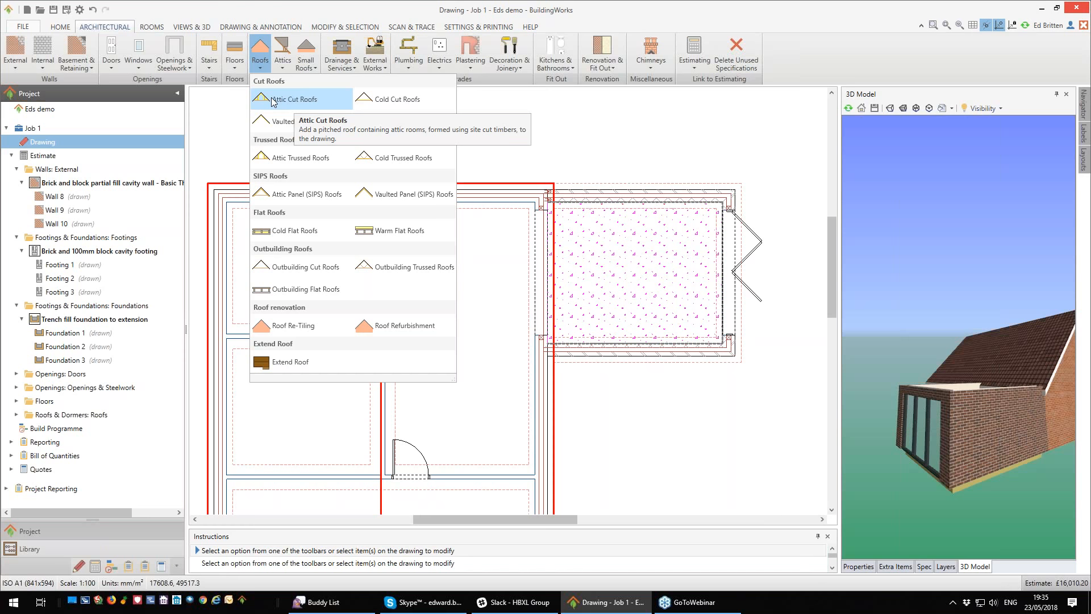
left_click(393, 102)
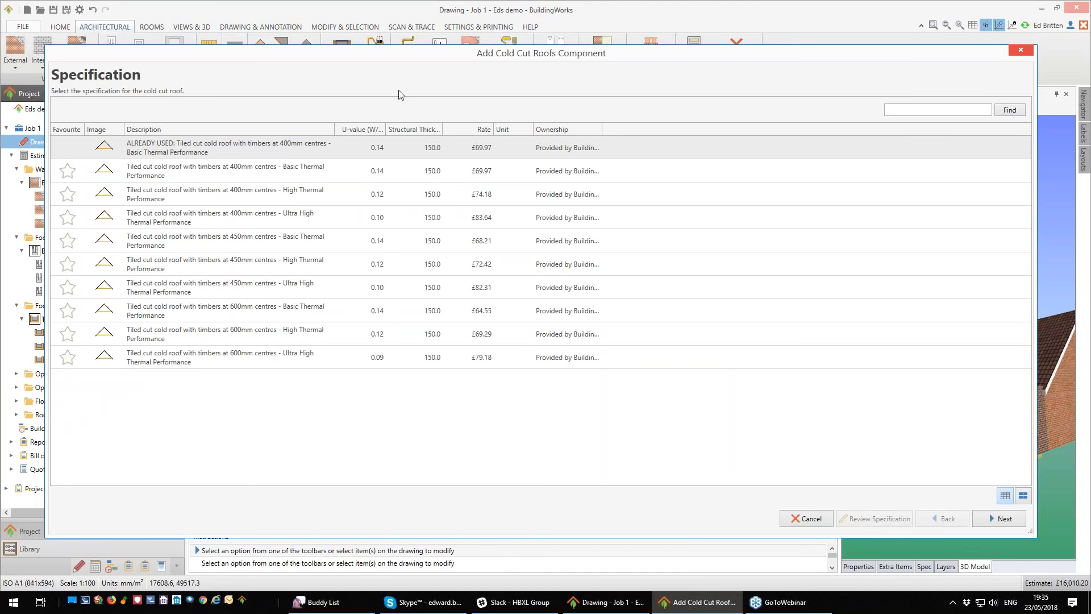
left_click(304, 175)
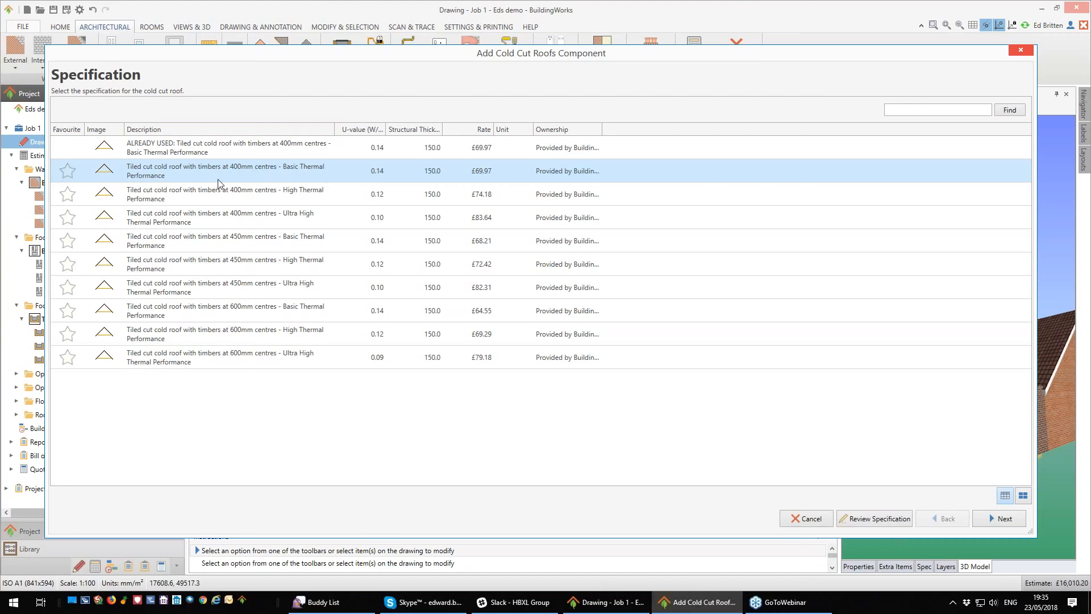
left_click(995, 518)
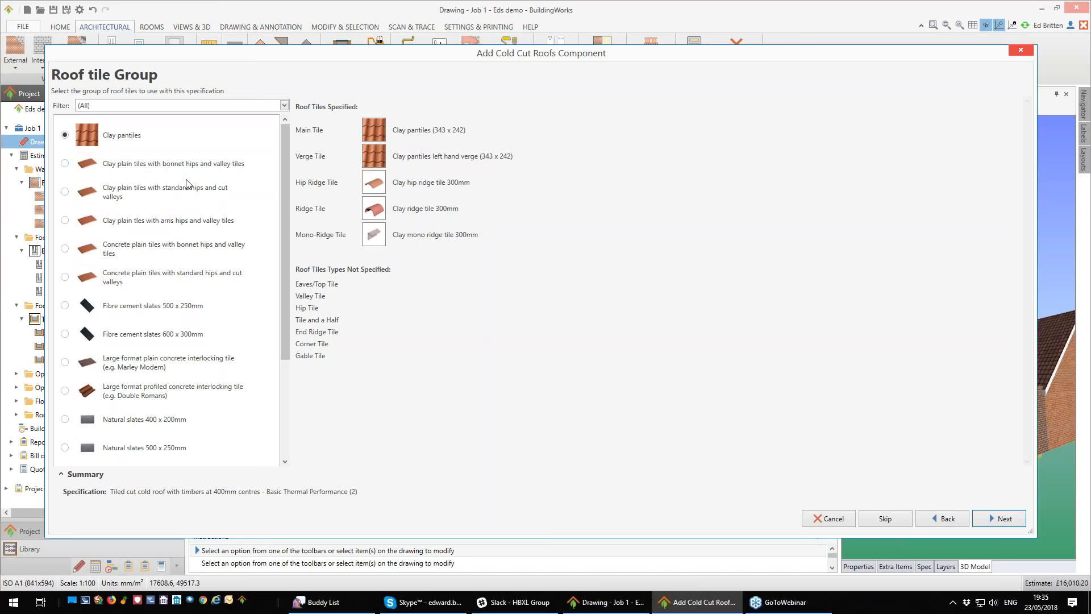
Step: Choose large format profiled concrete interlocking tiles, dry fixed with lathe and felt, and the Apex roof type, then accept the roof dimensions
left_click(66, 391)
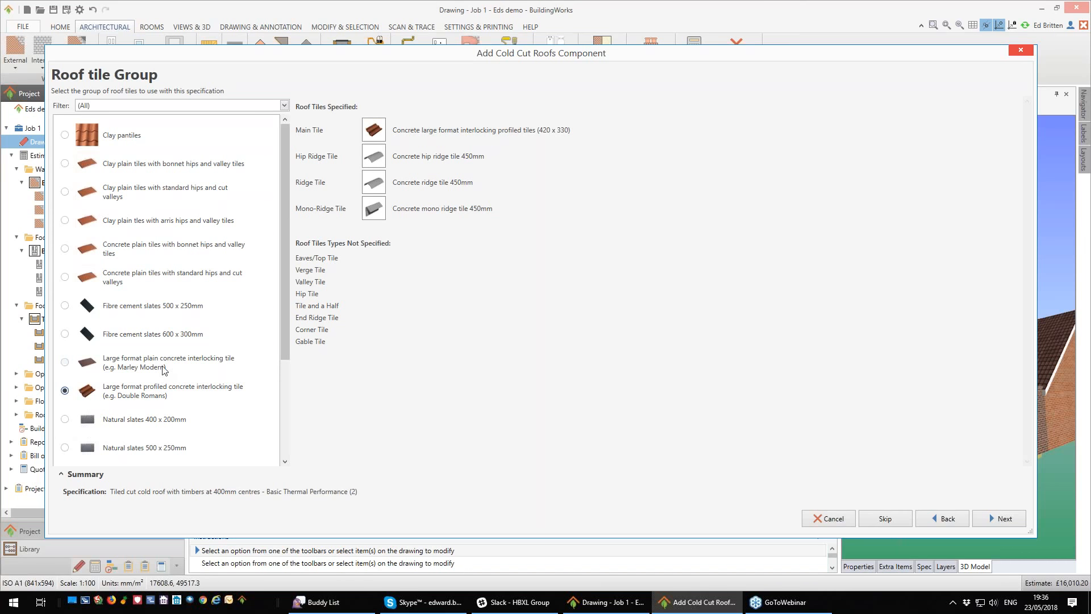
left_click(1003, 519)
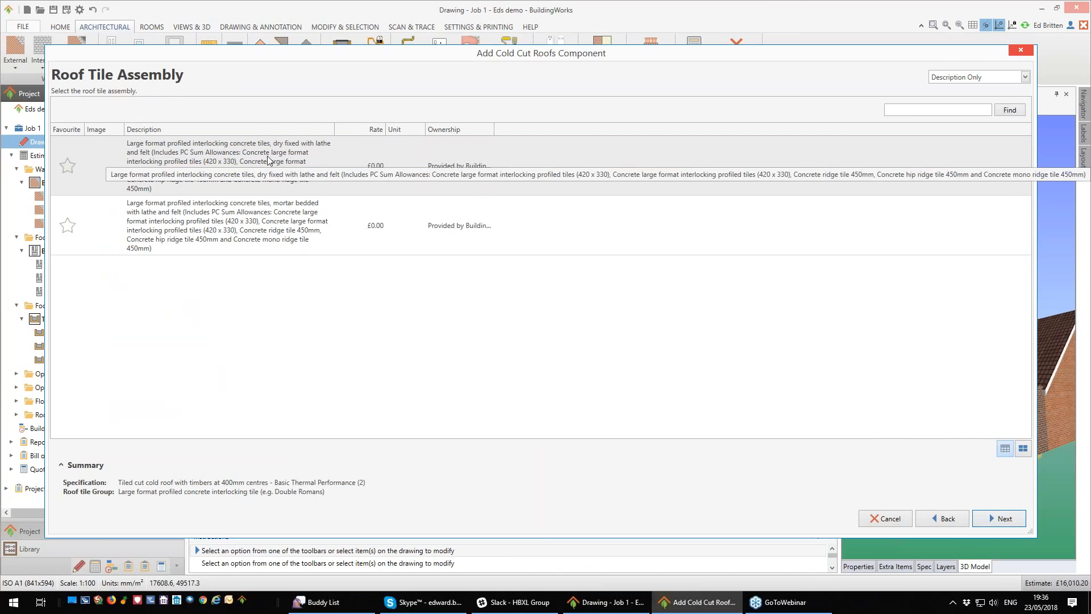
left_click(1017, 517)
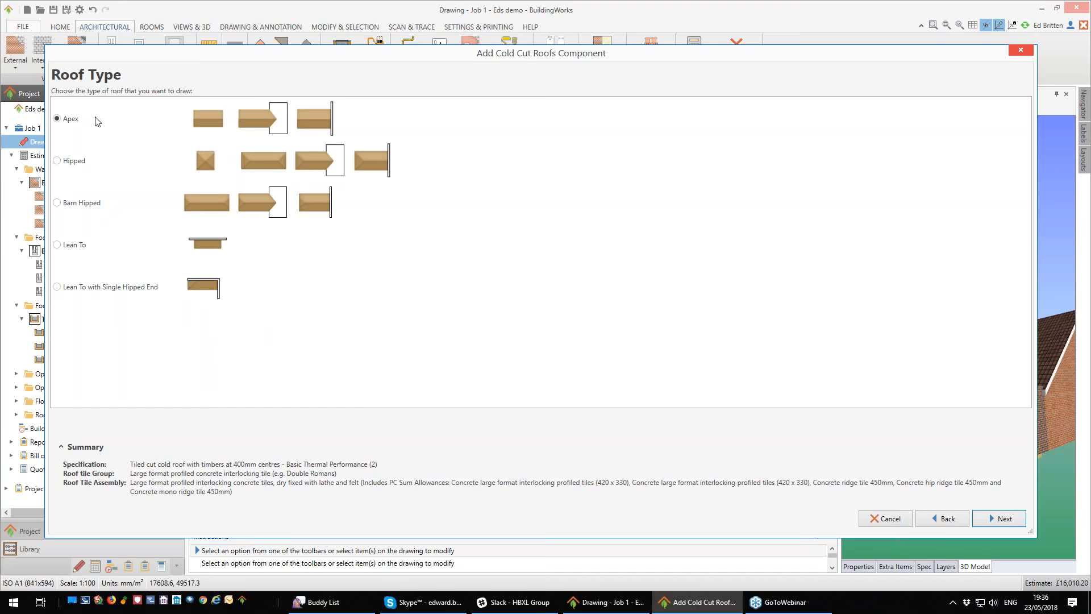
left_click(999, 518)
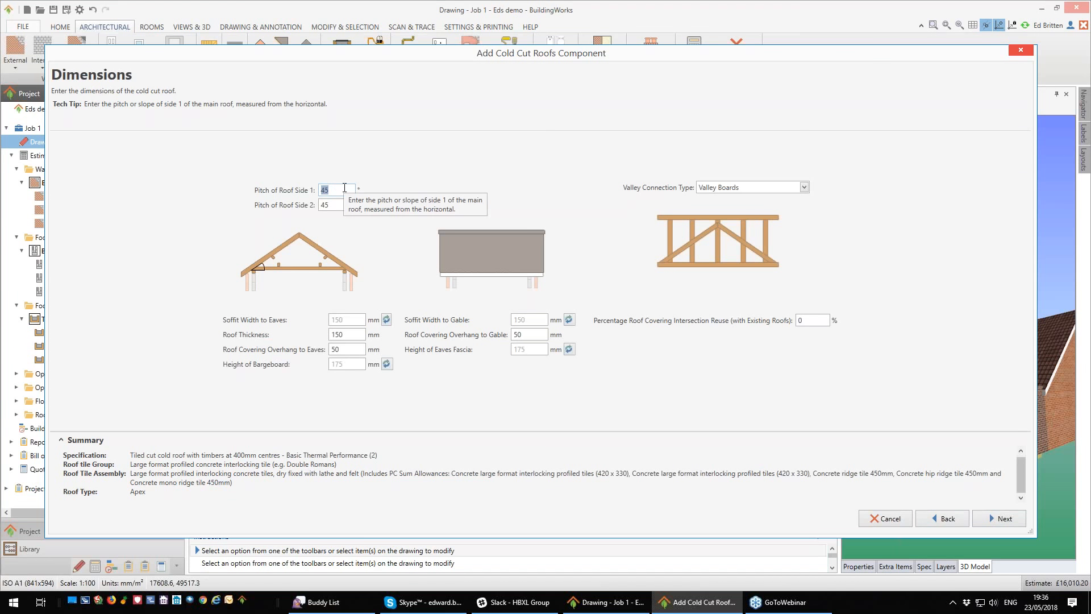
left_click(999, 518)
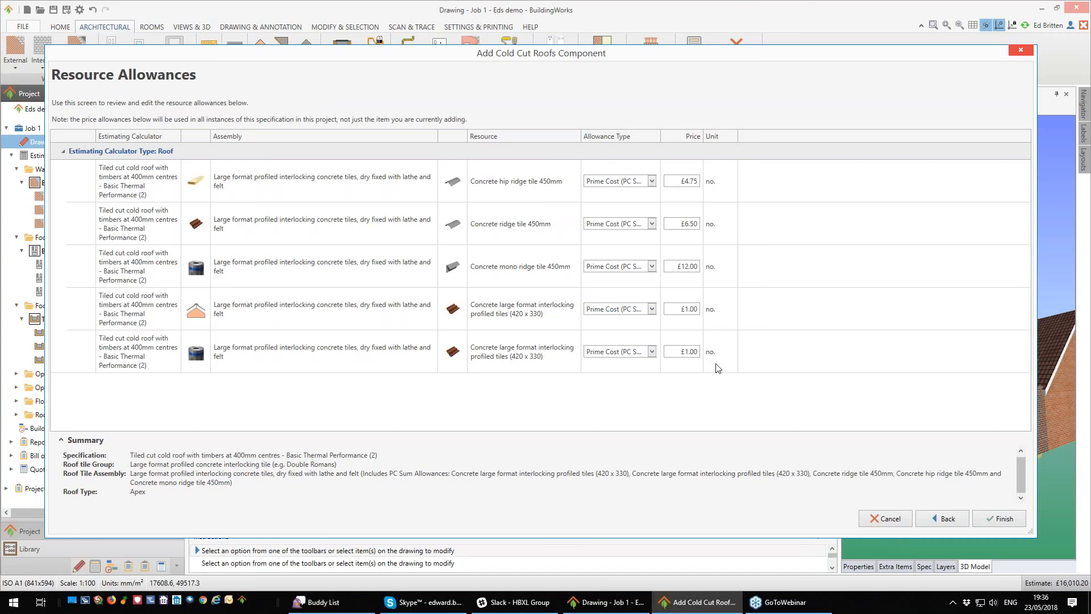
Step: Set both large format interlocking profiled tile allowances to a Known Price of £1.20 and complete the roof setup
left_click(701, 352)
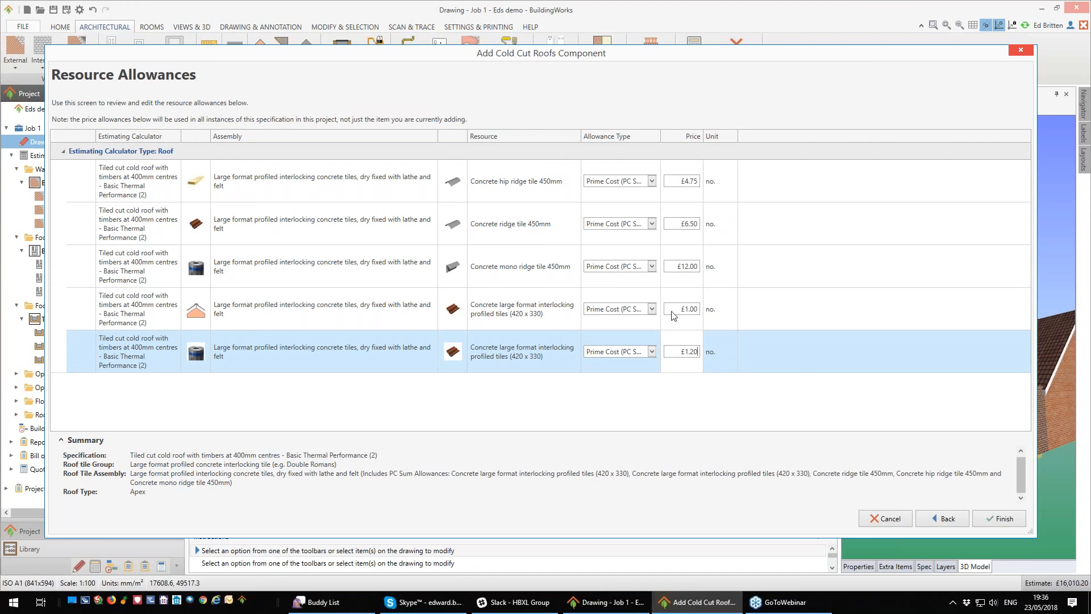
left_click(697, 310)
left_click(699, 309)
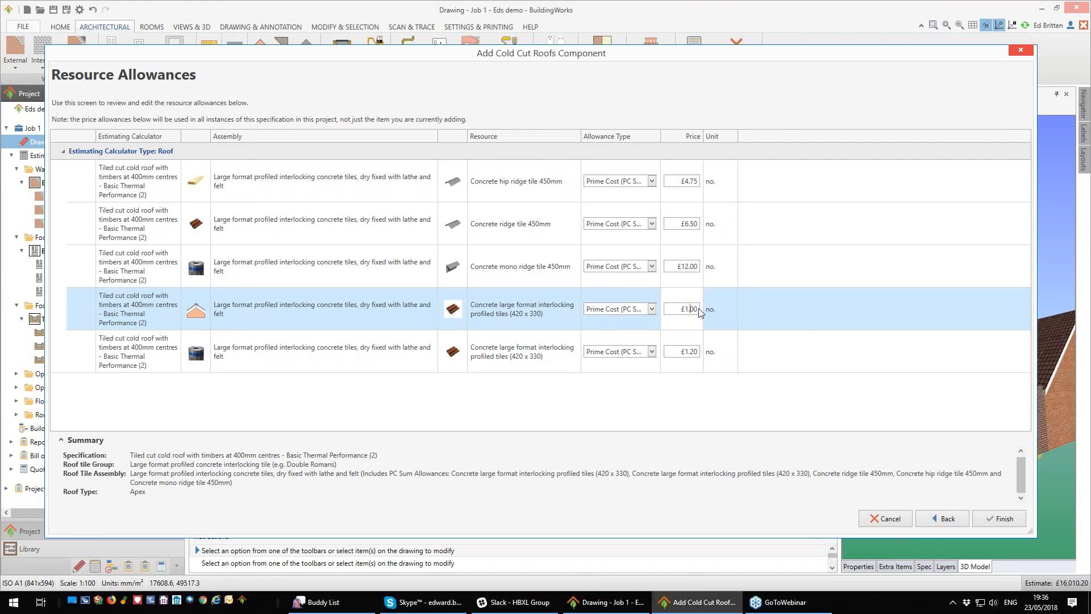
left_click(669, 268)
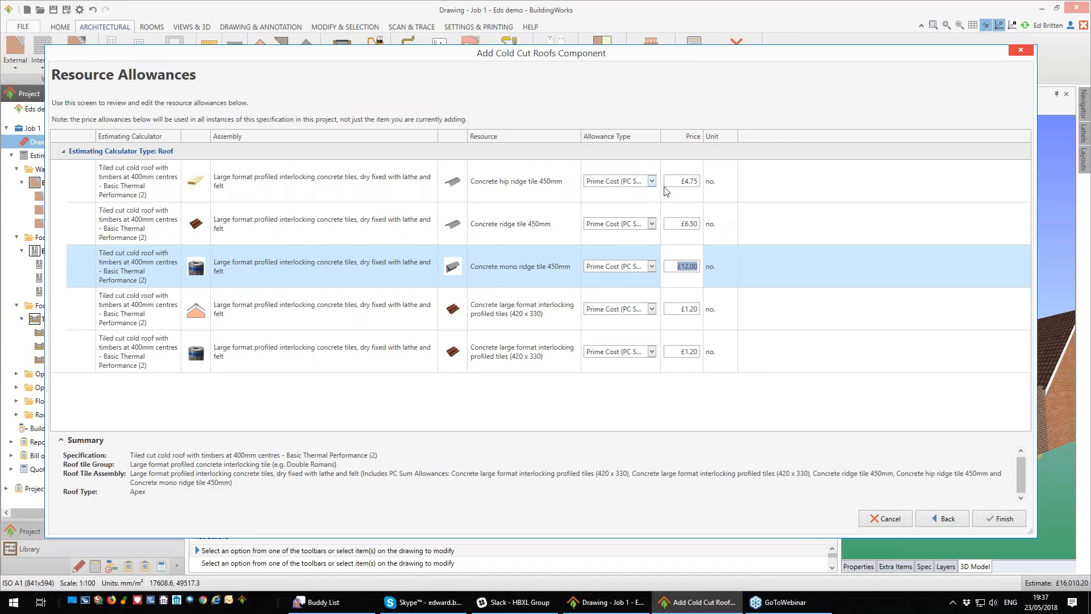
left_click(624, 333)
left_click(652, 352)
left_click(608, 375)
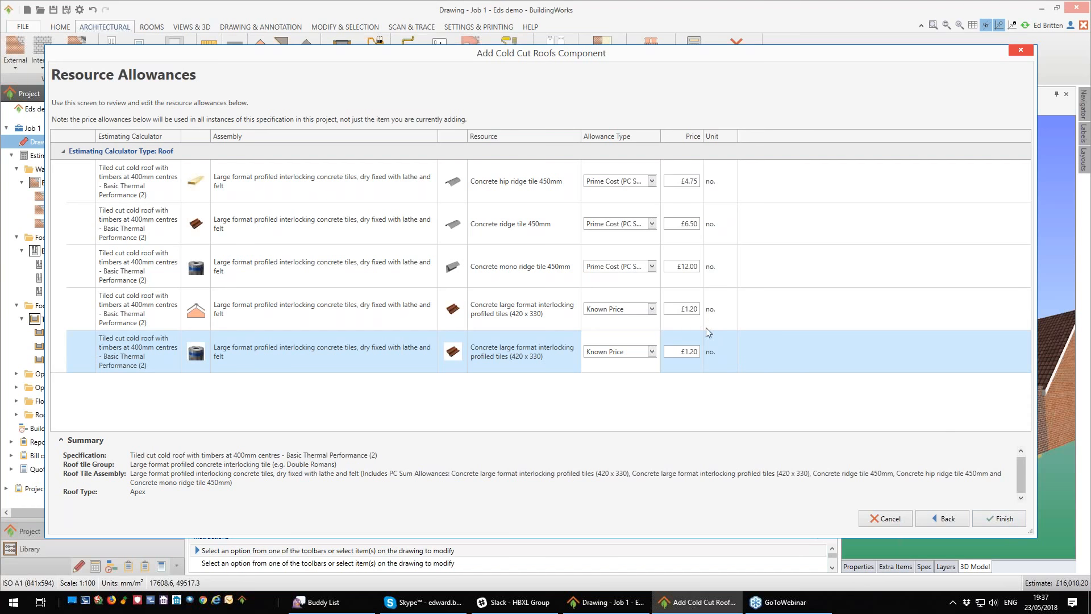
left_click(1004, 519)
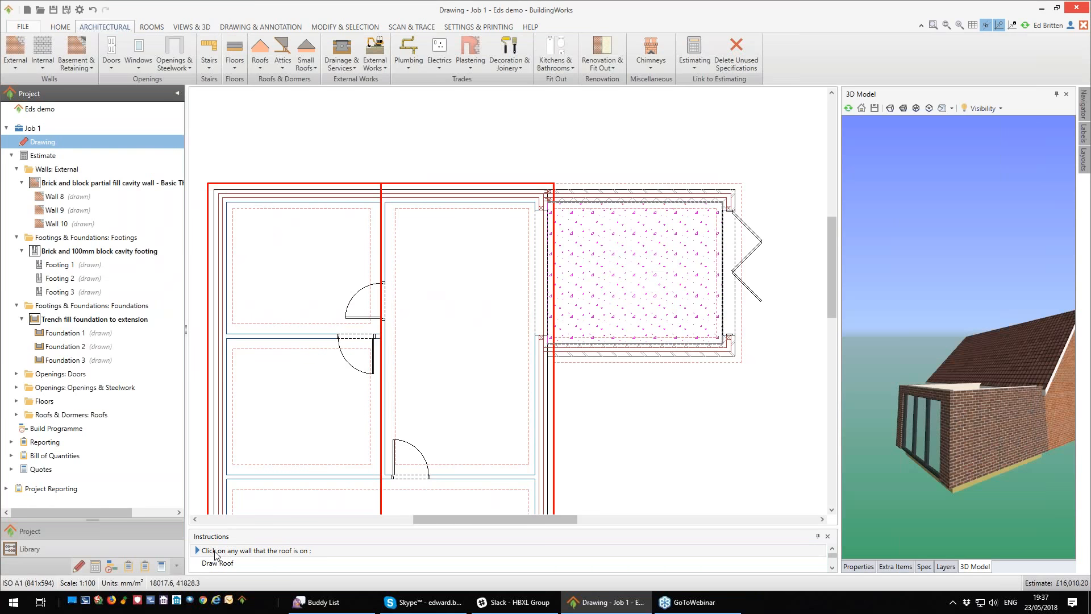
Step: Try to draw the apex roof from the extension's bi-fold door wall to the midpoint of the house wall in sketch mode, and undo it
left_click(687, 192)
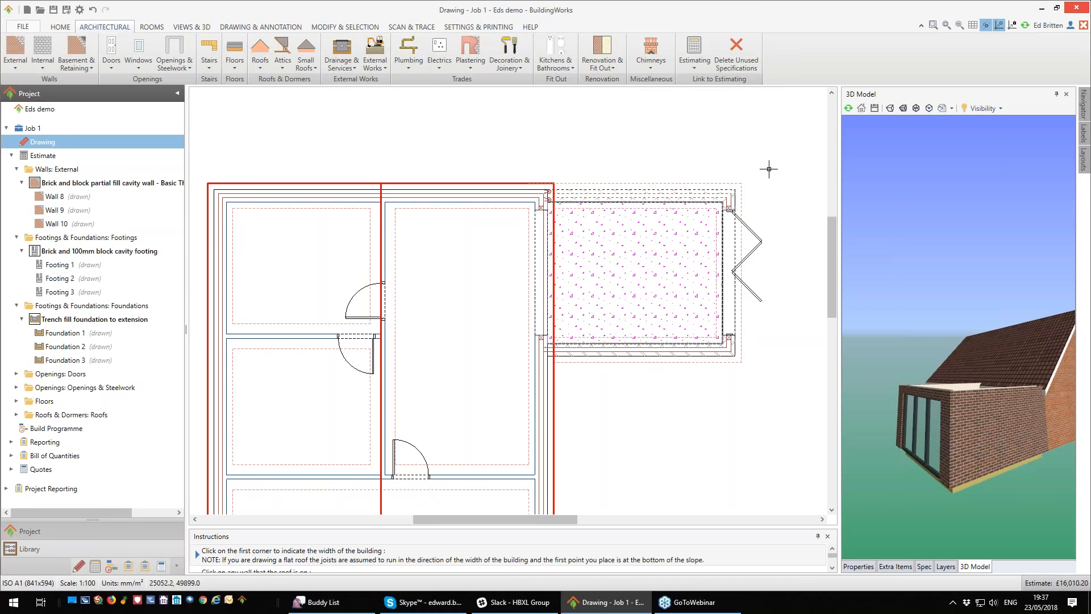
left_click(734, 189)
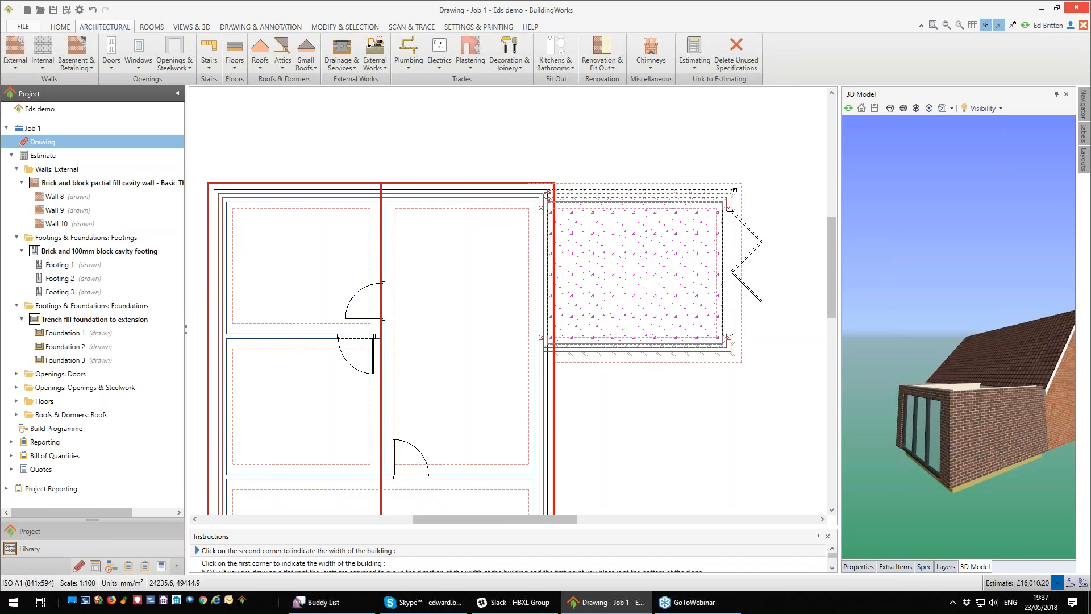
left_click(736, 356)
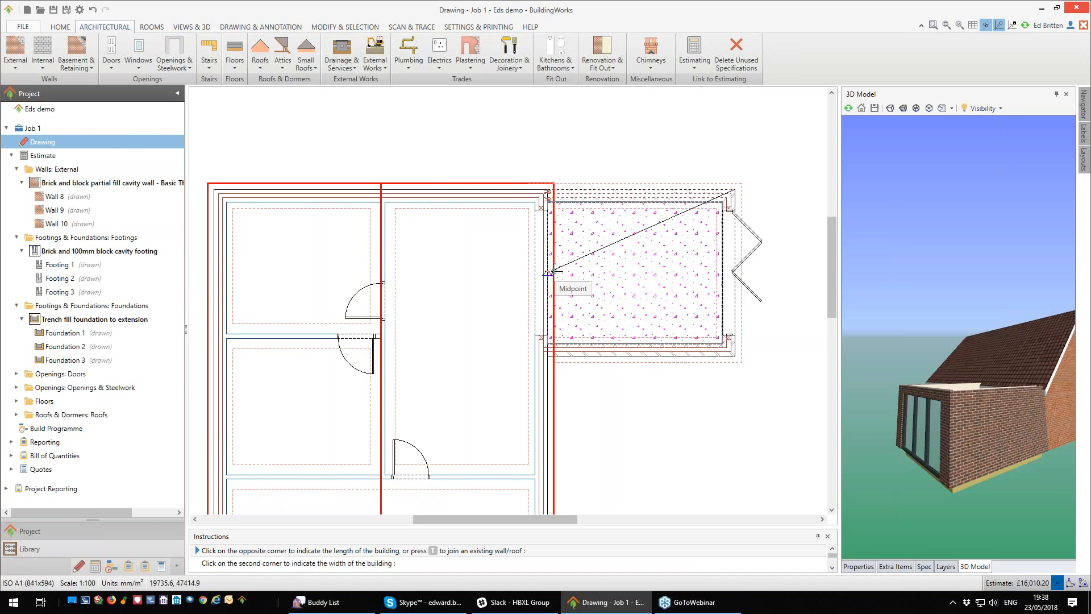
left_click(244, 28)
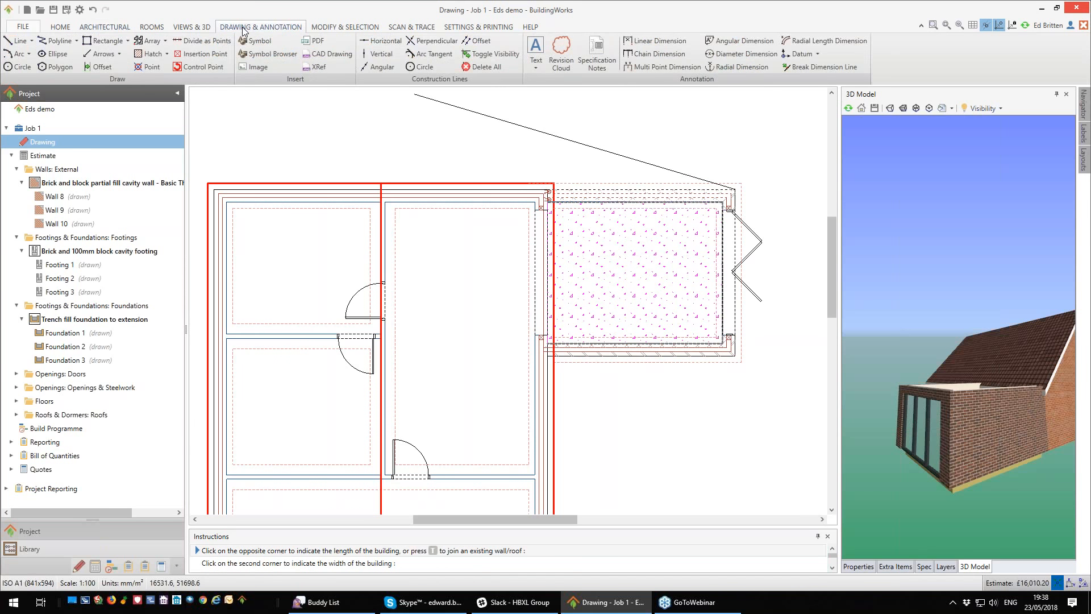
left_click(206, 29)
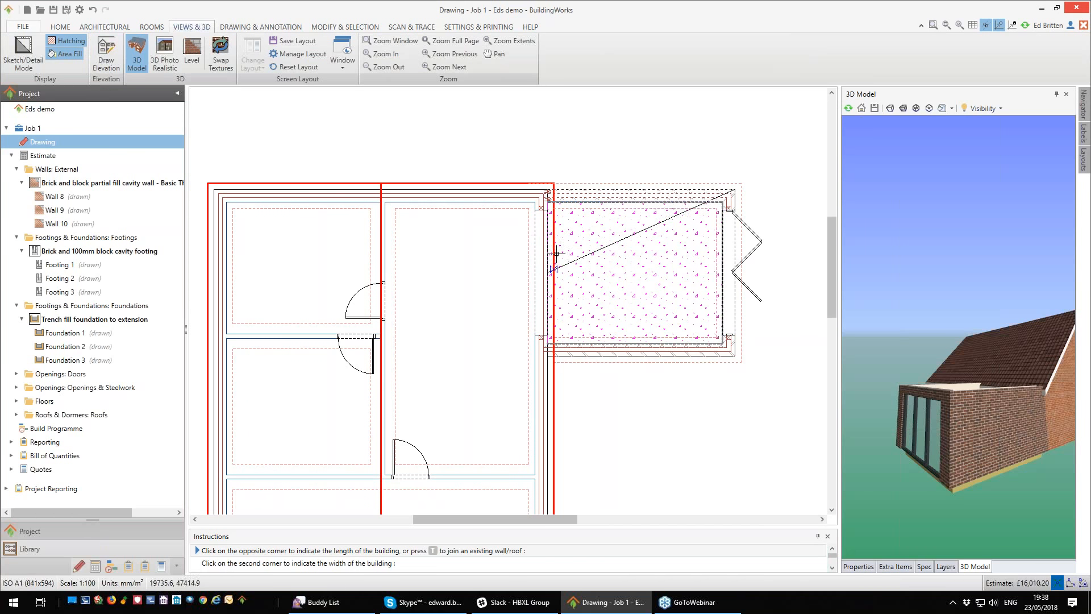
left_click(23, 63)
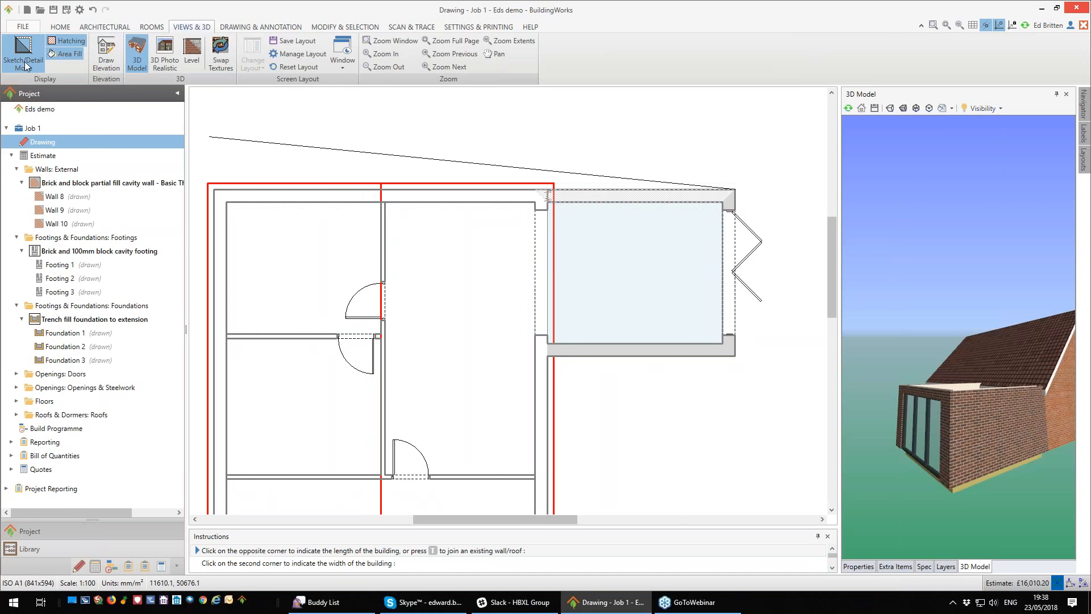
left_click(553, 272)
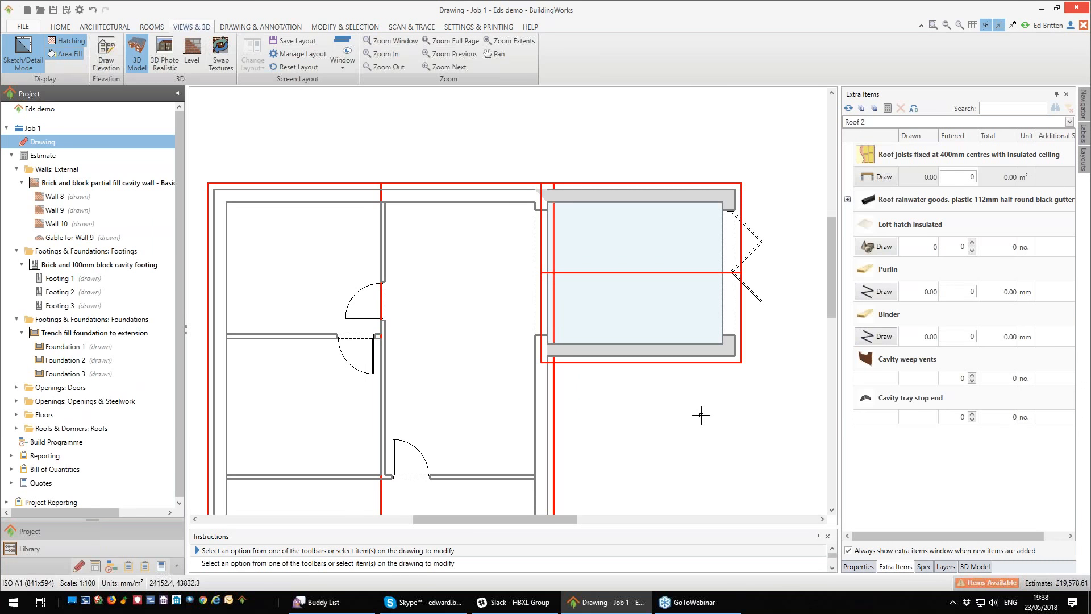
key("ctrl+z")
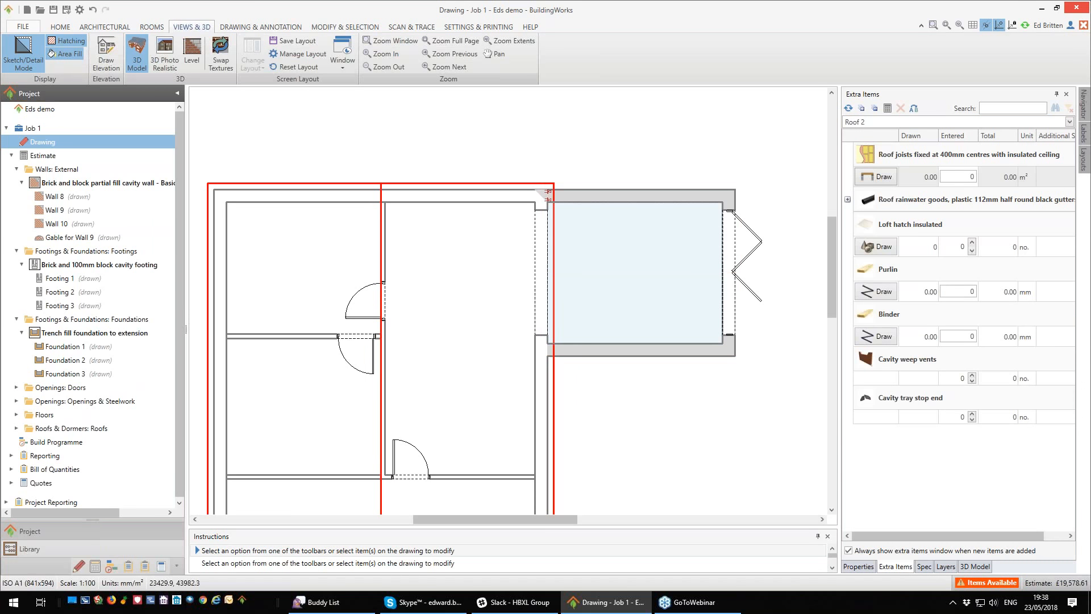
Step: Repeat the roof command with the Apex valley option, keeping 45° pitches on both sides and Valley Boards as the valley connection
right_click(544, 130)
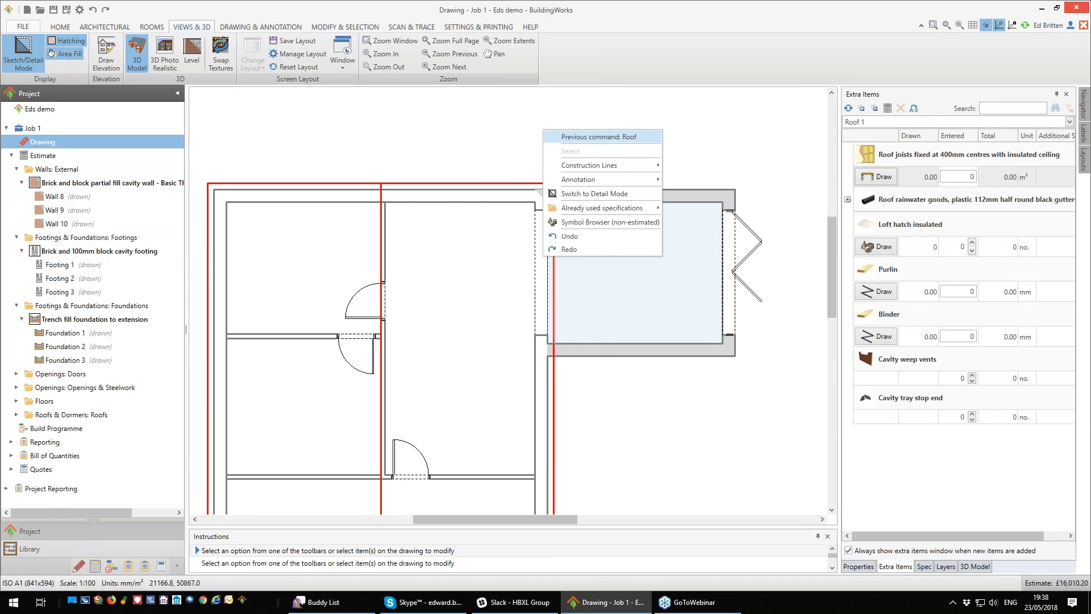
left_click(604, 137)
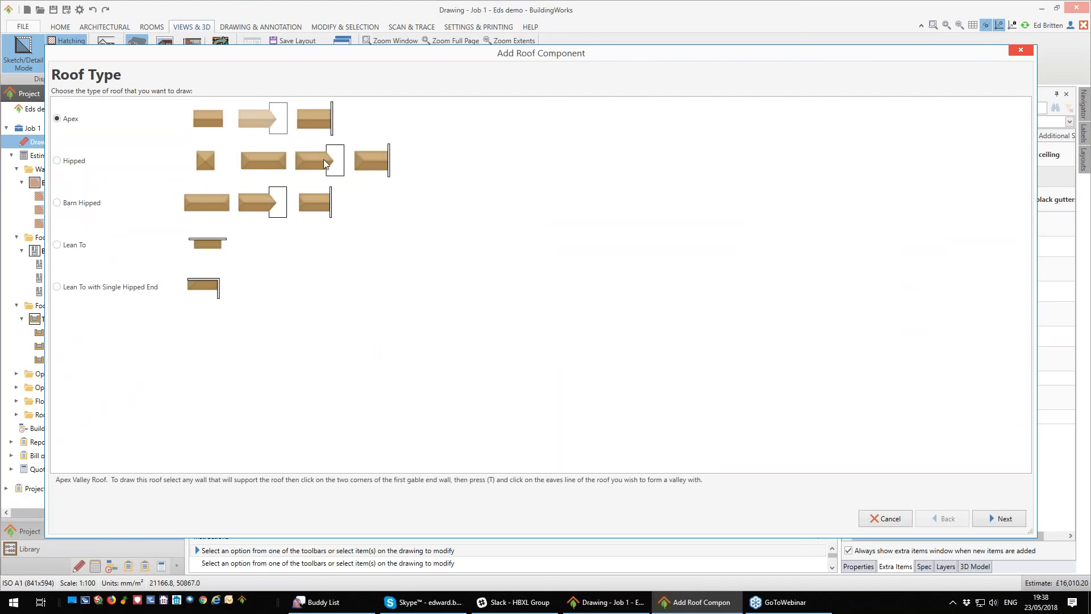
left_click(1001, 518)
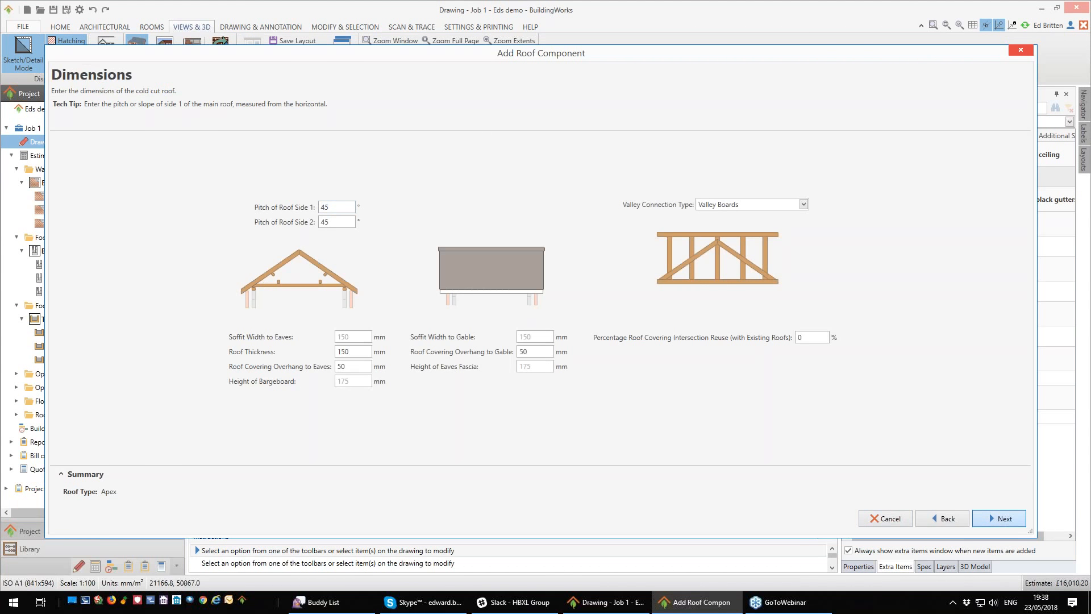
left_click(1001, 519)
left_click(1001, 519)
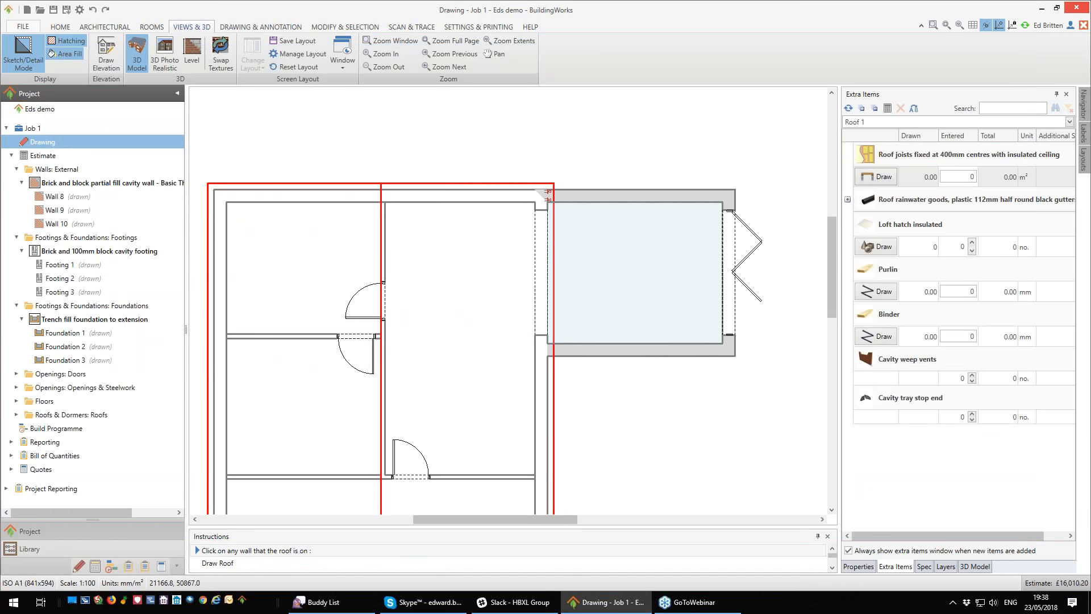
Step: Draw the roof over the extension from the two corners of its bi-fold door wall, joining it to the existing house roof's eaves line
left_click(692, 190)
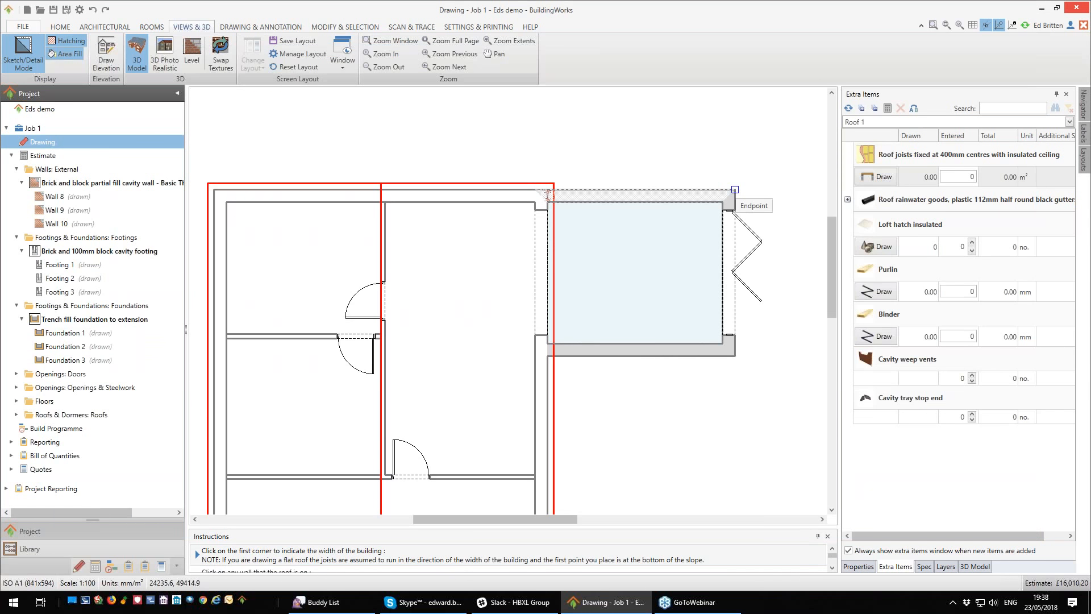
left_click(734, 190)
left_click(734, 356)
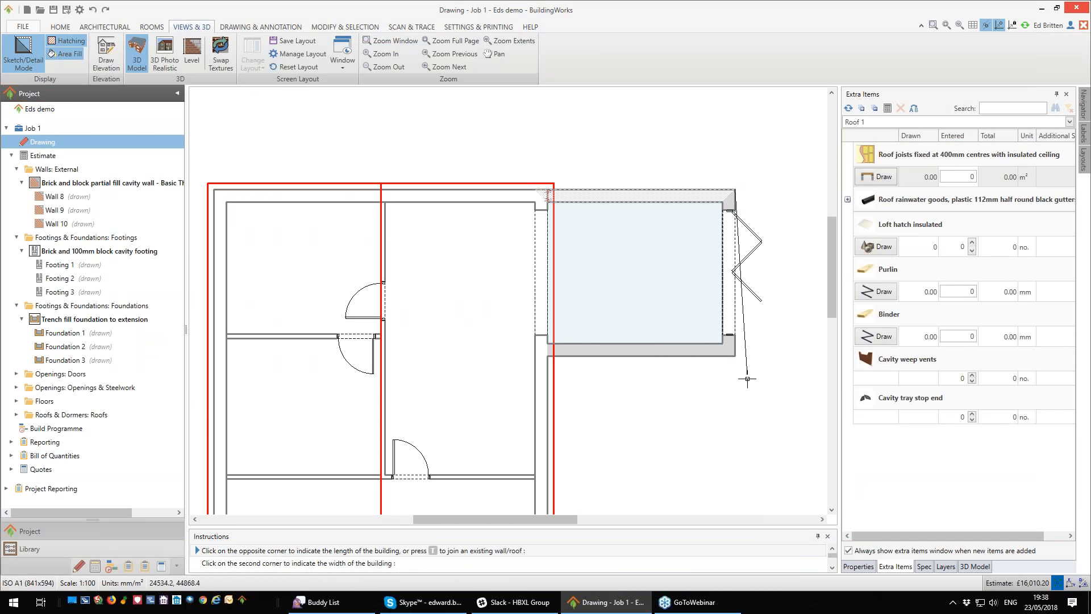
key("t")
left_click(553, 276)
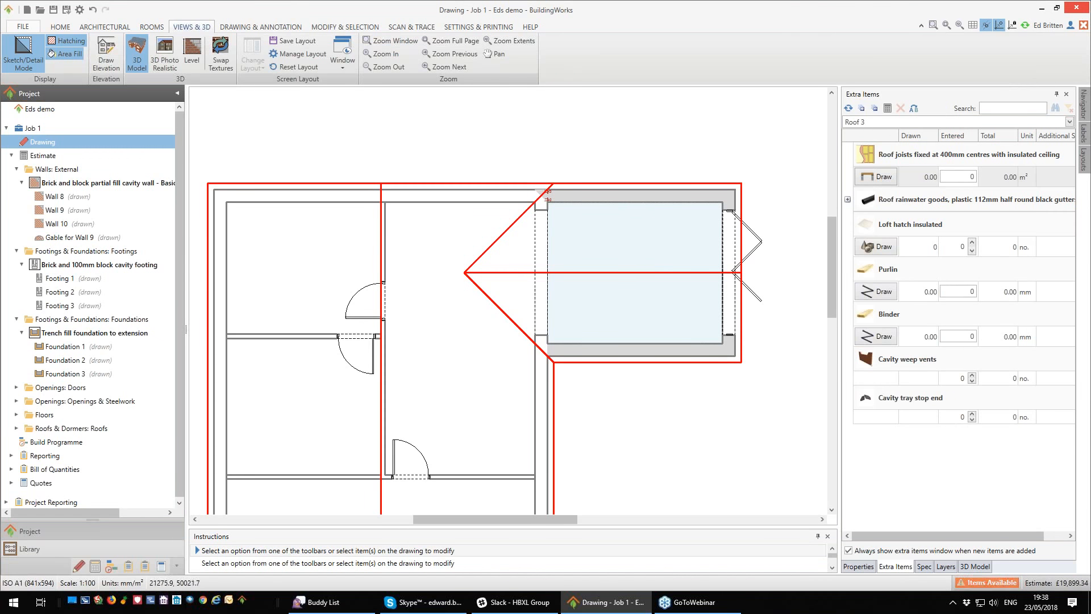
Step: Switch the drawing between detail and sketch modes to compare the plan with its new roof, ending in detail mode
right_click(585, 128)
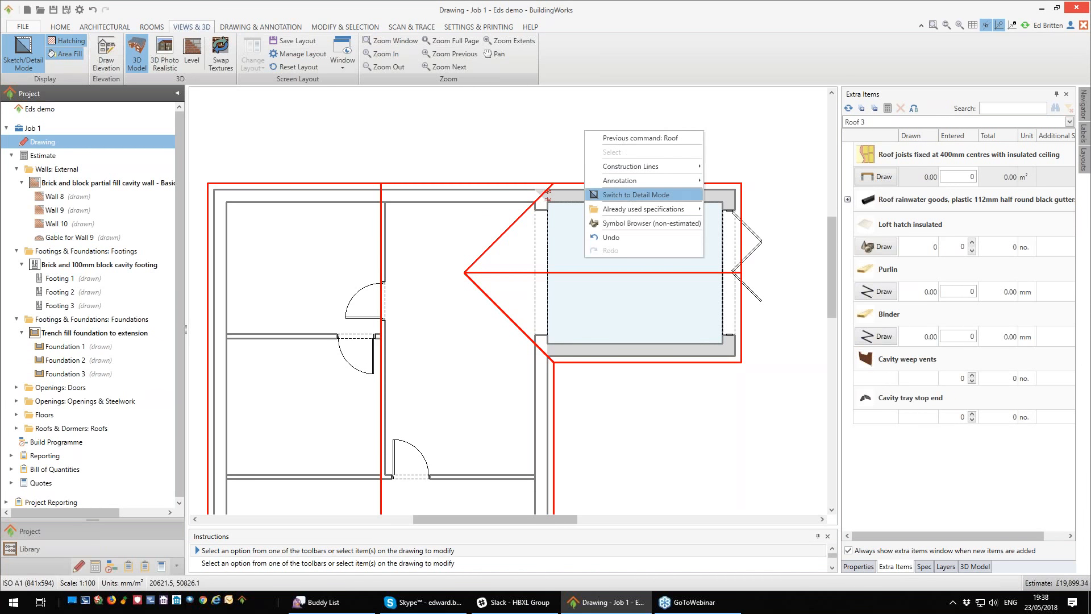
left_click(636, 194)
scroll(601, 320, "down", 4)
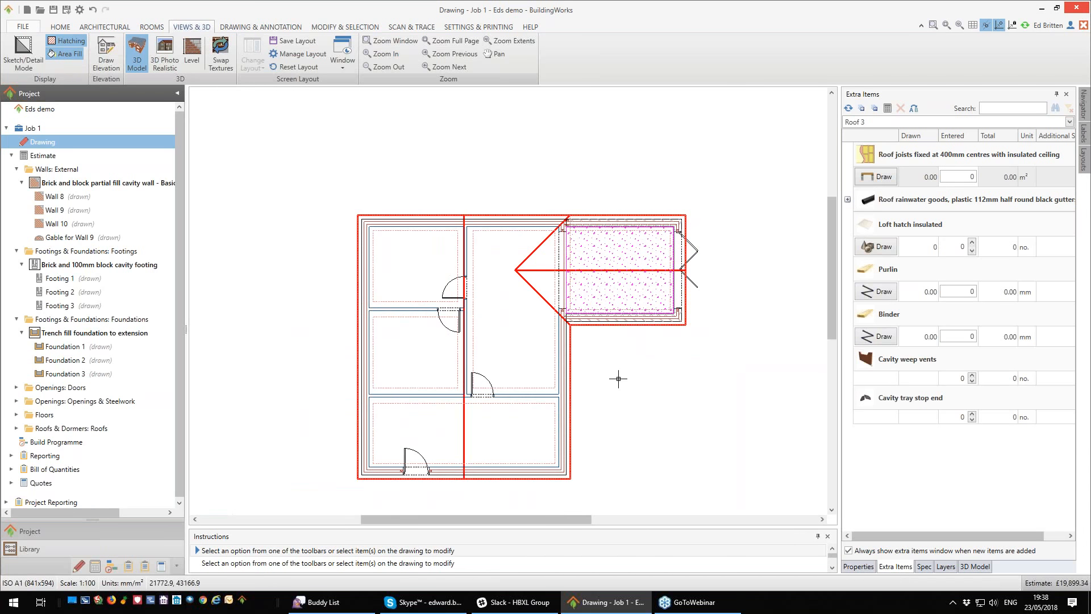
right_click(640, 338)
left_click(642, 418)
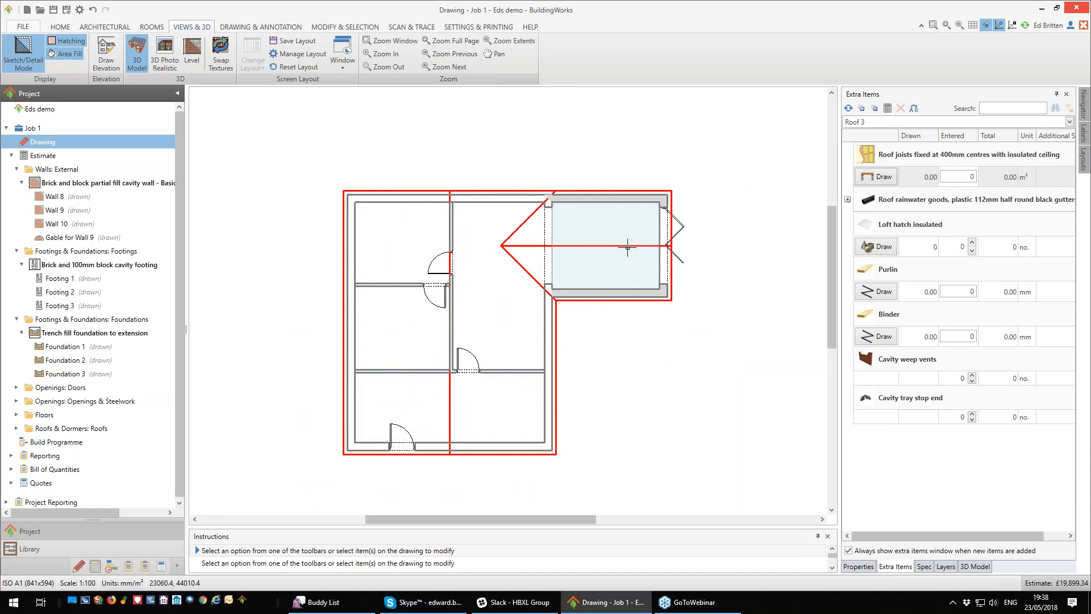
left_click(1022, 27)
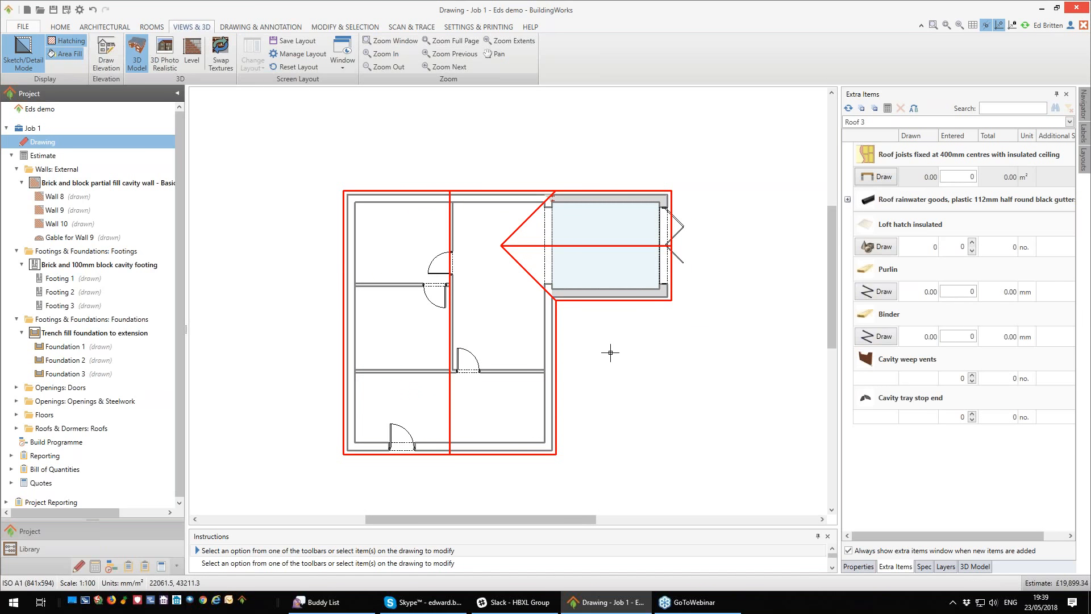
scroll(611, 353, "down", 1)
scroll(629, 365, "up", 1)
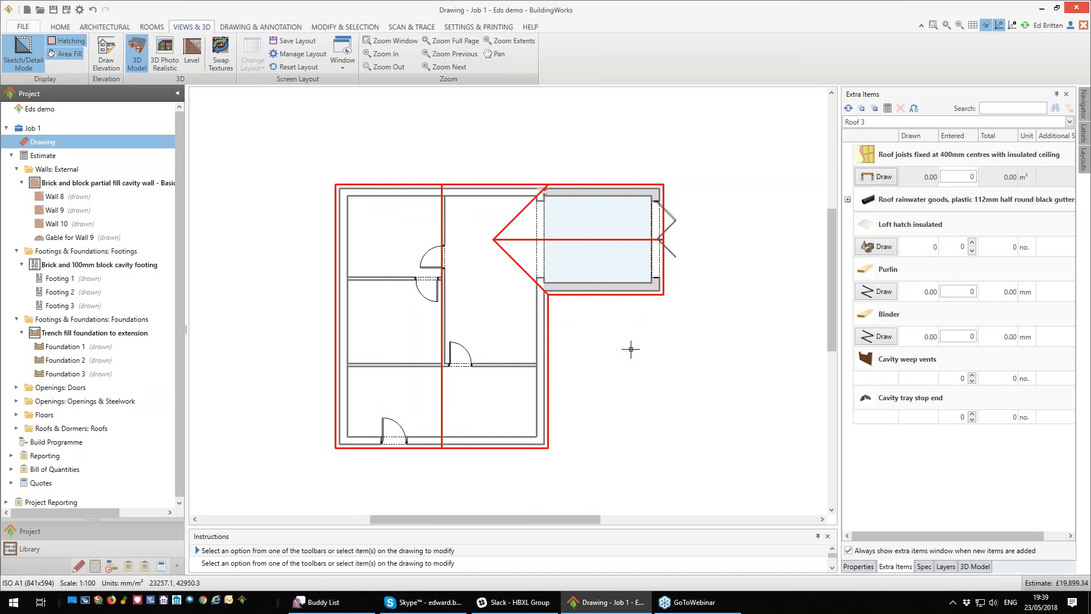
right_click(597, 352)
left_click(650, 416)
right_click(604, 341)
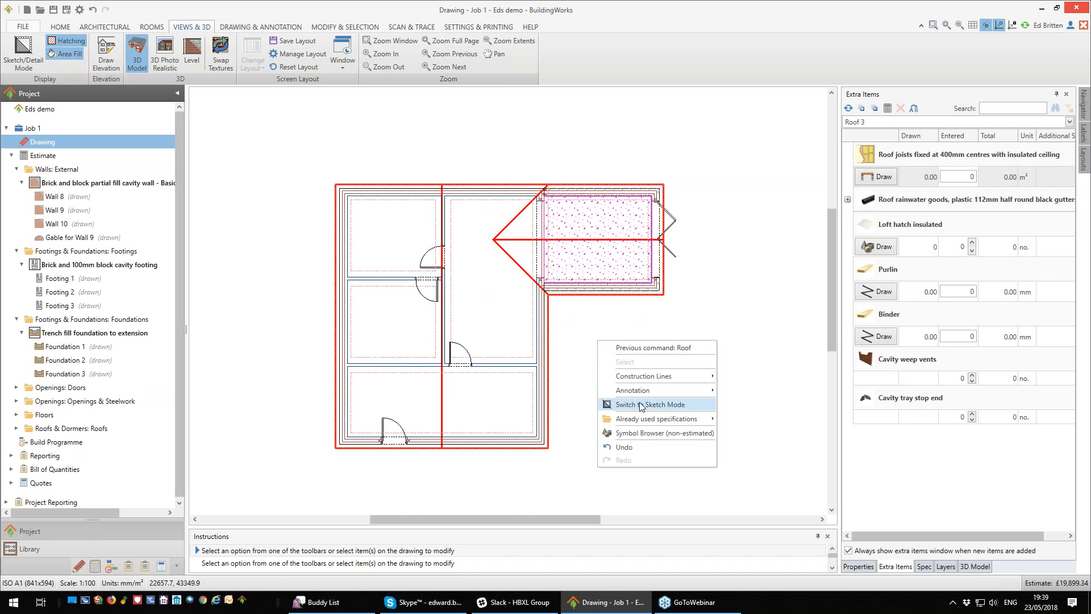
left_click(642, 402)
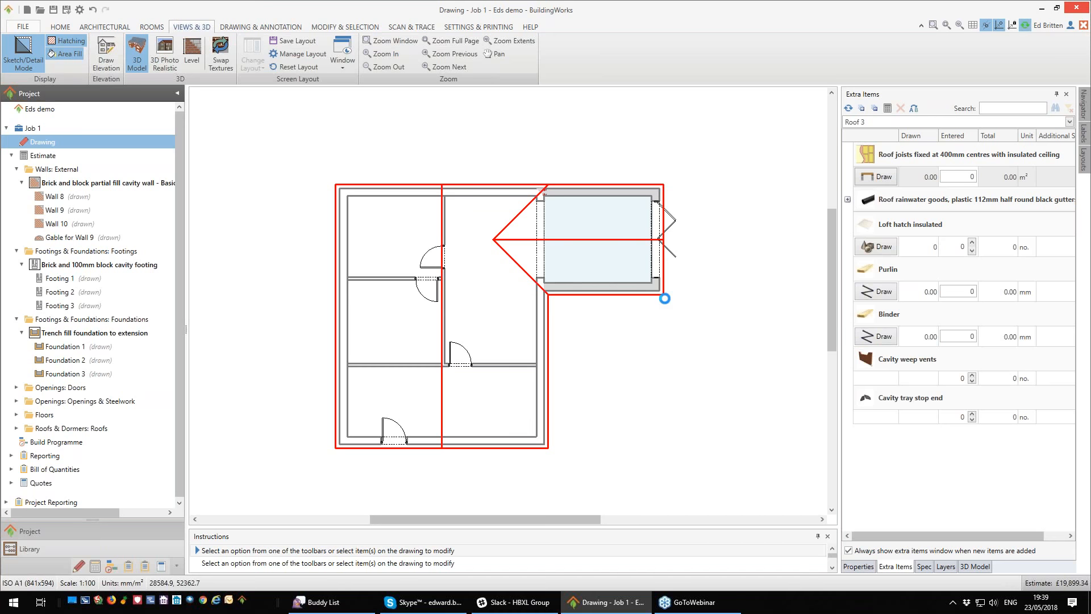
right_click(656, 130)
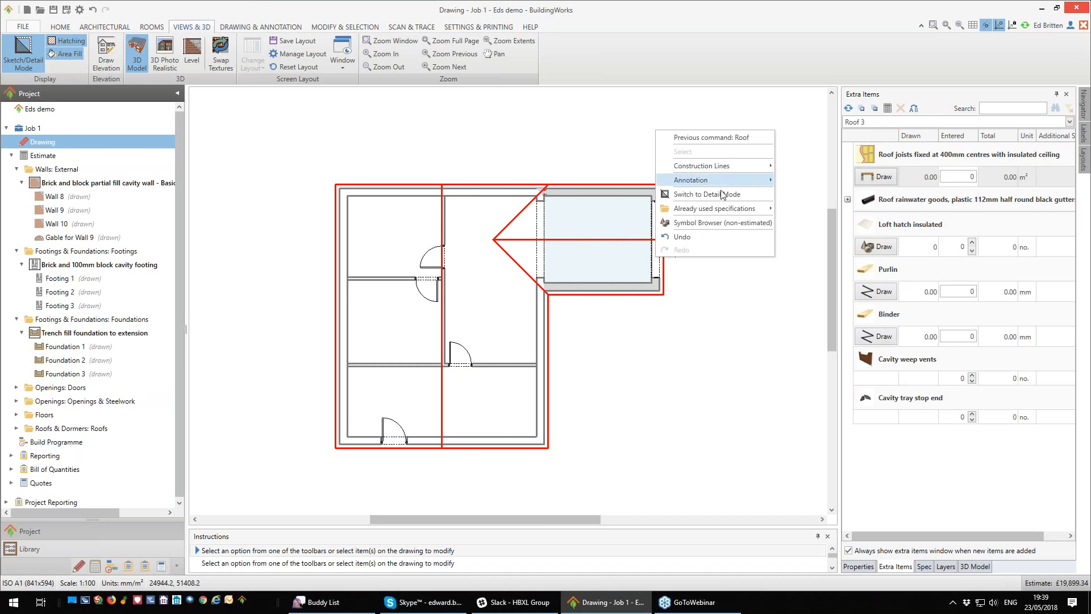
left_click(721, 194)
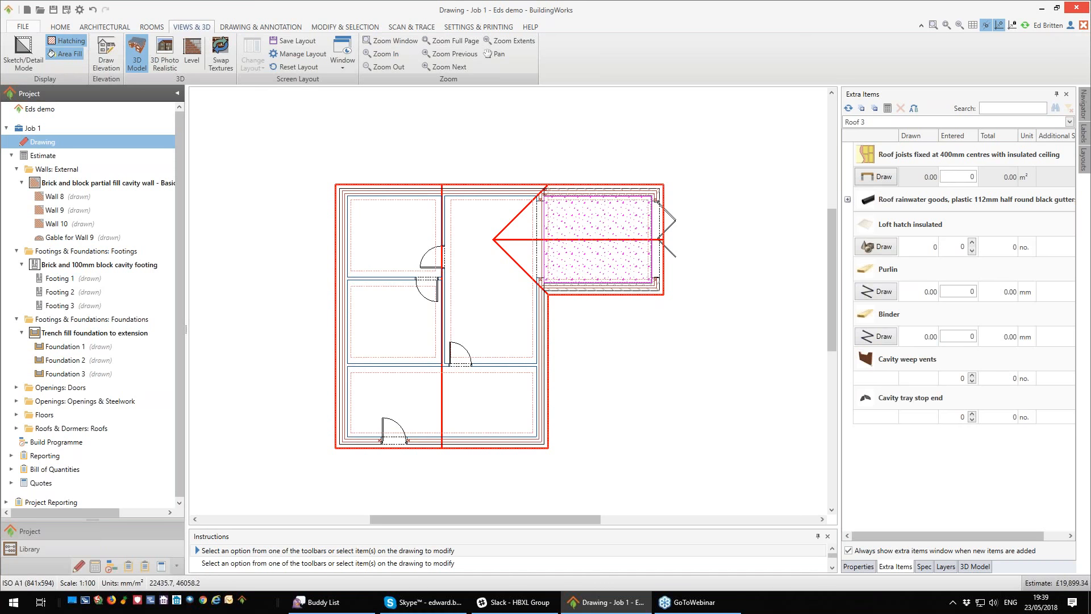
Step: Turn off the Floor layer to hide the extension's floor hatching on the plan
left_click(946, 566)
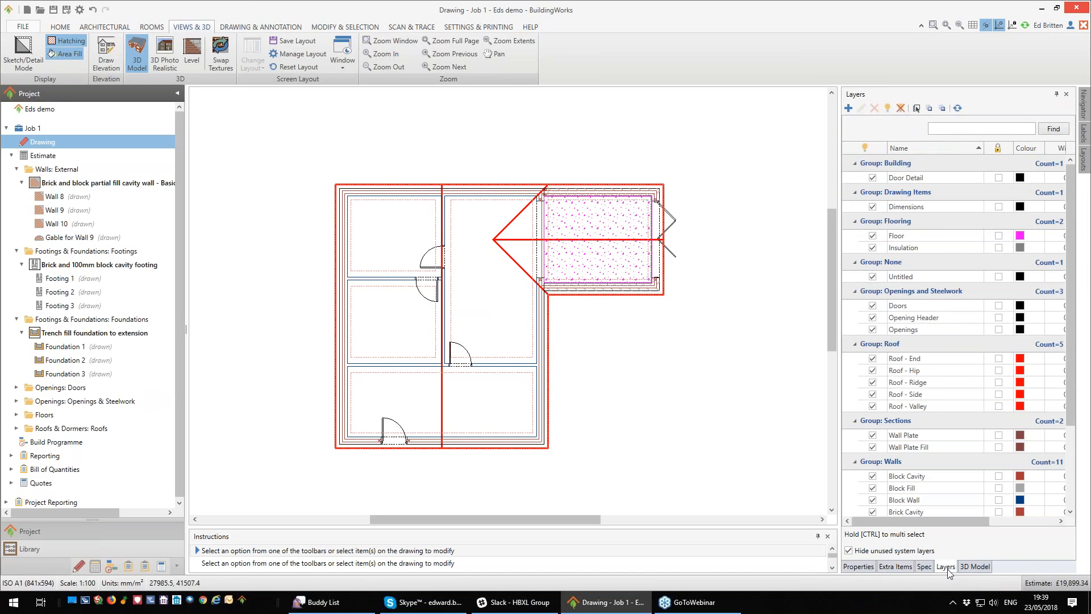
left_click(872, 235)
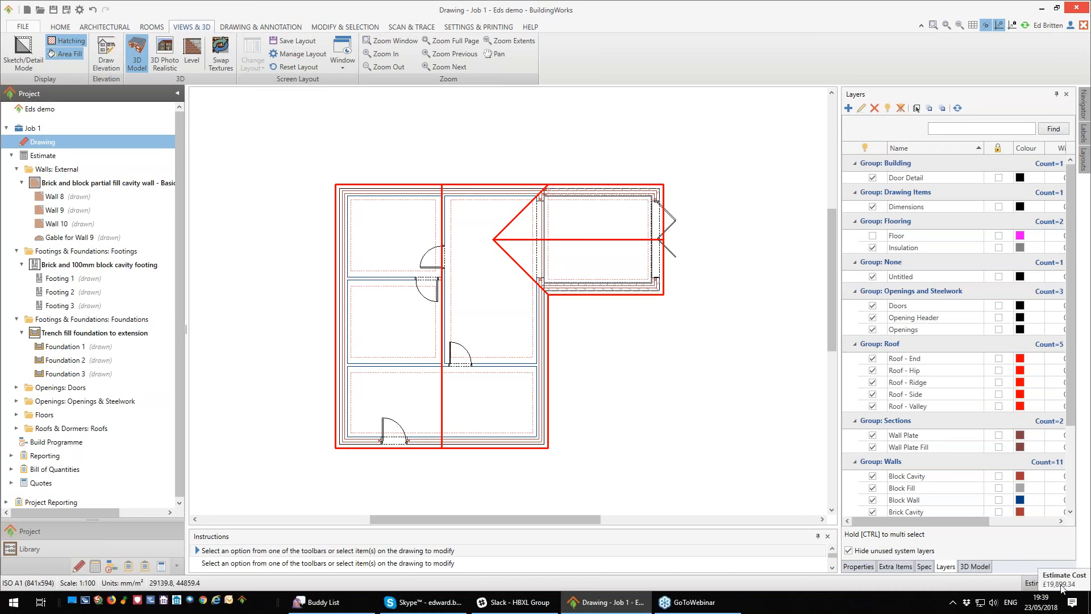
left_click(875, 239)
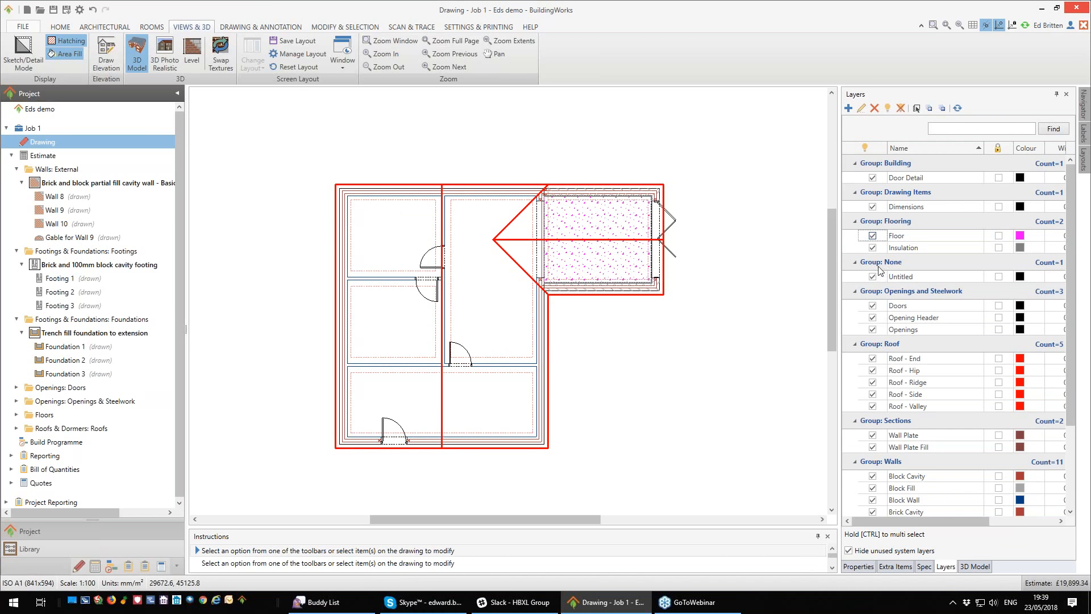
left_click(872, 236)
Step: Fill the extension's interior with the extra item "Roof joists fixed at 400mm centres with insulated ceiling"
mouse_move(590, 198)
left_click(905, 566)
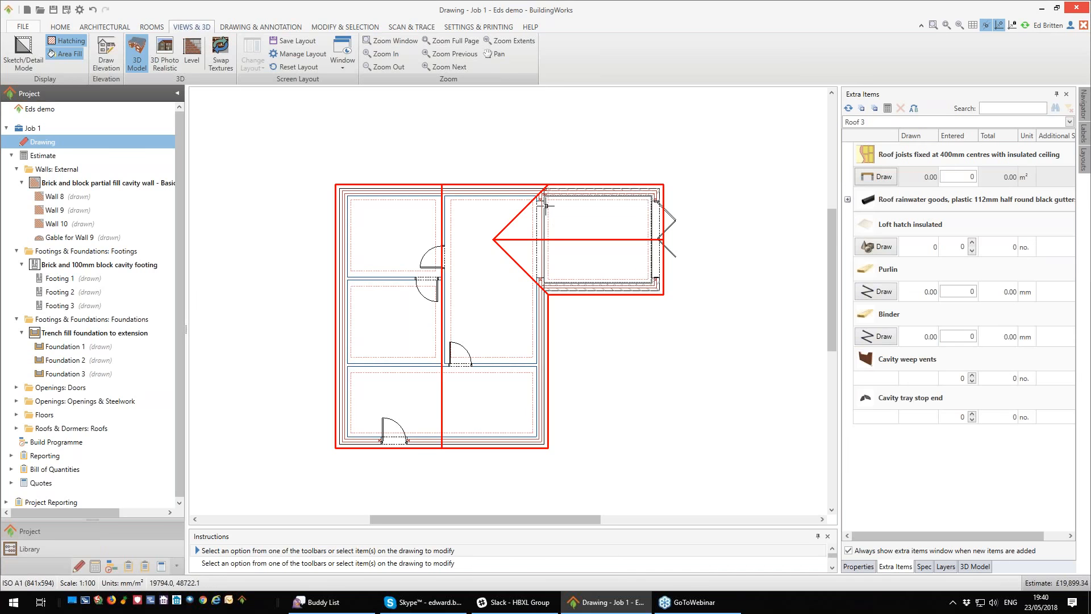
left_click(885, 177)
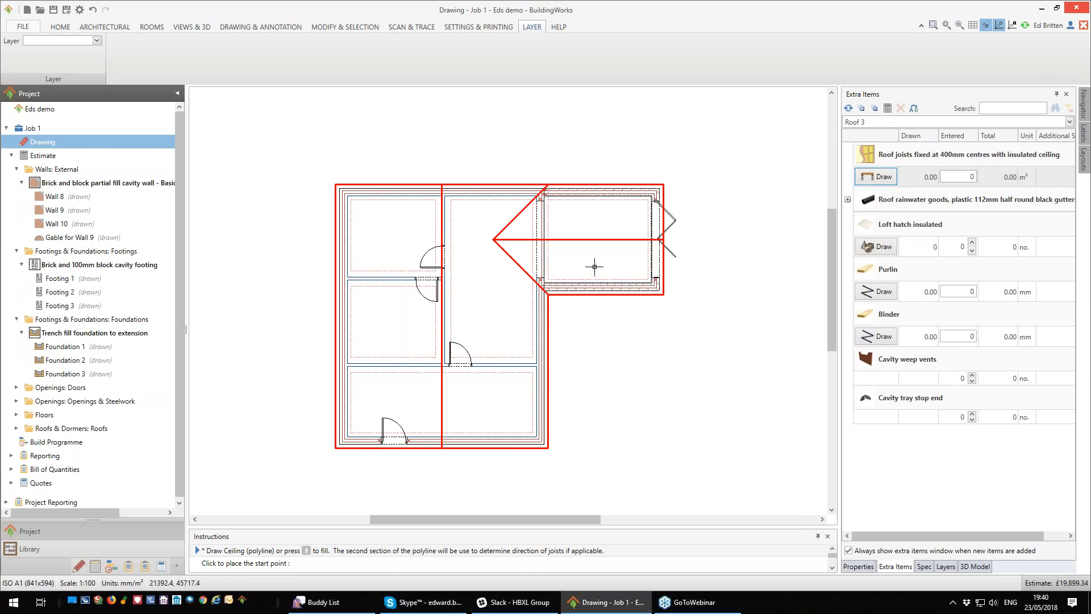
key("f")
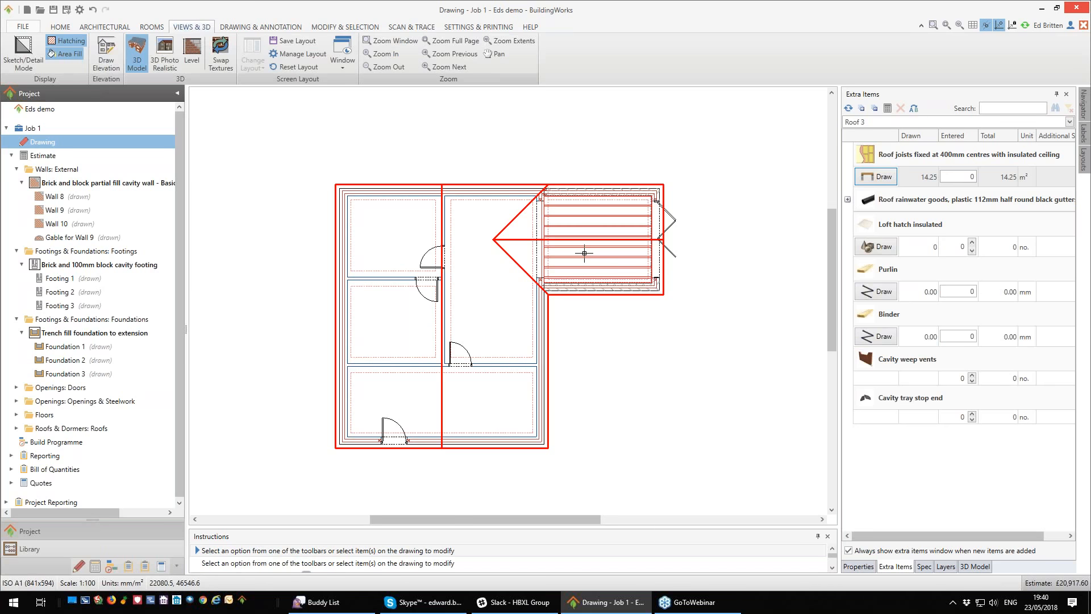
Step: Compare both directions for the extension's ceiling joists and leave them spanning between its two long side walls
scroll(608, 265, "up", 1)
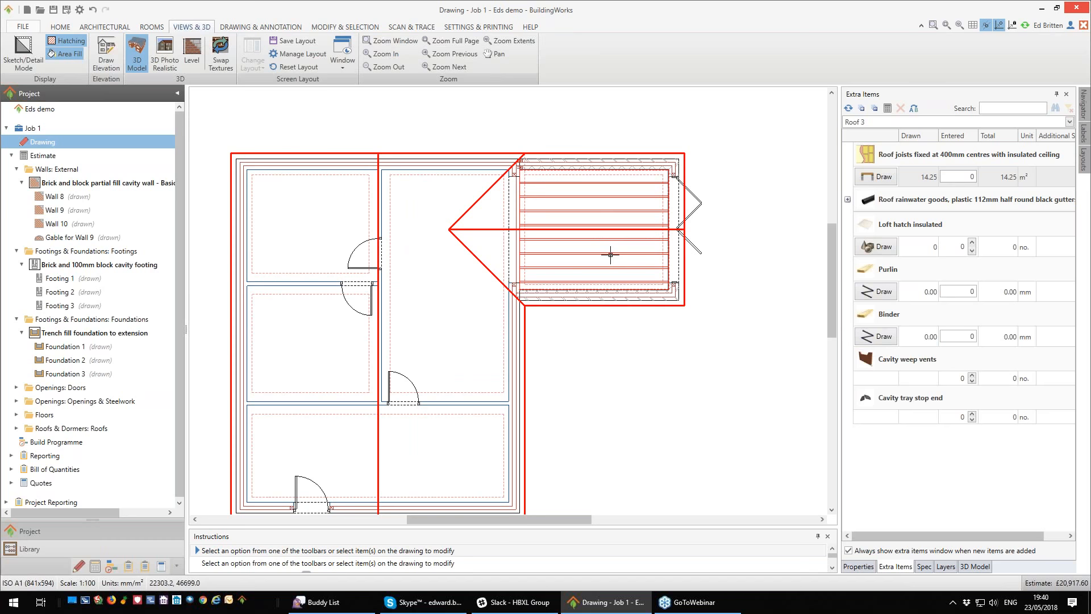
left_click(610, 255)
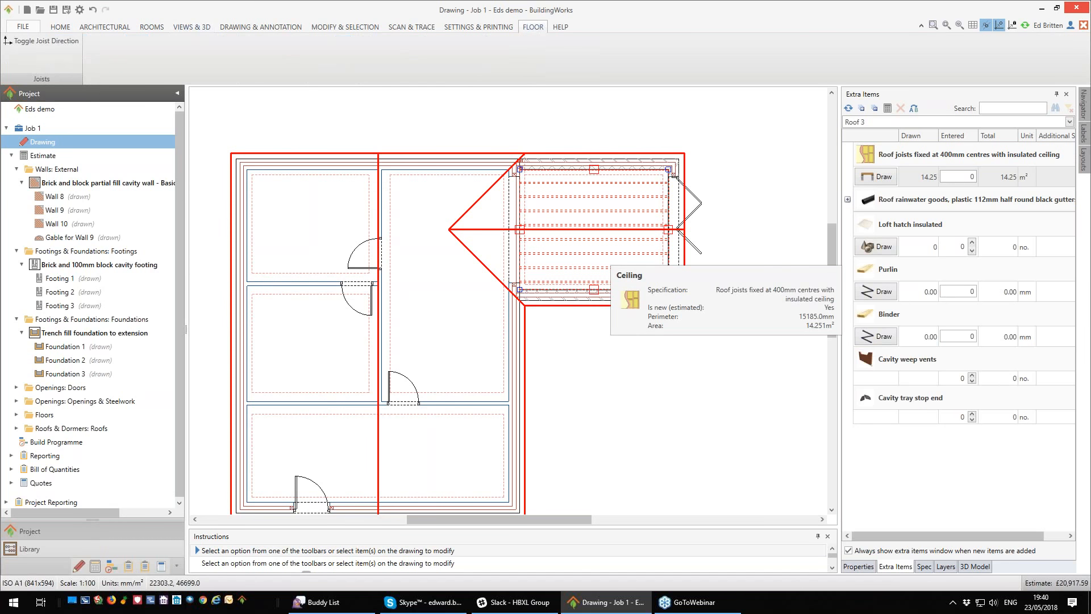
left_click(67, 42)
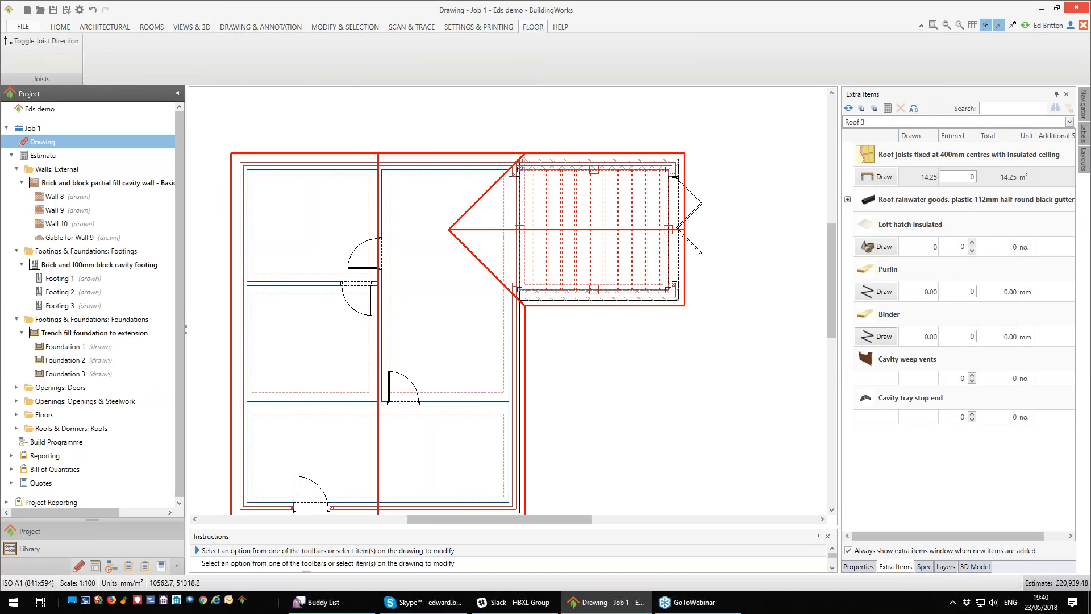
left_click(49, 42)
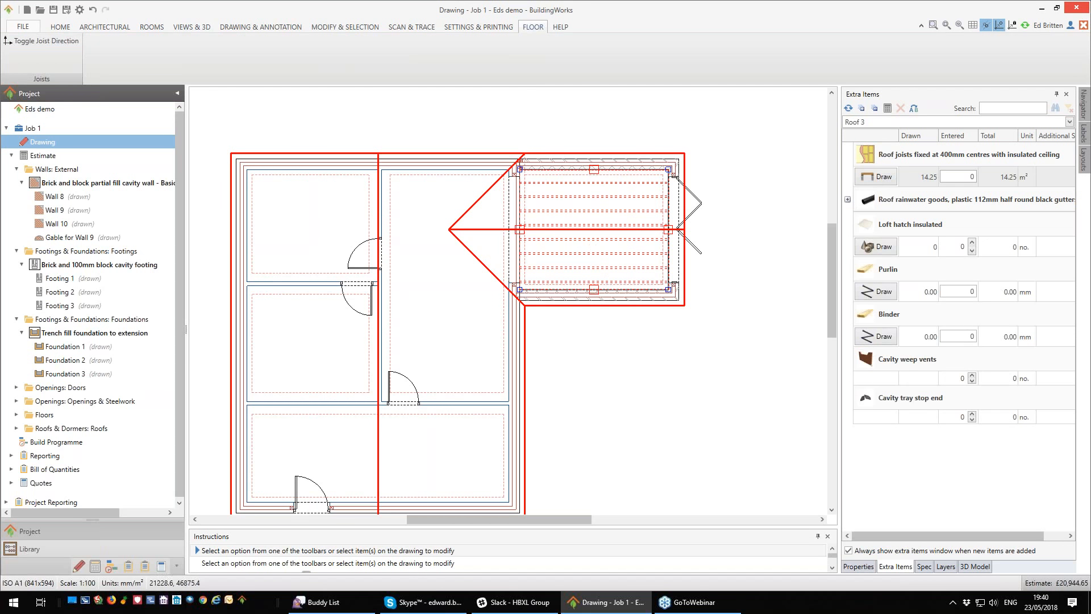
left_click(49, 42)
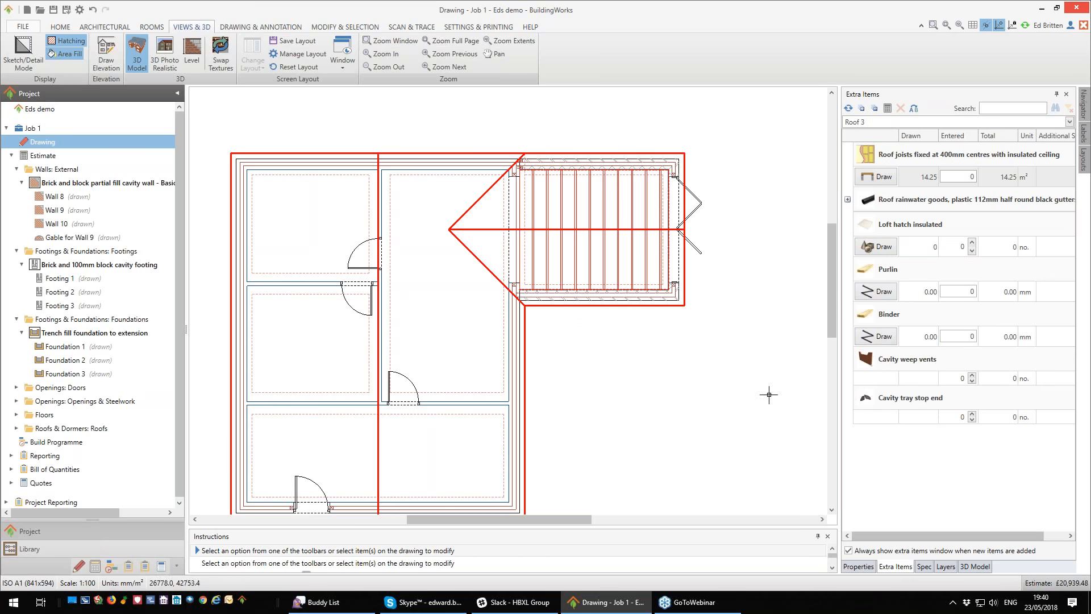
Step: Set the entered quantity of the cavity tray stop end extra item to 2 for Roof 3
left_click(972, 415)
left_click(971, 415)
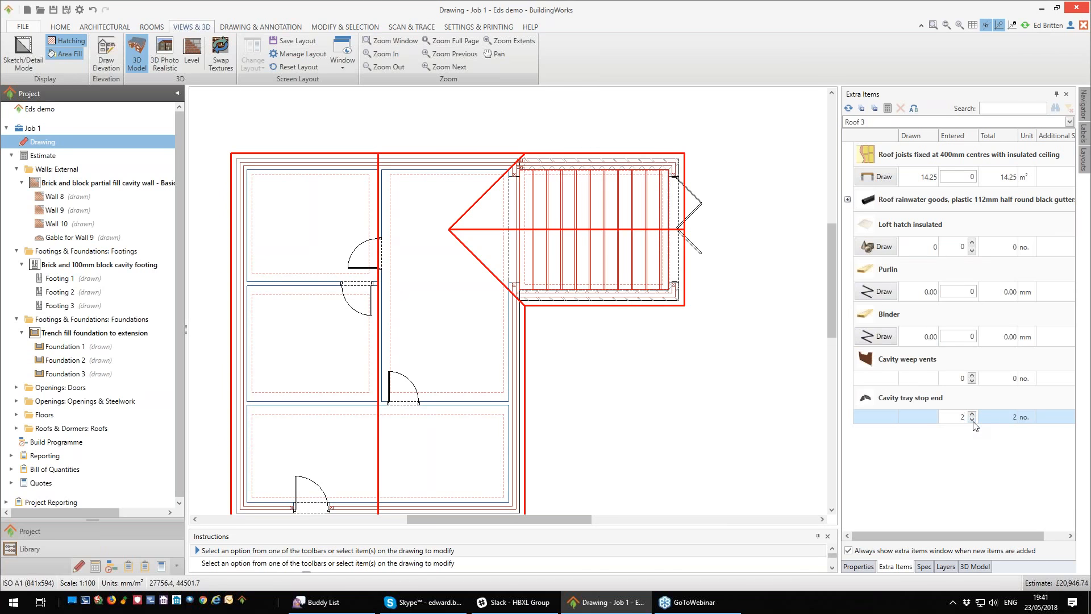
Step: Hide the existing components in the 3D model and examine the extension on its own from several sides
left_click(979, 567)
left_click_drag(1011, 360, 1010, 262)
left_click(1002, 111)
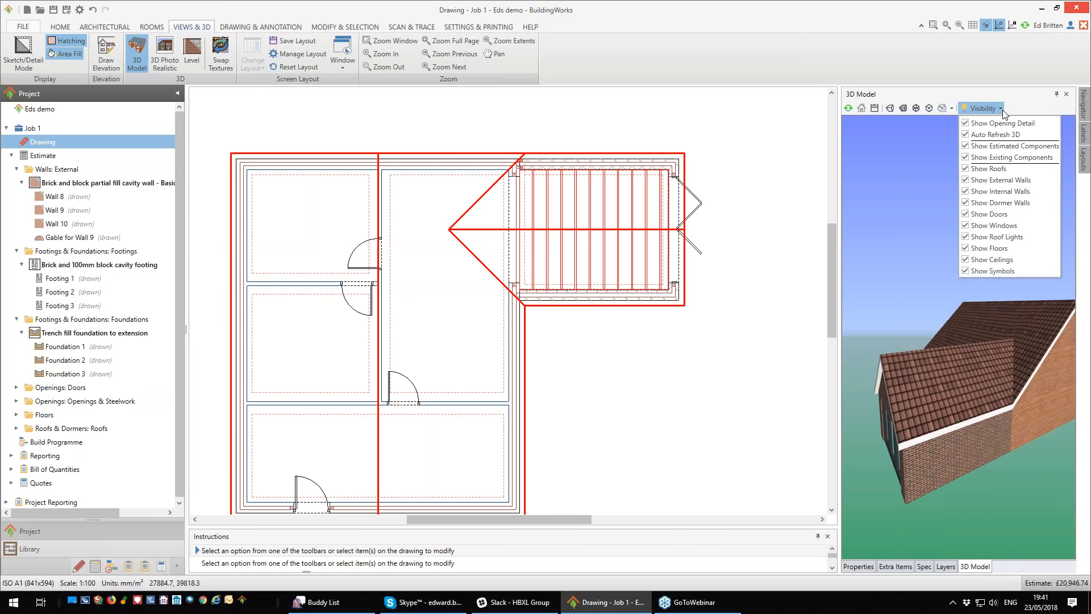
left_click(966, 158)
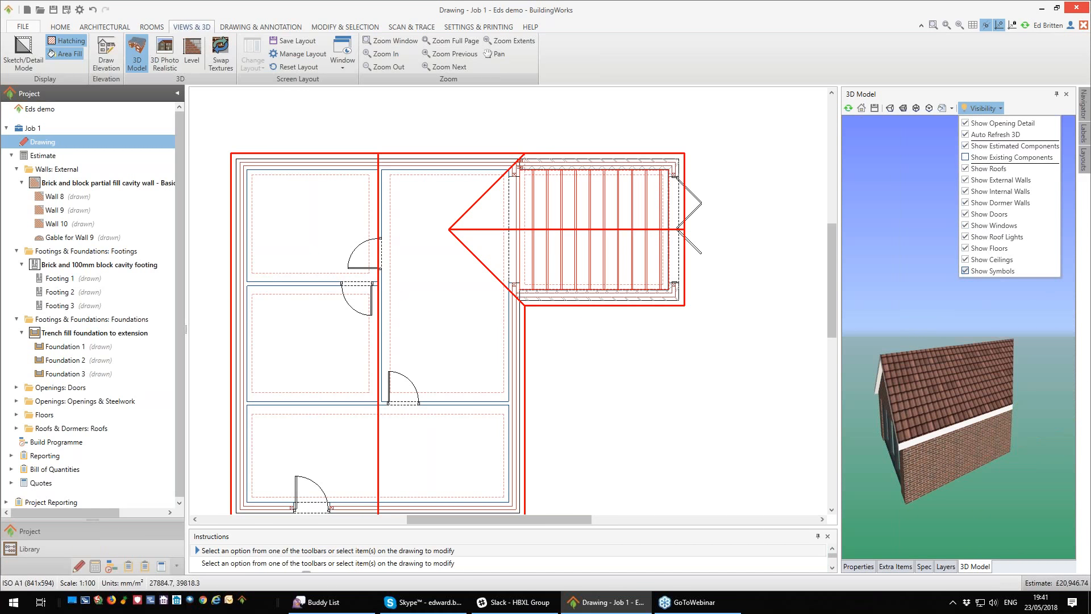
left_click(968, 387)
left_click_drag(968, 387, 959, 337)
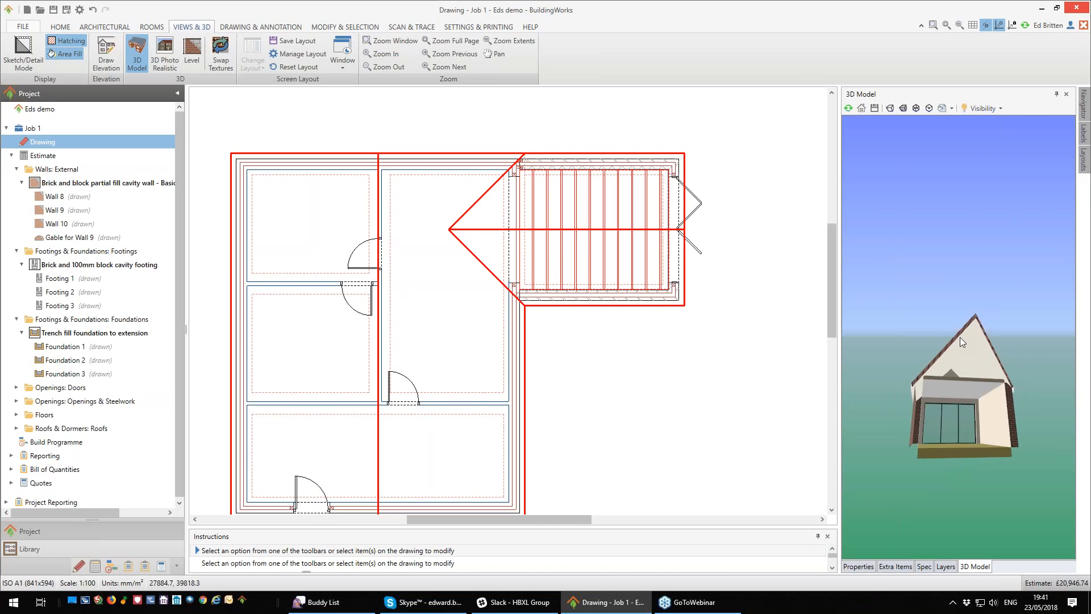
left_click_drag(957, 378, 912, 427)
left_click_drag(943, 390, 974, 373)
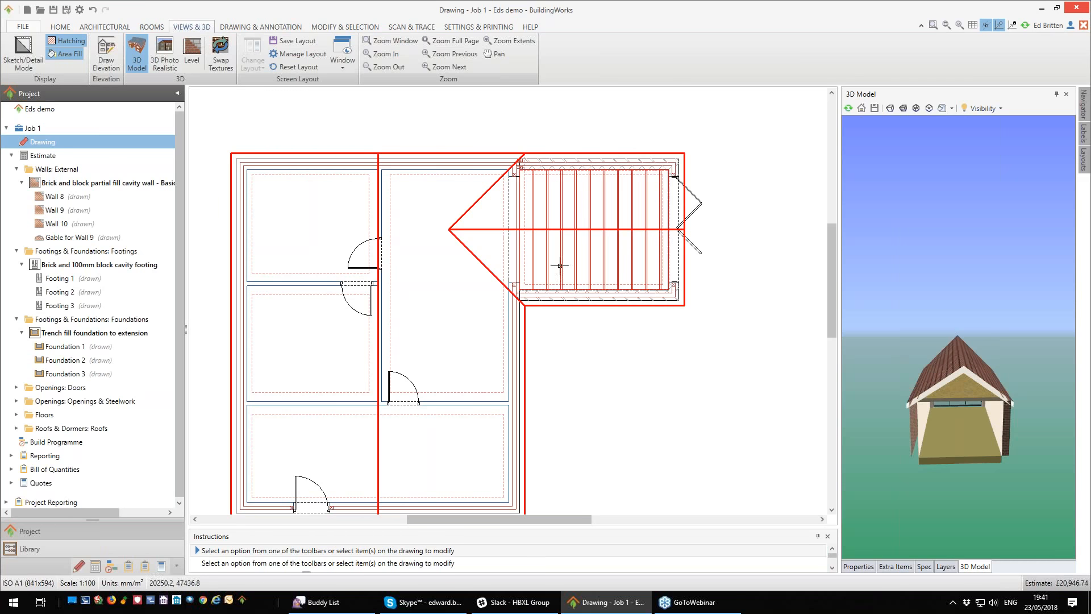
left_click_drag(938, 380, 1056, 343)
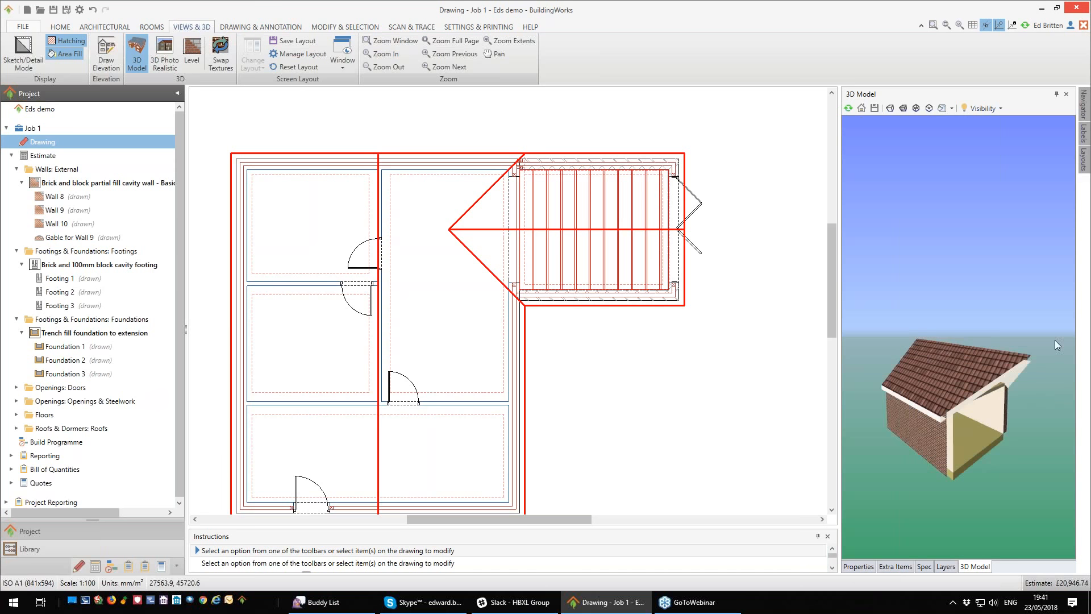
Step: Show the existing components in the 3D model again and view the extension together with the house
left_click(1000, 110)
left_click(982, 158)
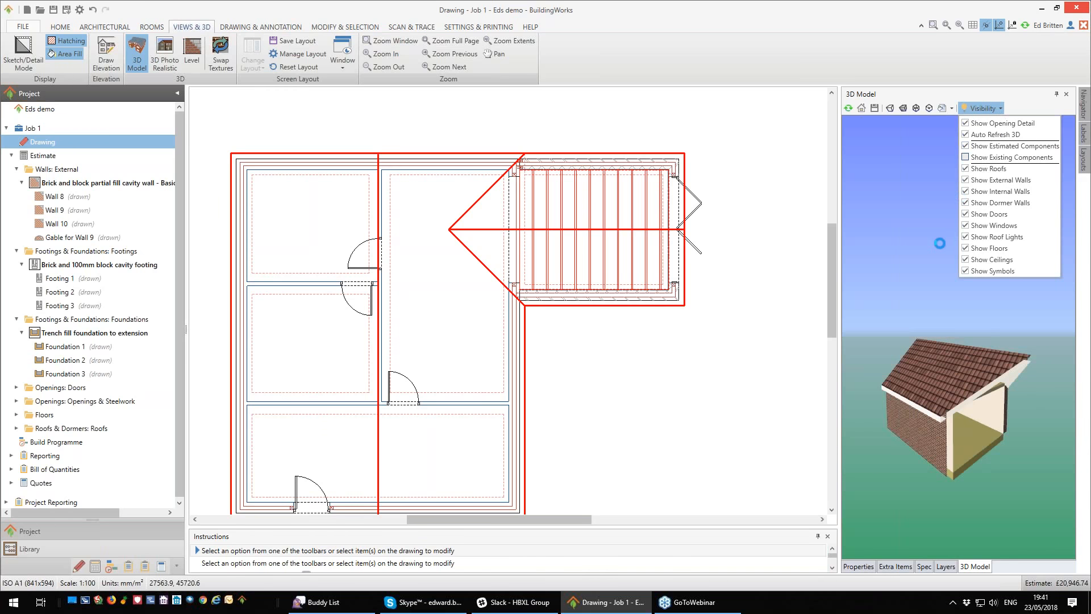
left_click_drag(947, 395, 1003, 371)
scroll(1024, 381, "down", 5)
Step: Hide the extension's side wall in the 3D model, view the house from the bi-fold door side, and show all elements again
right_click(1004, 408)
left_click_drag(1025, 413, 1047, 399)
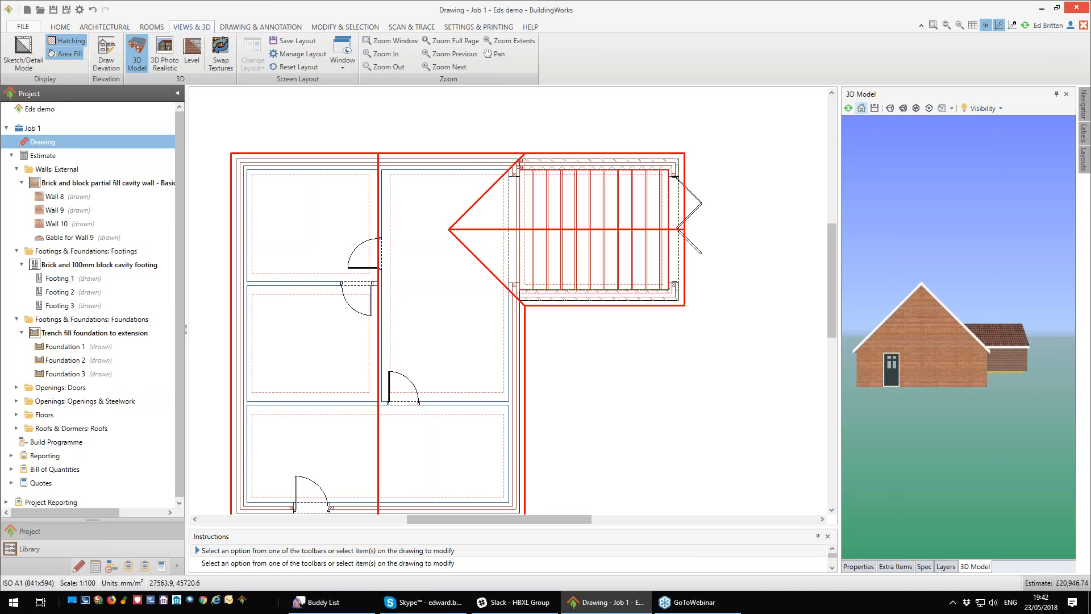
left_click_drag(882, 371, 1000, 374)
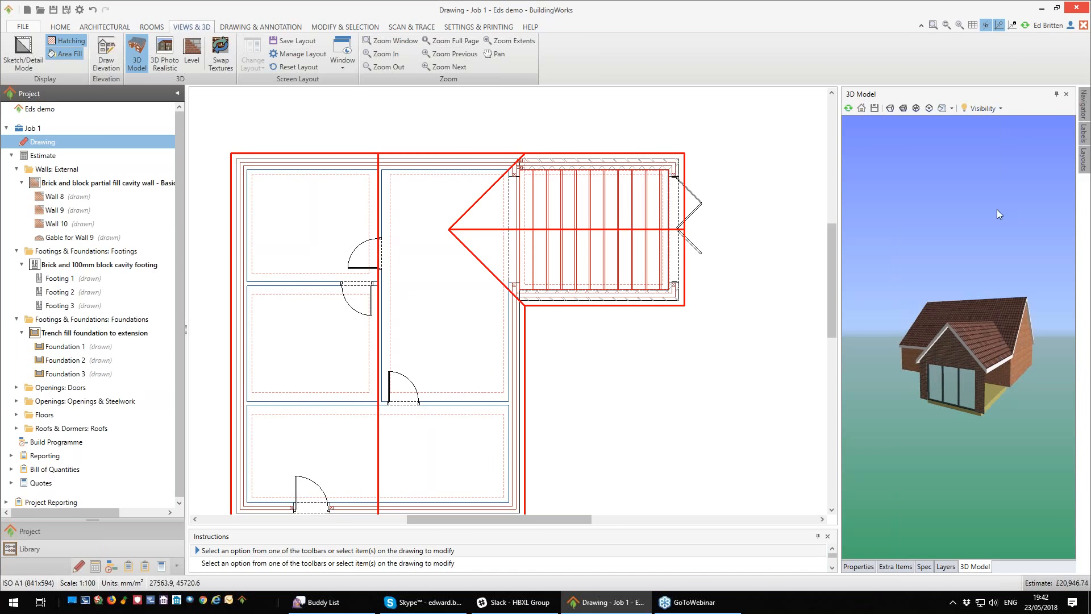
right_click(1001, 334)
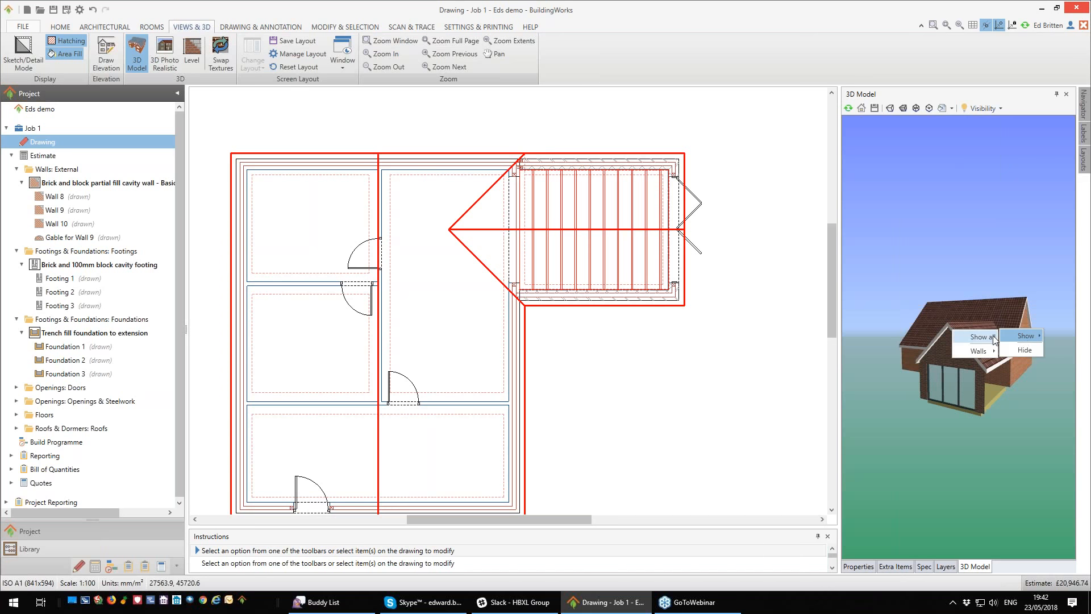
left_click(992, 337)
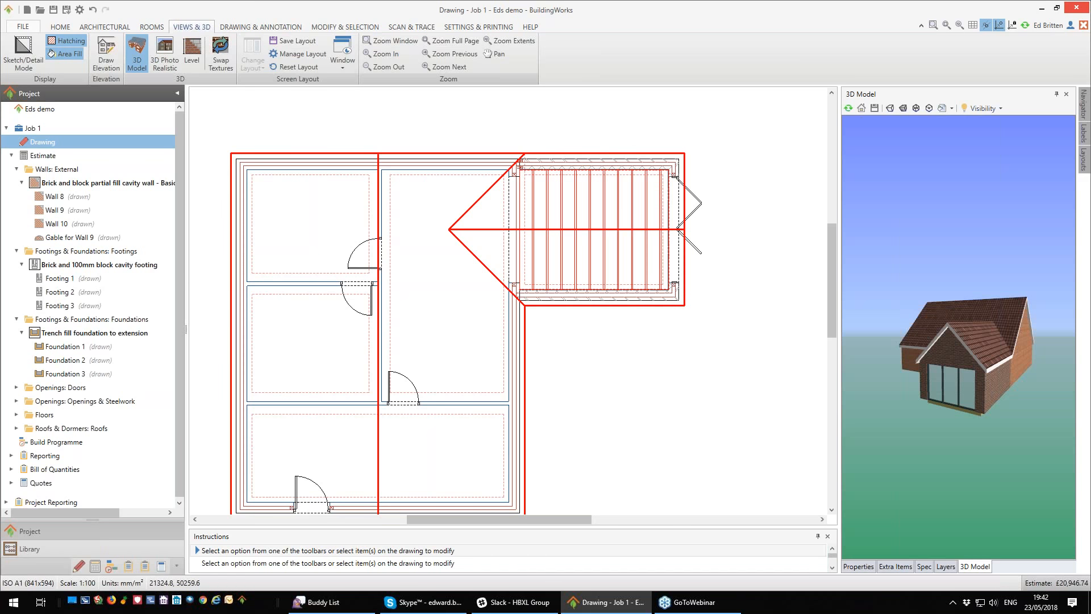
Step: Dimension the extension's upper long wall on the plan, placing the dimension line above the wall
scroll(577, 136, "up", 1)
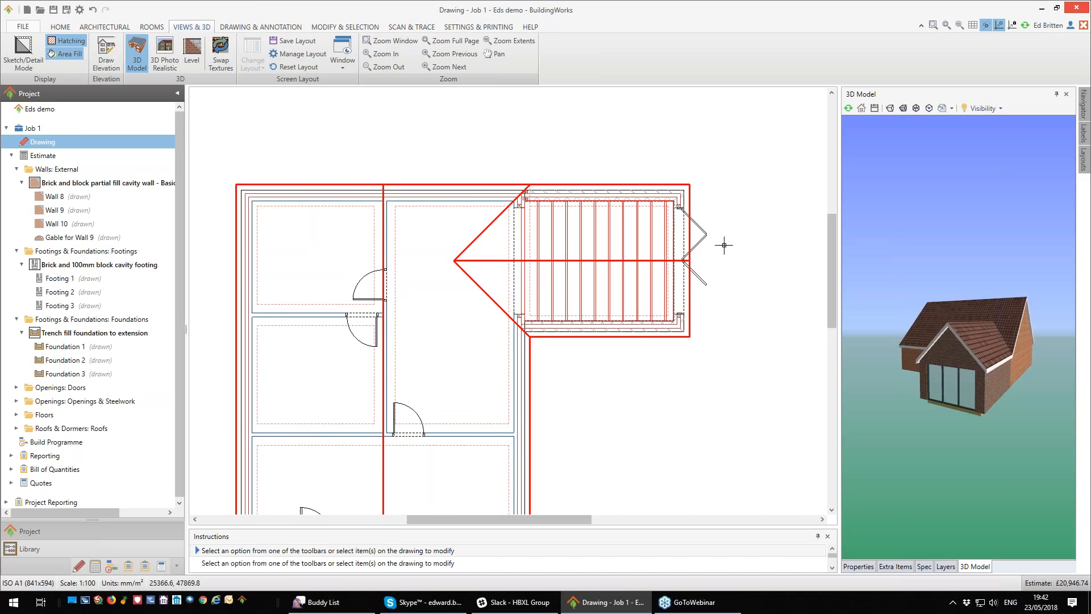
scroll(724, 244, "up", 1)
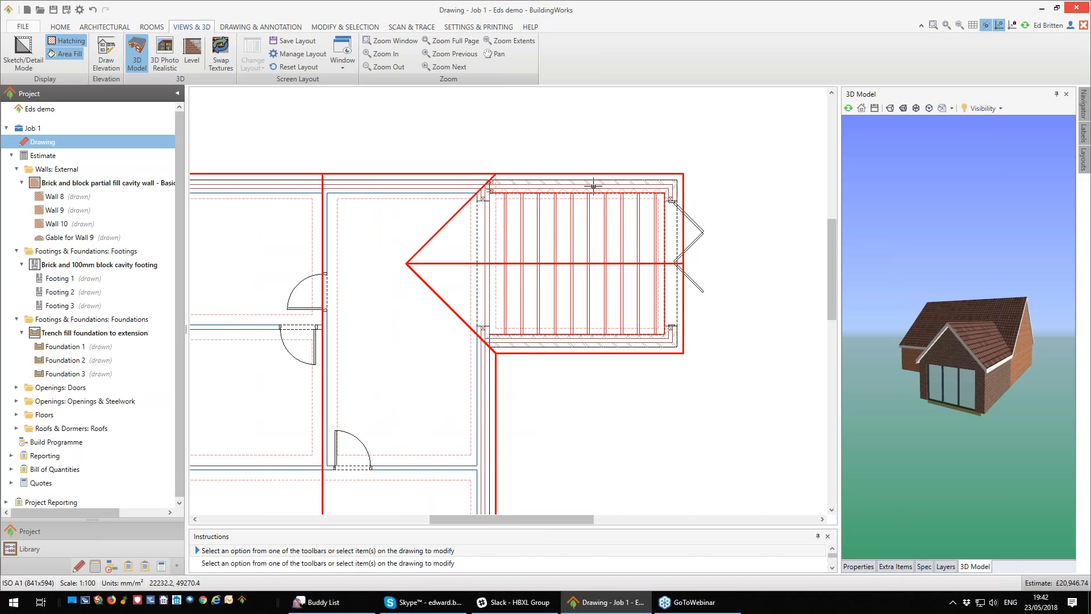
left_click(593, 185)
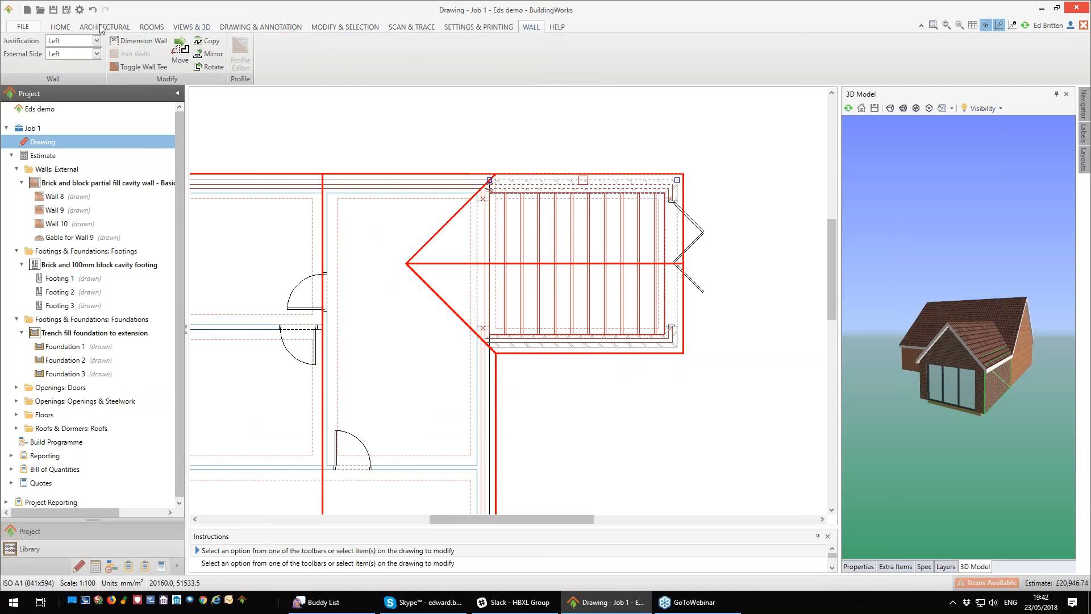
left_click(139, 40)
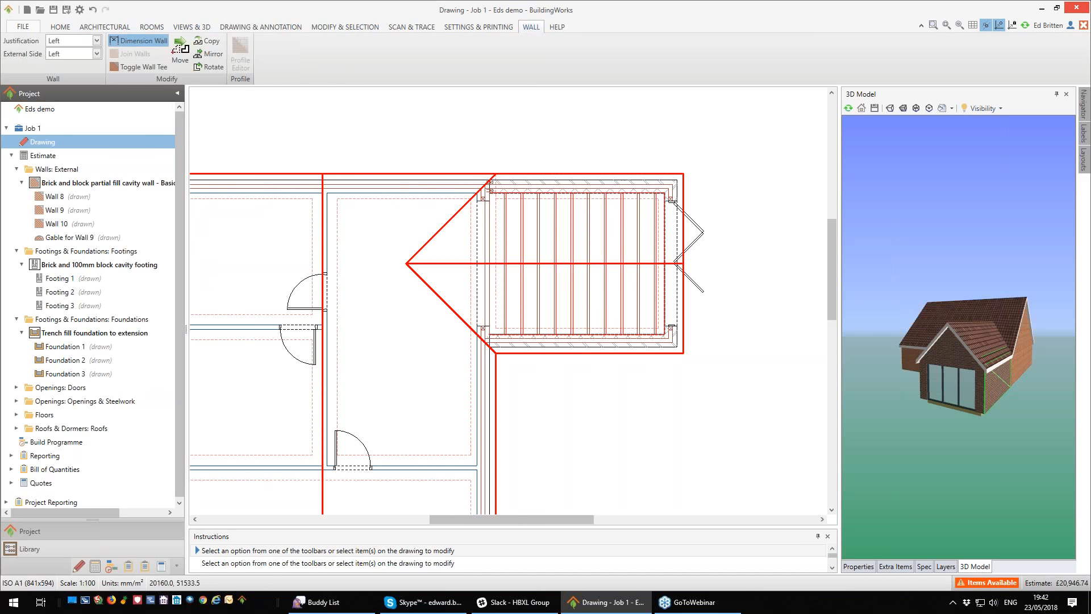
left_click(590, 144)
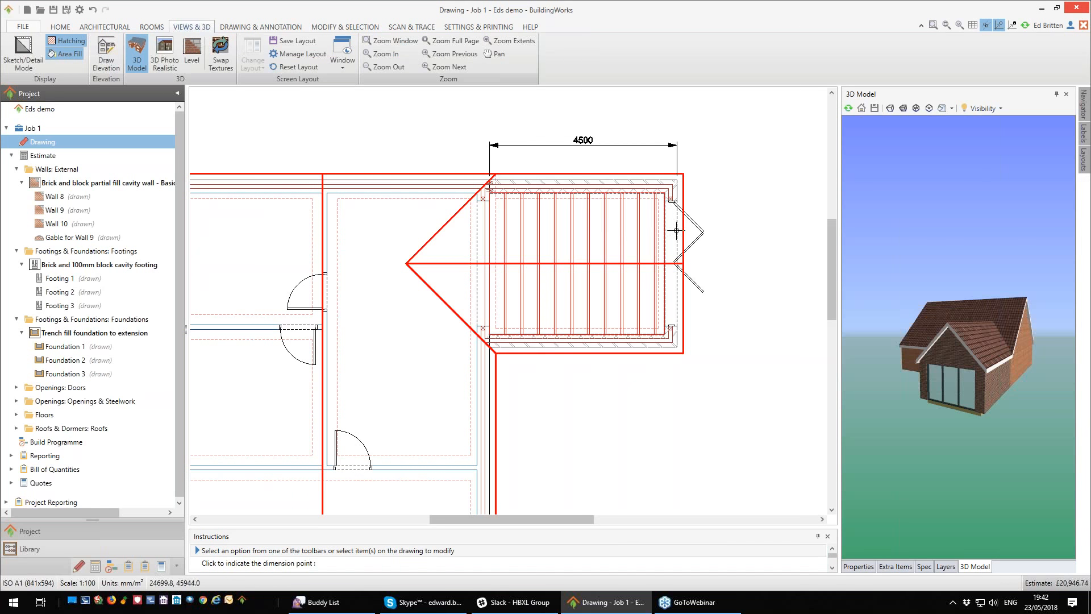
Step: Dimension the extension's end wall and its bi-fold door opening, placing the dimension lines outside the building
left_click(676, 196)
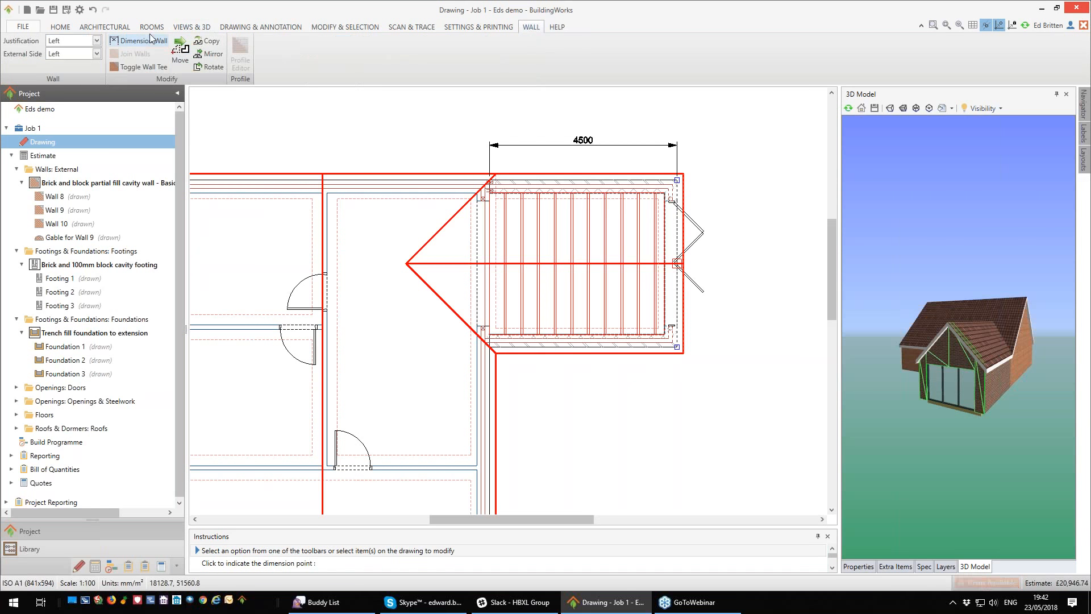
left_click(138, 40)
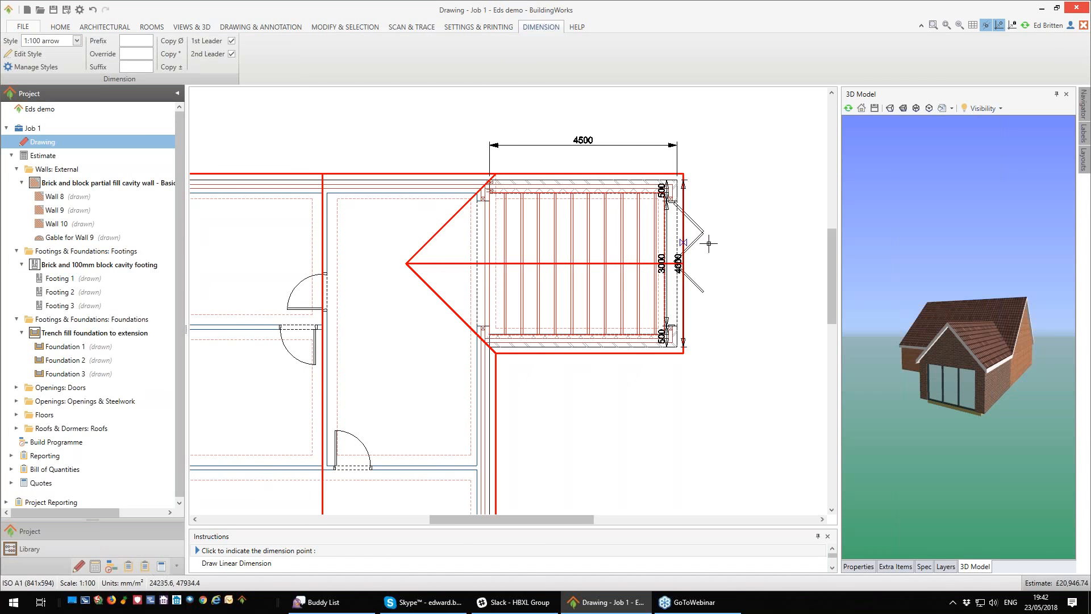
left_click(752, 245)
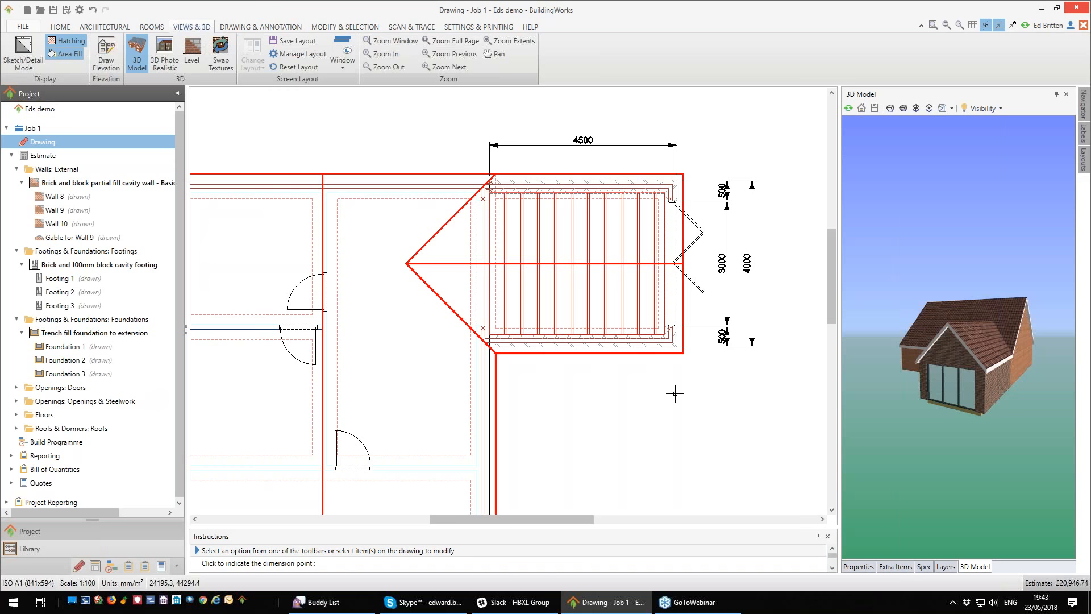
scroll(703, 169, "up", 2)
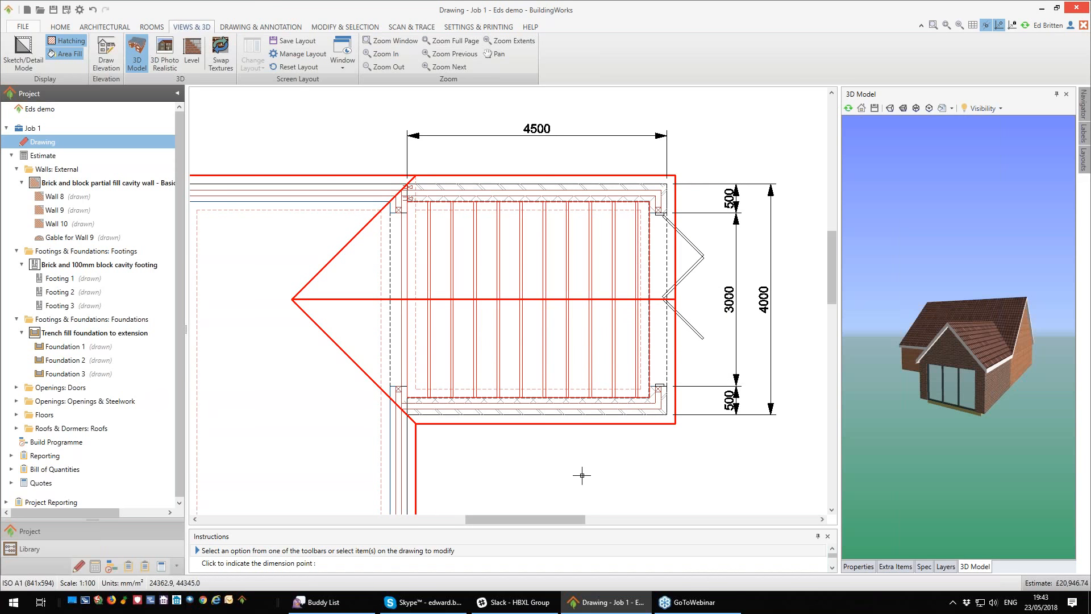
left_click(104, 27)
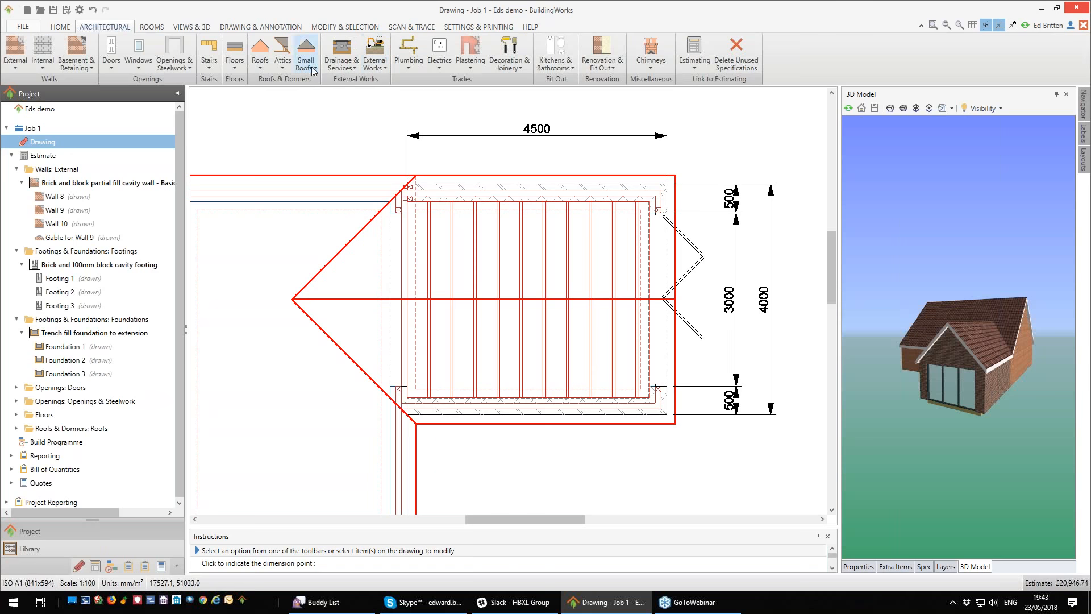
left_click(283, 63)
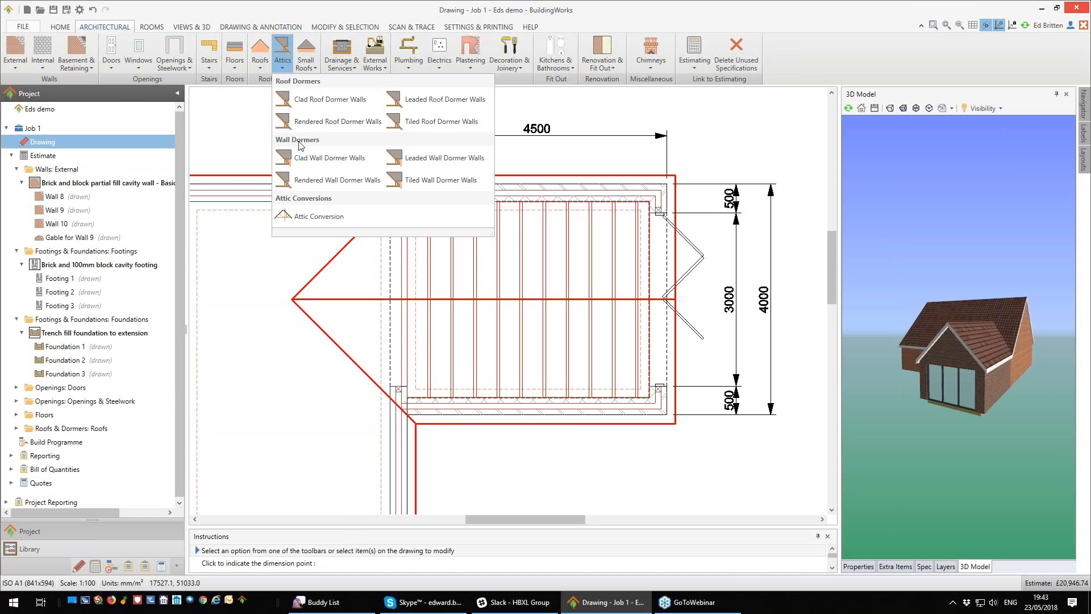
left_click(359, 68)
left_click(355, 68)
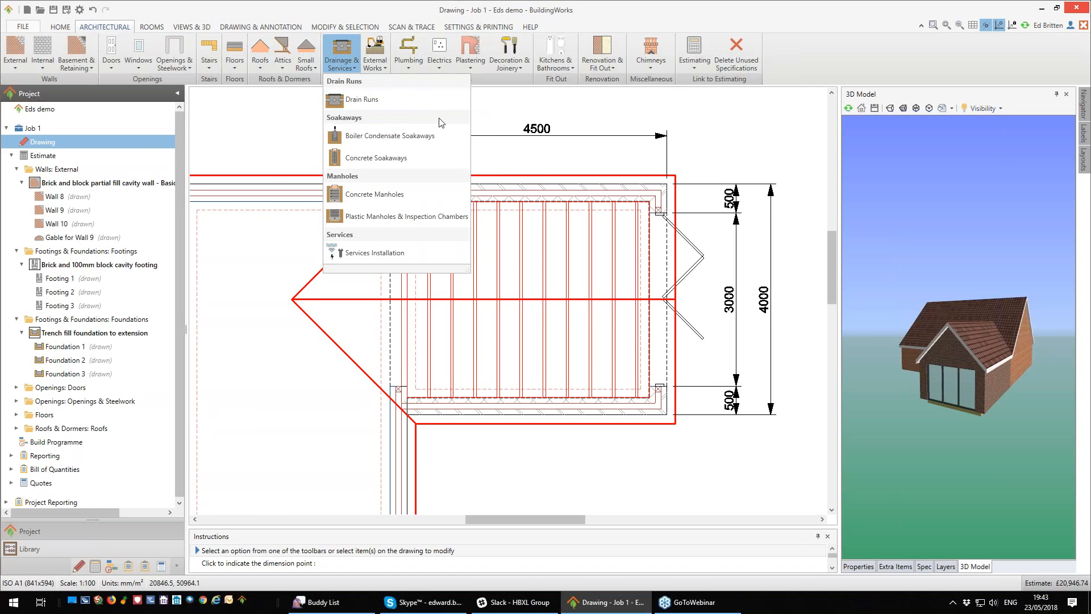
left_click(385, 68)
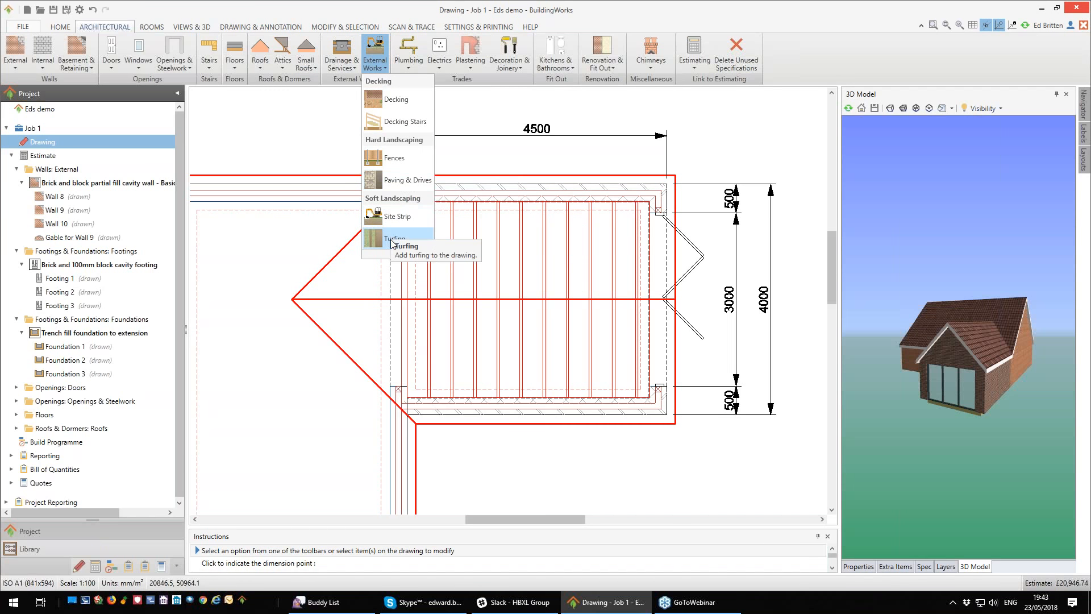
left_click(408, 67)
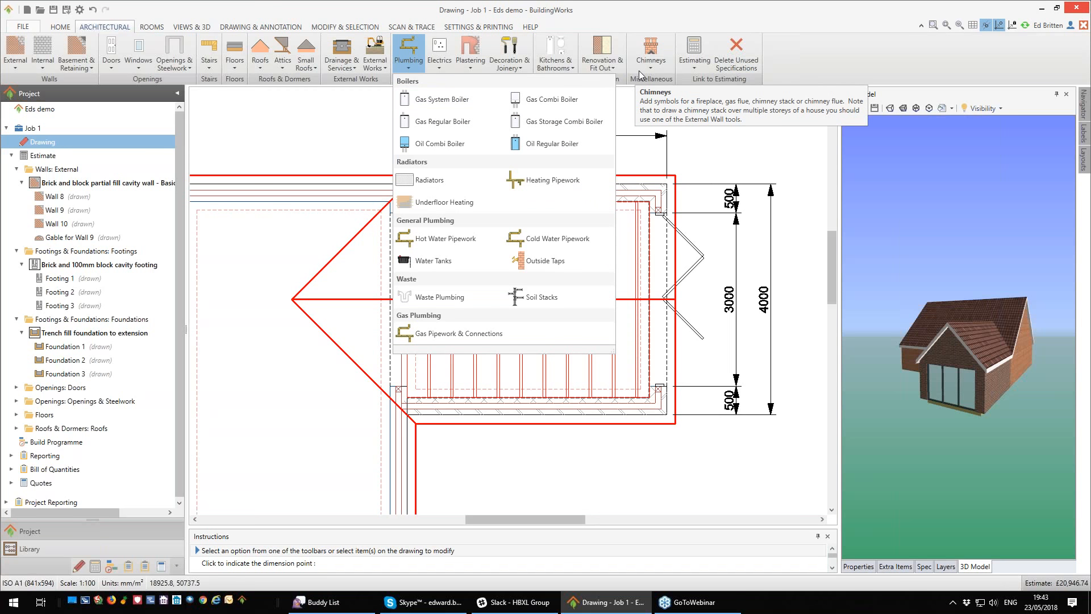
Step: Add a plug sockets component to the job with the "Plug sockets - stainless steel" specification
left_click(441, 67)
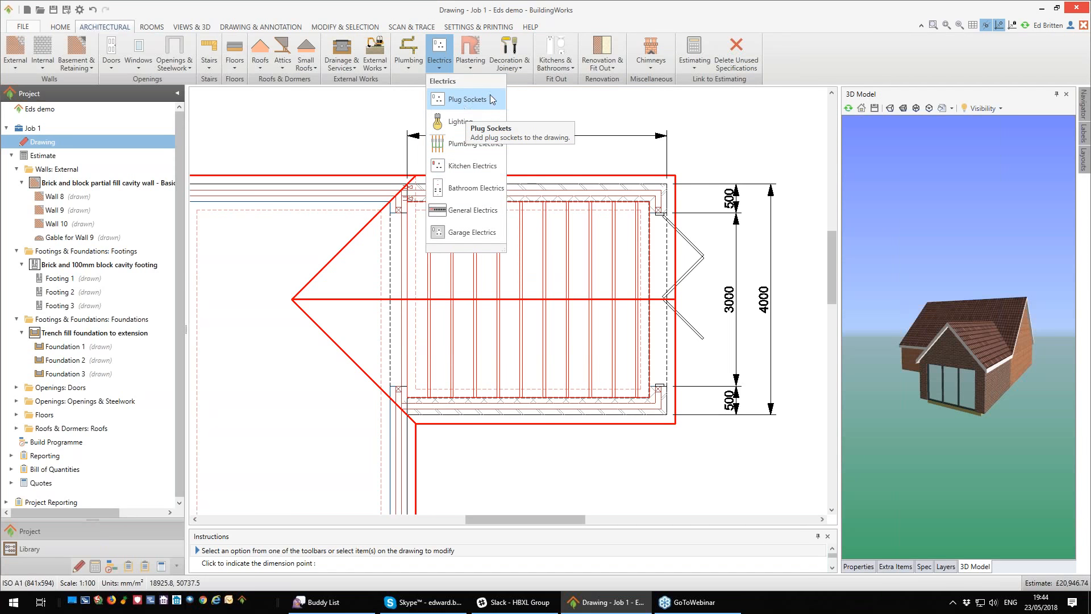
left_click(468, 100)
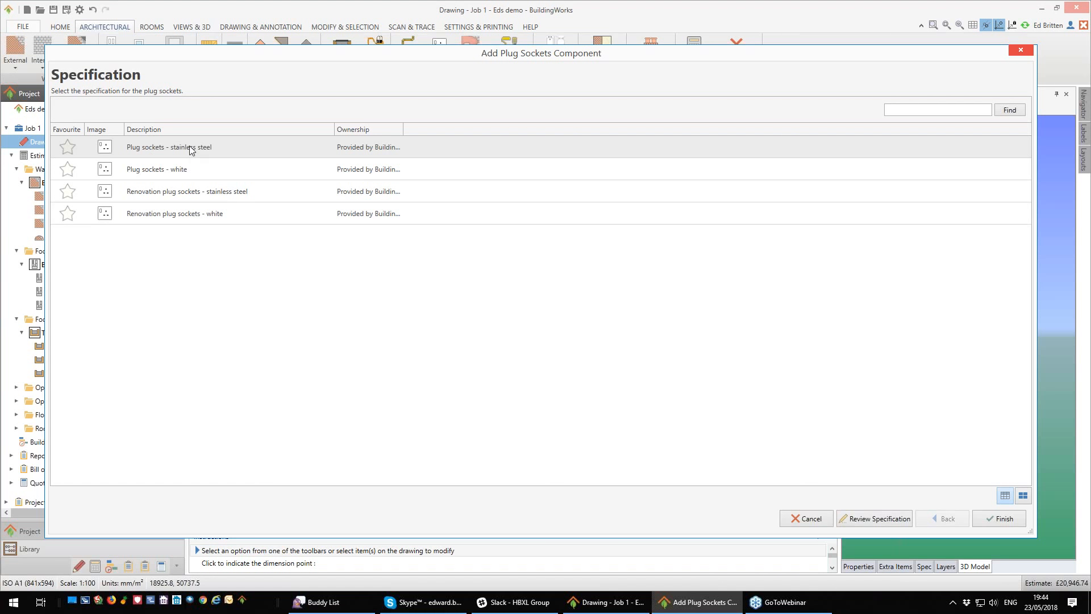
left_click(999, 517)
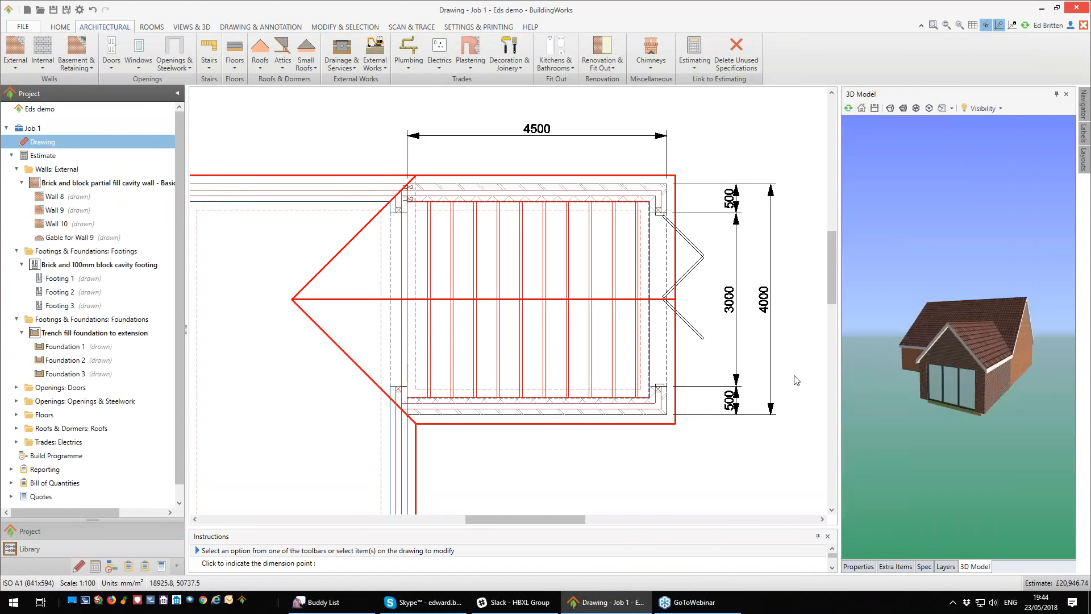
mouse_move(1072, 243)
left_mouse_down()
mouse_move(1071, 332)
mouse_move(1073, 222)
left_mouse_up()
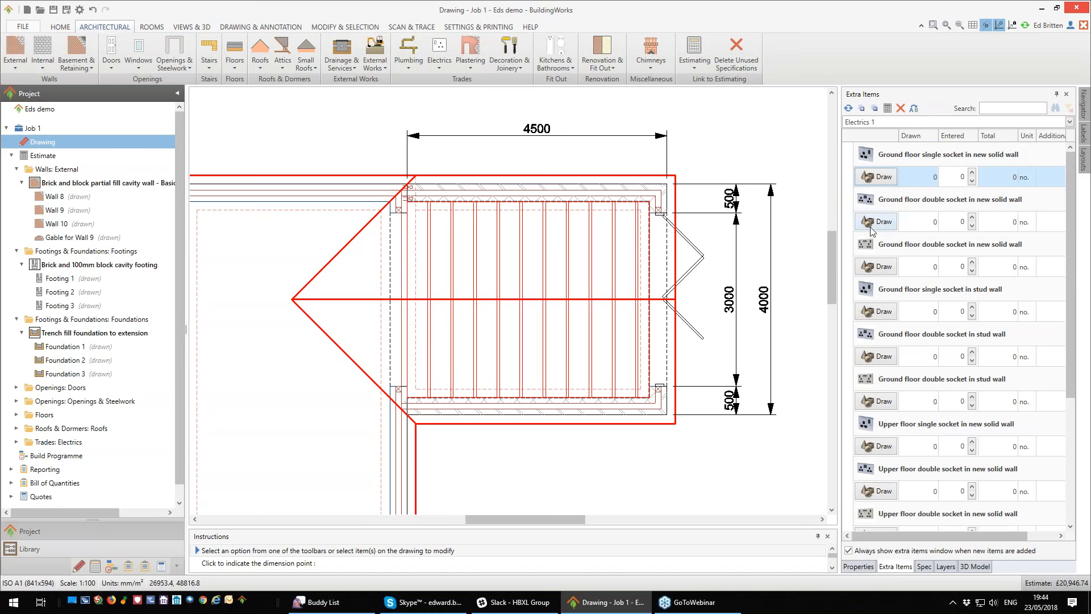
left_click(973, 217)
left_click(971, 217)
left_click(972, 218)
left_click(972, 217)
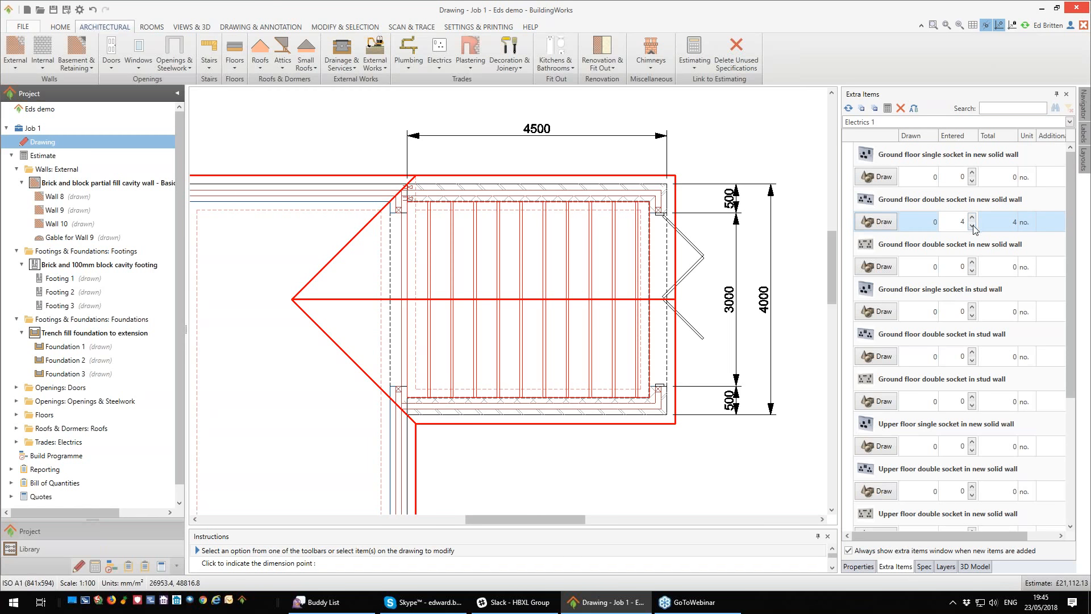
left_click(972, 228)
left_click(973, 227)
Step: Add a 1000 mm horizontal linear dimension running from the extension's upper inner corner beside the folding doors back along the wall
left_click(280, 28)
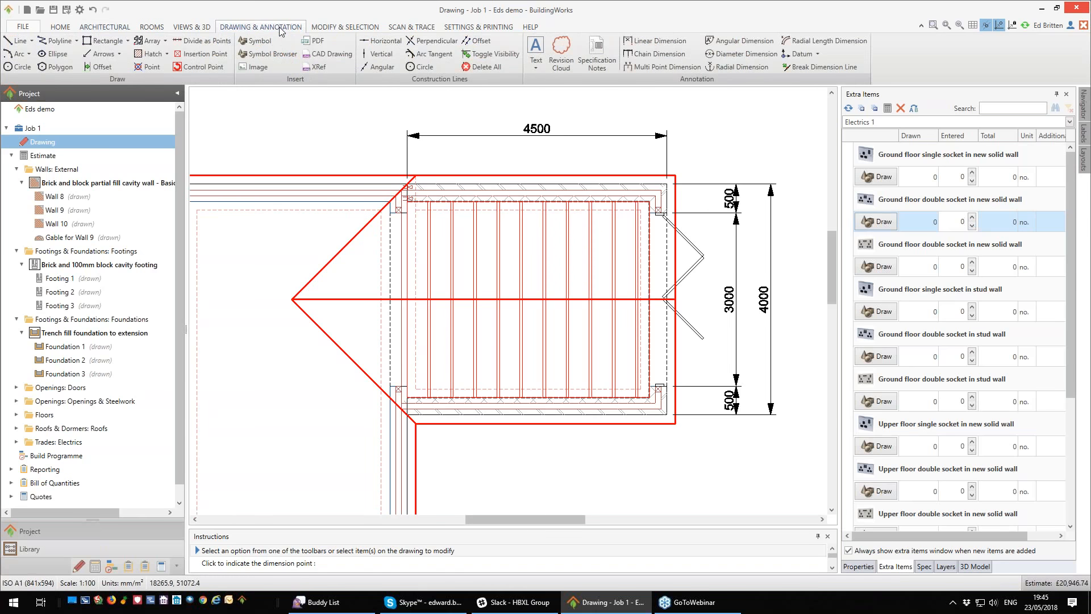
left_click(652, 42)
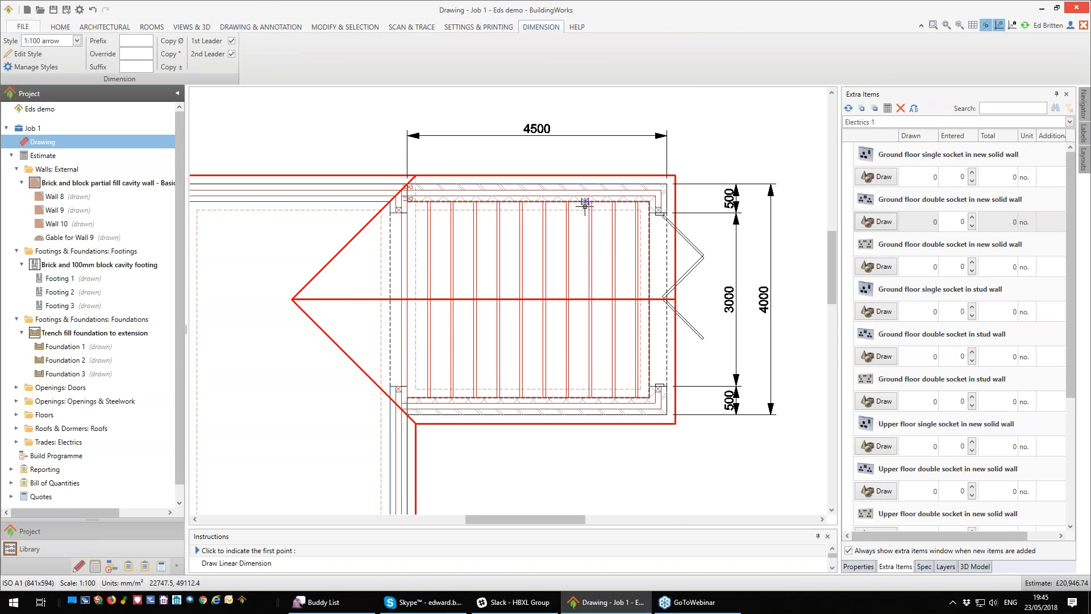
left_click(649, 201)
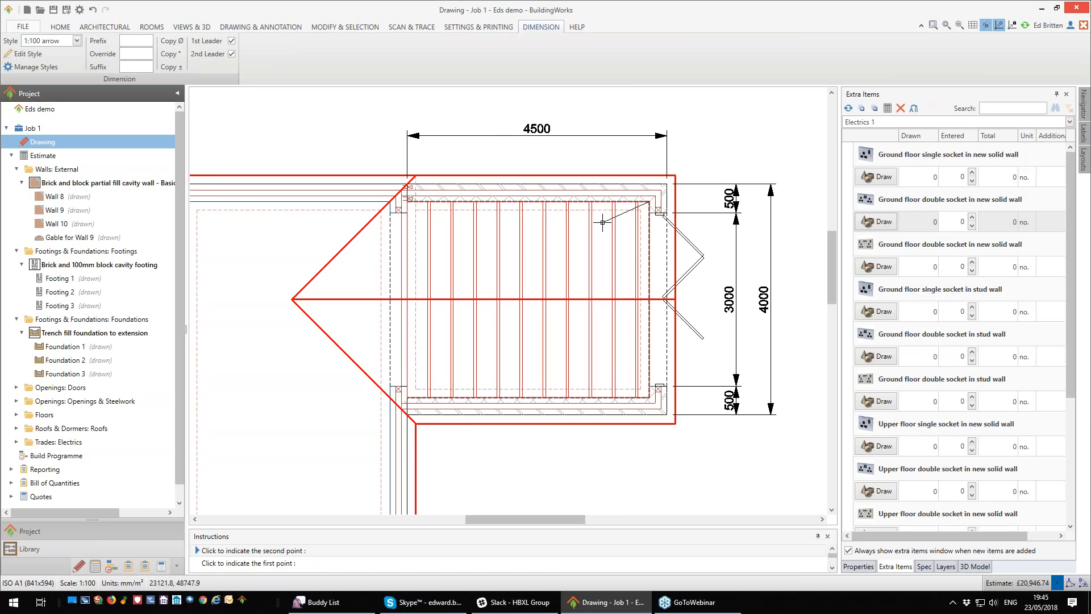
key("Left")
type("1000")
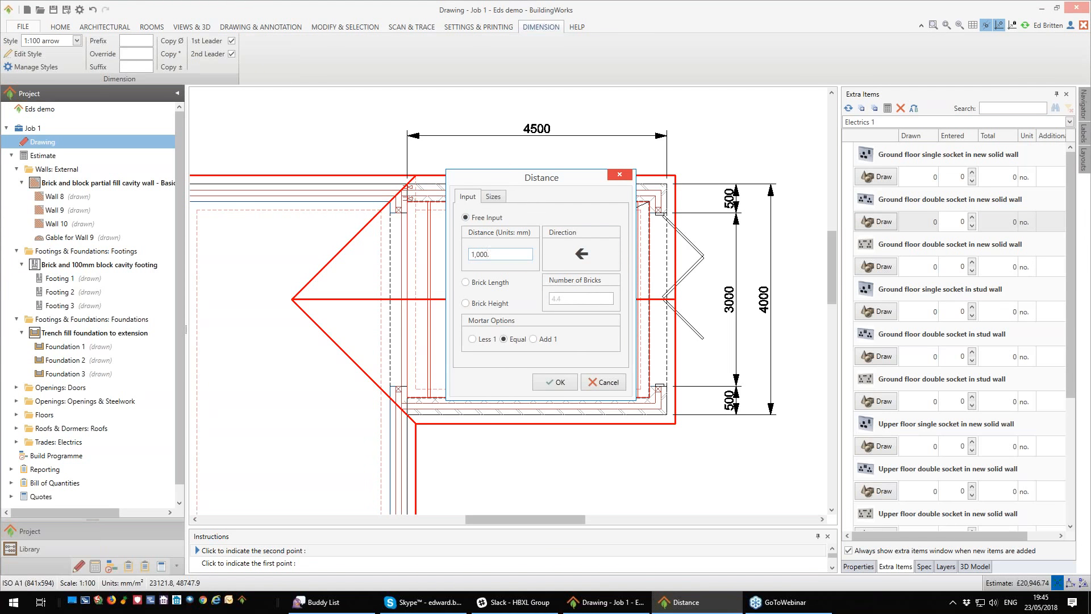
key("Return")
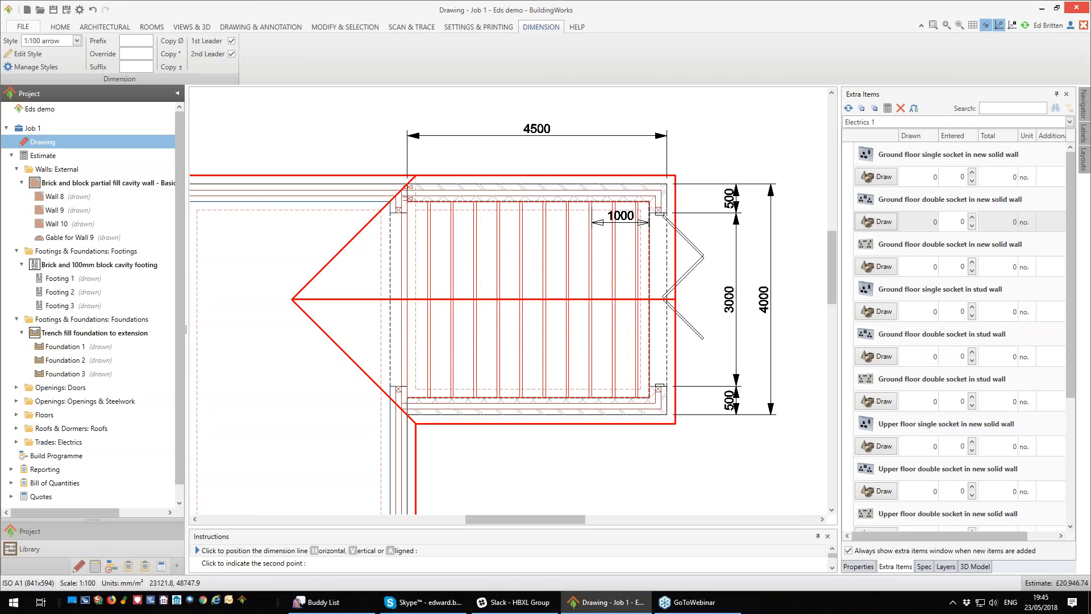
scroll(605, 216, "up", 2)
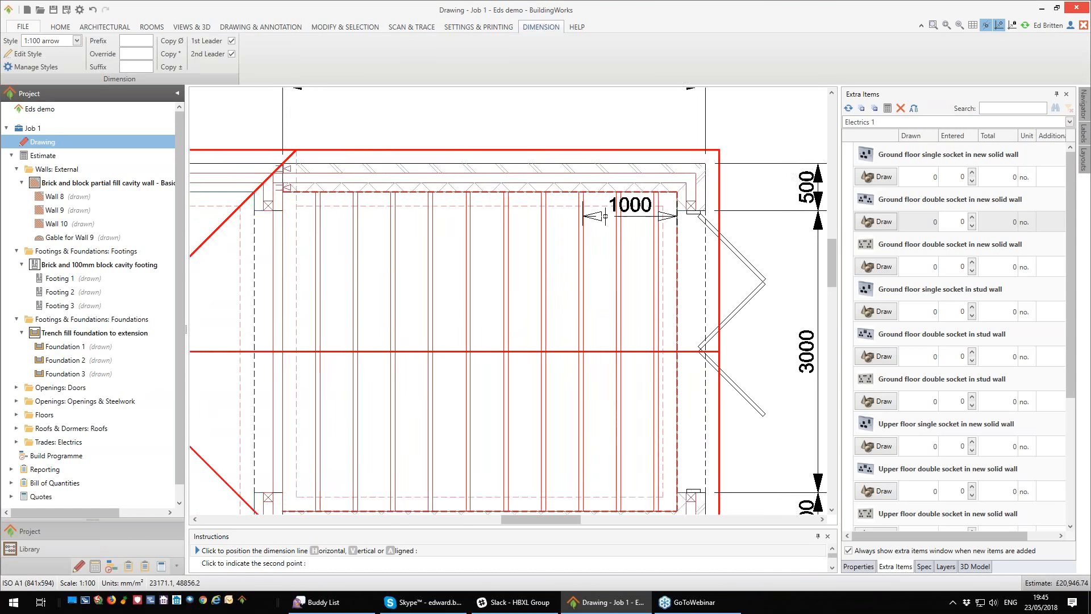
left_click(606, 215)
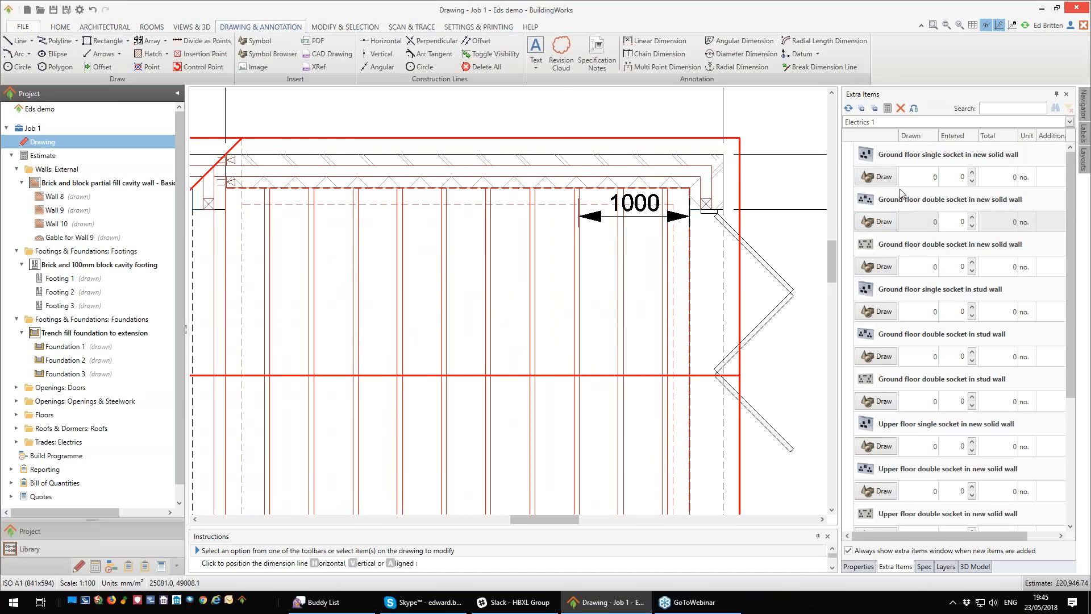
Step: Draw a ground floor double socket in new solid wall on the extension's upper inner wall, near the end of the 1000 mm dimension
left_click(882, 222)
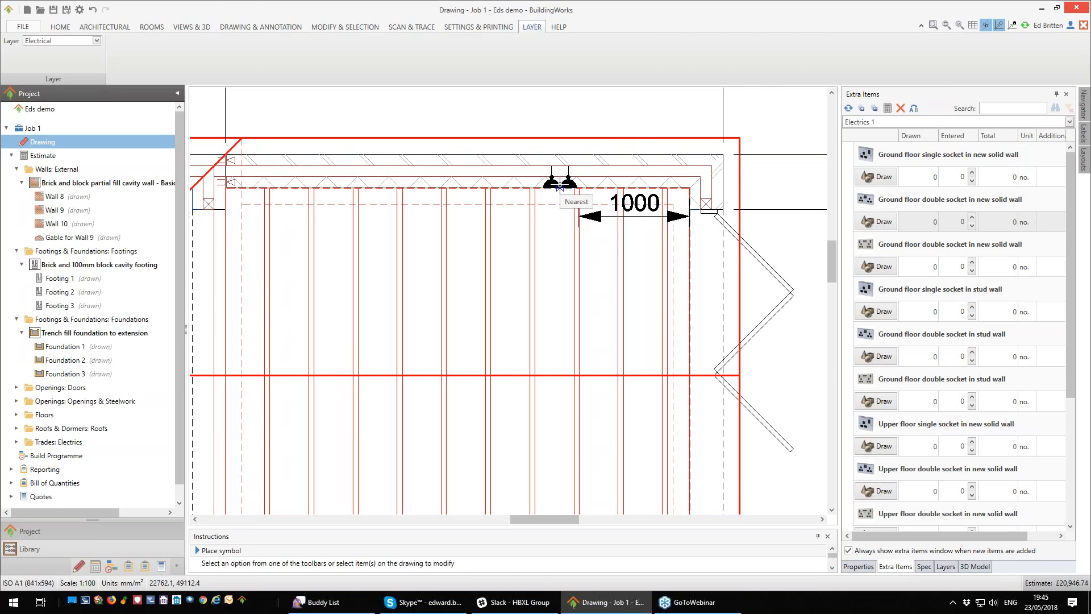
scroll(563, 185, "up", 2)
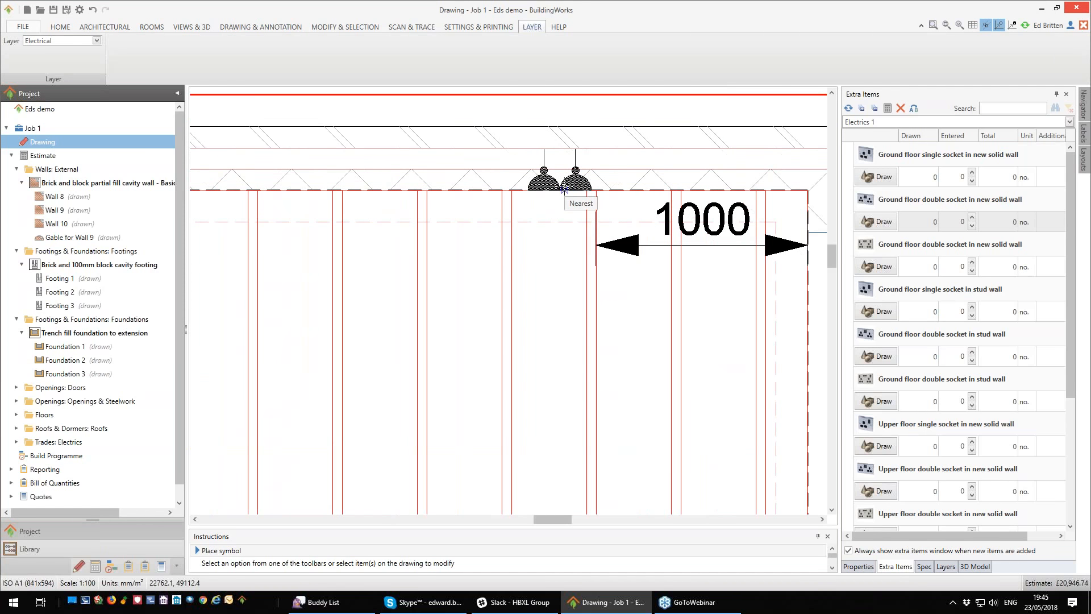
left_click(566, 189)
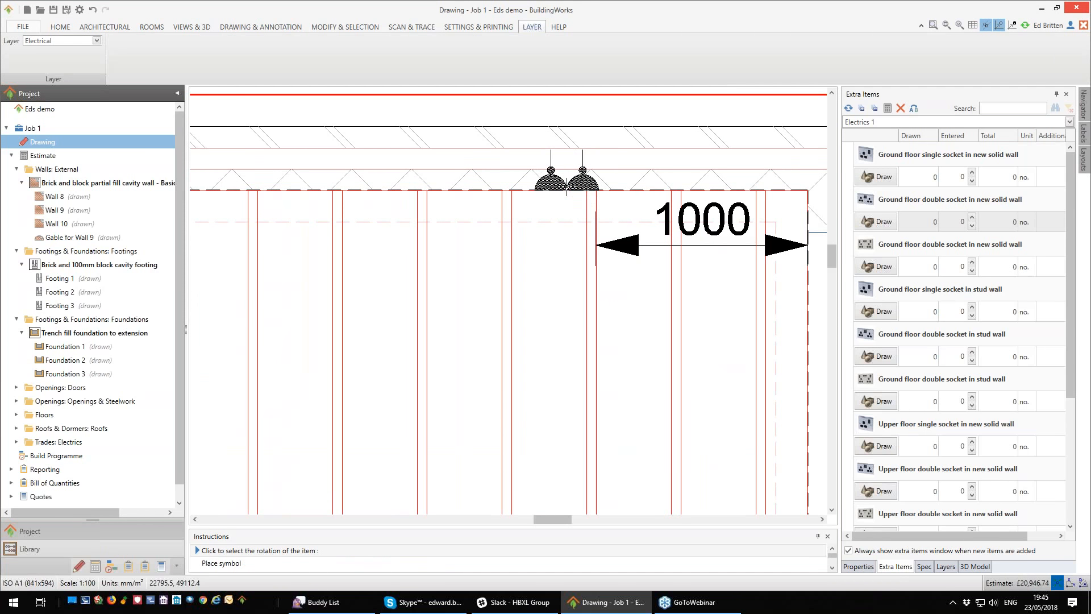
left_click(566, 190)
scroll(548, 270, "down", 2)
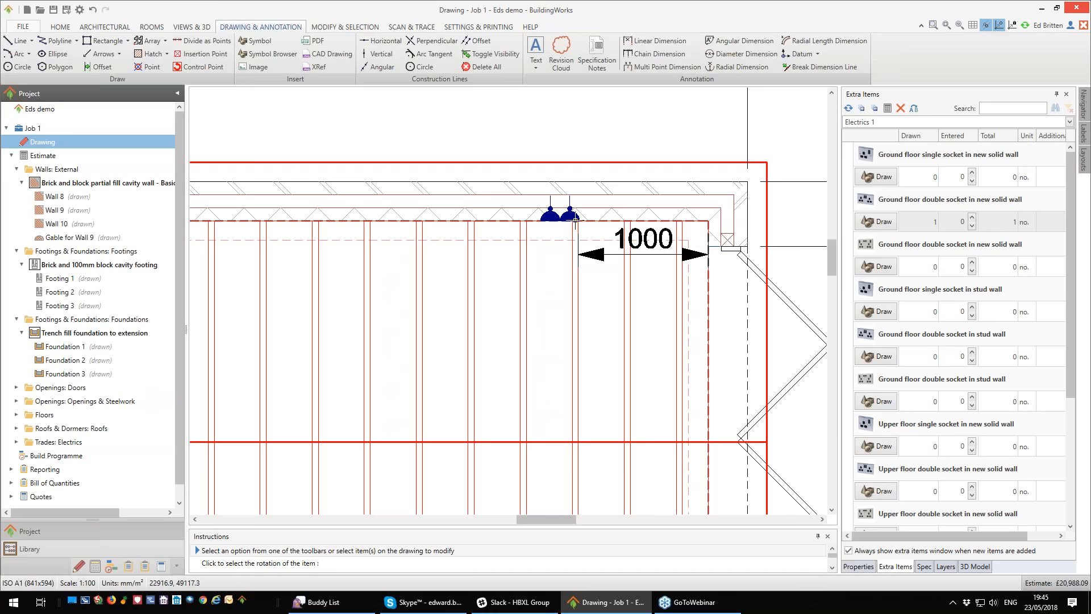
Step: Add a kitchen electrics component with the "Kitchen electrics - stainless steel" specification
mouse_move(569, 208)
scroll(505, 217, "down", 2)
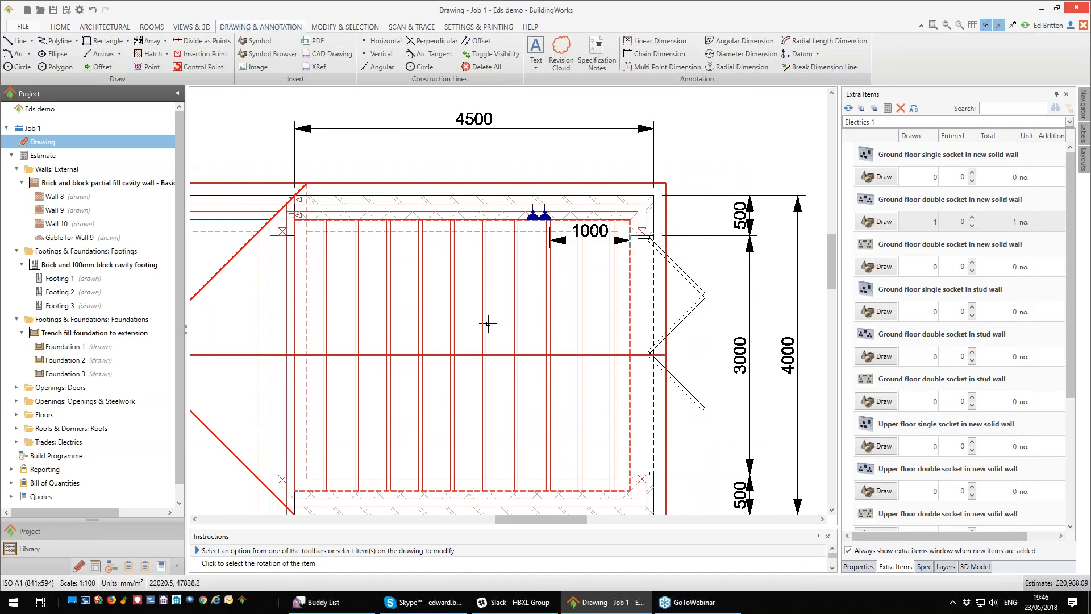
middle_click_drag(494, 451, 511, 398)
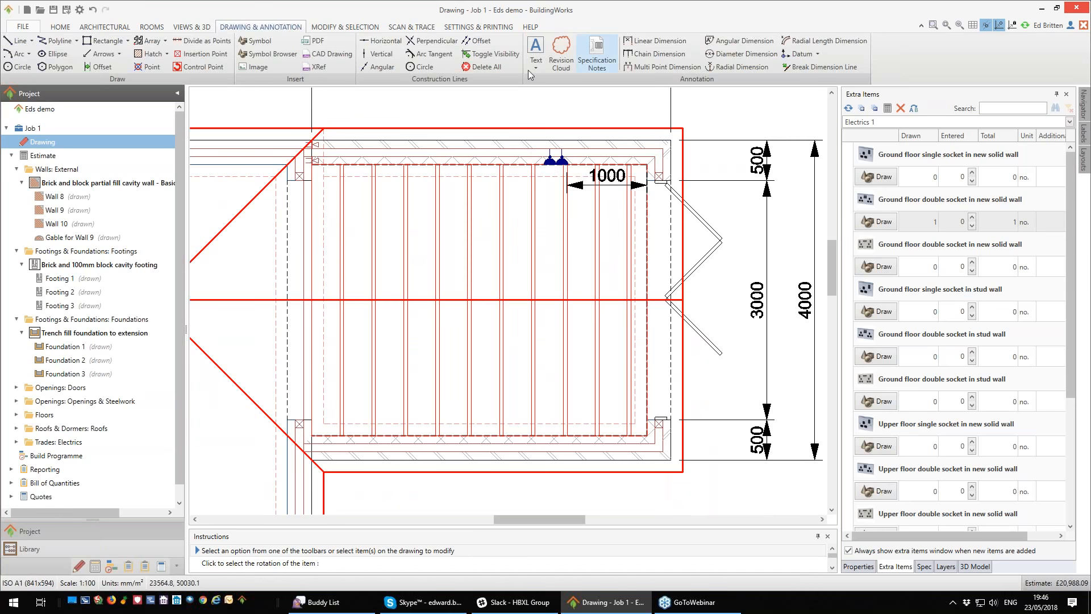
left_click(121, 33)
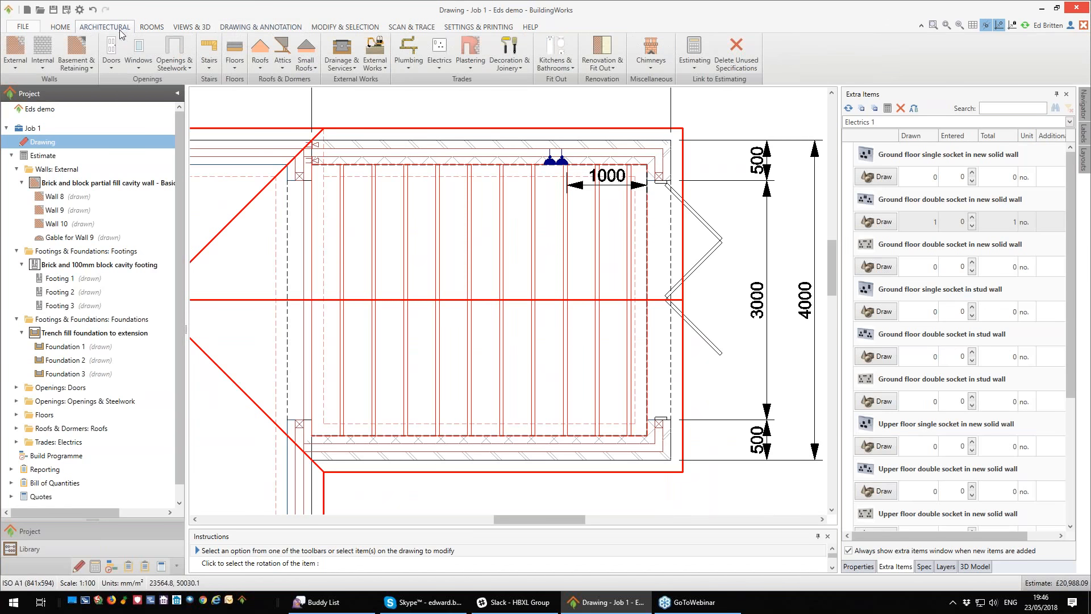
left_click(439, 56)
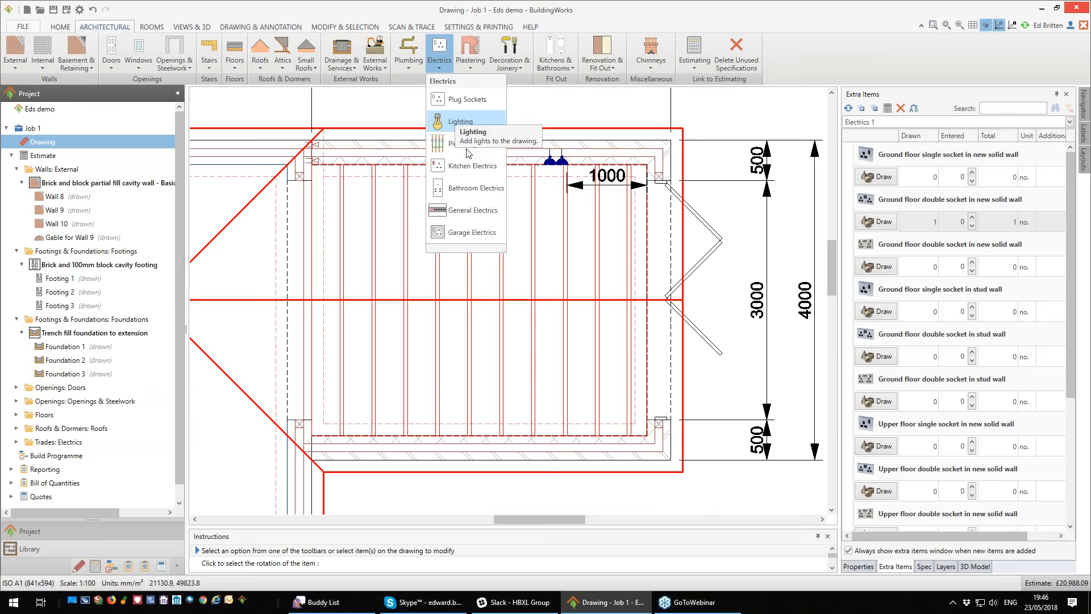
left_click(461, 167)
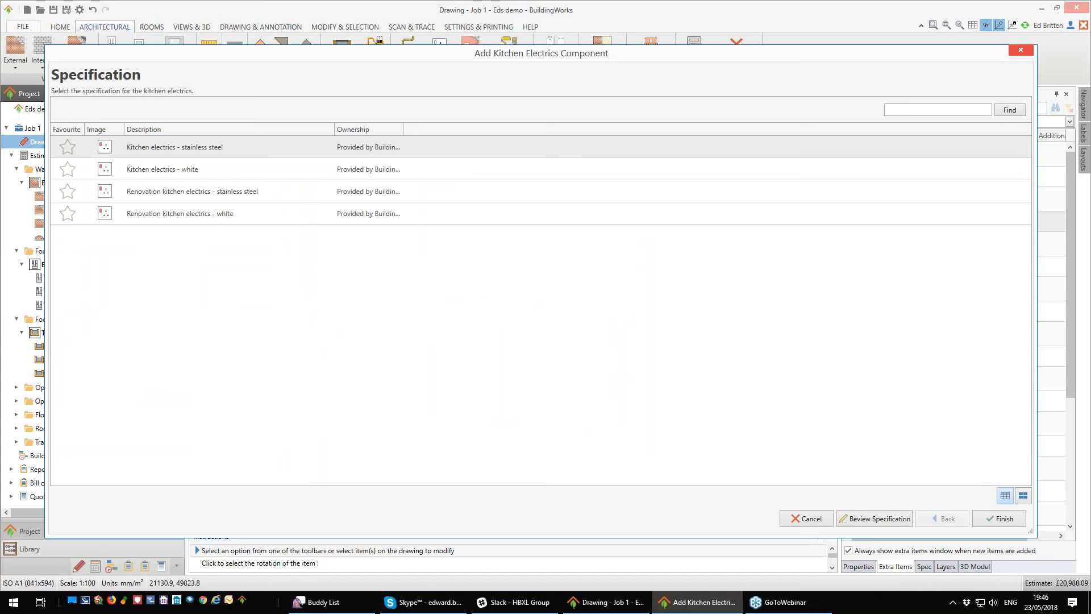
left_click(1000, 518)
Step: Set the entered quantity of downlights to 6
left_click(972, 172)
left_click(971, 173)
left_click(972, 173)
left_click(972, 173)
left_click(972, 173)
left_click(972, 173)
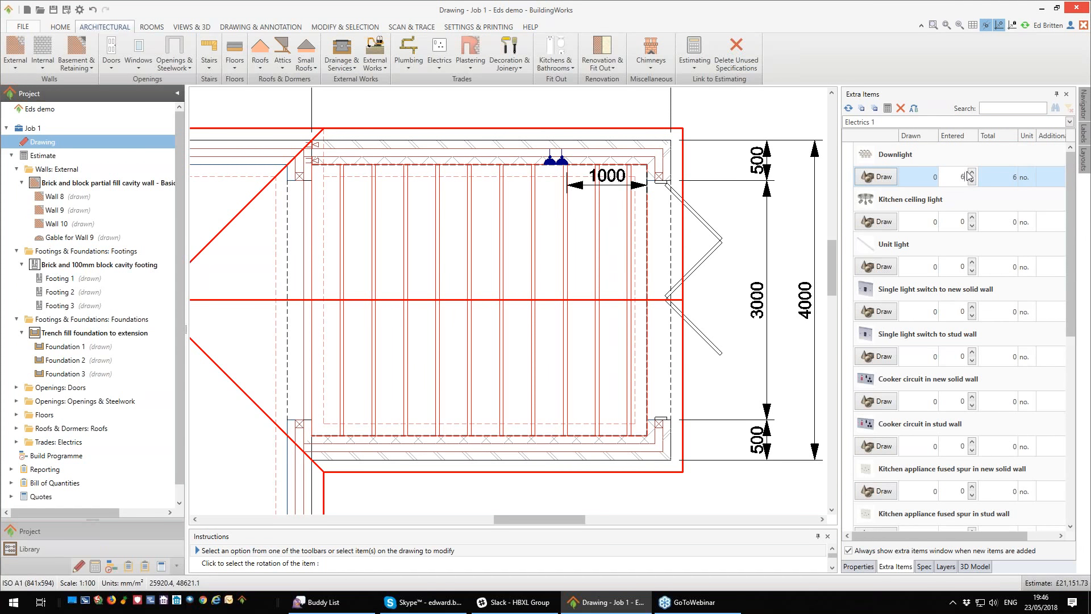
Step: Set the entered quantities of kitchen appliance fused spurs and cooker circuits in new solid wall to 1 each
left_click(972, 487)
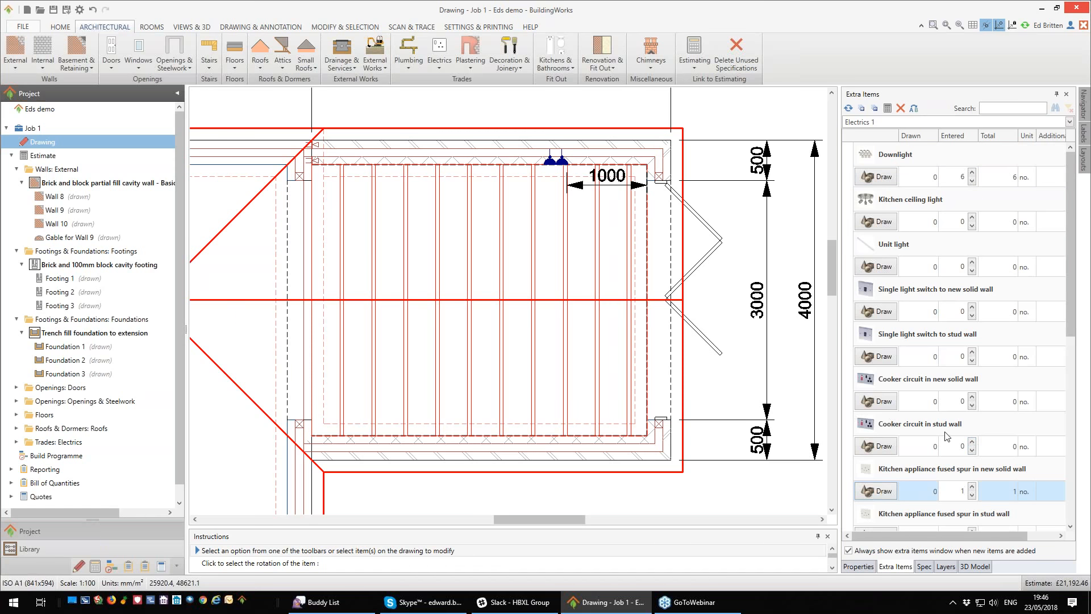
left_click(972, 398)
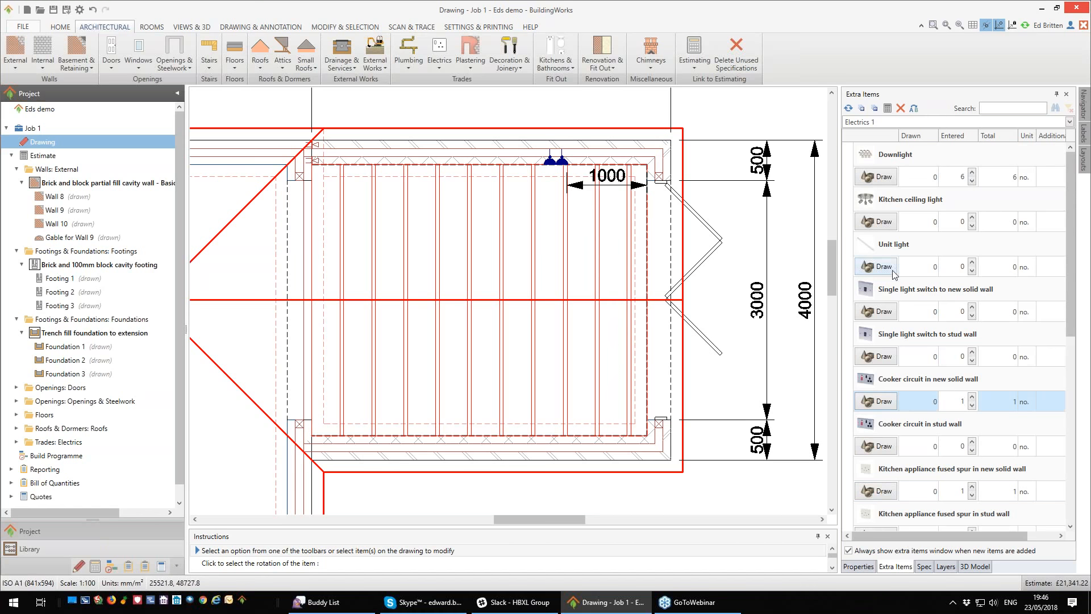
scroll(1001, 358, "down", 4)
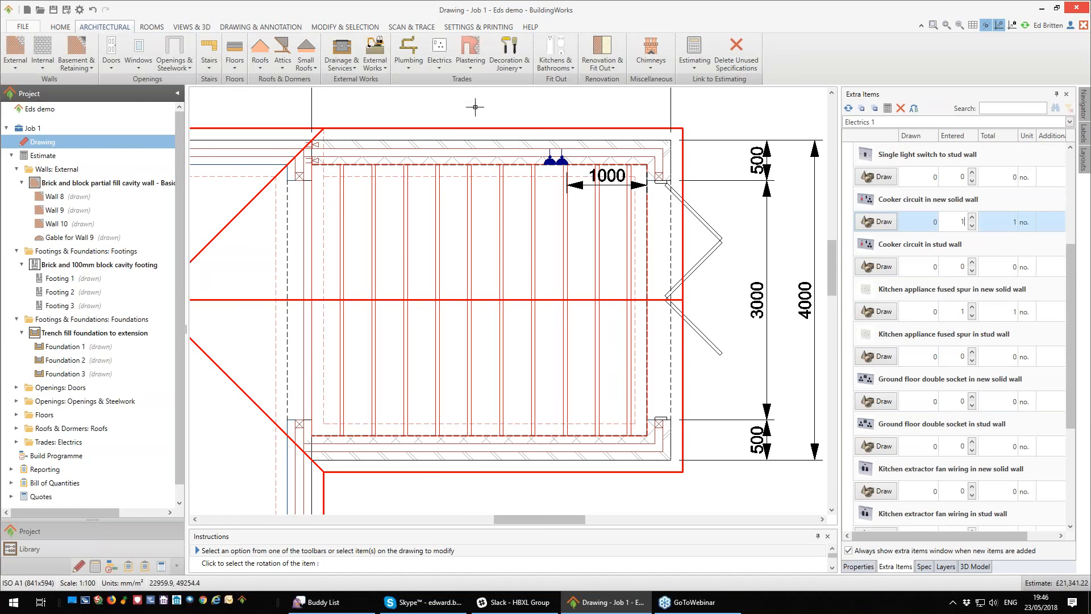
left_click(439, 57)
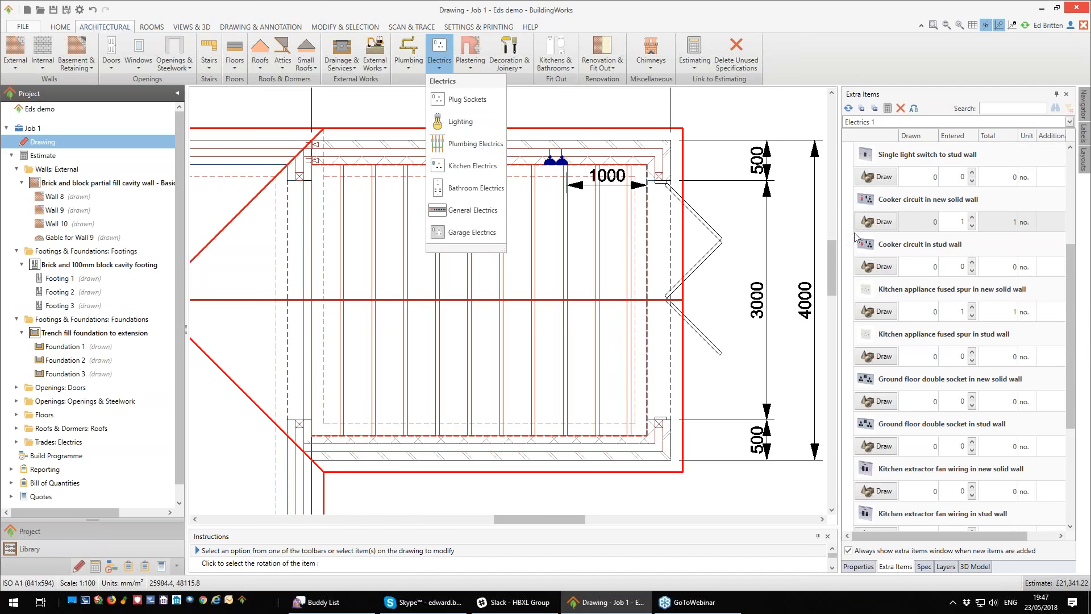
left_click(709, 121)
Step: Survey all rooms so that every enclosed space in the house and extension gets a room
scroll(710, 118, "down", 1)
scroll(707, 151, "down", 2)
scroll(706, 158, "down", 1)
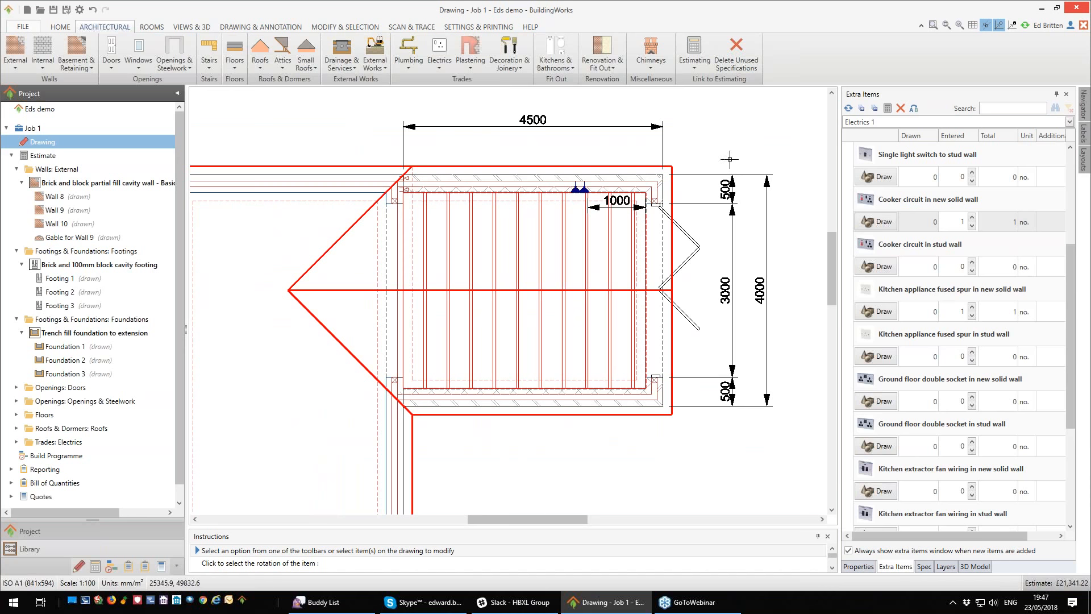
scroll(766, 353, "down", 1)
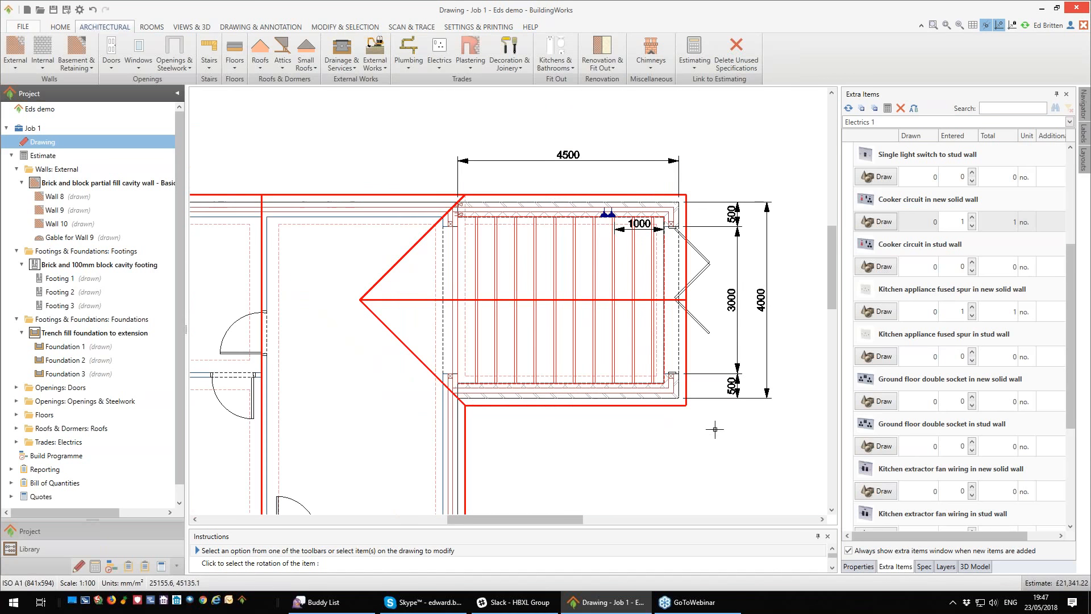
scroll(710, 430, "down", 1)
middle_click_drag(704, 430, 721, 374)
scroll(712, 371, "down", 1)
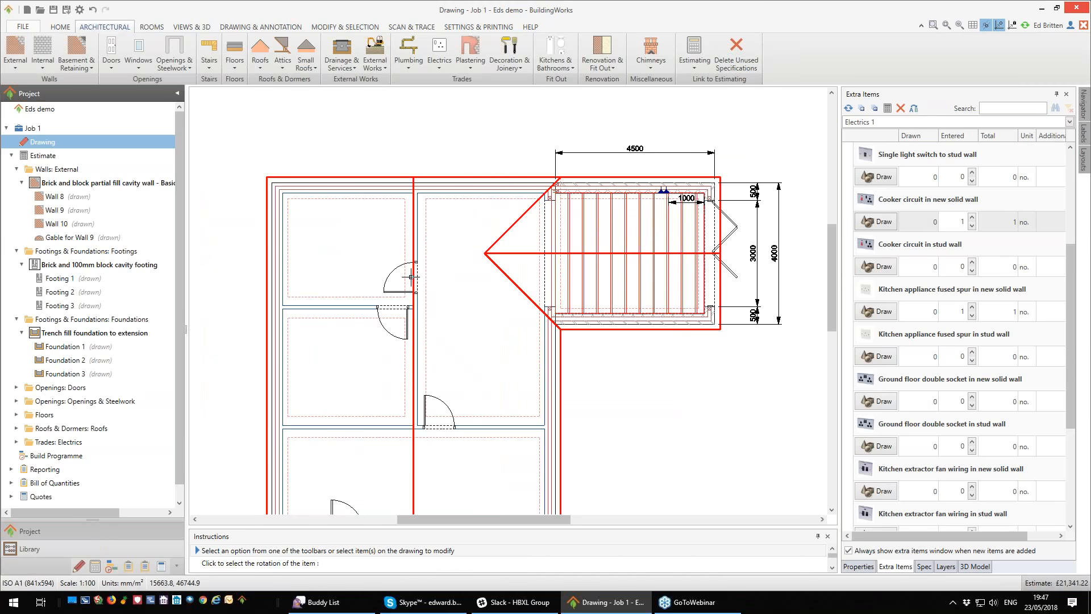
mouse_move(411, 277)
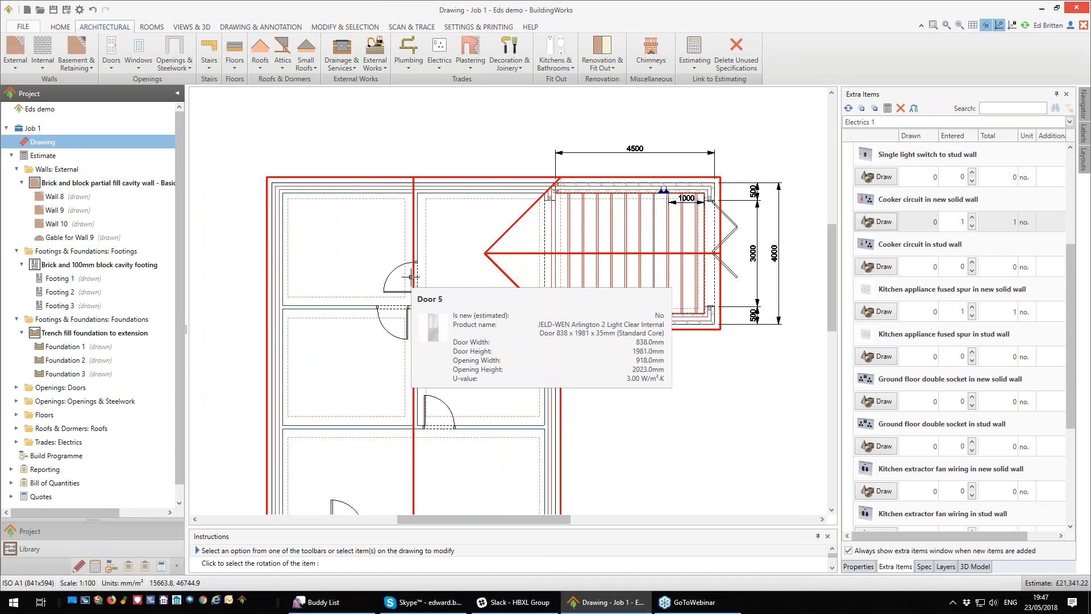
left_click(153, 27)
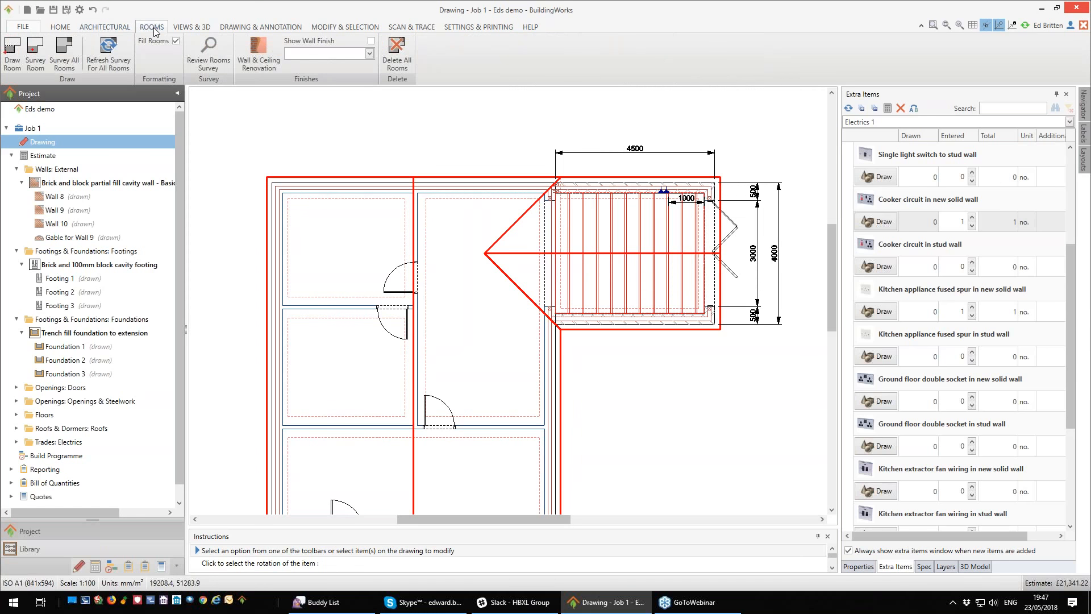
left_click(64, 58)
Step: Switch the floor plan drawing to Sketch Mode
mouse_move(659, 396)
middle_mouse_down()
mouse_move(677, 297)
mouse_move(661, 333)
middle_mouse_up()
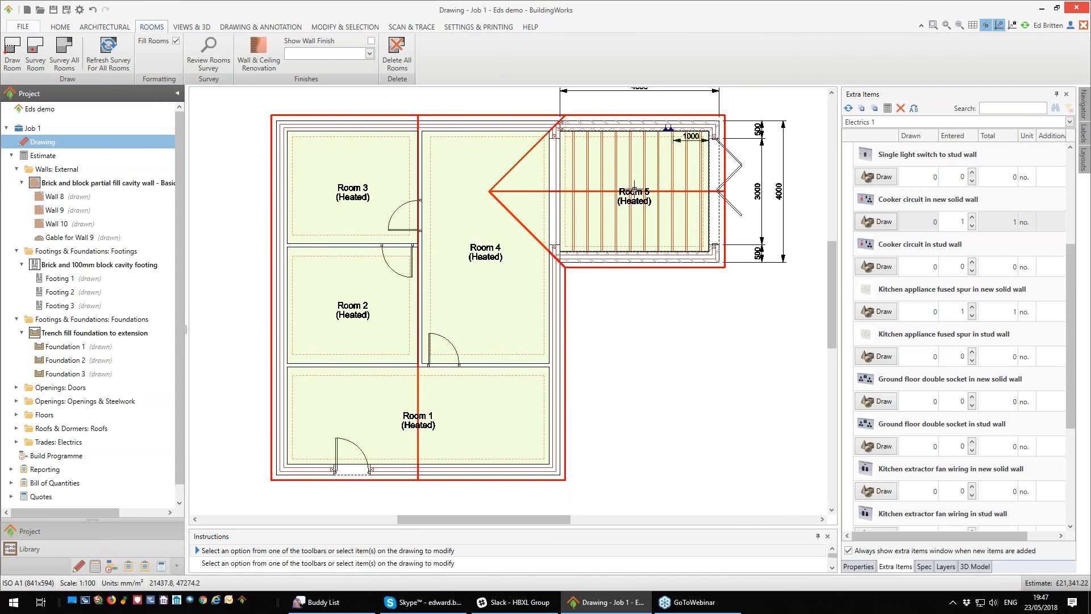
right_click(638, 303)
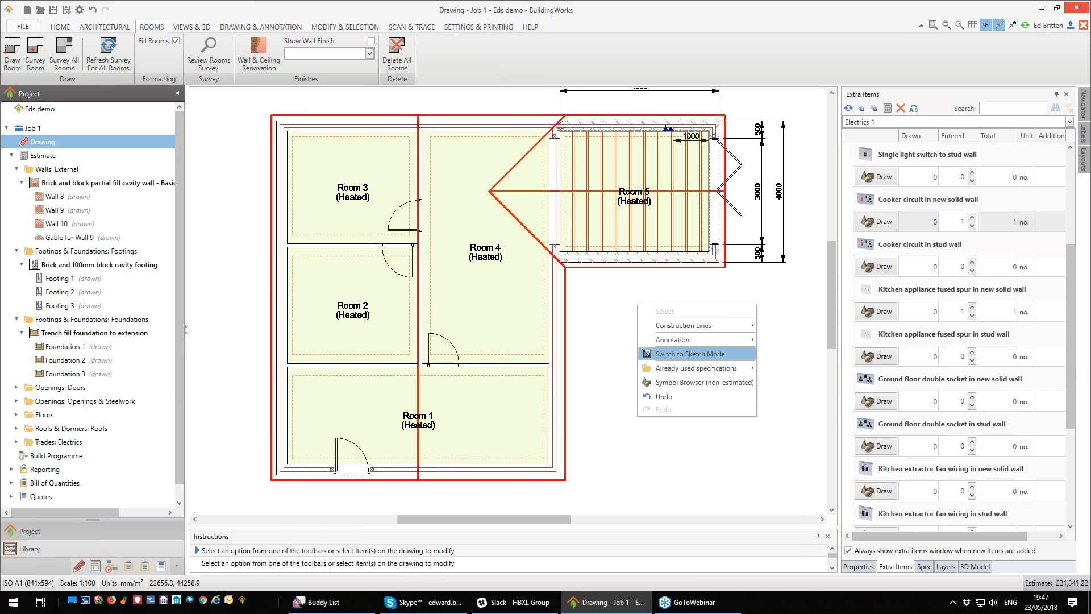
left_click(691, 354)
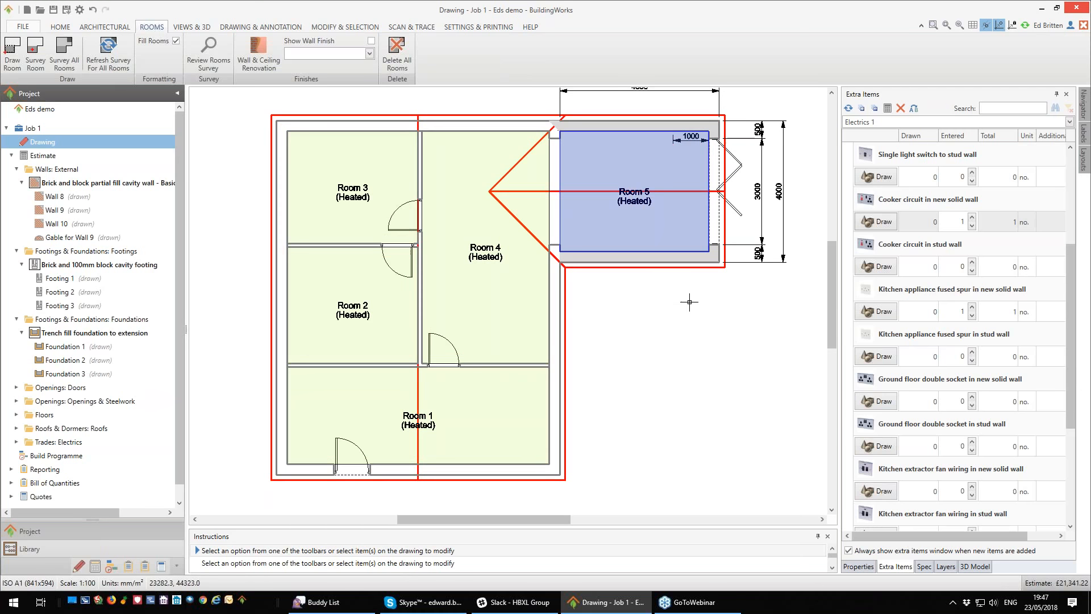
Step: Name Room 4, the long room adjoining the extension, Living Room
left_click(484, 248)
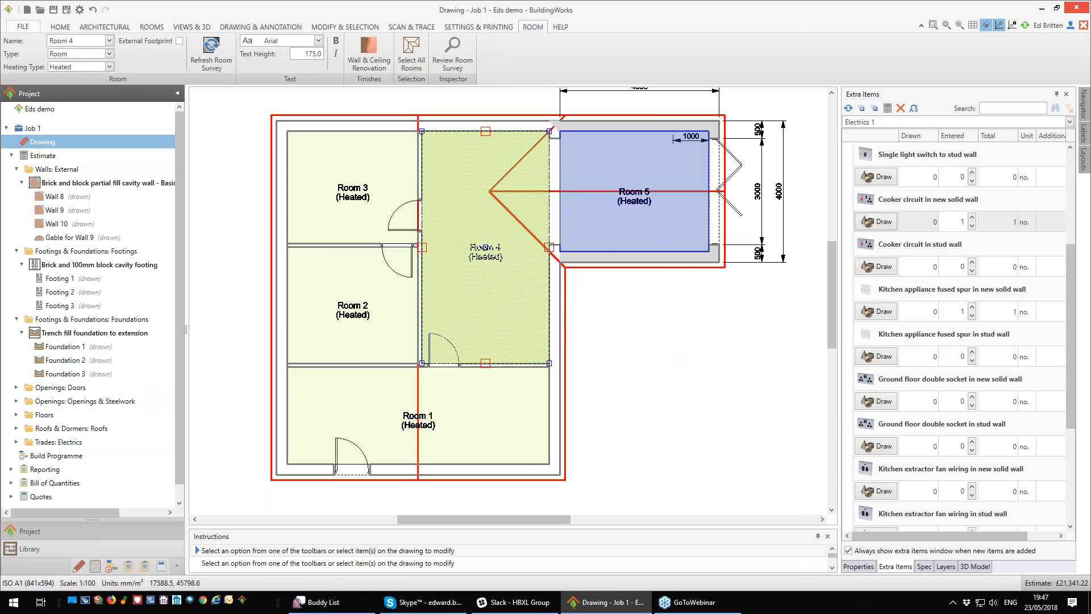
left_click(108, 41)
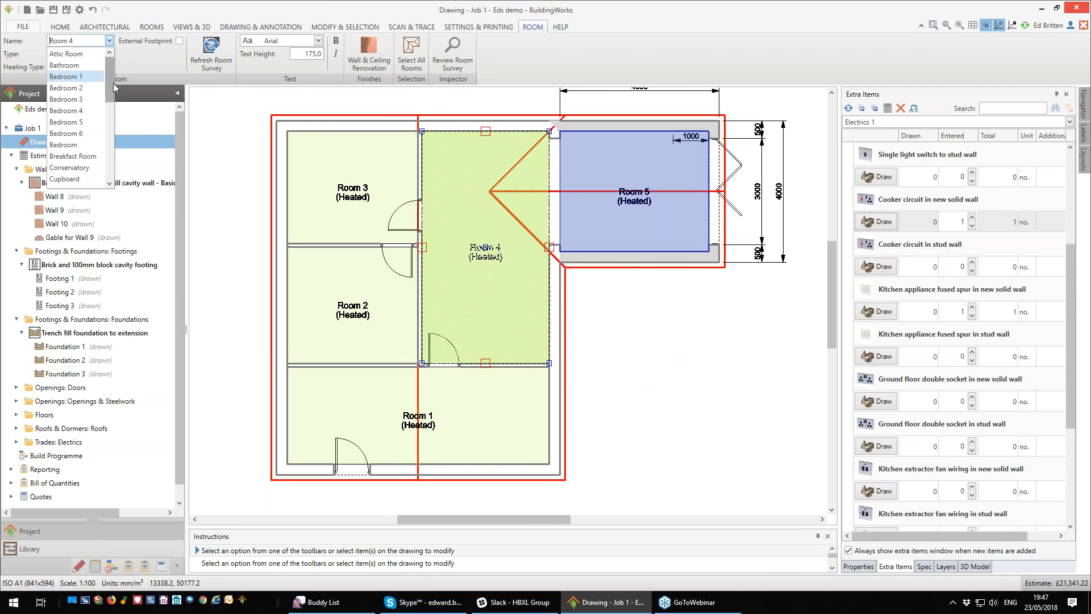
left_click_drag(110, 83, 108, 125)
left_click(86, 140)
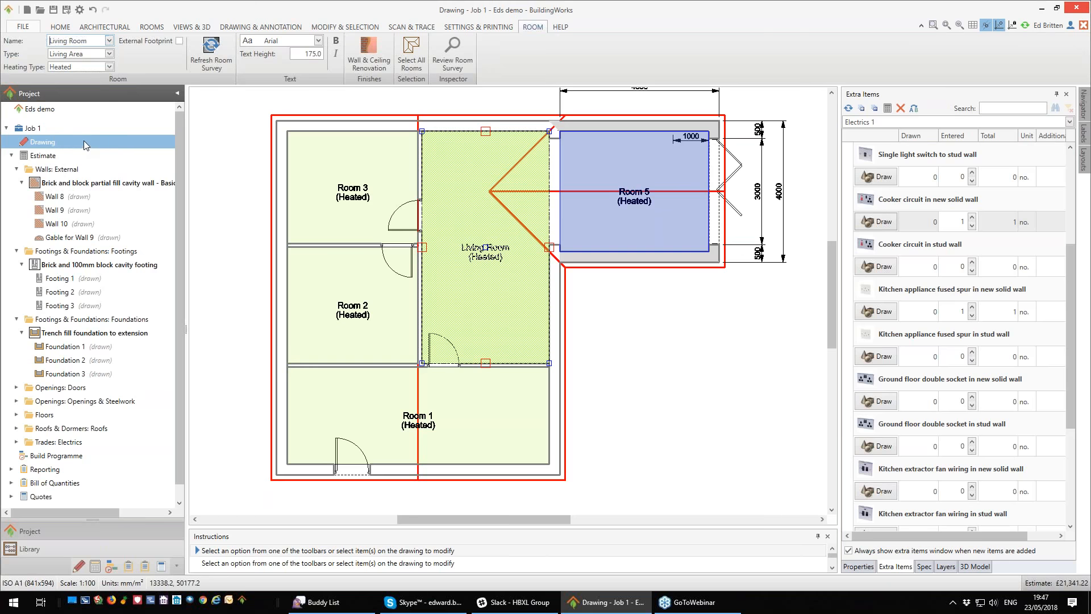
left_click(638, 353)
Step: Name Room 5, the room inside the extension, Dining Room
scroll(644, 187, "up", 5)
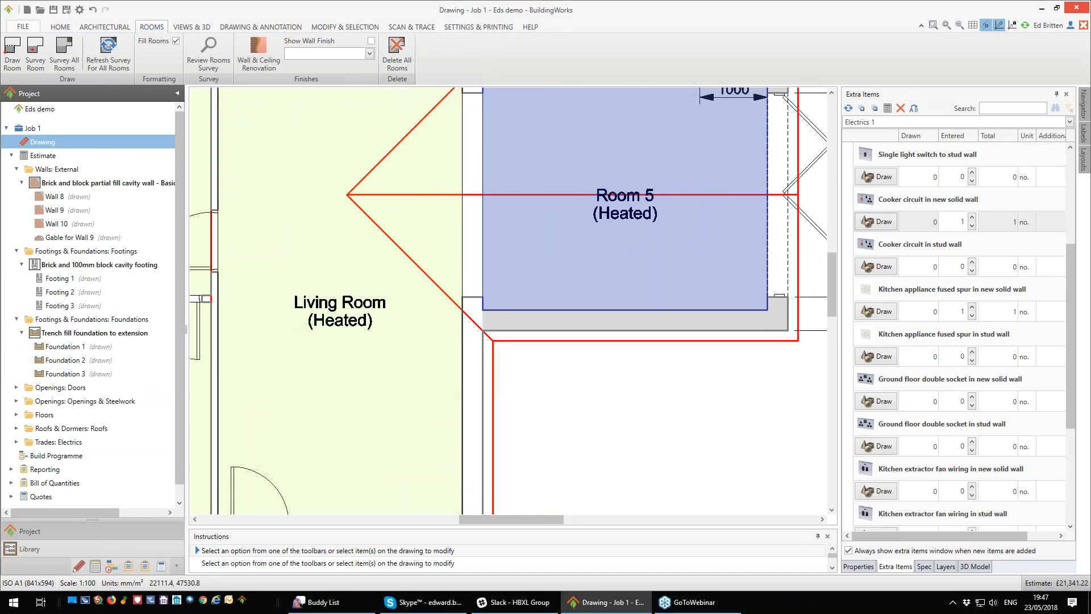
left_click(626, 200)
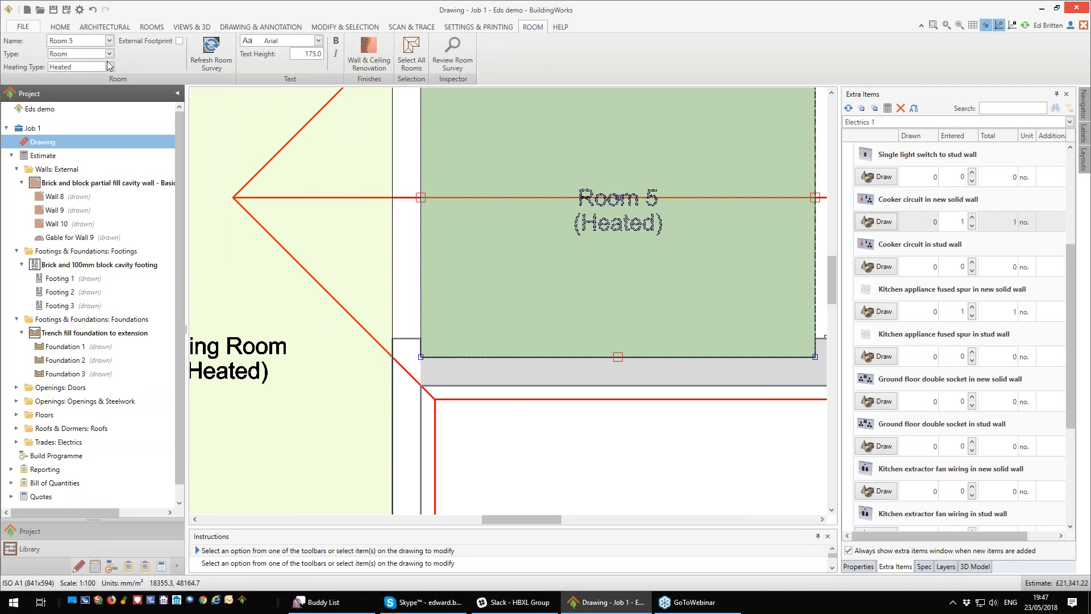
left_click(108, 40)
left_click_drag(113, 73, 108, 101)
left_click(88, 122)
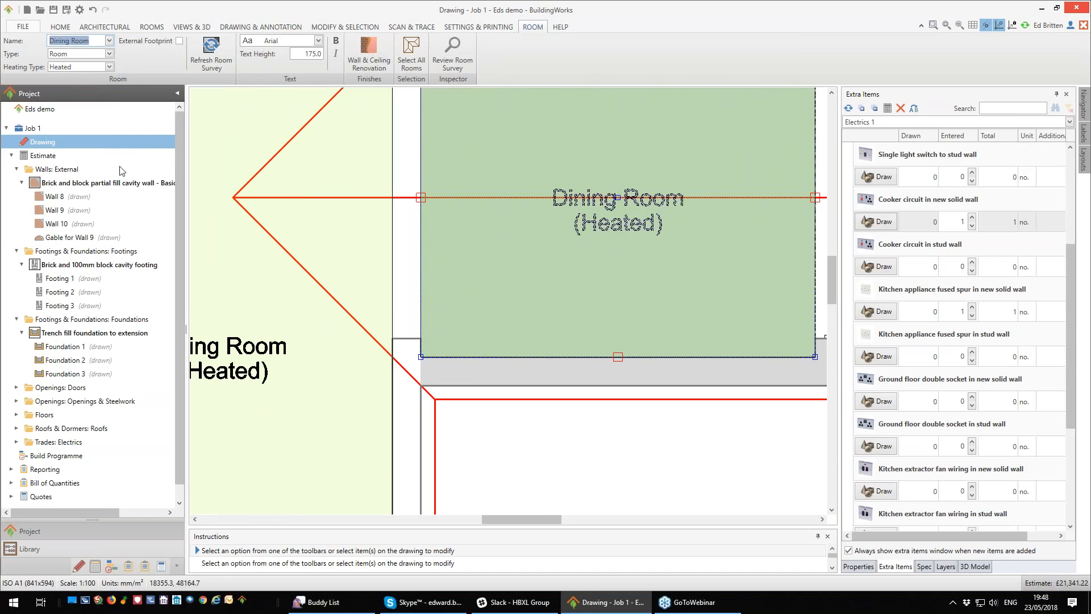
left_click(600, 461)
Step: Open Wall & Ceiling Renovation for the Dining Room and select Room Wall 3, the wall adjoining the Living Room
scroll(600, 458, "down", 3)
scroll(600, 458, "down", 2)
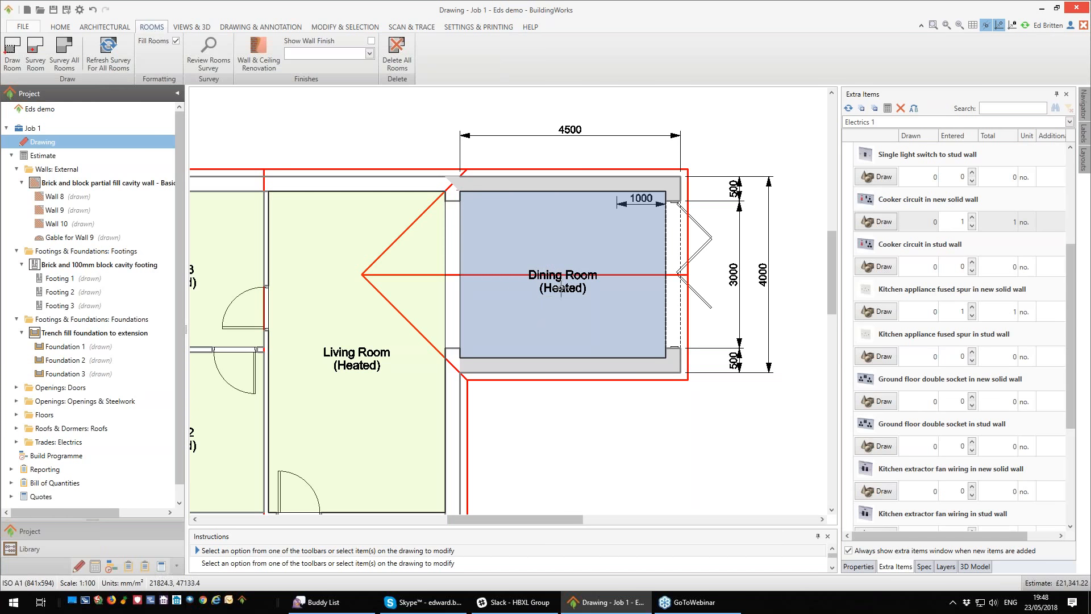
left_click(546, 283)
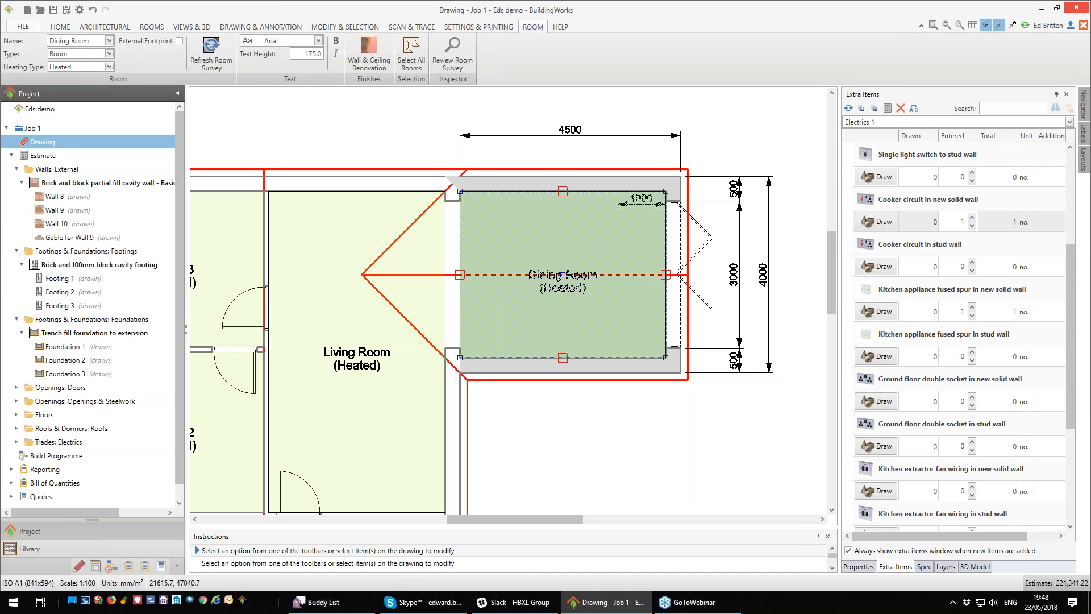
left_click(370, 69)
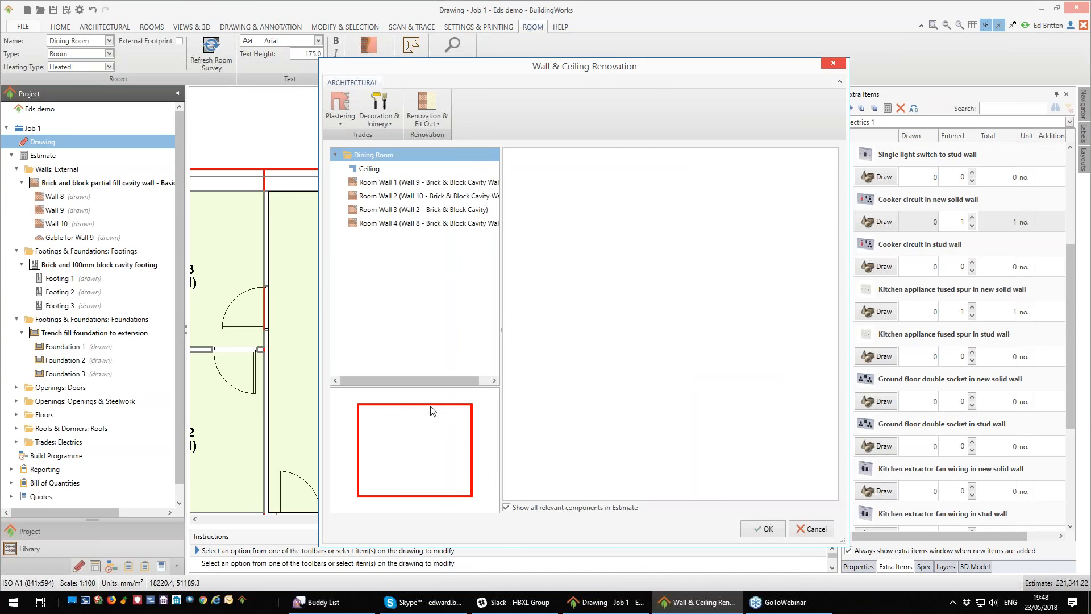
left_click(387, 185)
left_click(389, 197)
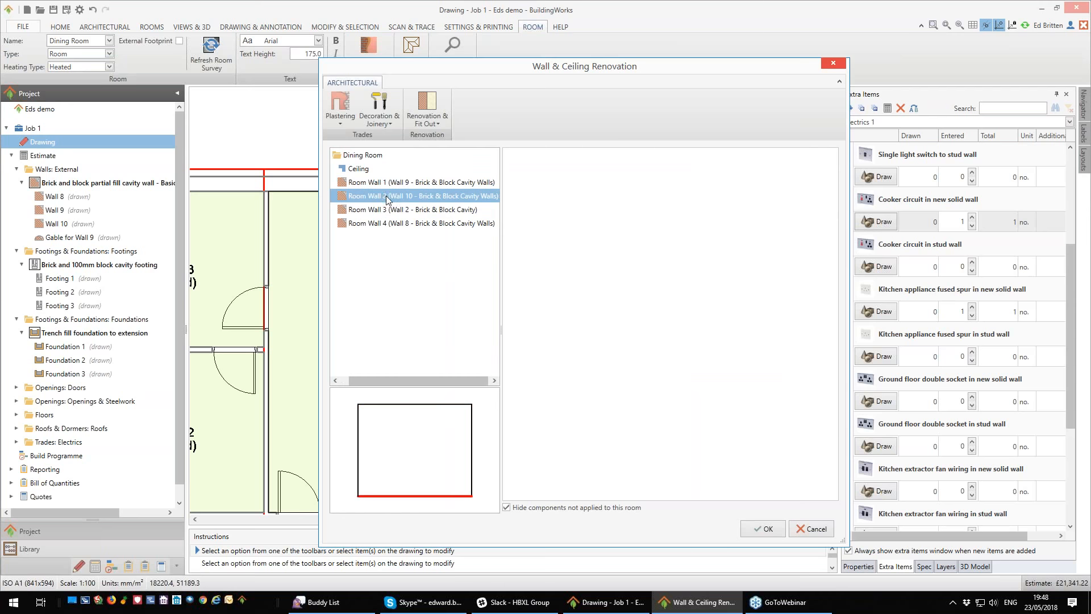
left_click(403, 212)
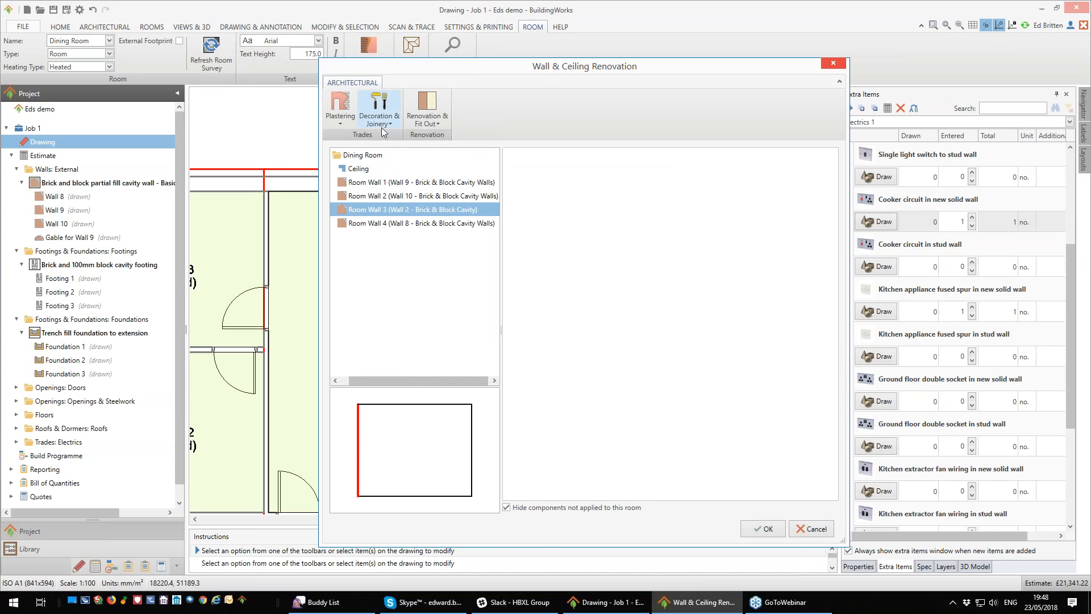
Step: Add a Dot and dab skimmed plasterboard plastering component to the Dining Room, applied only to Room Wall 3
left_click(345, 124)
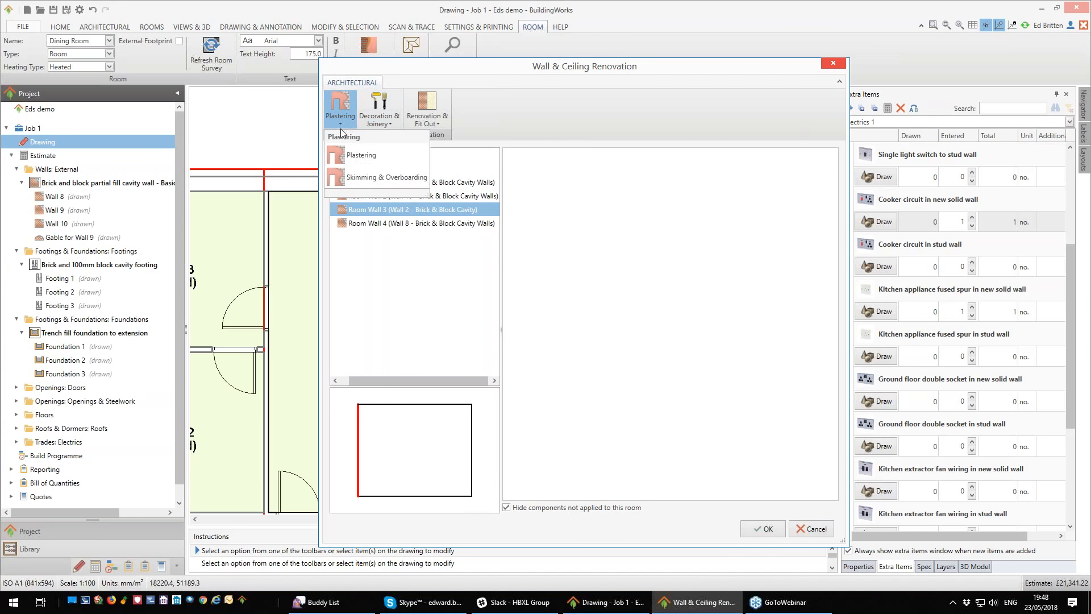
left_click(366, 164)
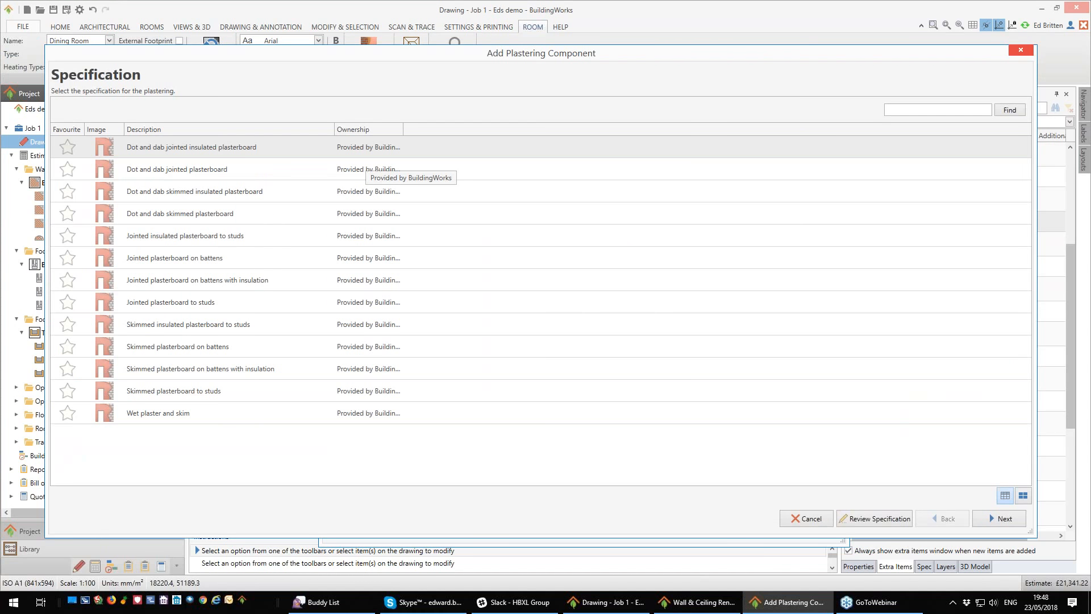
left_click(161, 215)
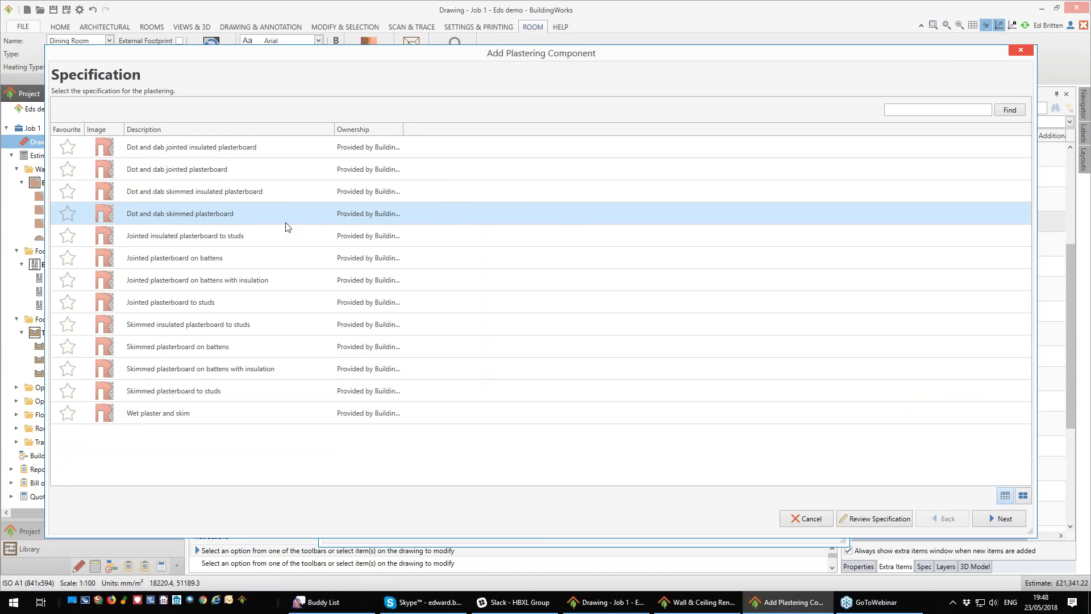
left_click(1005, 519)
left_click(72, 135)
left_click(72, 162)
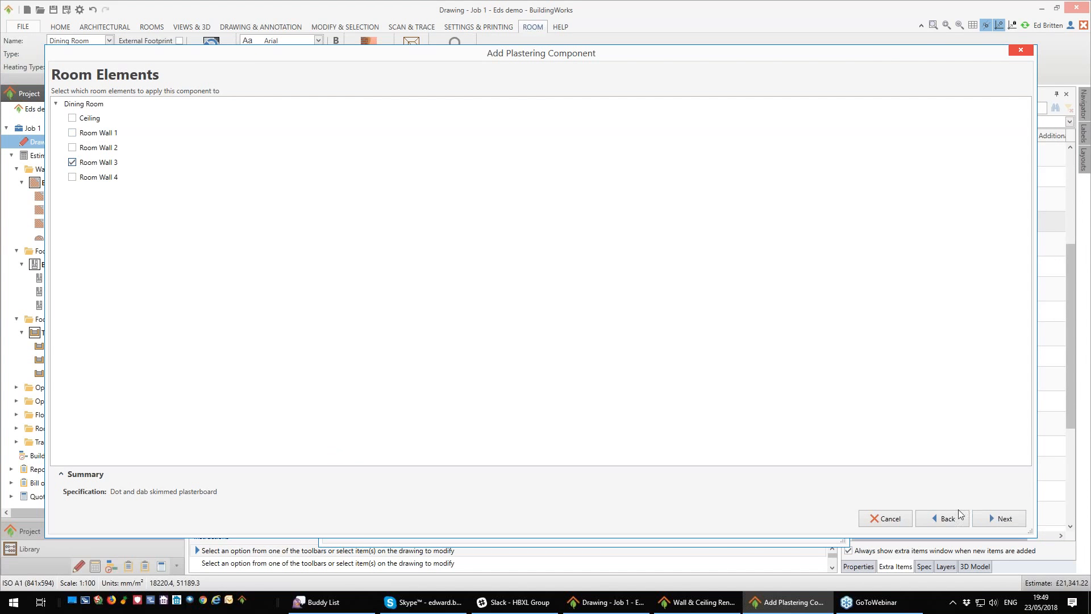
left_click(1005, 519)
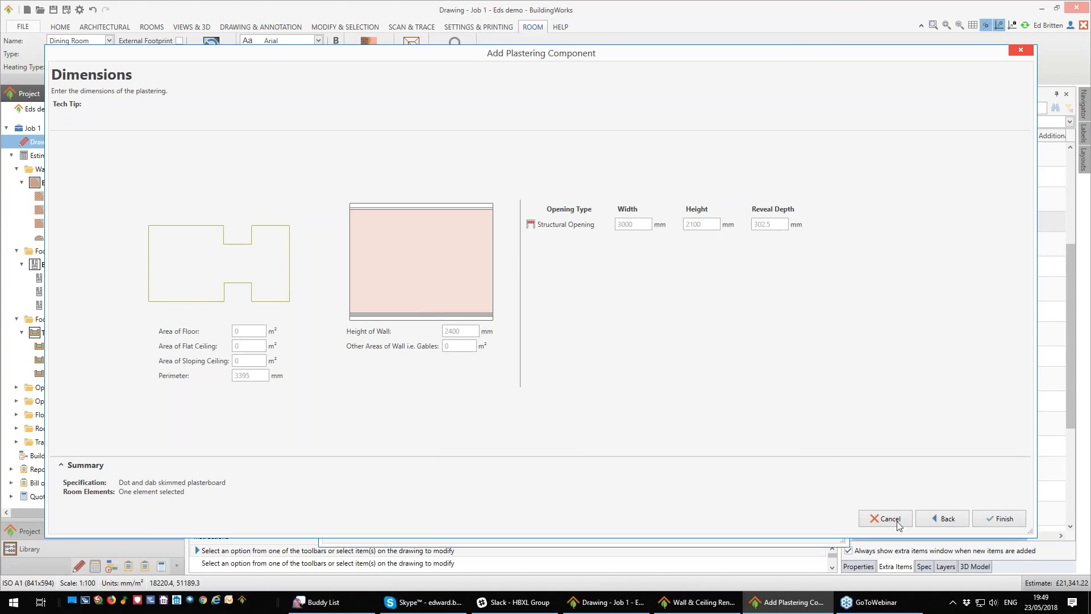
left_click(1004, 519)
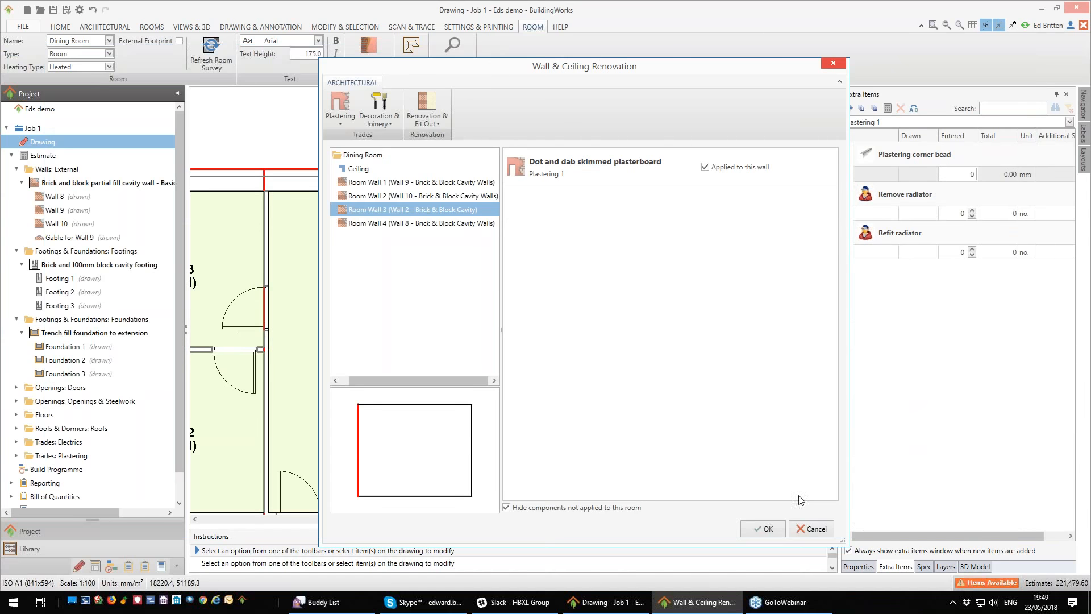
left_click(767, 528)
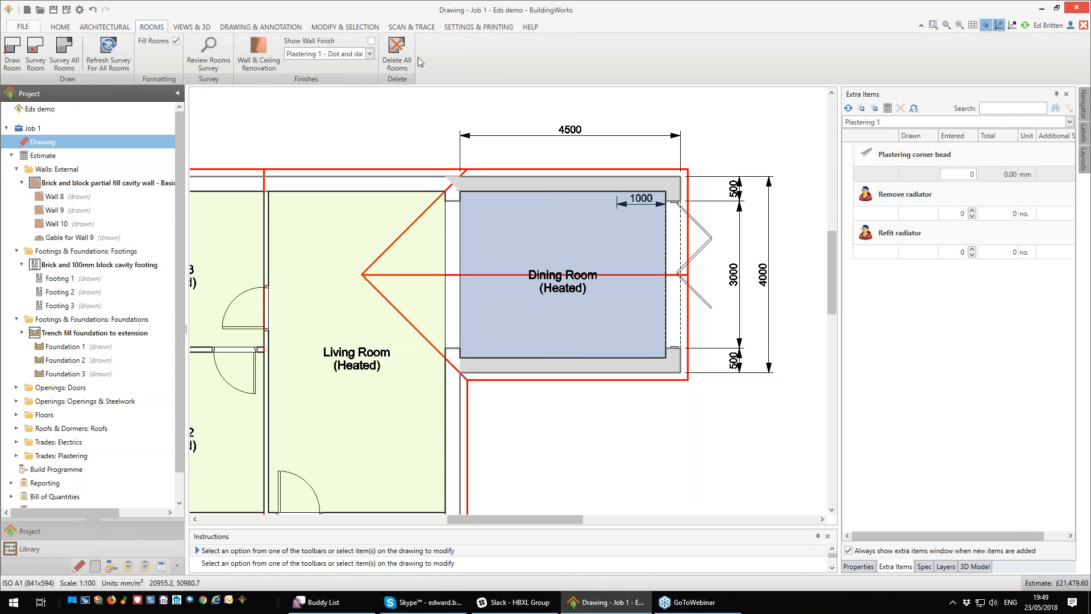
Step: Turn on the wall finish display on the floor plan for Plastering 1
left_click(371, 42)
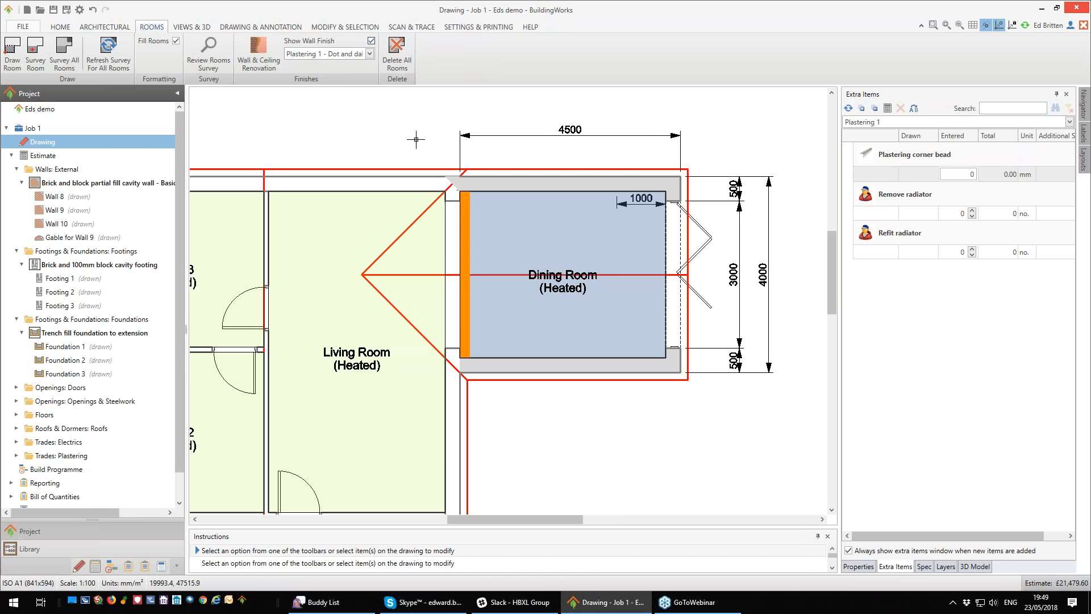
left_click(372, 42)
left_click(373, 42)
Step: Start an internal decoration component for the Living Room in Wall & Ceiling Renovation, using the Internal decoration specification
scroll(646, 448, "down", 2)
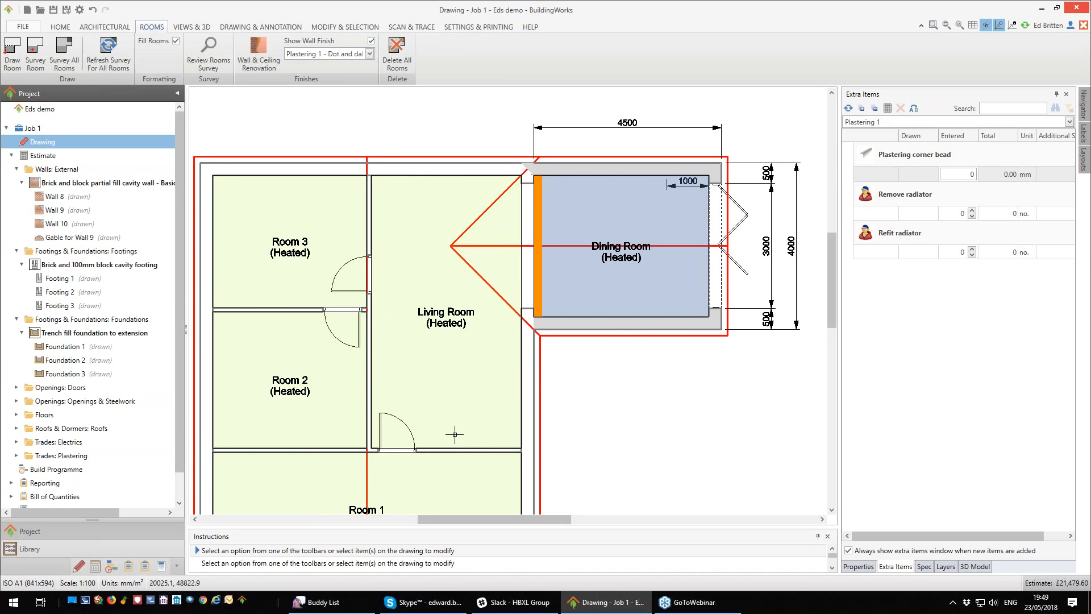
left_click(437, 313)
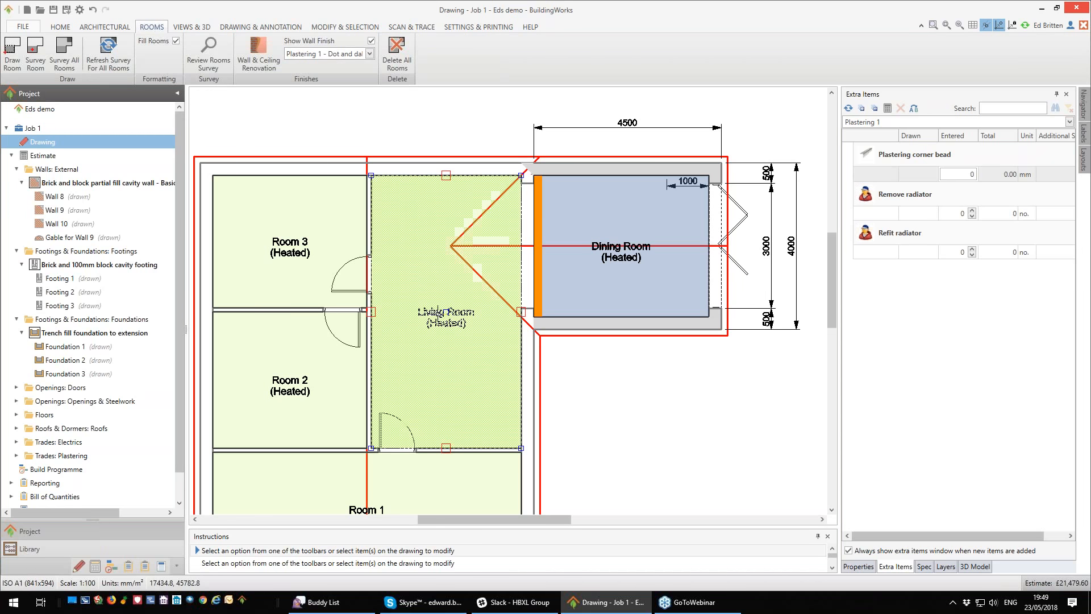
left_click(380, 64)
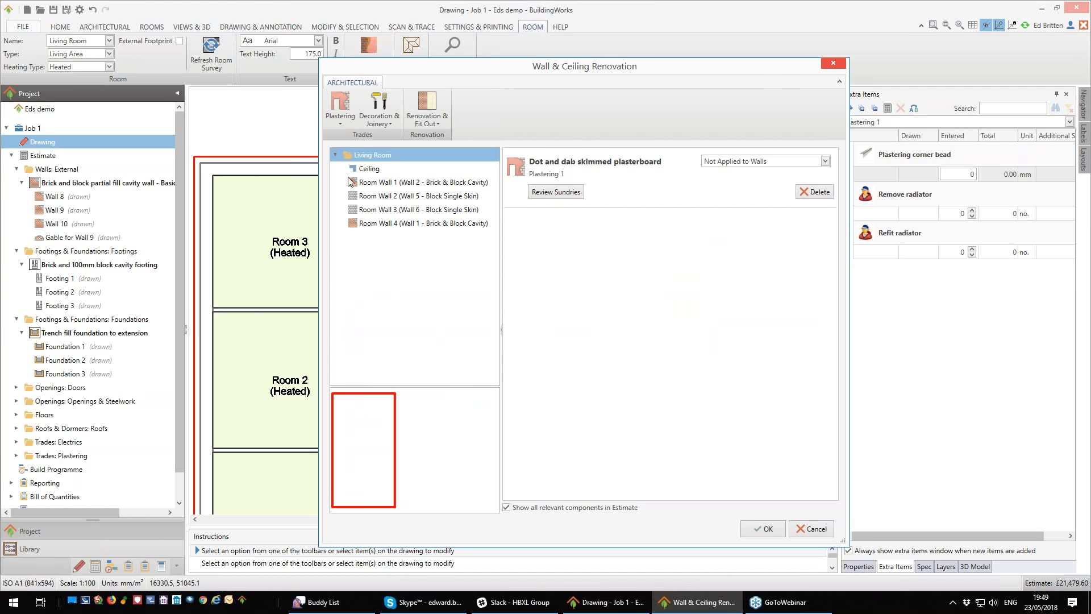
left_click(397, 122)
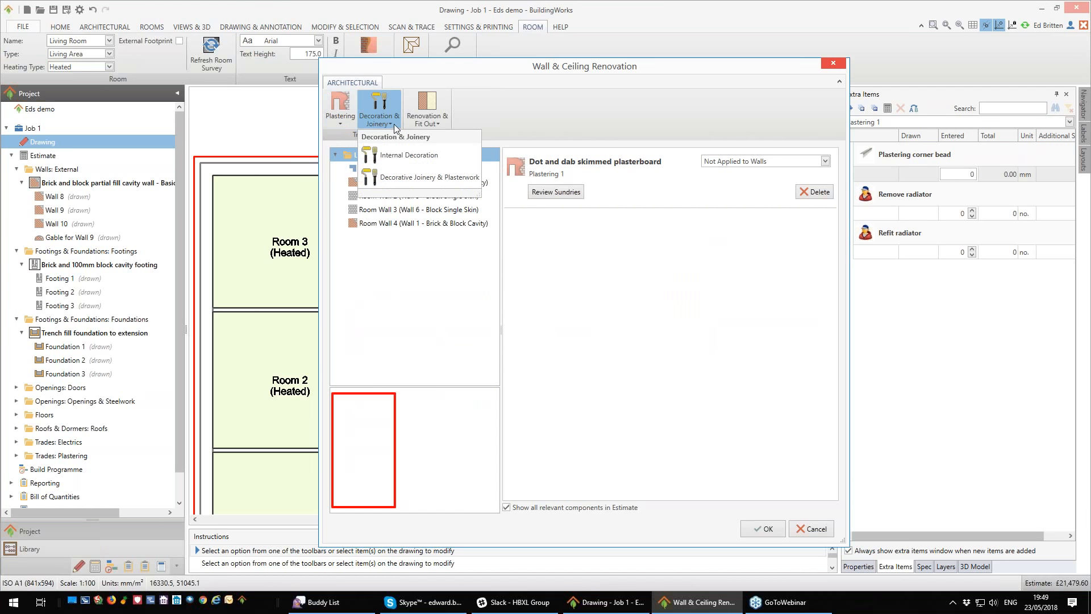
left_click(403, 155)
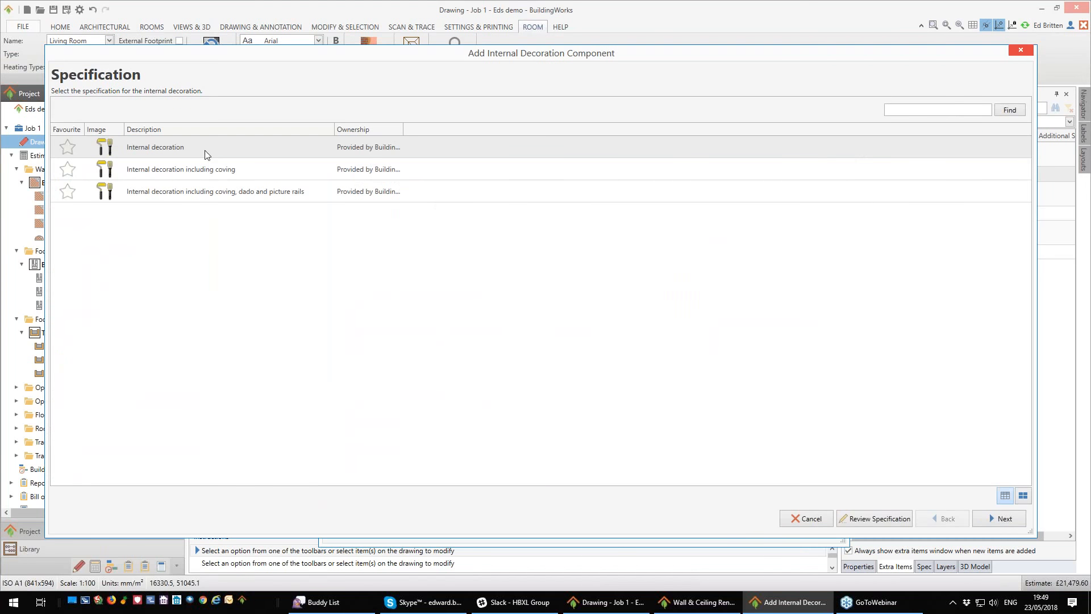
left_click(214, 148)
left_click(1011, 523)
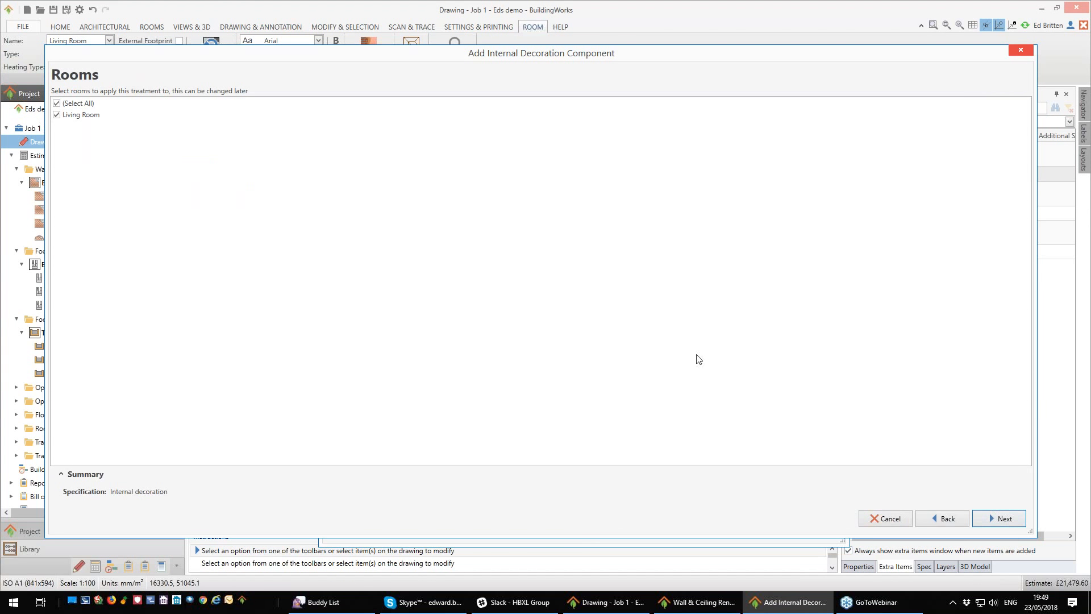
Step: Apply the decoration to the Living Room's ceiling and all four walls, keeping the default dimensions and the £20.00 door stripping allowance
left_click(1003, 518)
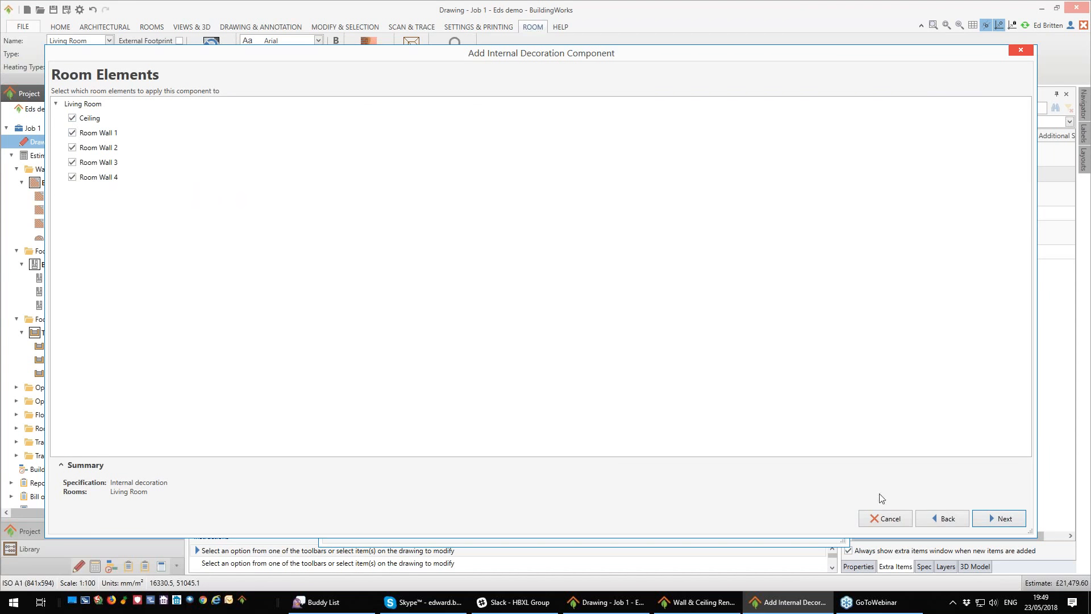
left_click(1002, 518)
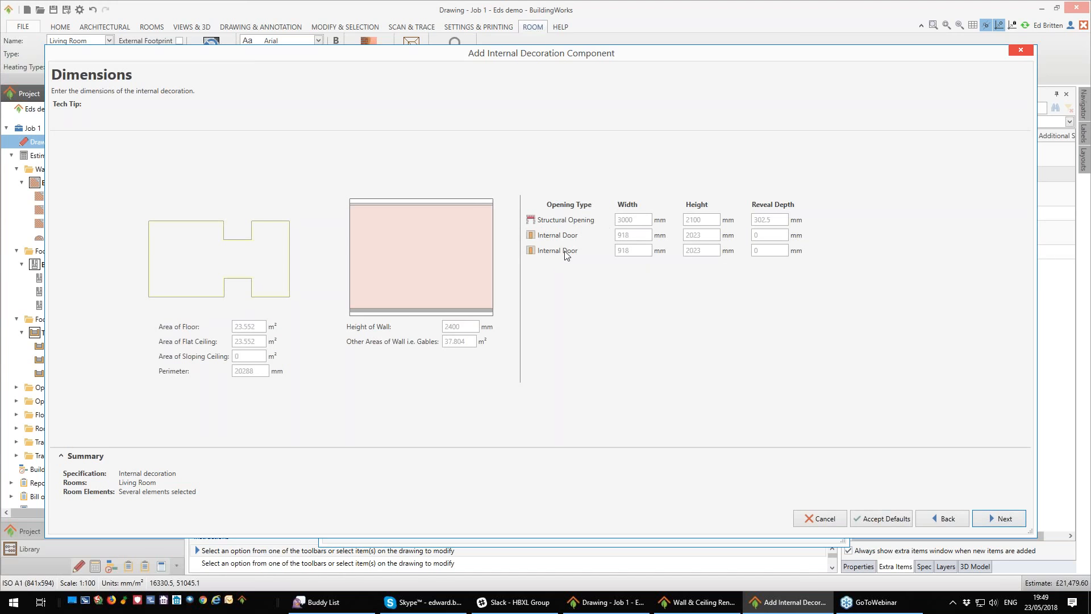
left_click(1001, 519)
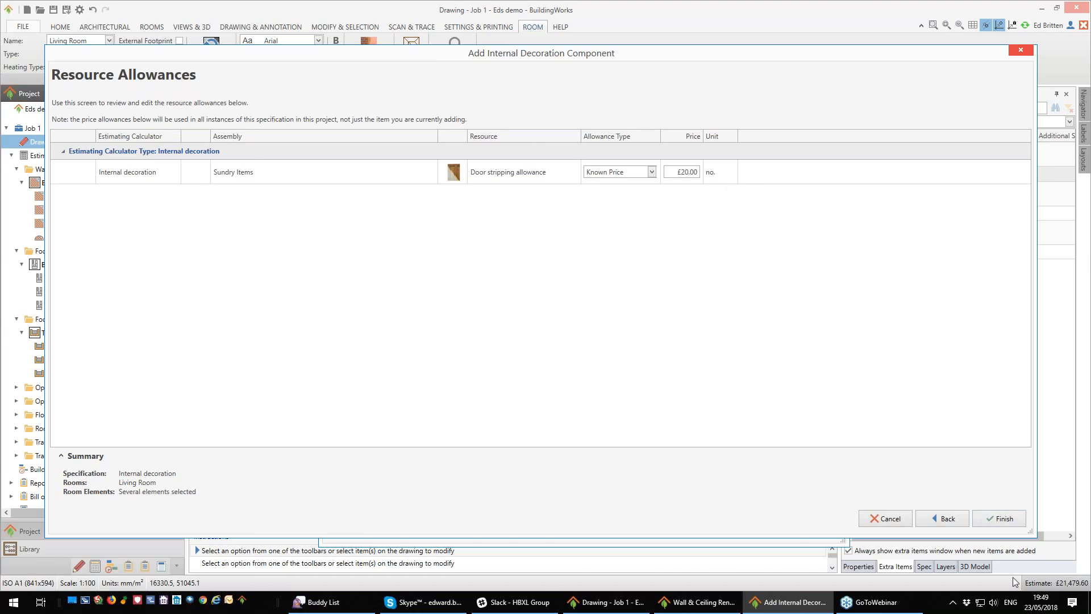
left_click(1009, 525)
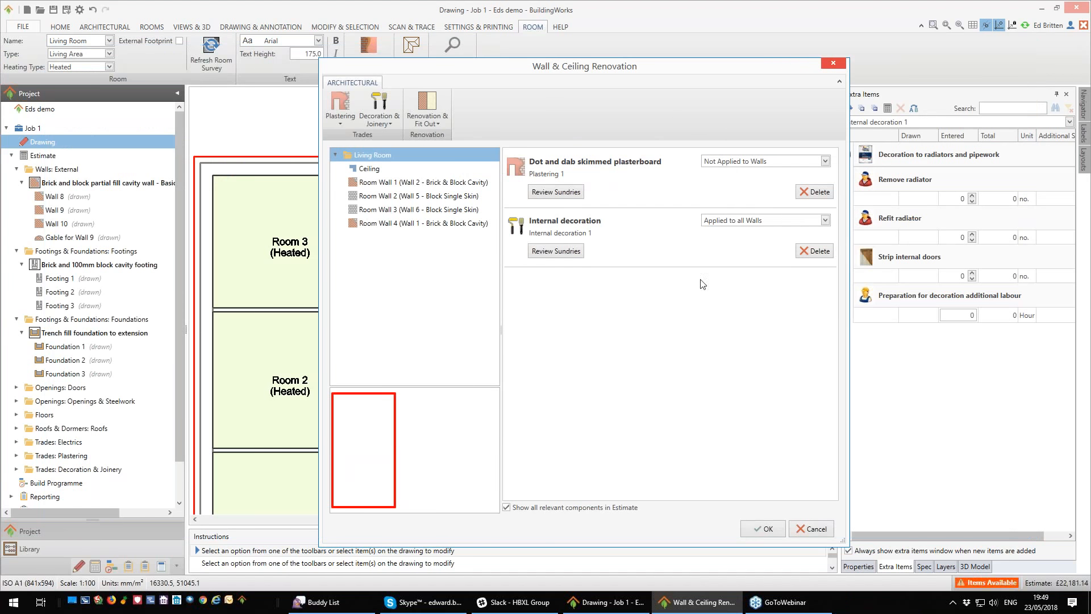
left_click(761, 528)
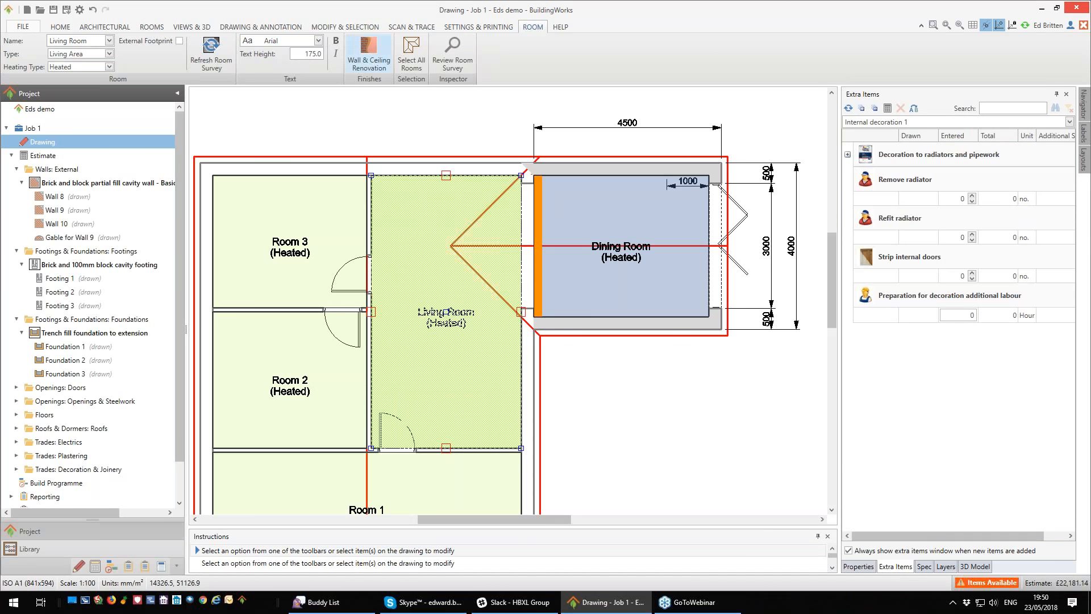
Step: View the Internal decoration 1 wall finish on the floor plan and return the display to Plastering 1
left_click(154, 27)
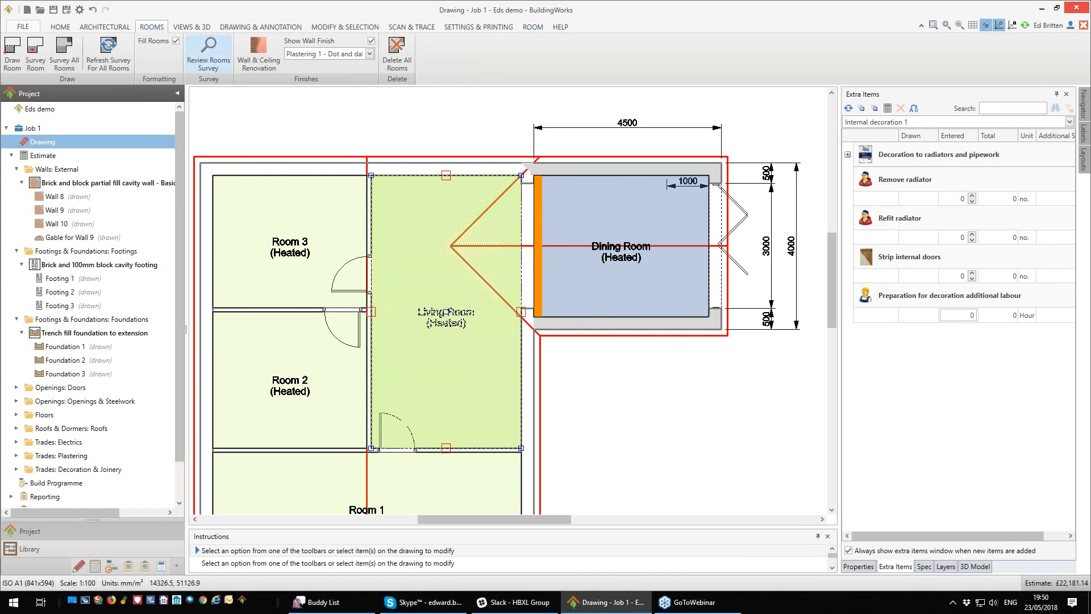
left_click(370, 55)
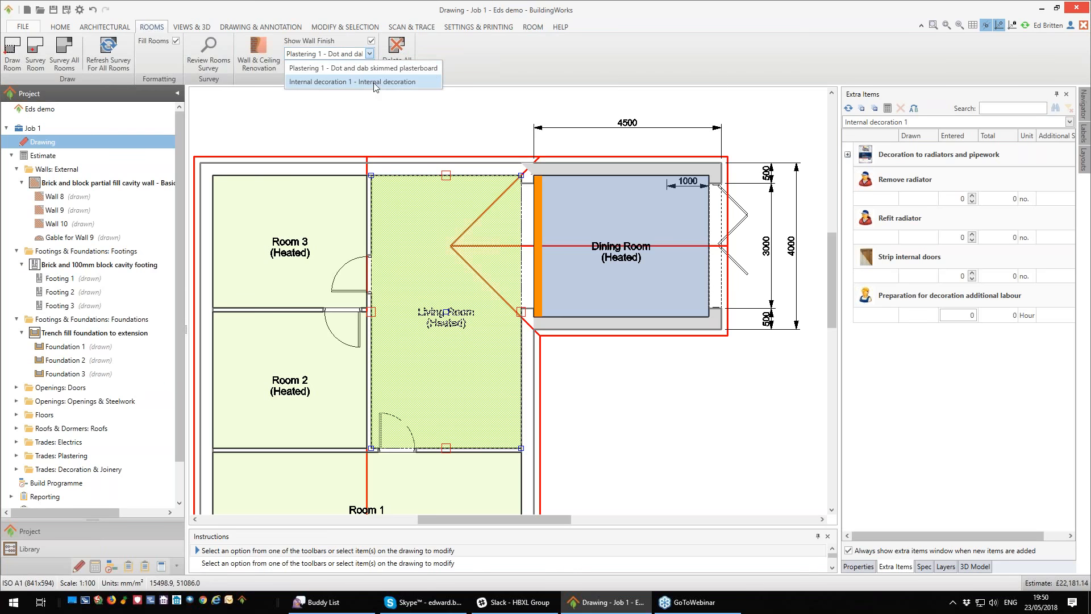
left_click(378, 83)
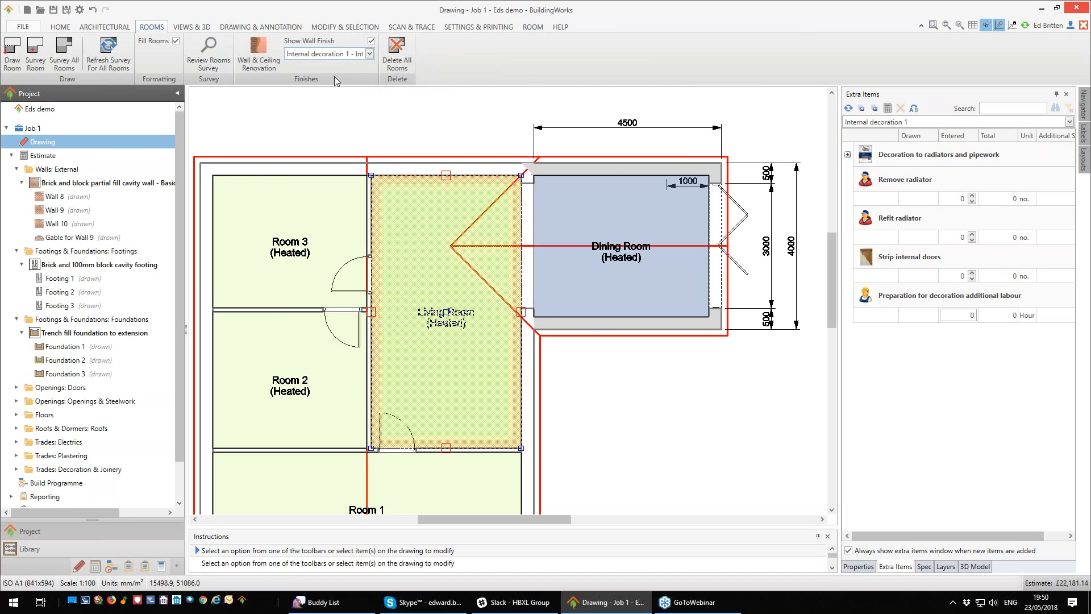
left_click(370, 54)
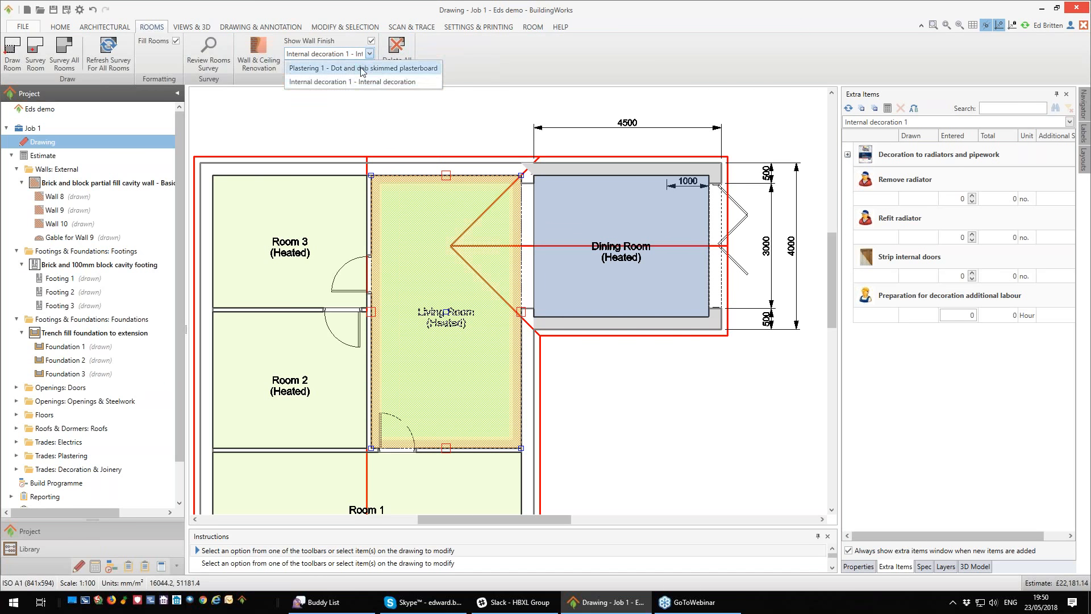
left_click(362, 68)
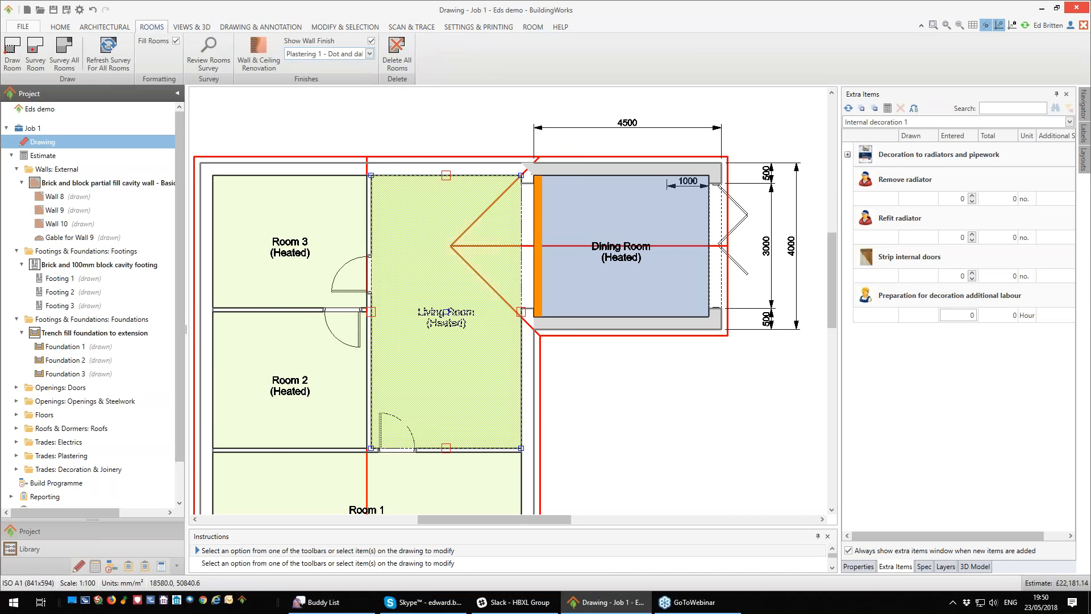
Step: Show the Internal decoration 1 wall finish across the whole floor plan
left_click(369, 54)
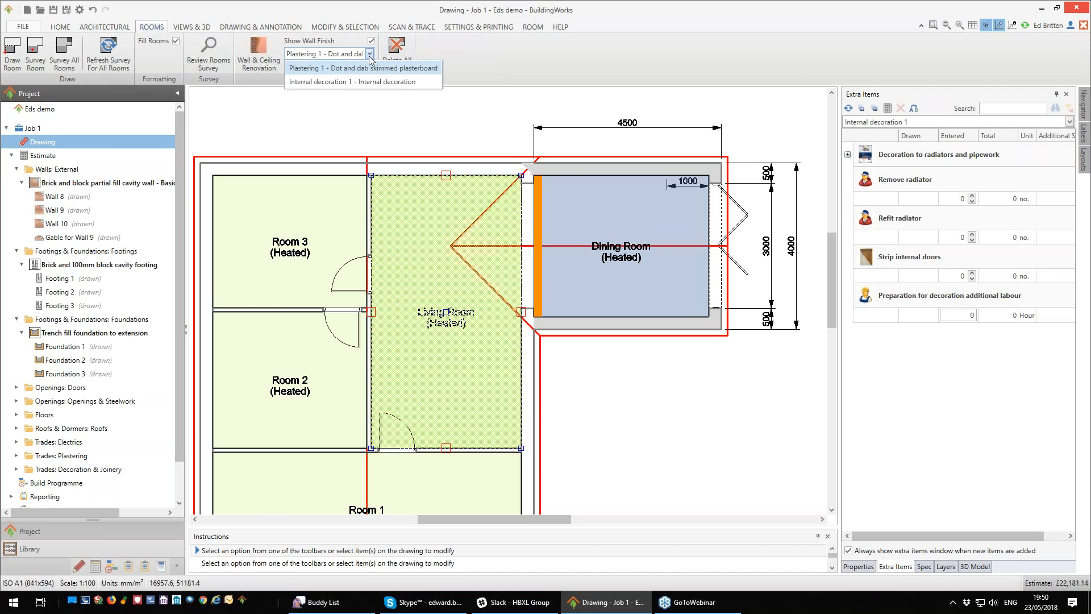
left_click(363, 83)
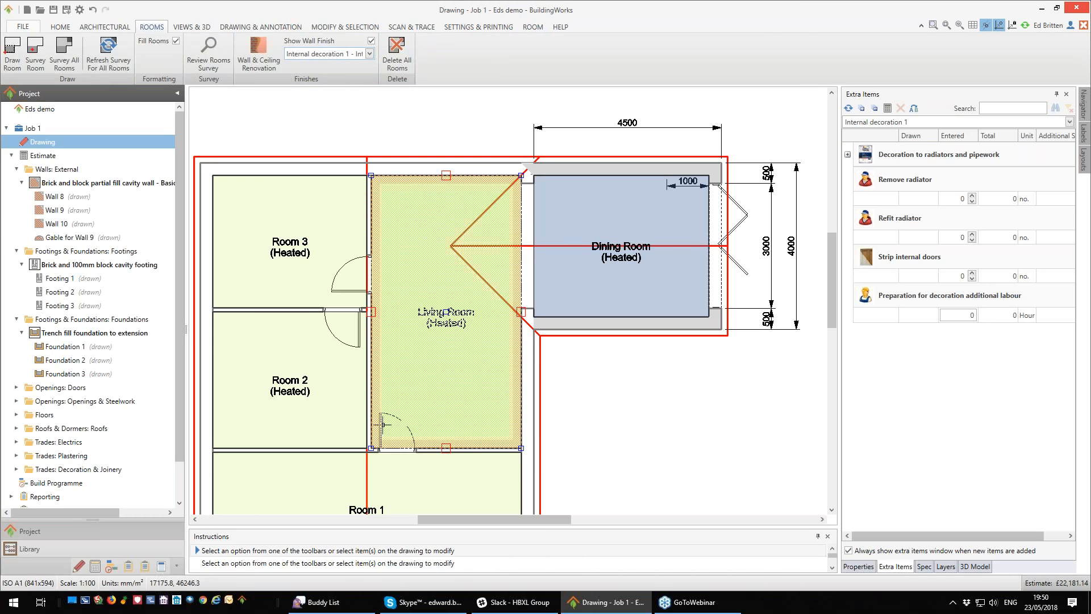
scroll(666, 410, "down", 1)
mouse_move(668, 446)
middle_mouse_down()
mouse_move(659, 350)
mouse_move(659, 380)
middle_mouse_up()
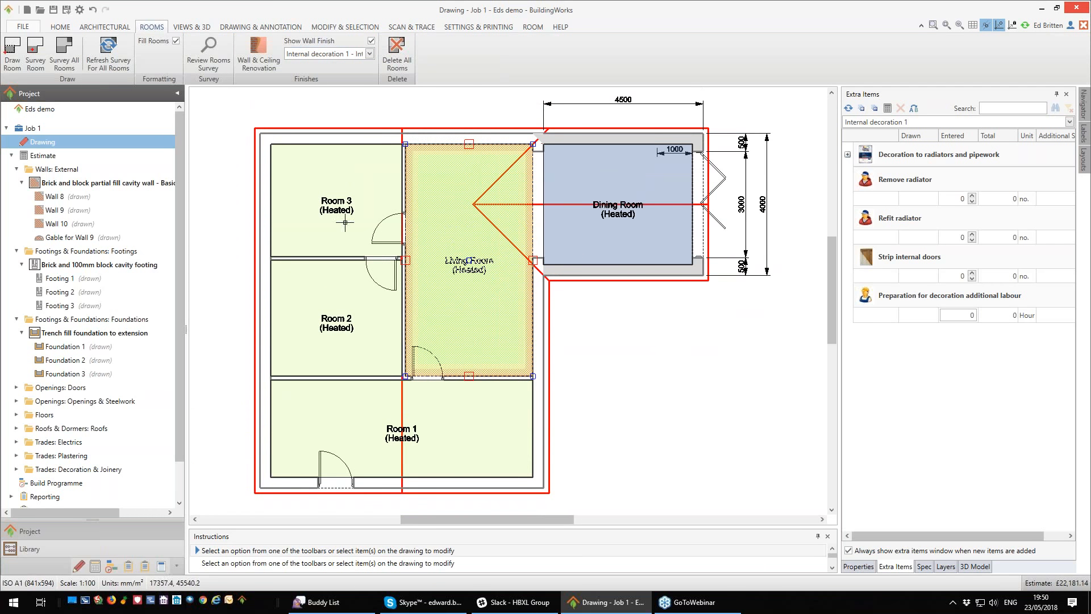
Step: Start an internal decoration component for all rooms in Wall & Ceiling Renovation, using the Internal decoration specification
left_click(340, 198)
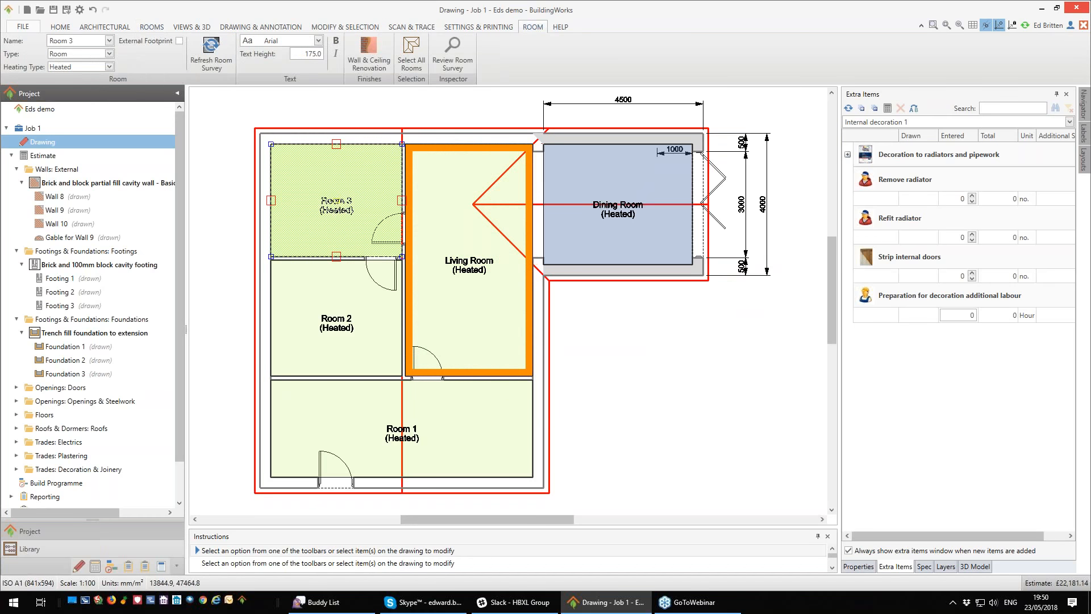
left_click(417, 61)
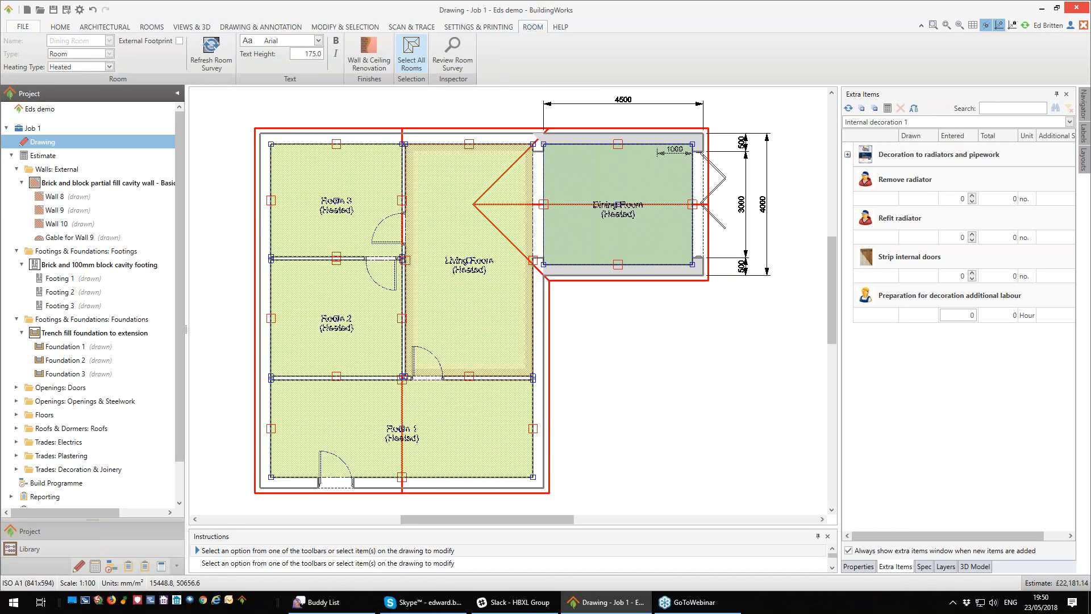
left_click(369, 54)
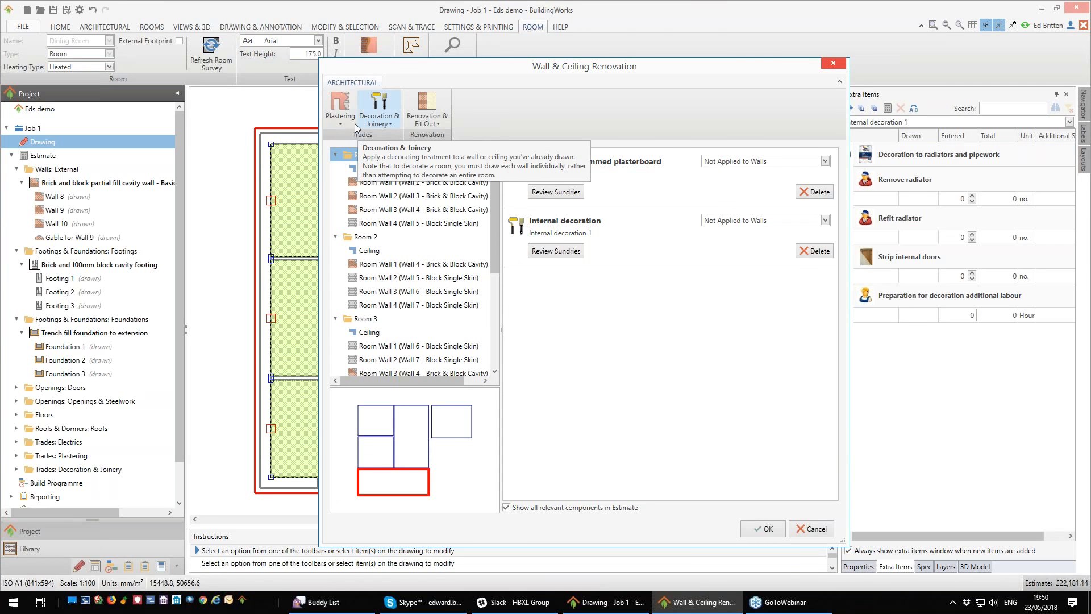
left_click(393, 123)
left_click(401, 163)
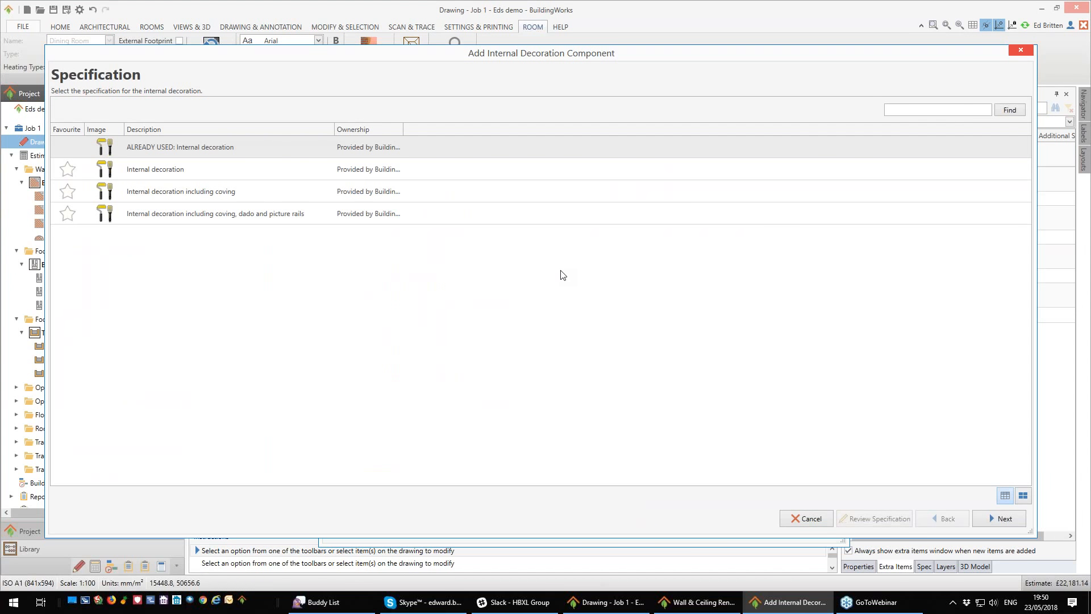
left_click(193, 170)
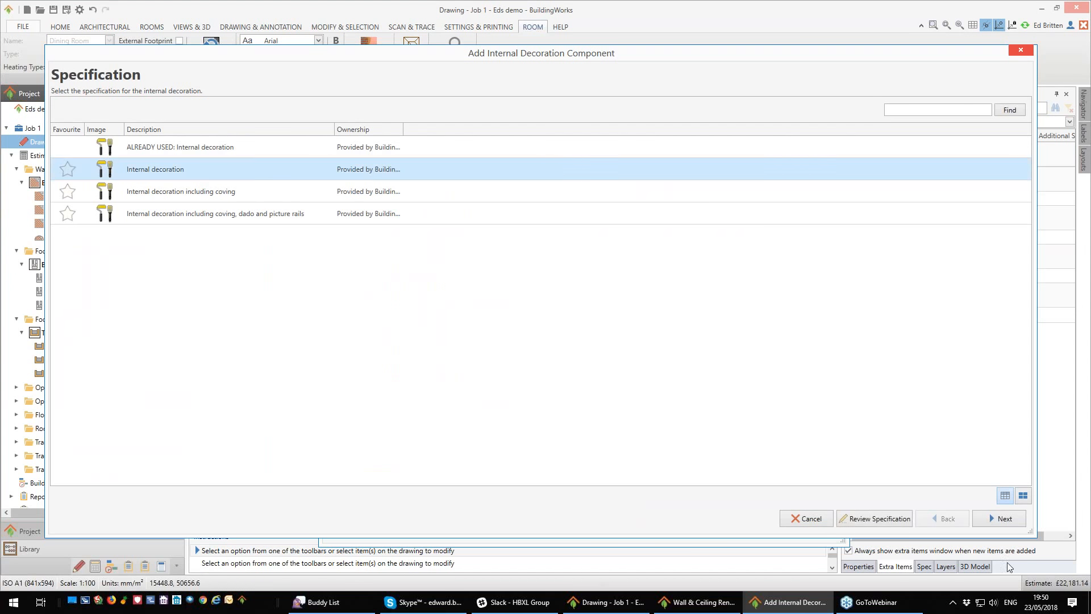
Step: Include Room 1, Room 2, Room 3, the Living Room and the Dining Room in the internal decoration
left_click(1003, 519)
left_click(56, 125)
left_click(57, 137)
left_click(57, 148)
left_click(57, 161)
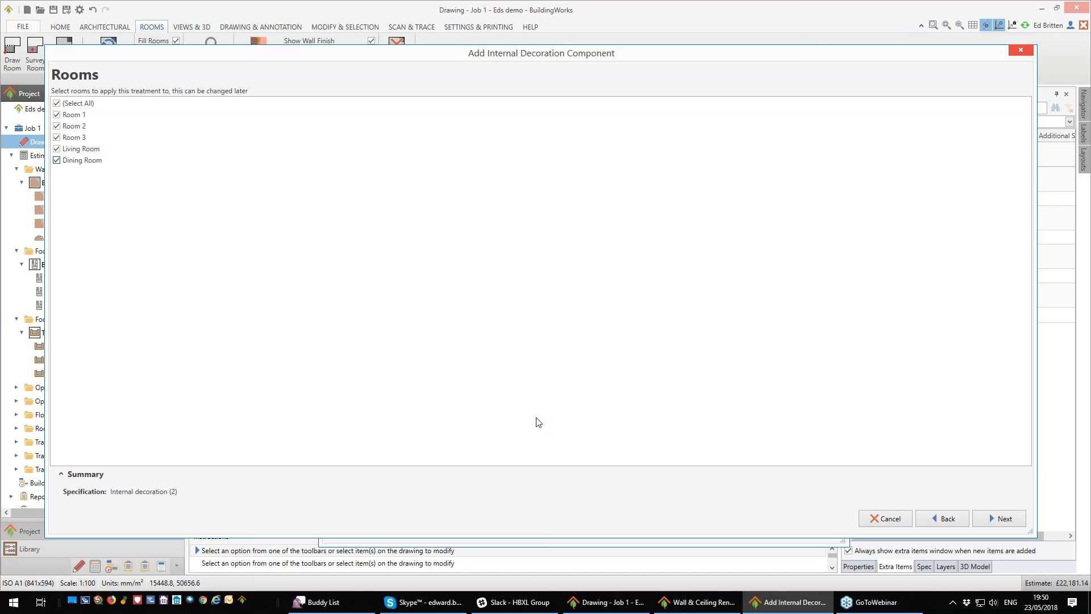
Step: Apply the decoration to every wall and ceiling with the default dimensions, and show the Internal decoration (2) finish on the plan
left_click(1003, 518)
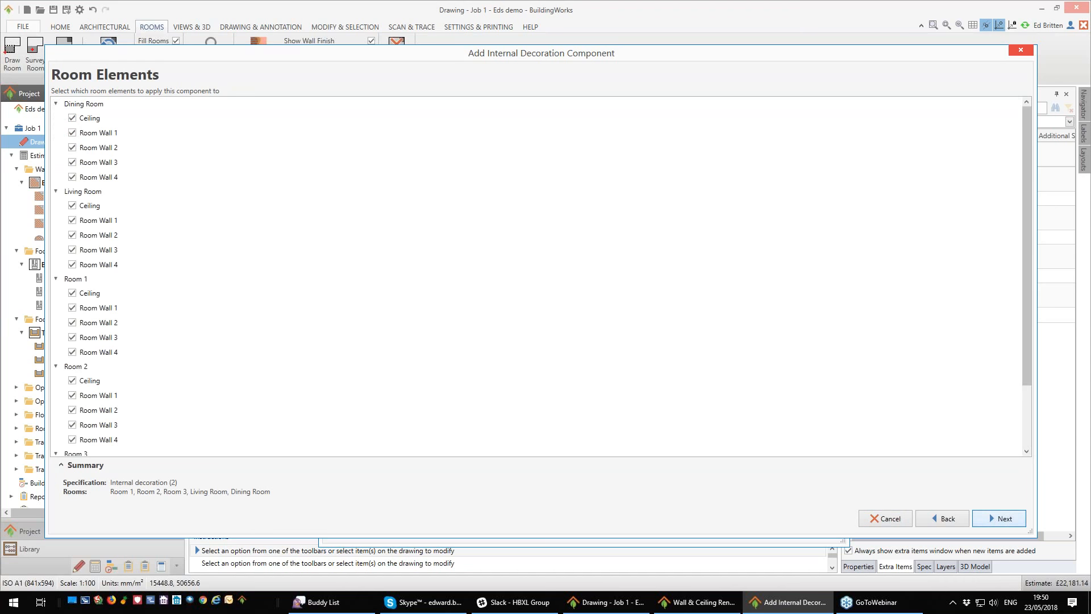
left_click(1003, 518)
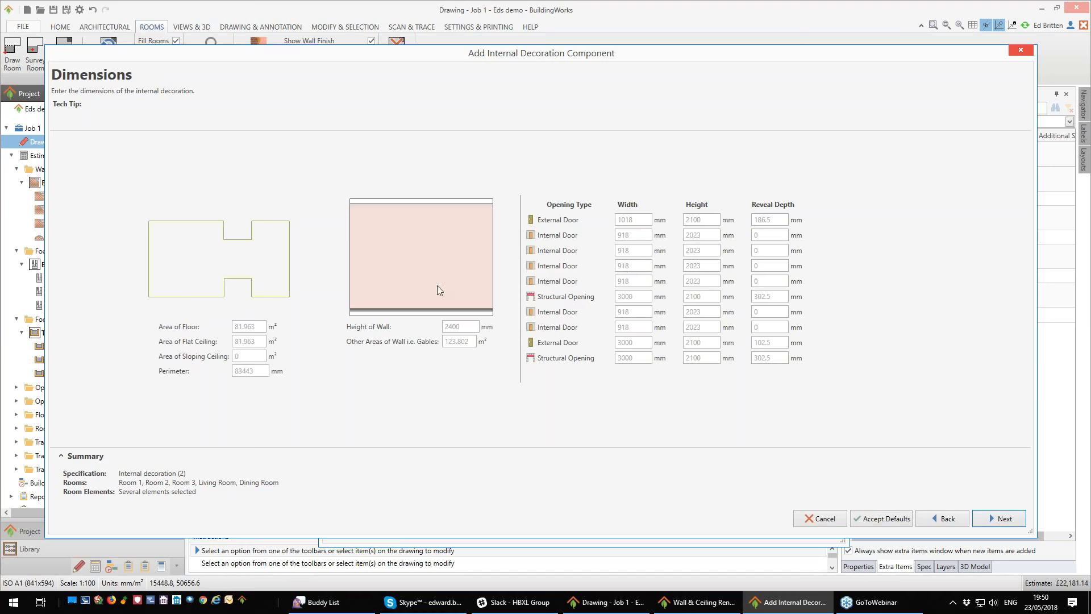
left_click(1006, 519)
left_click(999, 520)
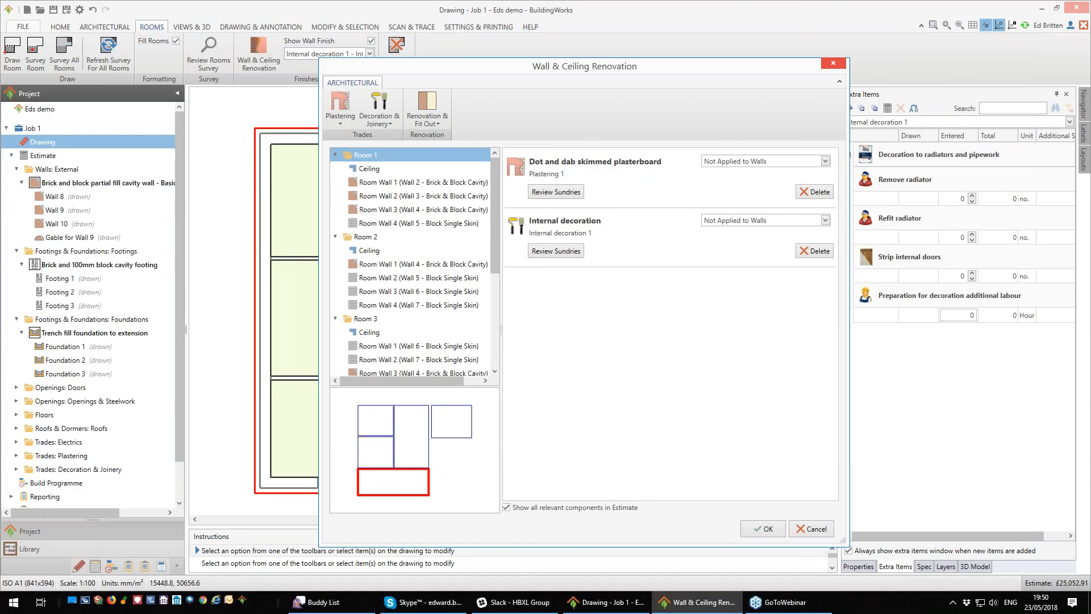
left_click(765, 529)
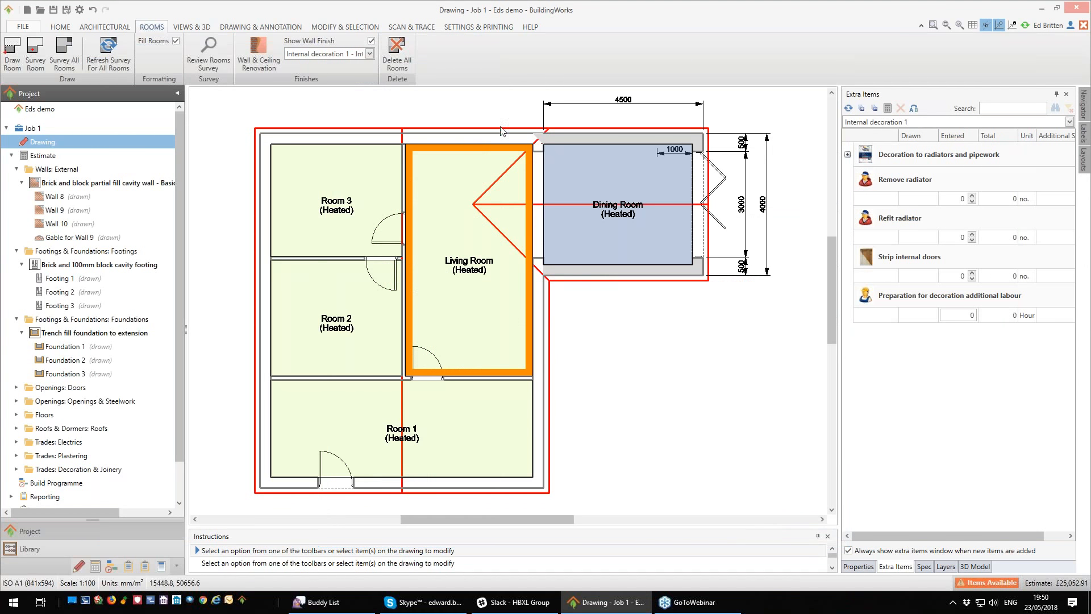
left_click(369, 54)
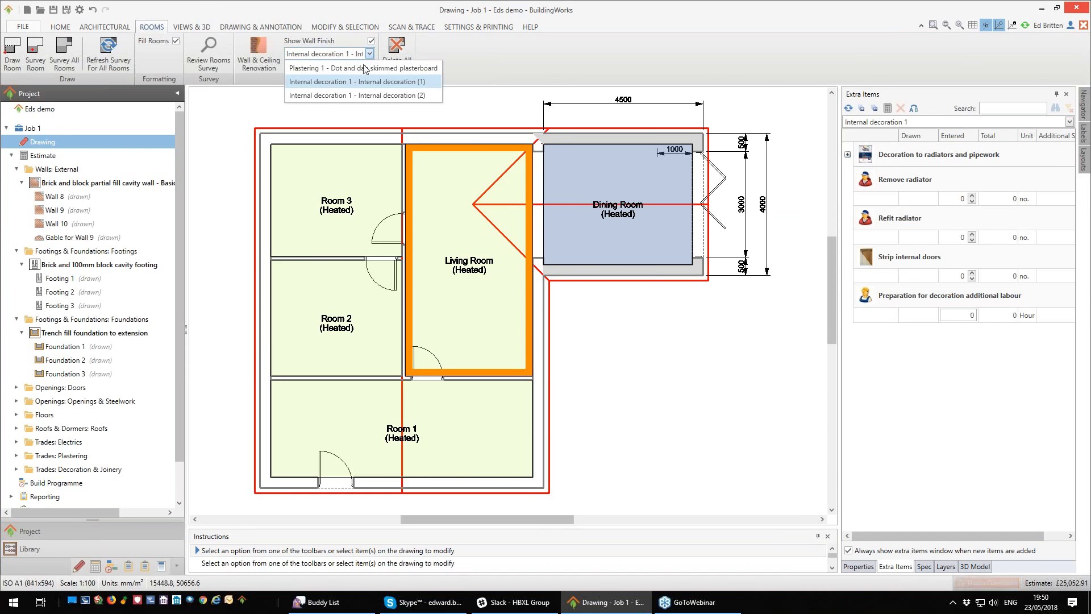
left_click(367, 93)
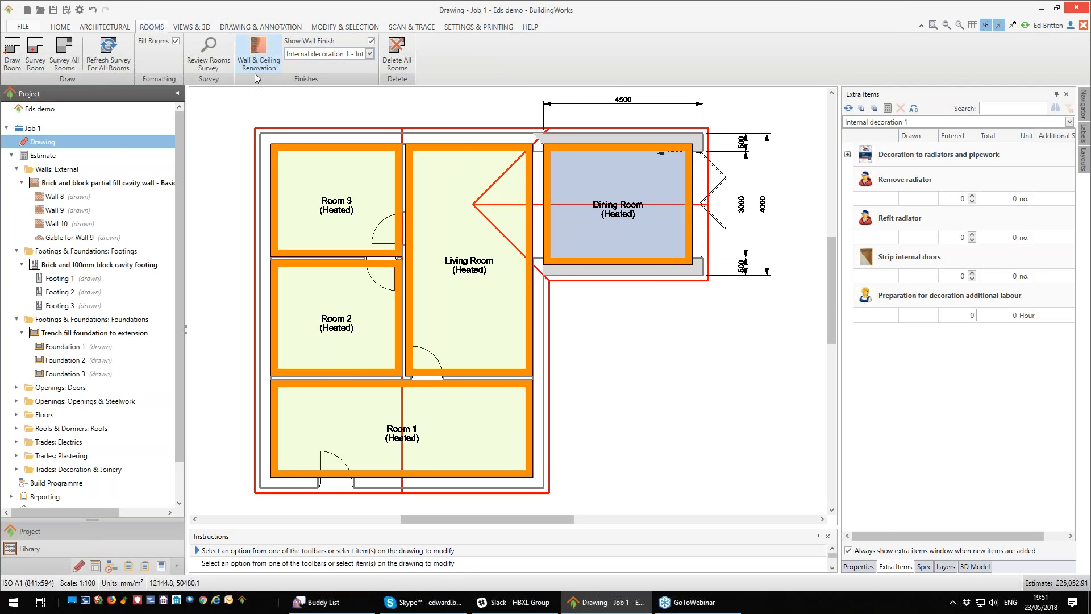
Step: Delete all rooms from the drawing together with their finishes in the estimate, and survey all rooms again
left_click(398, 60)
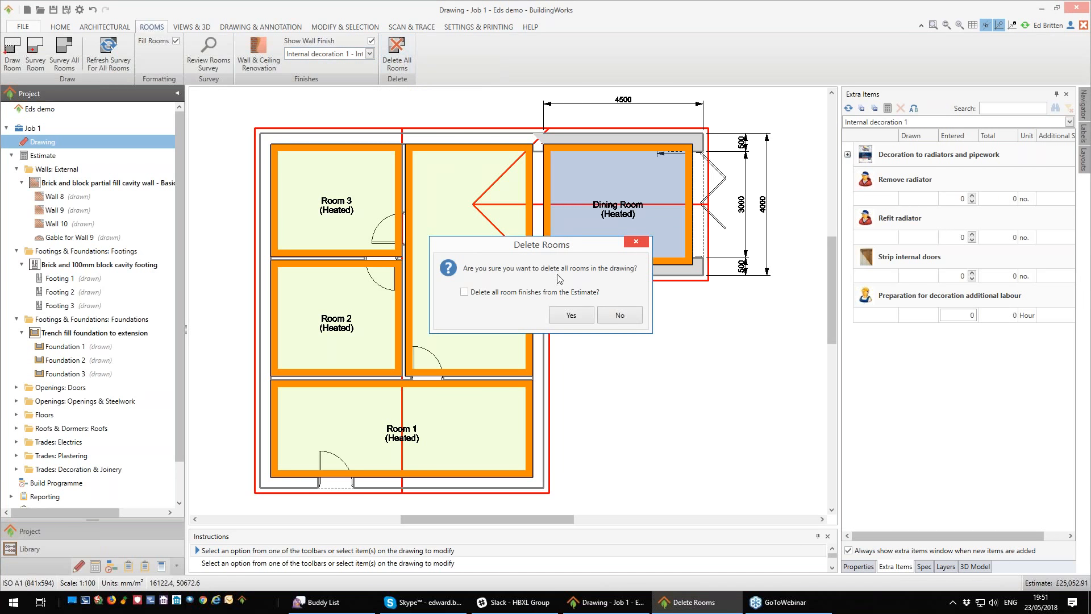
left_click(464, 292)
left_click(570, 315)
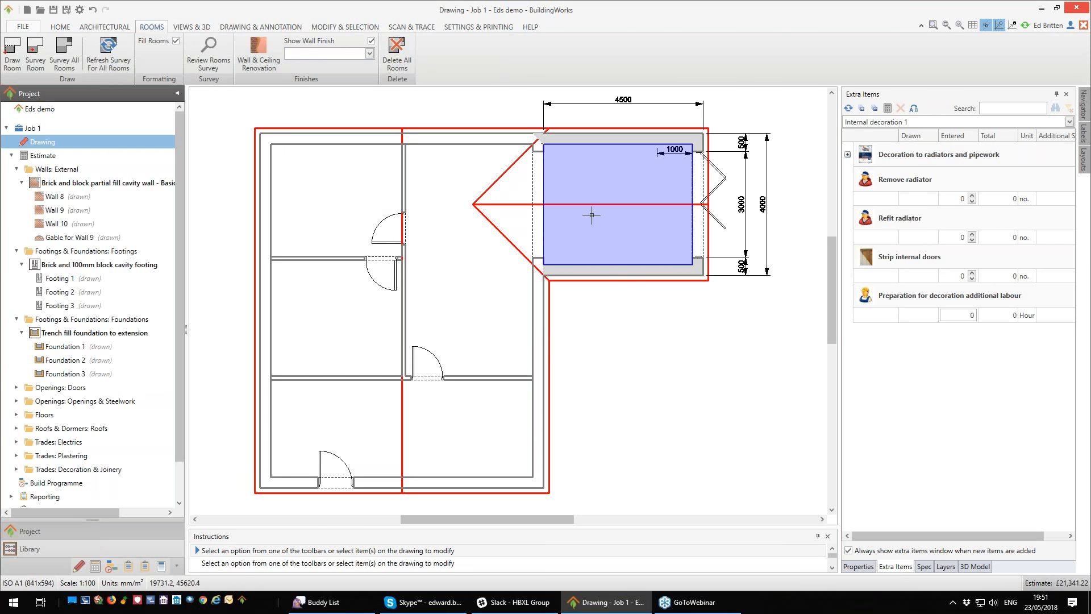
left_click(74, 57)
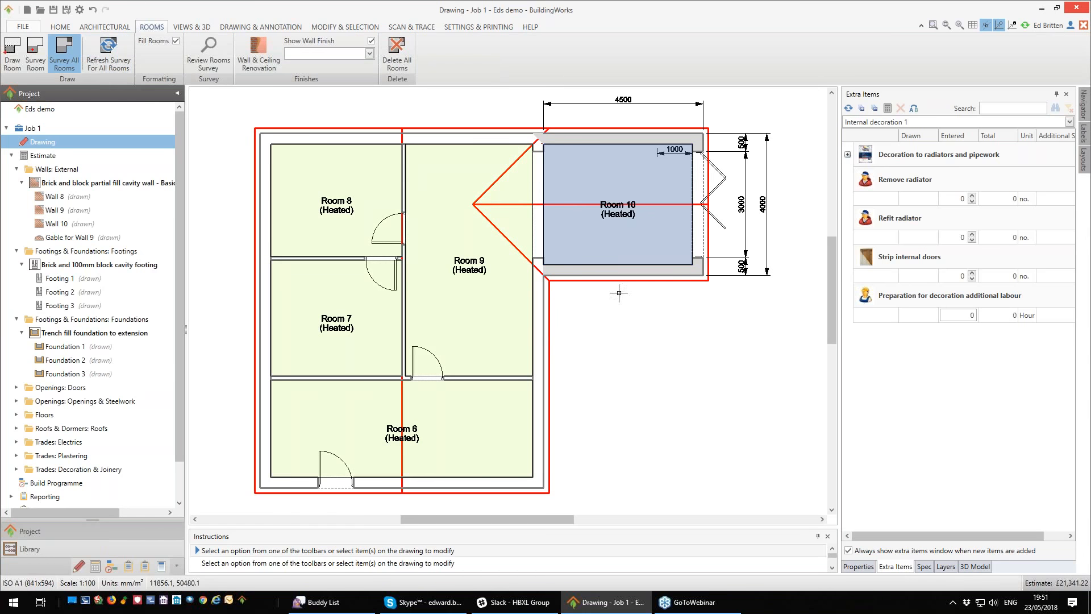
Step: Start a plastering component for Room 10 in Wall & Ceiling Renovation, using the Dot and dab skimmed plasterboard specification
left_click(622, 215)
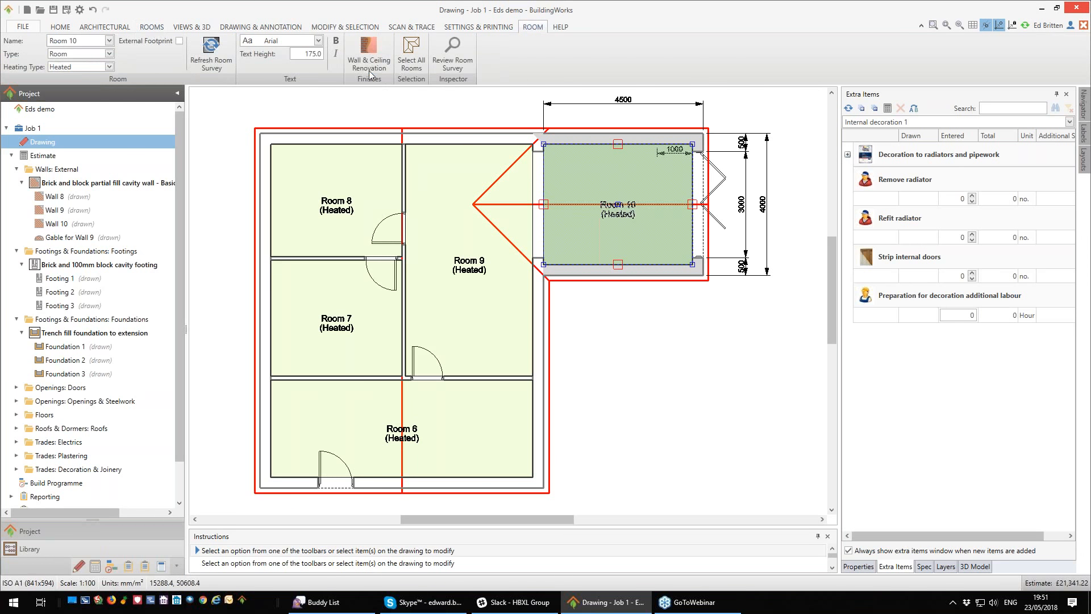
left_click(370, 67)
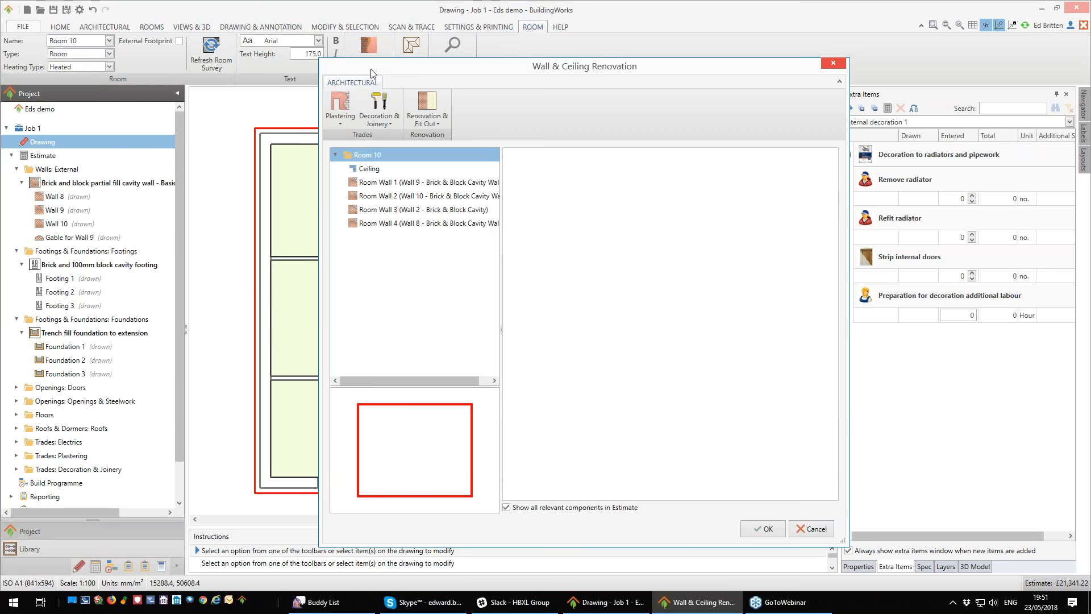
left_click(425, 210)
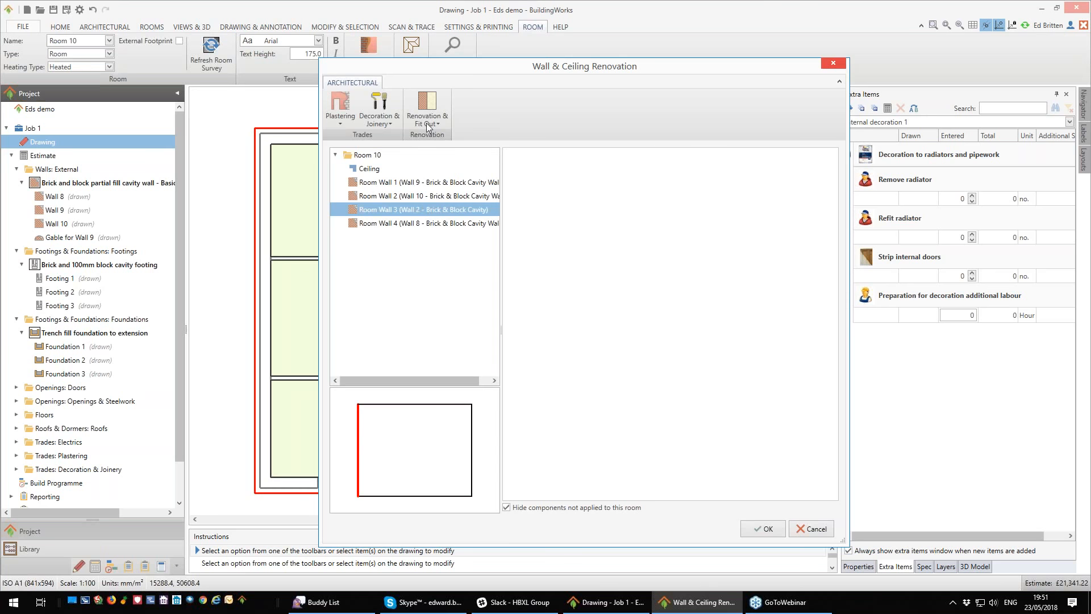
left_click(340, 111)
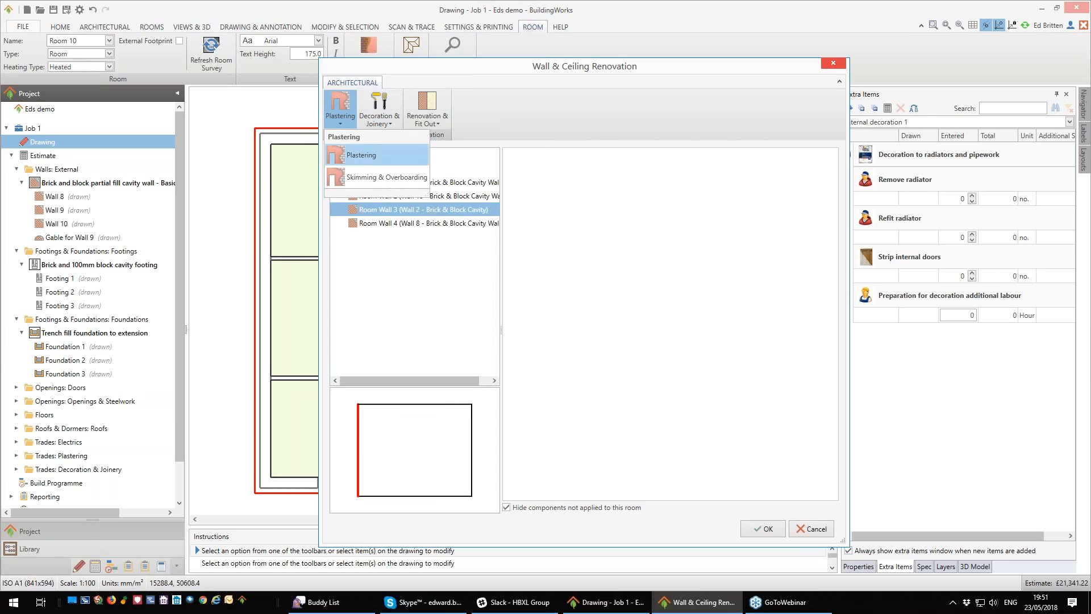
left_click(361, 155)
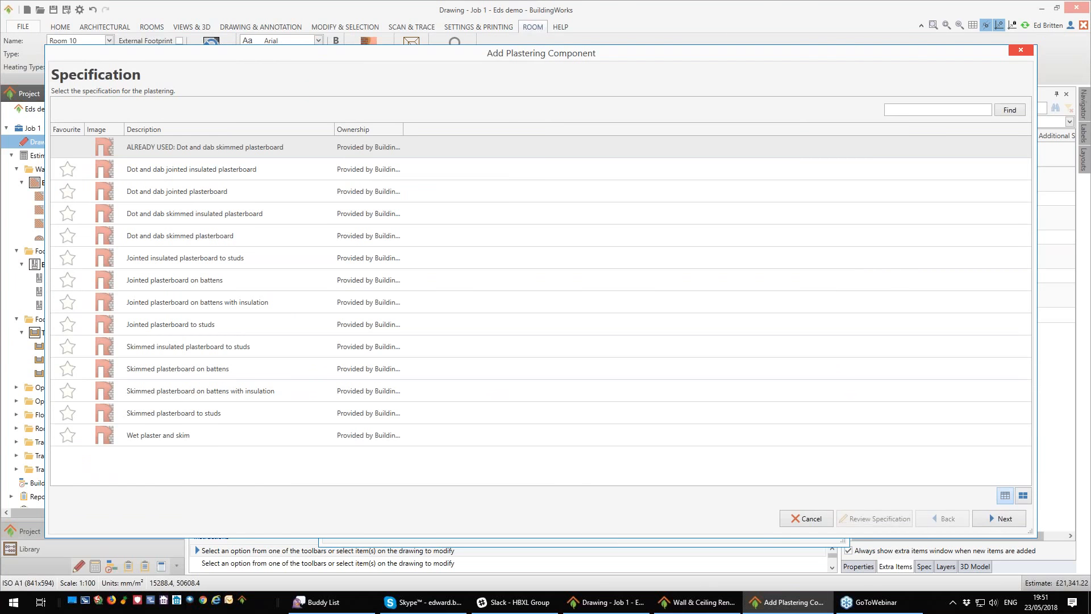
left_click(181, 197)
left_click(192, 239)
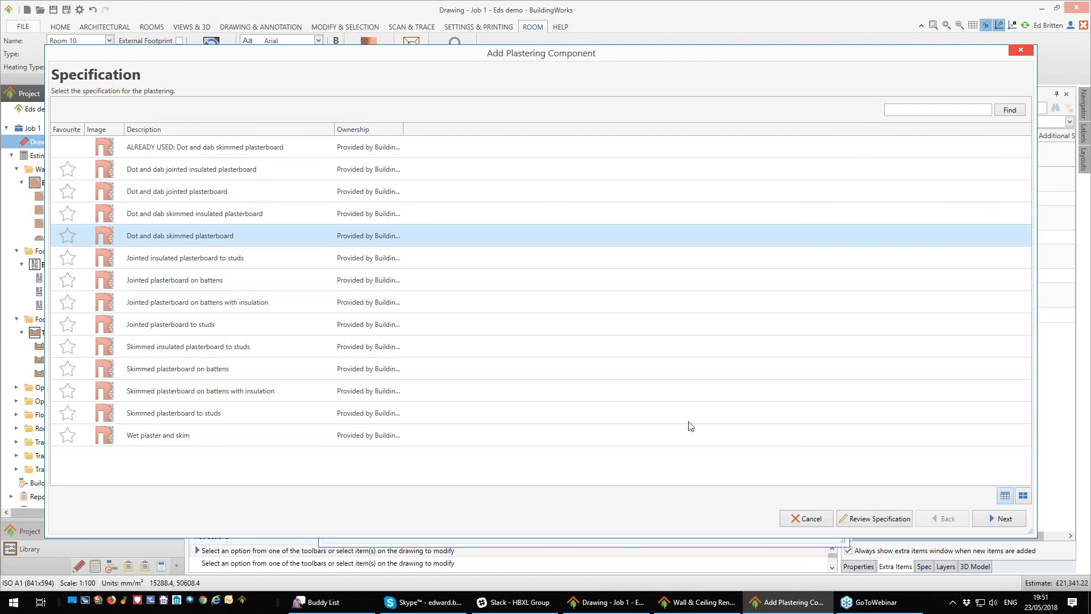
Step: Apply the plastering only to Room Wall 3 of Room 10, keeping the default dimensions
left_click(1001, 518)
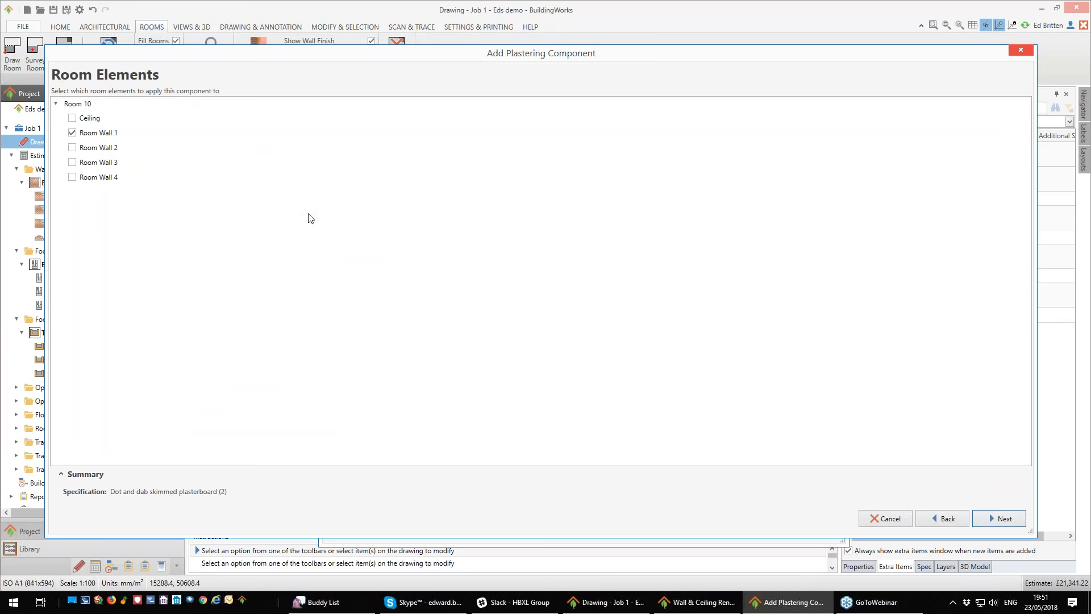
left_click(73, 133)
left_click(130, 165)
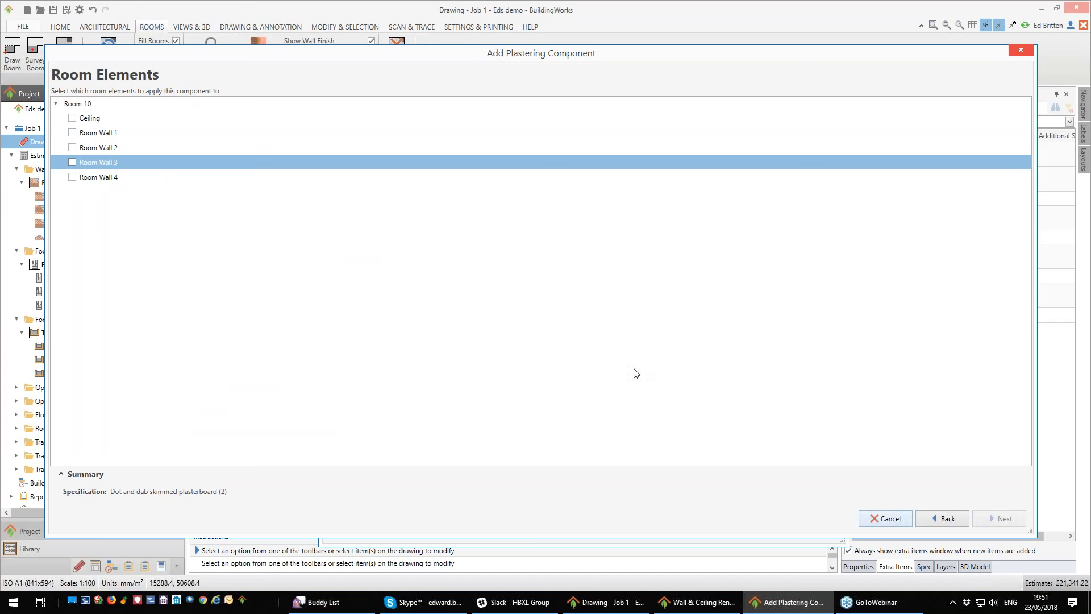
left_click(73, 163)
left_click(997, 518)
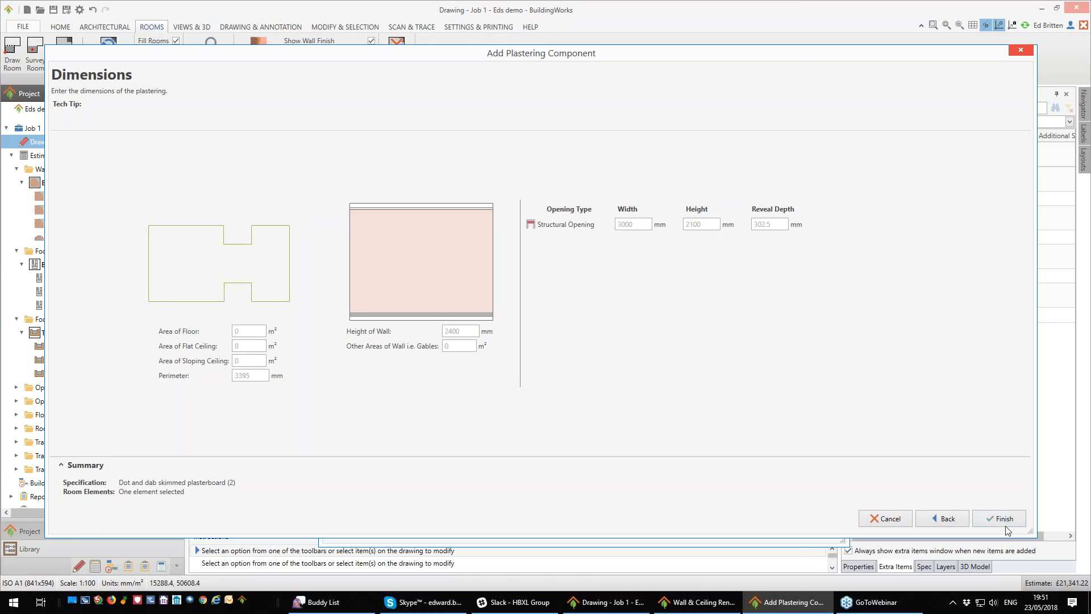
left_click(1002, 520)
left_click(771, 529)
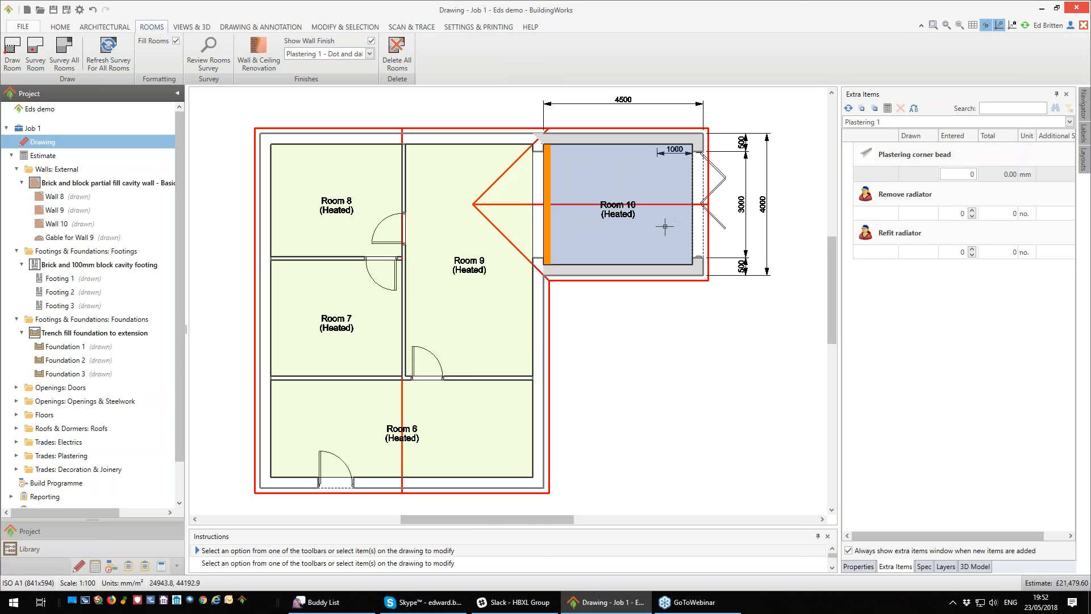
Step: Review the whole room renovation specifications in Wall & Ceiling Renovation without adding a component
left_click(262, 67)
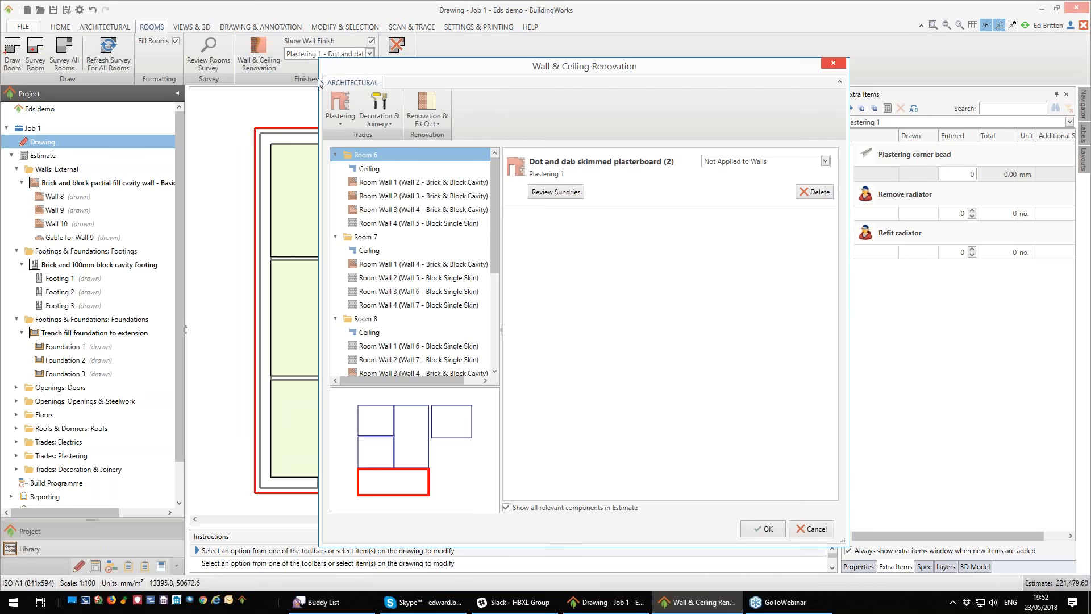
left_click(435, 124)
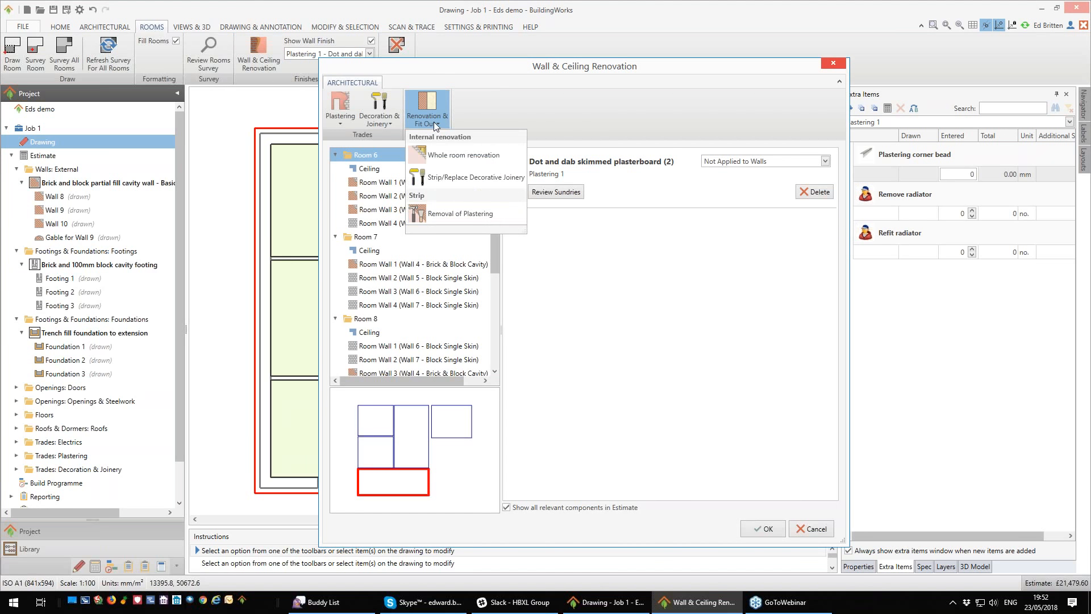
left_click(458, 155)
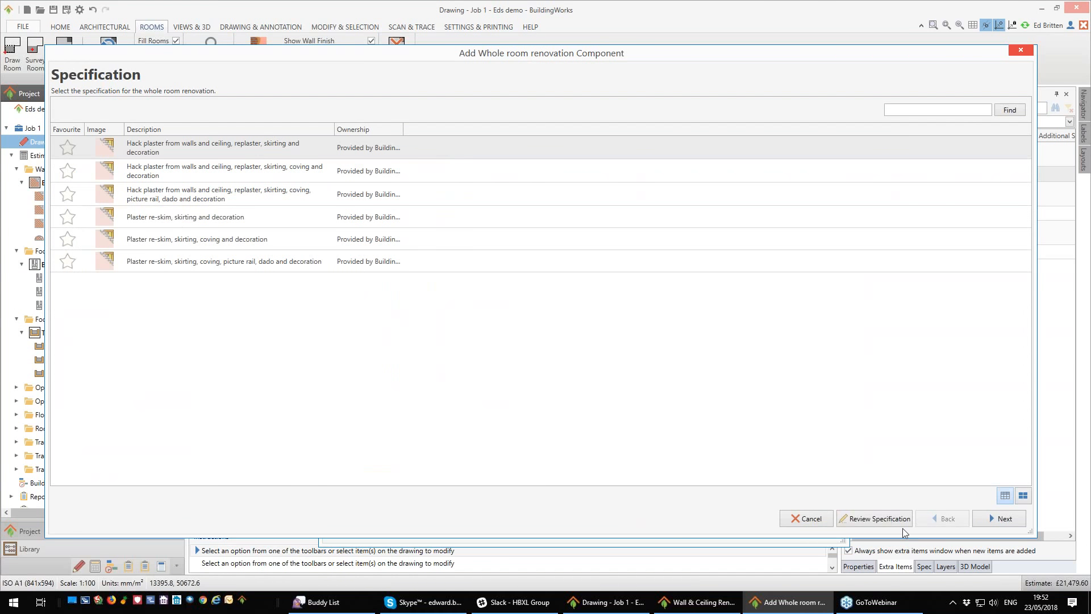
left_click(807, 518)
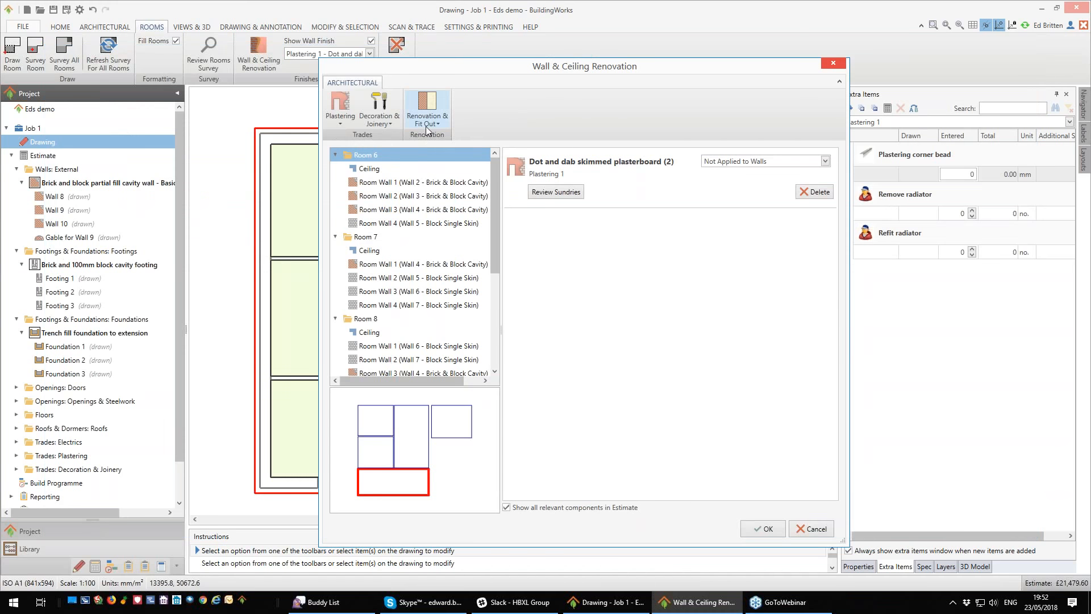
Step: Review the specifications for stripping or replacing decorative joinery and for removal of plastering
left_click(426, 126)
left_click(445, 182)
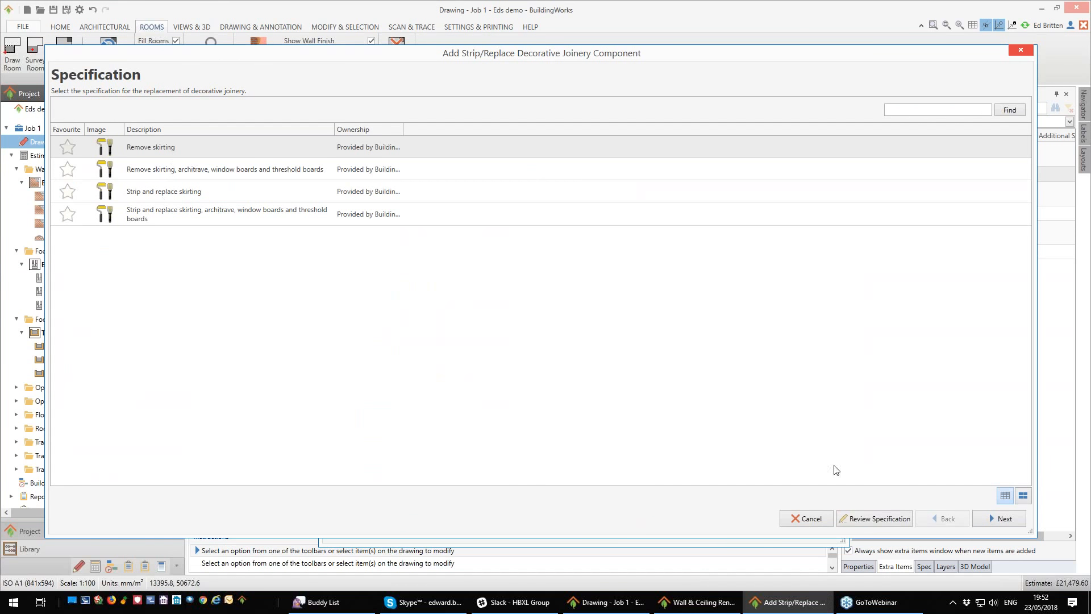
left_click(808, 519)
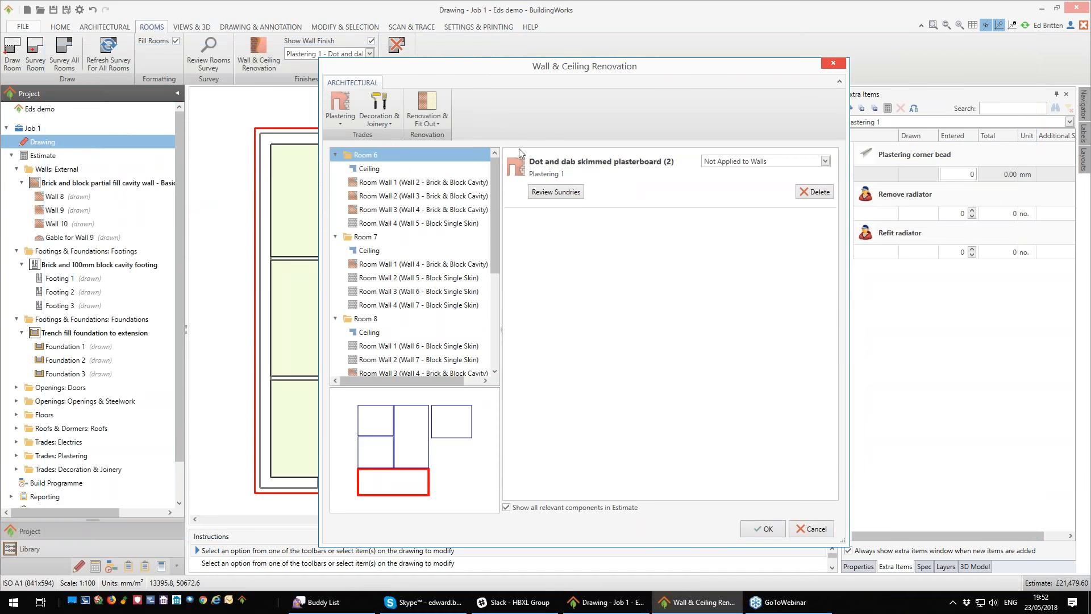
left_click(427, 114)
left_click(449, 220)
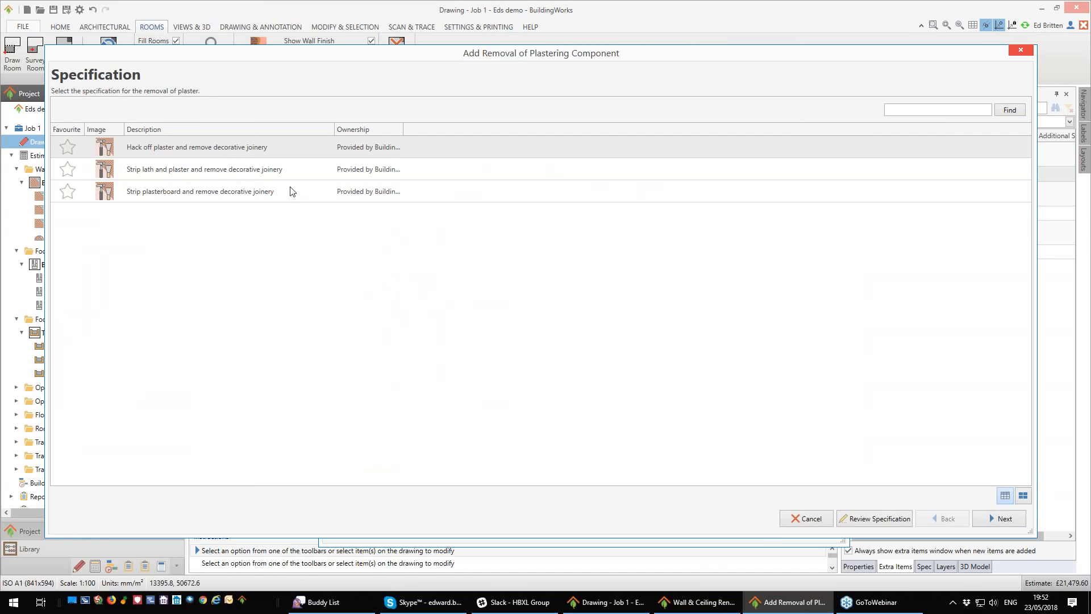
Step: Leave the plaster removal specifications and review the internal decoration specifications without adding a component
left_click(814, 519)
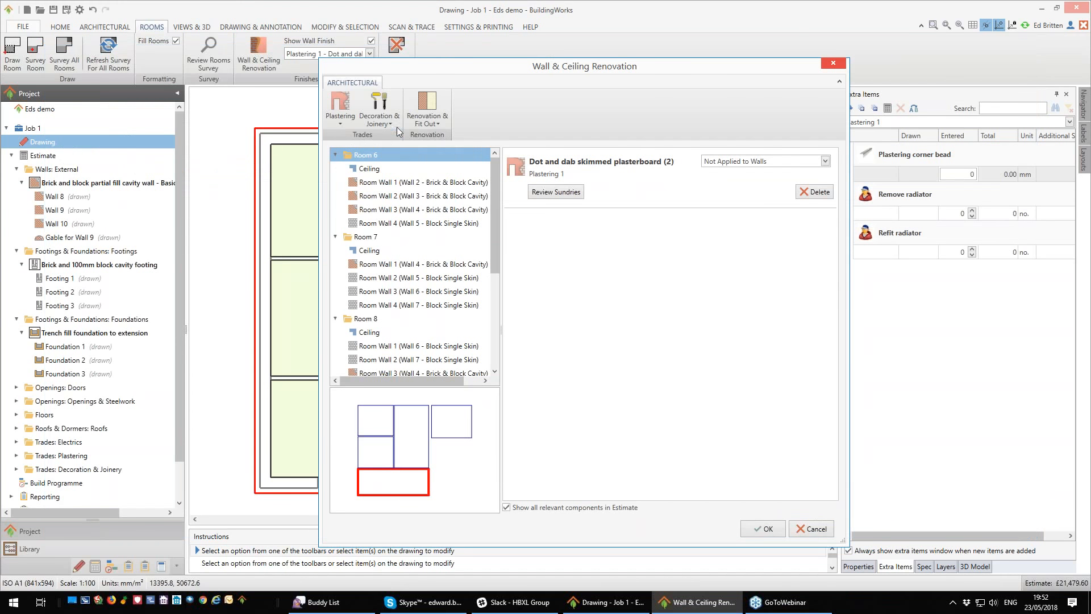
left_click(391, 123)
left_click(405, 164)
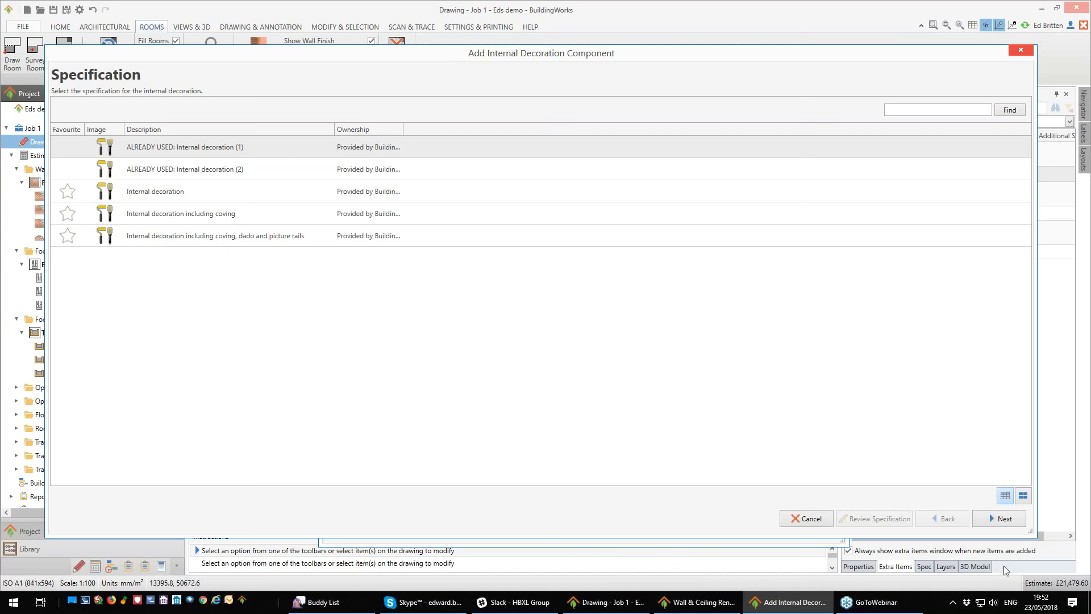
left_click(793, 520)
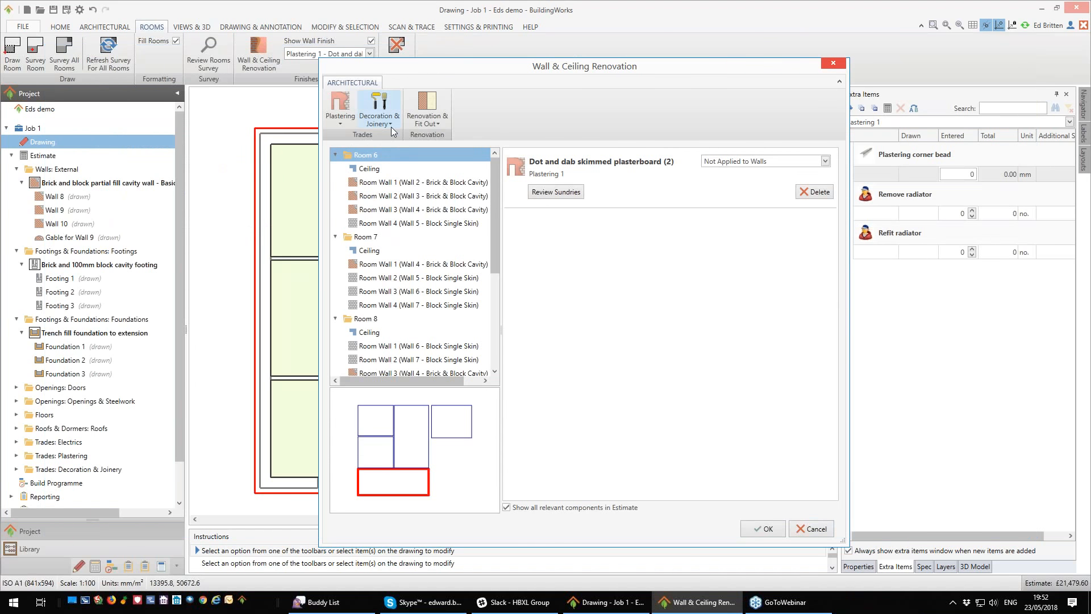
Step: Review the decorative joinery and plasterwork specifications for fitting and decorating coving, dado rail, picture rail and skirting board, without adding a component
left_click(391, 127)
left_click(400, 178)
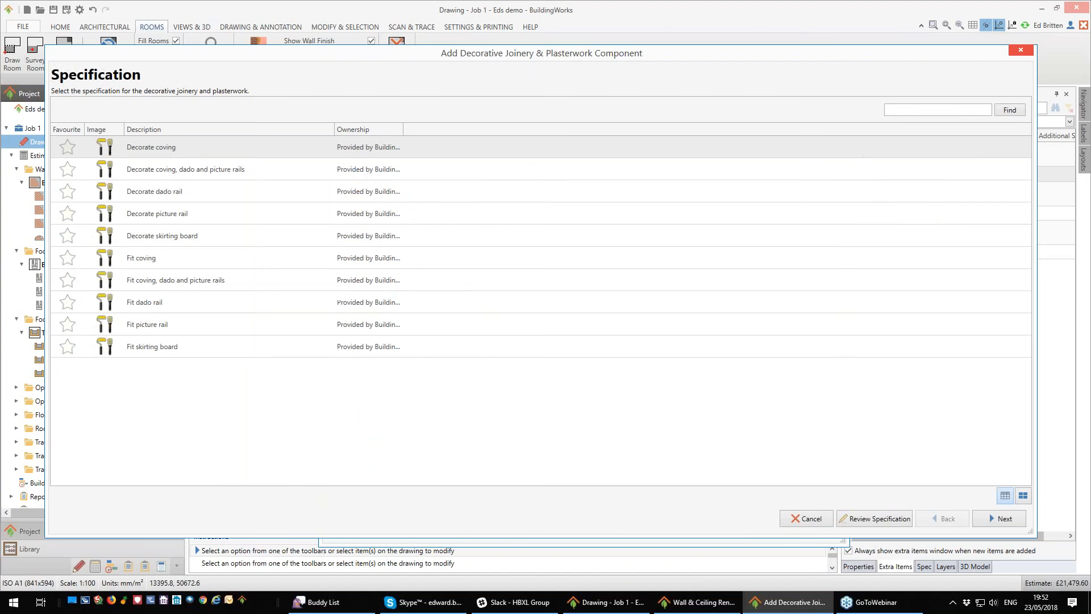
left_click(163, 260)
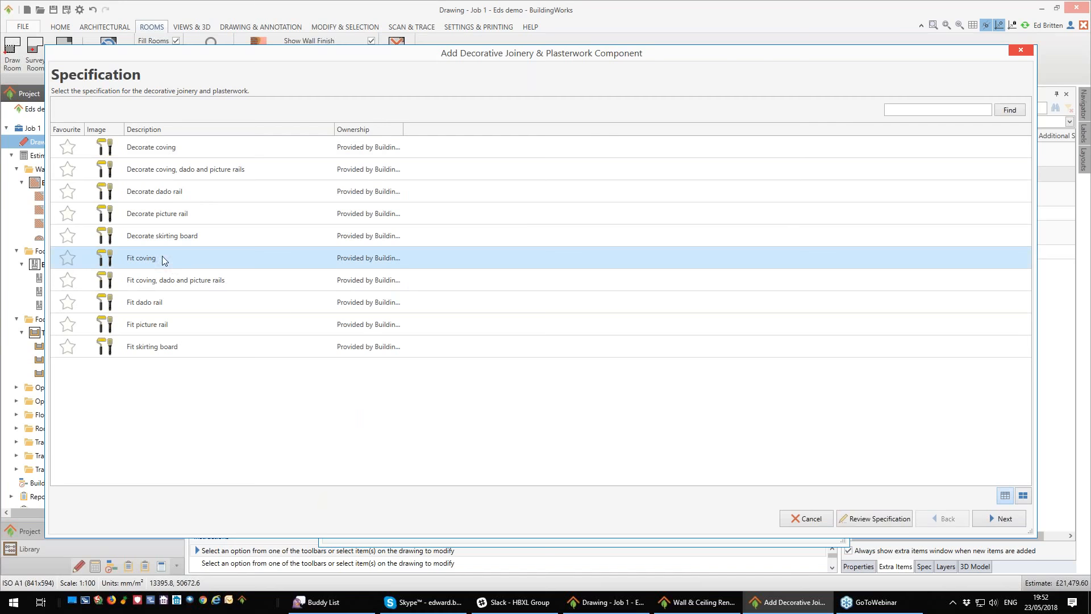
left_click(168, 306)
left_click(170, 326)
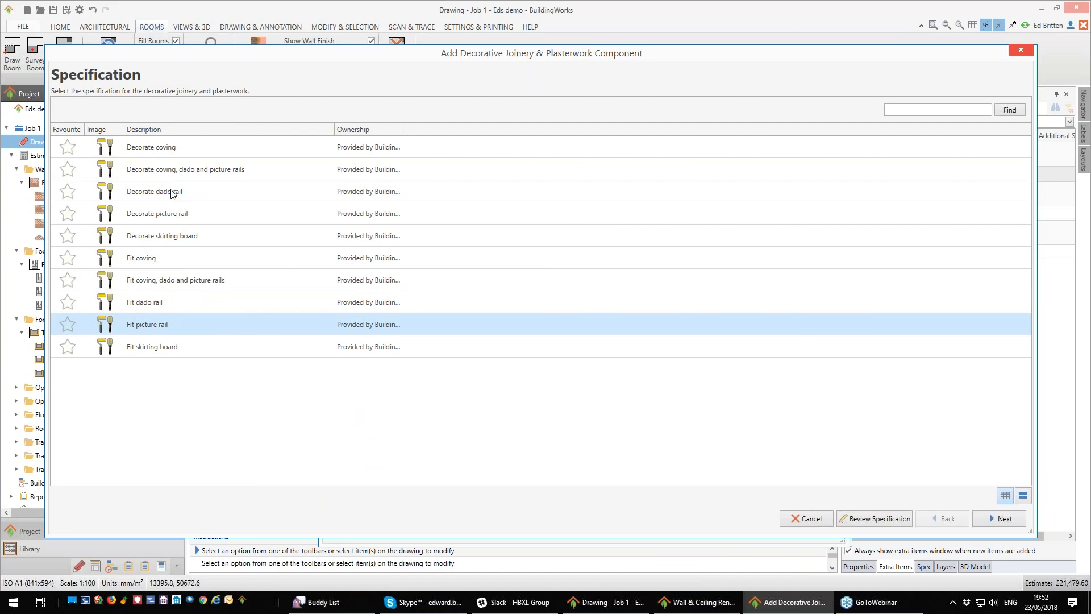
left_click(173, 194)
left_click(185, 221)
left_click(182, 240)
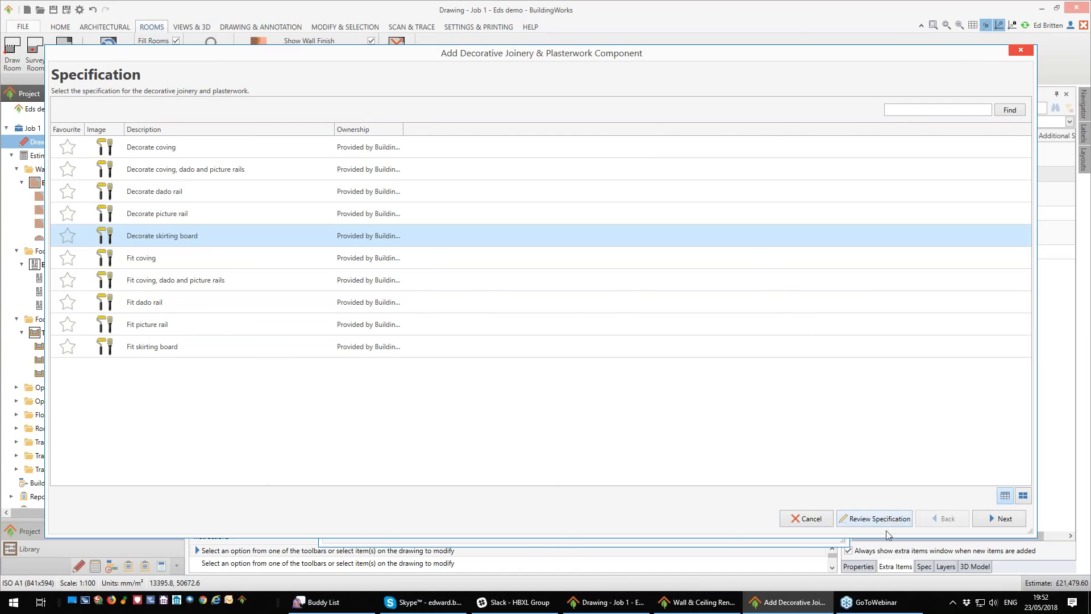
left_click(806, 518)
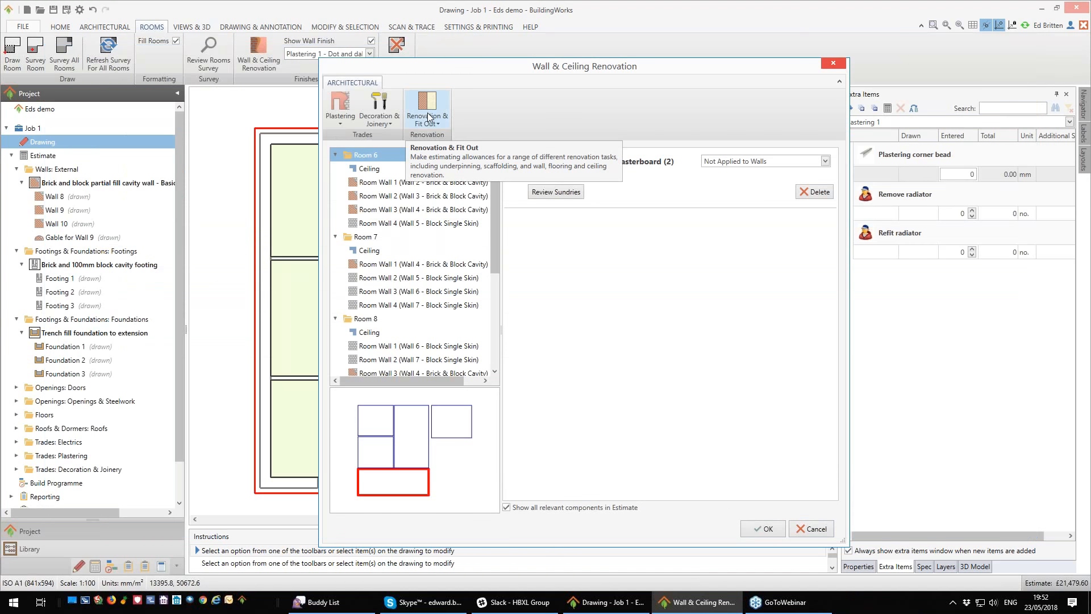
Step: Review the skimming and overboarding specifications and leave Wall & Ceiling Renovation without adding a component
left_click(339, 123)
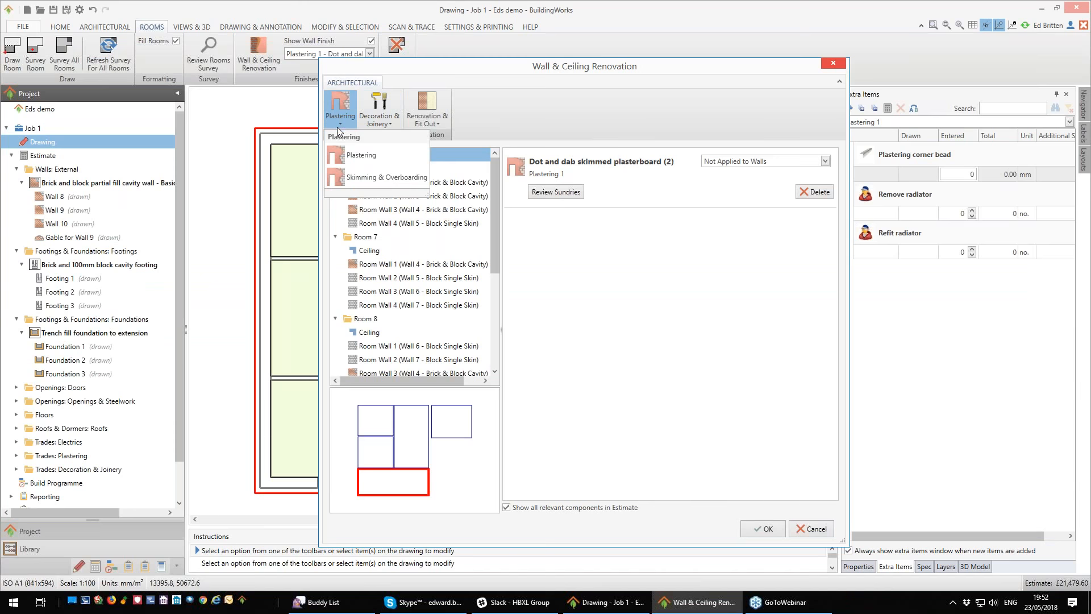
left_click(386, 178)
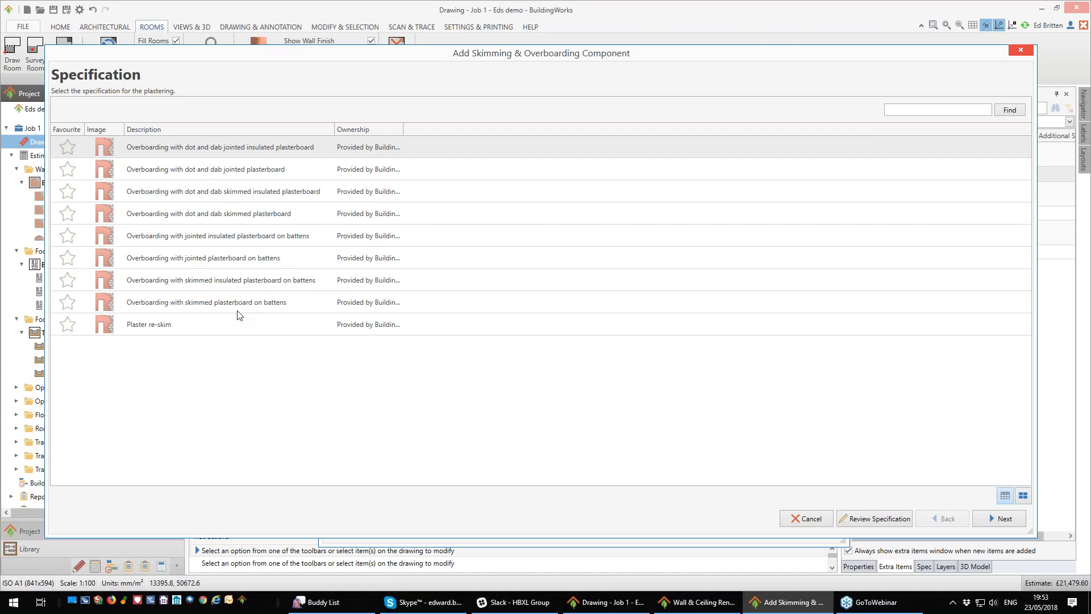
left_click(810, 519)
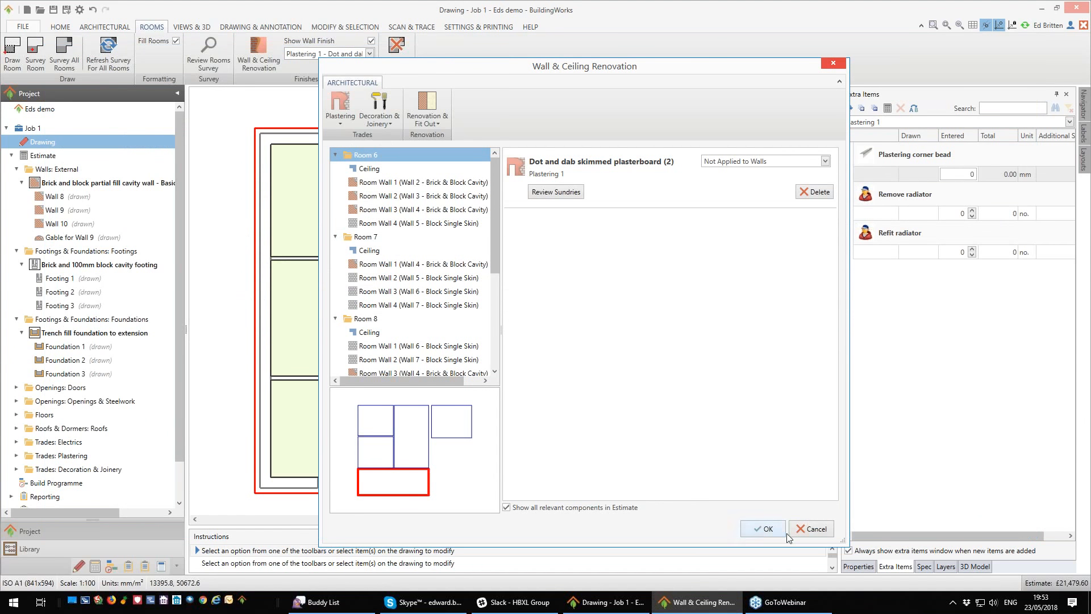
left_click(815, 529)
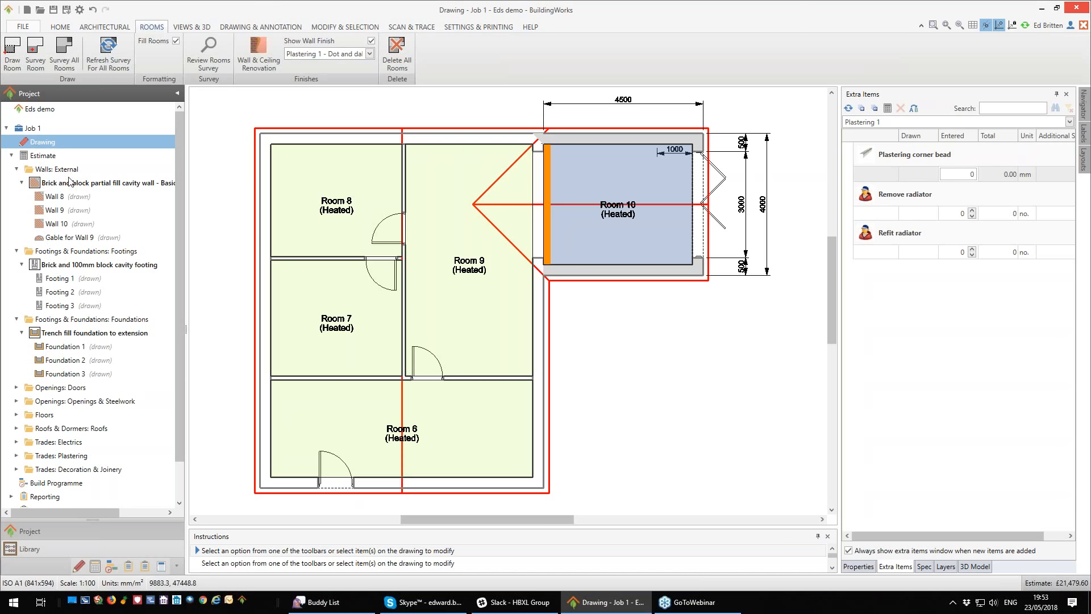
Step: Collapse the external walls, footings and foundations groups in the project tree and examine the electrics and plastering calculators
left_click(16, 170)
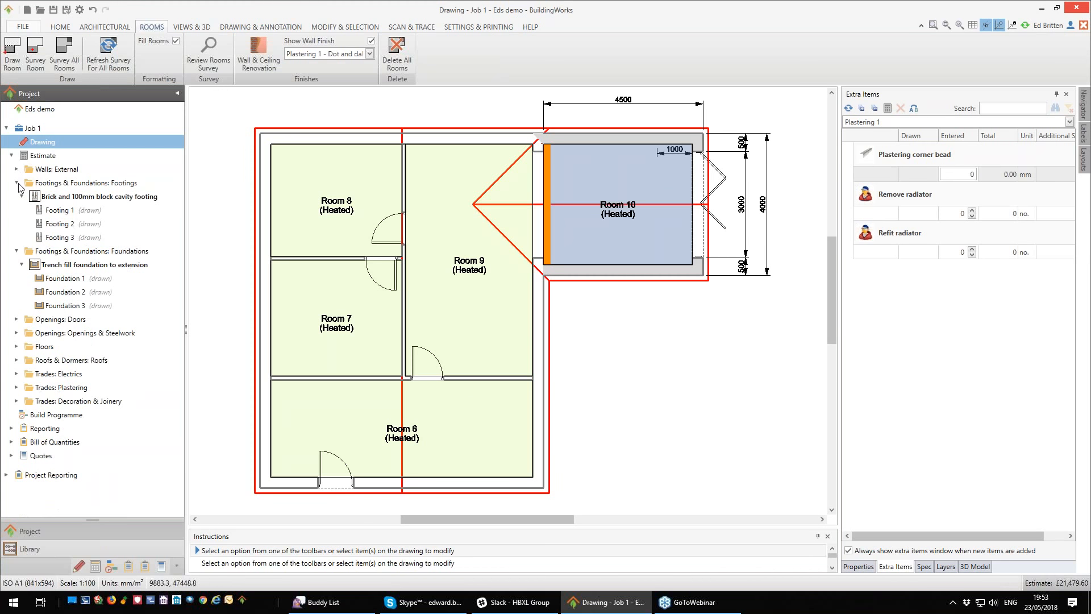
left_click(17, 183)
left_click(17, 196)
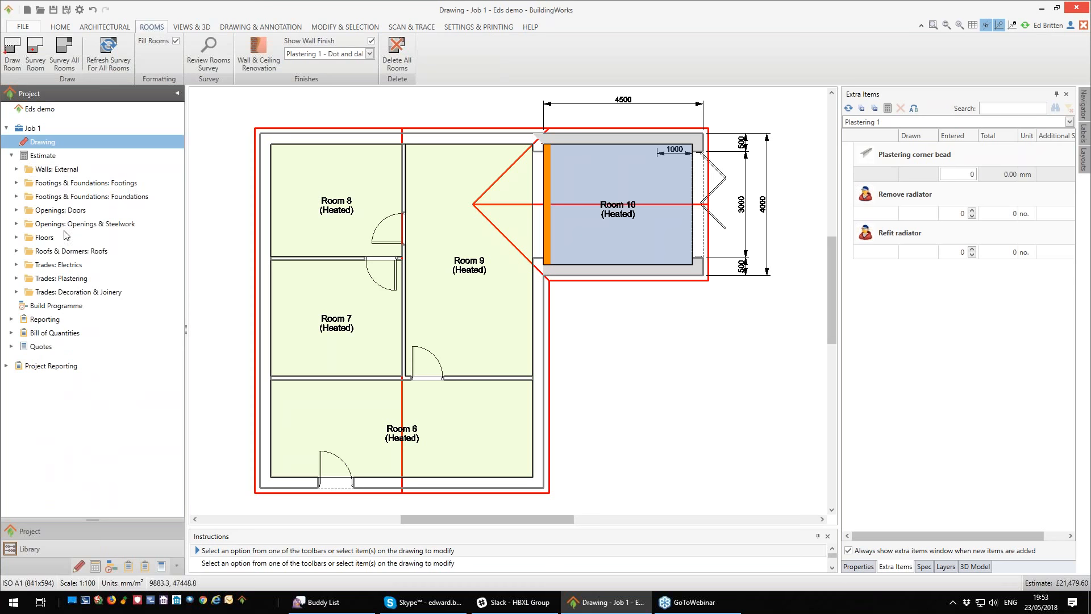
left_click(17, 264)
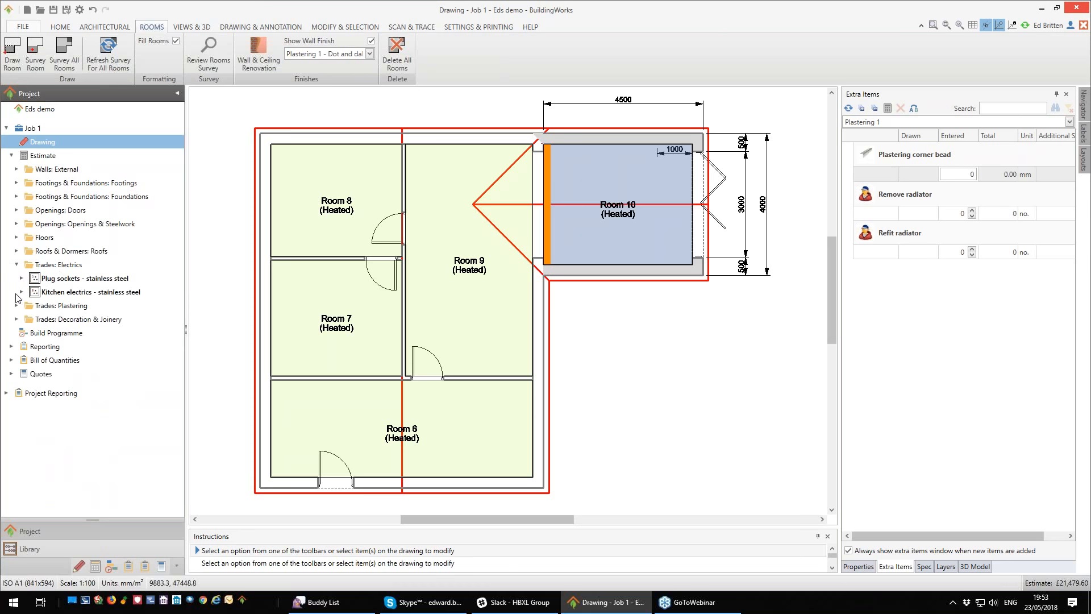
left_click(24, 307)
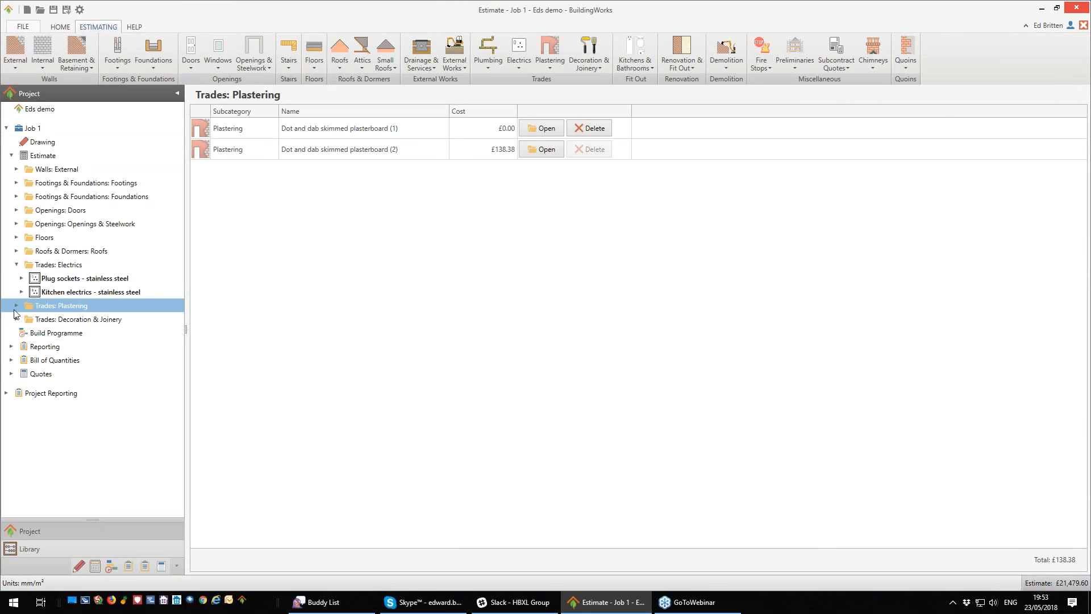
left_click(16, 306)
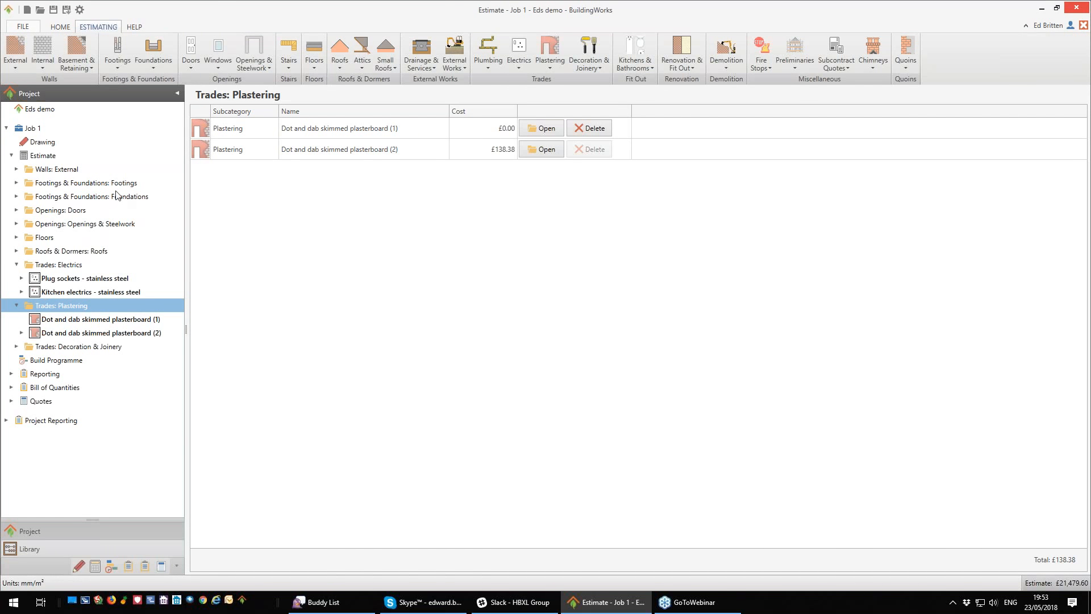
Step: Check the estimate for potential errors and omissions and open the drawing for the flagged Dot and dab skimmed plasterboard (2) calculator
left_click(49, 143)
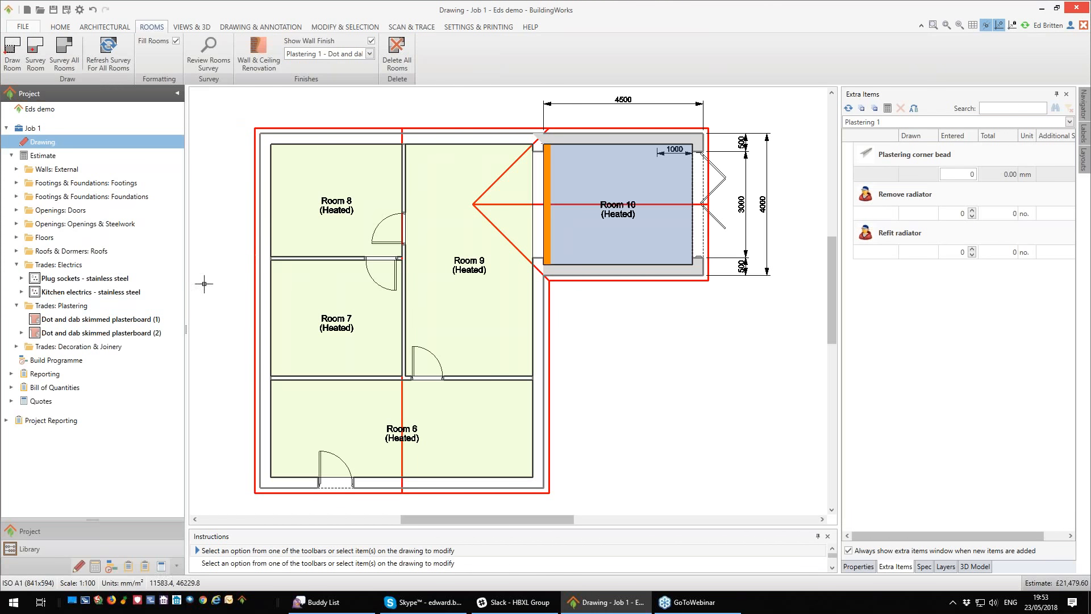
double_click(40, 158)
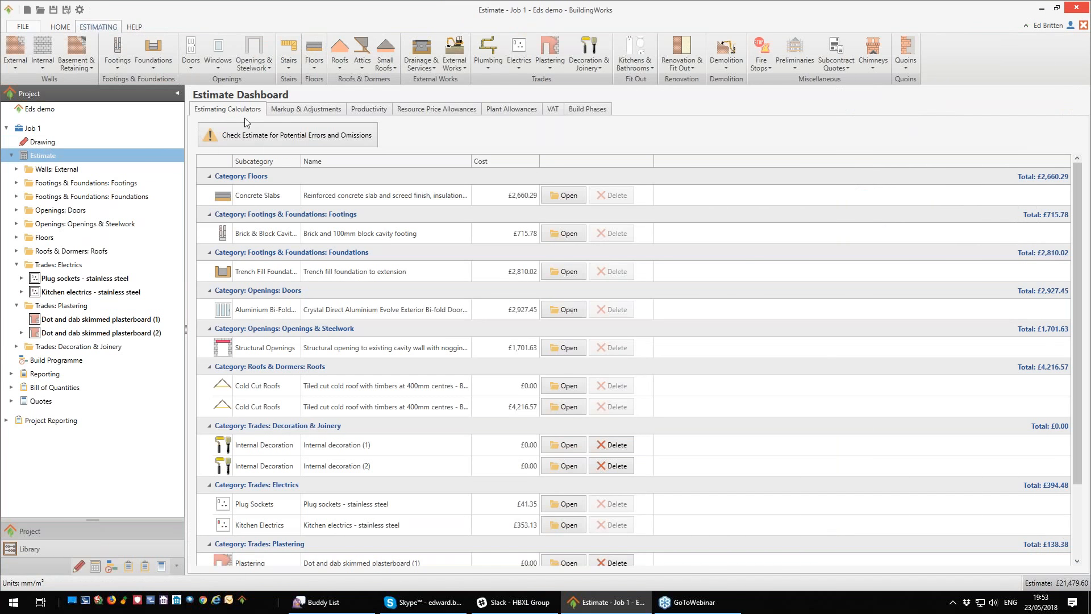
left_click(317, 142)
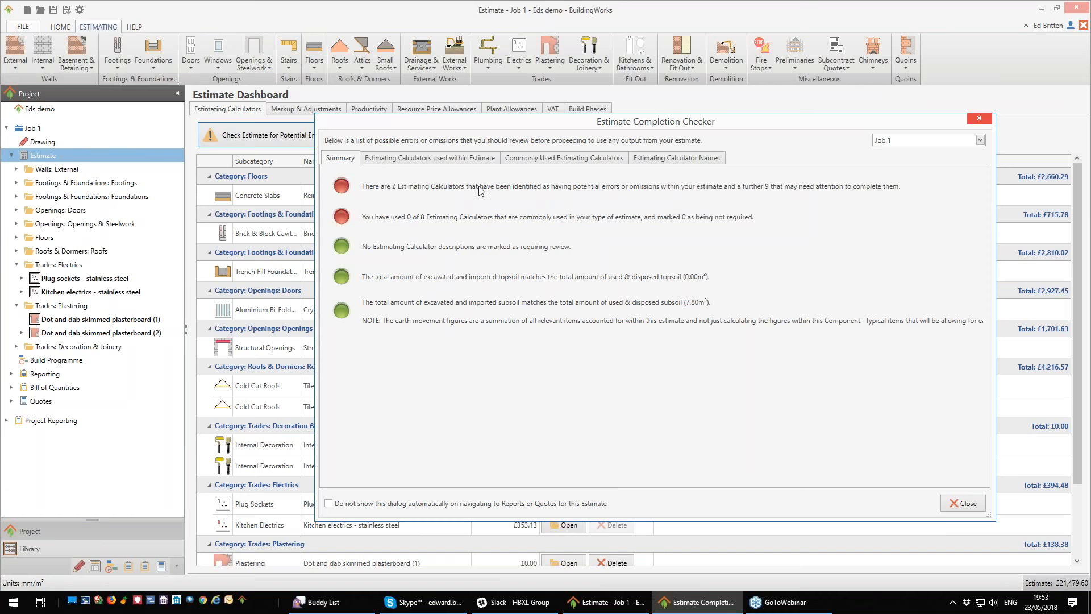
left_click(417, 162)
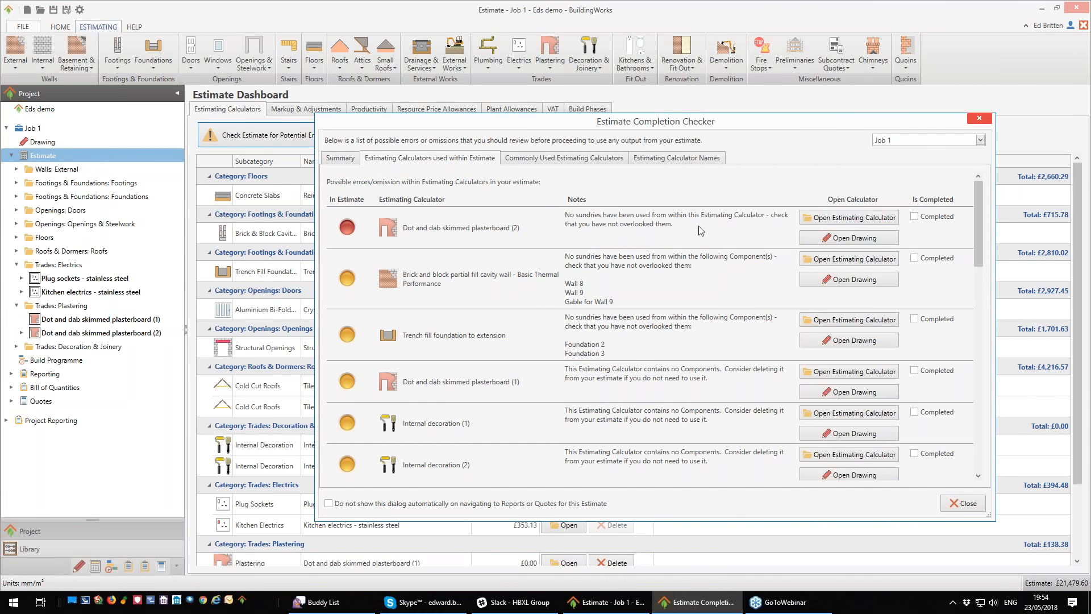
left_click(843, 240)
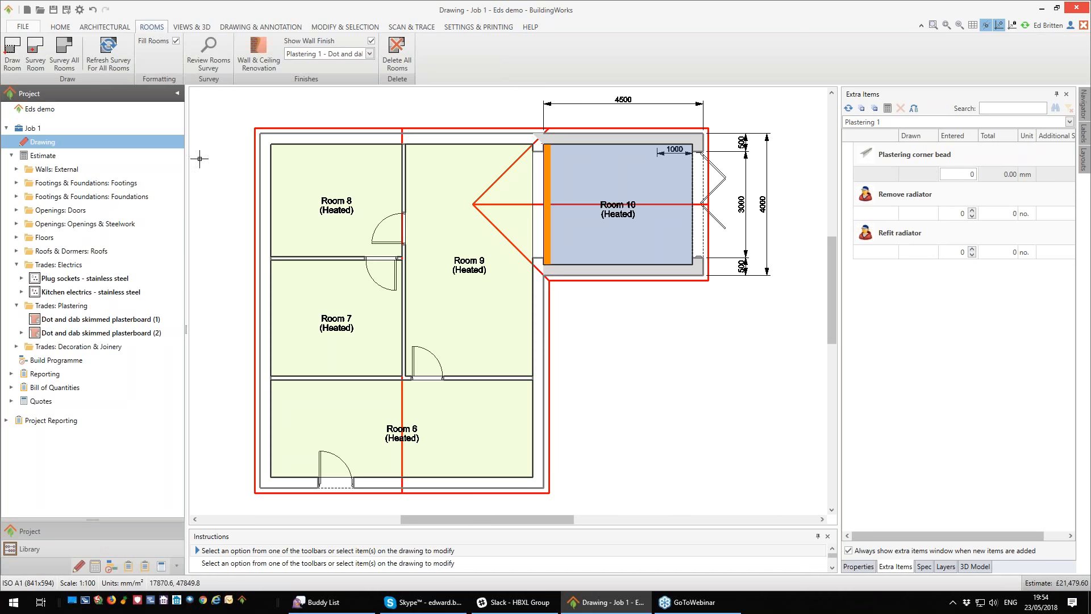
Step: Mark Dot and dab skimmed plasterboard (2) and the Brick and block partial fill cavity wall as completed in the Estimate Completion Checker
left_click(50, 155)
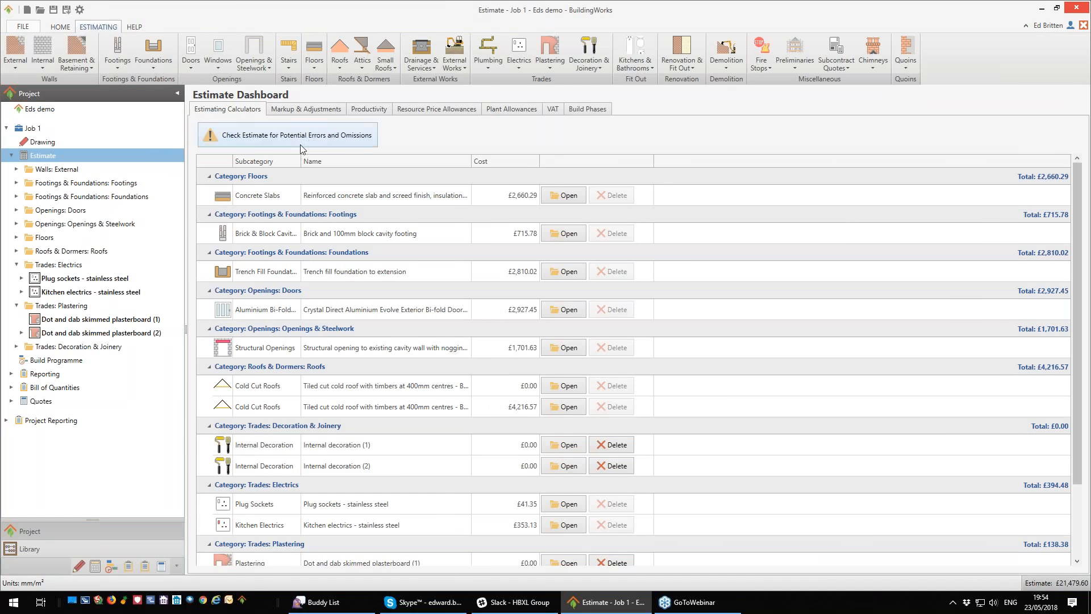
left_click(296, 141)
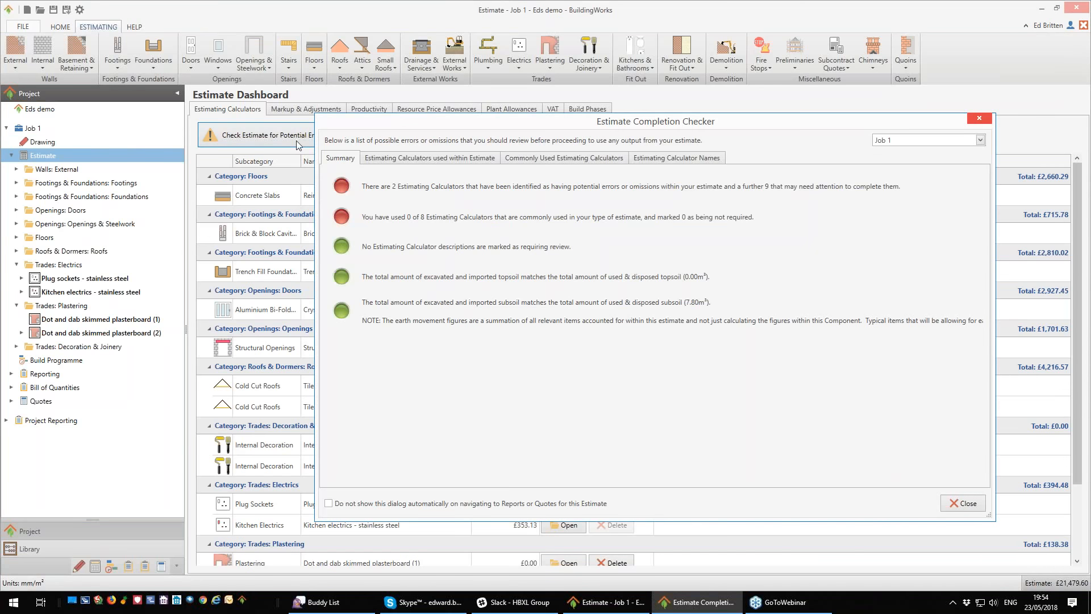
left_click(417, 161)
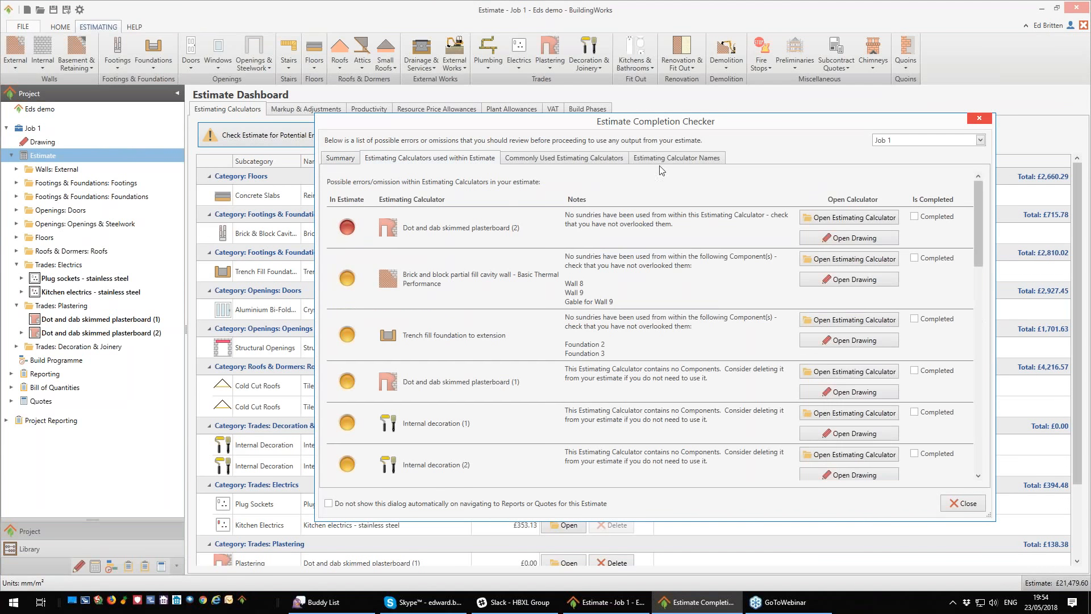
left_click(914, 216)
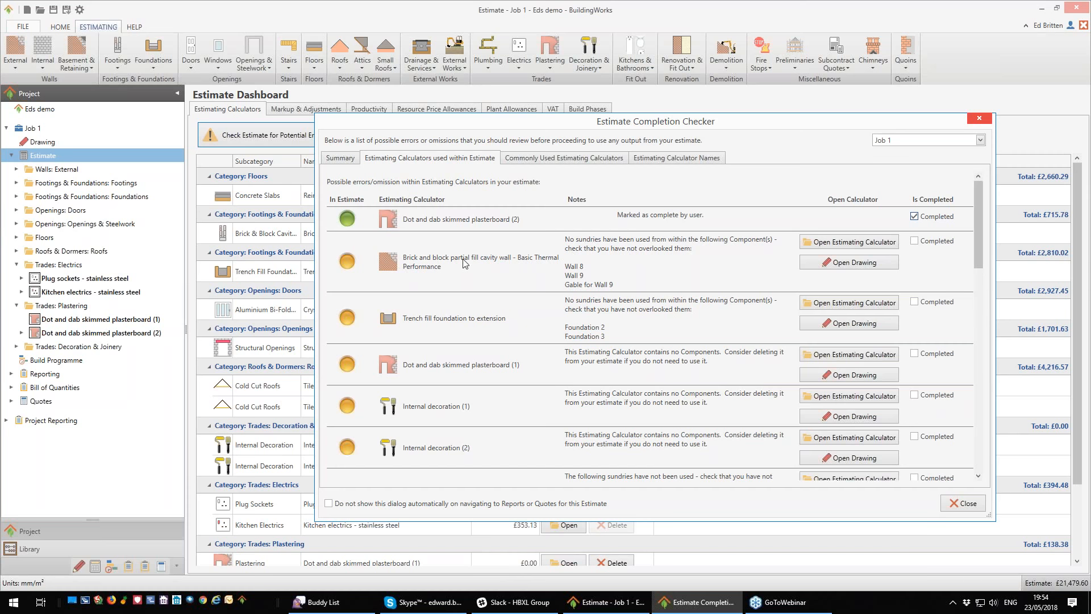
left_click(916, 242)
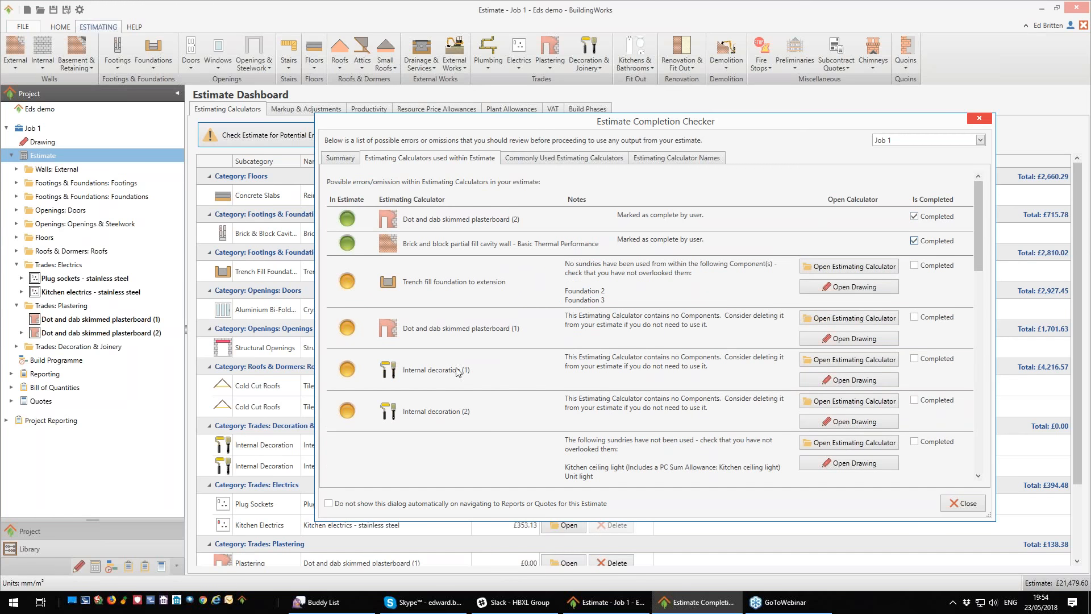
Step: Review the commonly used estimating calculators in the completion checker and the demolition options available for the estimate
left_click(556, 163)
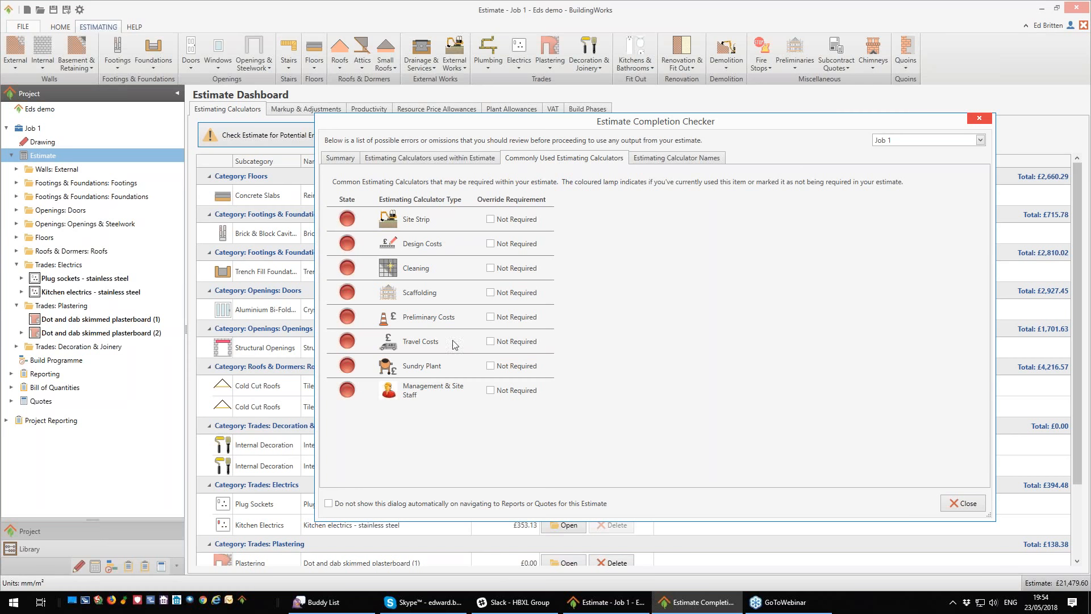
left_click(962, 503)
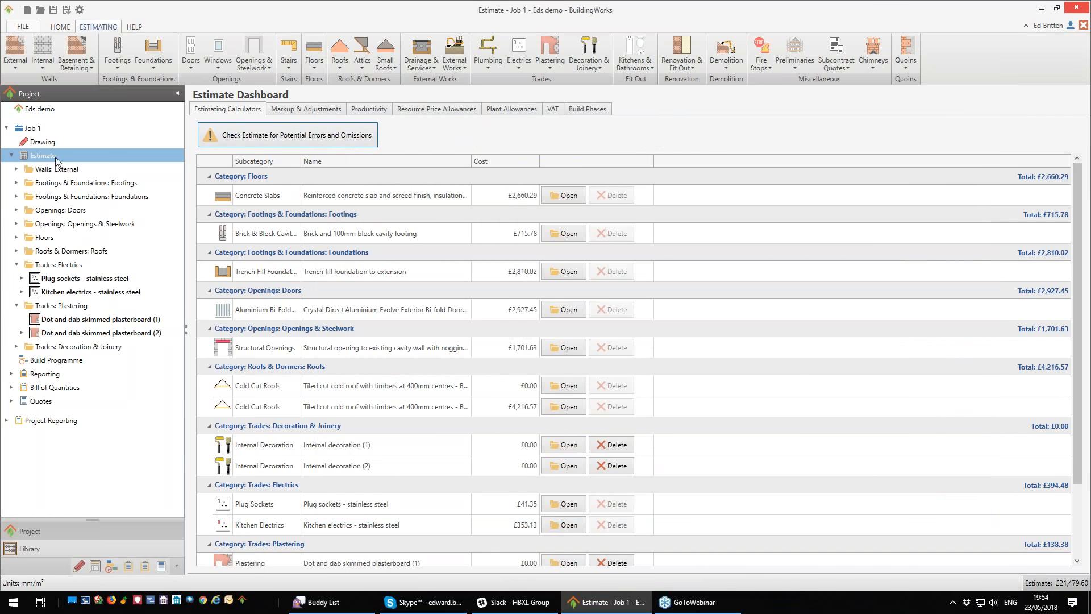
left_click(727, 67)
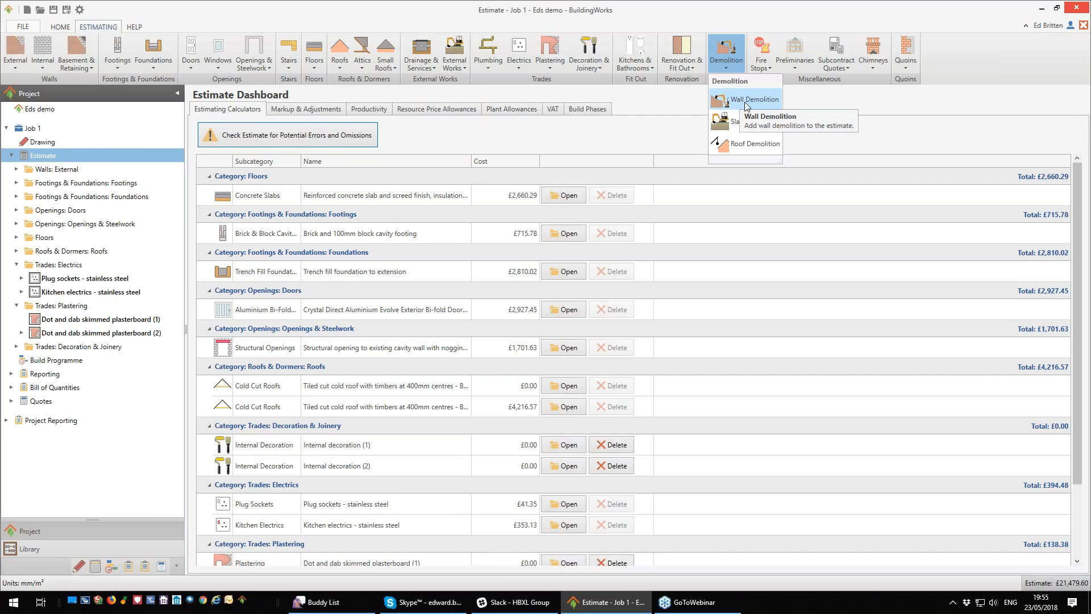
Step: Add a preliminaries component to the estimate using the Travel costs specification
left_click(796, 67)
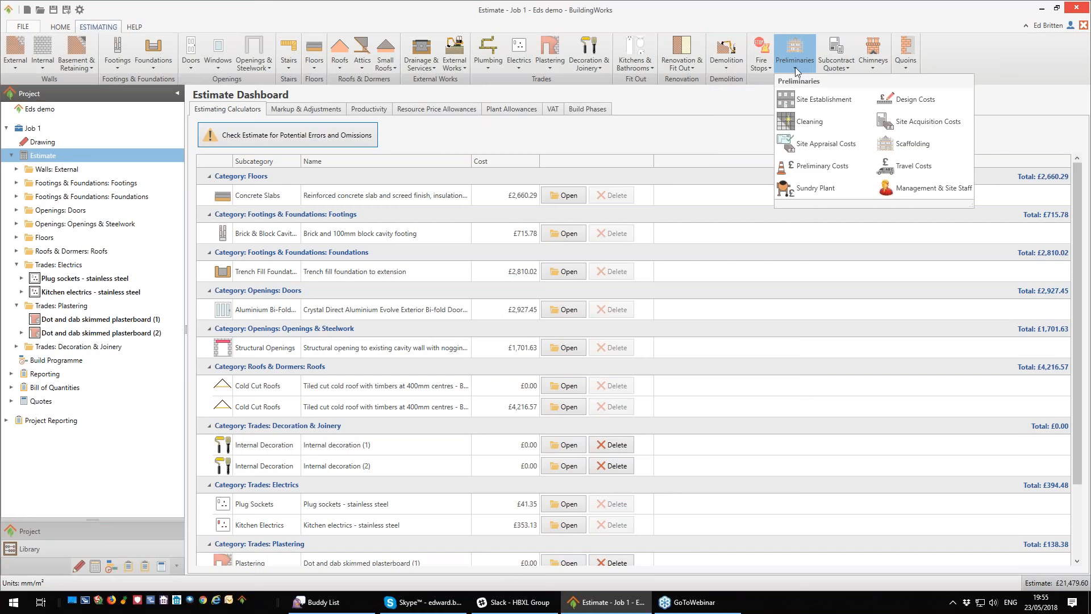
left_click(912, 166)
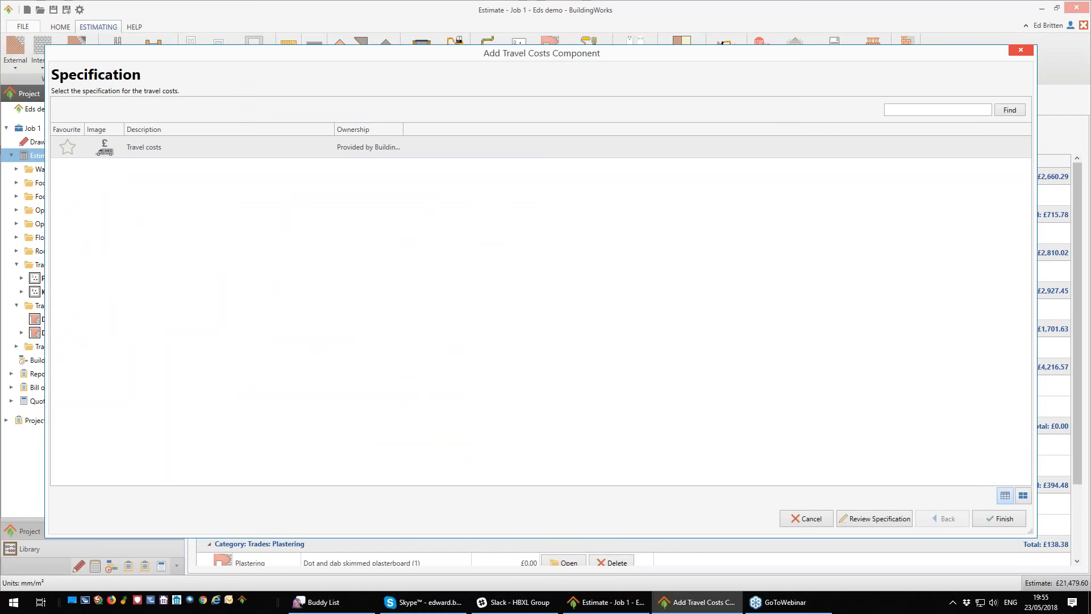
left_click(1001, 519)
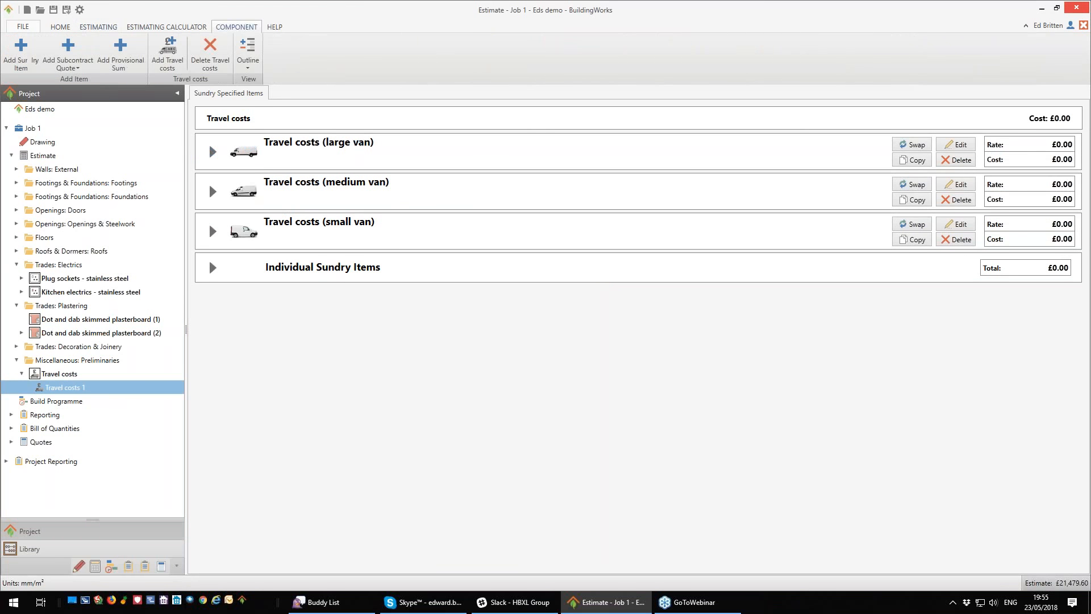
Step: Set the medium van travel costs at 100 miles per week to a quantity of 8 weeks
left_click(212, 191)
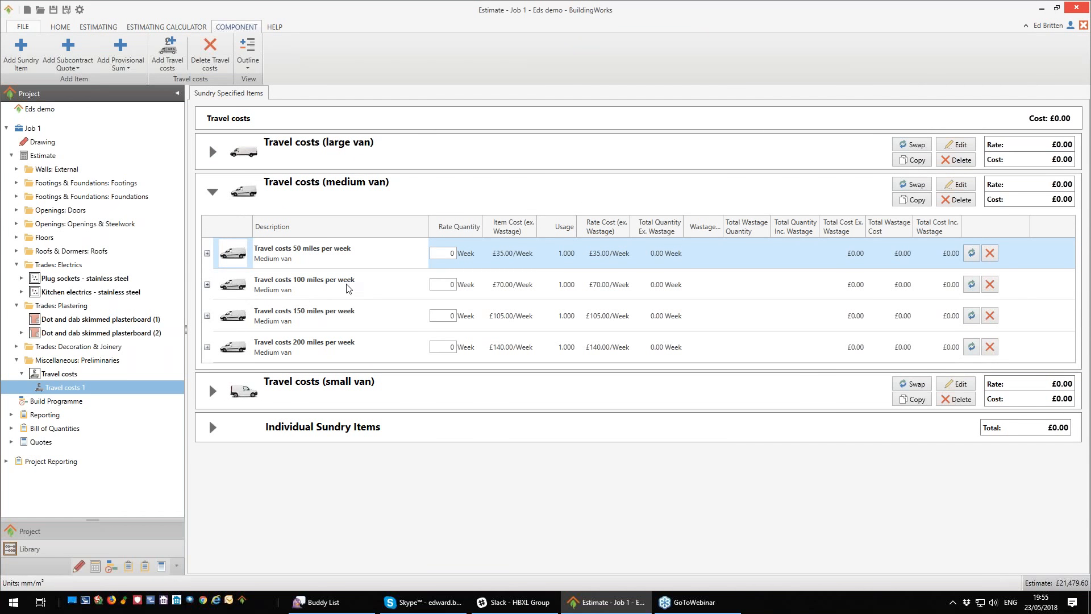
left_click(449, 284)
type("8")
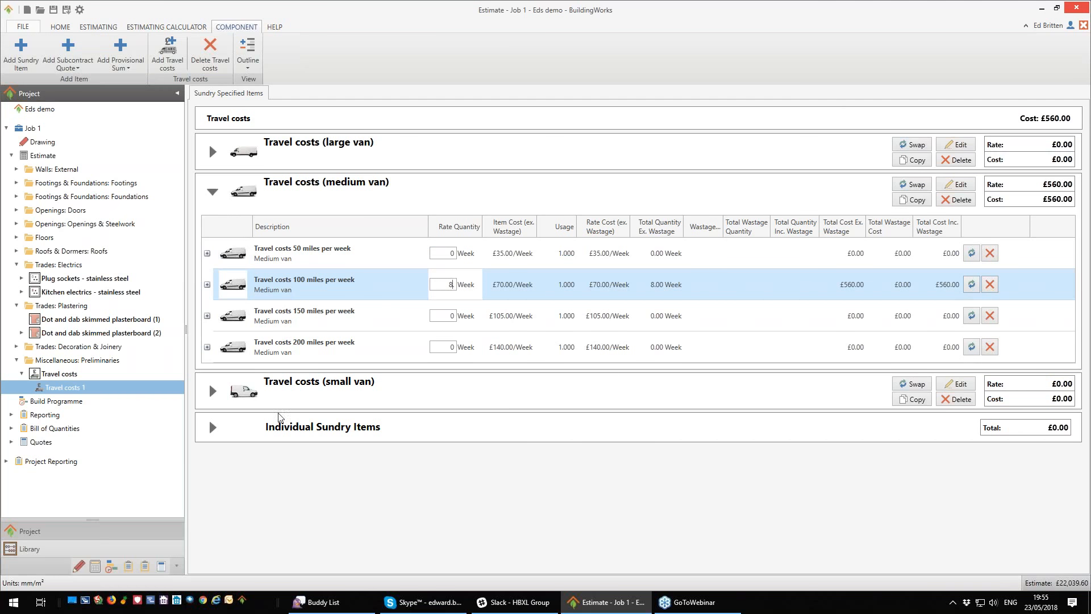
Step: Add a preliminaries component to the estimate using the Preliminary costs specification
left_click(43, 157)
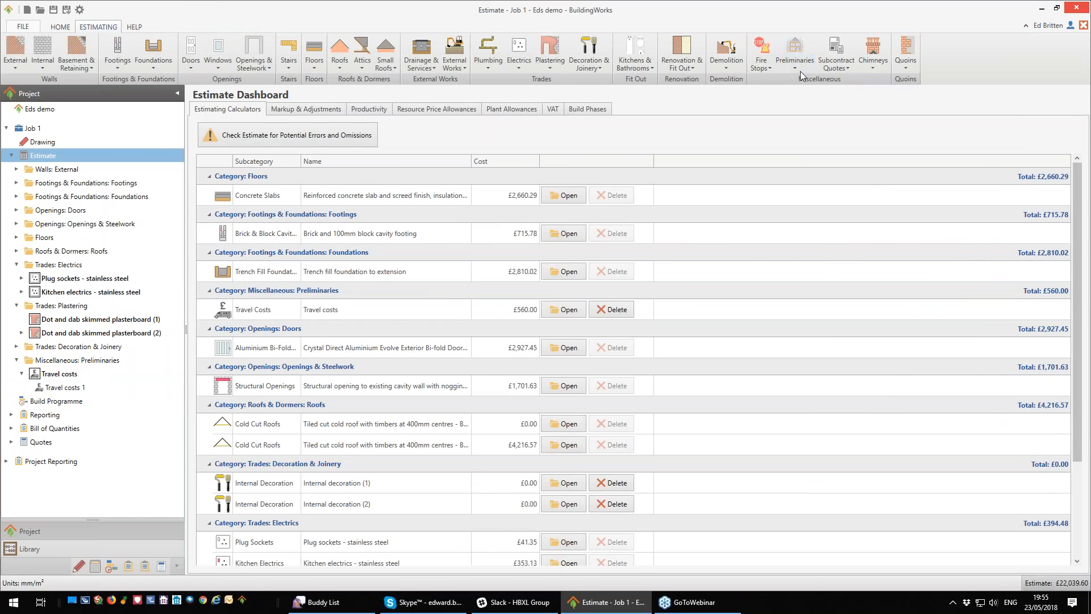
left_click(793, 64)
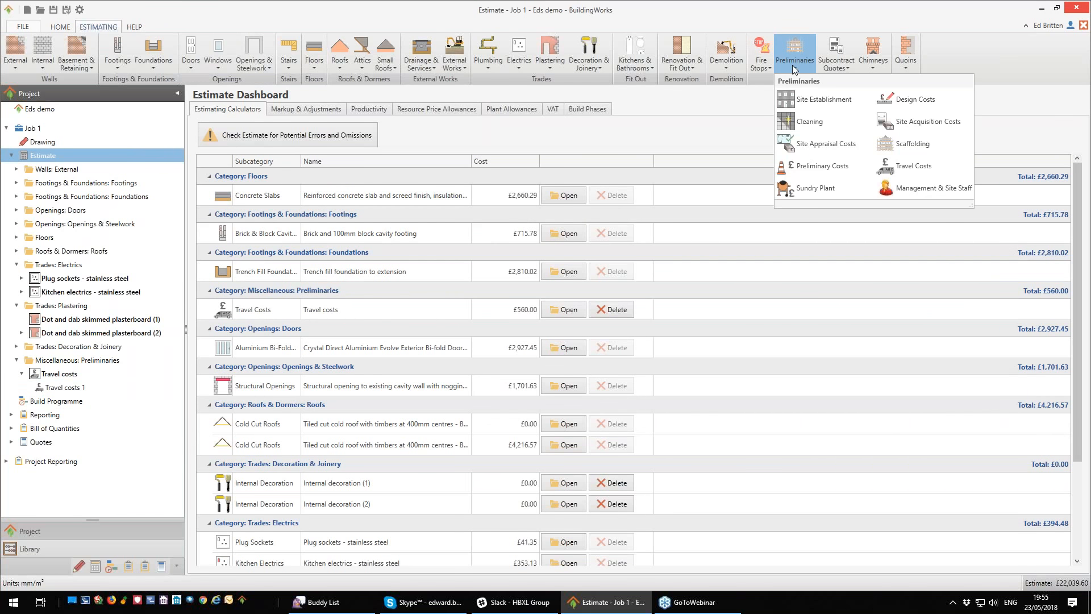
left_click(806, 177)
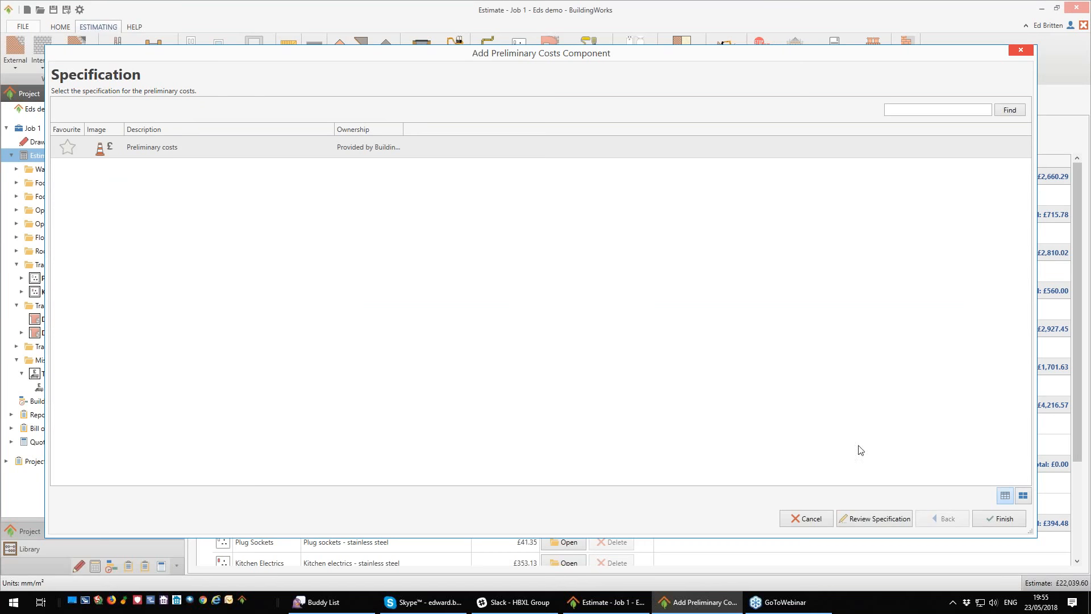
left_click(1001, 521)
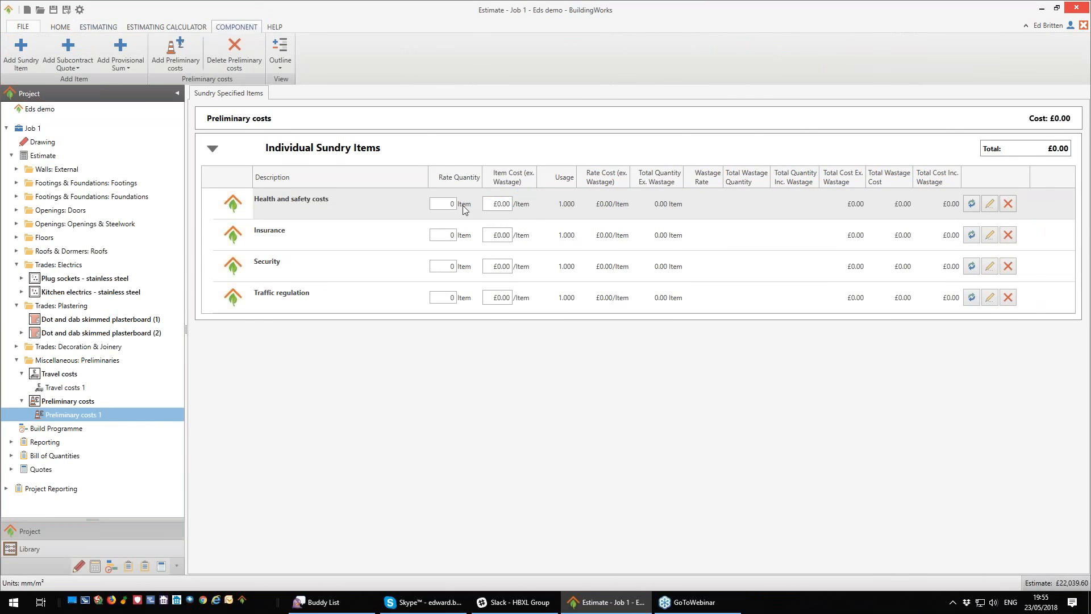
Step: Set health and safety costs to 1 item at £200, and set the insurance item cost to £30
left_click(451, 209)
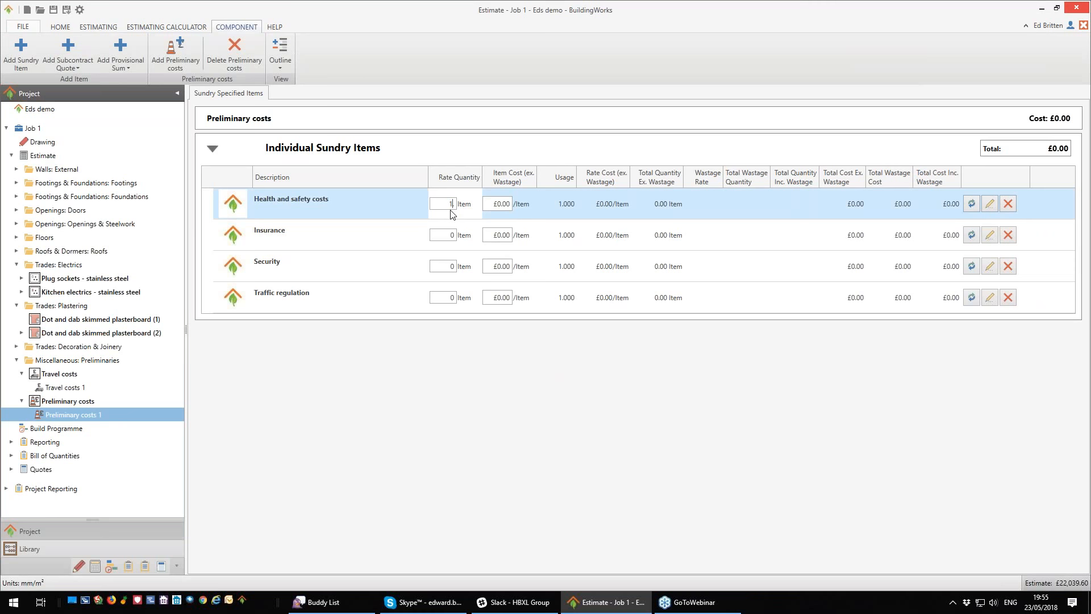
left_click(498, 206)
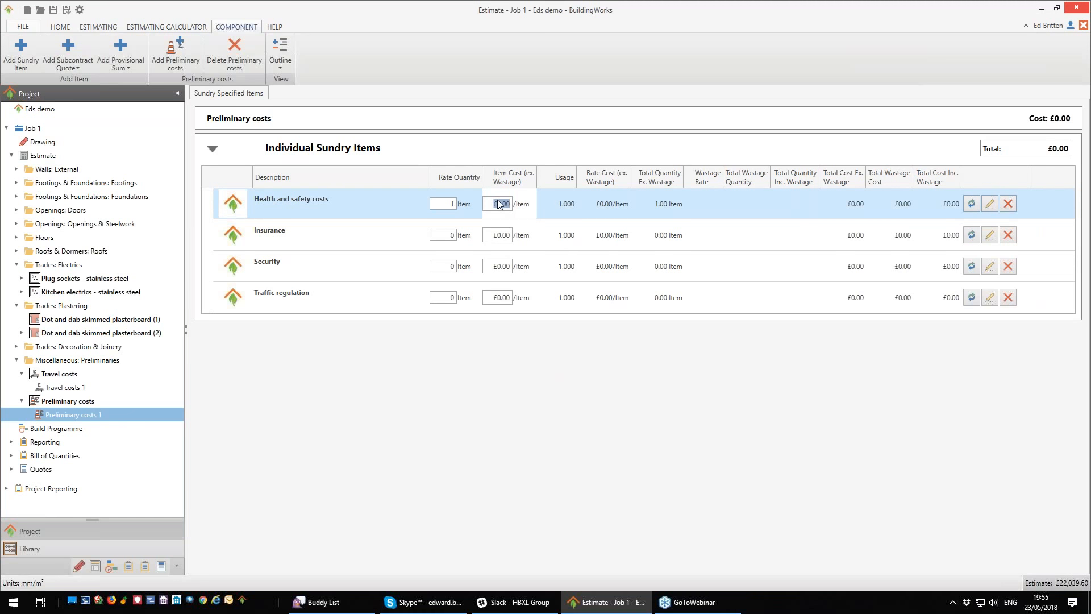
left_click(498, 204)
type("200")
left_click(502, 237)
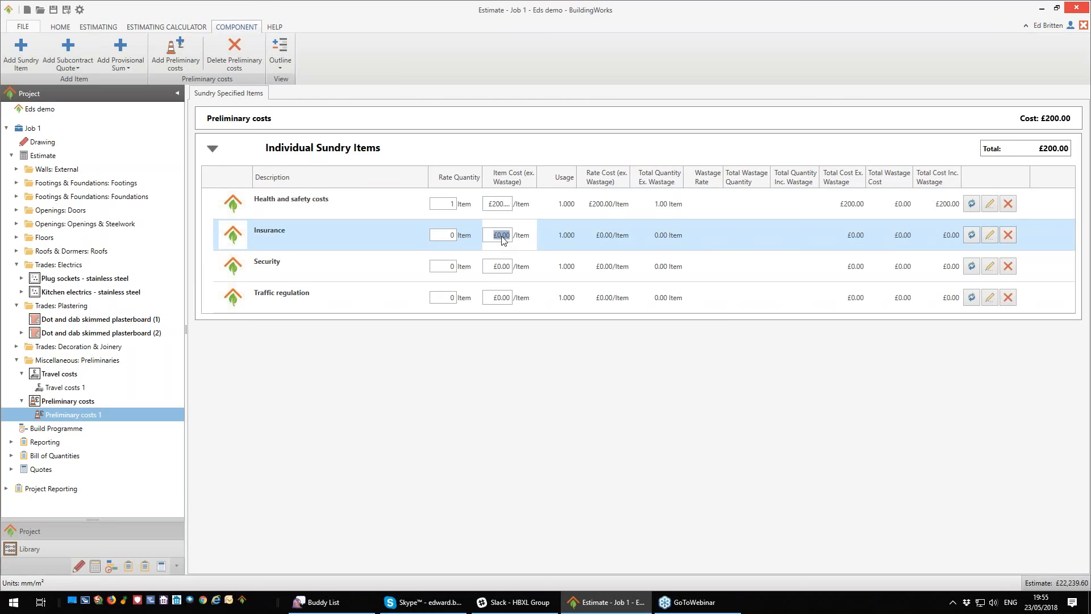
type("30")
Step: Add a Sundry Plant preliminaries component to the estimate with the sundry plant and plant delivery specification
left_click(43, 156)
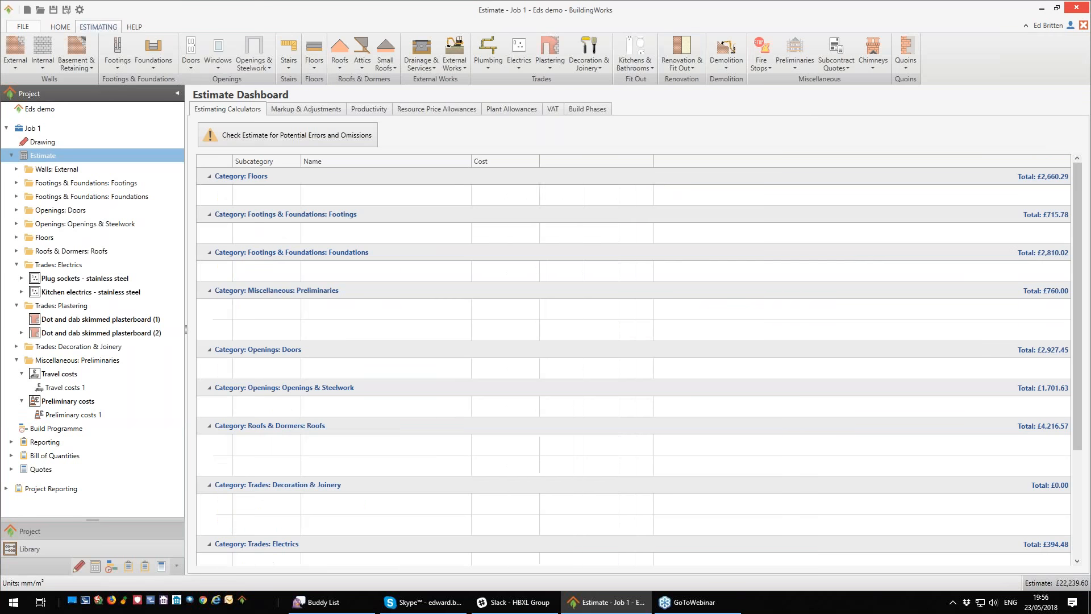
left_click(790, 70)
left_click(817, 189)
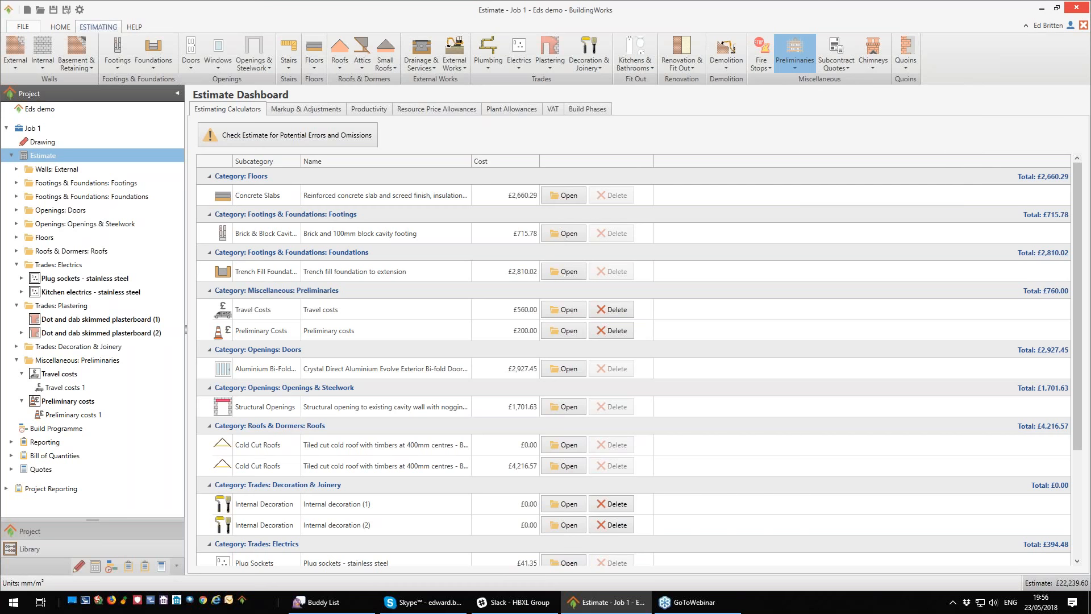
left_click(1003, 519)
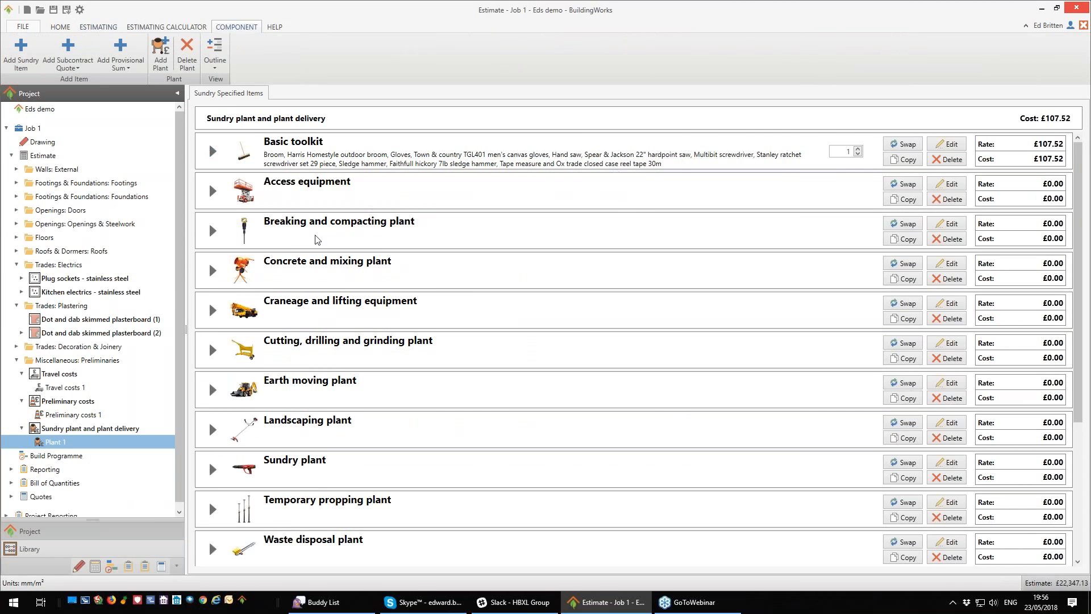
Step: Under Concrete and mixing plant, set the 3/2 petrol or electric mixer and the vibrating poker to 2 weeks each
left_click(265, 270)
left_click(449, 332)
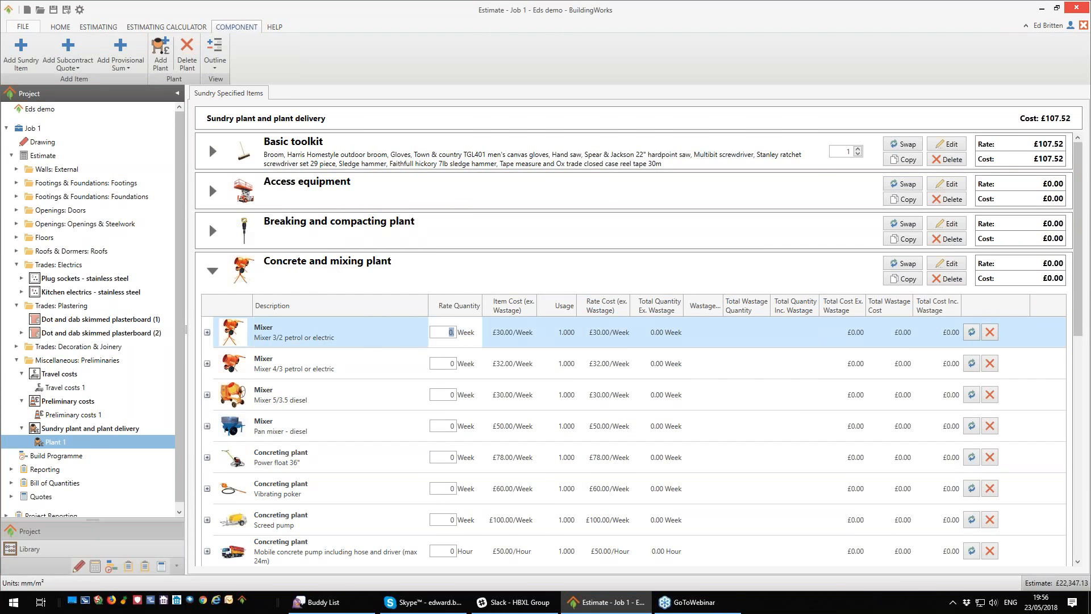
type("2")
scroll(459, 364, "down", 1)
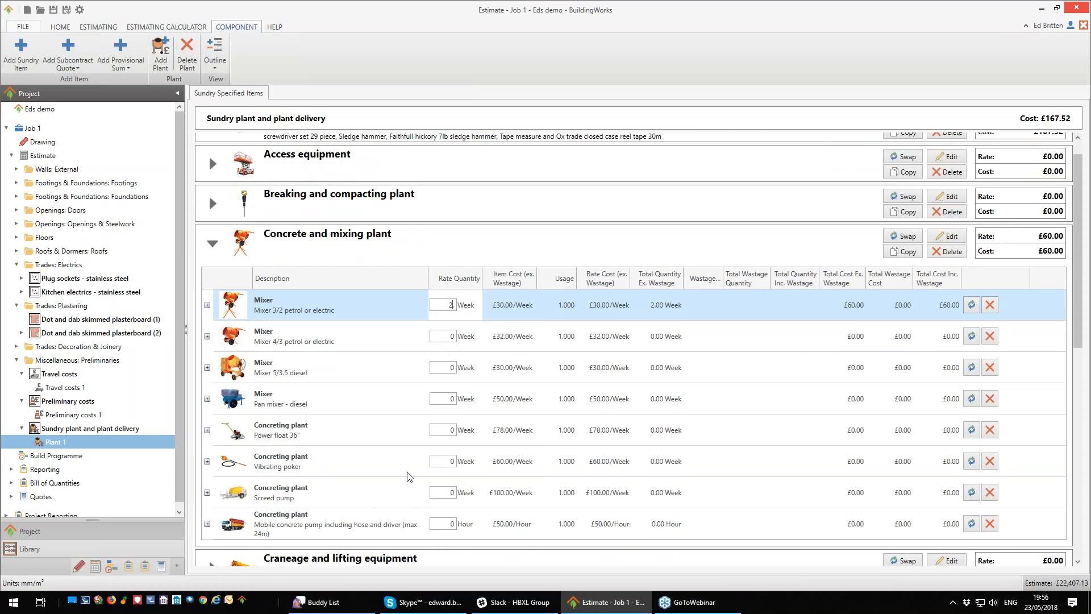
left_click(449, 462)
type("2")
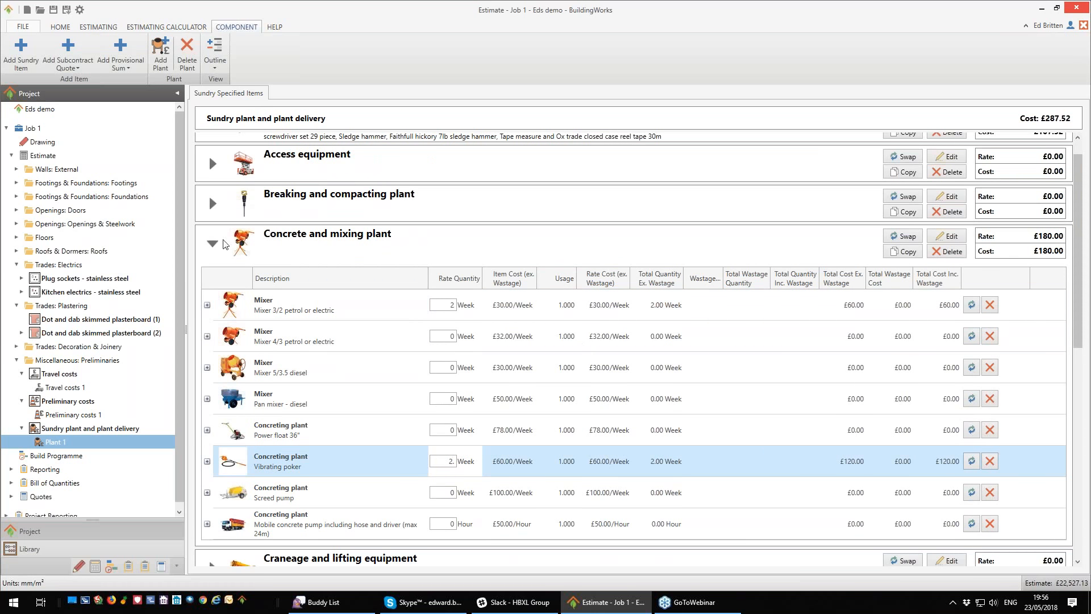
left_click(209, 245)
Step: Set the quantity of the 6 yard skip including land fill tax to 1 and review the remaining sundry plant items
scroll(496, 400, "down", 4)
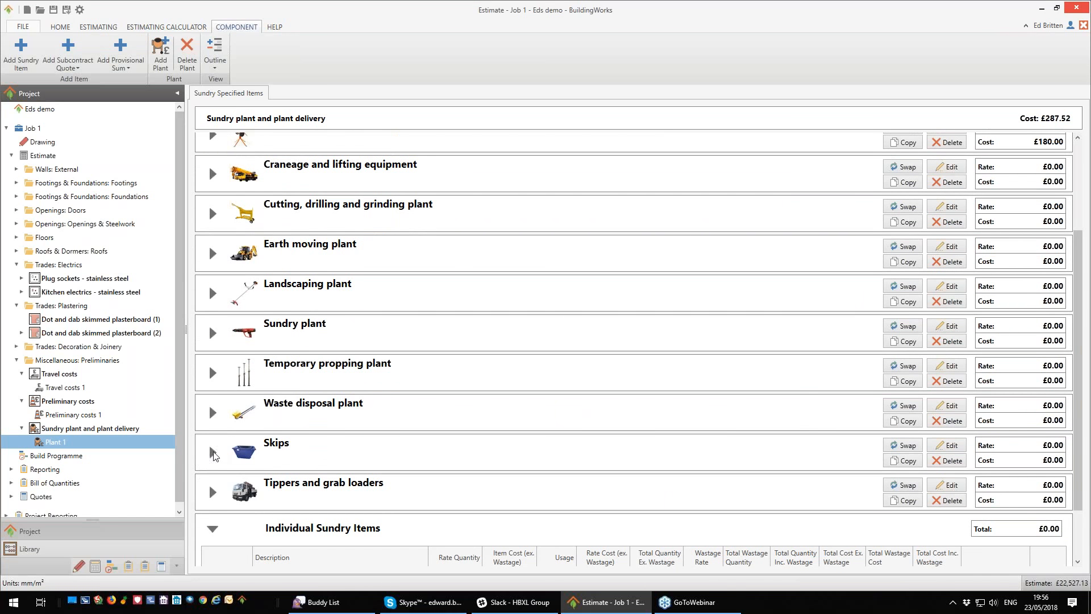
left_click(441, 447)
scroll(599, 429, "down", 1)
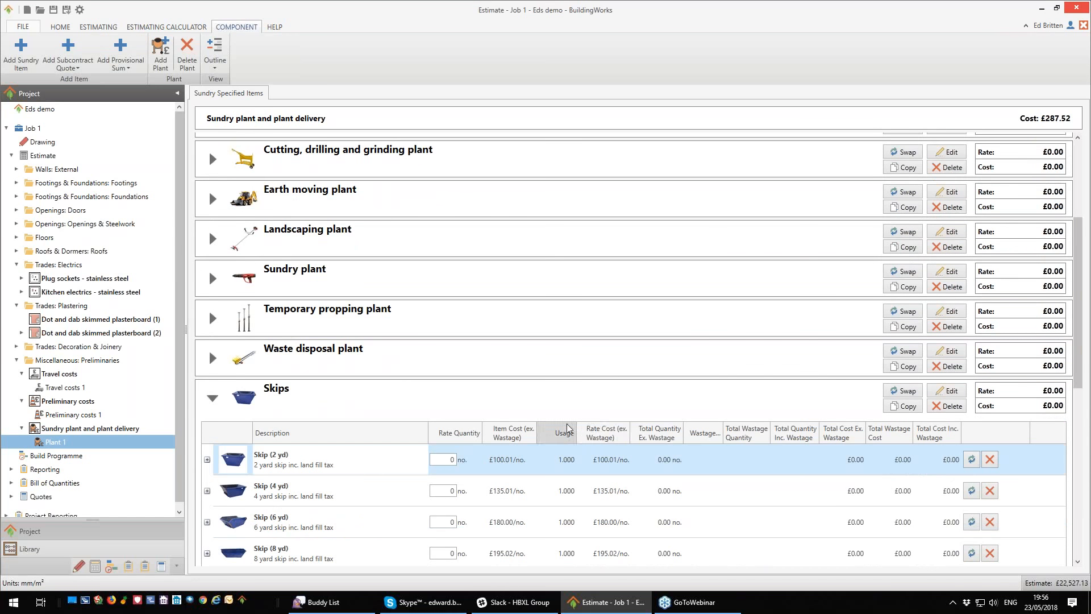
scroll(598, 429, "down", 3)
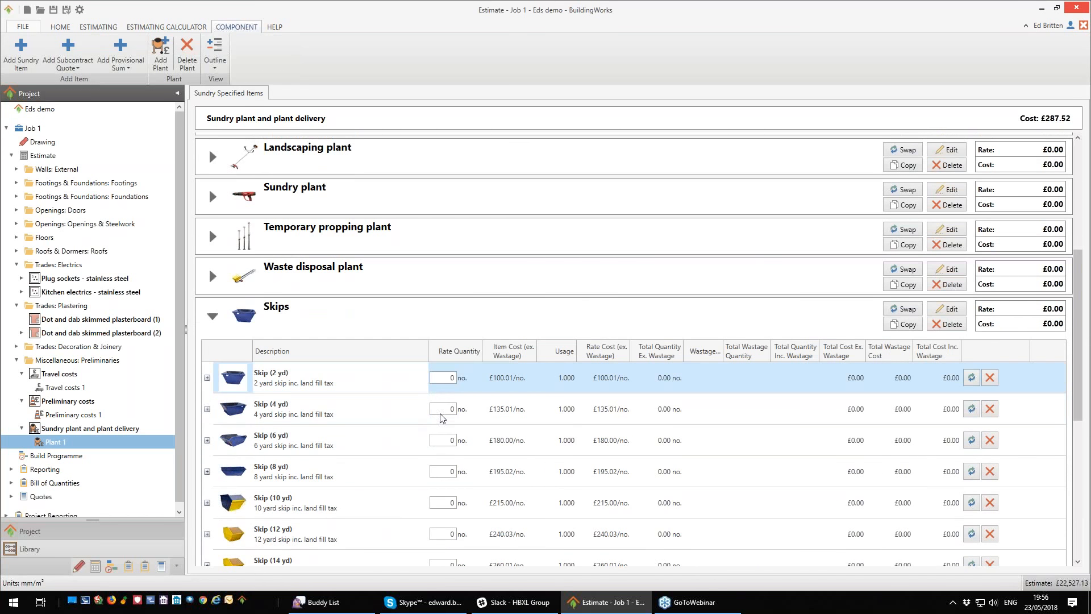
left_click(454, 441)
type("1")
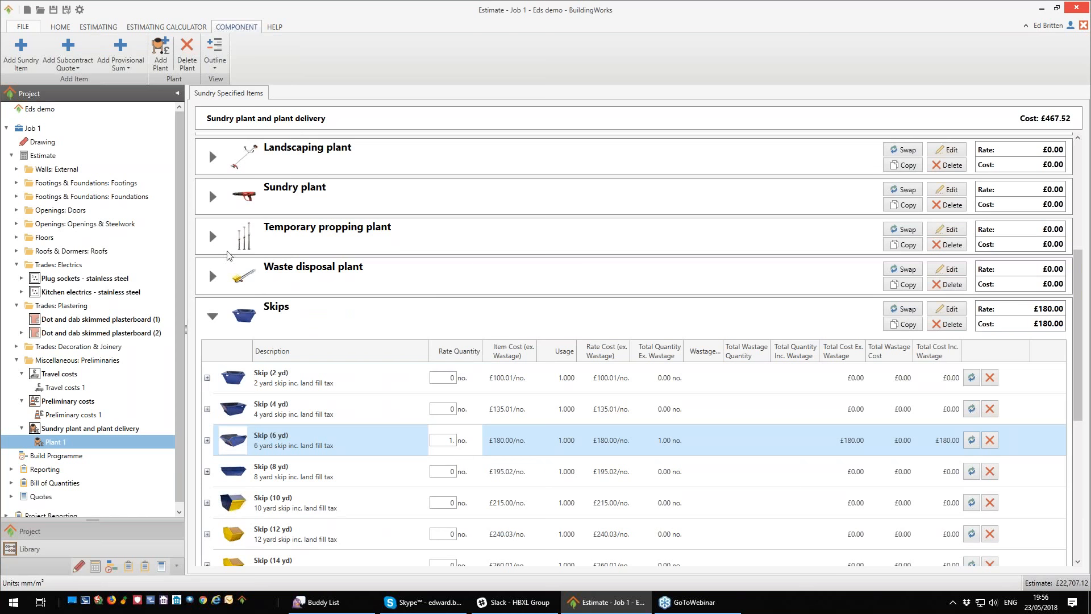
scroll(441, 315, "down", 1)
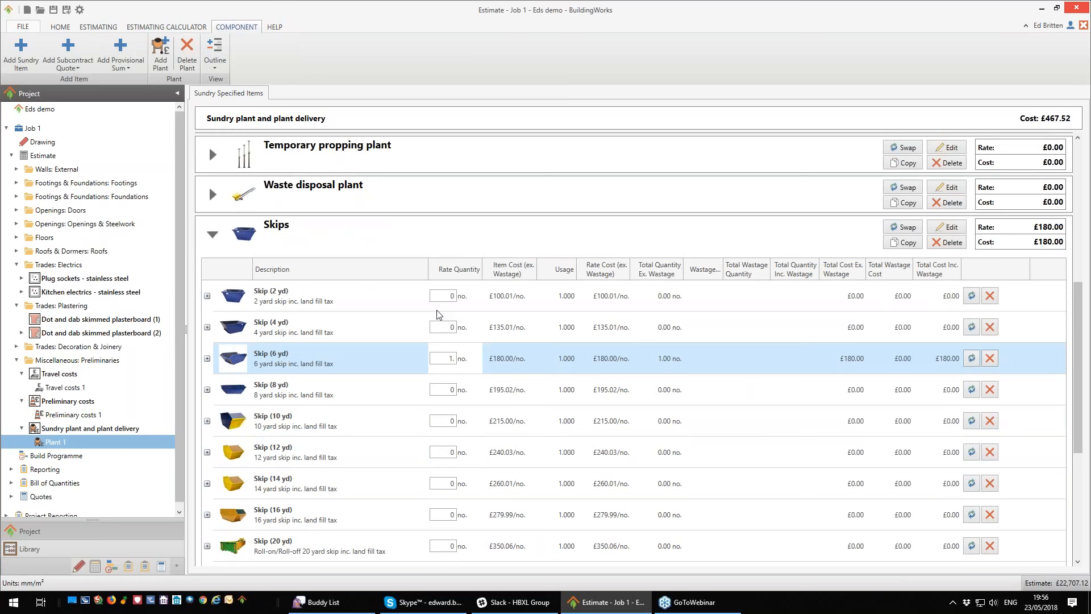
scroll(438, 312, "down", 1)
scroll(439, 309, "down", 3)
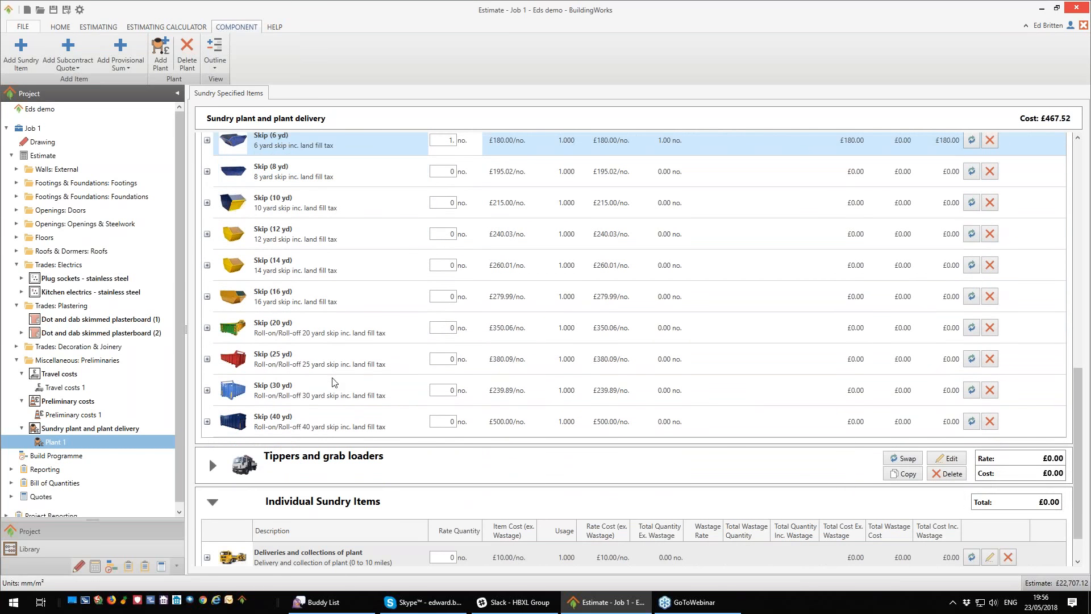
scroll(326, 386, "down", 1)
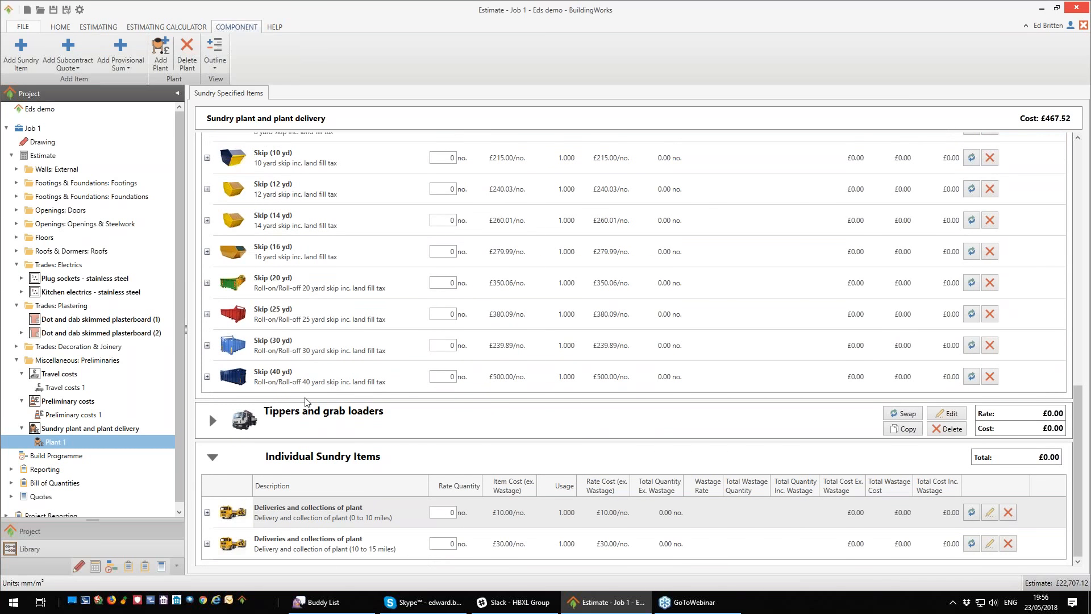
scroll(307, 397, "up", 6)
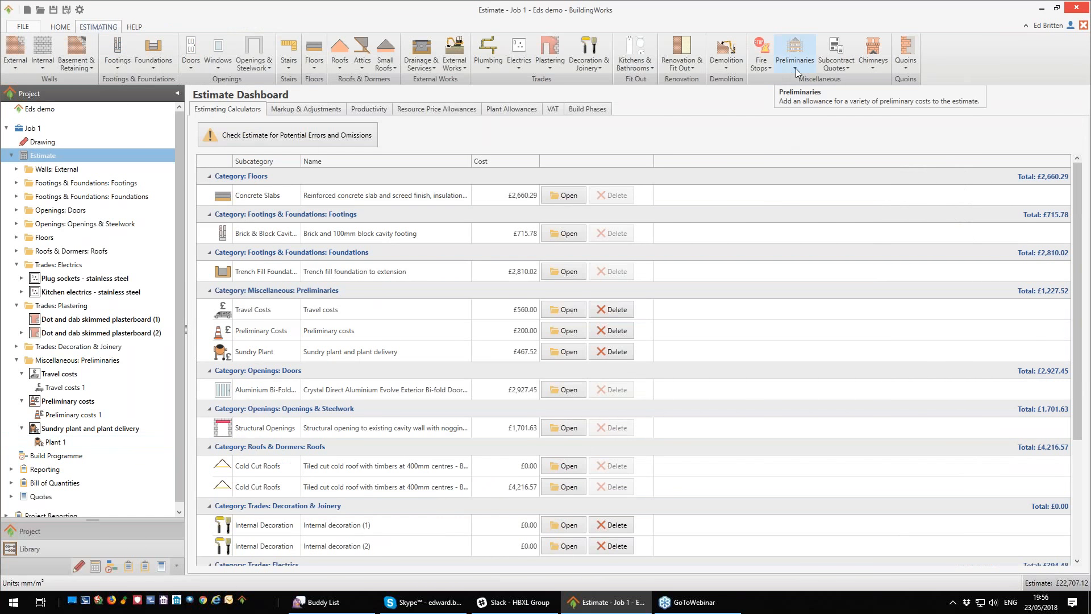
Step: Add a preliminaries component to the estimate using the Management and site staff specification
left_click(795, 69)
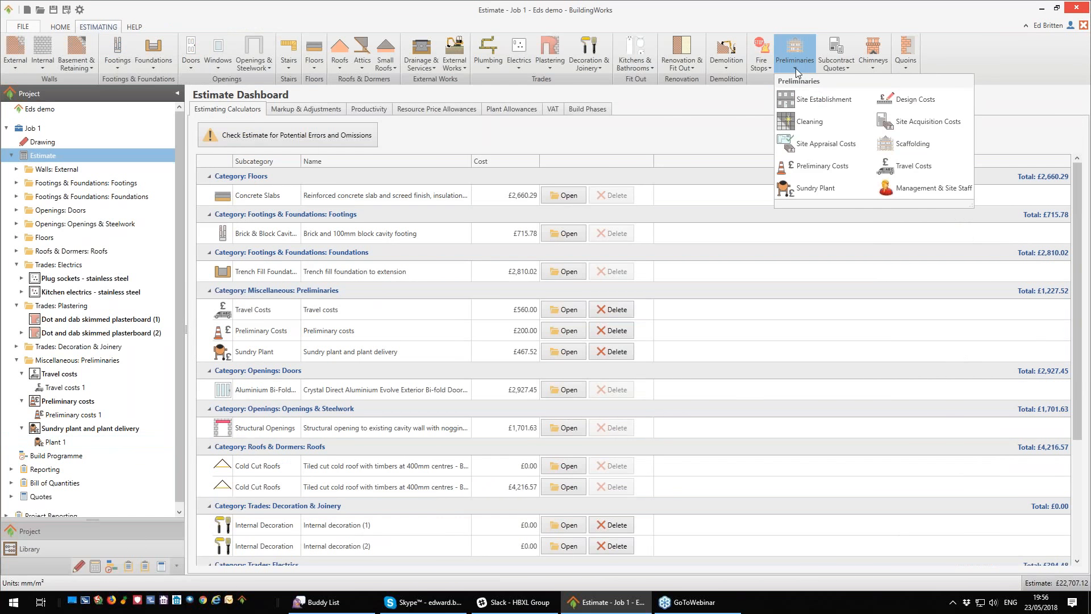
left_click(911, 190)
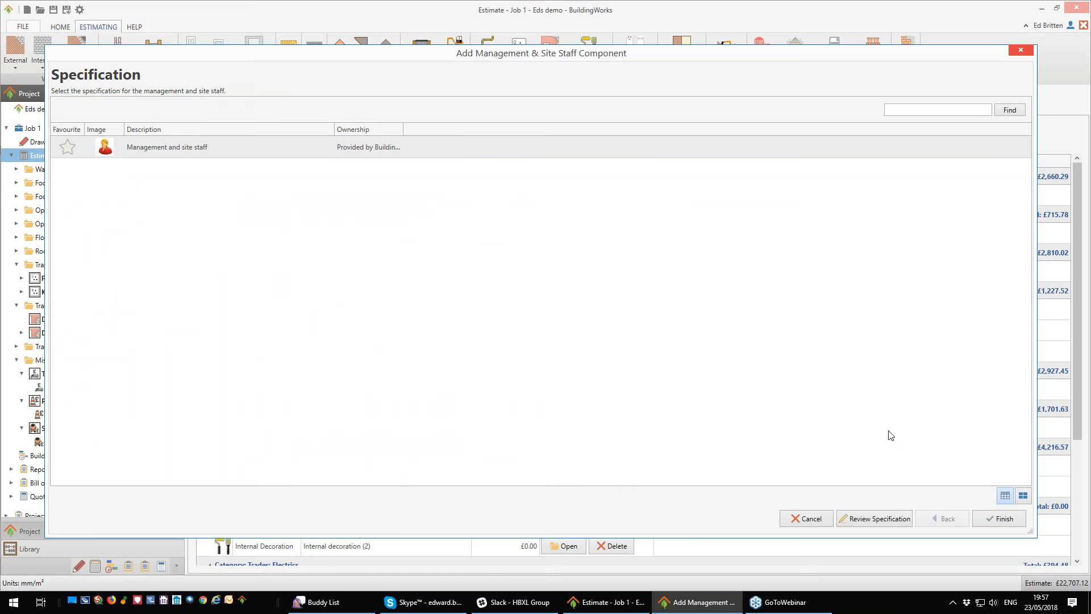
left_click(1003, 519)
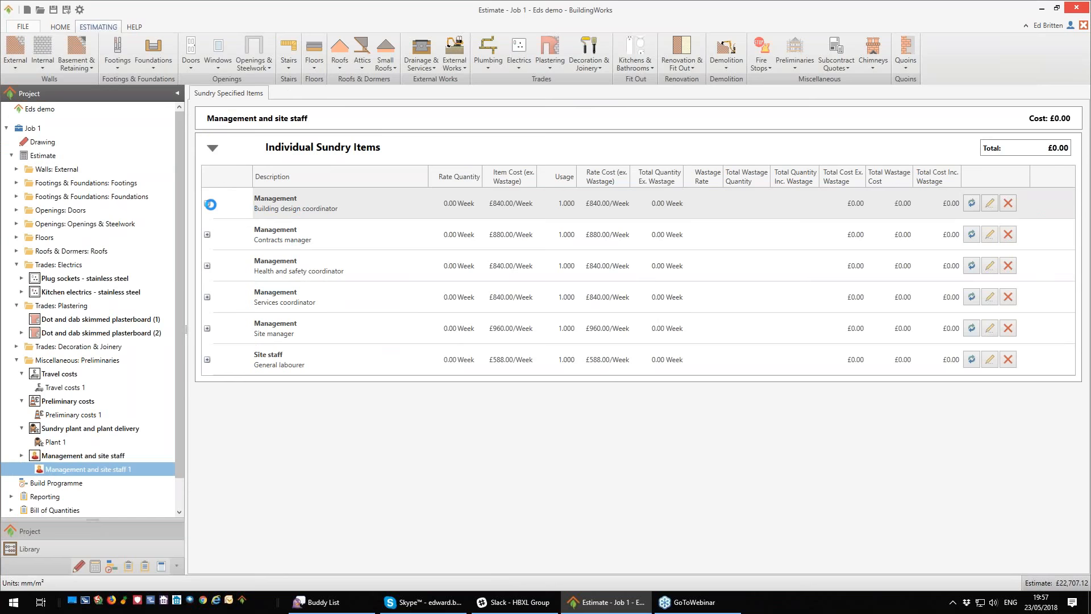
left_click(446, 206)
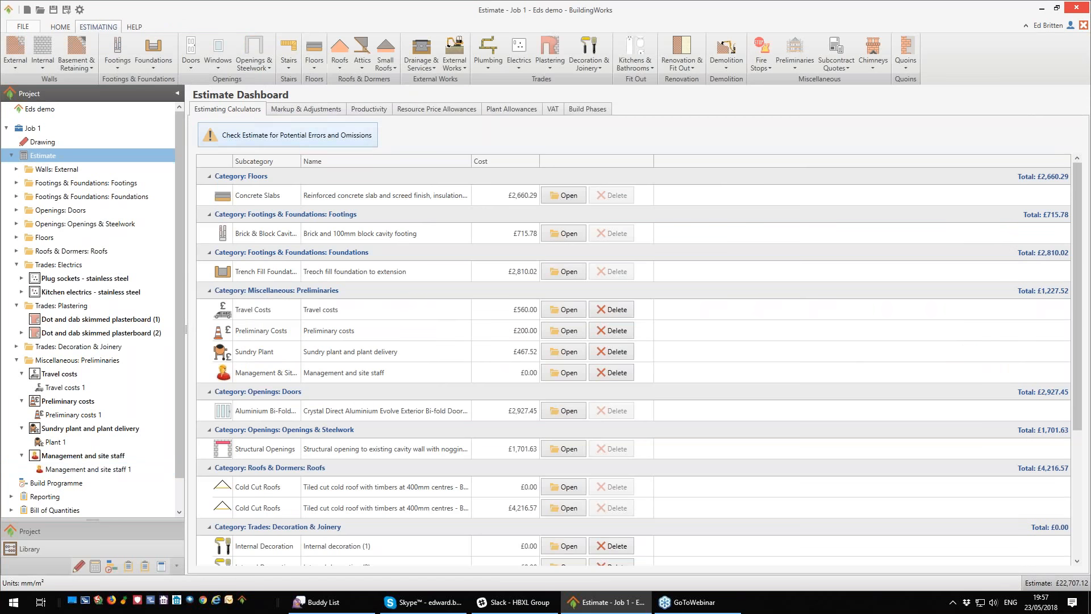
Step: Mark Site Strip, Design Costs and Scaffolding as not required in the Estimate Completion Checker and review the calculators used
left_click(291, 139)
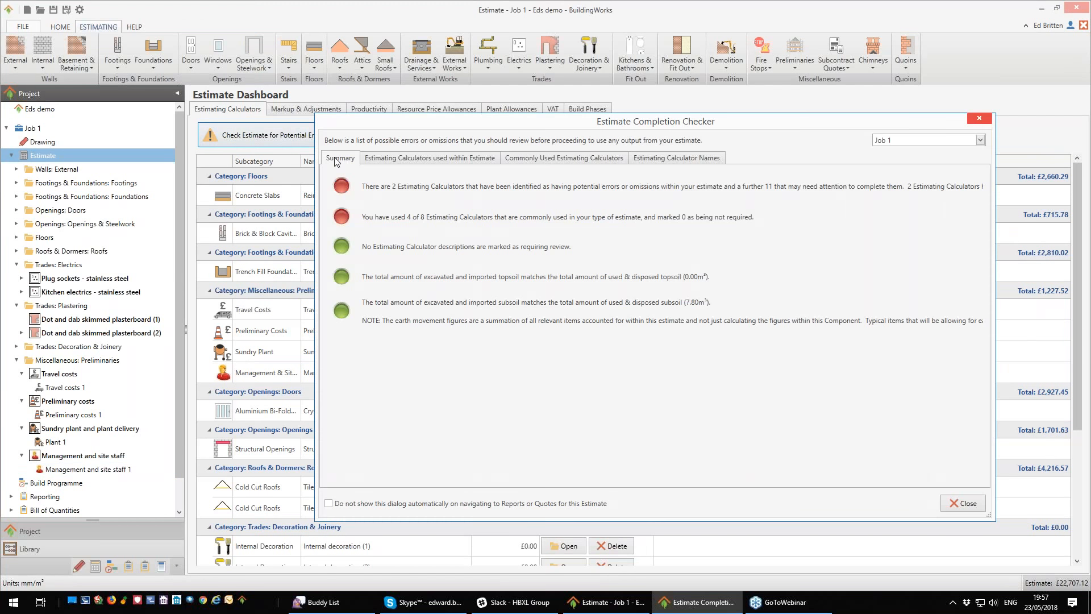
left_click(541, 159)
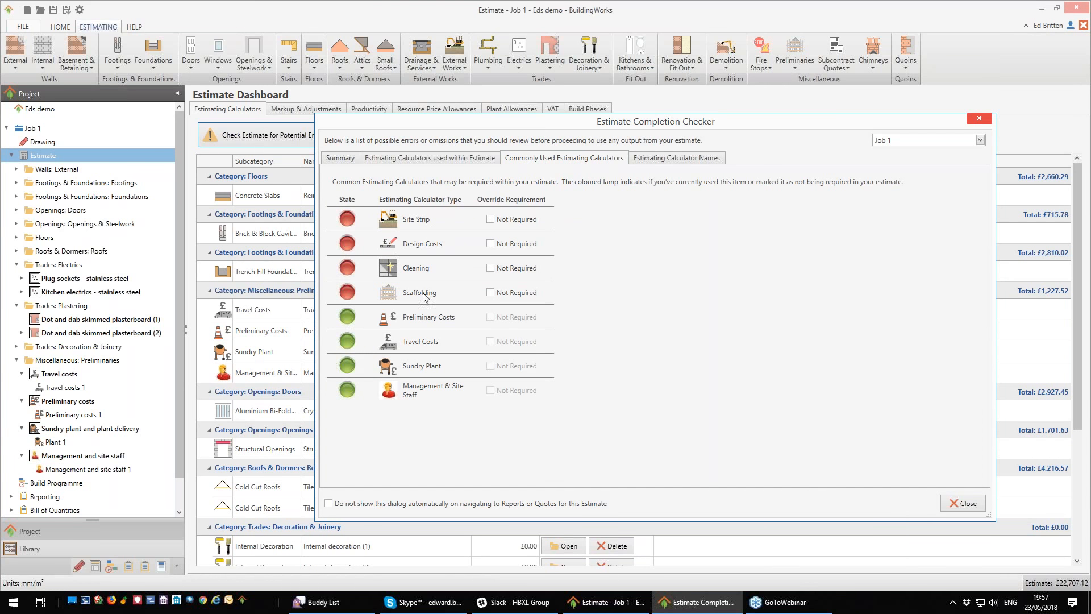
left_click(491, 245)
left_click(491, 220)
left_click(490, 292)
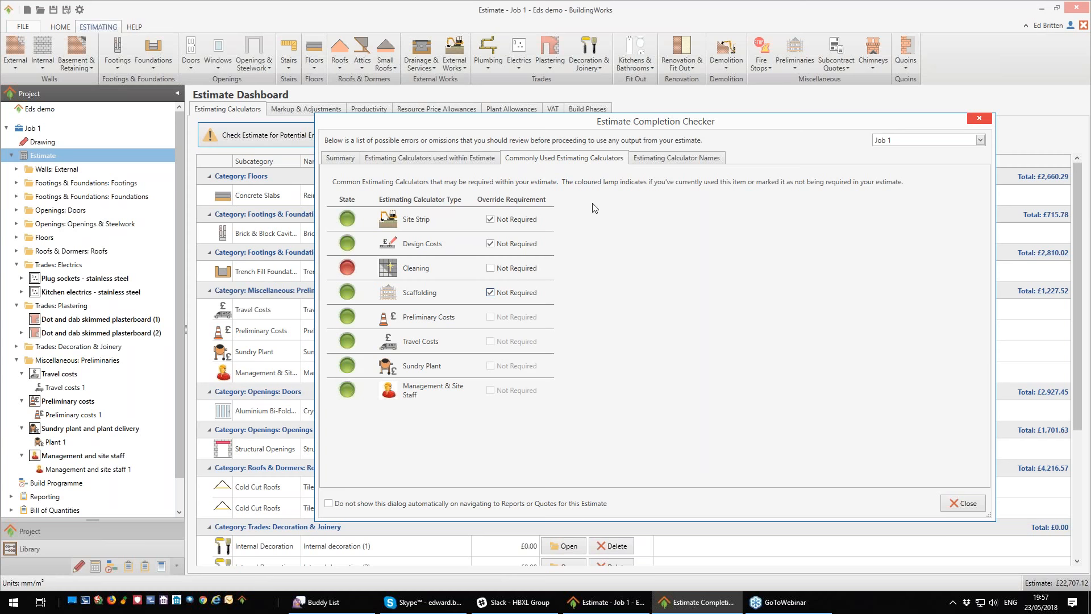
left_click(425, 162)
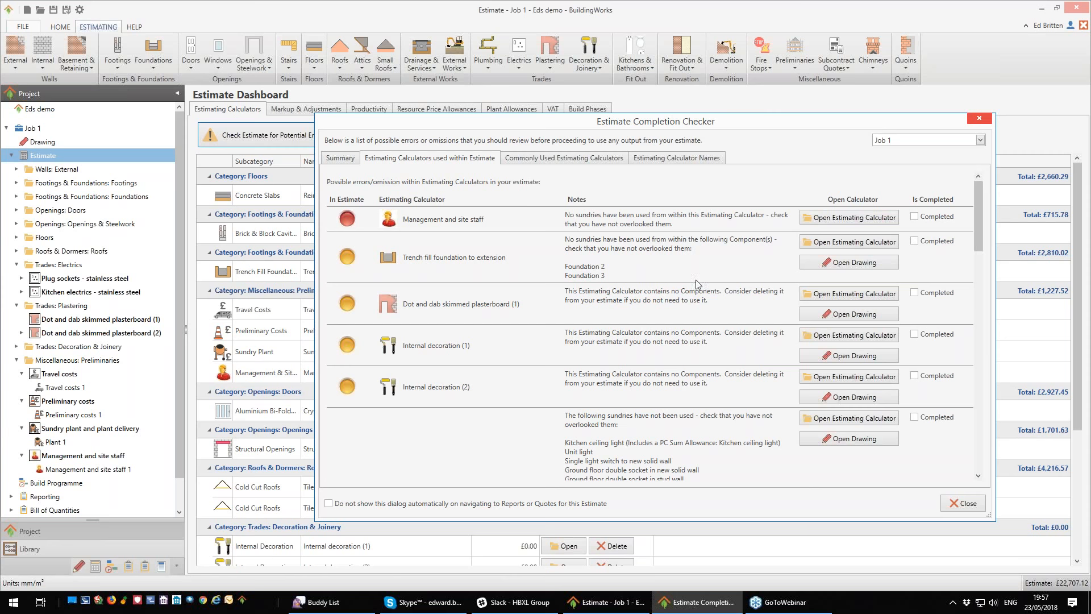
left_click(972, 505)
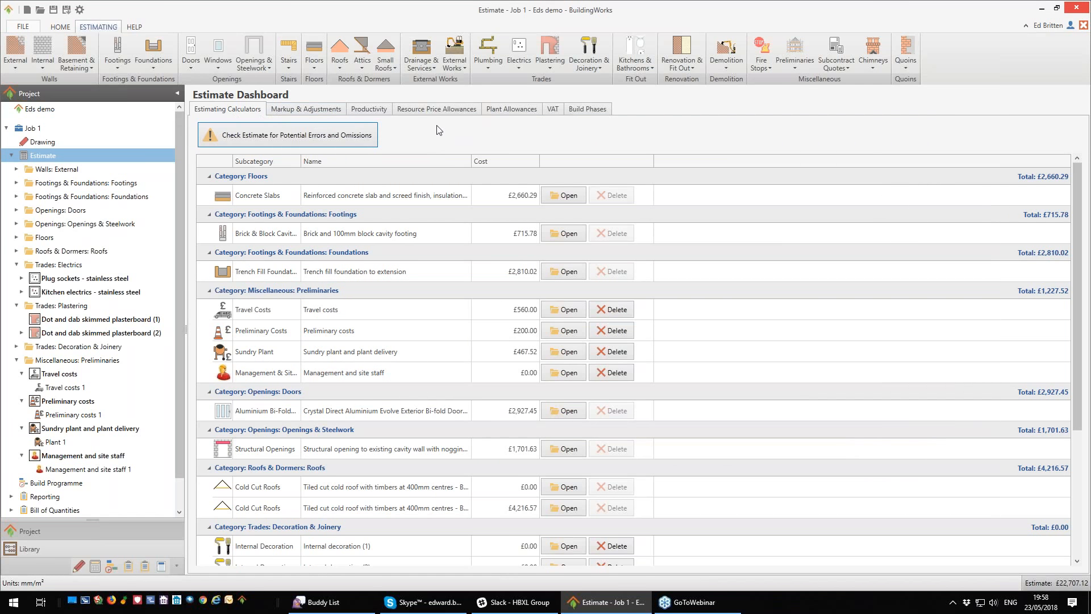
Step: Set the profit markup for material and labour to 10% in the estimate's markup settings
left_click(311, 111)
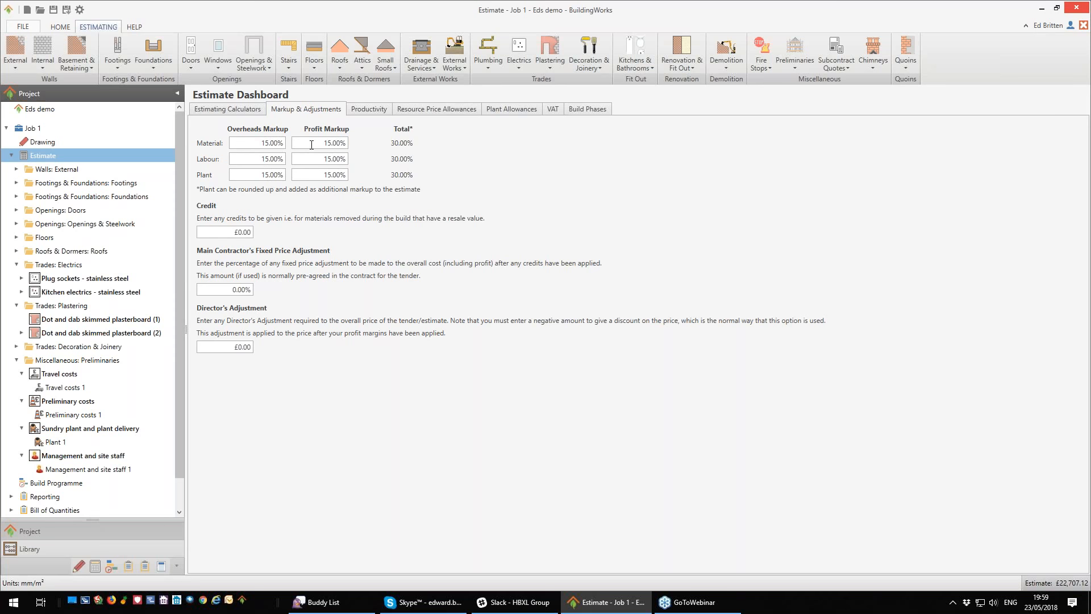
left_click_drag(320, 143, 346, 142)
type("10")
left_click(332, 160)
type("10")
key("Tab")
Step: Change the profit markup for material, labour and plant to 5%
left_click(321, 143)
type("5")
key("Tab")
type("5")
left_click(325, 174)
type("5")
Step: Try a profit markup of 2% for material, labour and plant
left_click(335, 144)
type("2")
left_click(345, 158)
type("2")
left_click(341, 175)
type("2")
Step: Set the profit markup for material and labour to 15% and re-enter the plant profit markup
double_click(335, 142)
type("15")
double_click(339, 158)
type("15")
double_click(336, 174)
type("1")
Step: Round the 8 yard skip allowance up to a whole number of total usage, and collapse the Estimate branch of the project
left_click(509, 110)
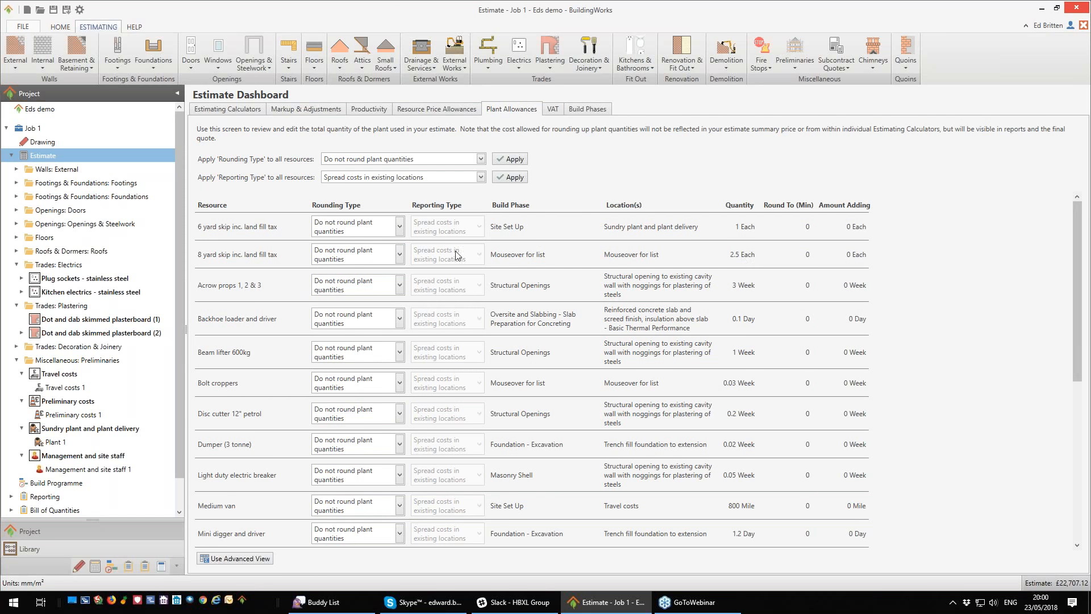
left_click(400, 258)
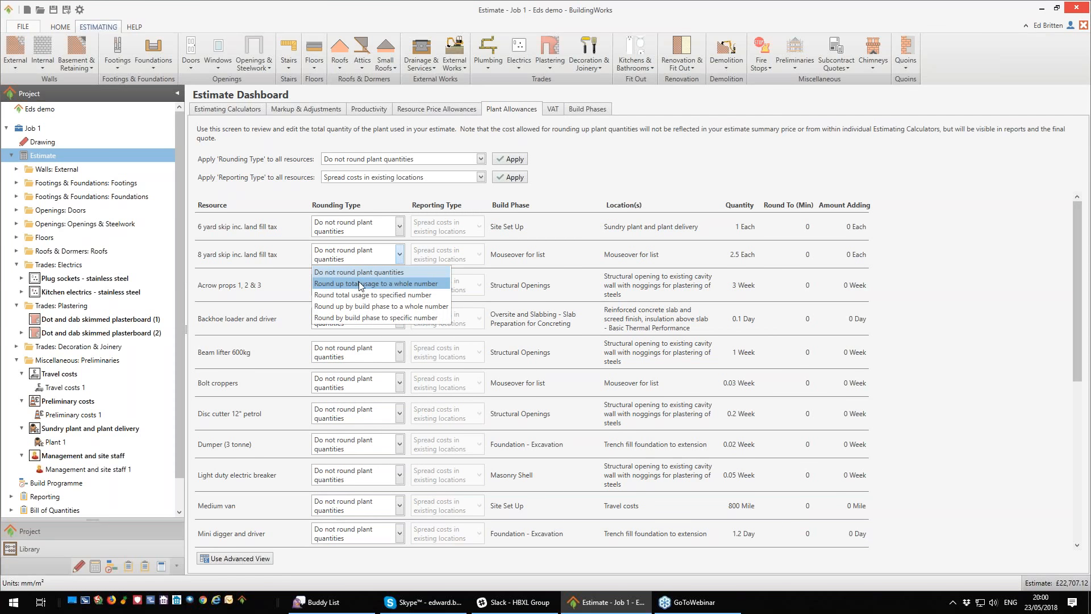
left_click(358, 282)
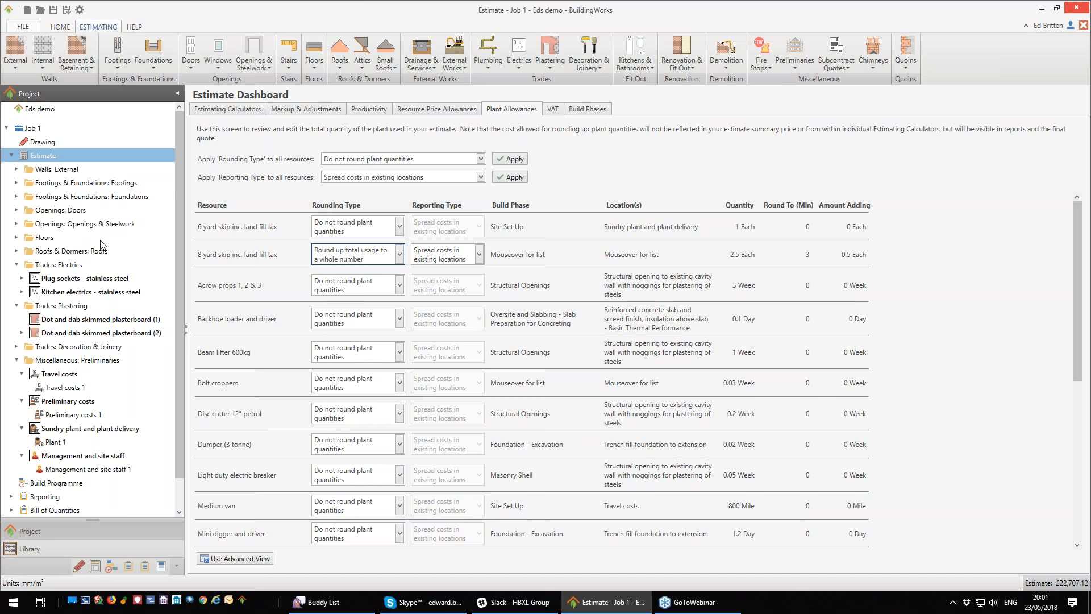
left_click(11, 156)
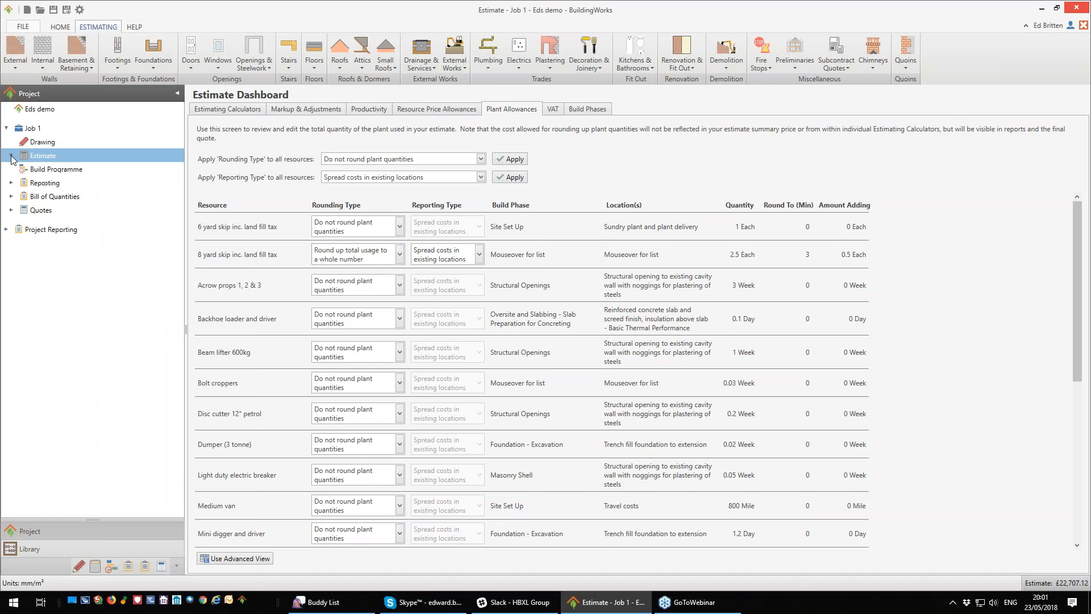
Step: Start a build programme for Job 1 beginning on 04/06/2018, using the Typical Build Programme template
double_click(64, 171)
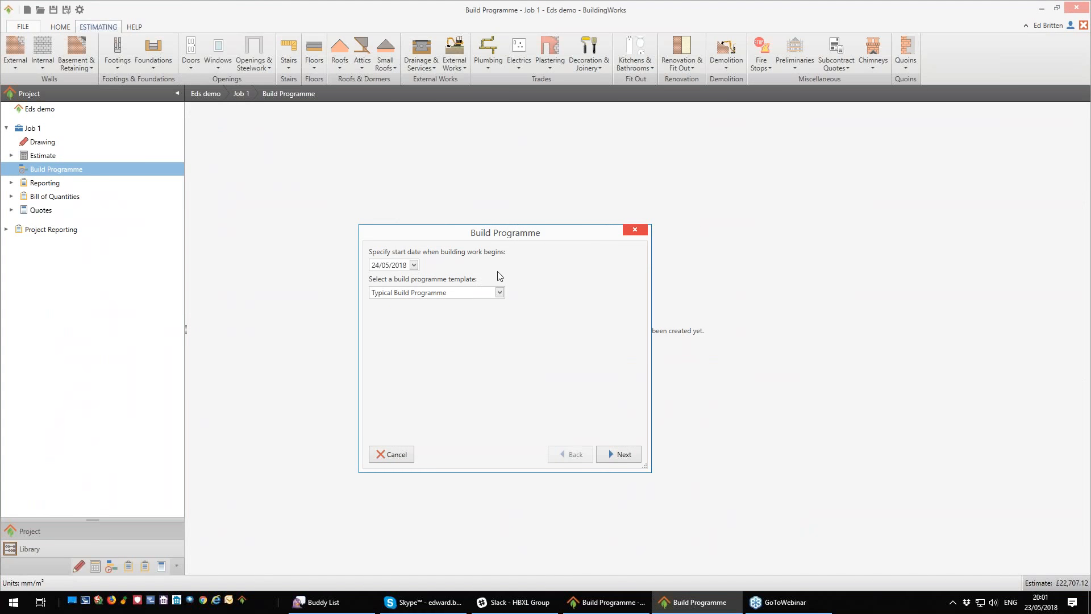
left_click(414, 265)
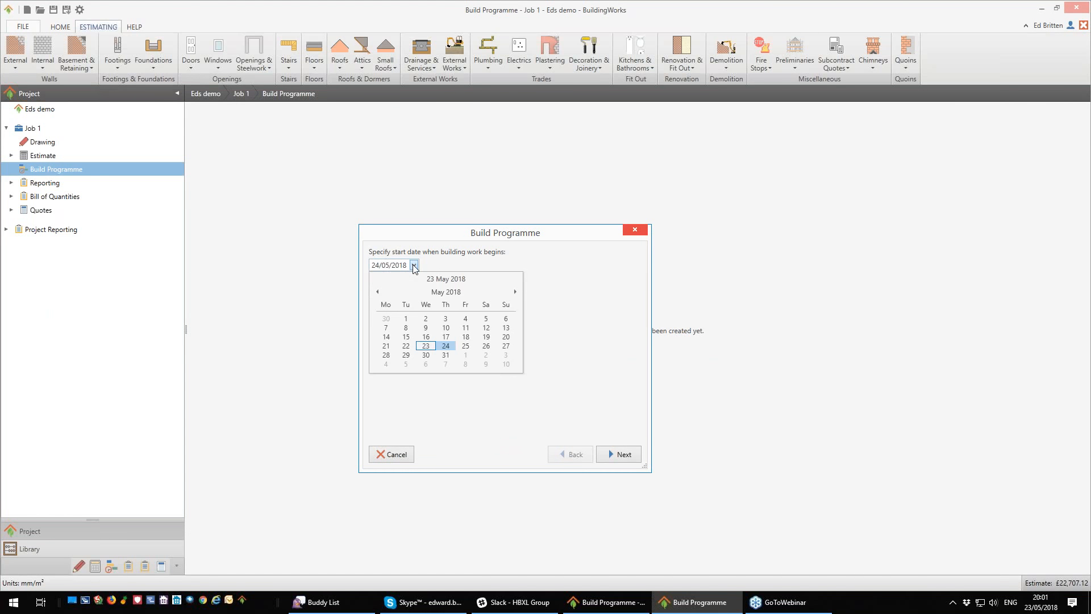
left_click(515, 292)
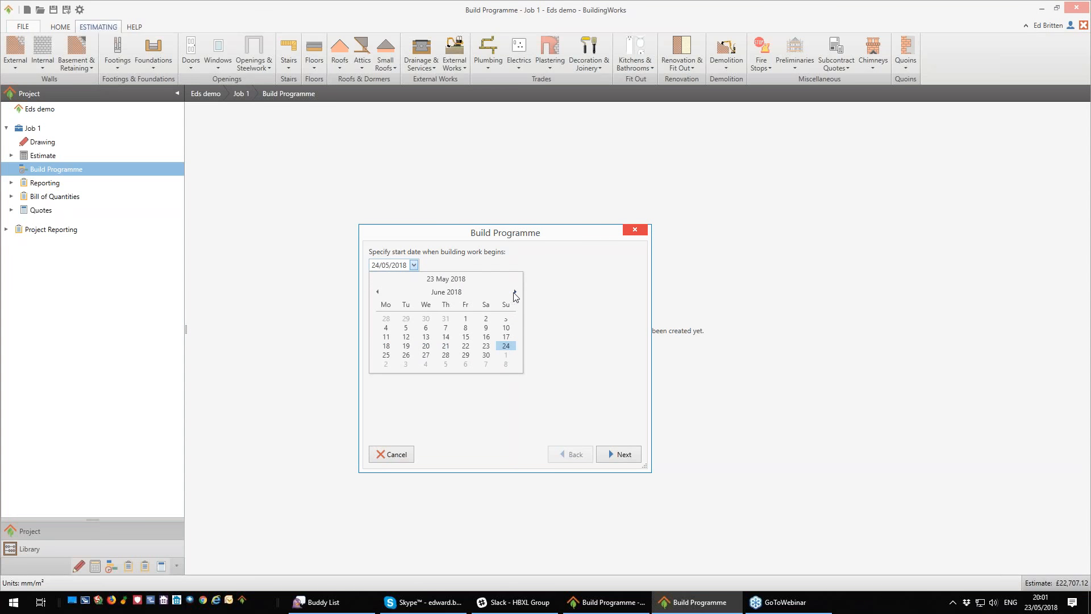
left_click(390, 330)
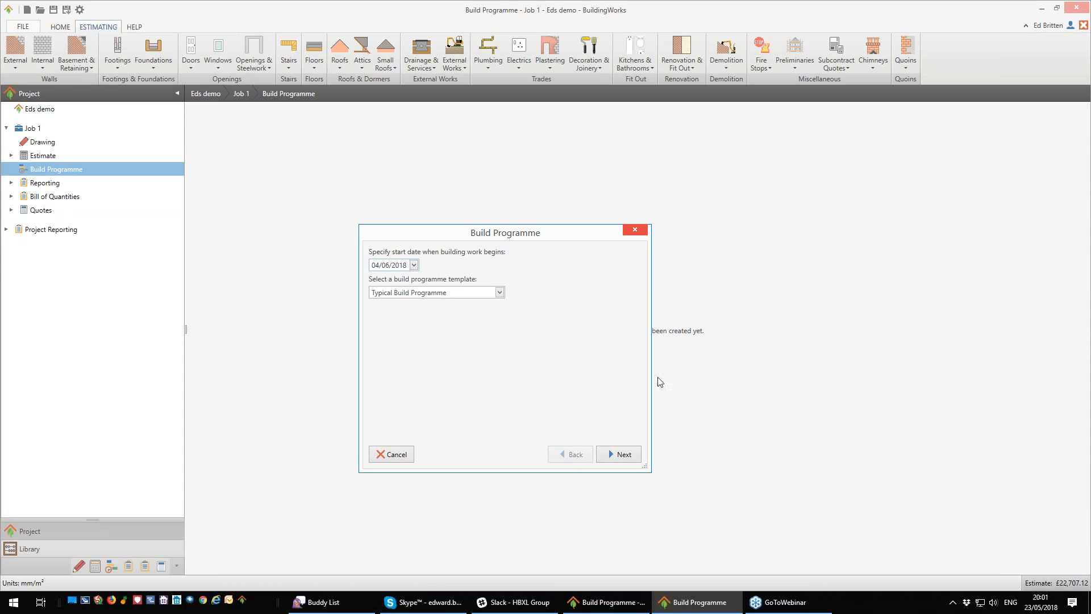
left_click(637, 455)
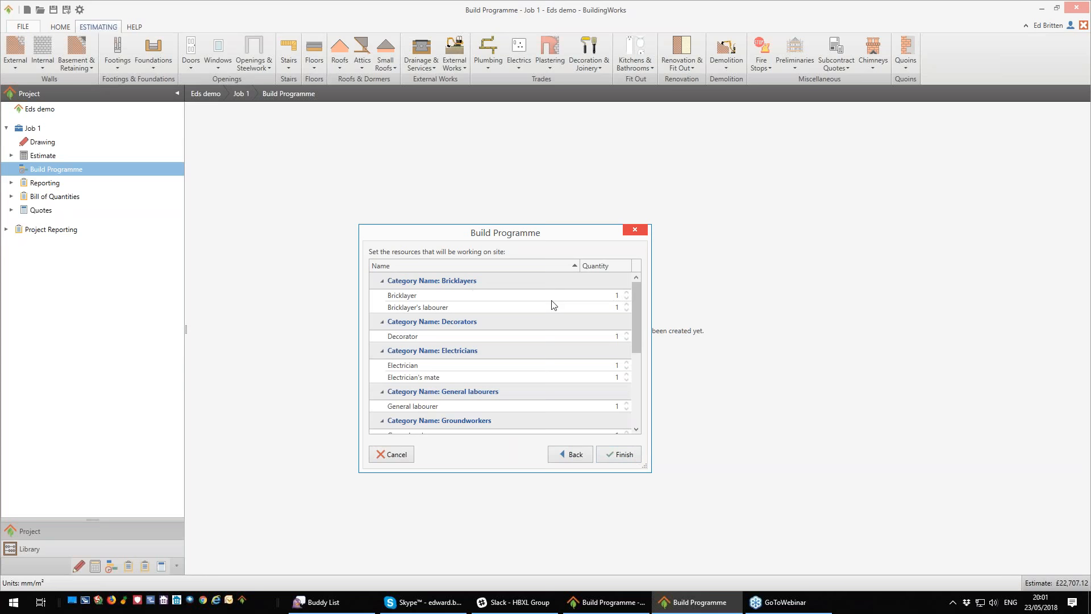
Step: Set the number of bricklayers working on site to 2 and generate the build programme
left_click(627, 293)
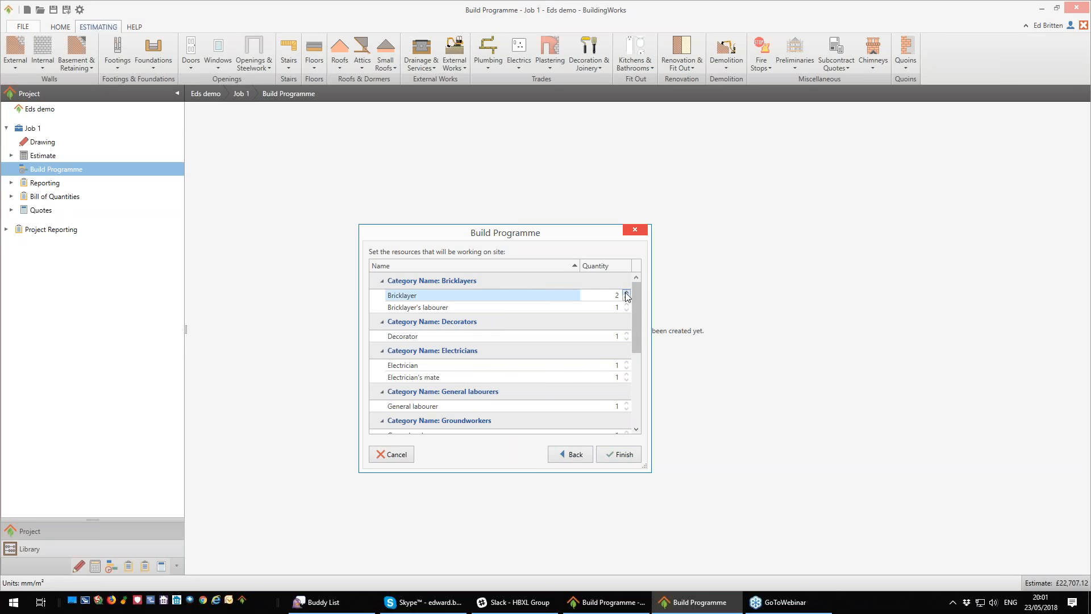
left_click_drag(635, 345, 633, 319)
left_click(613, 454)
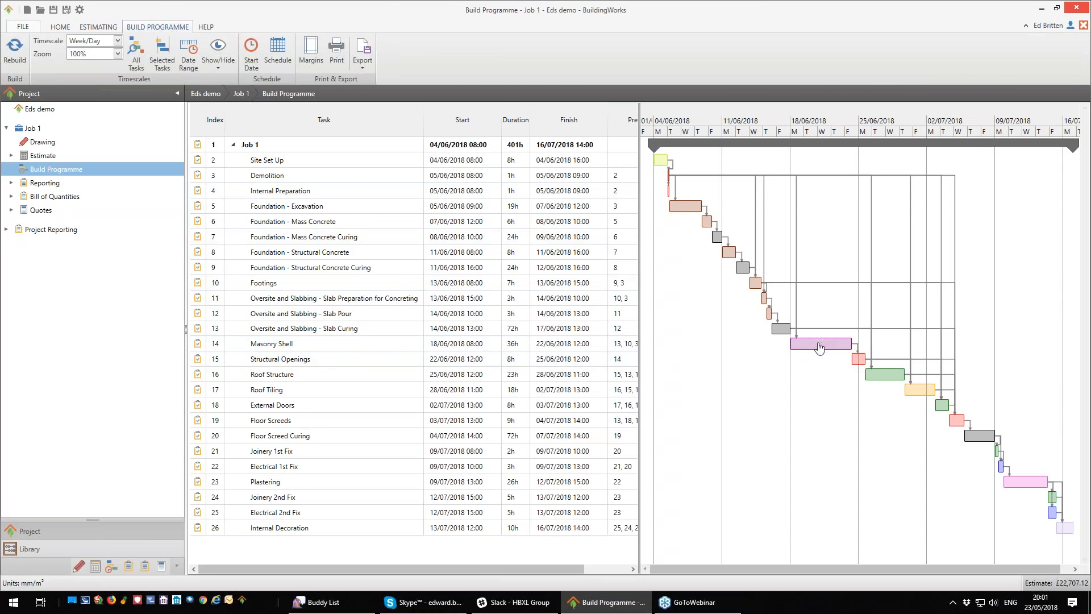
mouse_move(846, 352)
mouse_move(742, 566)
left_mouse_down()
mouse_move(832, 568)
mouse_move(734, 568)
left_mouse_up()
Step: Open the job's Bricklayers Costs report, dismissing the Estimate Completion Checker, and read through the task-by-task costs
left_click(11, 183)
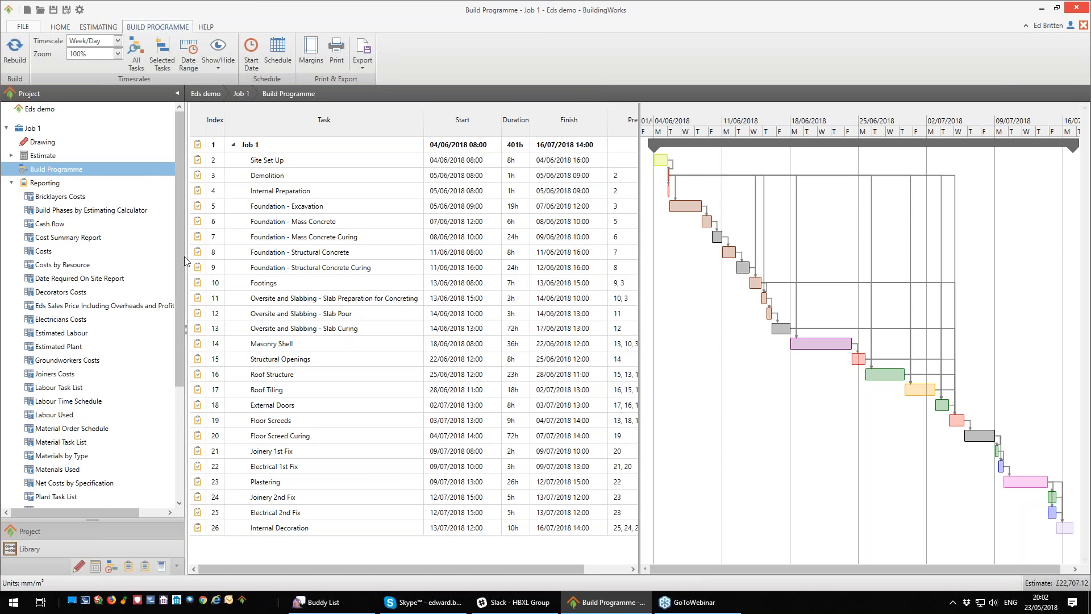
mouse_move(179, 248)
left_mouse_down()
mouse_move(179, 363)
mouse_move(179, 248)
left_mouse_up()
left_click(67, 199)
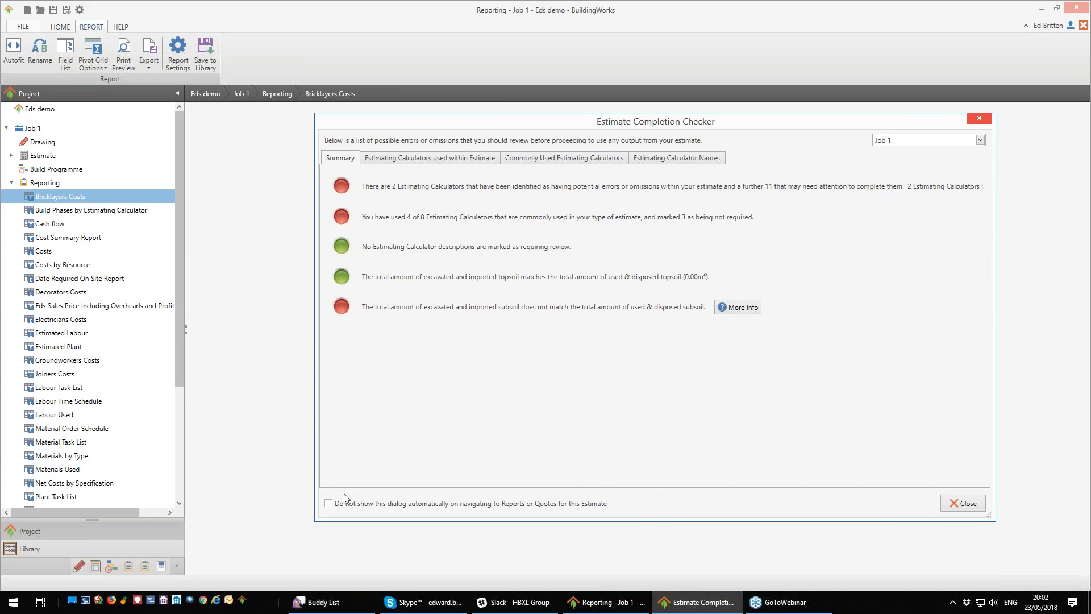
left_click(963, 504)
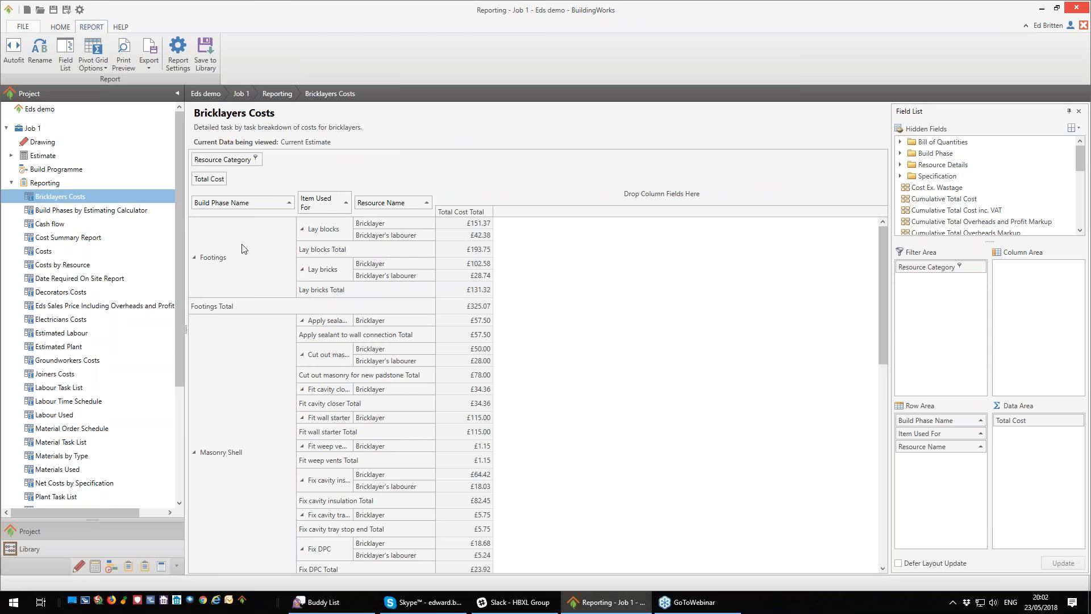
scroll(554, 350, "down", 1)
scroll(553, 349, "down", 10)
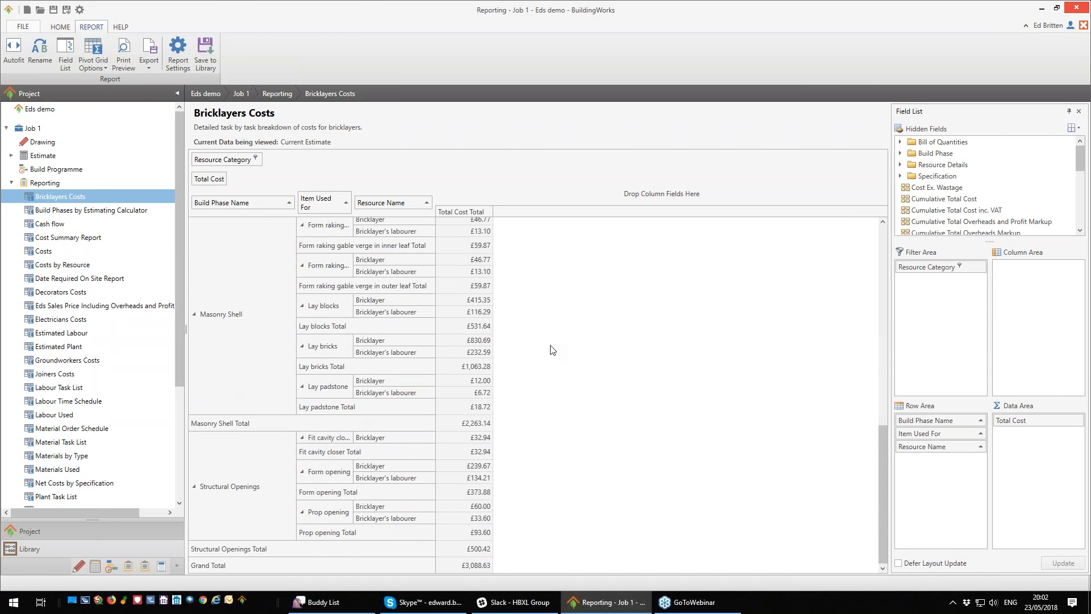
scroll(550, 350, "up", 10)
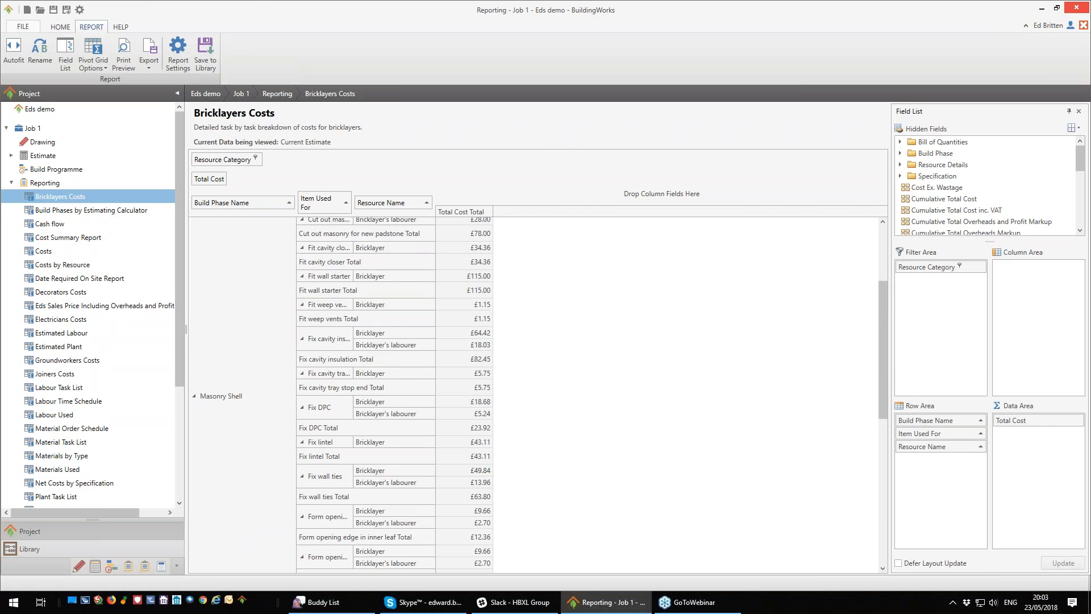
Step: View the Cash flow, Costs and Costs by Resource reports, widening the Build Phase Name column in the Costs report
left_click(57, 224)
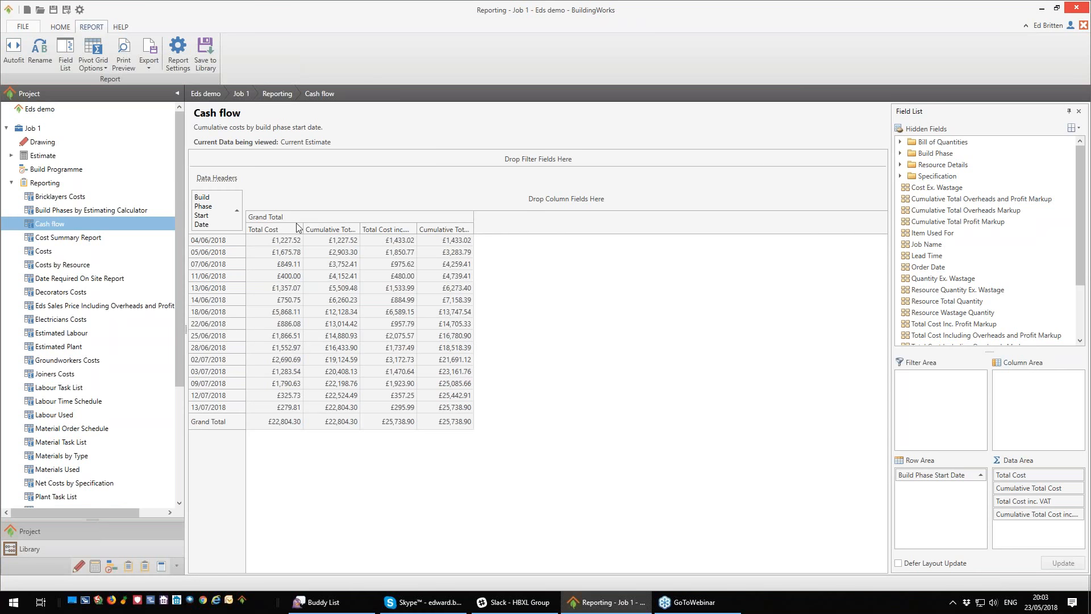
left_click(44, 251)
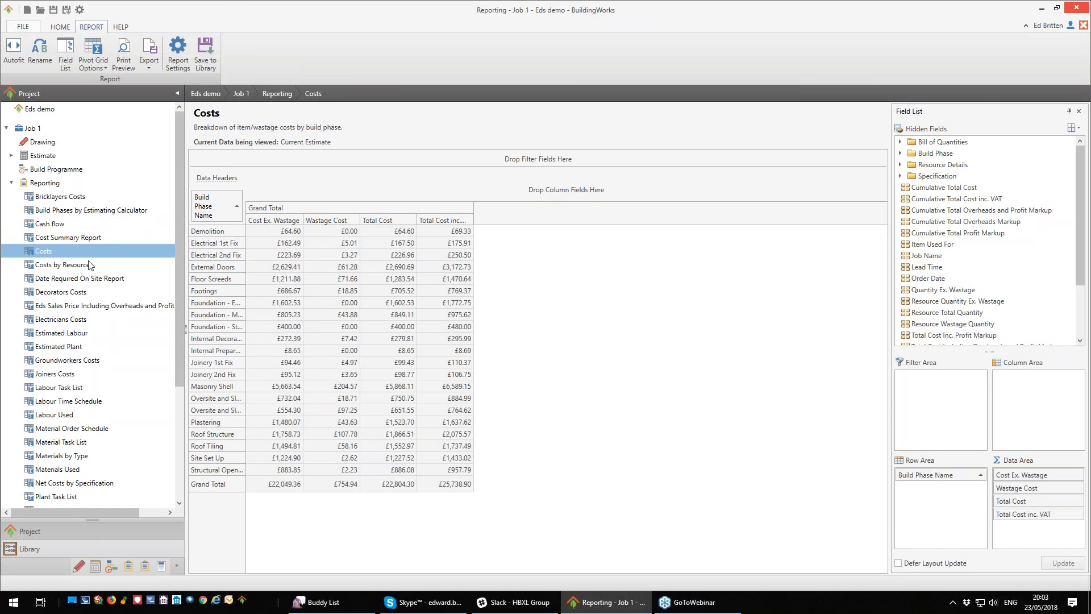
left_click_drag(245, 230, 280, 233)
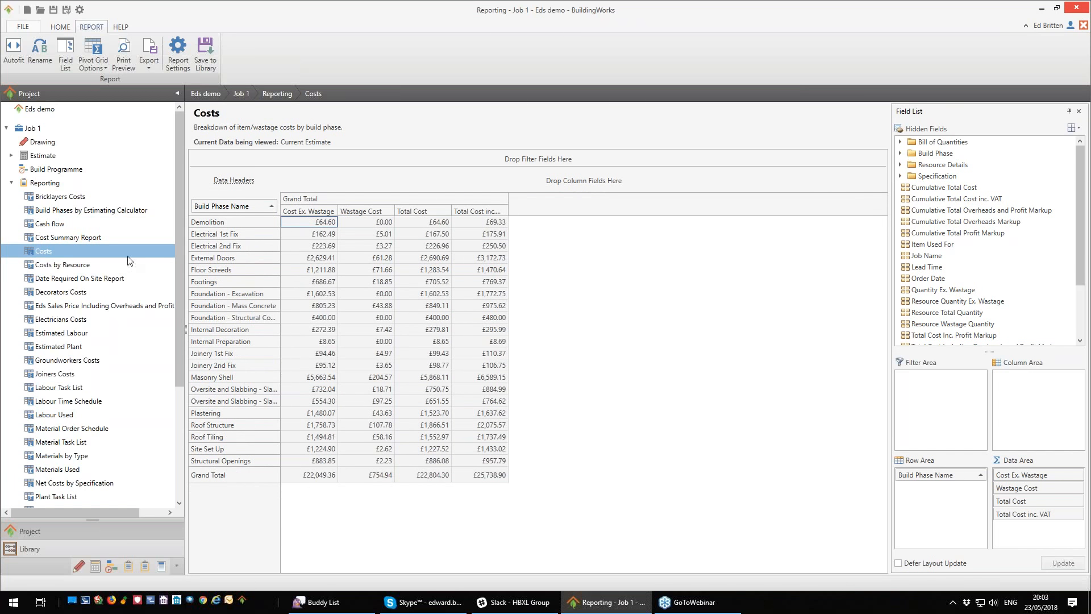
left_click(81, 265)
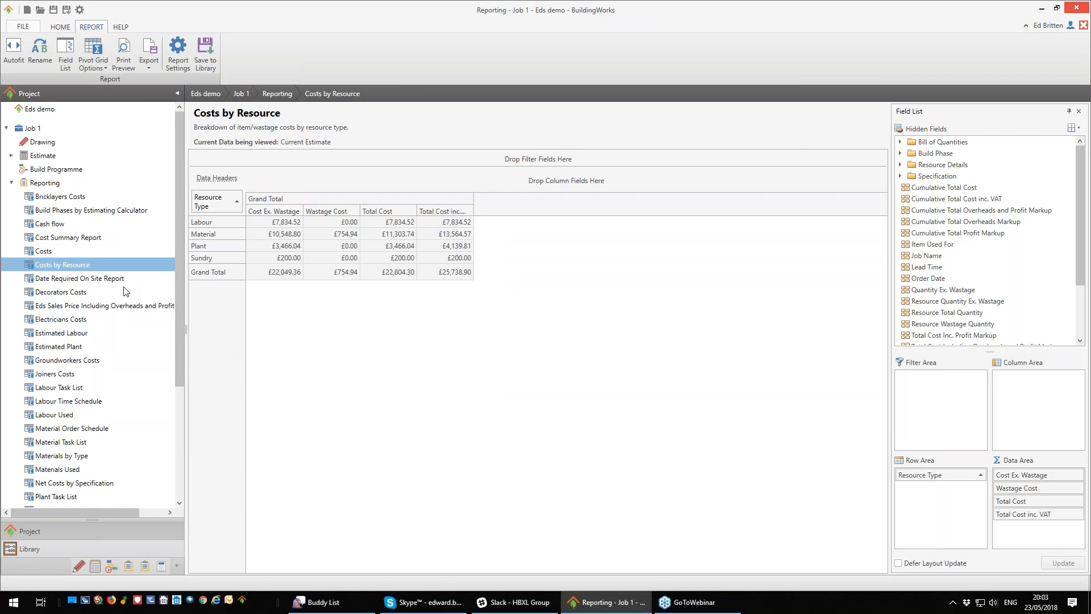
Step: Open the Plant Task List report and examine the plant order dates, quantities and costs by build phase
left_click_drag(181, 325, 176, 398)
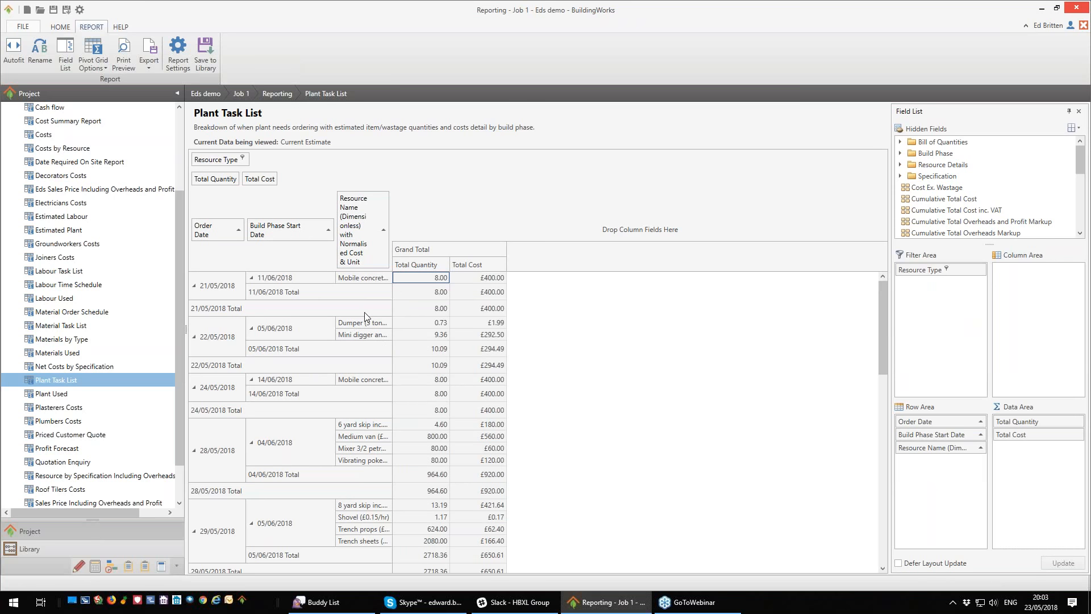
scroll(364, 314, "down", 1)
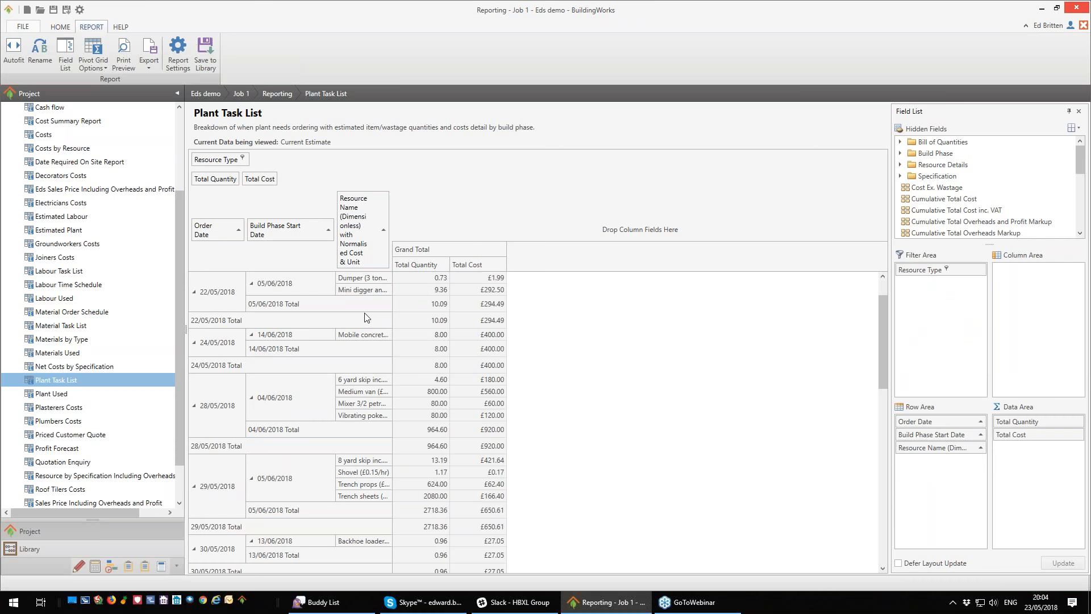
scroll(366, 317, "down", 3)
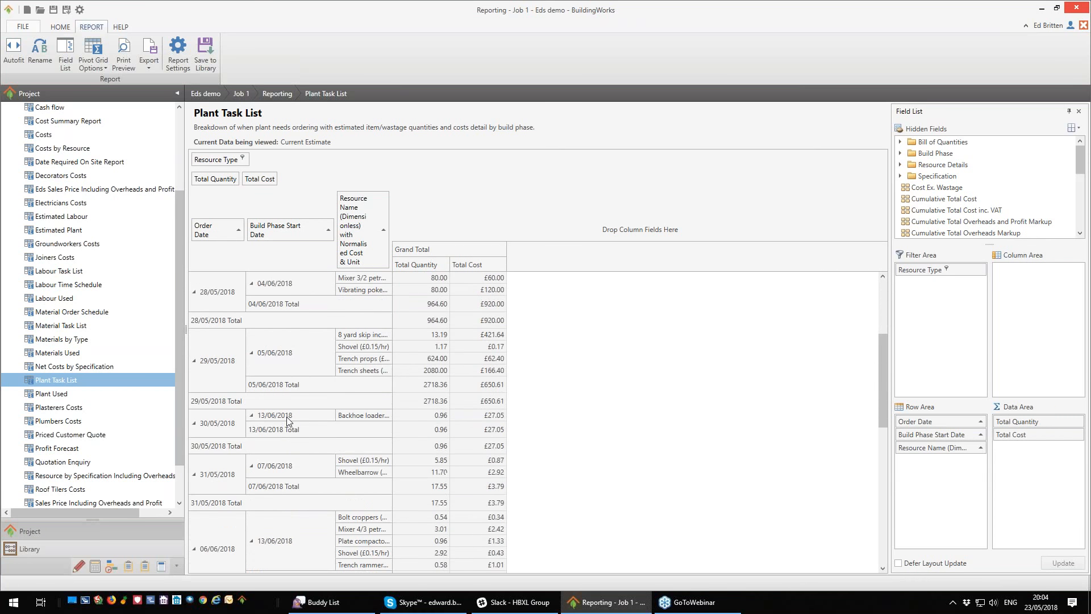
scroll(287, 421, "down", 6)
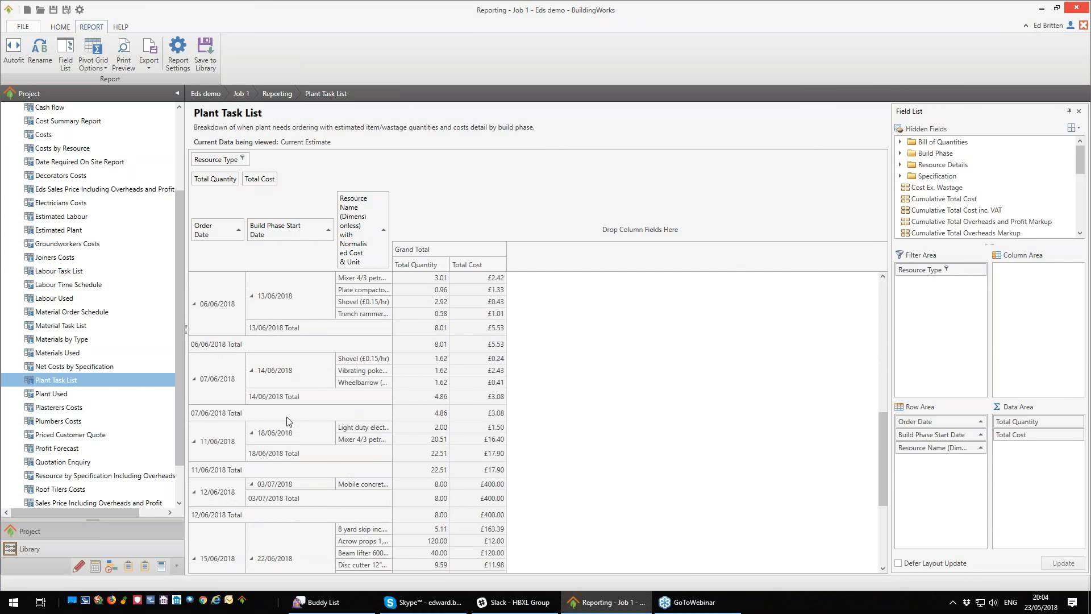
scroll(287, 421, "down", 4)
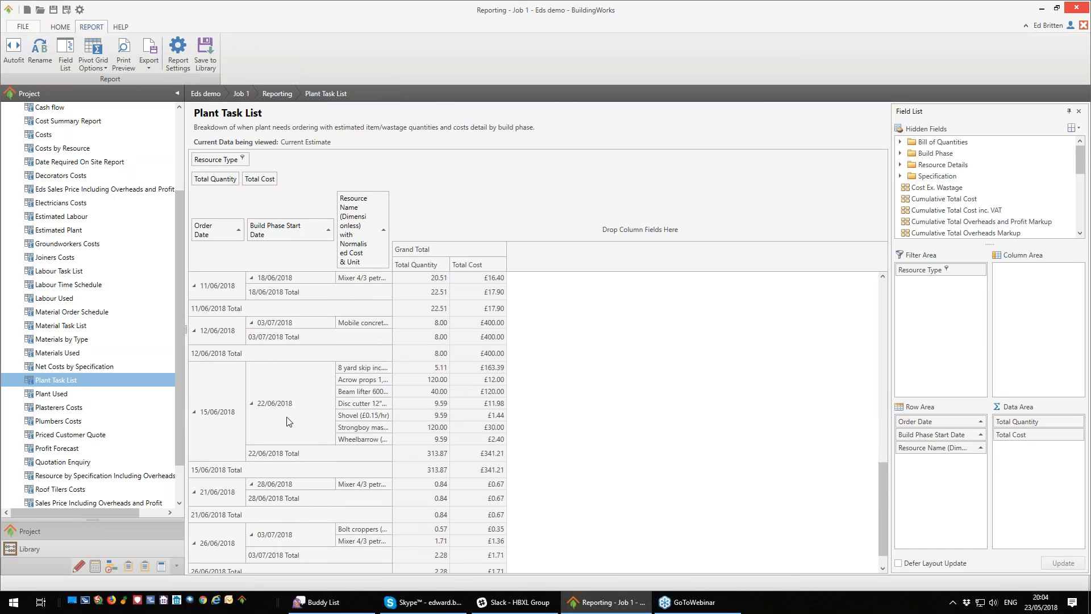
Step: View the Profit Forecast report with its profit markup columns widened, and the Sales Price Including Overheads and Profit report
scroll(177, 410, "down", 1)
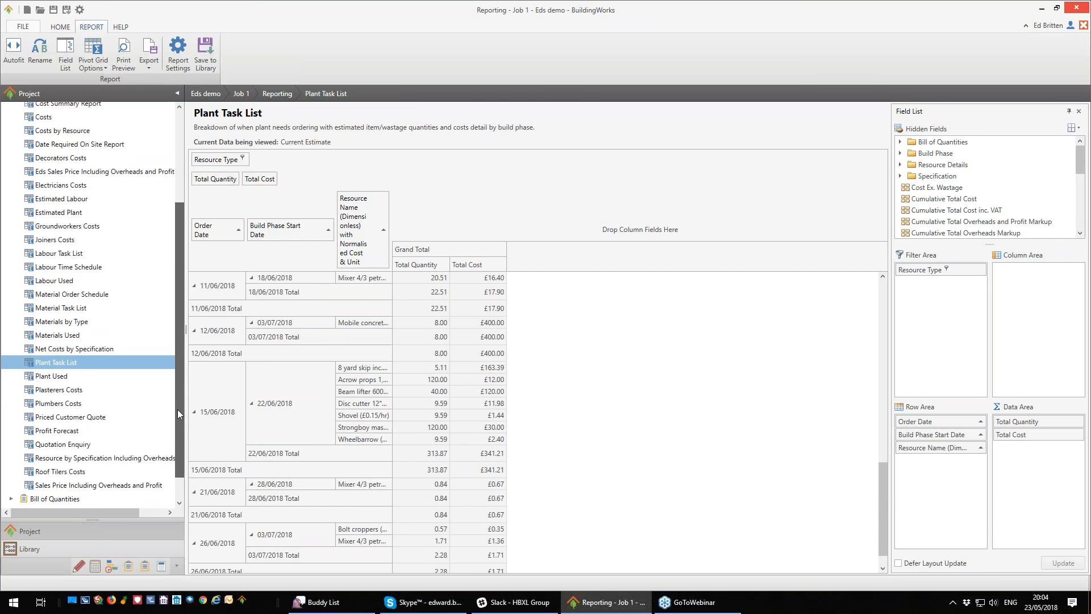
scroll(177, 409, "down", 2)
left_click(61, 401)
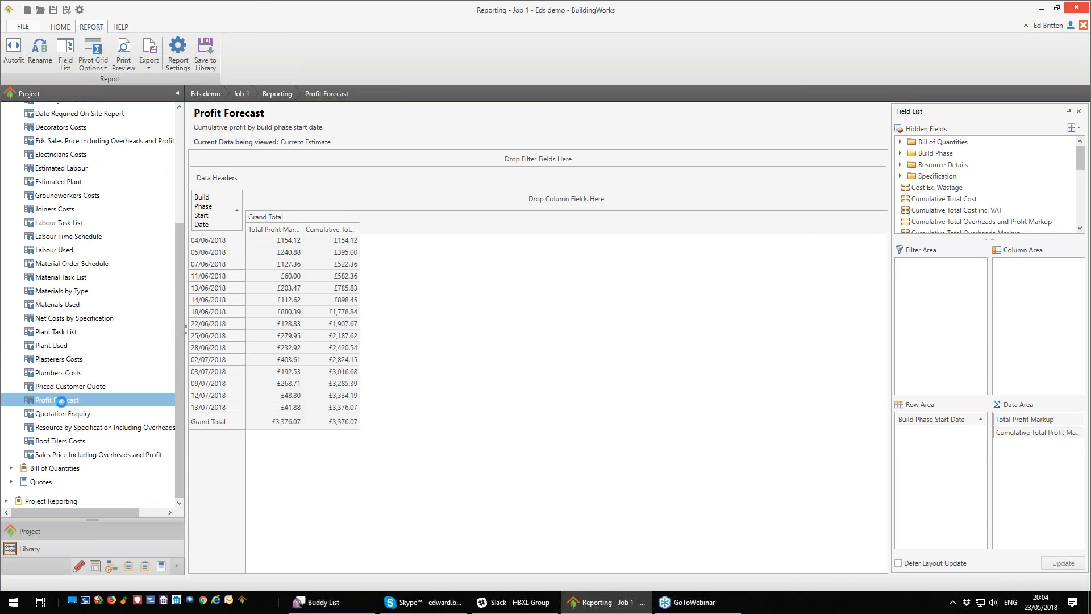
left_click_drag(302, 228, 437, 227)
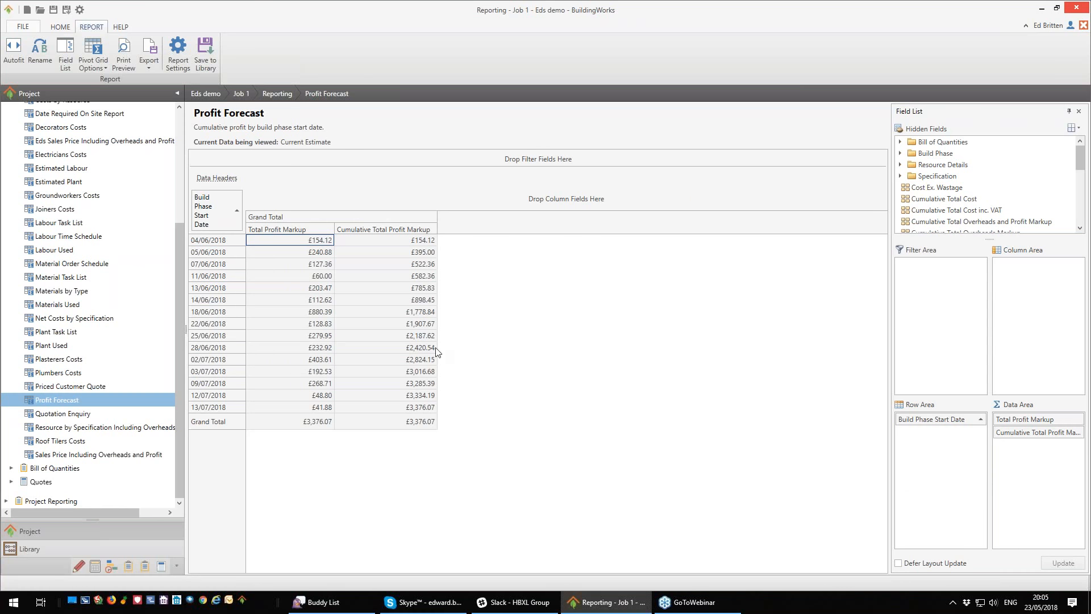
left_click(72, 456)
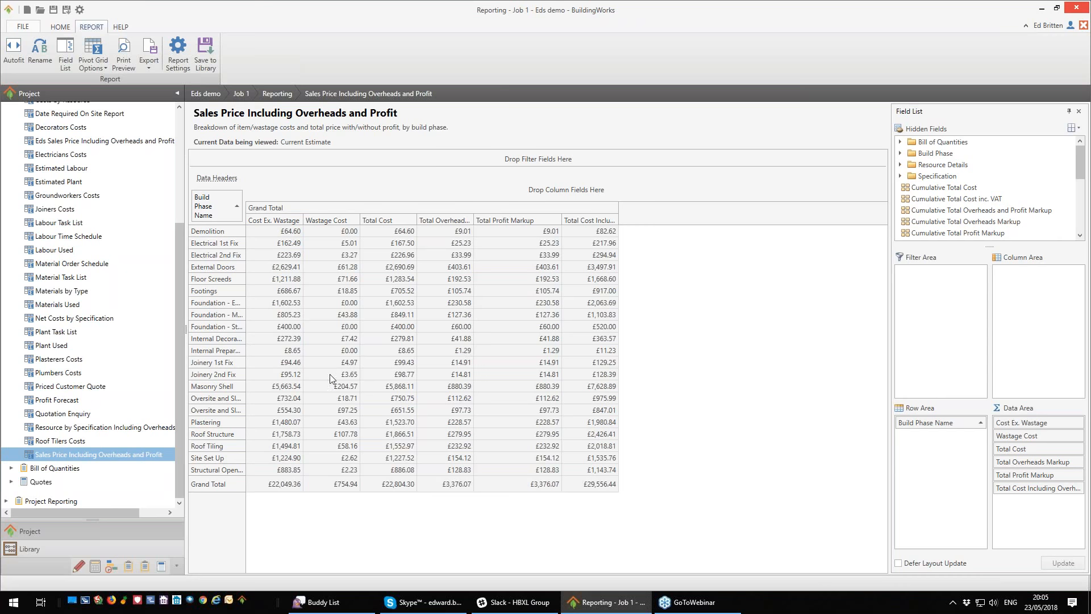
Step: Open the Materials Used report, widen its resource name and Resource Total Quantity columns, and check the available export formats
left_click(57, 305)
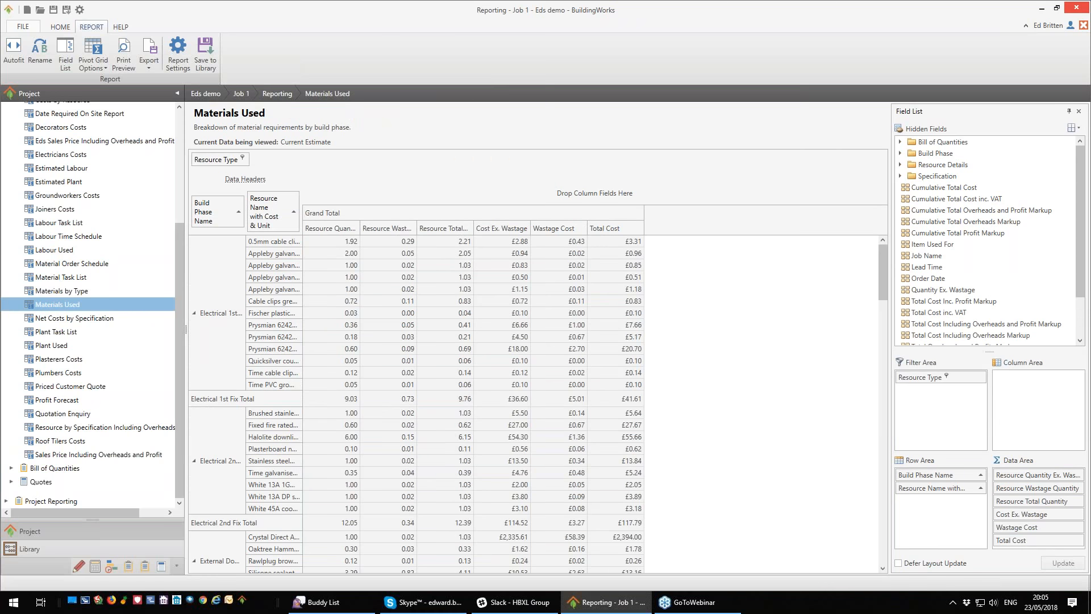
left_click_drag(303, 312, 346, 312)
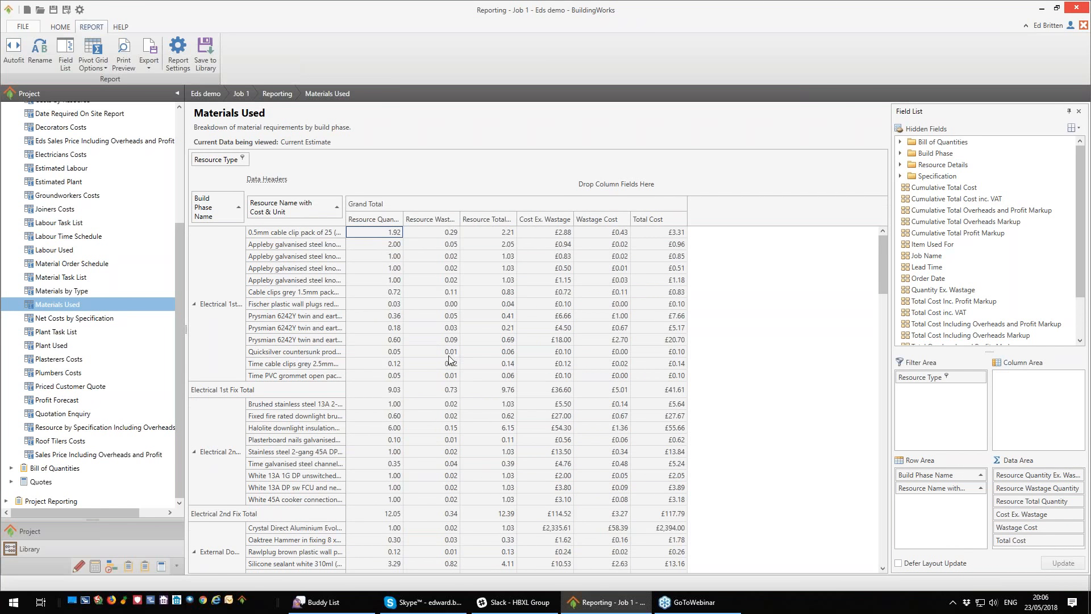
left_click(149, 57)
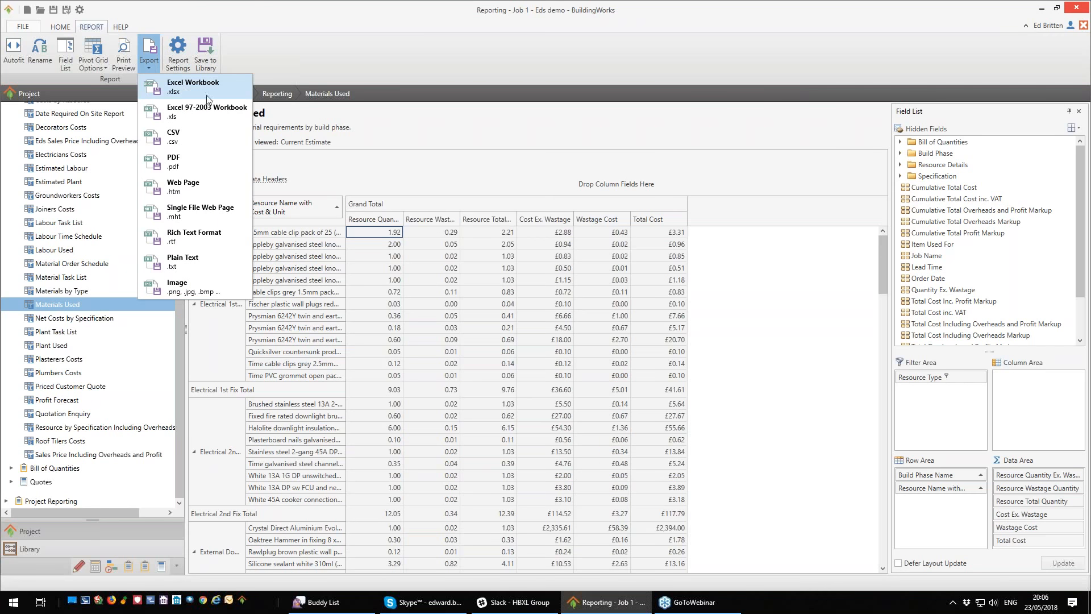
left_click(771, 268)
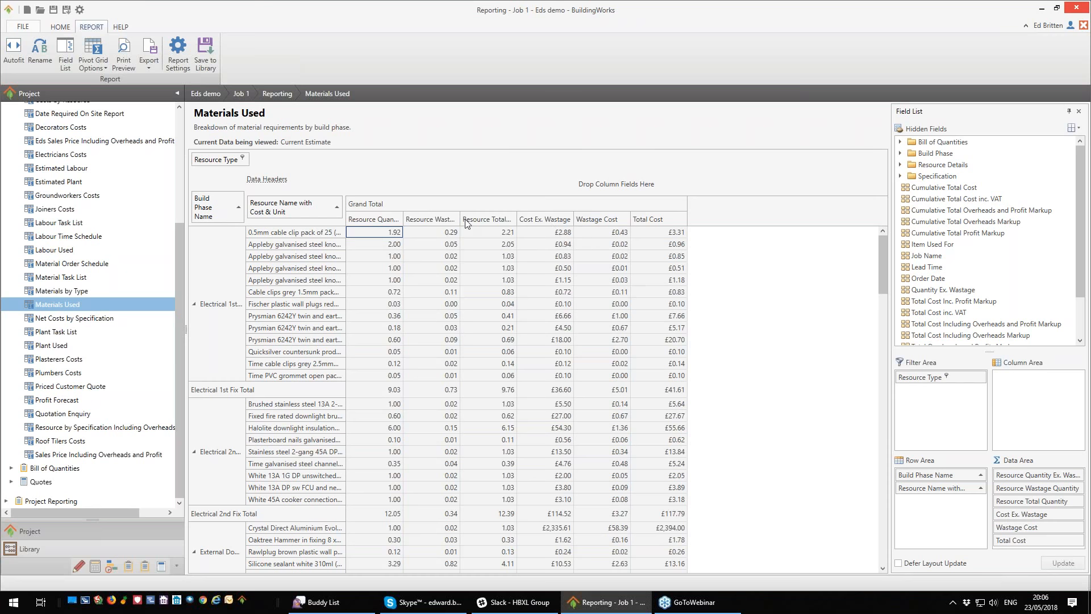
left_click_drag(515, 222, 557, 222)
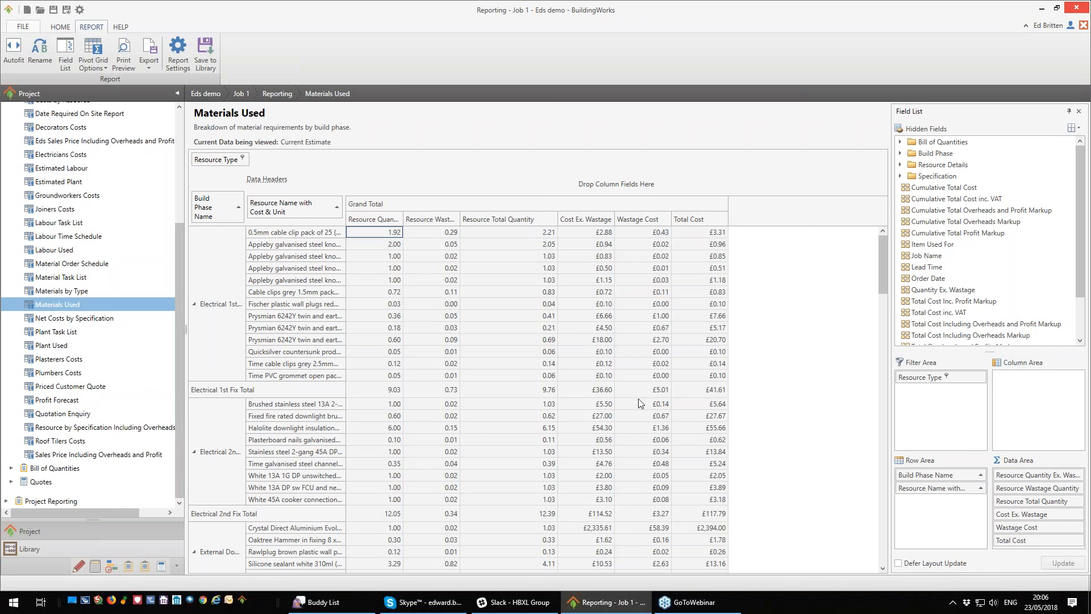
Step: Examine the material quantities, wastage and costs for each build phase in the Materials Used report
scroll(631, 407, "down", 1)
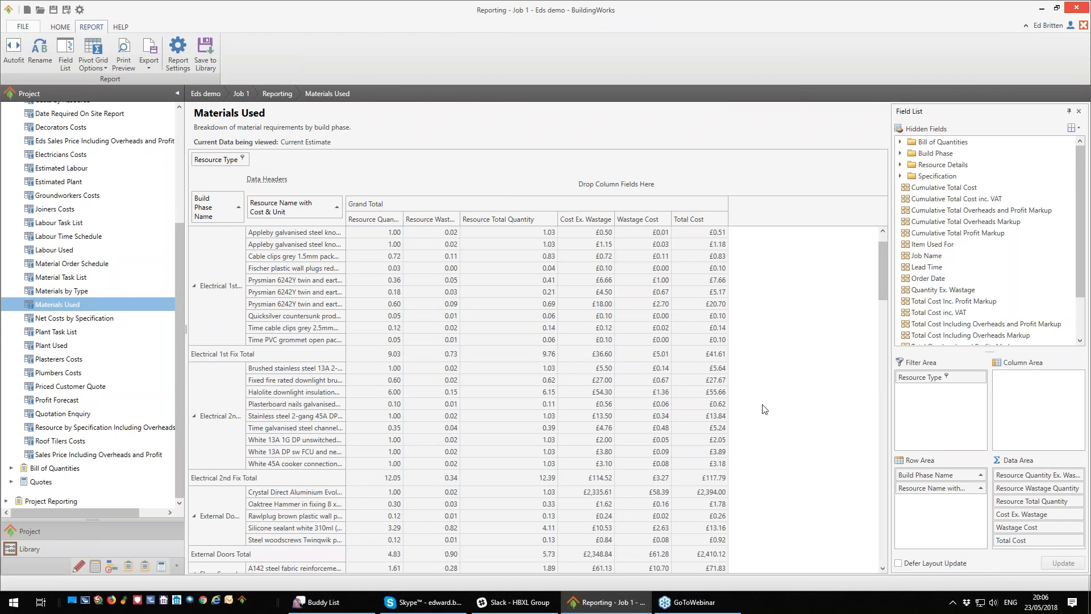
scroll(745, 410, "down", 6)
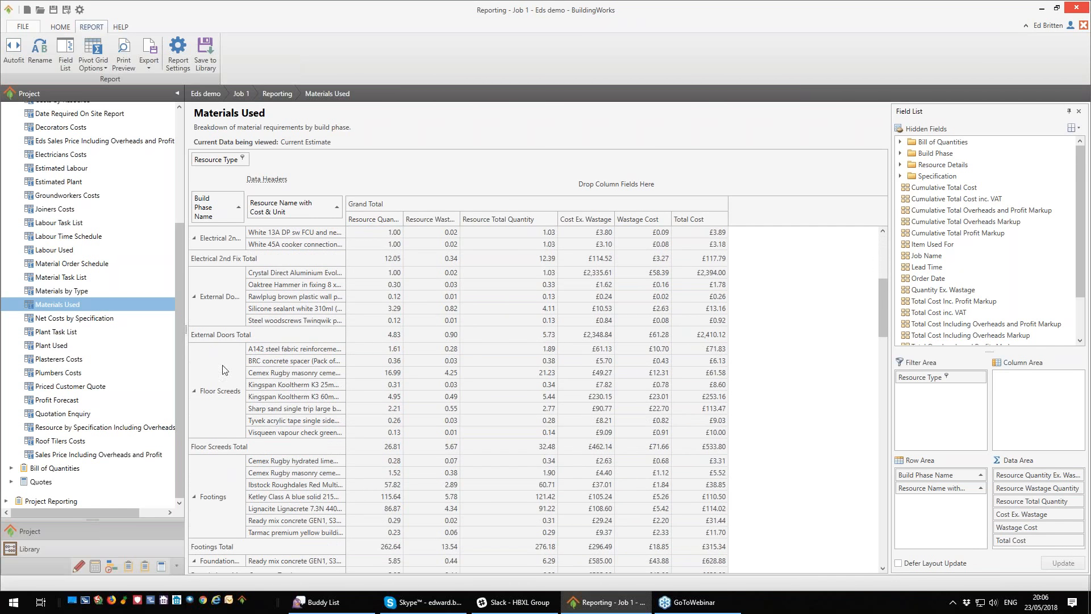
scroll(707, 399, "up", 7)
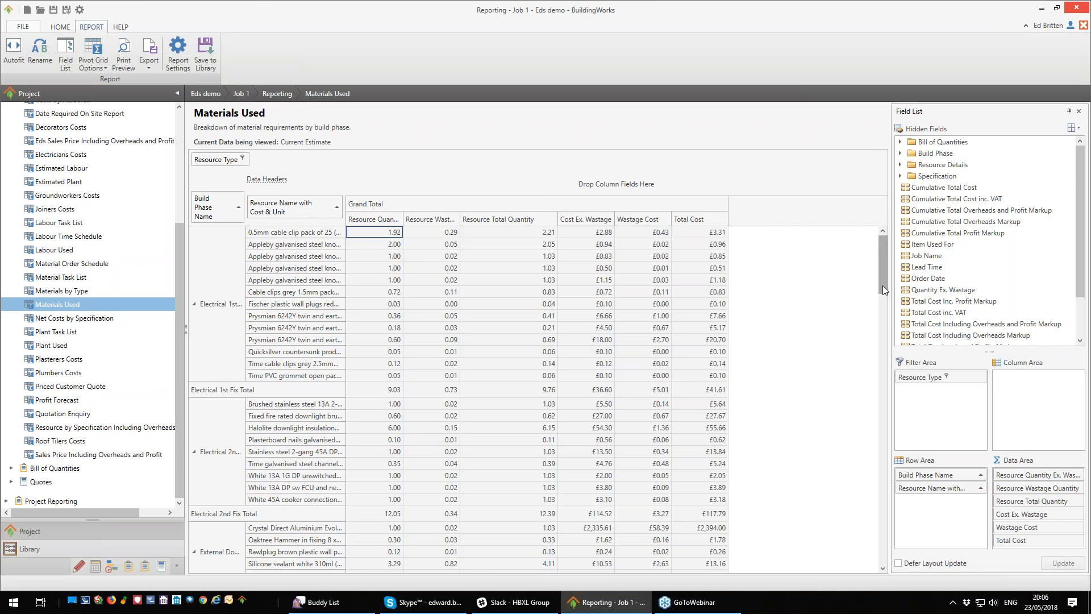
left_click_drag(882, 286, 885, 322)
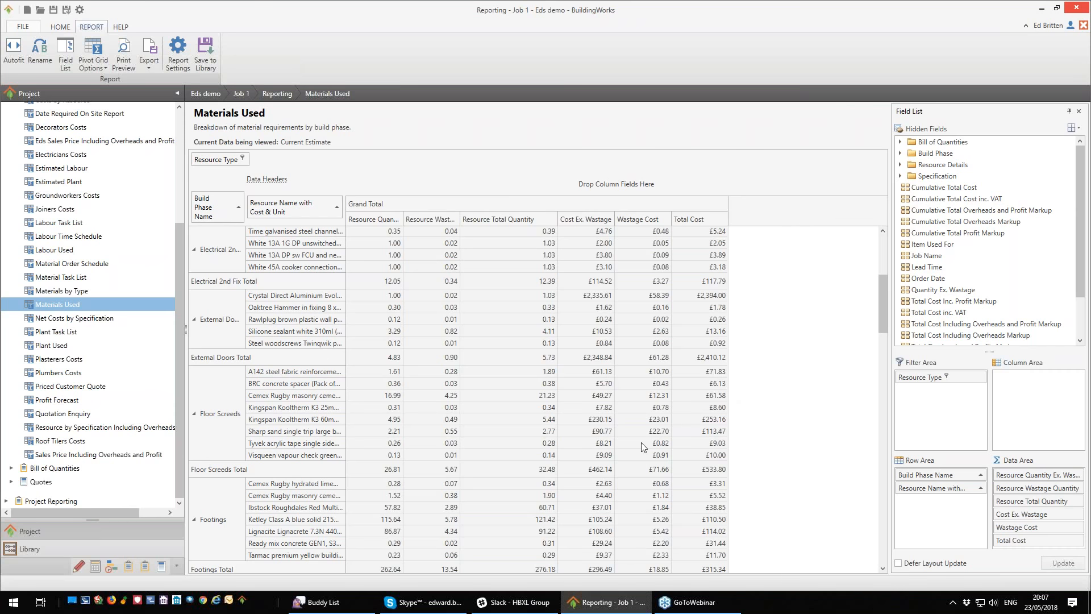
left_click_drag(881, 304, 882, 281)
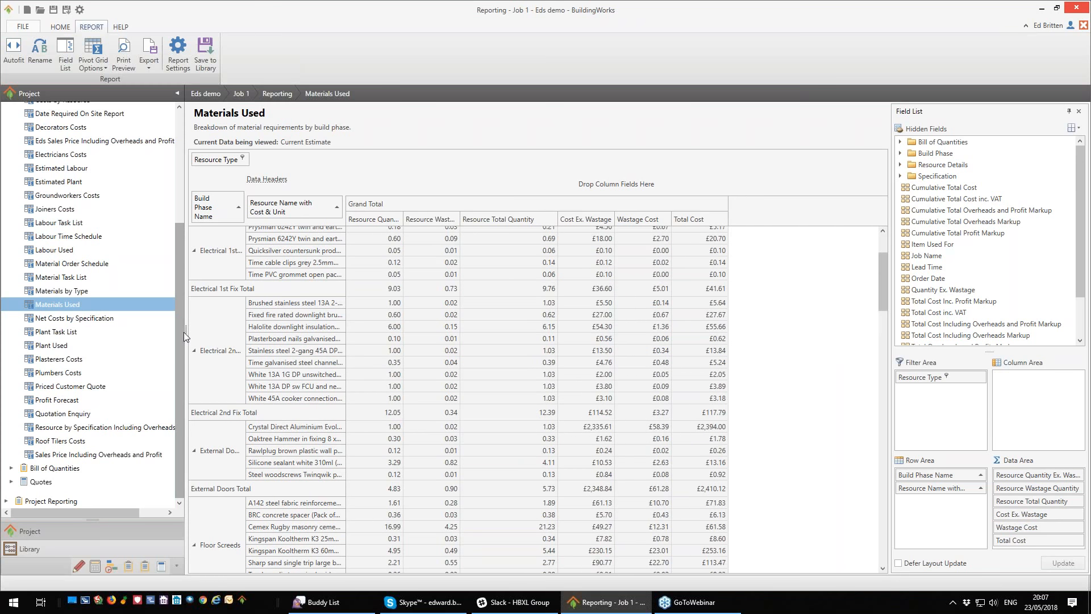
Step: Open the abbreviated customer quote by build phase and check the company logo options in its template settings
left_click(11, 481)
left_click_drag(179, 339, 175, 407)
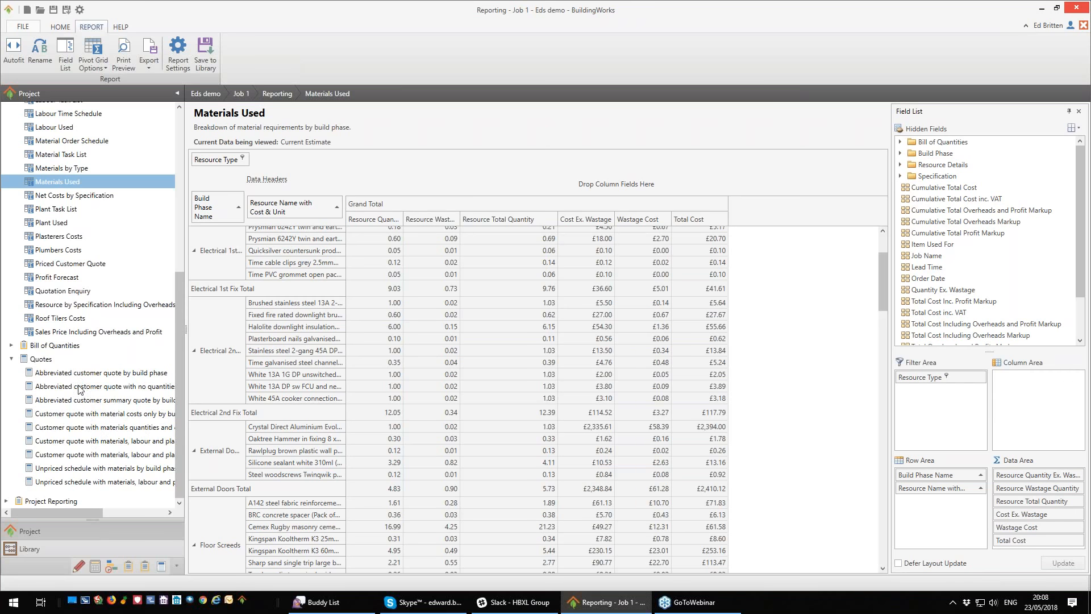
left_click(112, 376)
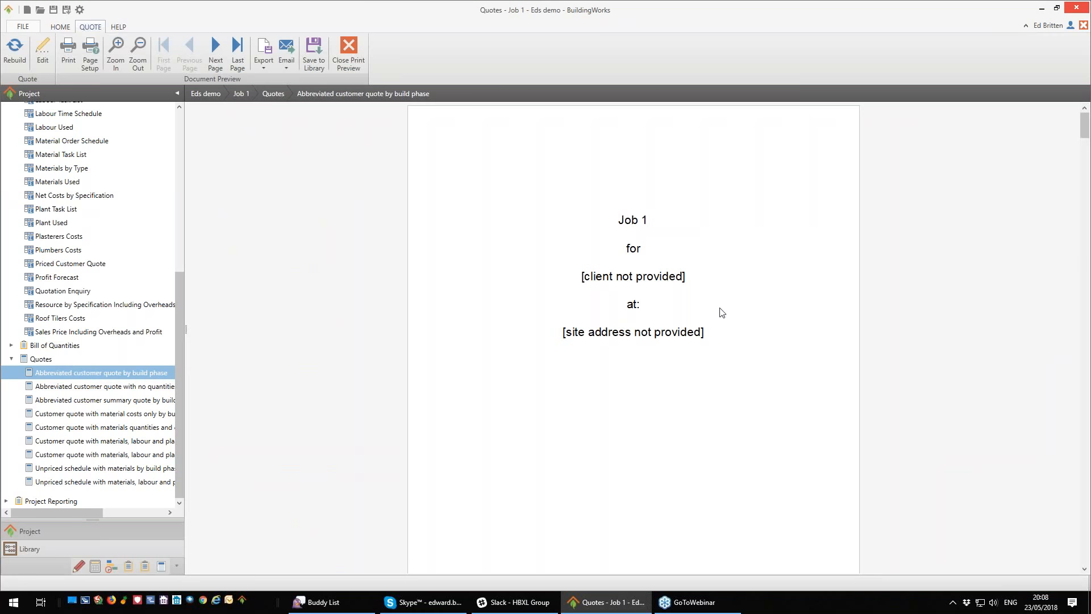
scroll(724, 315, "down", 1)
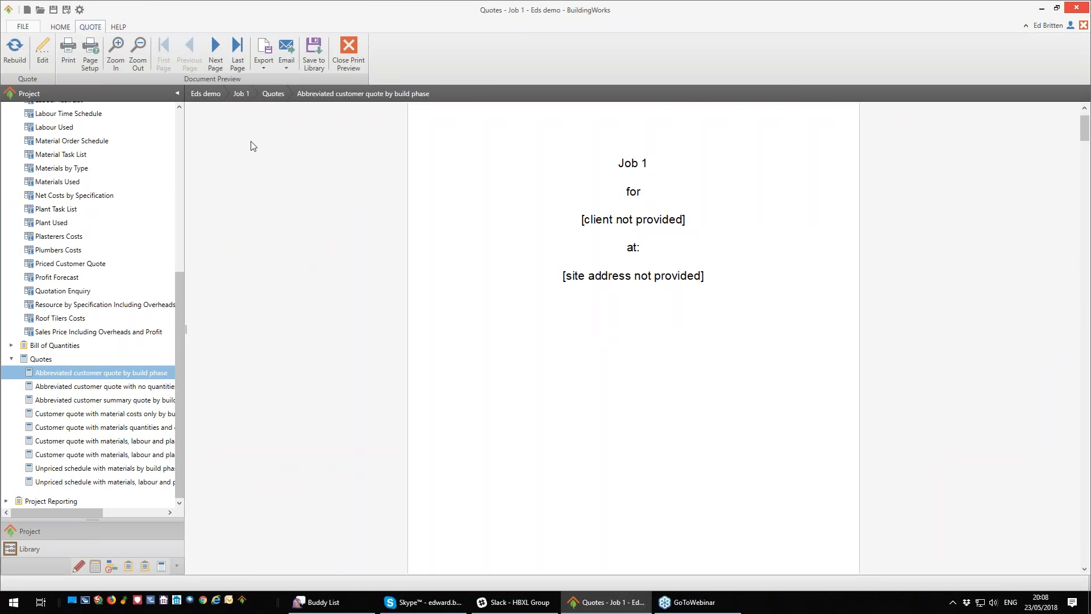
left_click(47, 59)
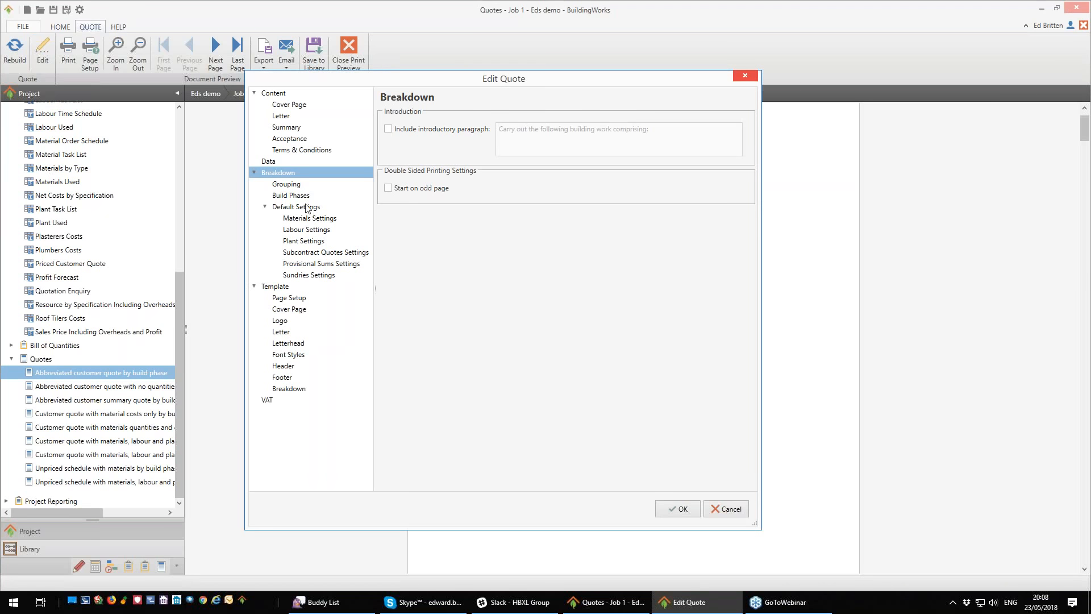
left_click(286, 321)
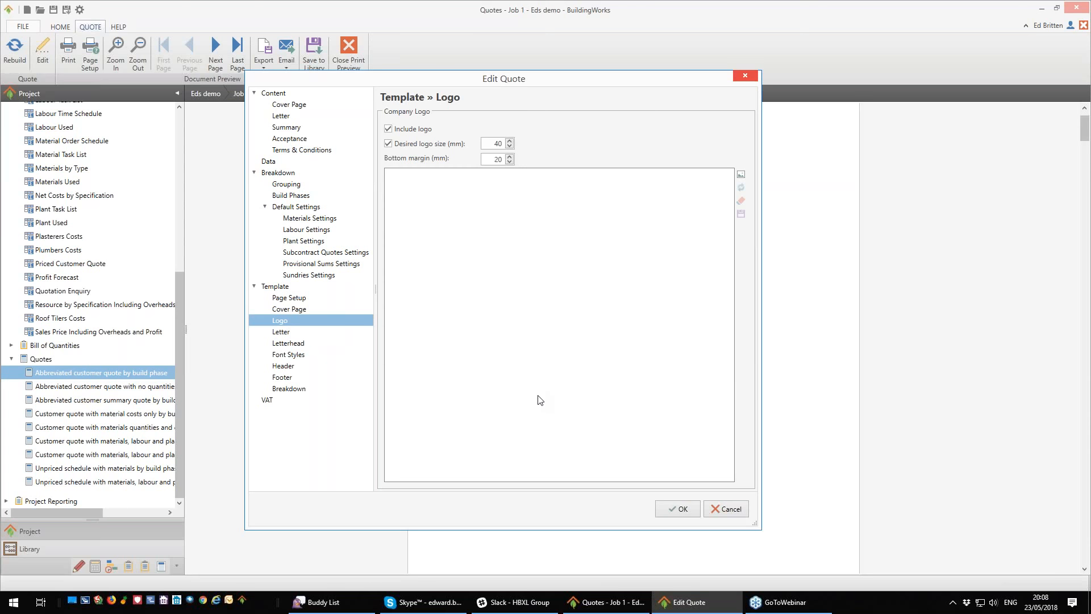
left_click(725, 510)
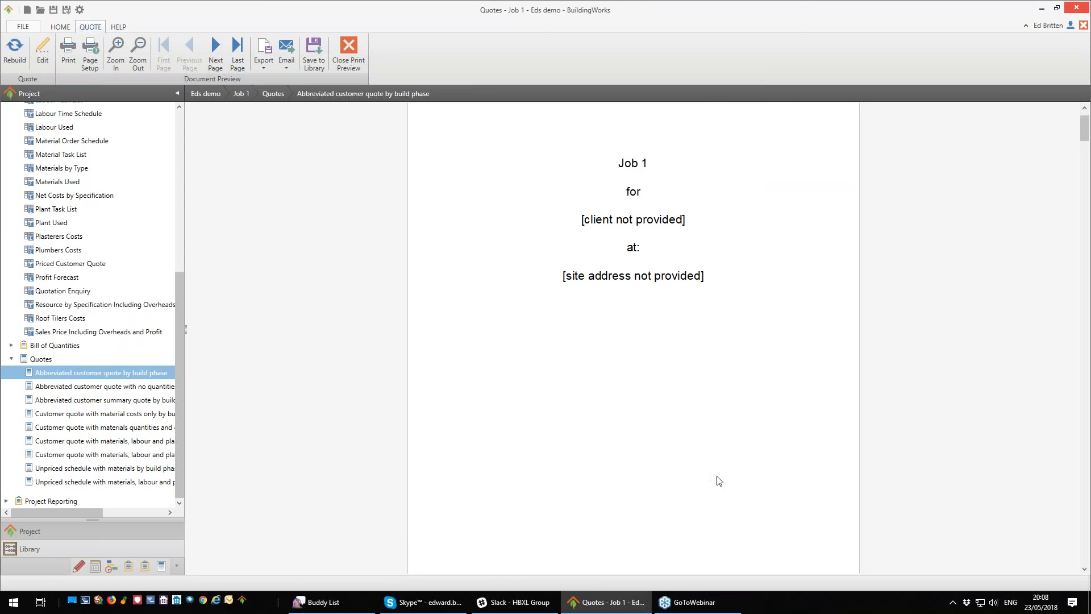
Step: Examine the covering letter and the materials, labour and plant costs per build phase in the abbreviated customer quote
scroll(670, 358, "down", 5)
scroll(670, 358, "down", 5)
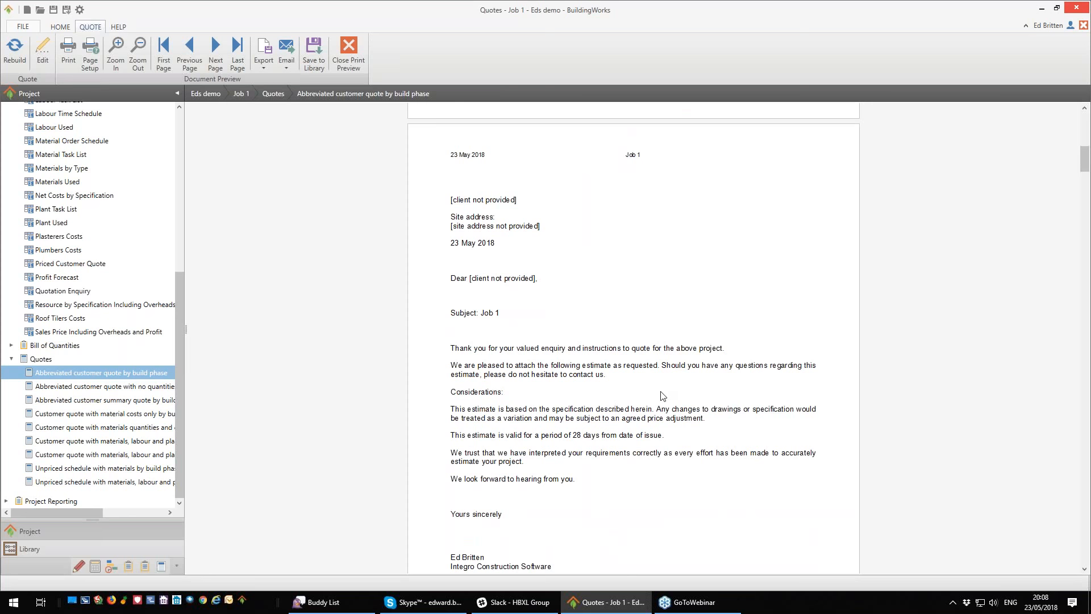
scroll(661, 396, "down", 10)
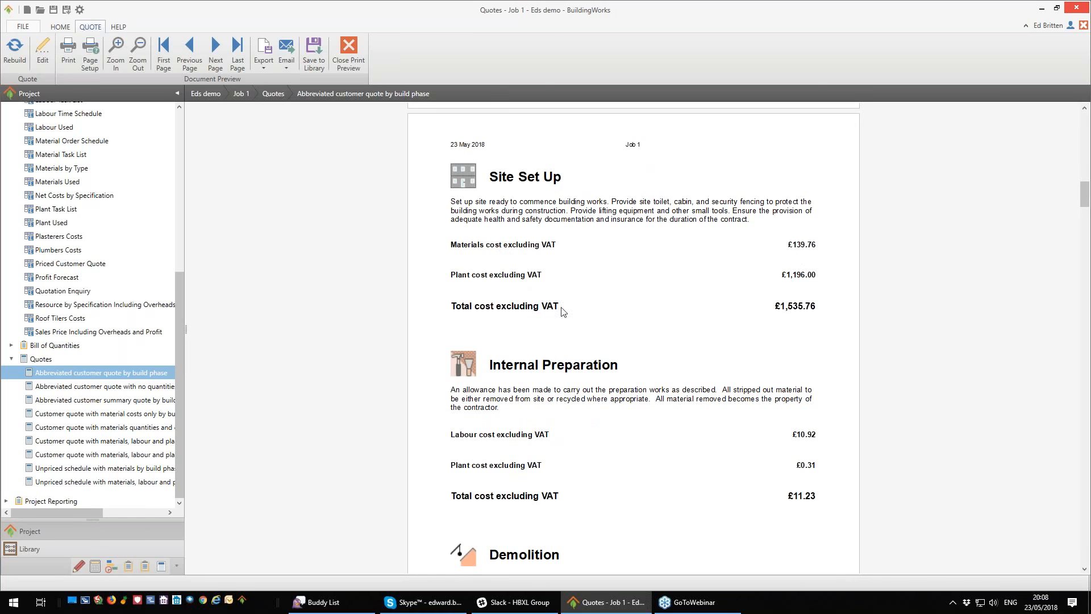
scroll(517, 310, "down", 3)
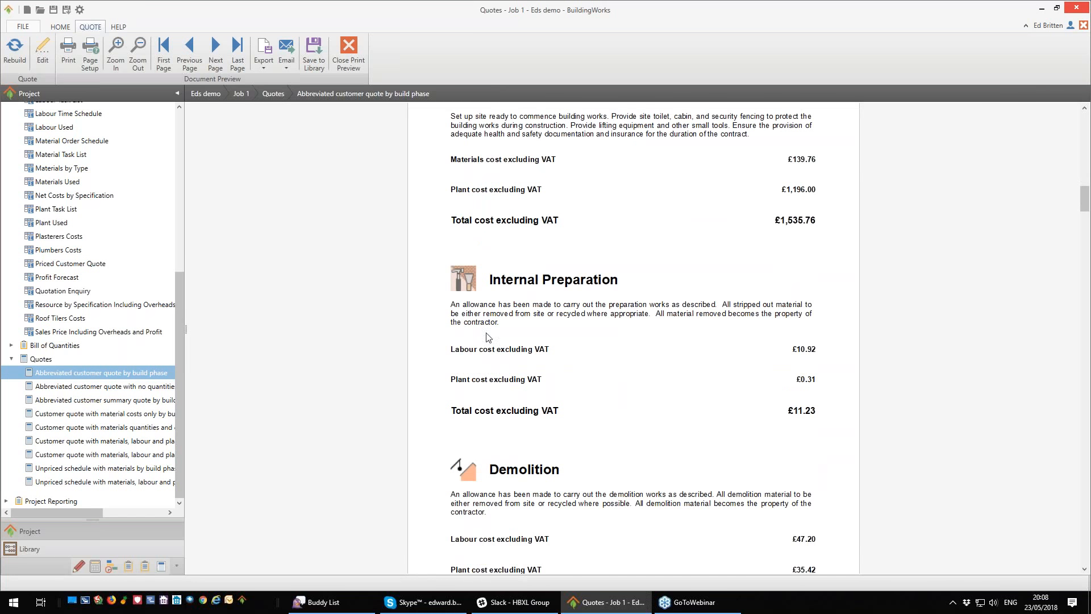
scroll(669, 409, "down", 7)
scroll(668, 409, "down", 15)
scroll(668, 409, "down", 10)
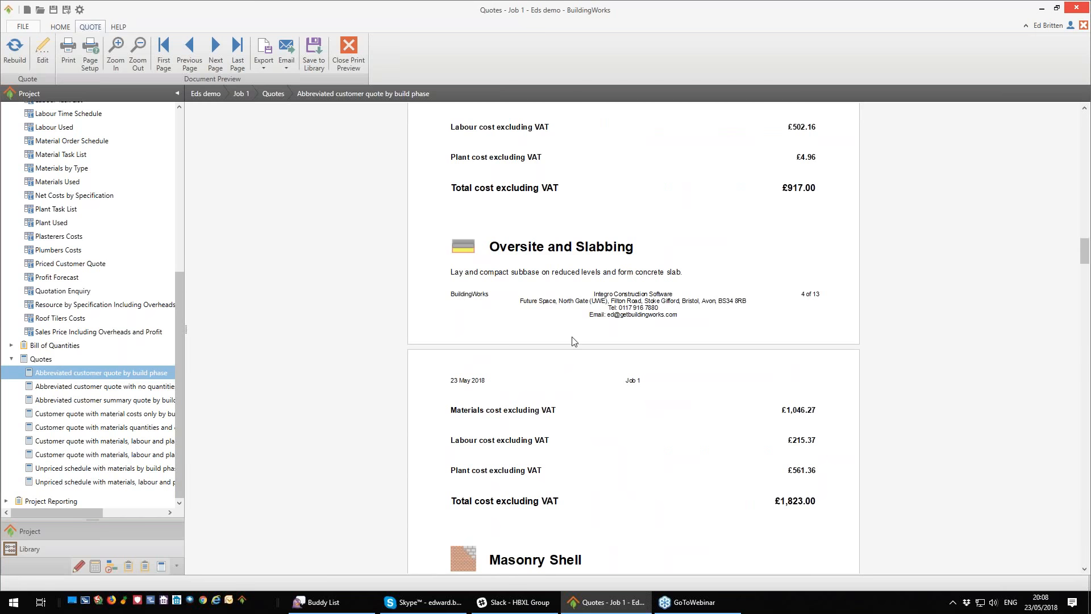
Step: View the second customer quote with materials, labour and plant, examining its itemised phases from Site Set Up to Foundations
left_click_drag(1087, 119, 1086, 152)
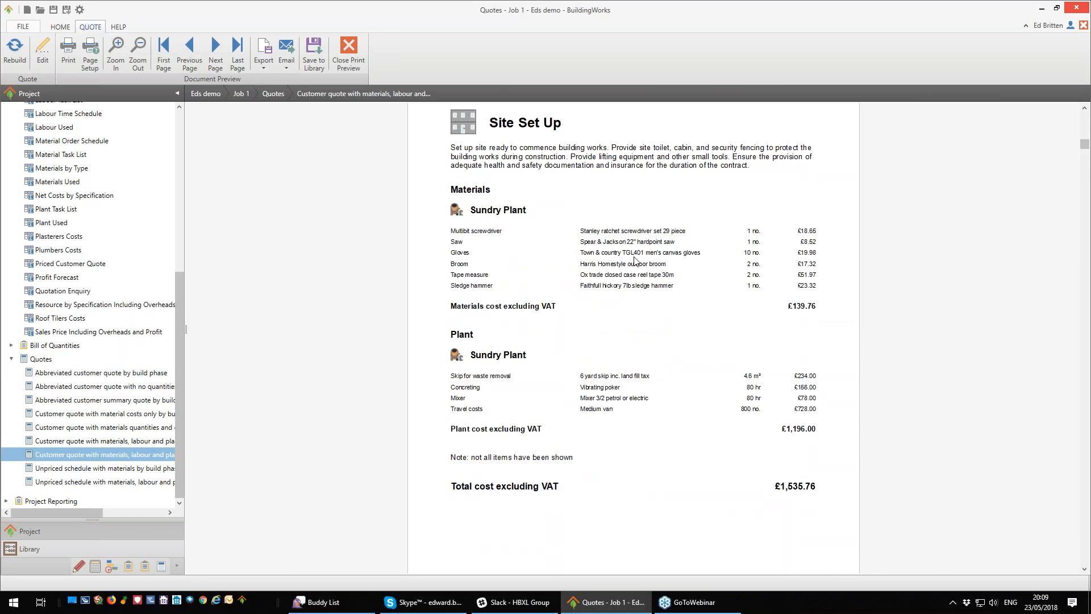
scroll(650, 284, "down", 4)
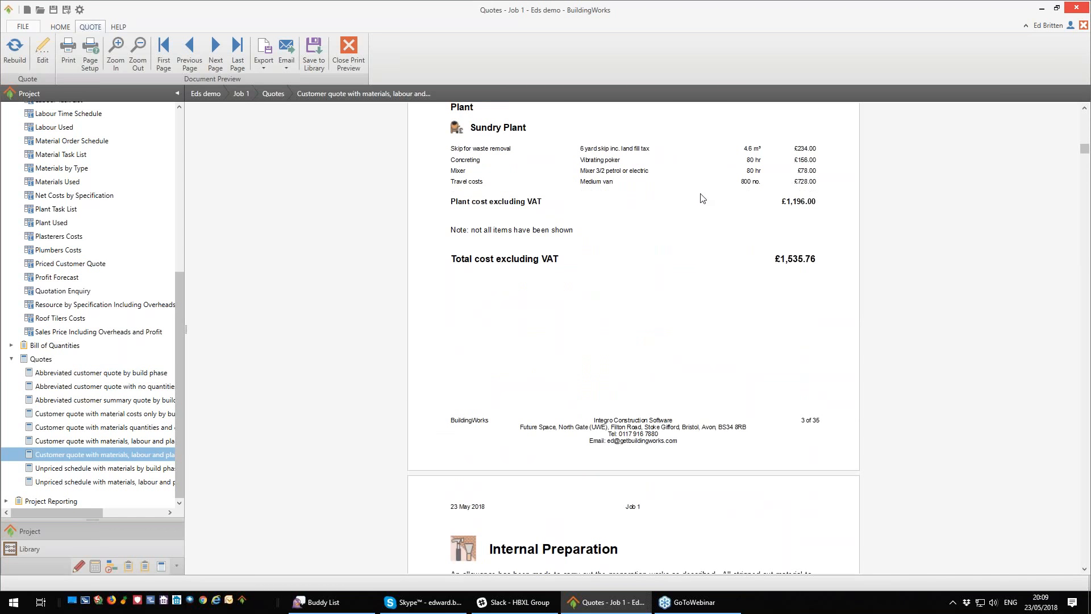
scroll(721, 279, "down", 8)
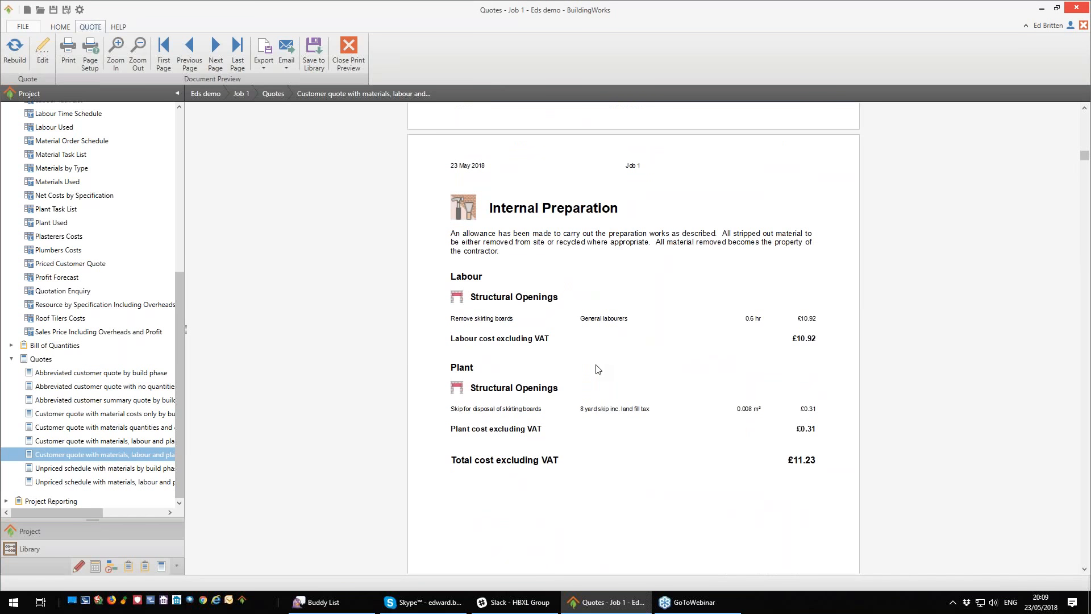
scroll(631, 275, "down", 10)
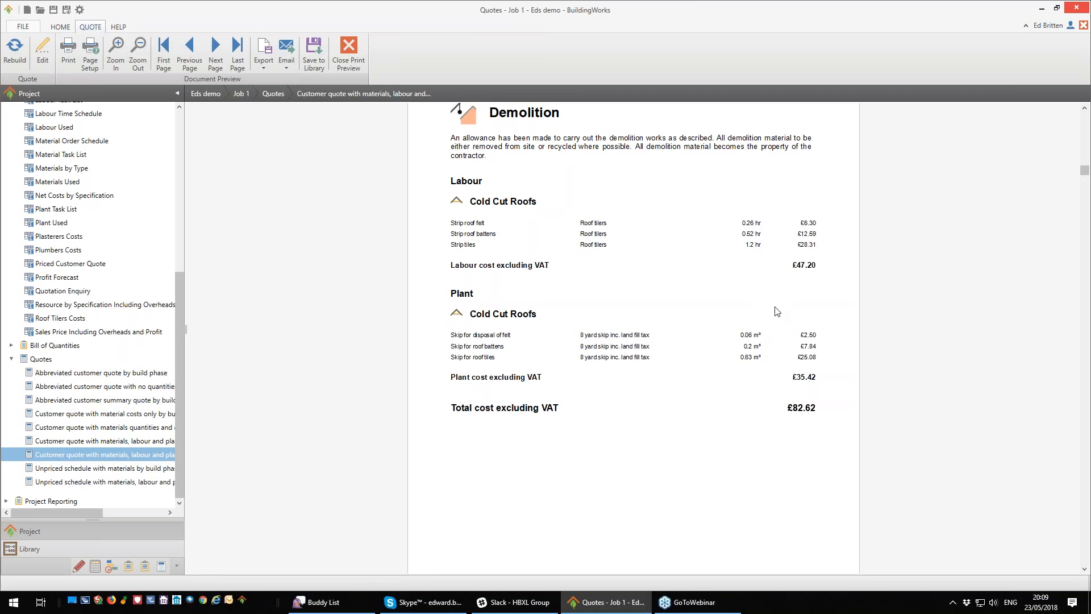
scroll(777, 311, "down", 2)
scroll(777, 311, "down", 8)
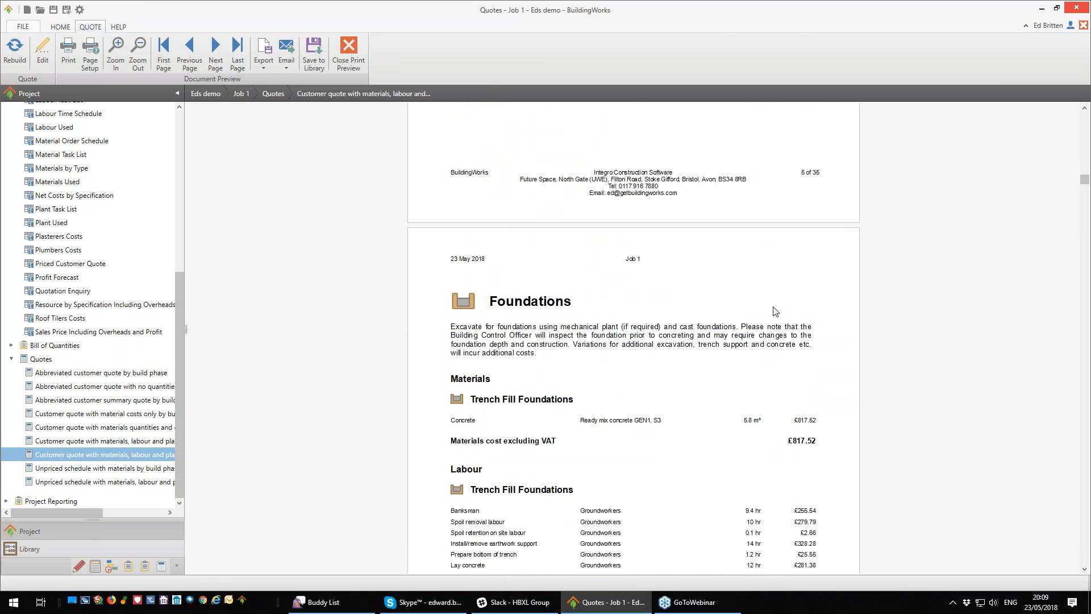
scroll(777, 310, "down", 1)
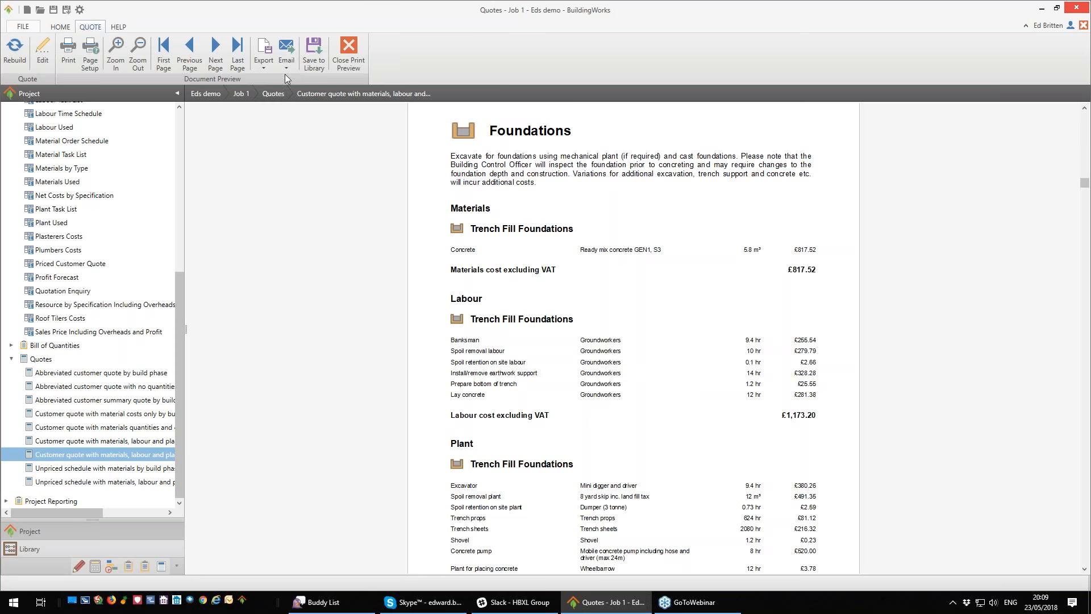
Step: Check the export formats available for the quote and examine the itemised Trench Fill Foundations costs
left_click(265, 69)
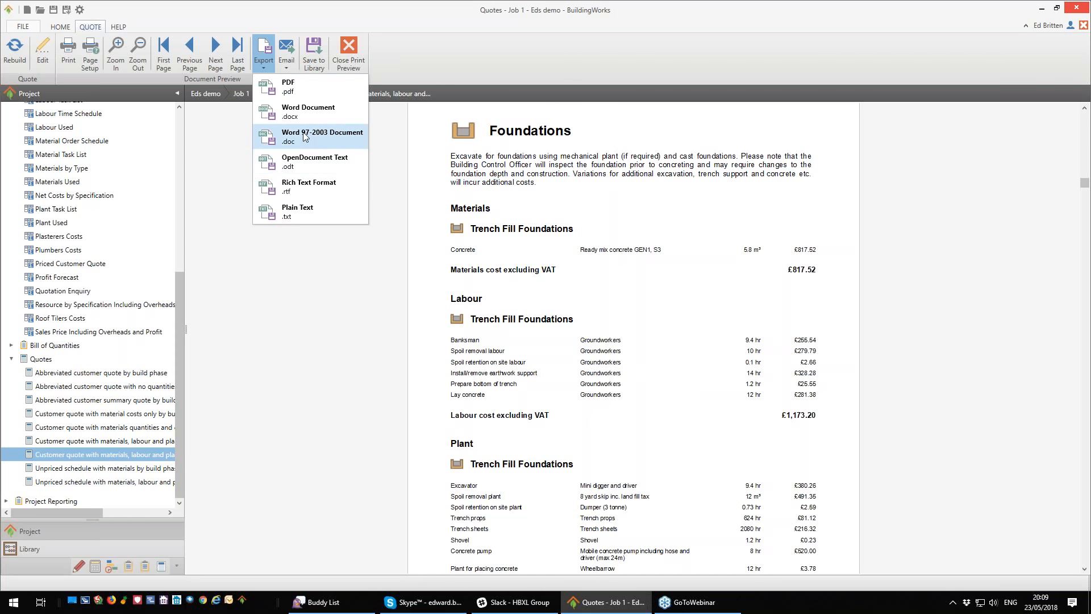
left_click(700, 290)
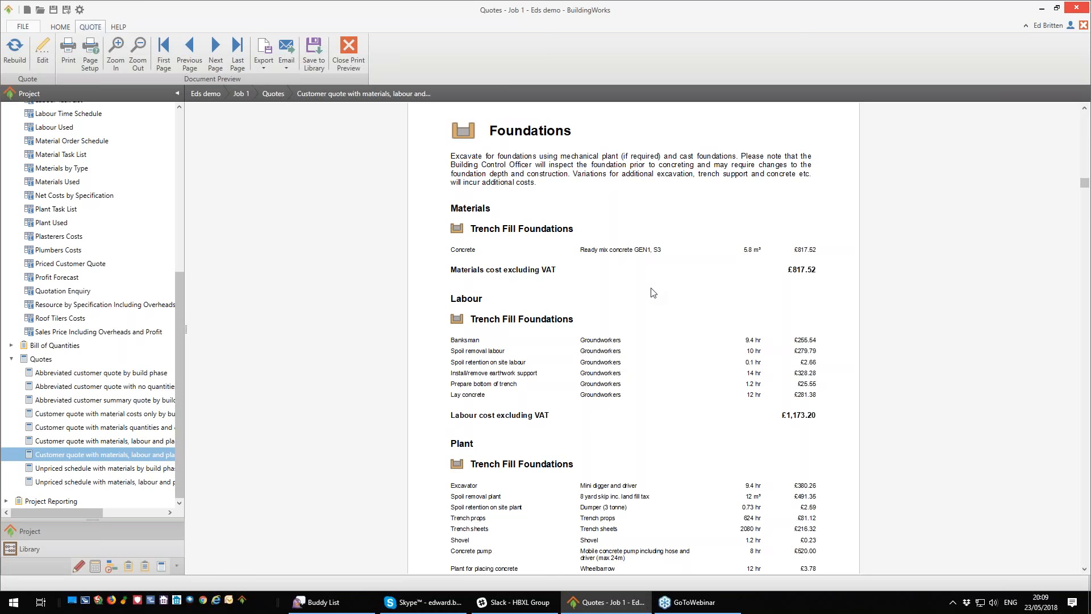
scroll(698, 364, "down", 1)
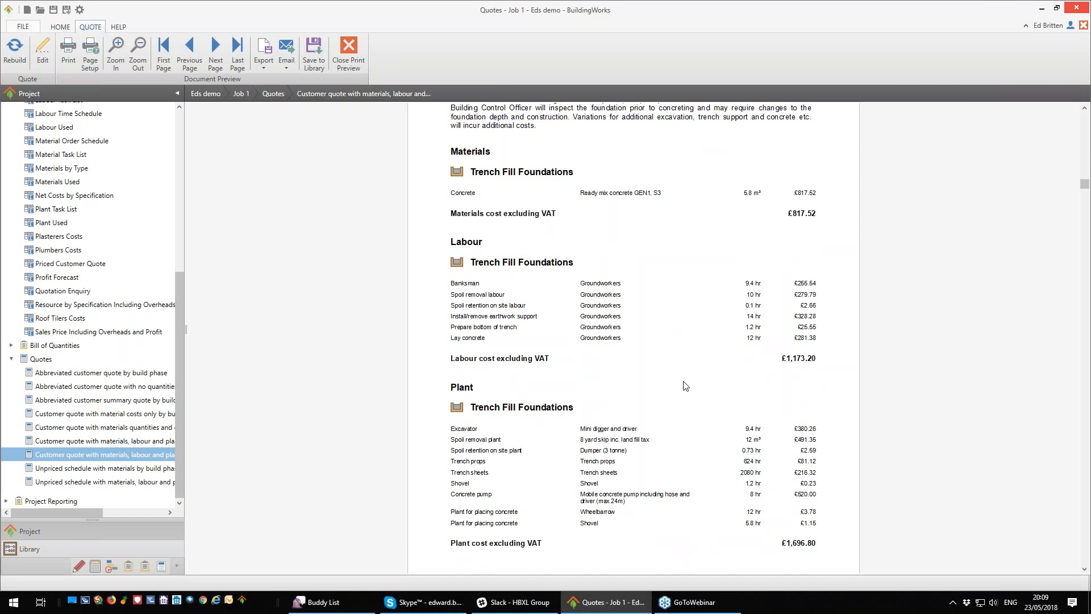
scroll(685, 386, "down", 1)
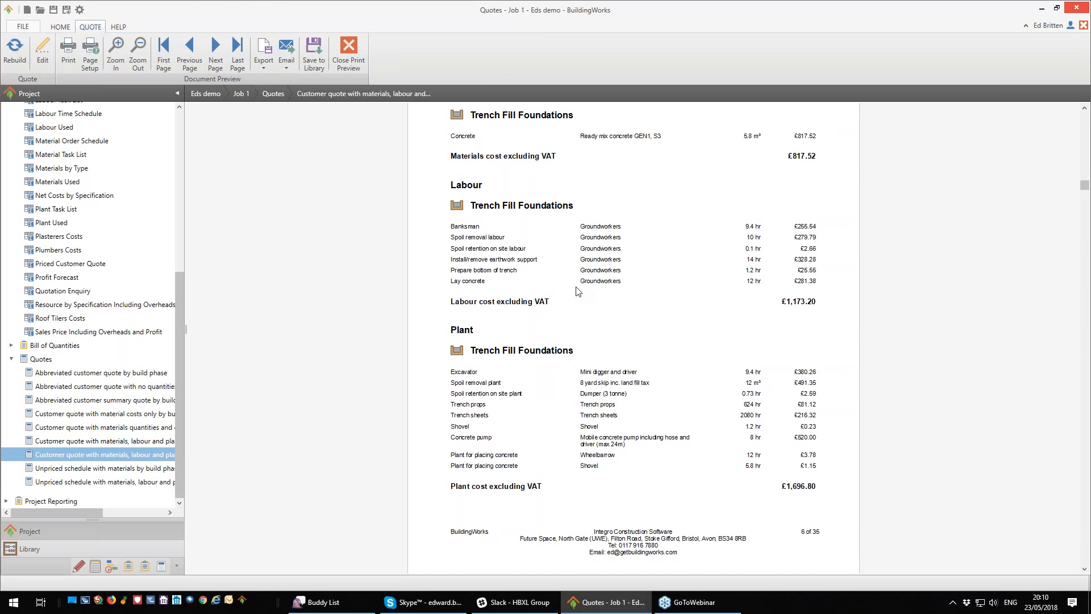
scroll(594, 307, "down", 1)
Step: Go through the remaining build phases of the quote to its Summary page and examine the phase costs and totals including VAT
left_click_drag(1085, 187, 1085, 416)
scroll(762, 357, "down", 6)
scroll(762, 357, "down", 18)
scroll(767, 355, "down", 18)
scroll(767, 353, "down", 9)
left_click_drag(1085, 478, 1085, 516)
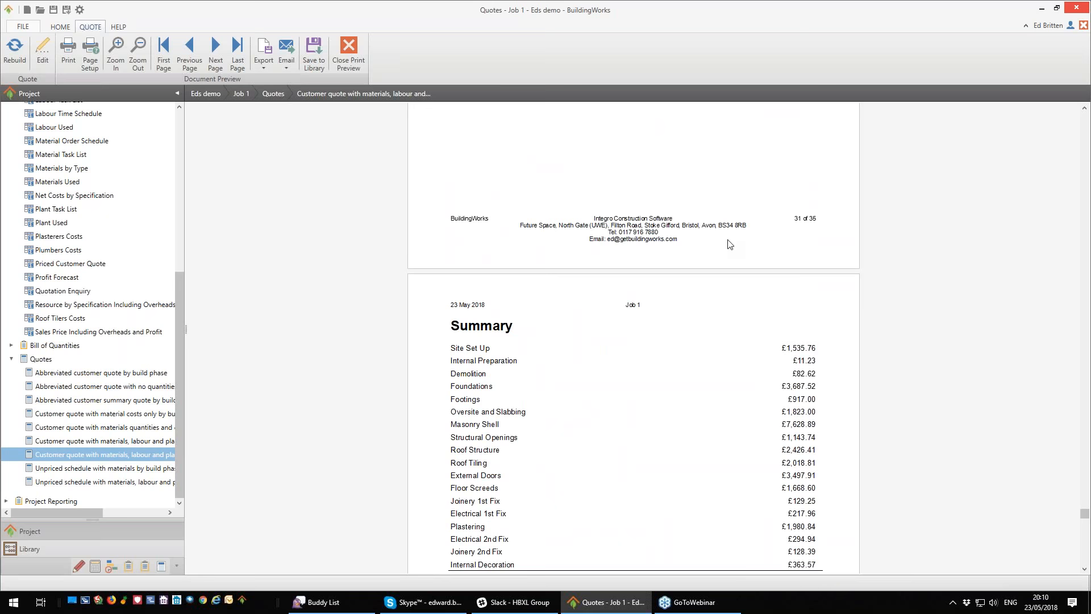
scroll(512, 264, "down", 1)
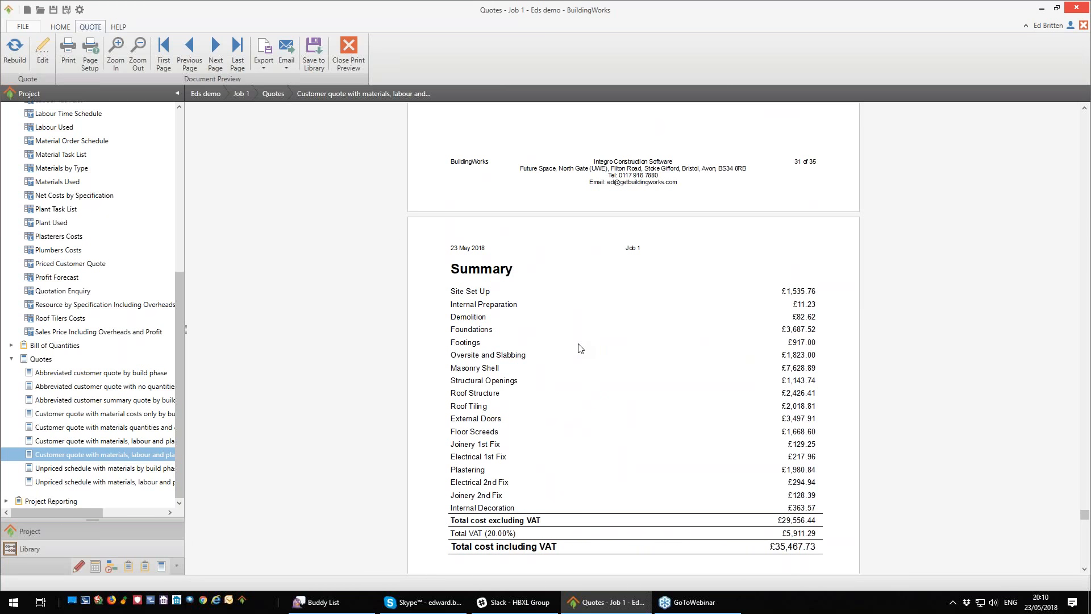
Step: Examine the quote's Acceptance of Estimate/Variation page and its closing Terms & Conditions page
scroll(580, 347, "down", 6)
scroll(618, 362, "down", 3)
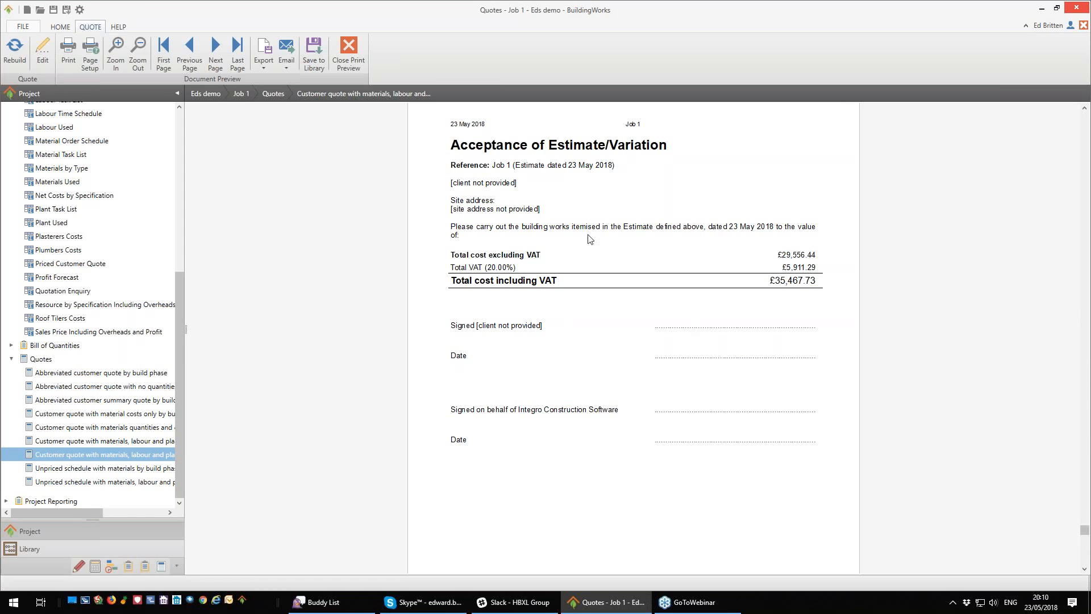
scroll(653, 367, "down", 3)
scroll(694, 396, "up", 3)
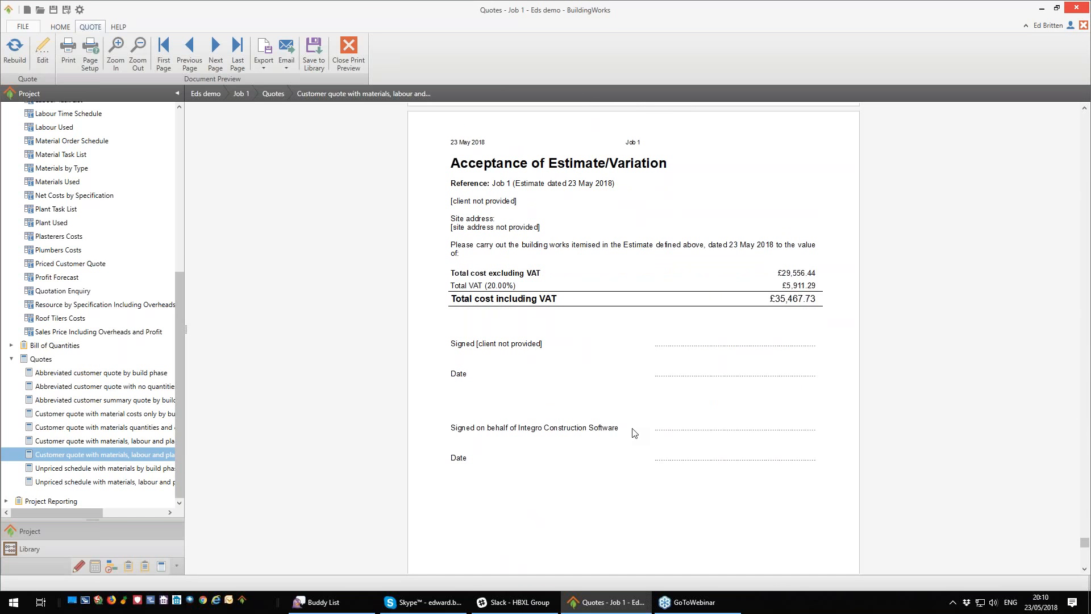
scroll(635, 433, "down", 8)
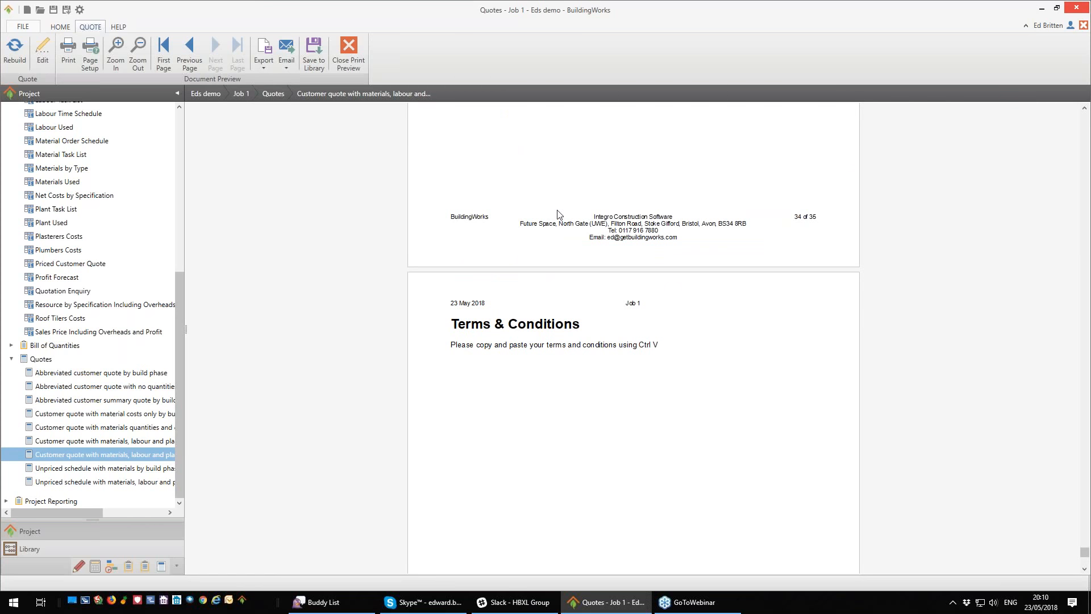
Step: Check the Terms & Conditions content in the quote's edit settings without changing it, and review the quote's export formats
left_click(43, 63)
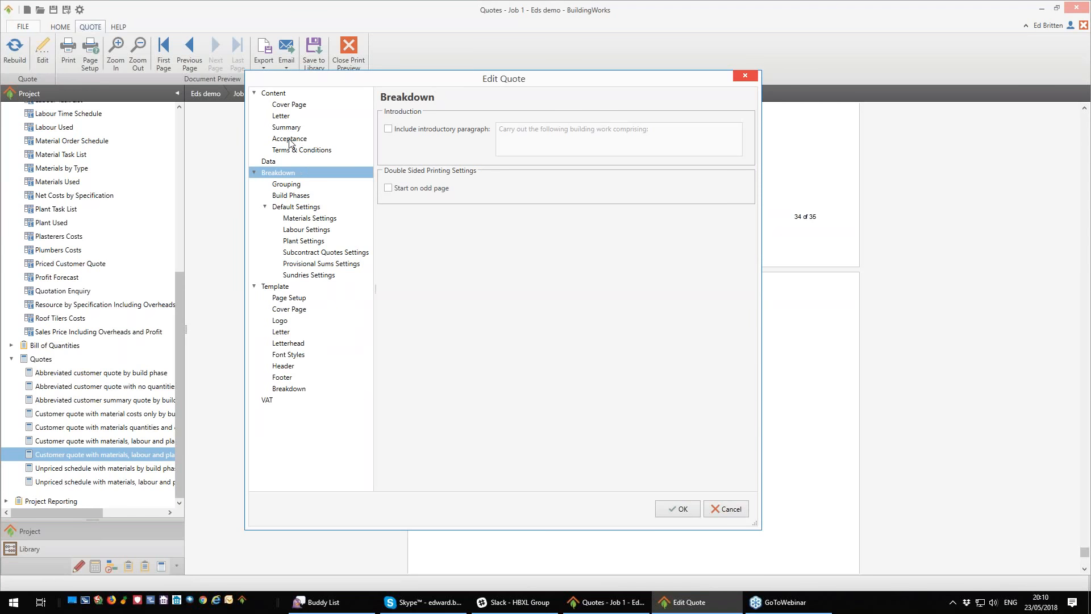
left_click(313, 150)
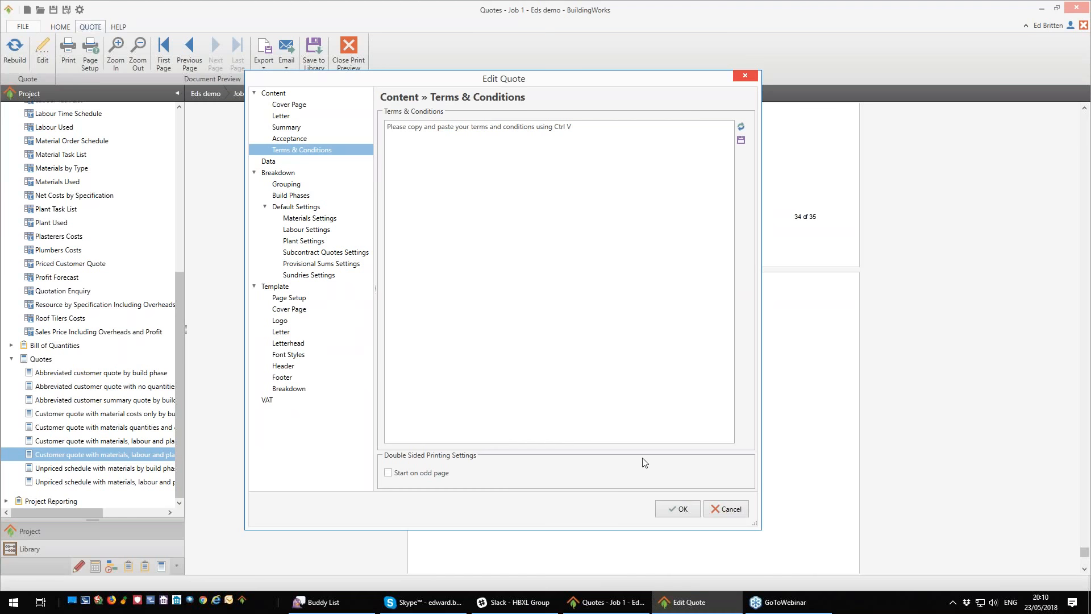
left_click(728, 510)
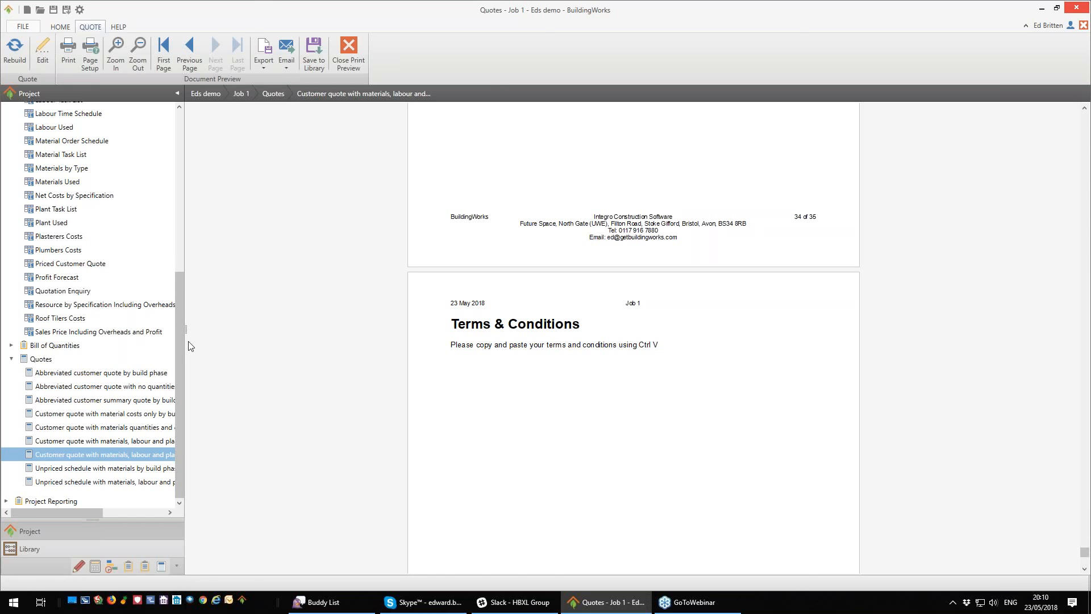
left_click(263, 67)
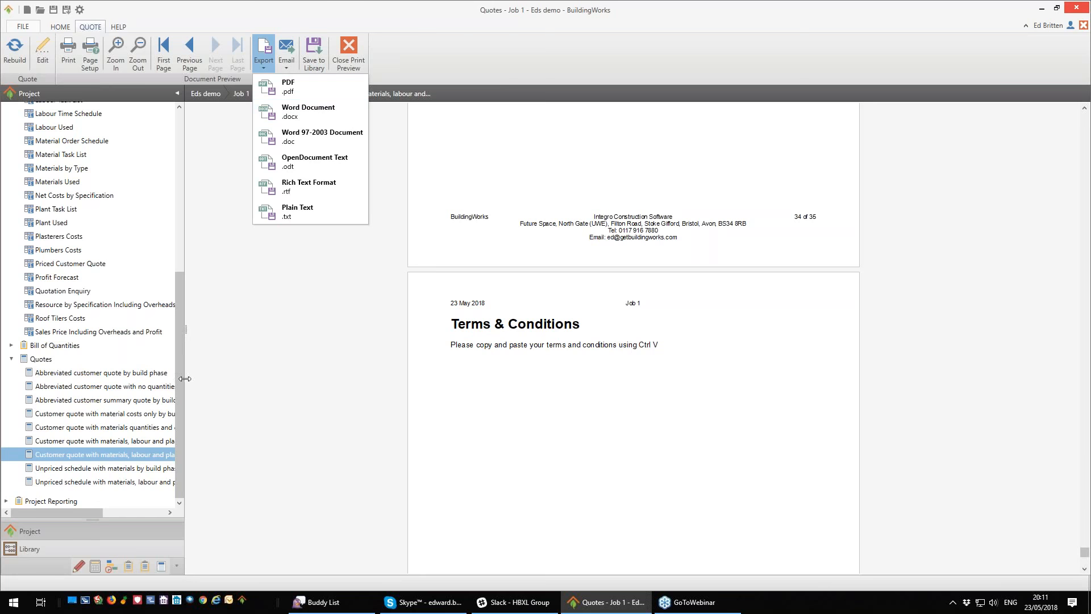
Step: Collapse the Reporting section in Job 1's project tree and open the job's drawing
left_click_drag(178, 380, 172, 183)
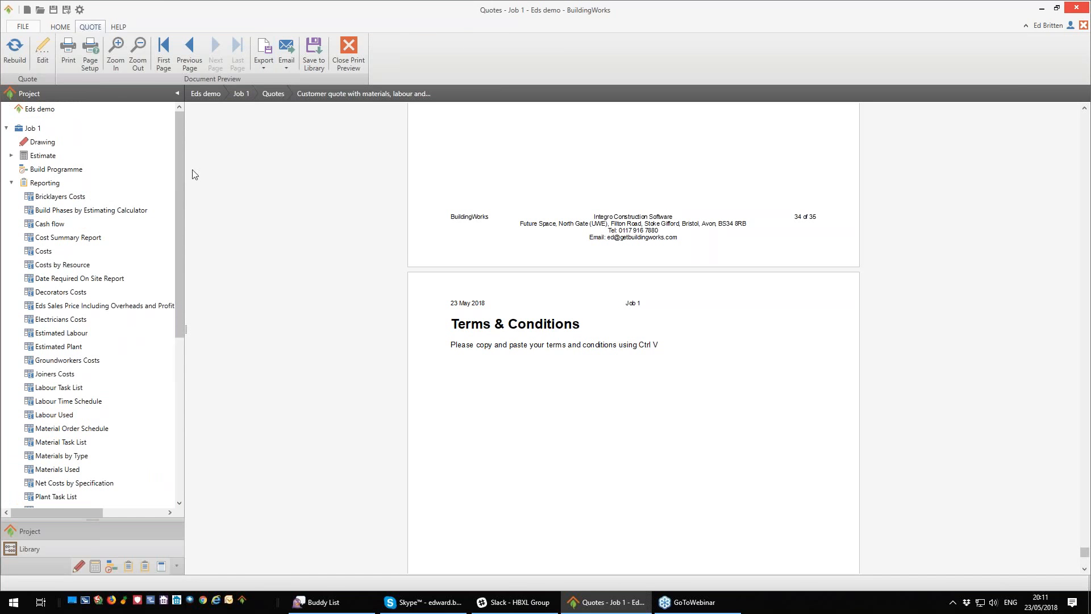
left_click(12, 183)
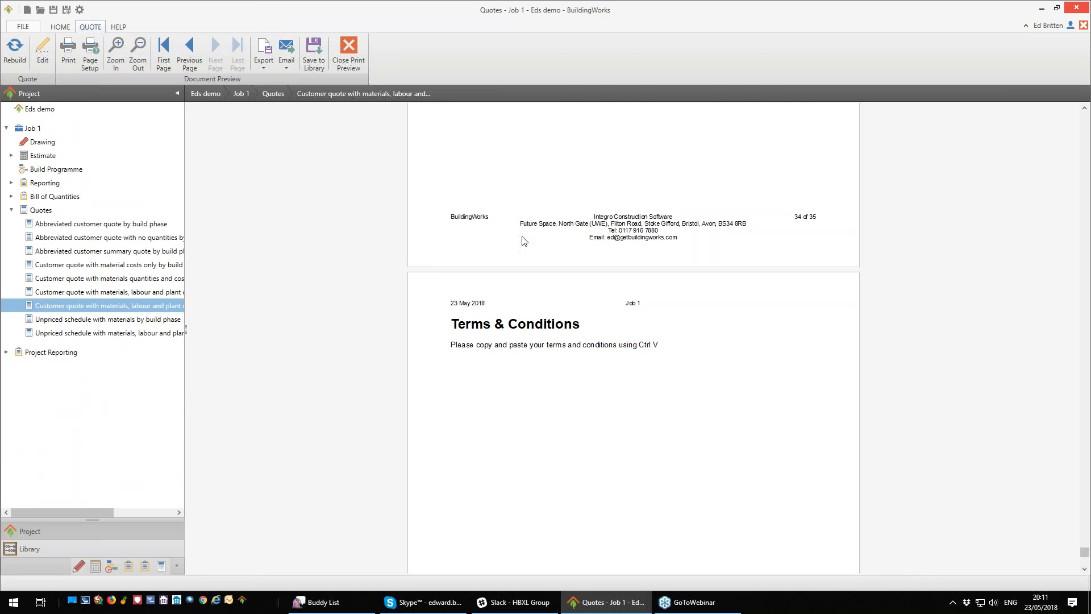
left_click(39, 142)
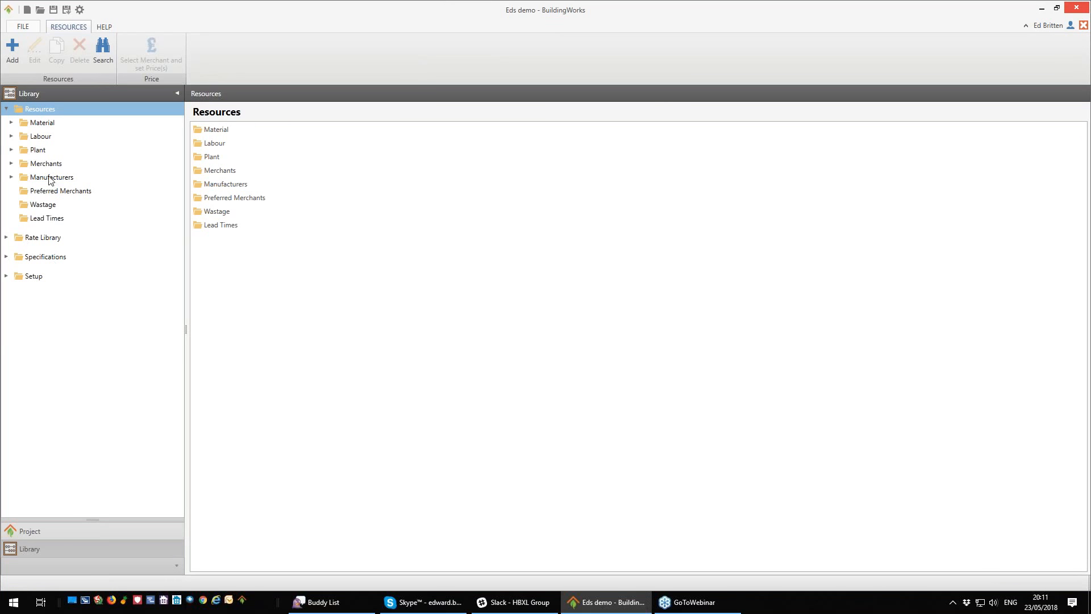
Step: Expand the Labour resources in the library and view the hourly rates for Bricklayers and for all labour
left_click(11, 138)
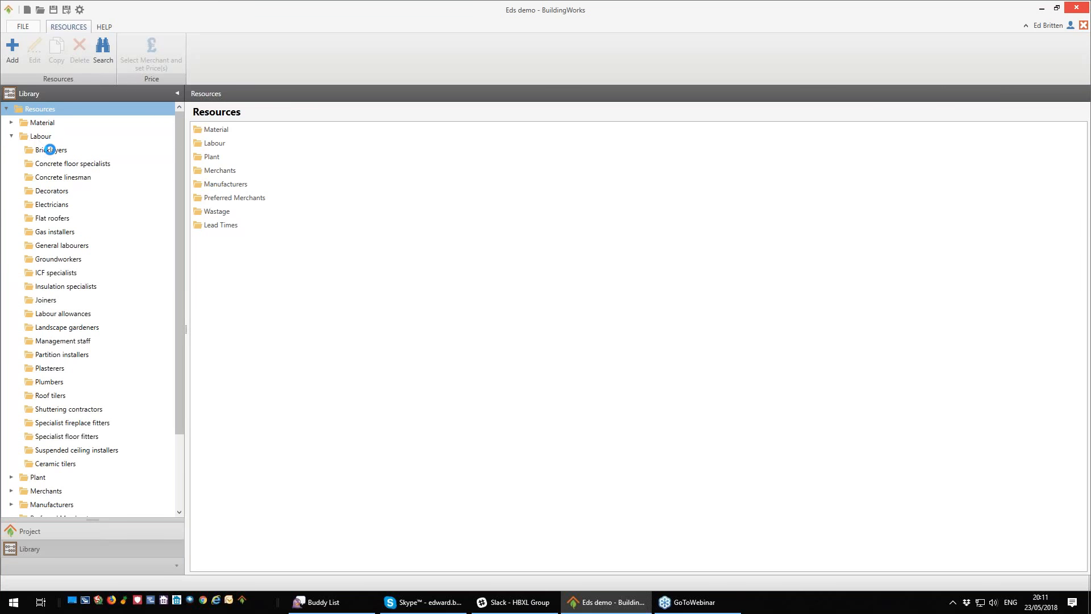
left_click(50, 149)
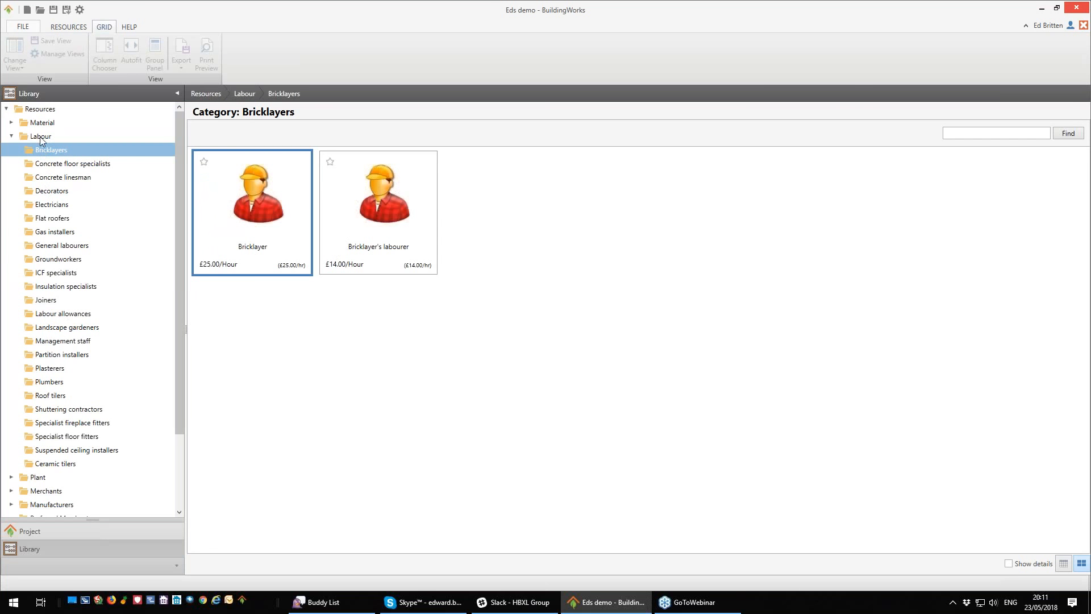
left_click(40, 137)
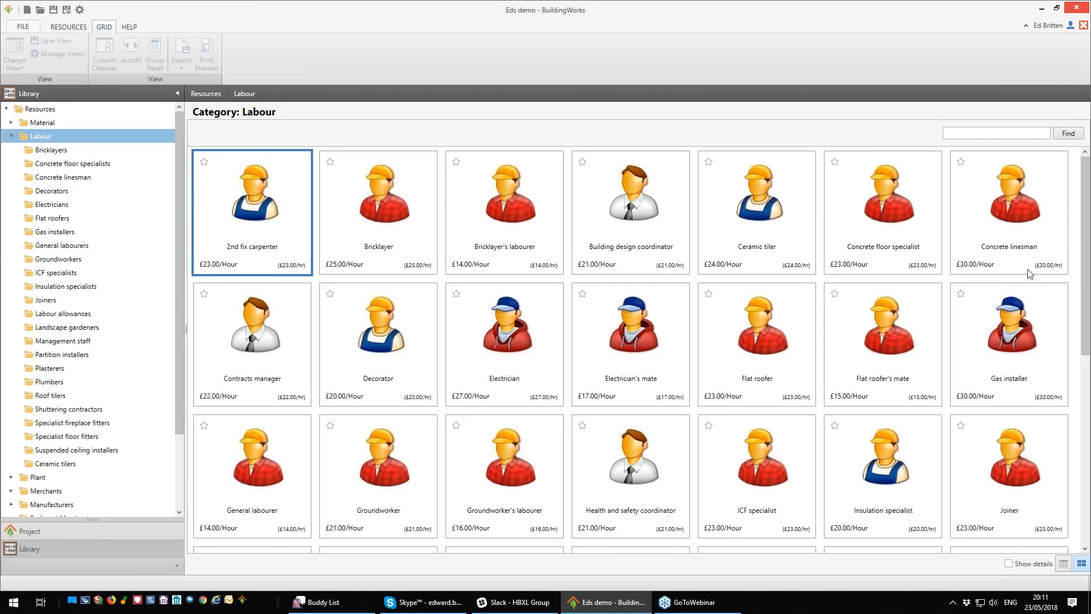
Step: Switch the Bricklayer's price source to the BuildingWorks Tracker merchant rate
mouse_move(1086, 270)
left_mouse_down()
mouse_move(1086, 454)
mouse_move(1074, 257)
left_mouse_up()
right_click(387, 251)
left_click(417, 336)
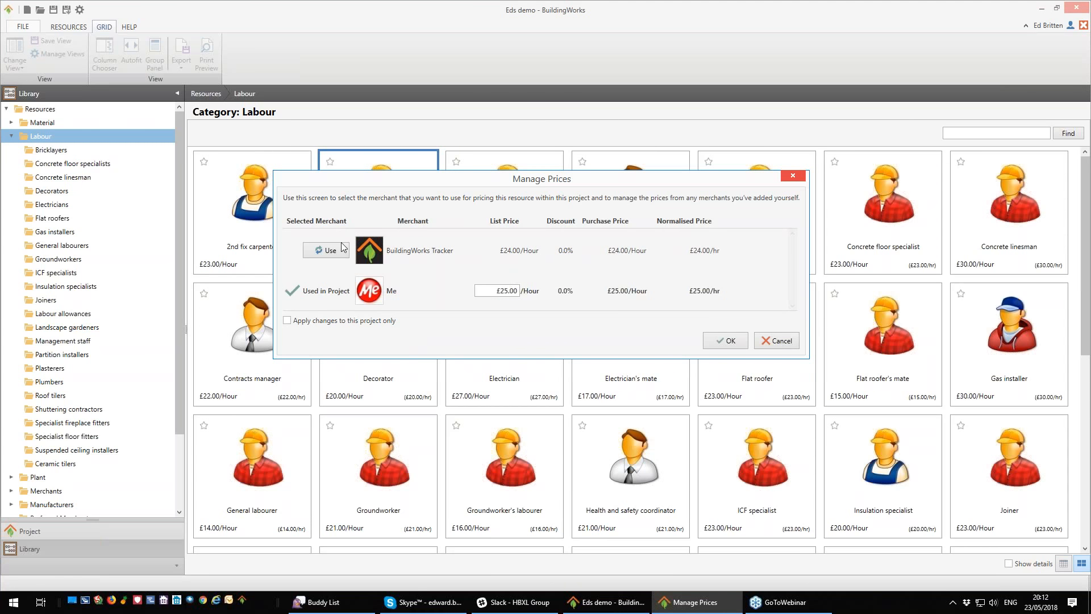
left_click(311, 250)
left_click(716, 339)
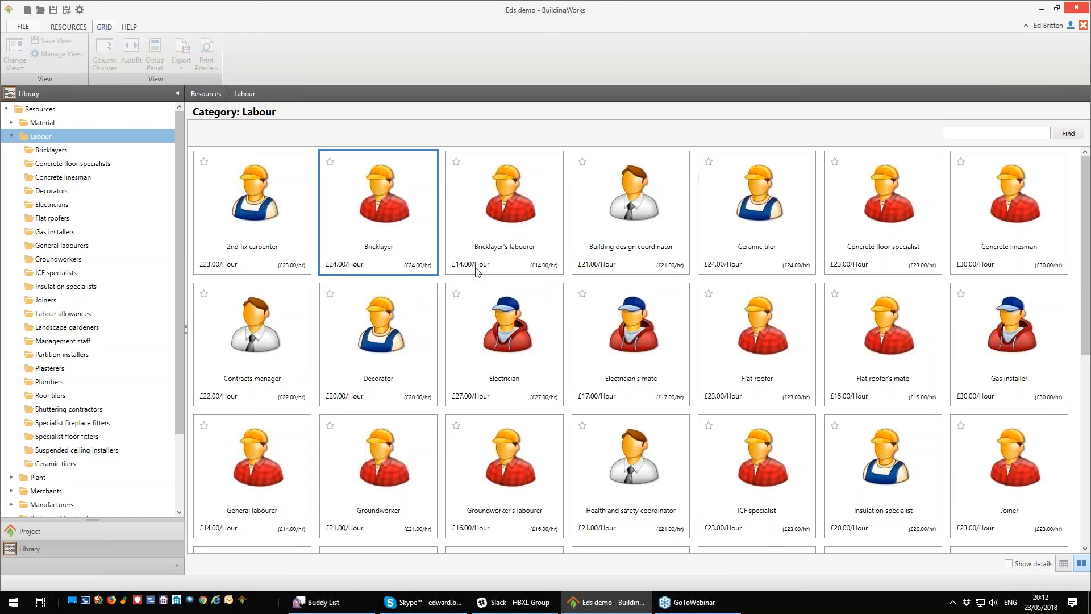
Step: Set the Bricklayer's own list price under the Me merchant to £20.00 per hour and use it in the project
right_click(365, 218)
left_click(404, 305)
double_click(498, 290)
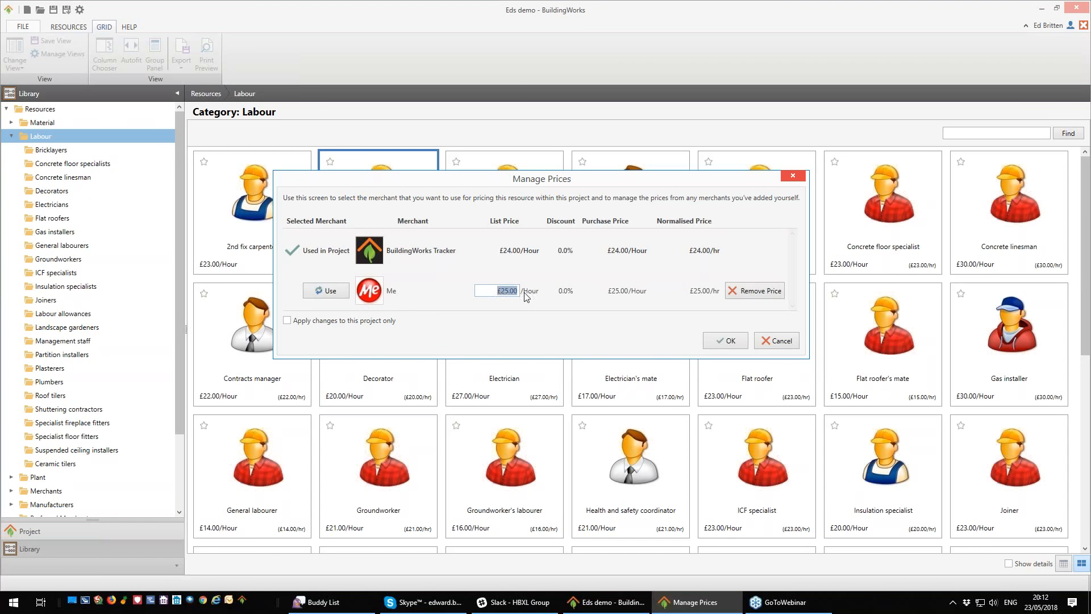
type("20")
key("Tab")
left_click(322, 291)
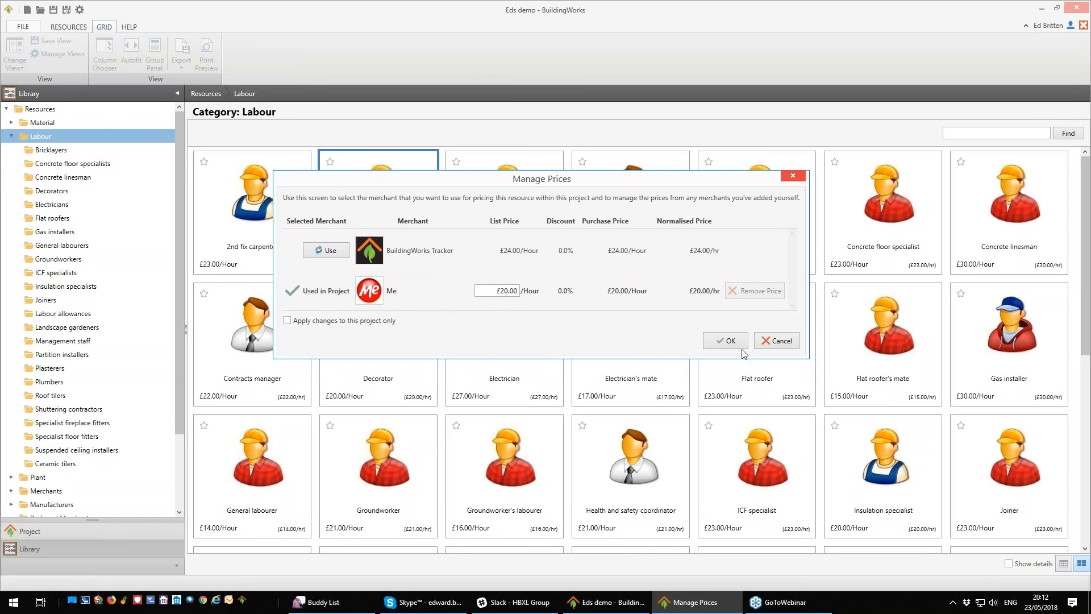
left_click(742, 344)
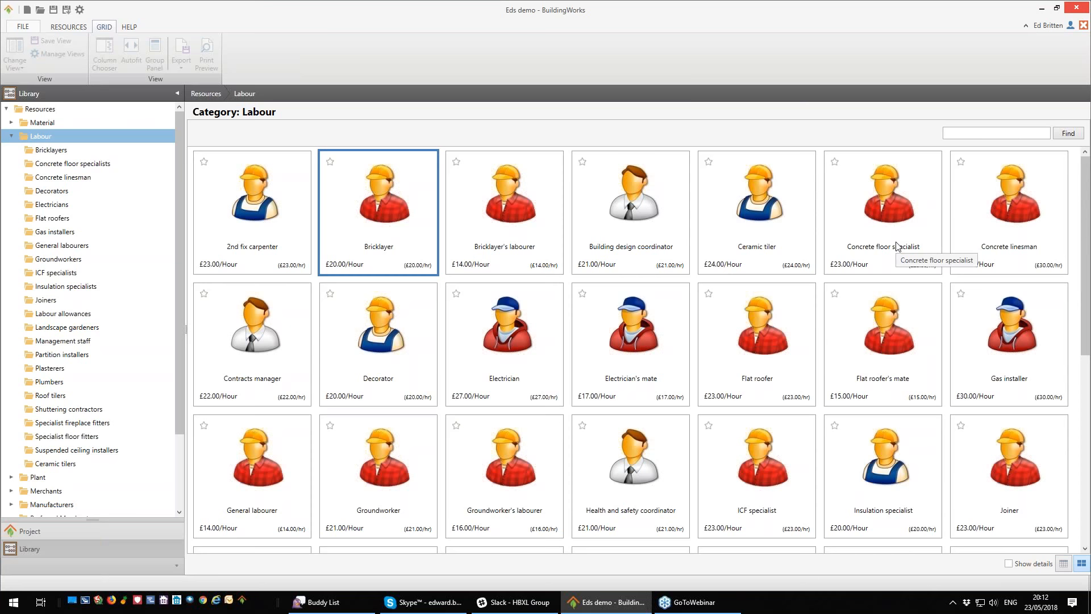
Step: Give the Concrete floor specialist an own price of £40.00 per hour, applied to this project only, and use it for pricing
right_click(866, 249)
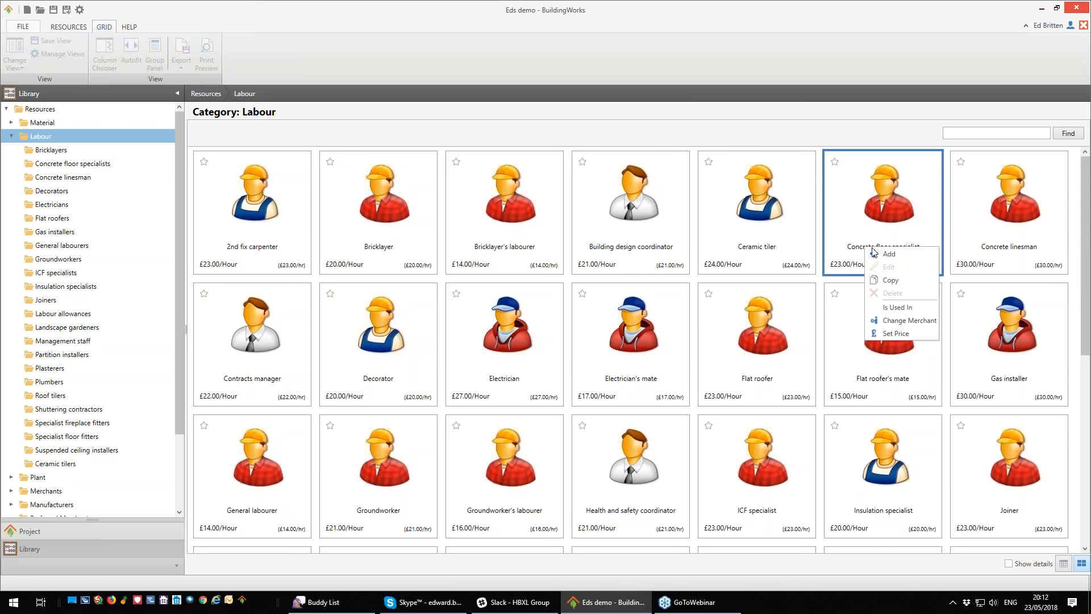
left_click(902, 333)
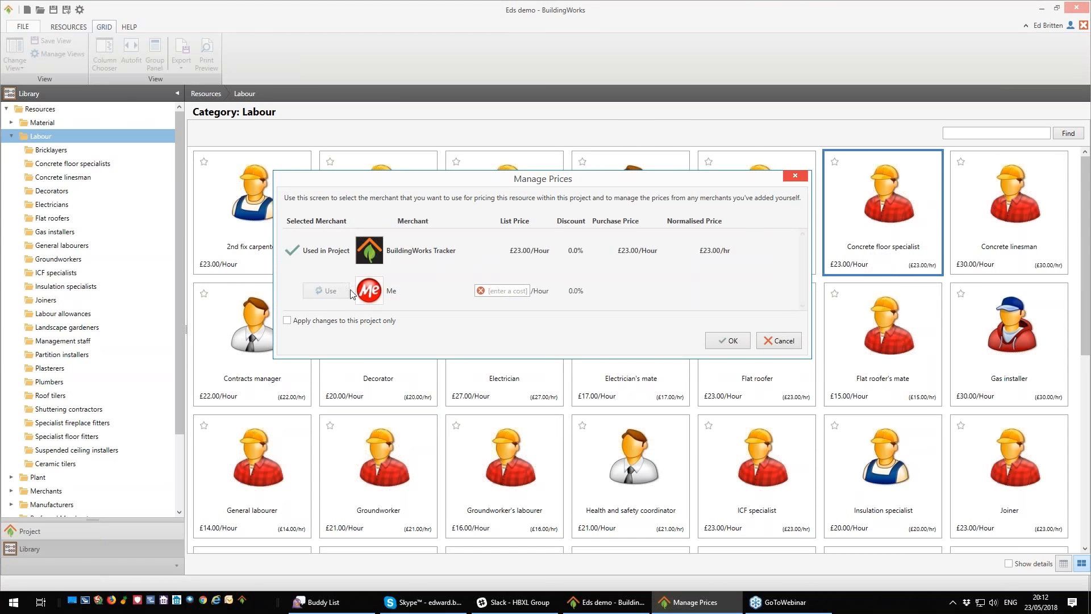
left_click(506, 291)
type("40")
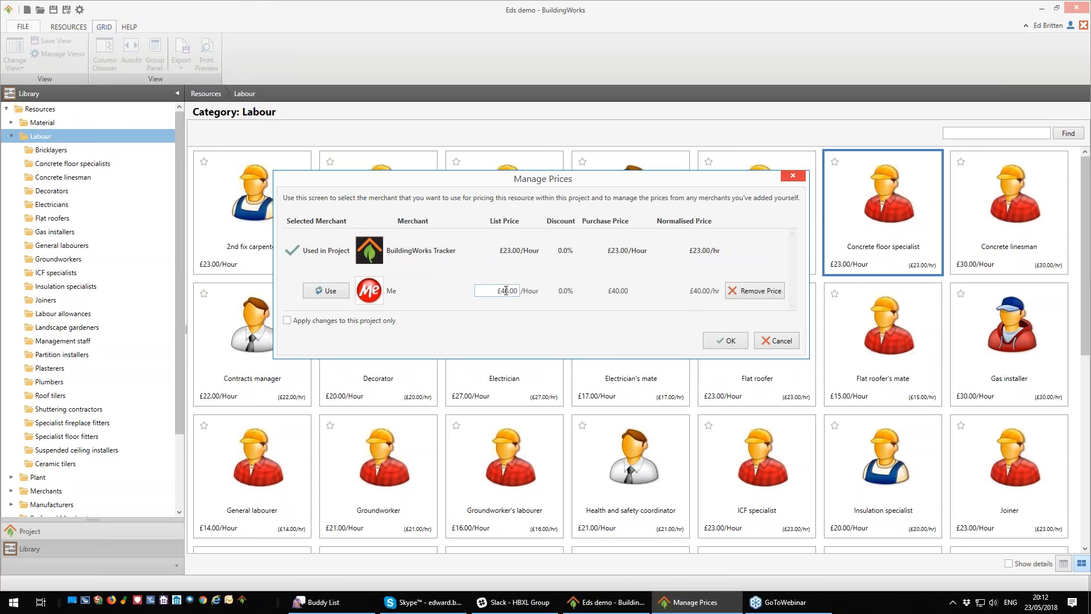
left_click(287, 321)
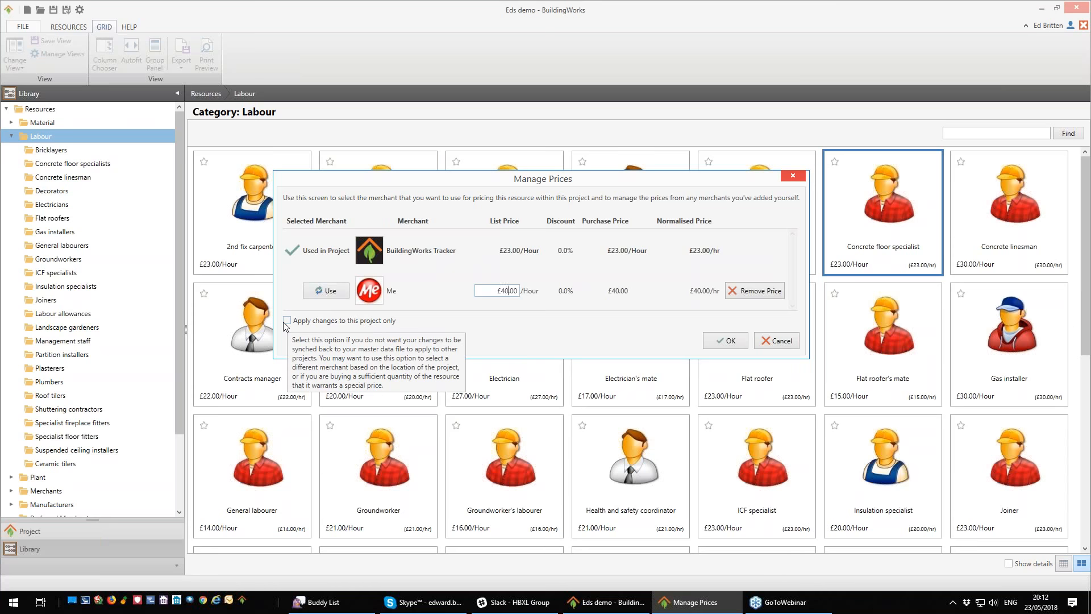
left_click(329, 292)
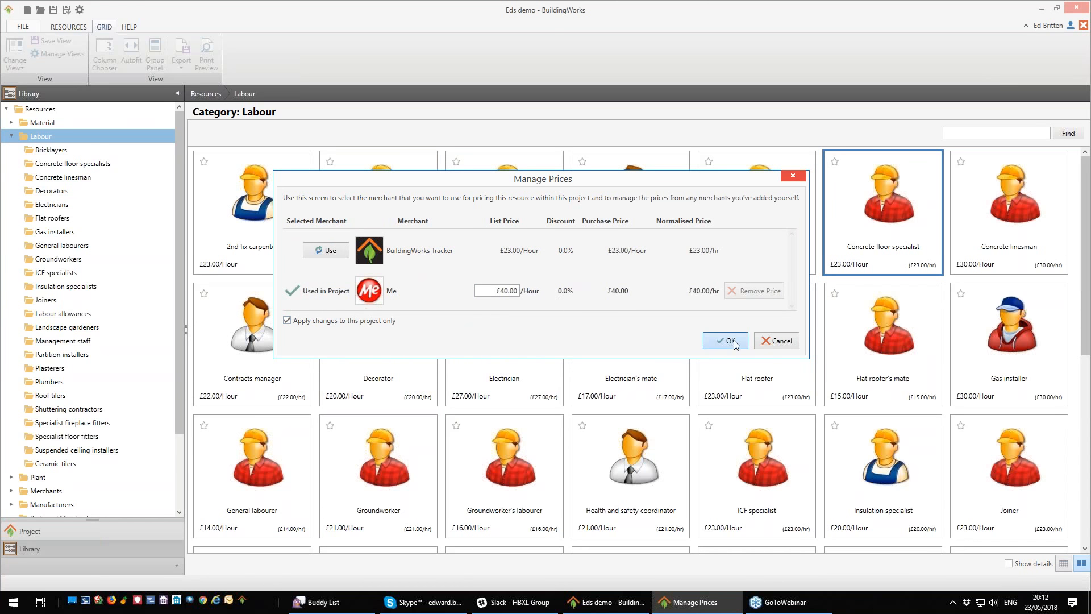
left_click(726, 341)
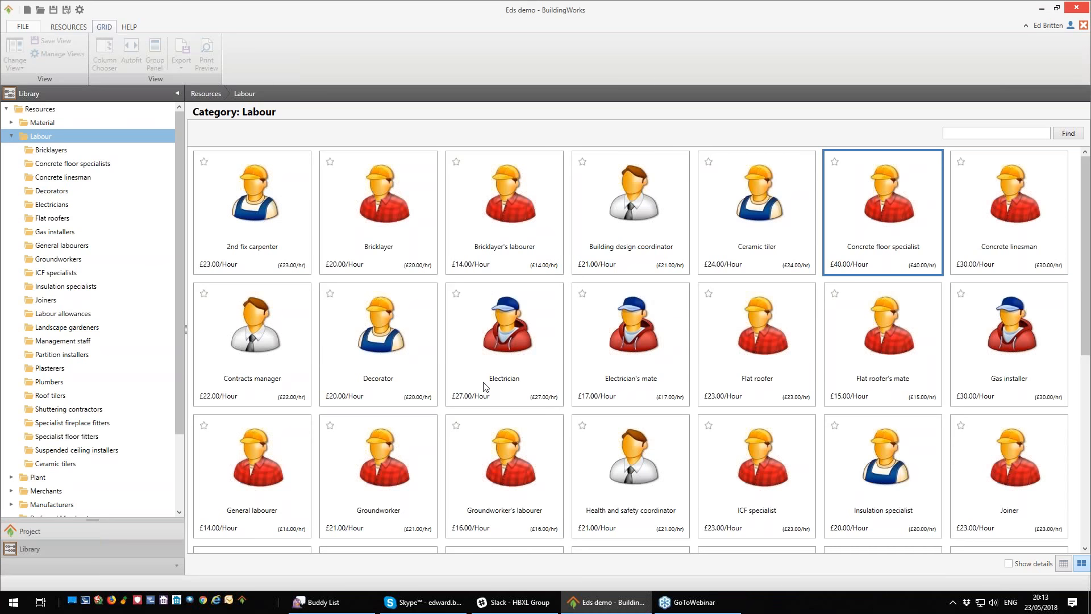
Step: Give the Electrician an own price of £25.00 per hour and use it in the project
right_click(487, 352)
left_click(511, 433)
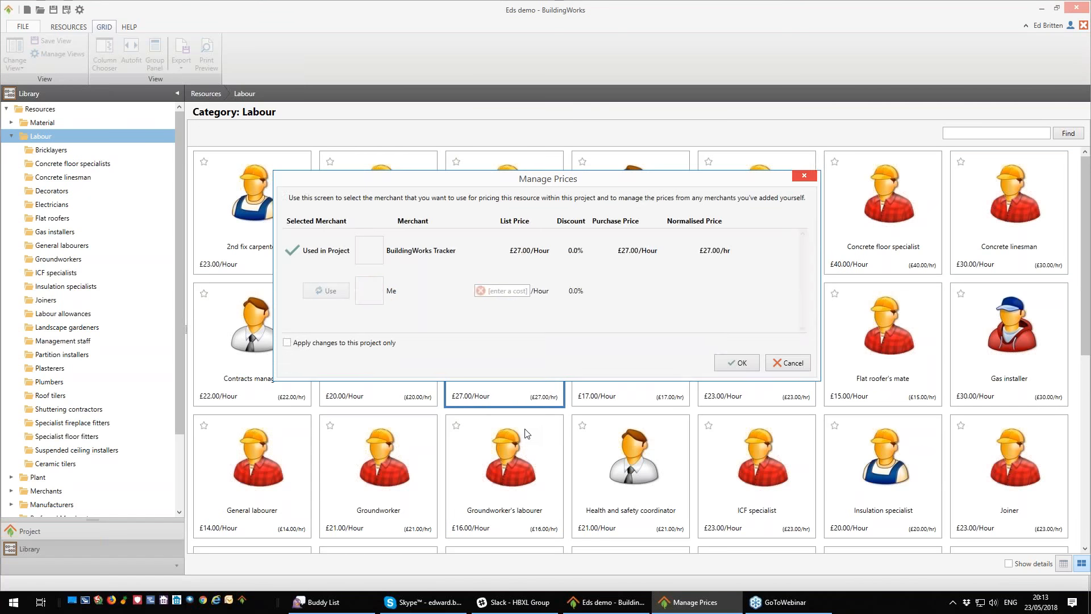
left_click(500, 291)
type("25")
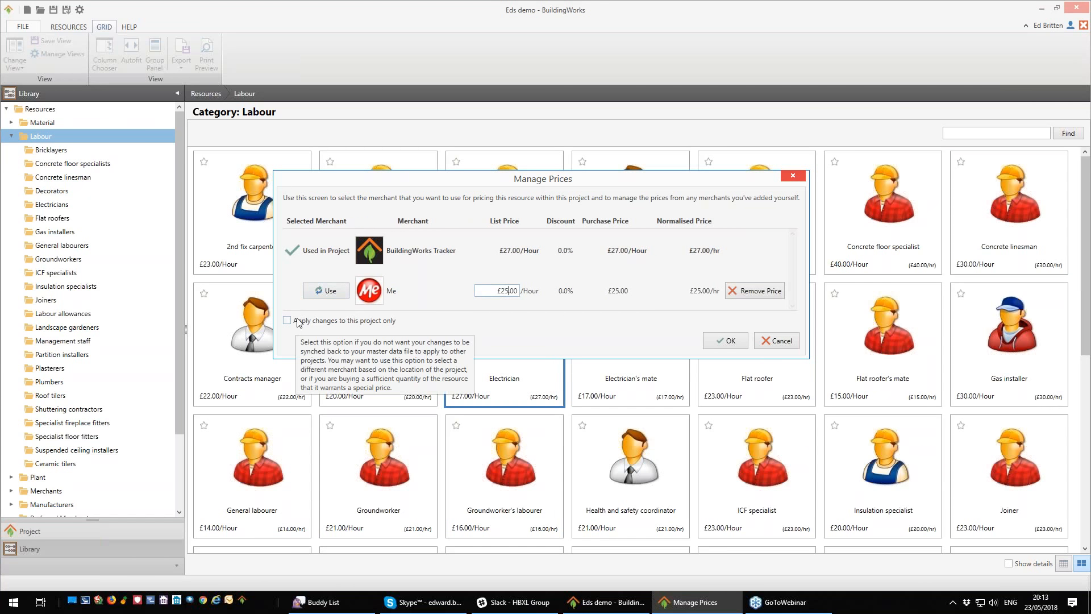
left_click(327, 291)
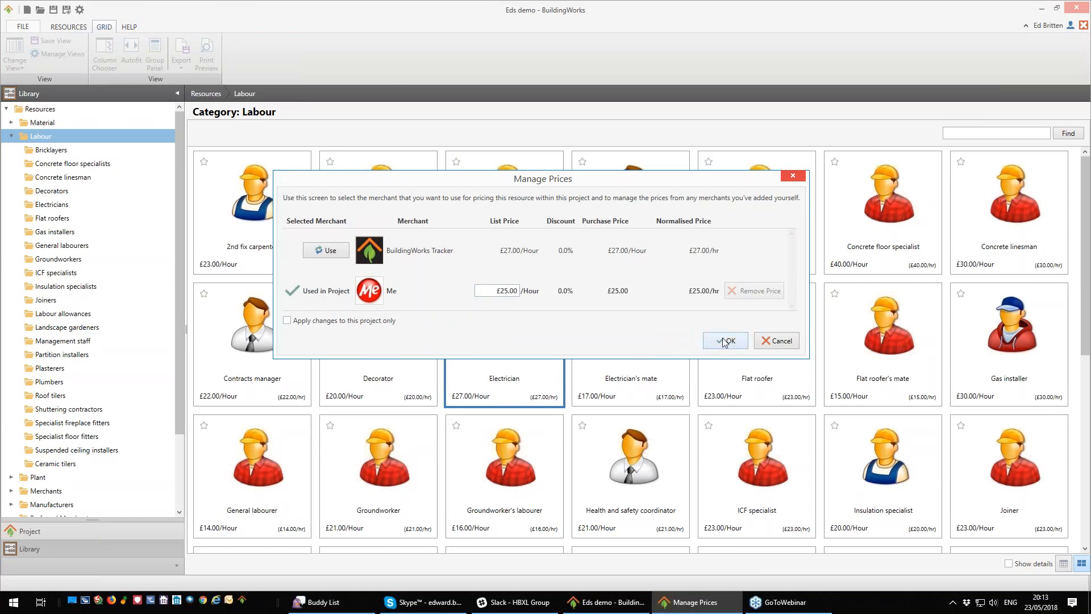
left_click(725, 341)
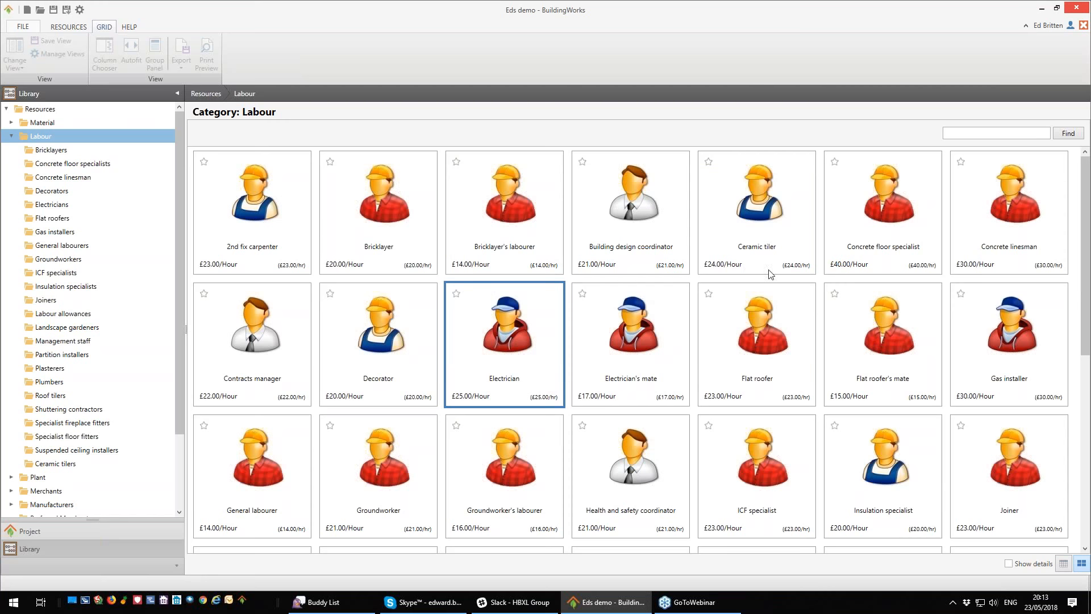
scroll(1086, 326, "down", 2)
scroll(1086, 326, "down", 5)
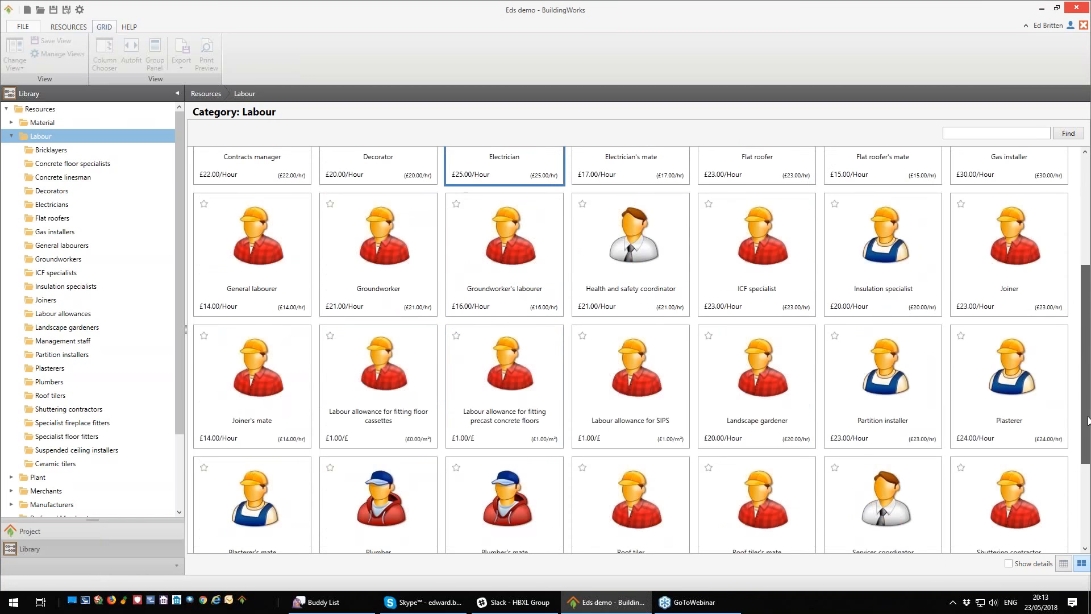
scroll(1077, 267, "up", 8)
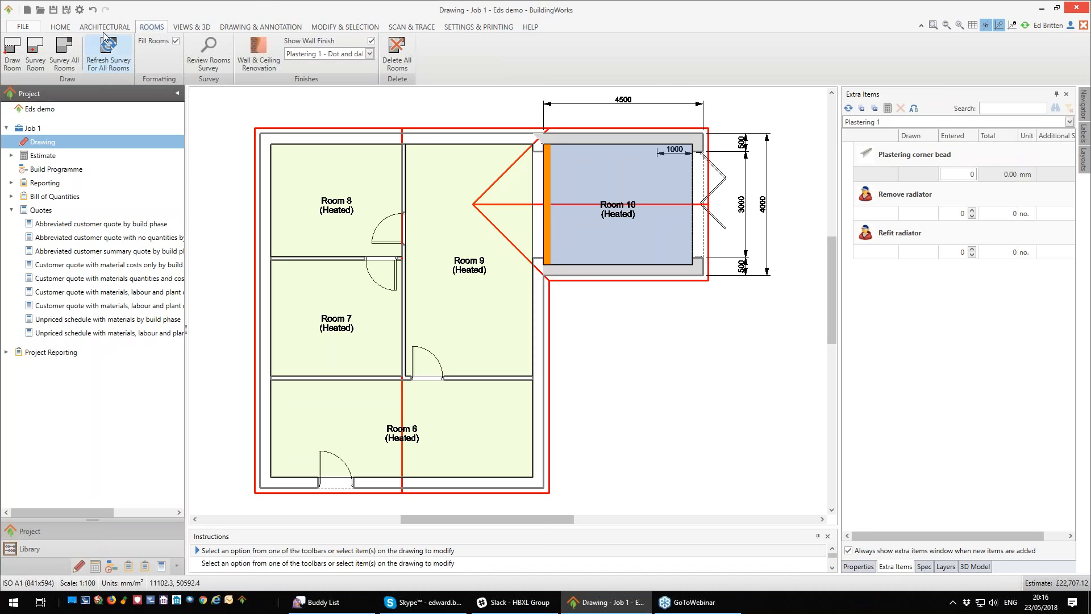
Step: Start adding a cold cut roof to the drawing with the tiled, 400mm centres, Basic Thermal Performance specification
left_click(105, 27)
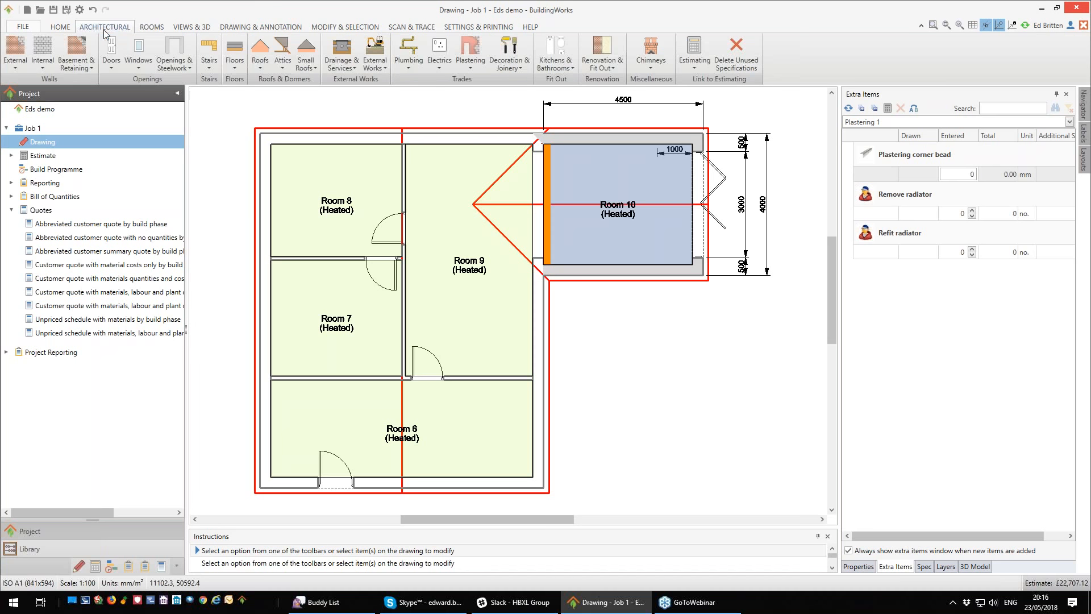
left_click(268, 68)
left_click(396, 99)
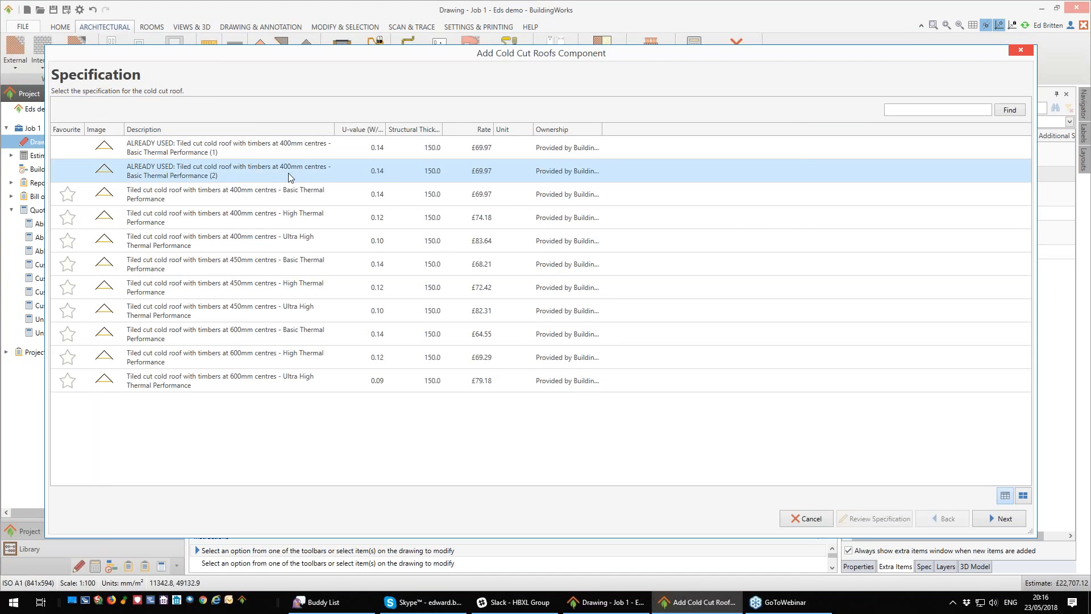
left_click(283, 196)
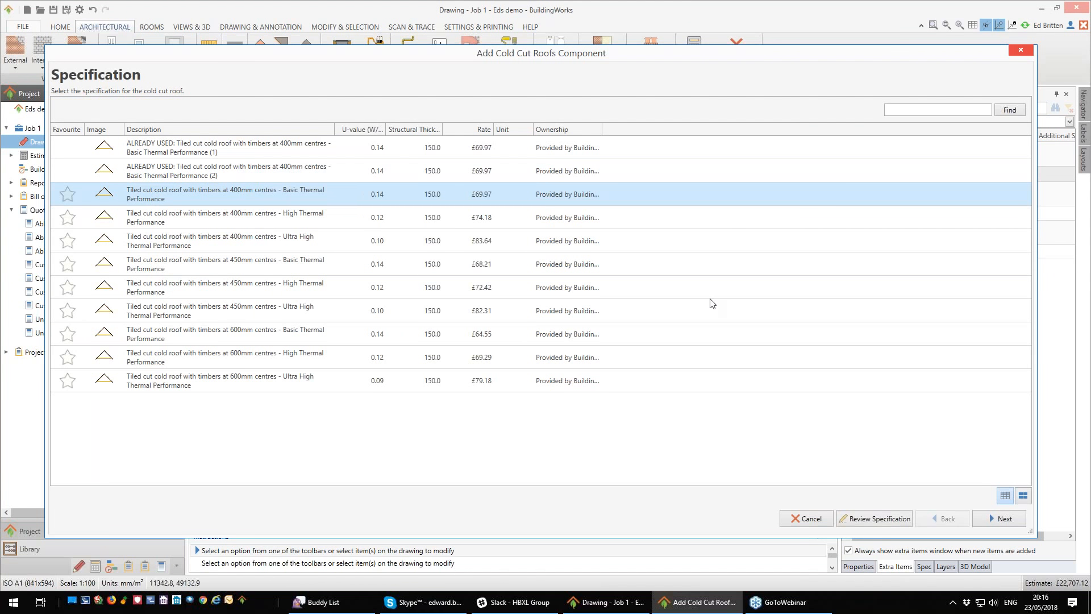
left_click(995, 518)
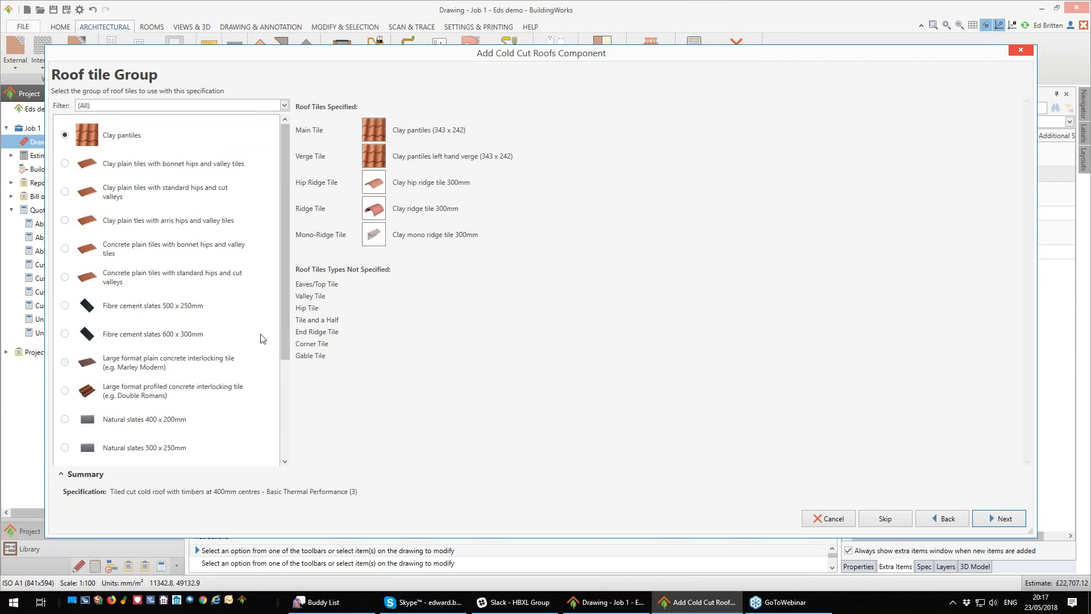
Step: Choose Natural slates 600 x 300mm for the roof, with the dry fix ridges and hips assembly and the Apex roof type
left_click_drag(287, 332, 278, 435)
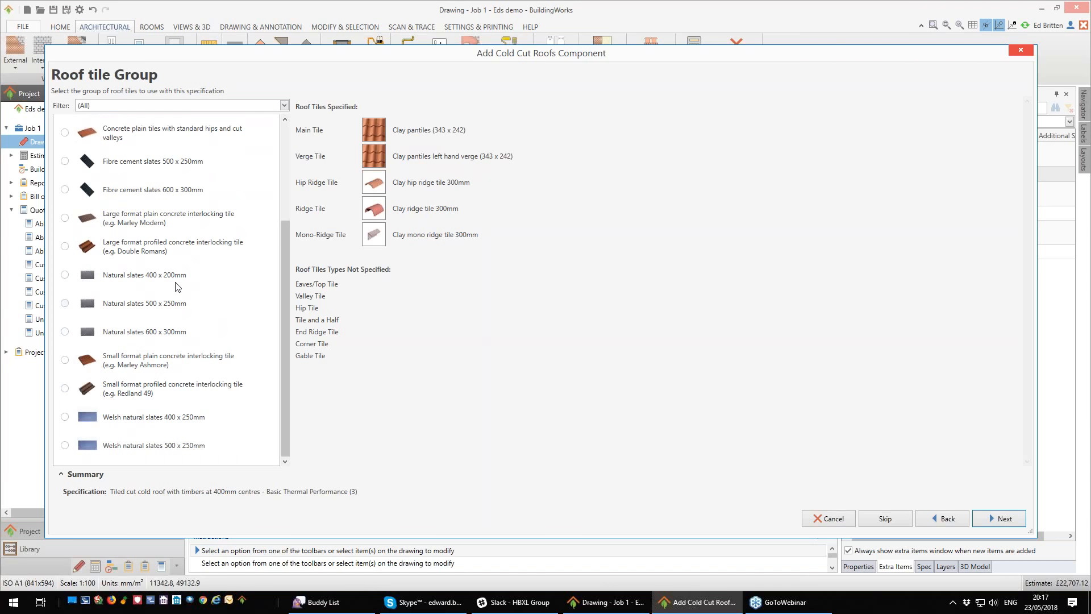
left_click(65, 332)
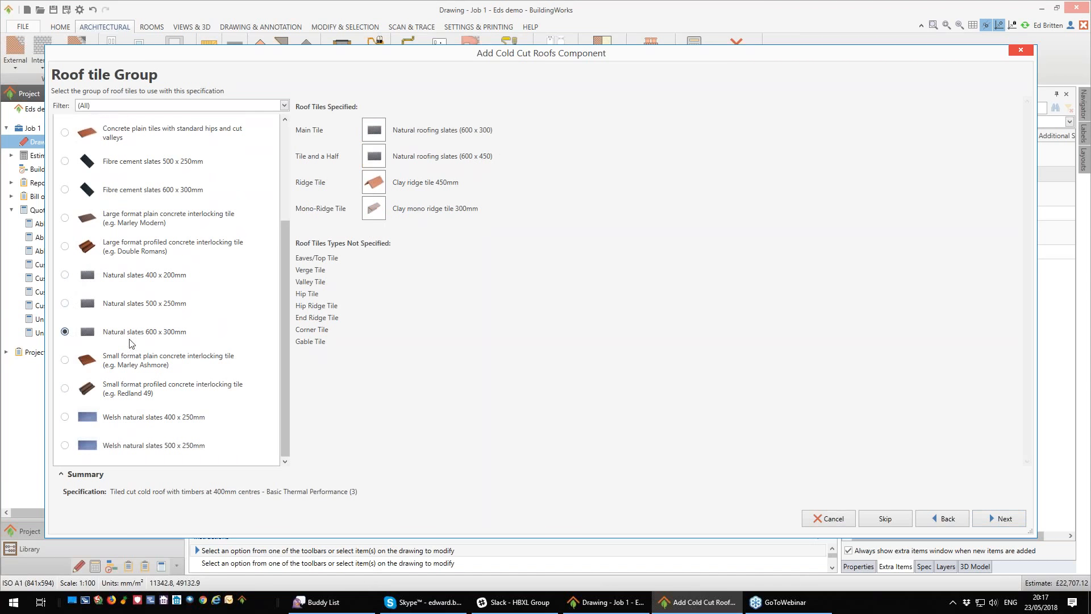
left_click(1015, 523)
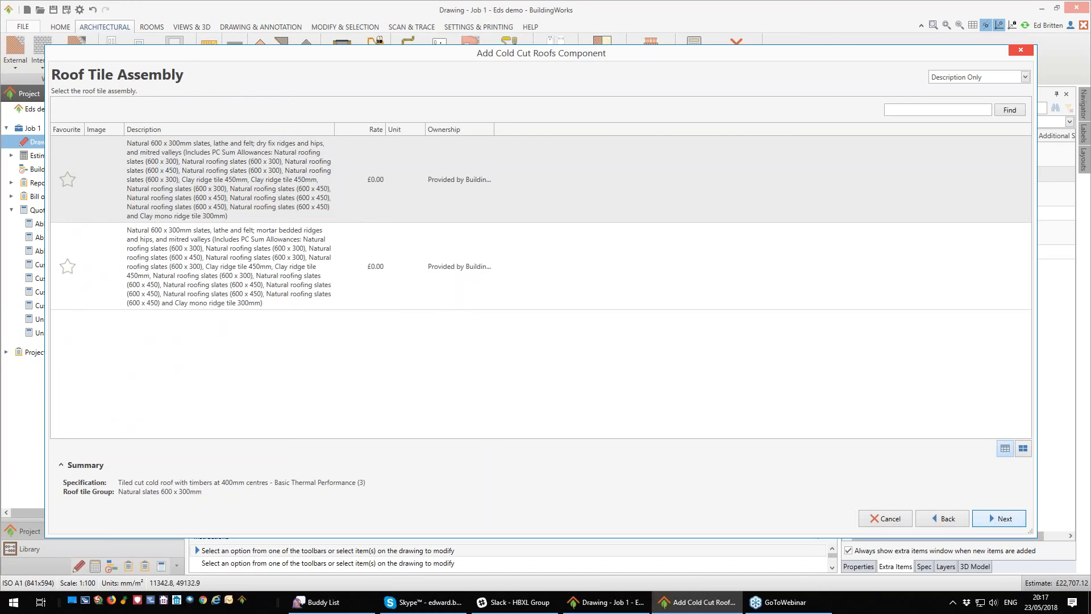
left_click(1014, 522)
left_click(1014, 522)
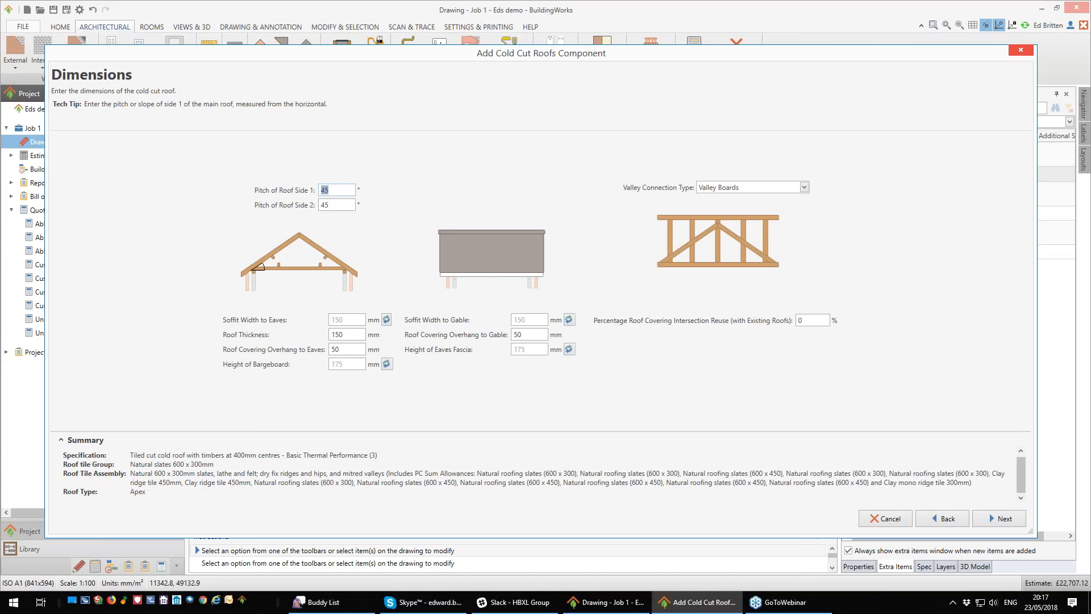
Step: Set the prime cost allowance for Natural roofing slates (600 x 450) to £3.00, and cancel adding the roof
left_click(1010, 521)
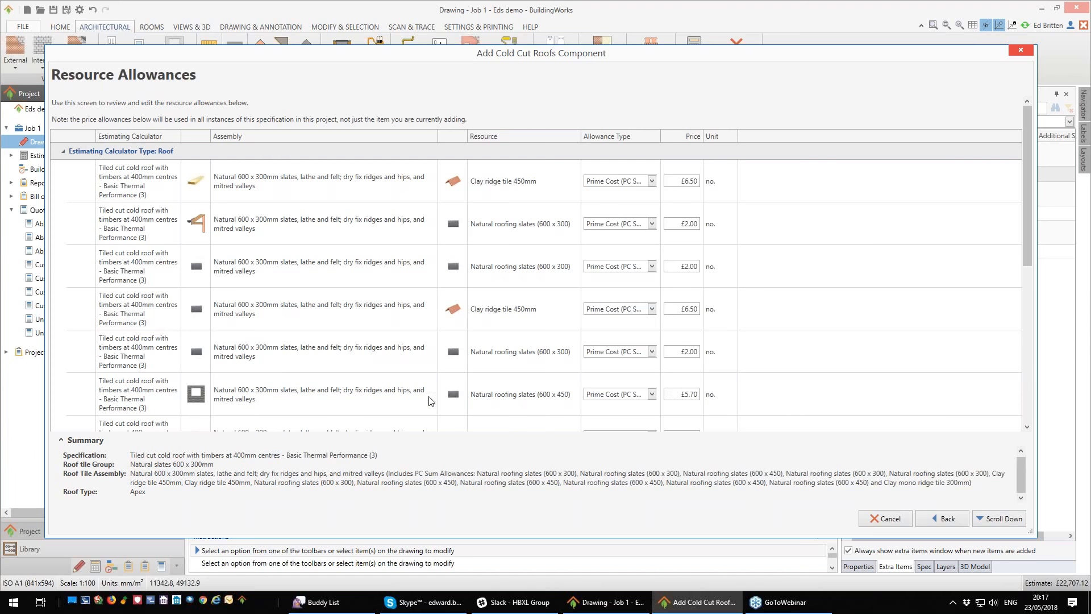
left_click(690, 396)
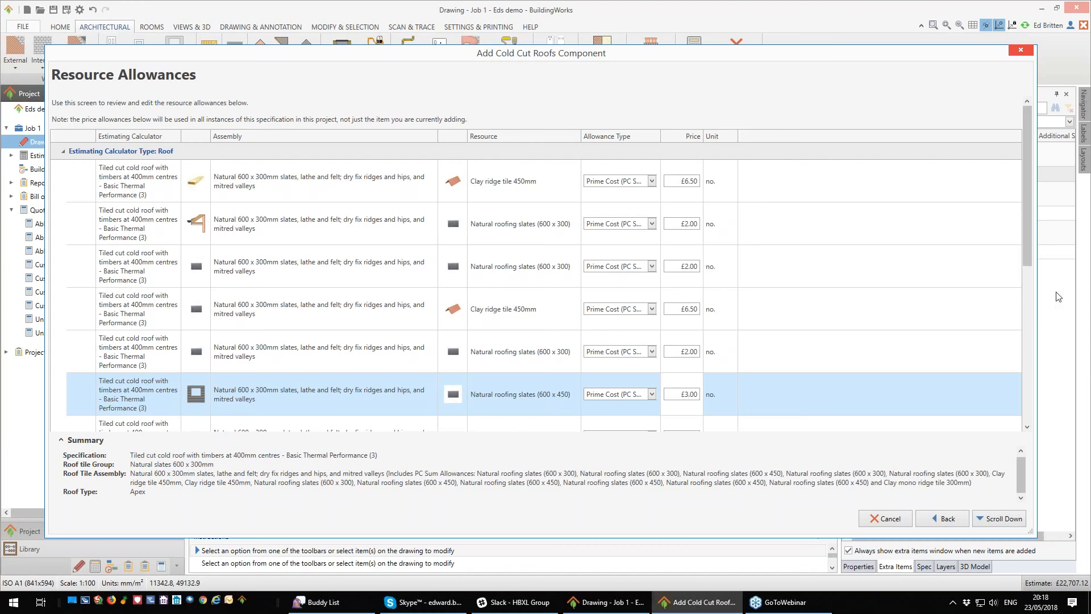
left_click(891, 519)
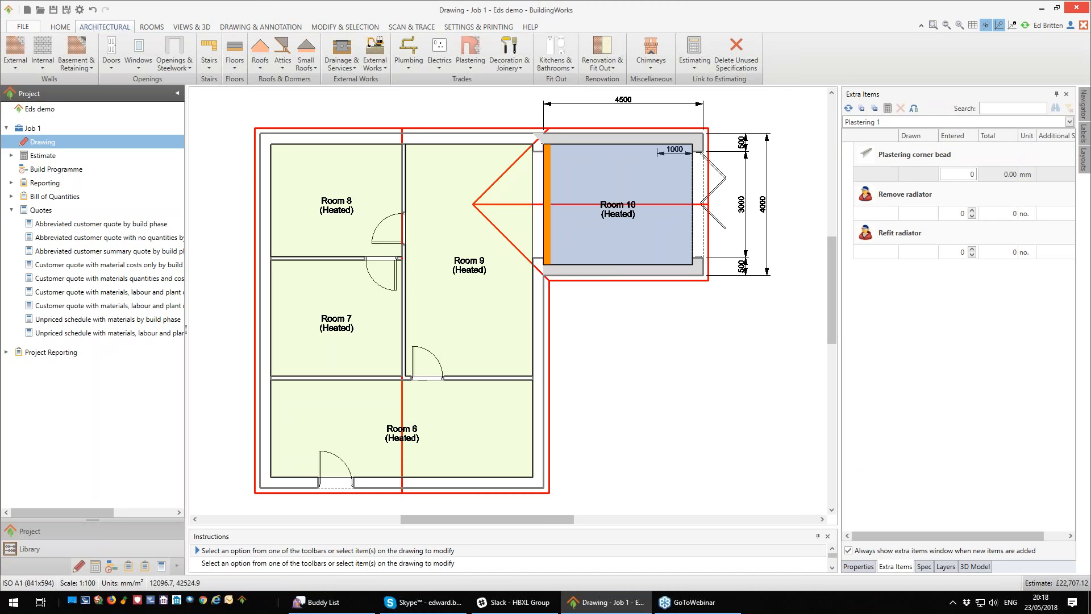
Step: Return to the library and open the Aggregates category within the Cements and aggregates materials
left_click(38, 551)
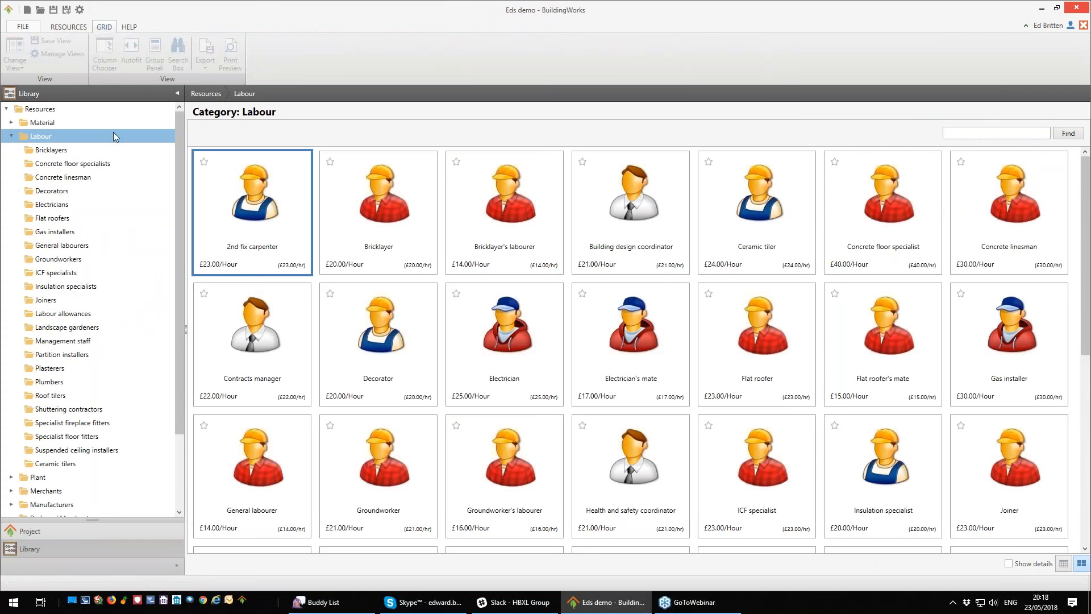
left_click(12, 137)
left_click(11, 123)
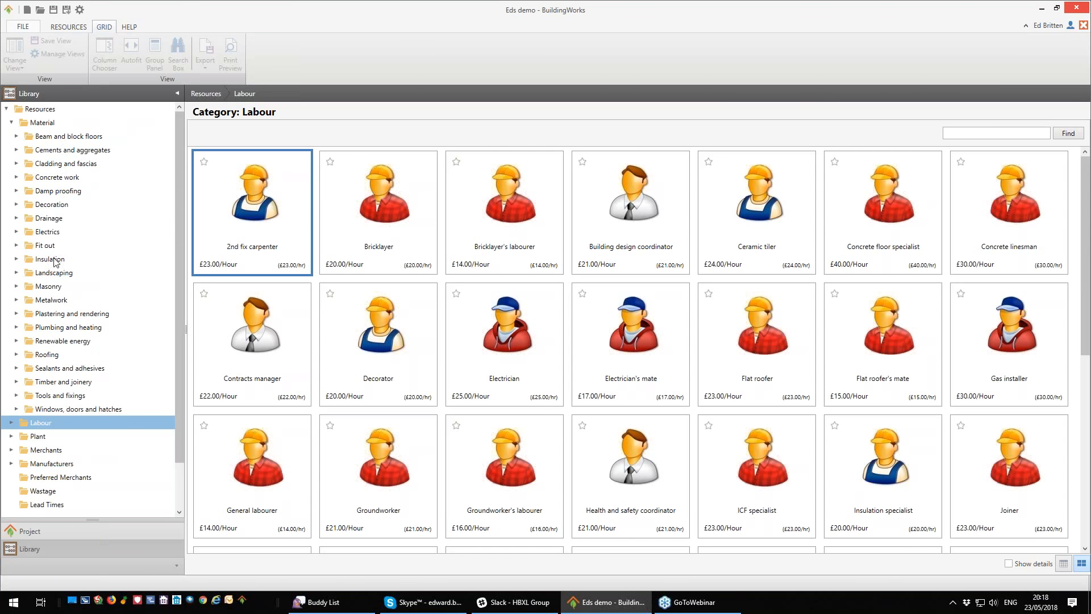
left_click(17, 150)
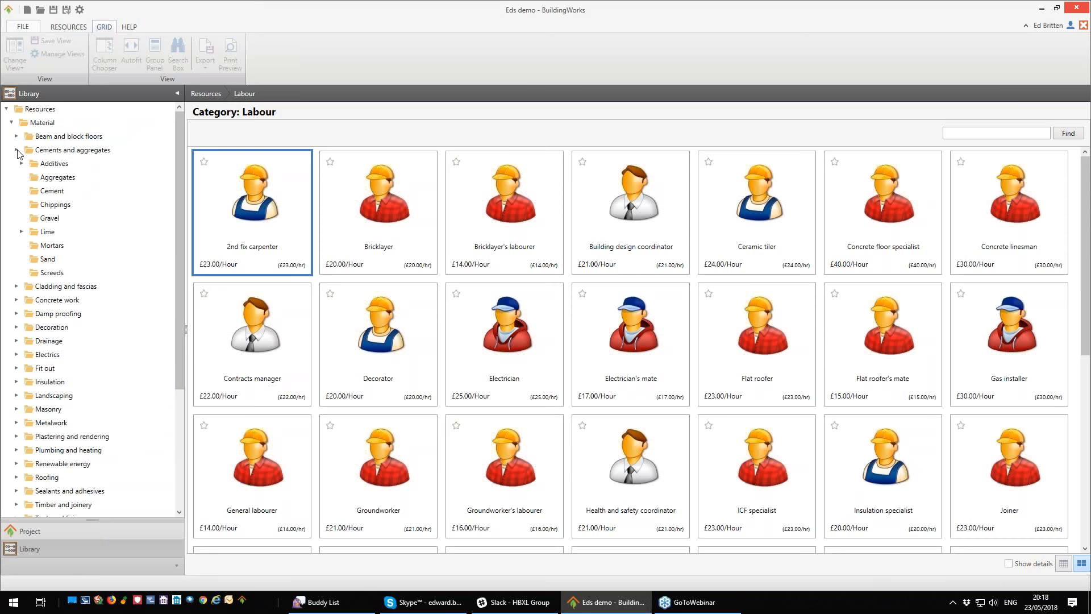
left_click(39, 181)
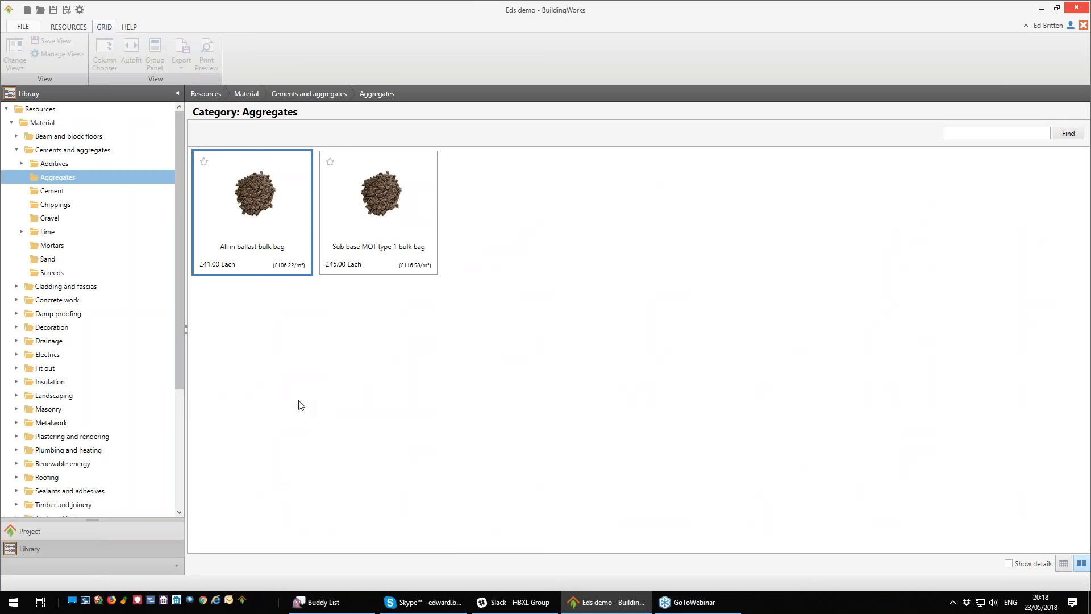
Step: Give the All in ballast bulk bag an own price of £36.00 each and use it in the project
right_click(248, 244)
left_click(270, 325)
left_click(505, 291)
type("36")
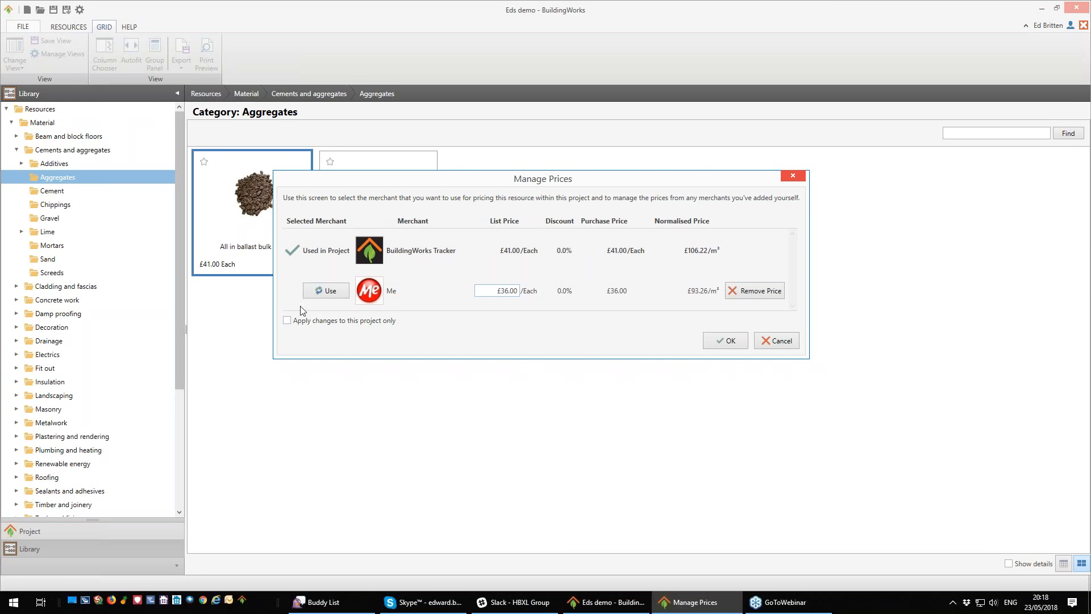
left_click(323, 291)
left_click(726, 340)
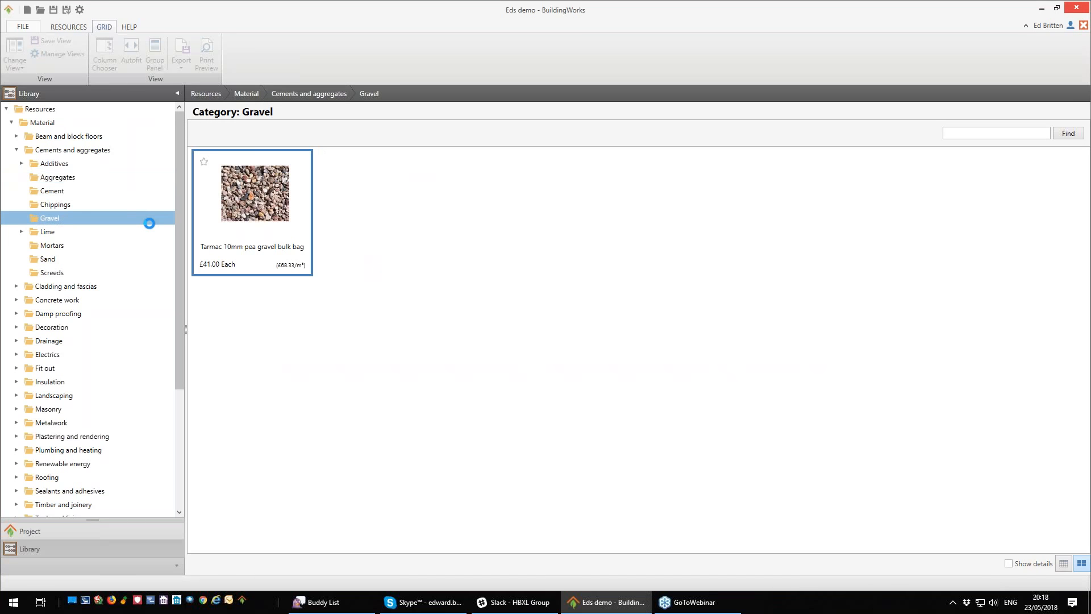
Step: Open the 100mm wide category of carcassing timber within the Construction timber section of the Timber and joinery materials
left_click(22, 164)
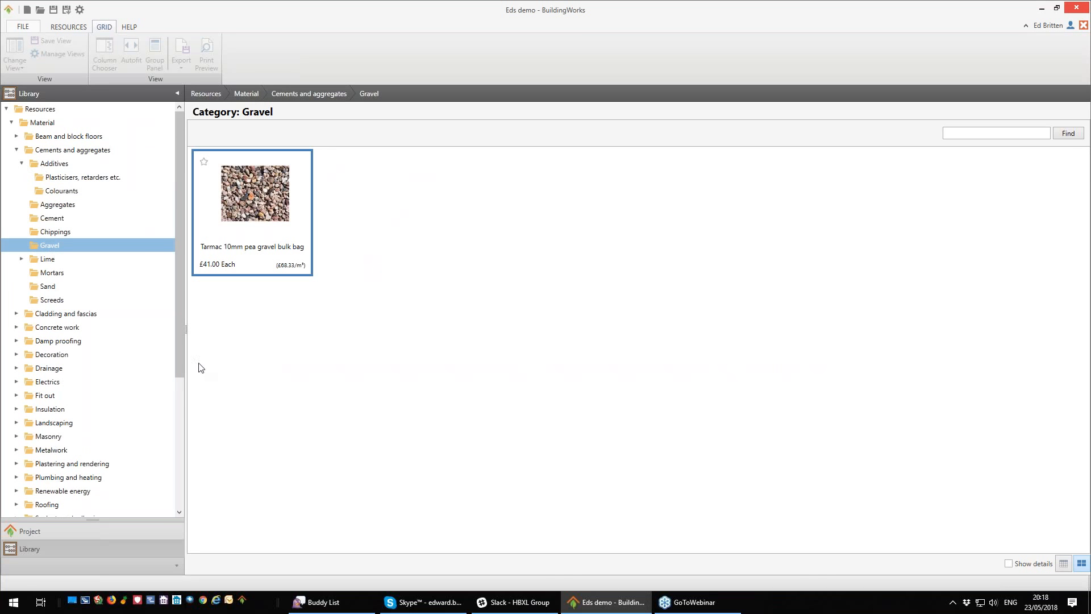
left_click_drag(179, 348, 176, 430)
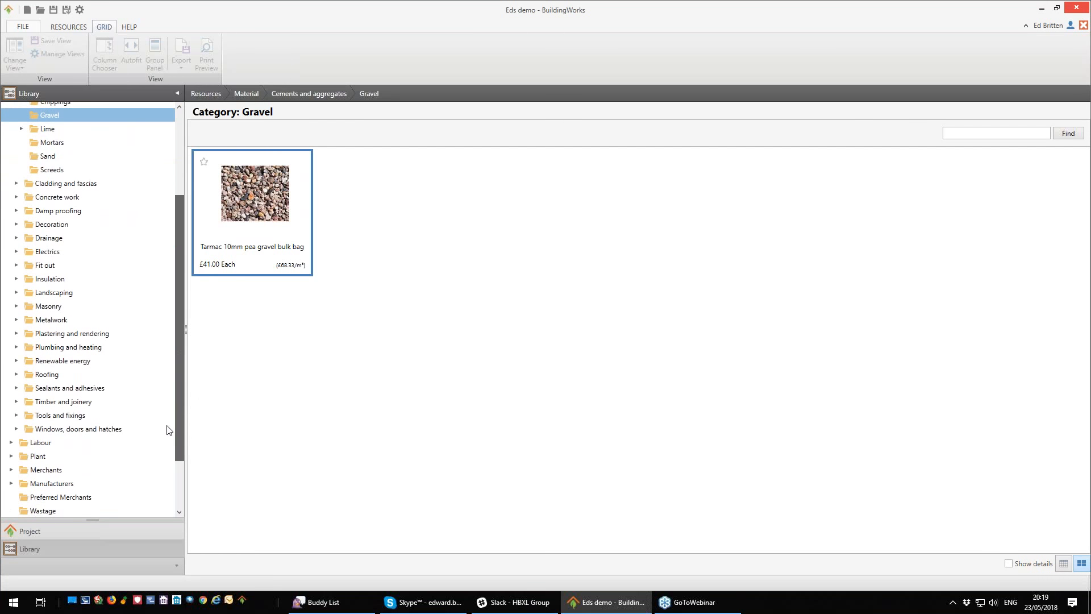
left_click(17, 402)
left_click_drag(176, 304, 173, 362)
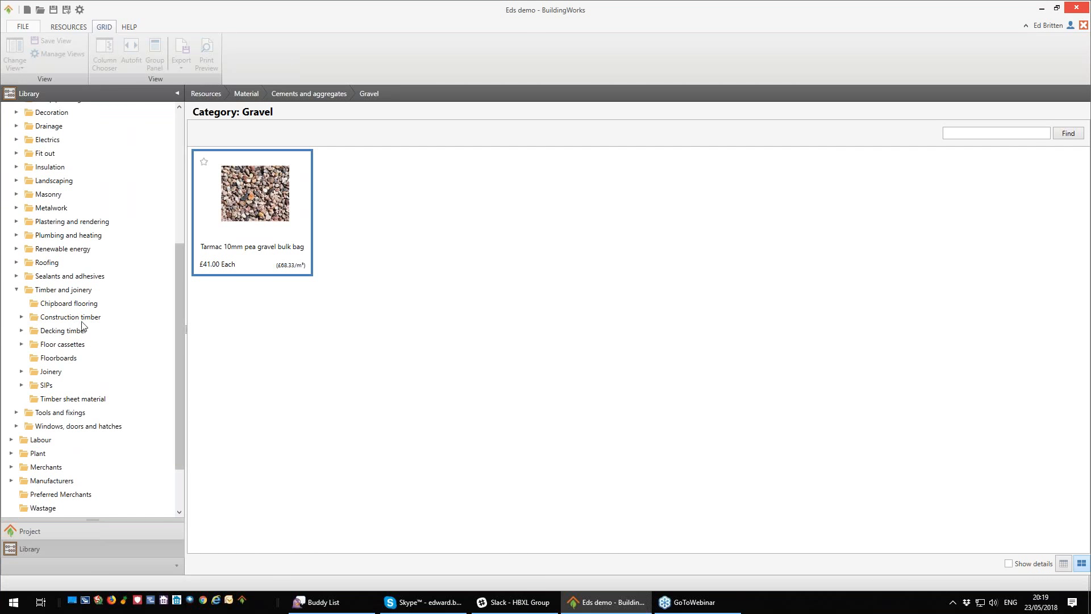
left_click(22, 317)
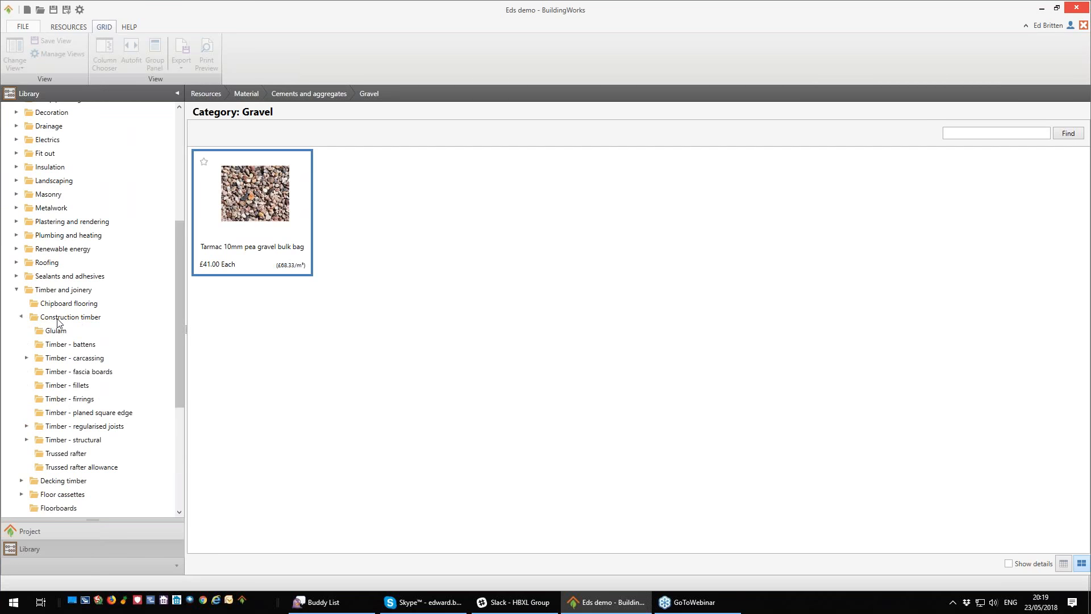
left_click(26, 358)
left_click(31, 372)
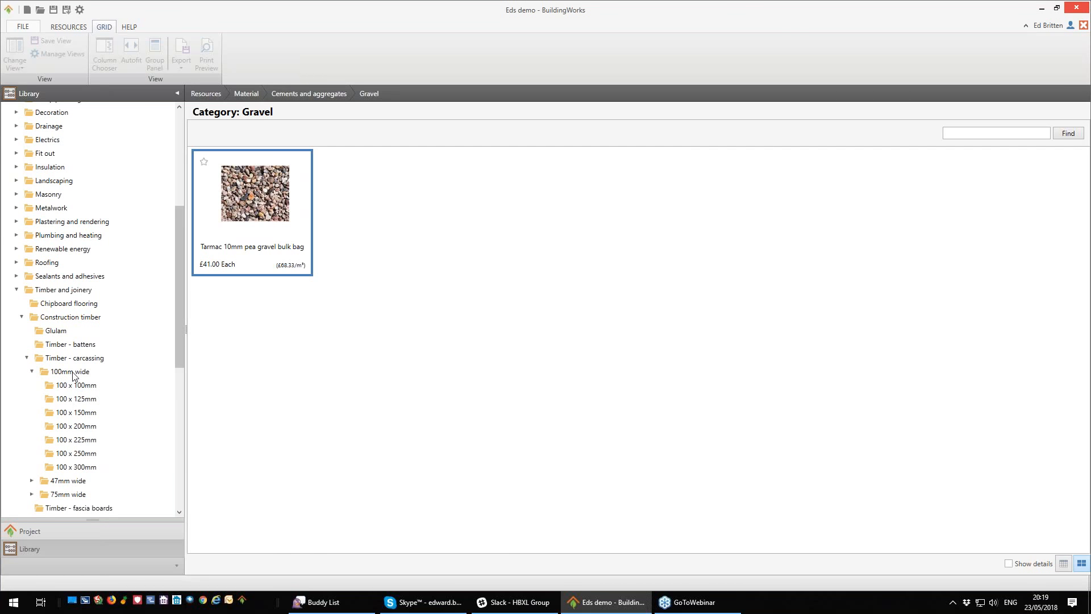
left_click(70, 371)
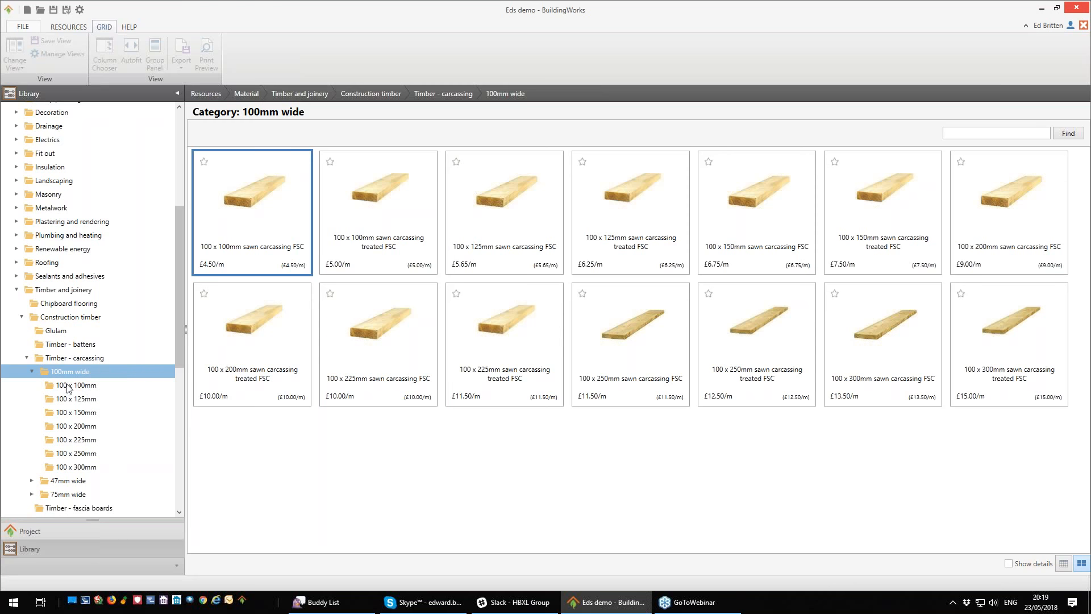
Step: Collapse the 100mm wide sizes and view the 47mm wide and 75mm wide carcassing timber categories
left_click(29, 371)
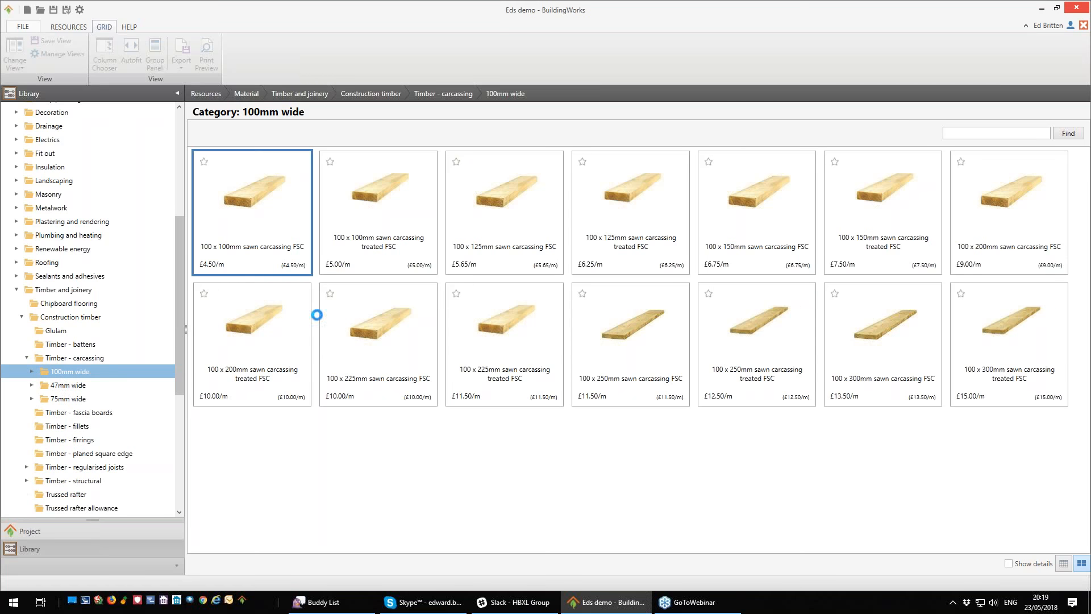
key("Down")
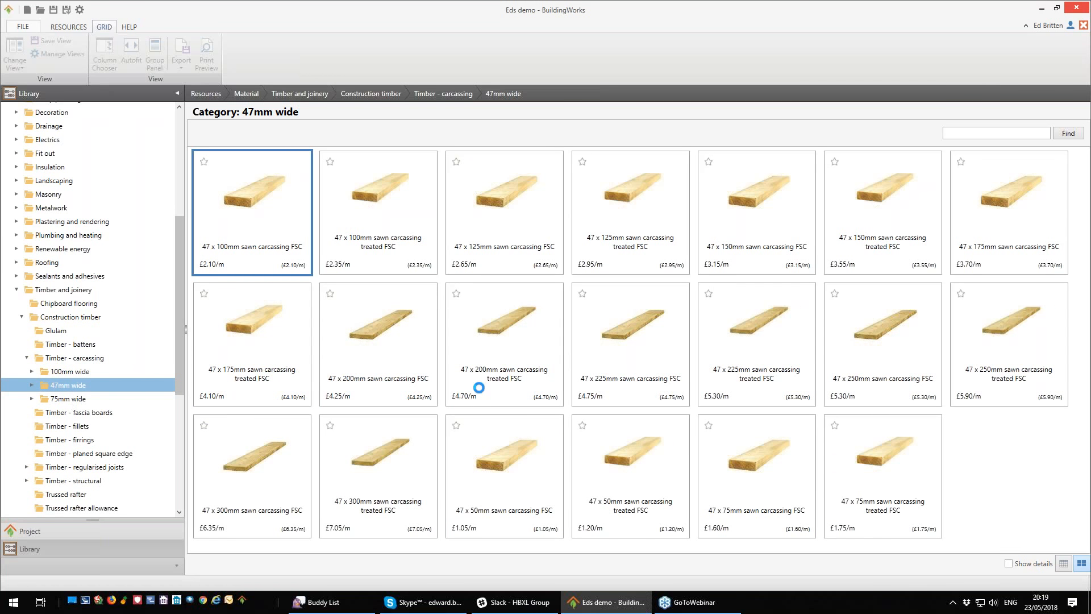
key("Down")
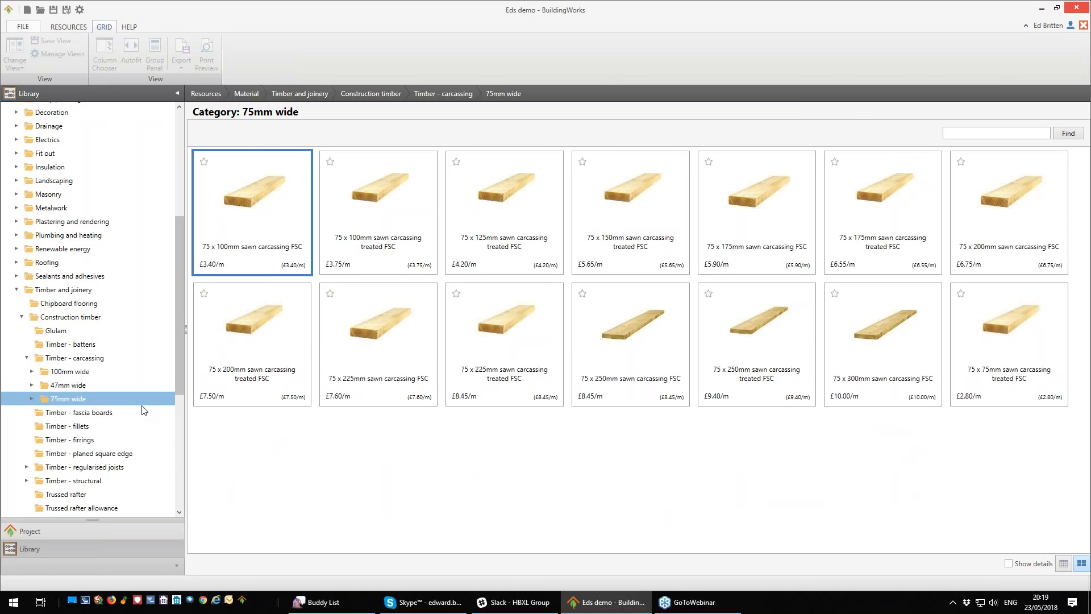
Step: Open the 75 x 225mm category within the 75mm wide structural timber
left_click_drag(182, 353, 178, 401)
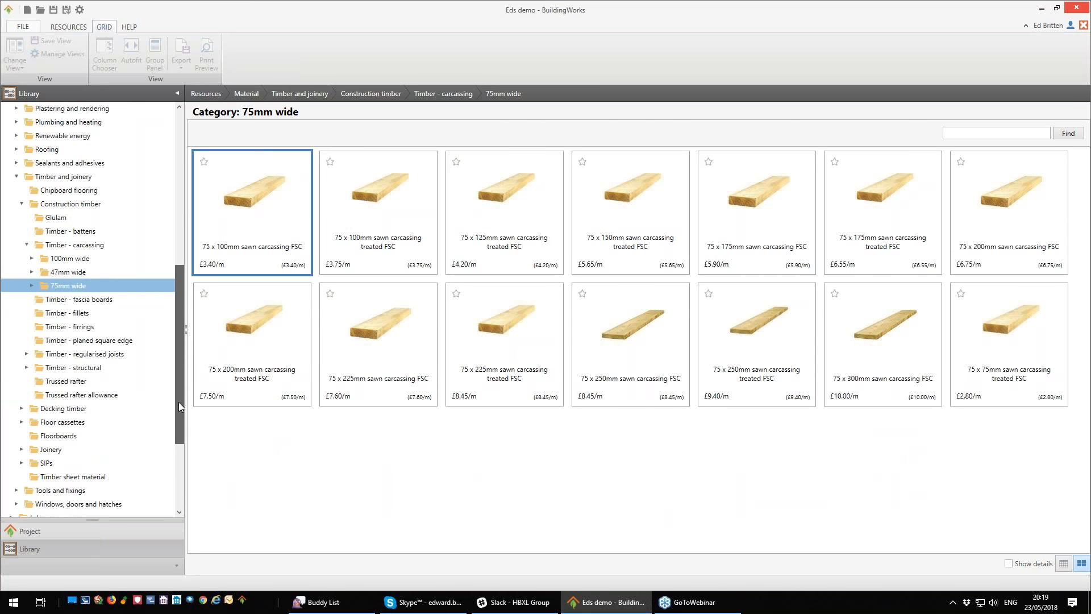
left_click(26, 368)
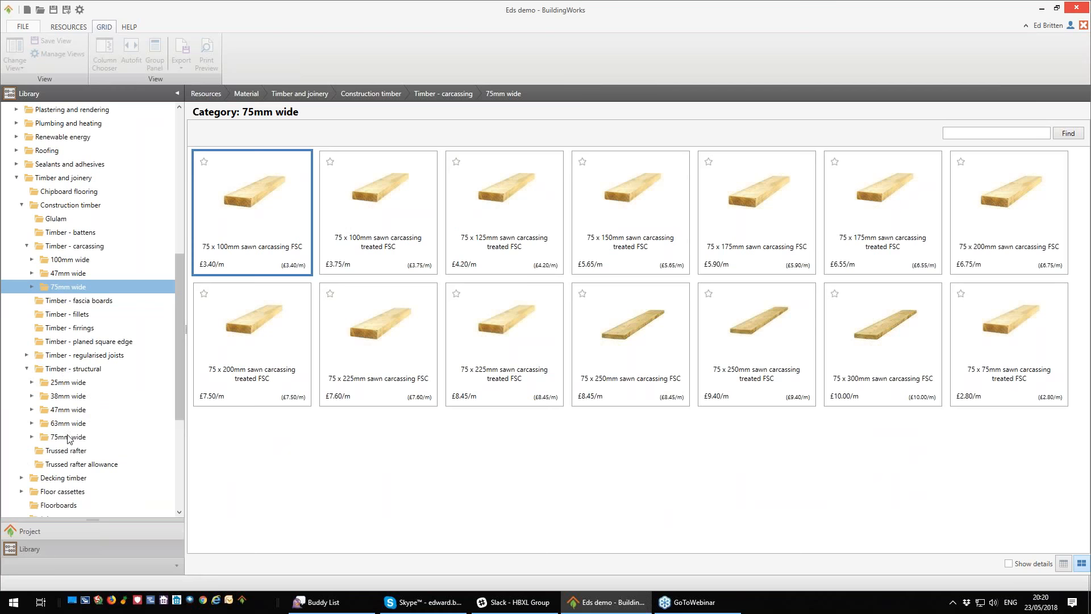
left_click(31, 437)
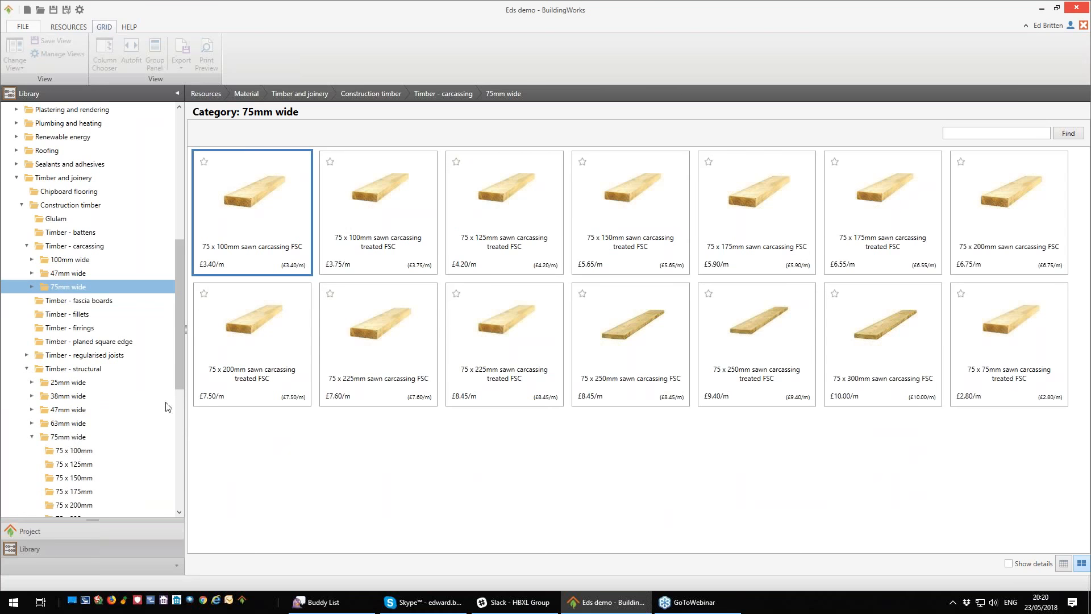
left_click_drag(181, 377, 180, 412)
left_click(93, 429)
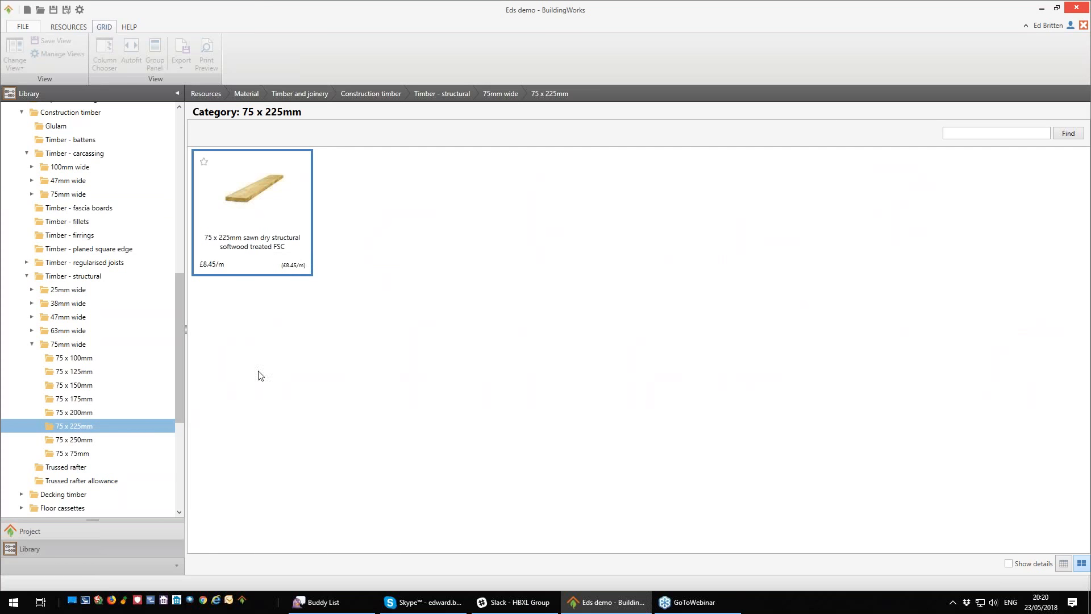
Step: Collapse the Cements and aggregates category in the material library
left_click_drag(180, 352, 43, 103)
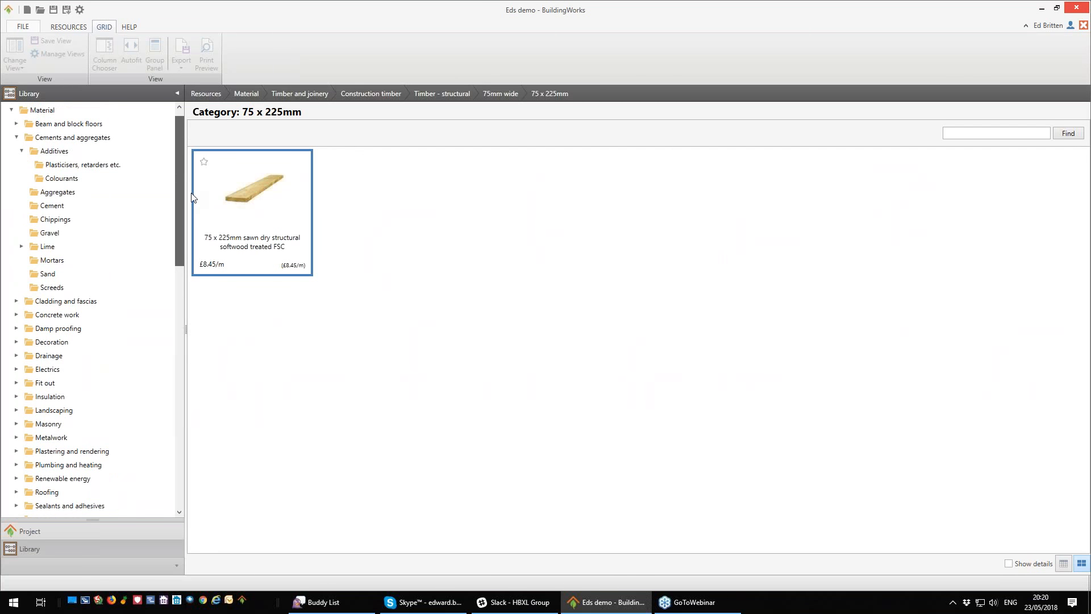
left_click(15, 138)
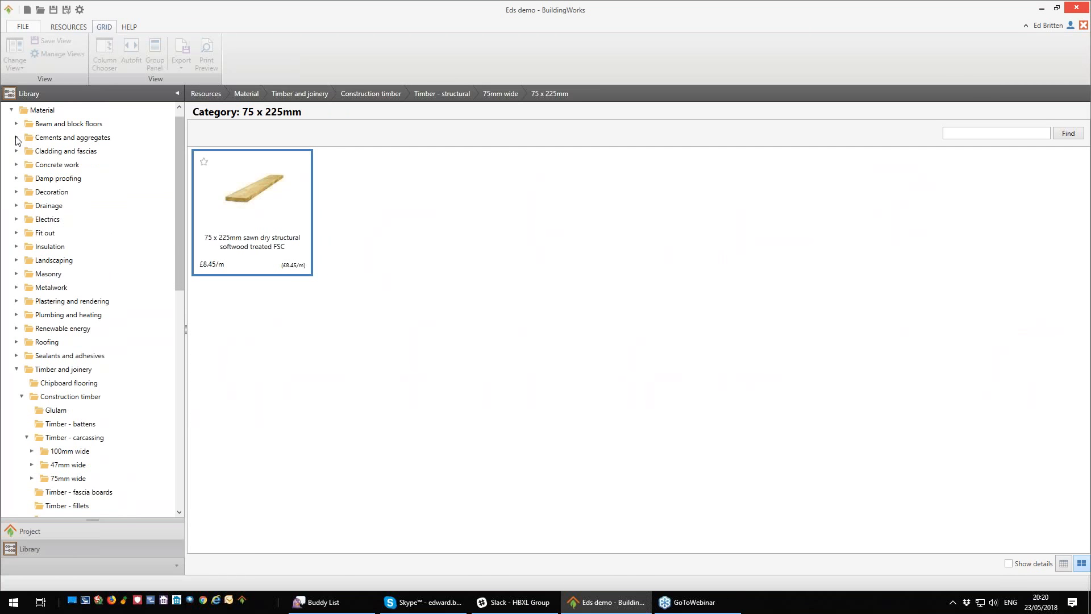